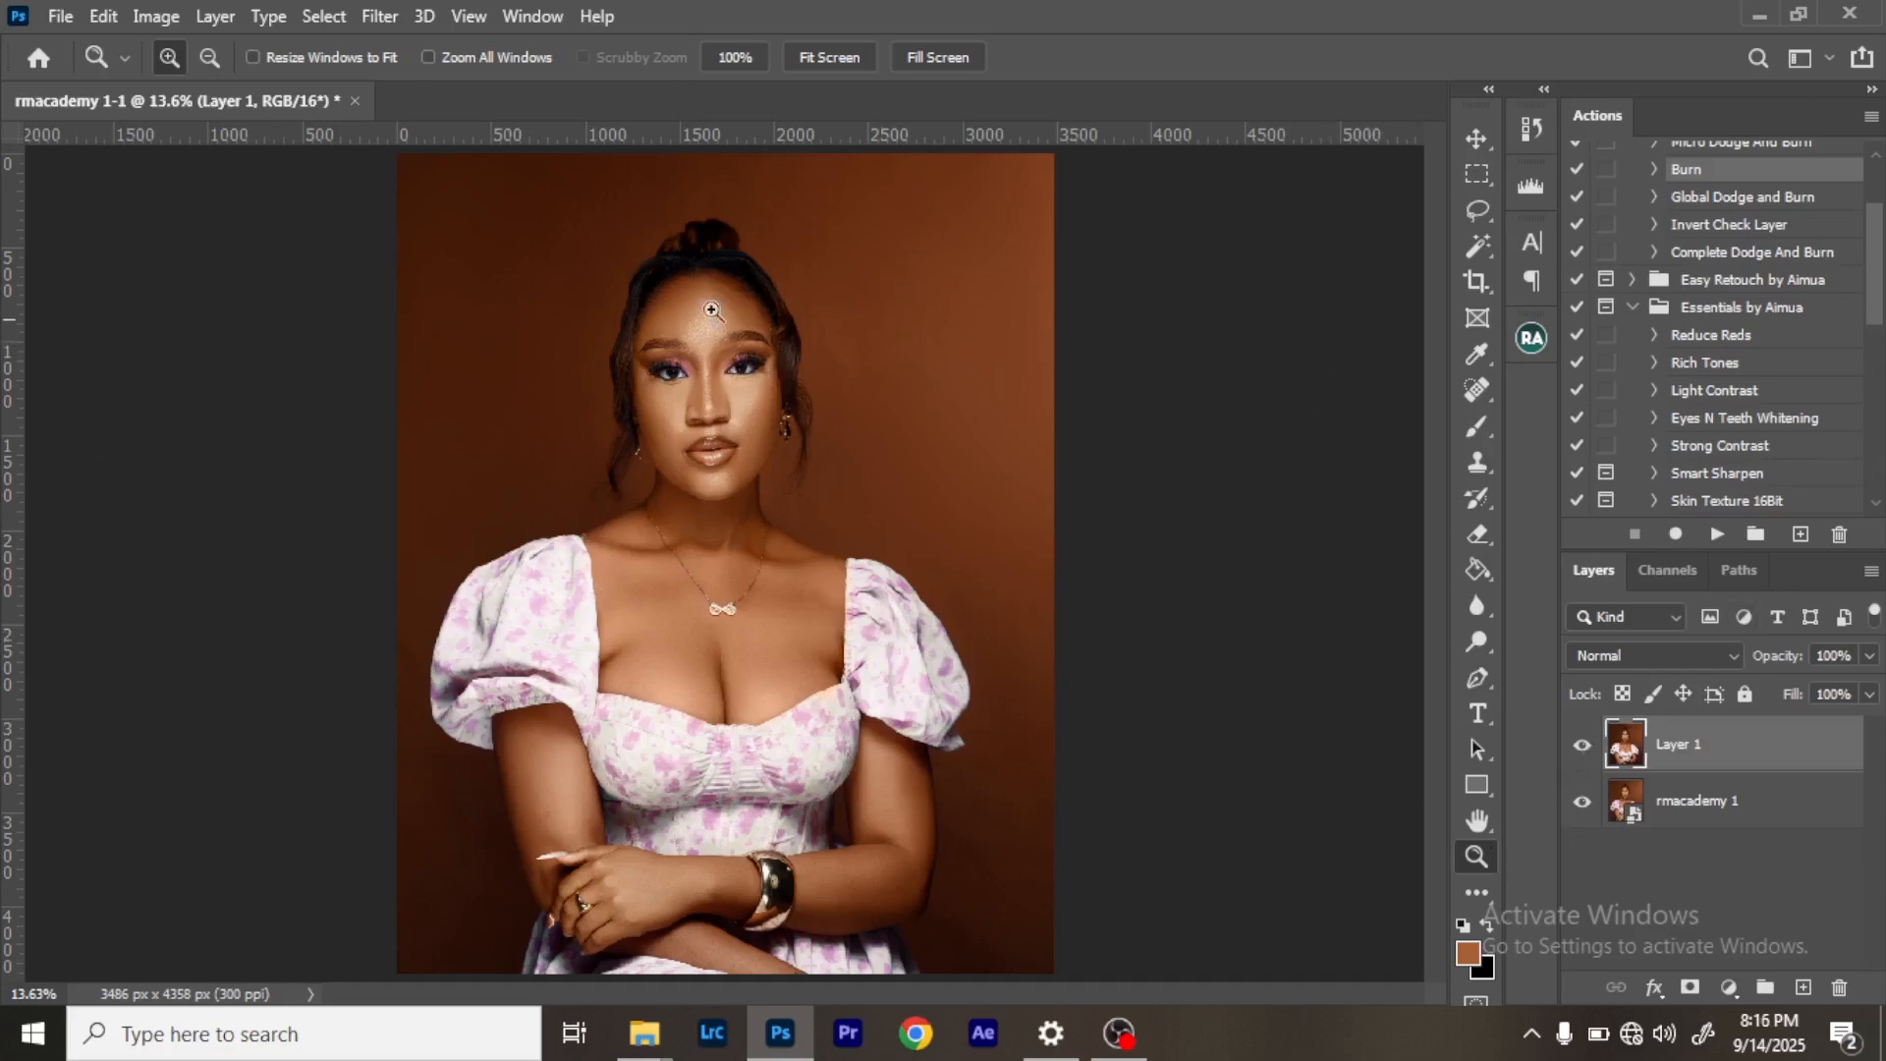
Inspect the retouched portrait's face up close and compare it with the original by hiding and showing Layer 1.
drag(547, 239, 992, 646)
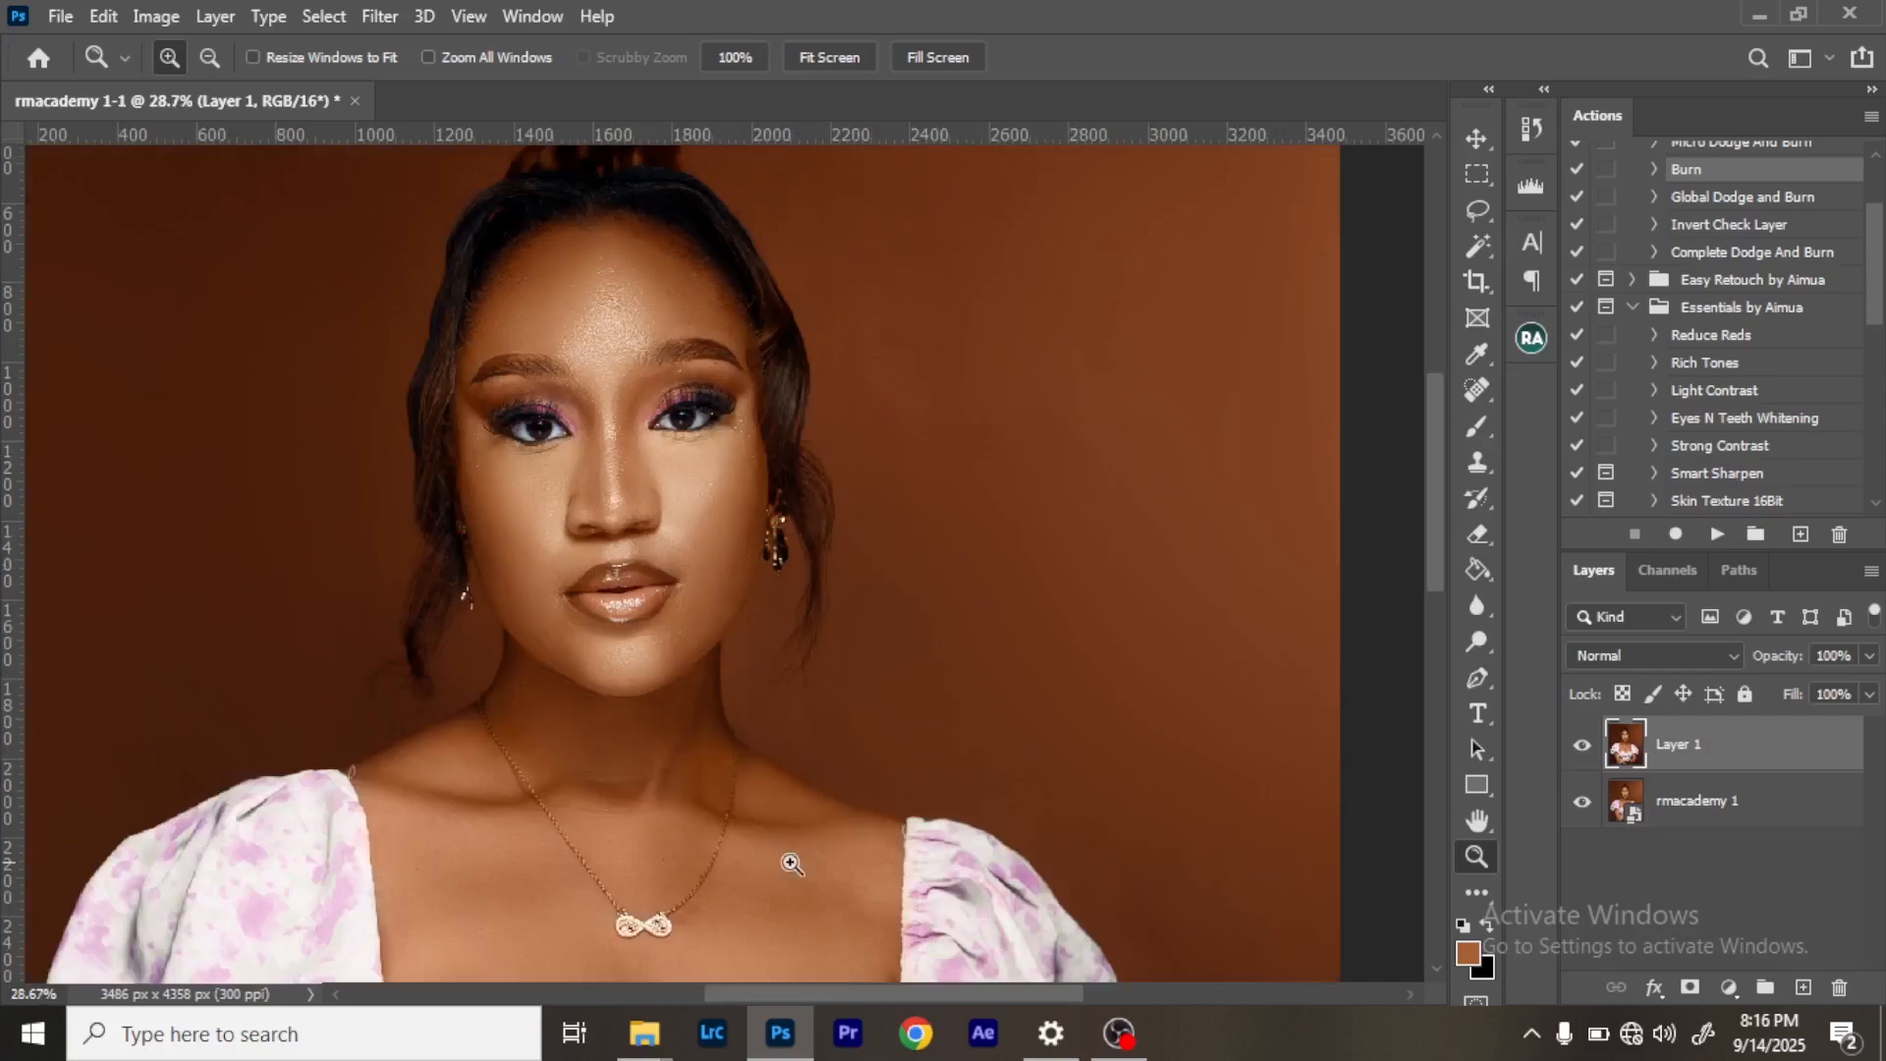
drag(906, 996, 856, 984)
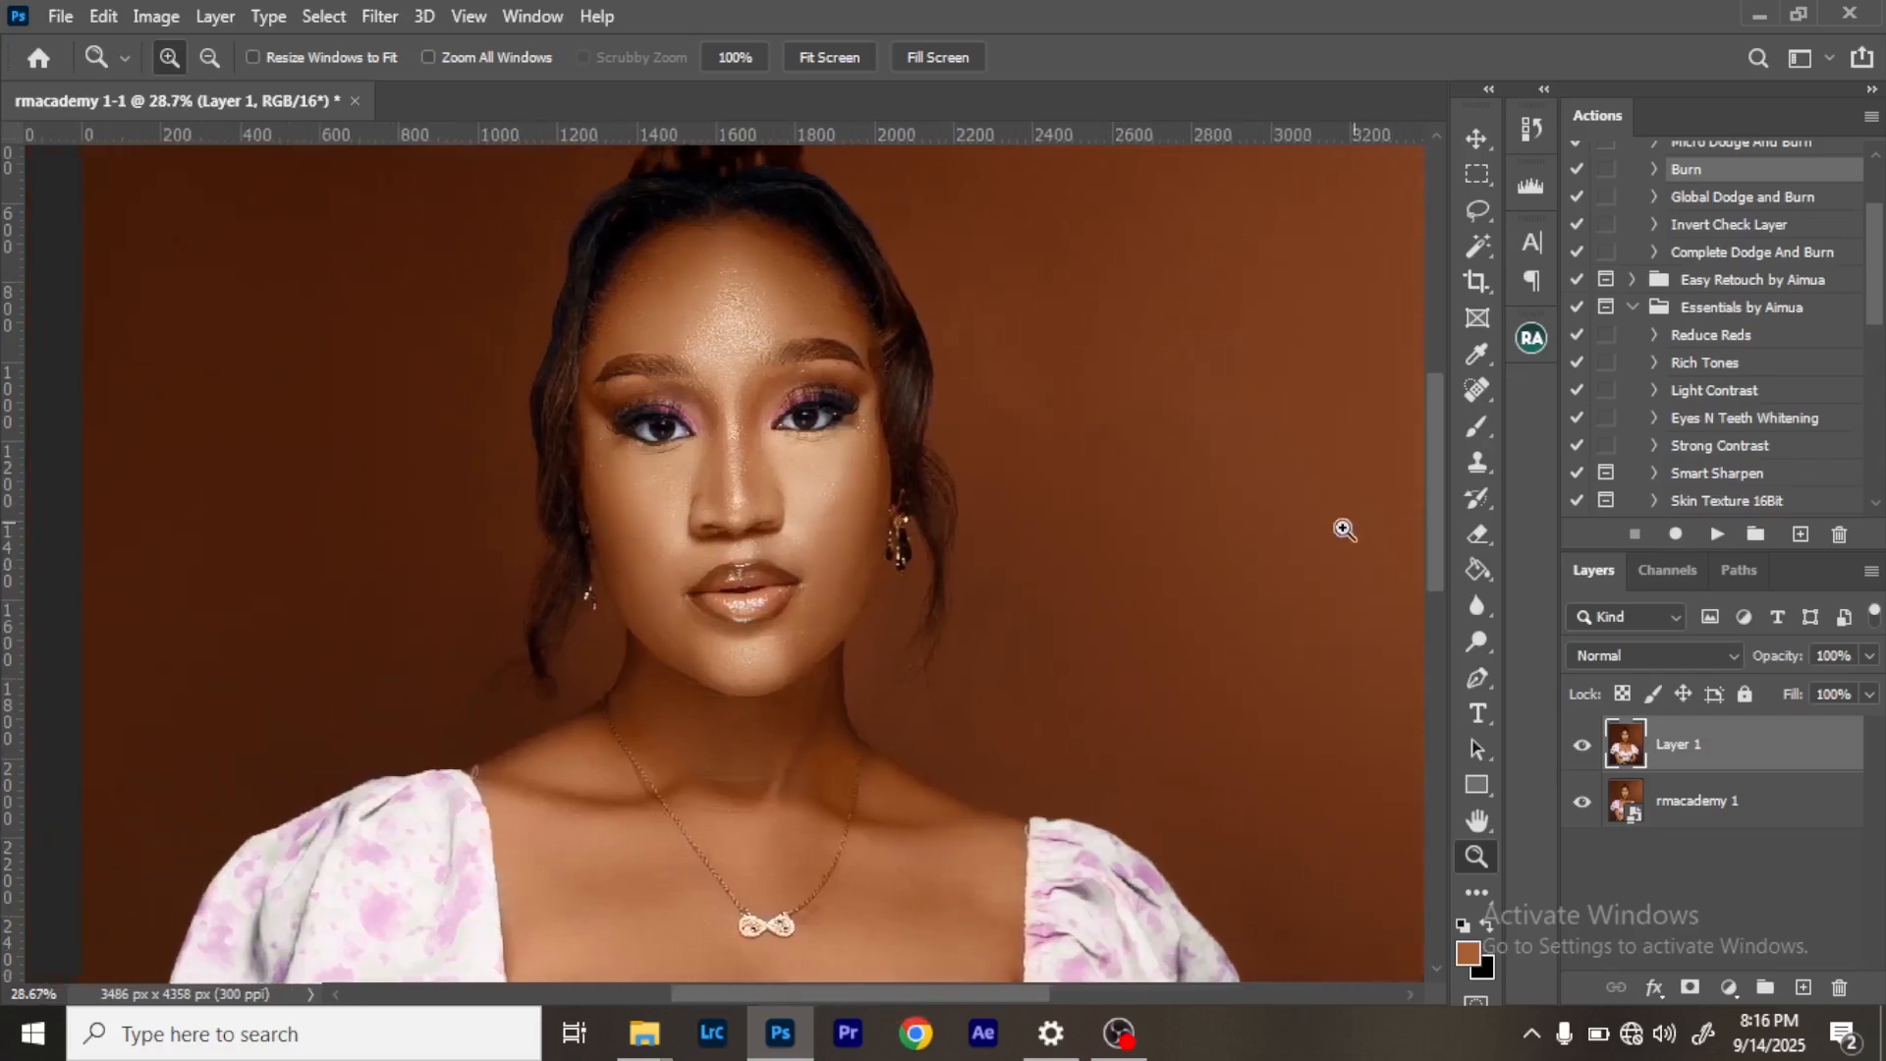
drag(1435, 511, 1436, 503)
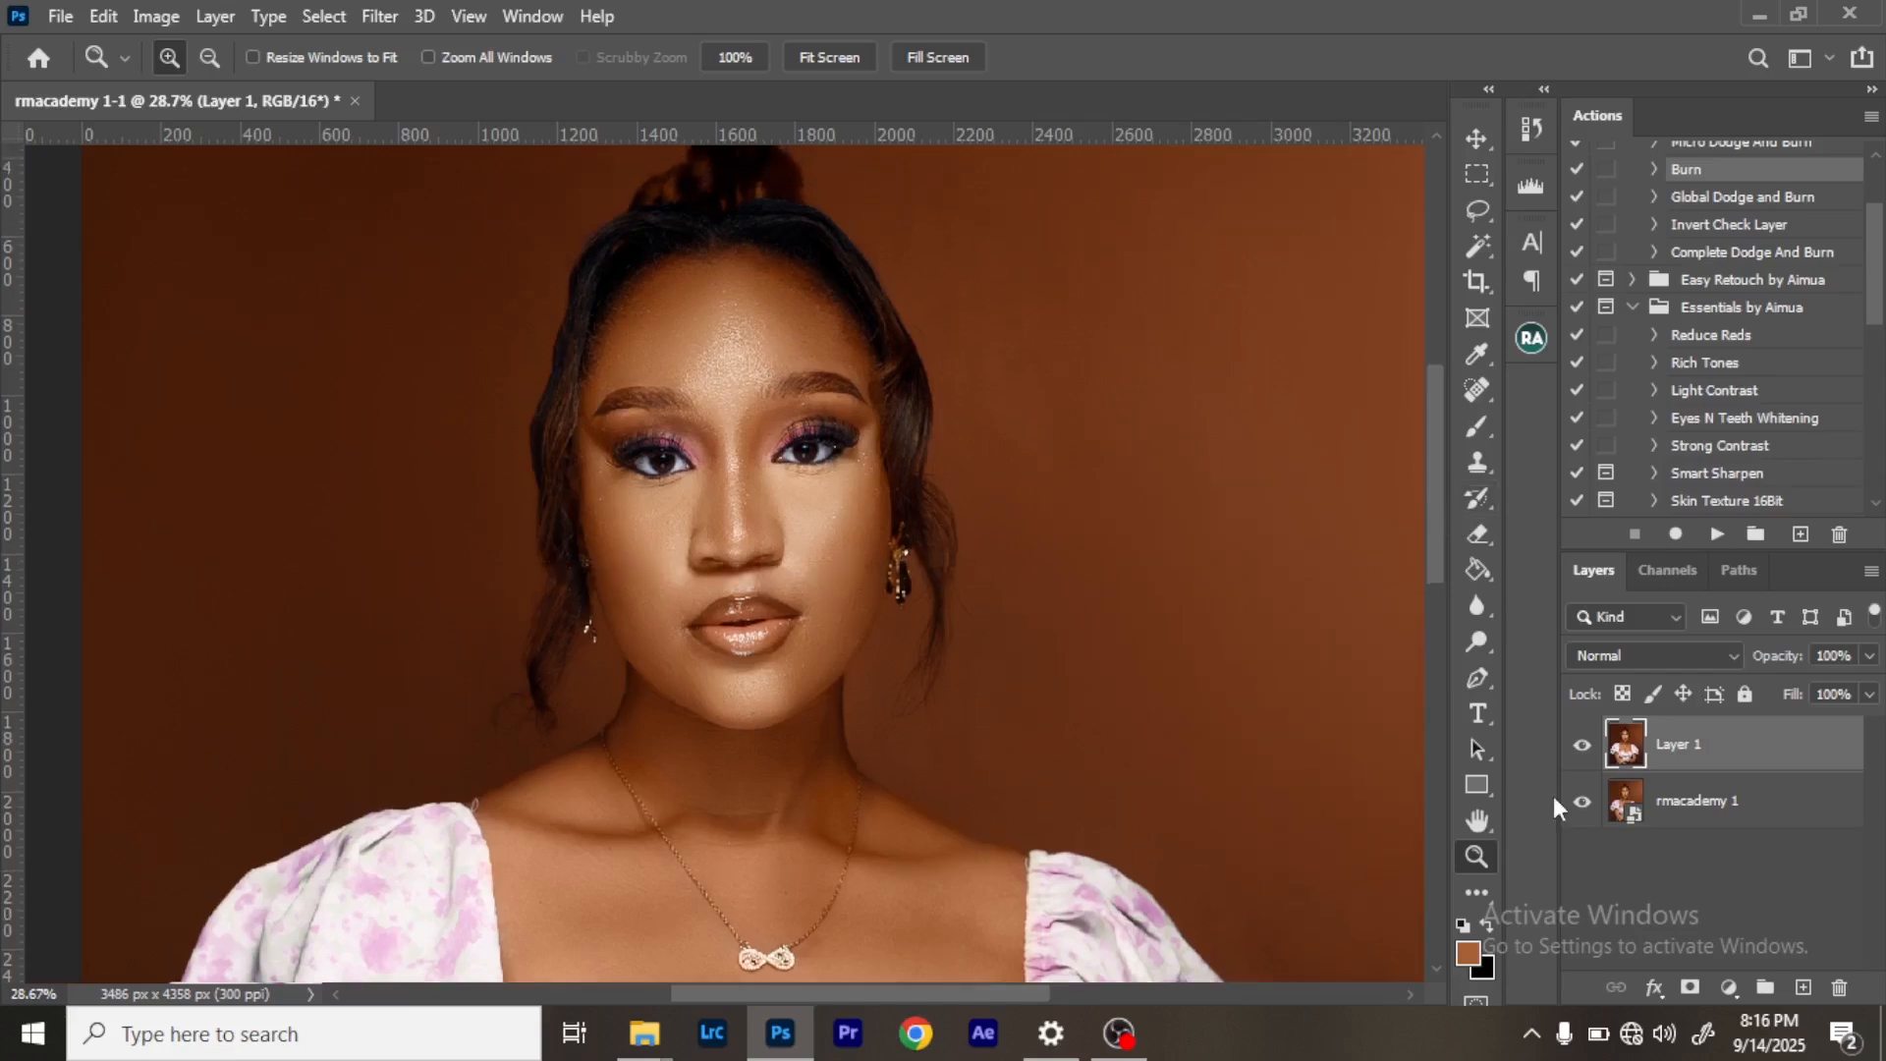
right_click(775, 699)
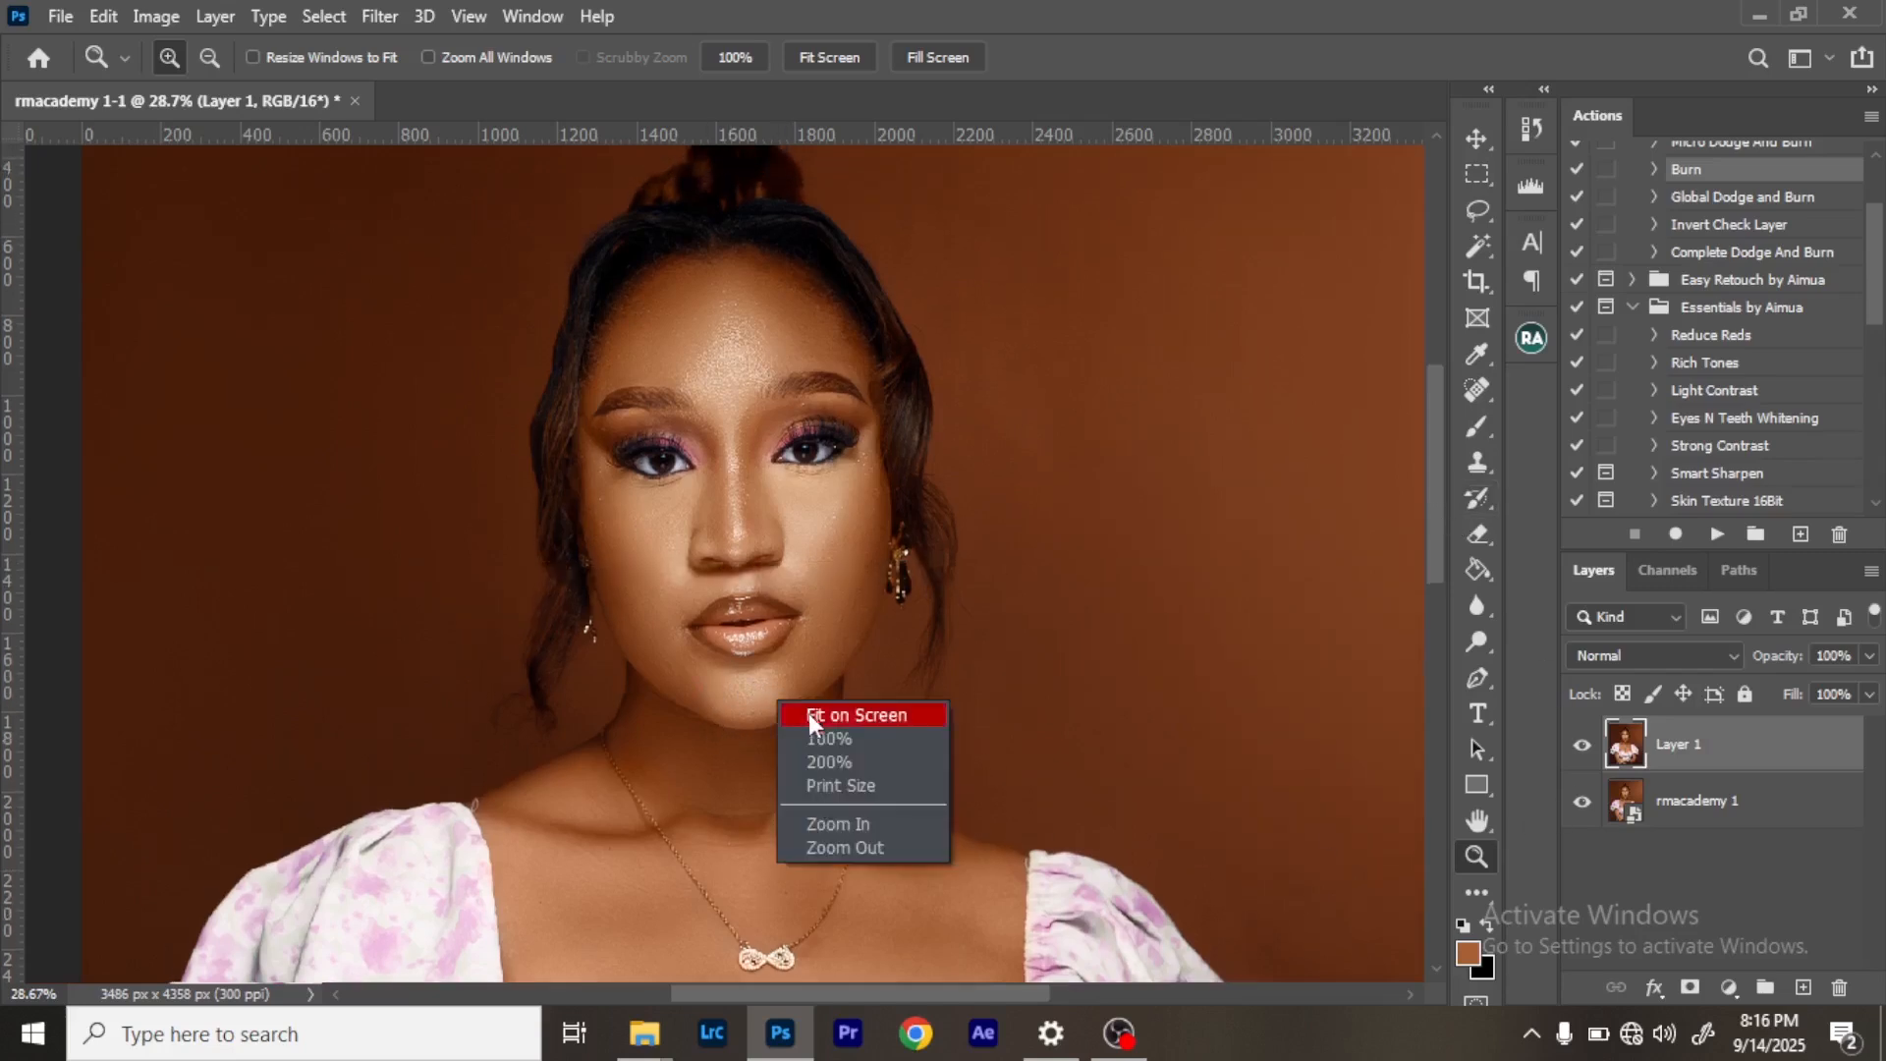
click(810, 714)
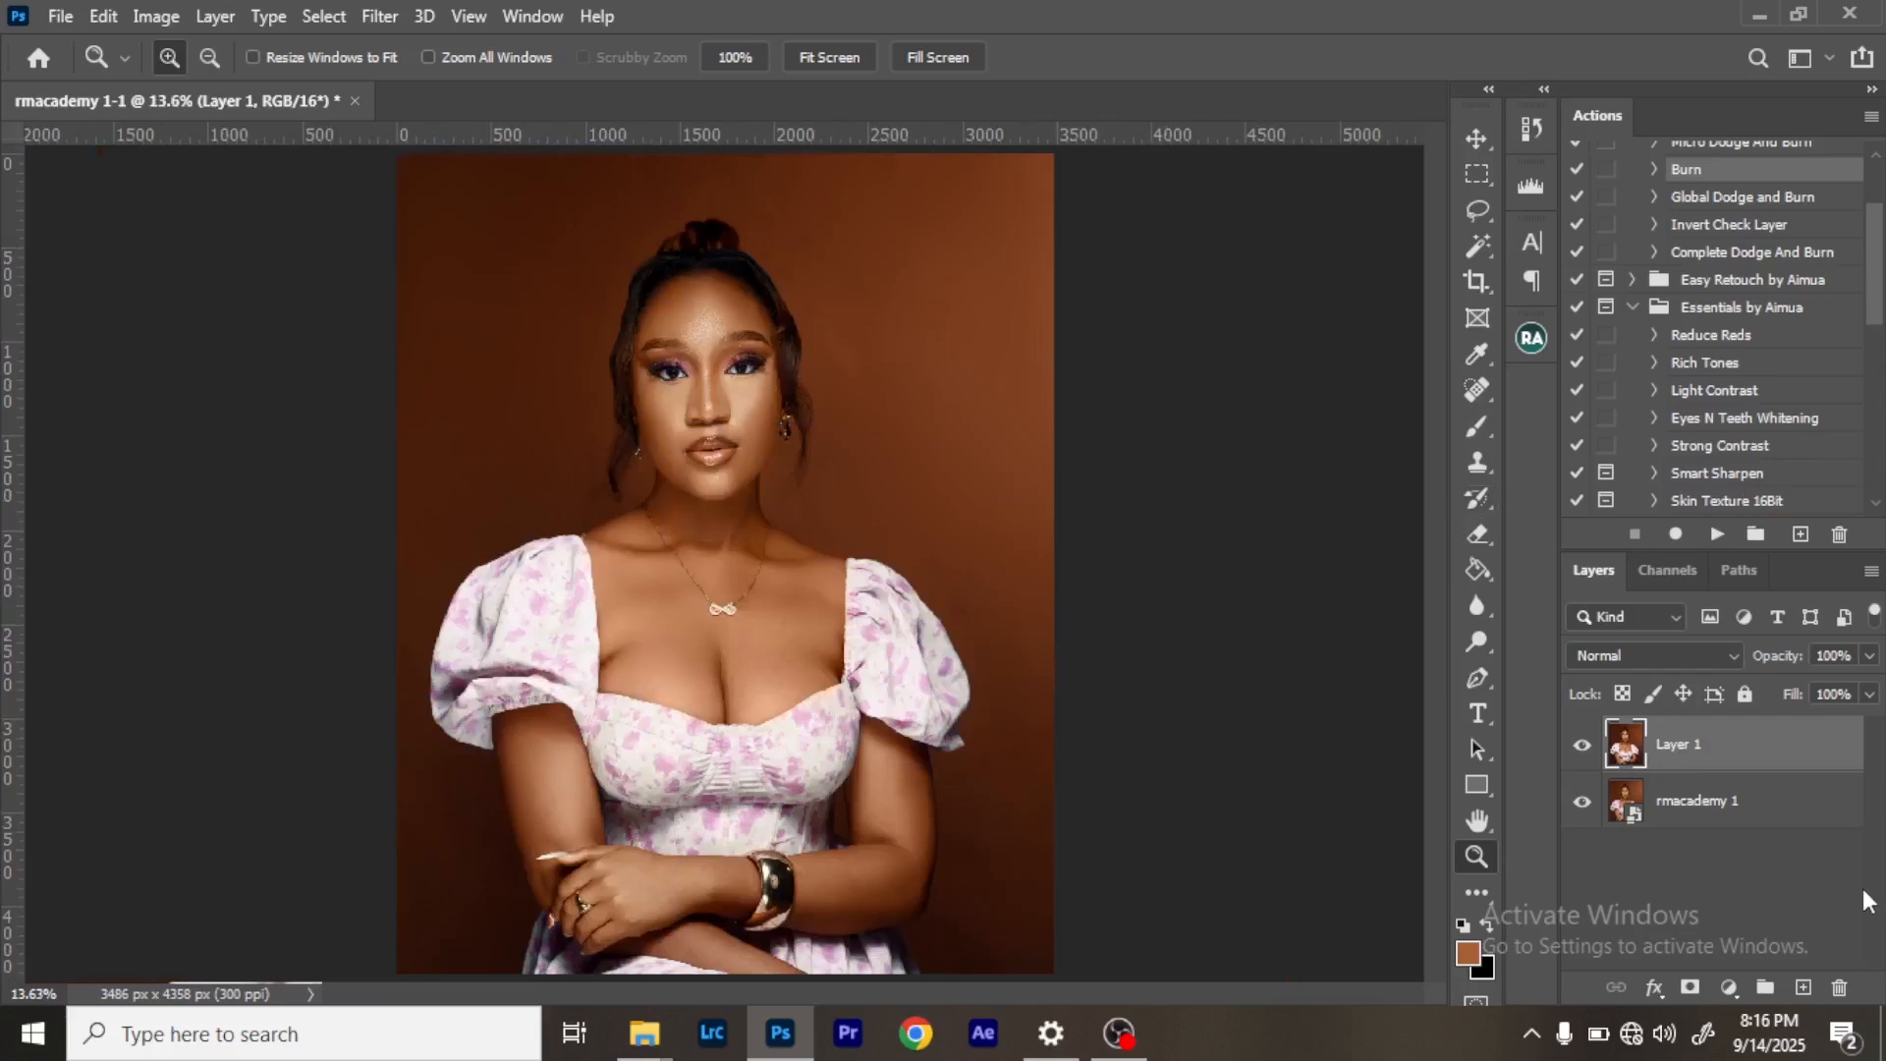
click(1582, 748)
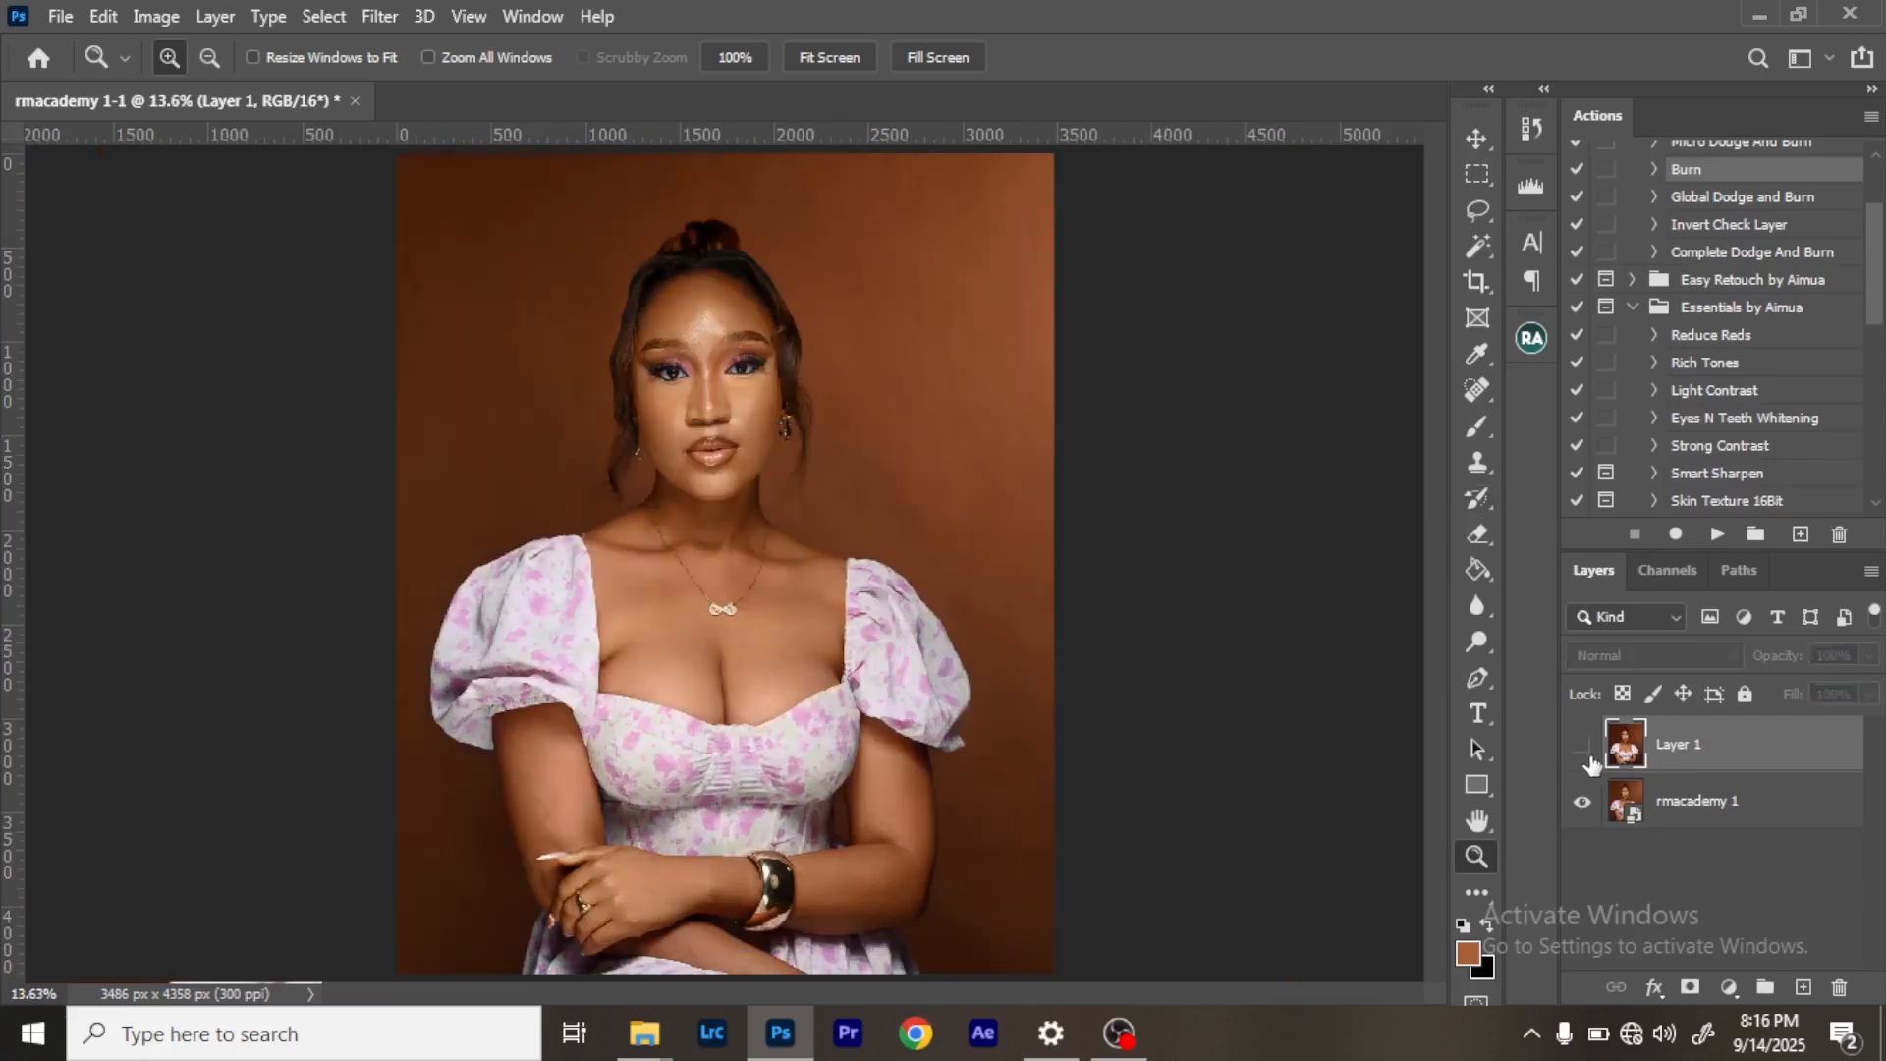
click(1584, 751)
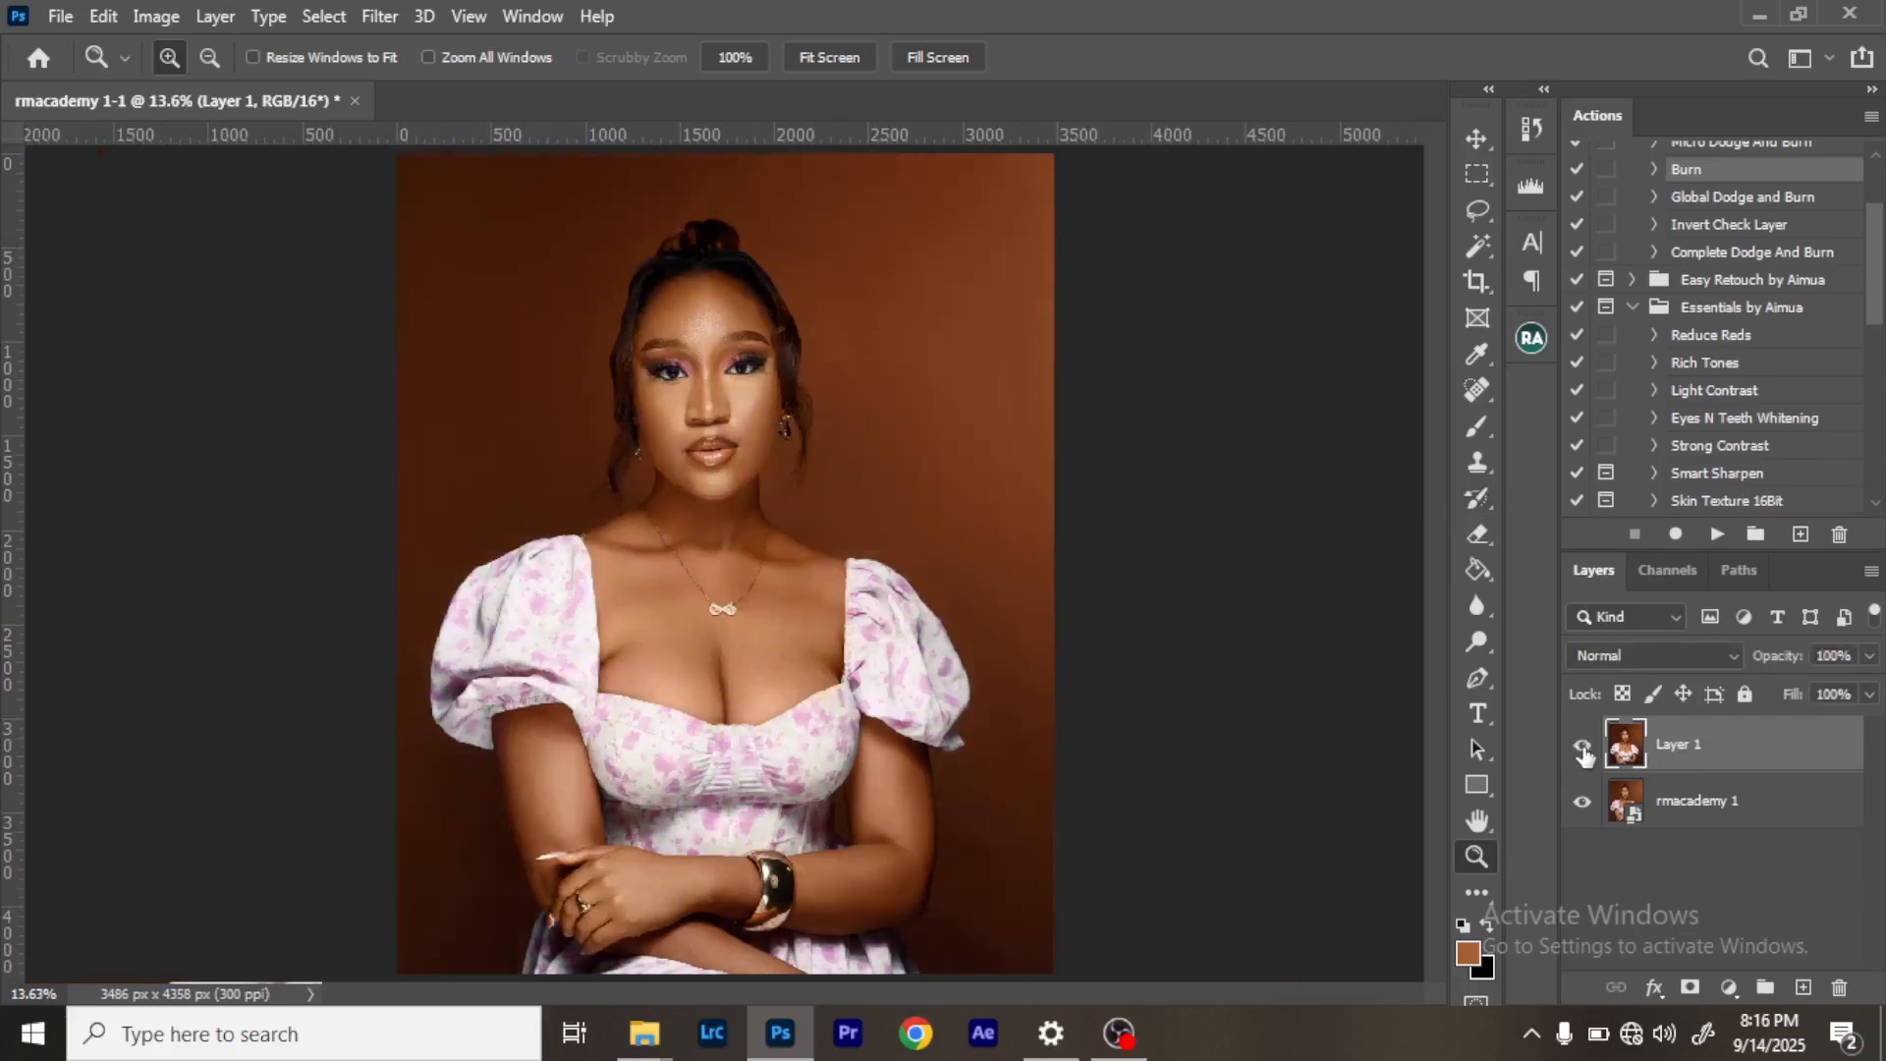
scroll(1438, 676, up, 1)
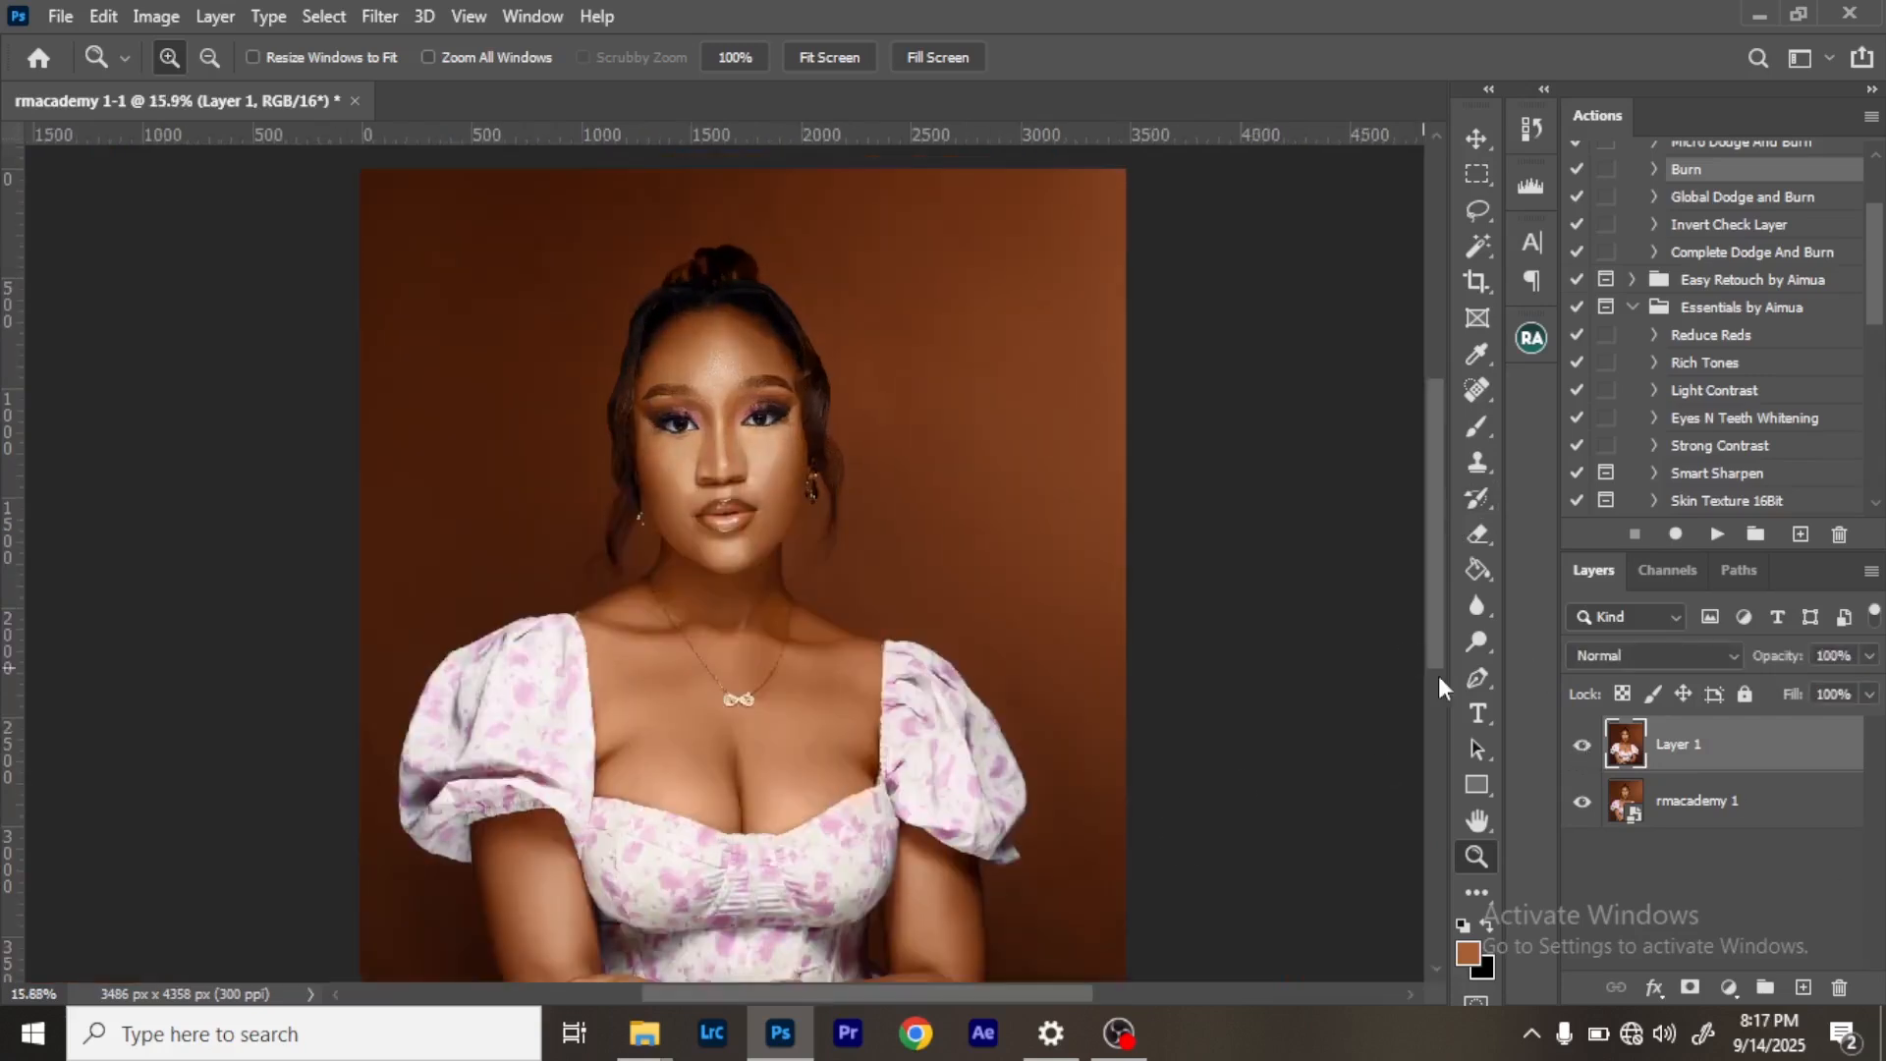
click(1583, 750)
click(1583, 750)
Delete the retouched Layer 1 from the portrait document, keeping only the rmacademy 1 smart object.
drag(1686, 749, 1840, 987)
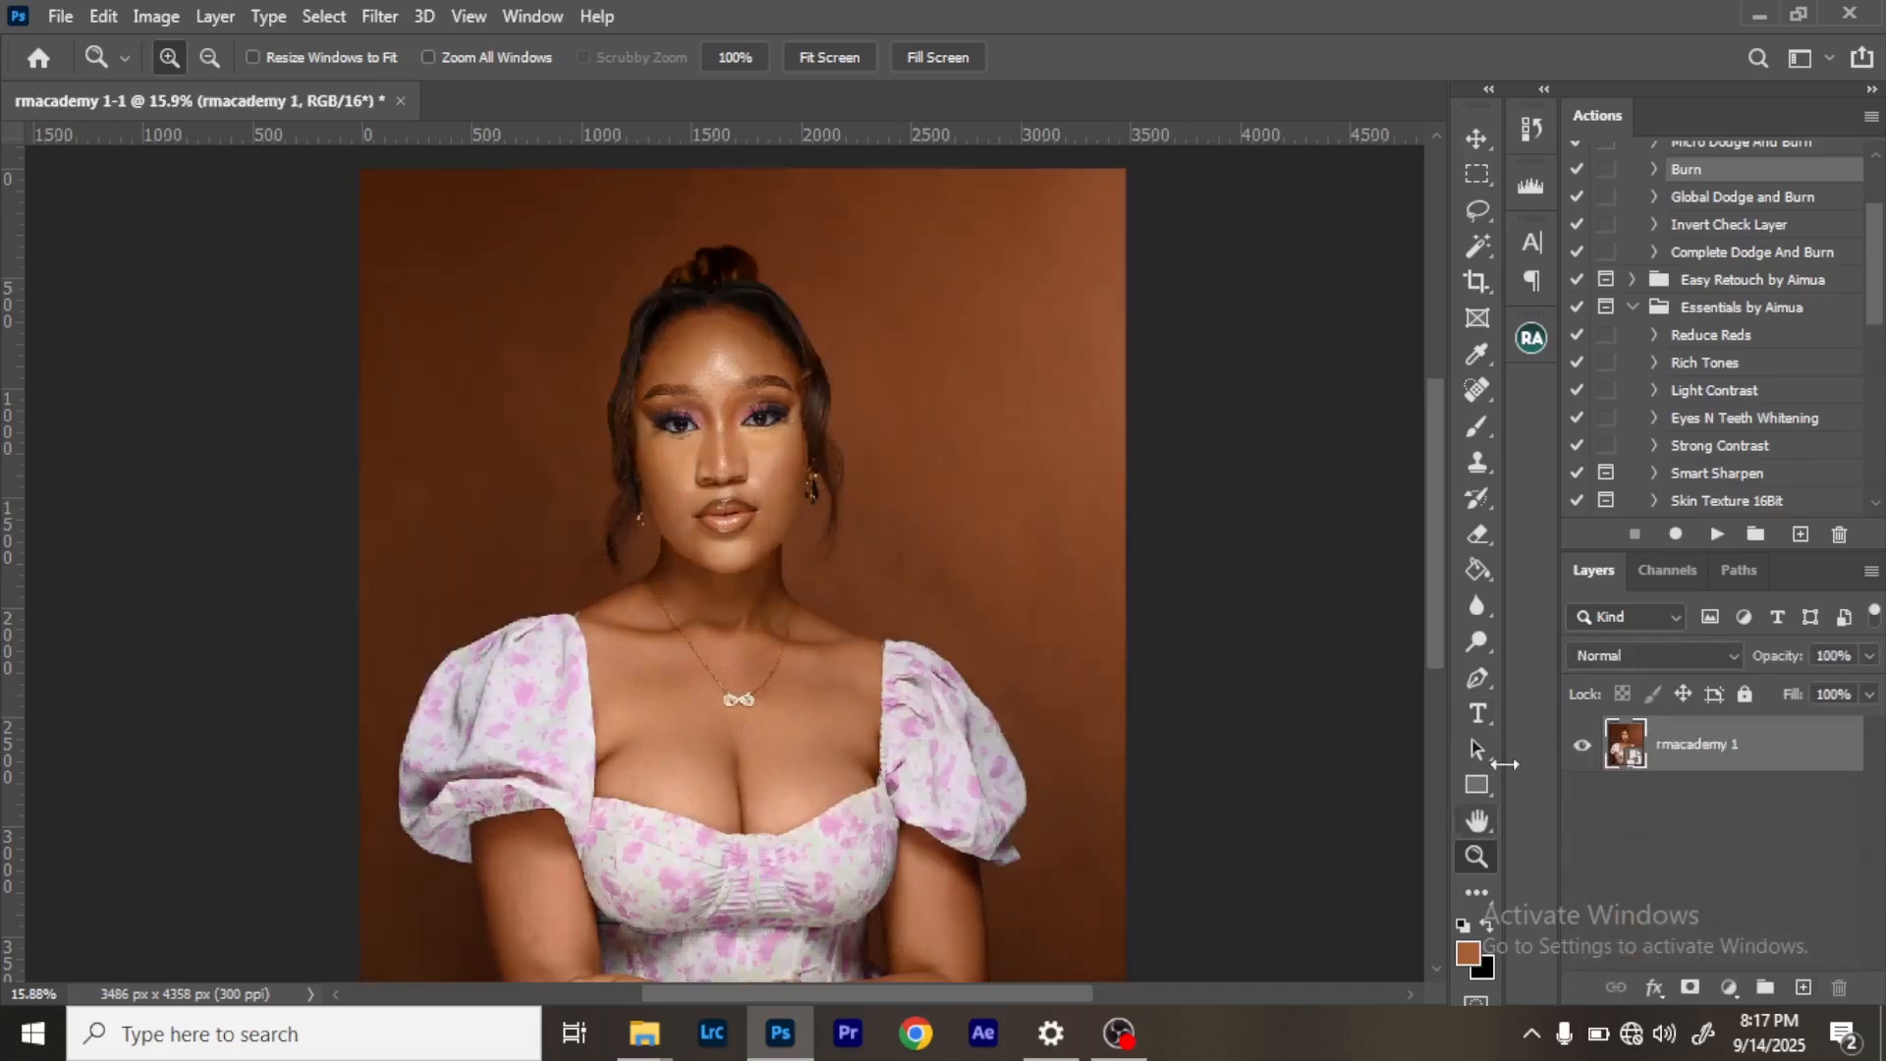
key(ctrl+minus)
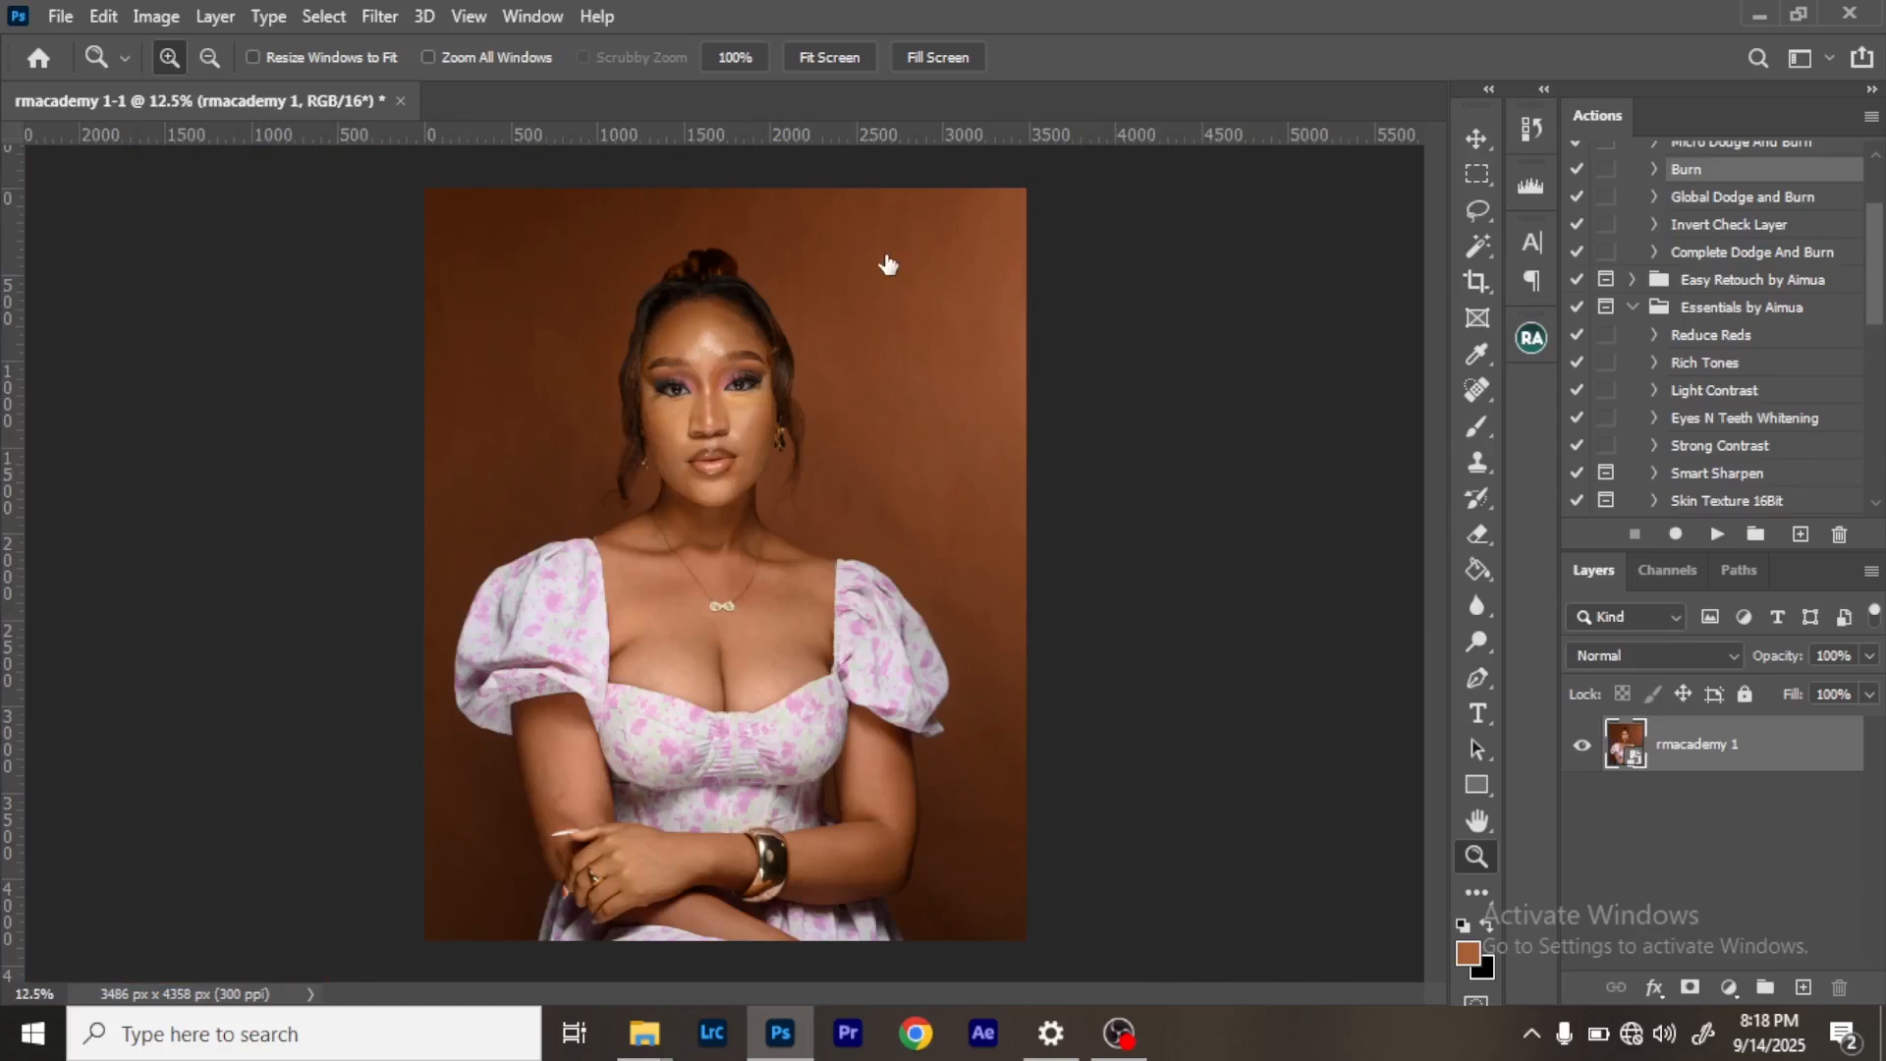
Open the rmacademy 1 smart object in Camera Raw to review its basic settings, and close it without changing any values.
key(ctrl+shift+a)
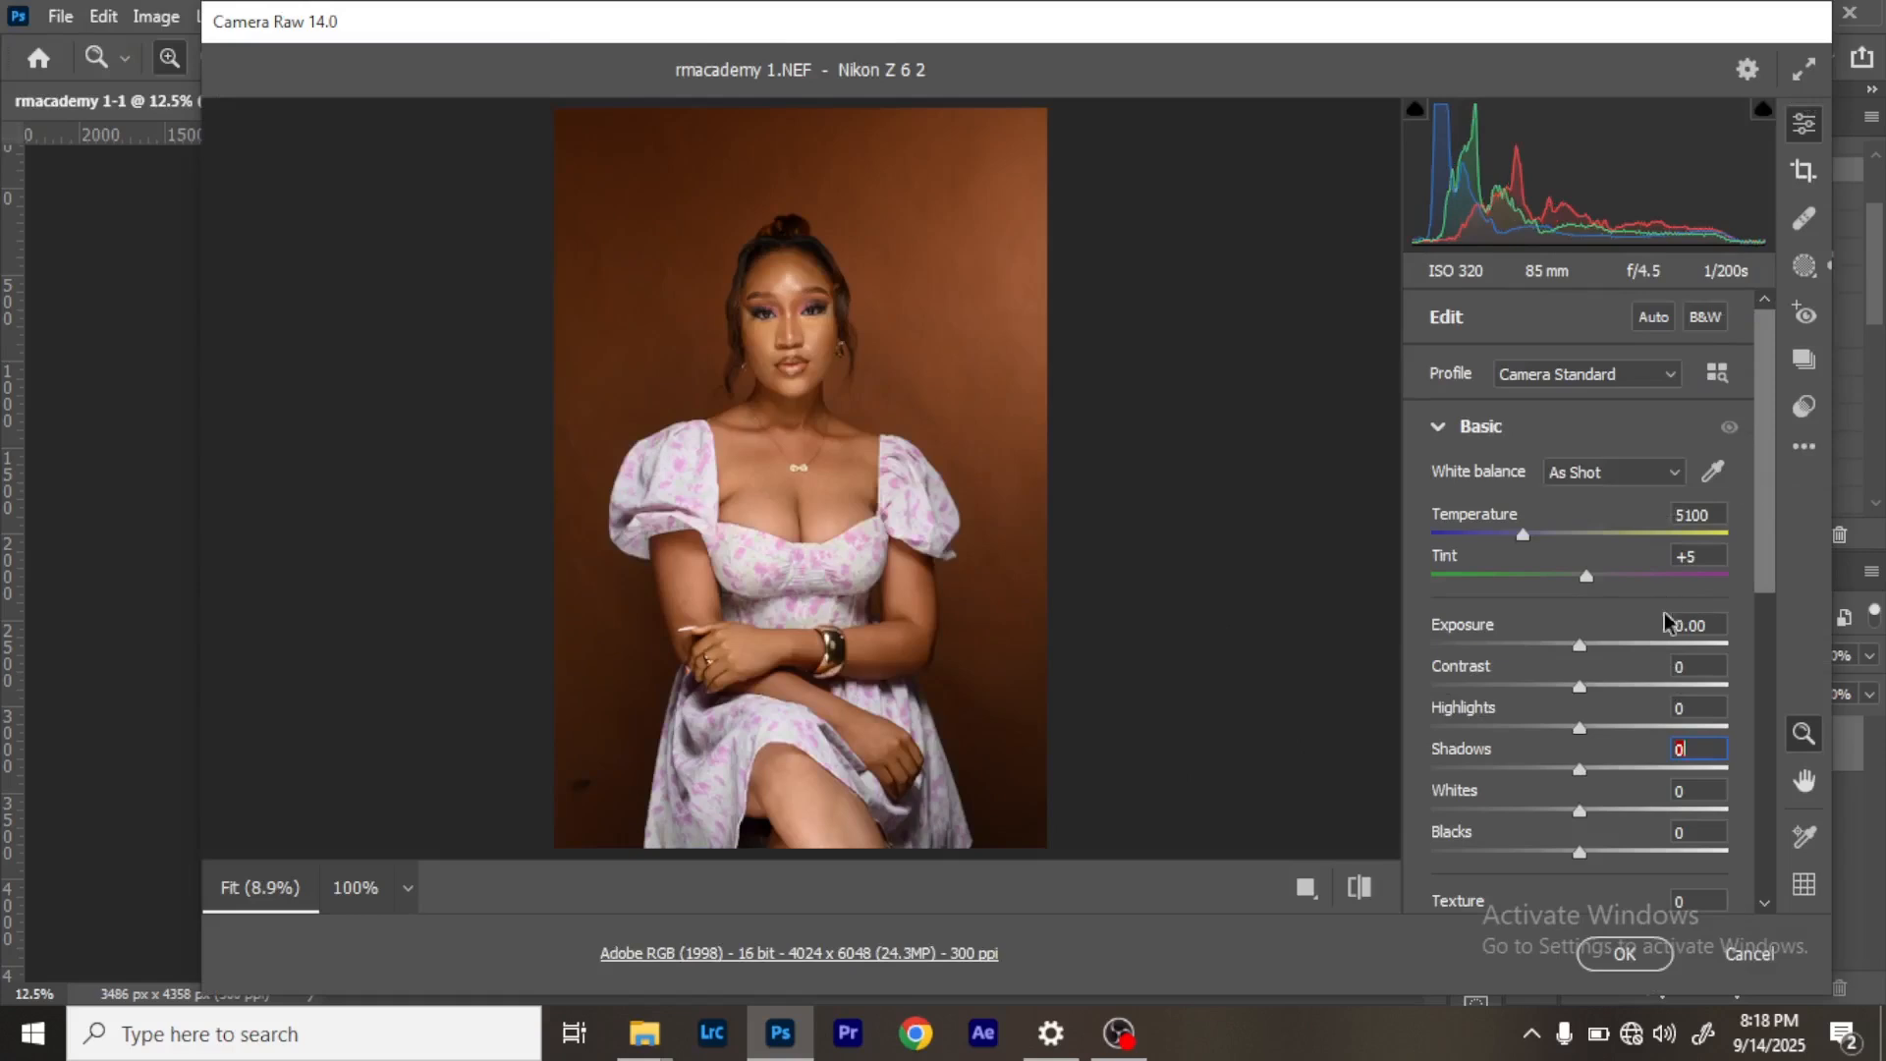
click(1720, 965)
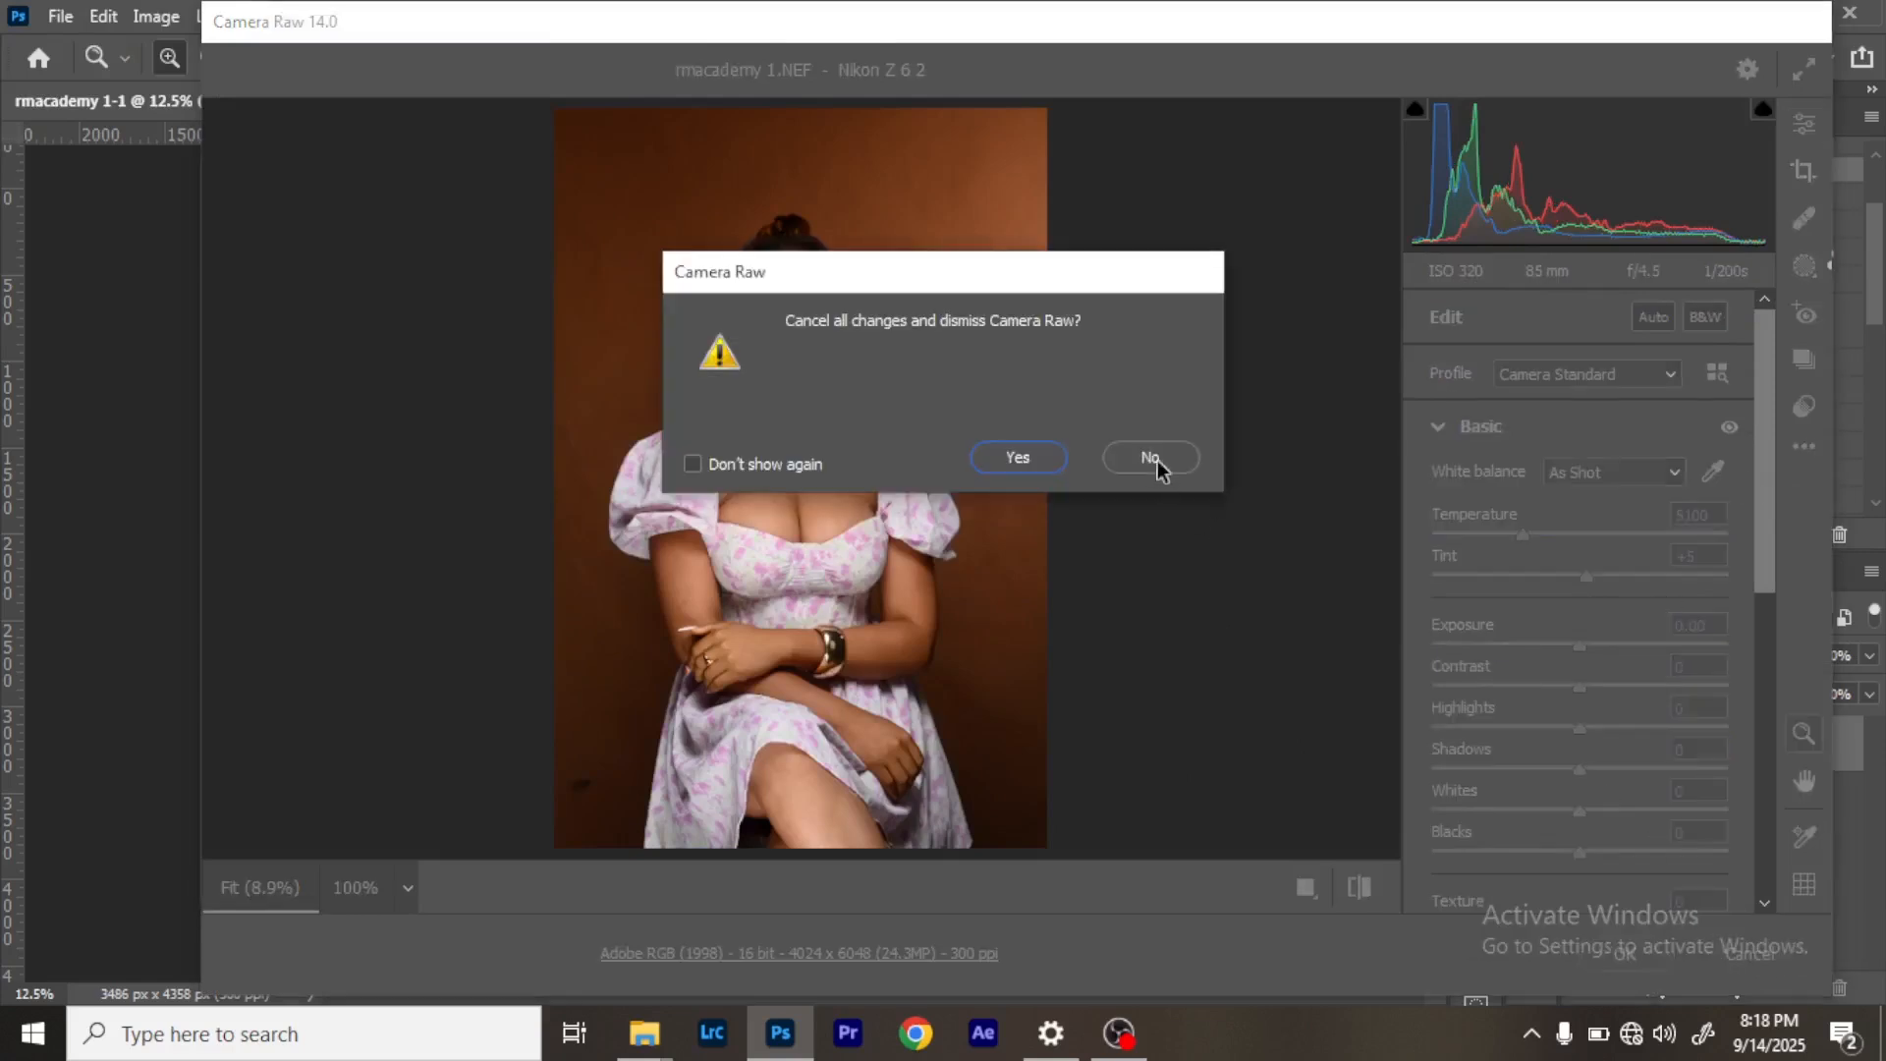
click(1151, 461)
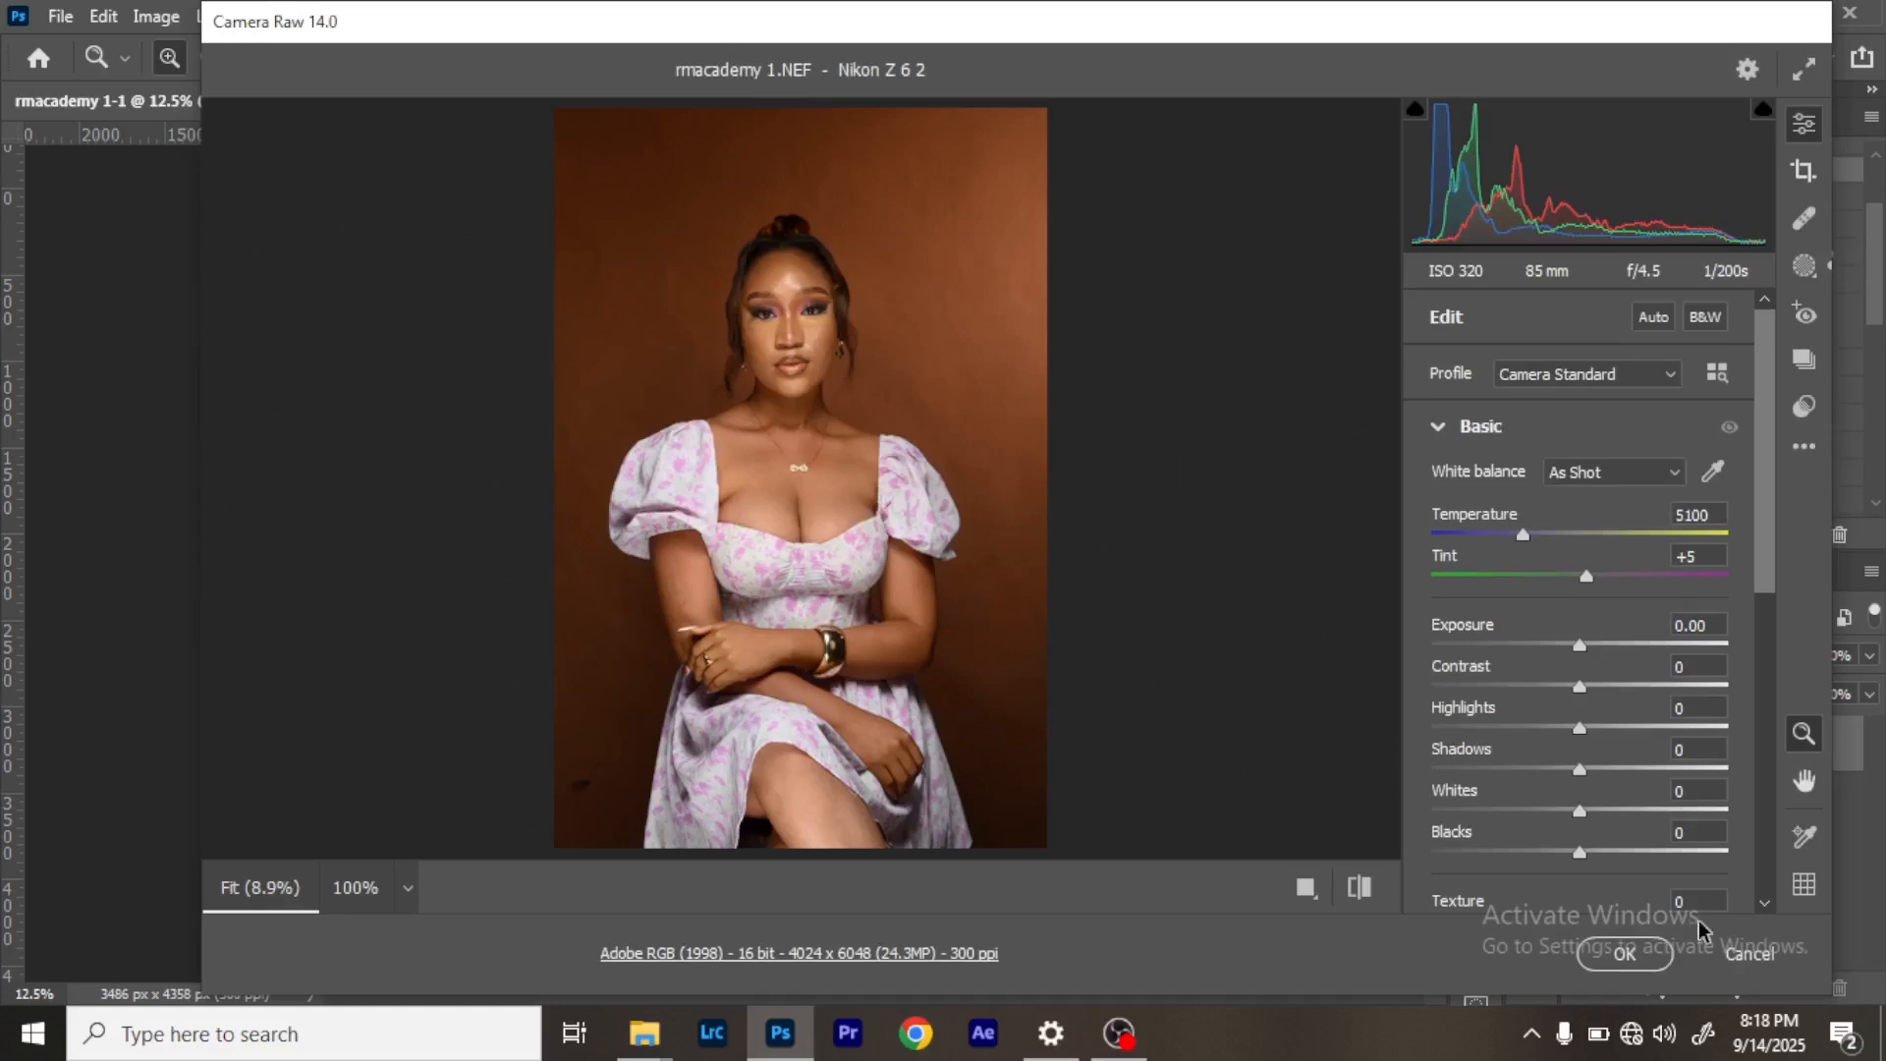
click(1597, 961)
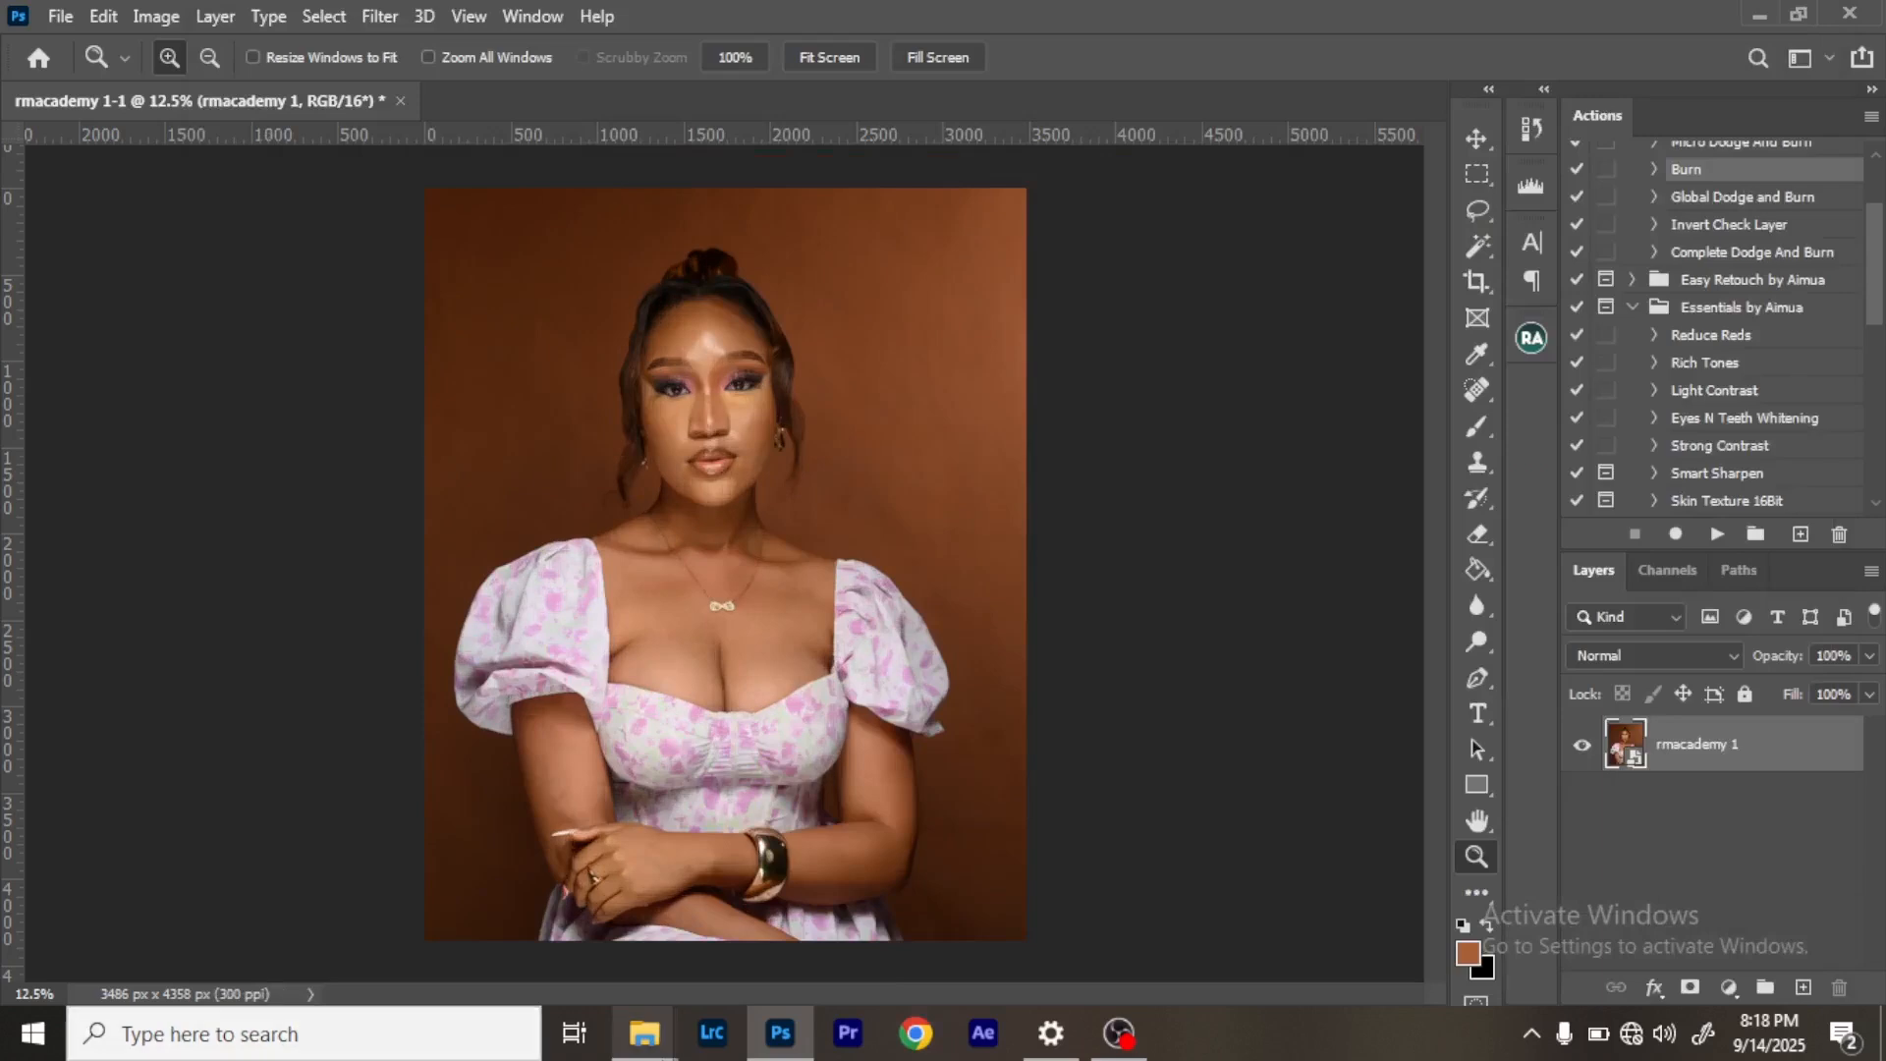
Switch to File Explorer and bring the rmacademy NEF file from the SEAGATE (E:) drive into Photoshop, opening it in Camera Raw.
mouse_move(643, 1034)
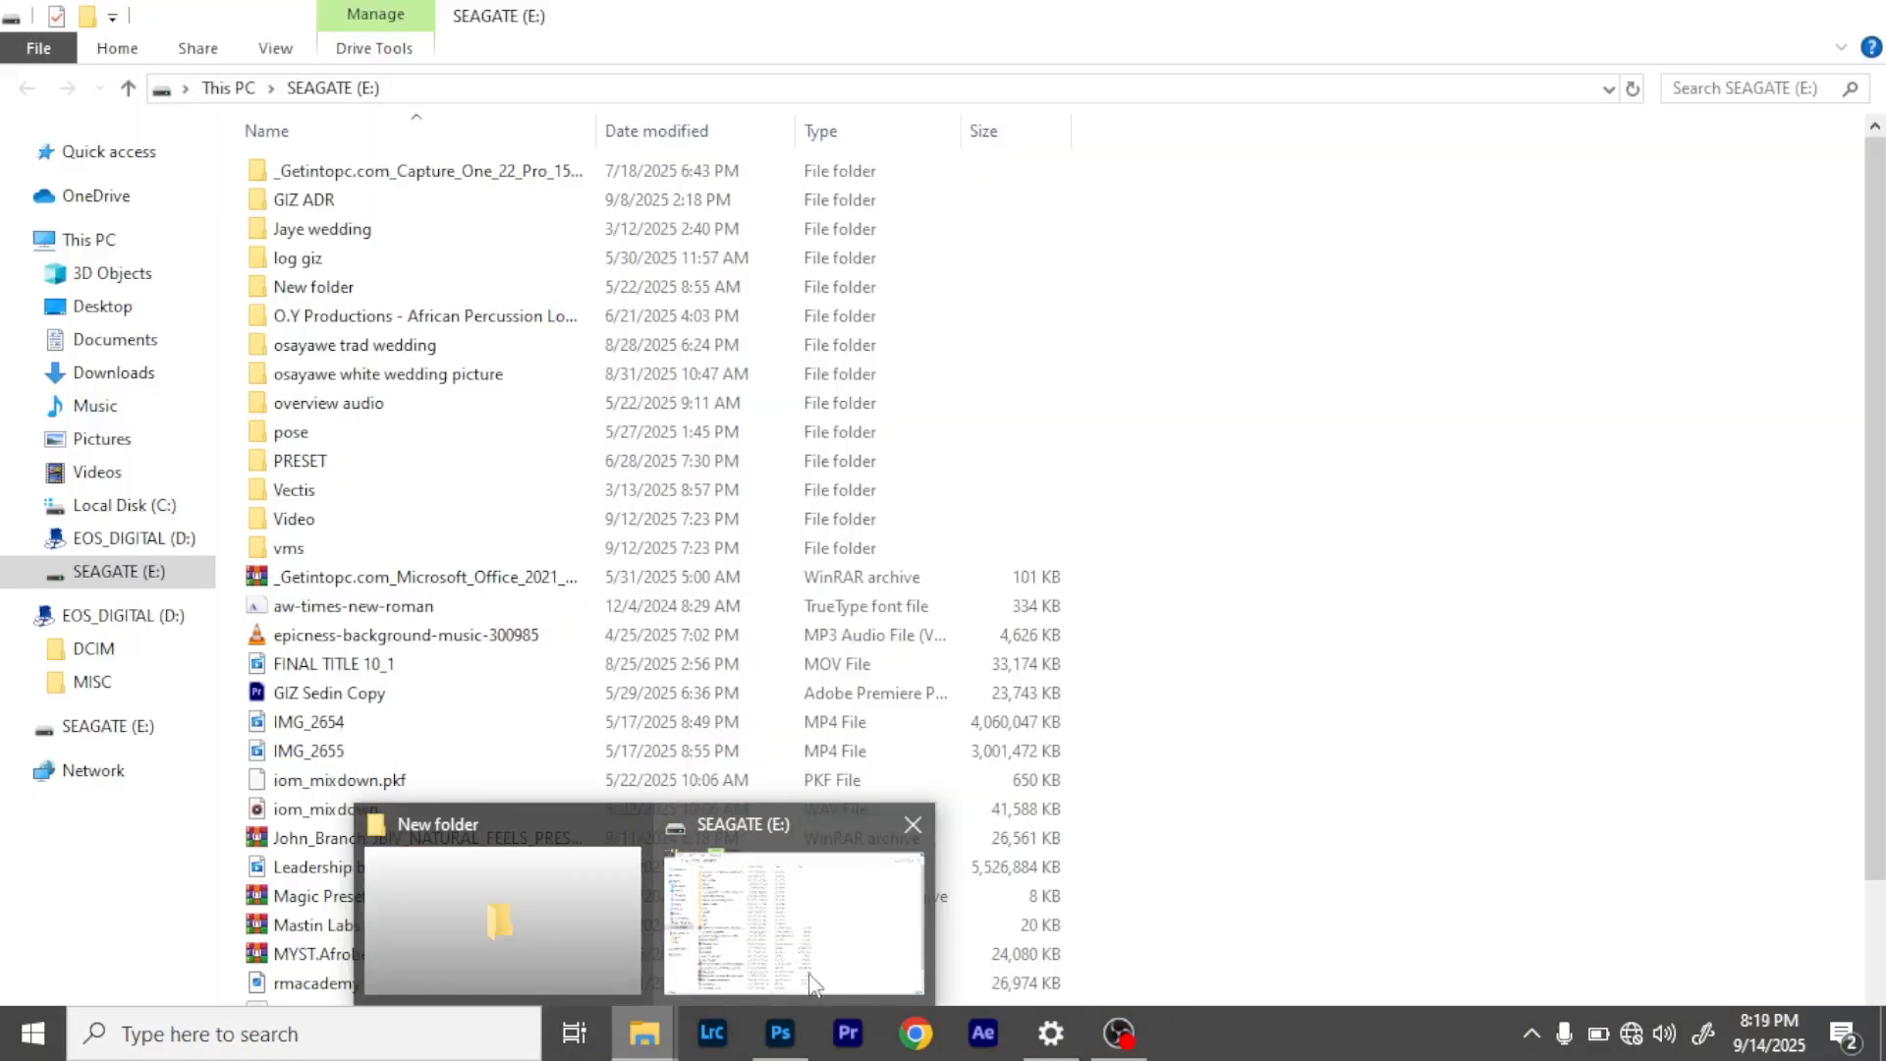
click(794, 923)
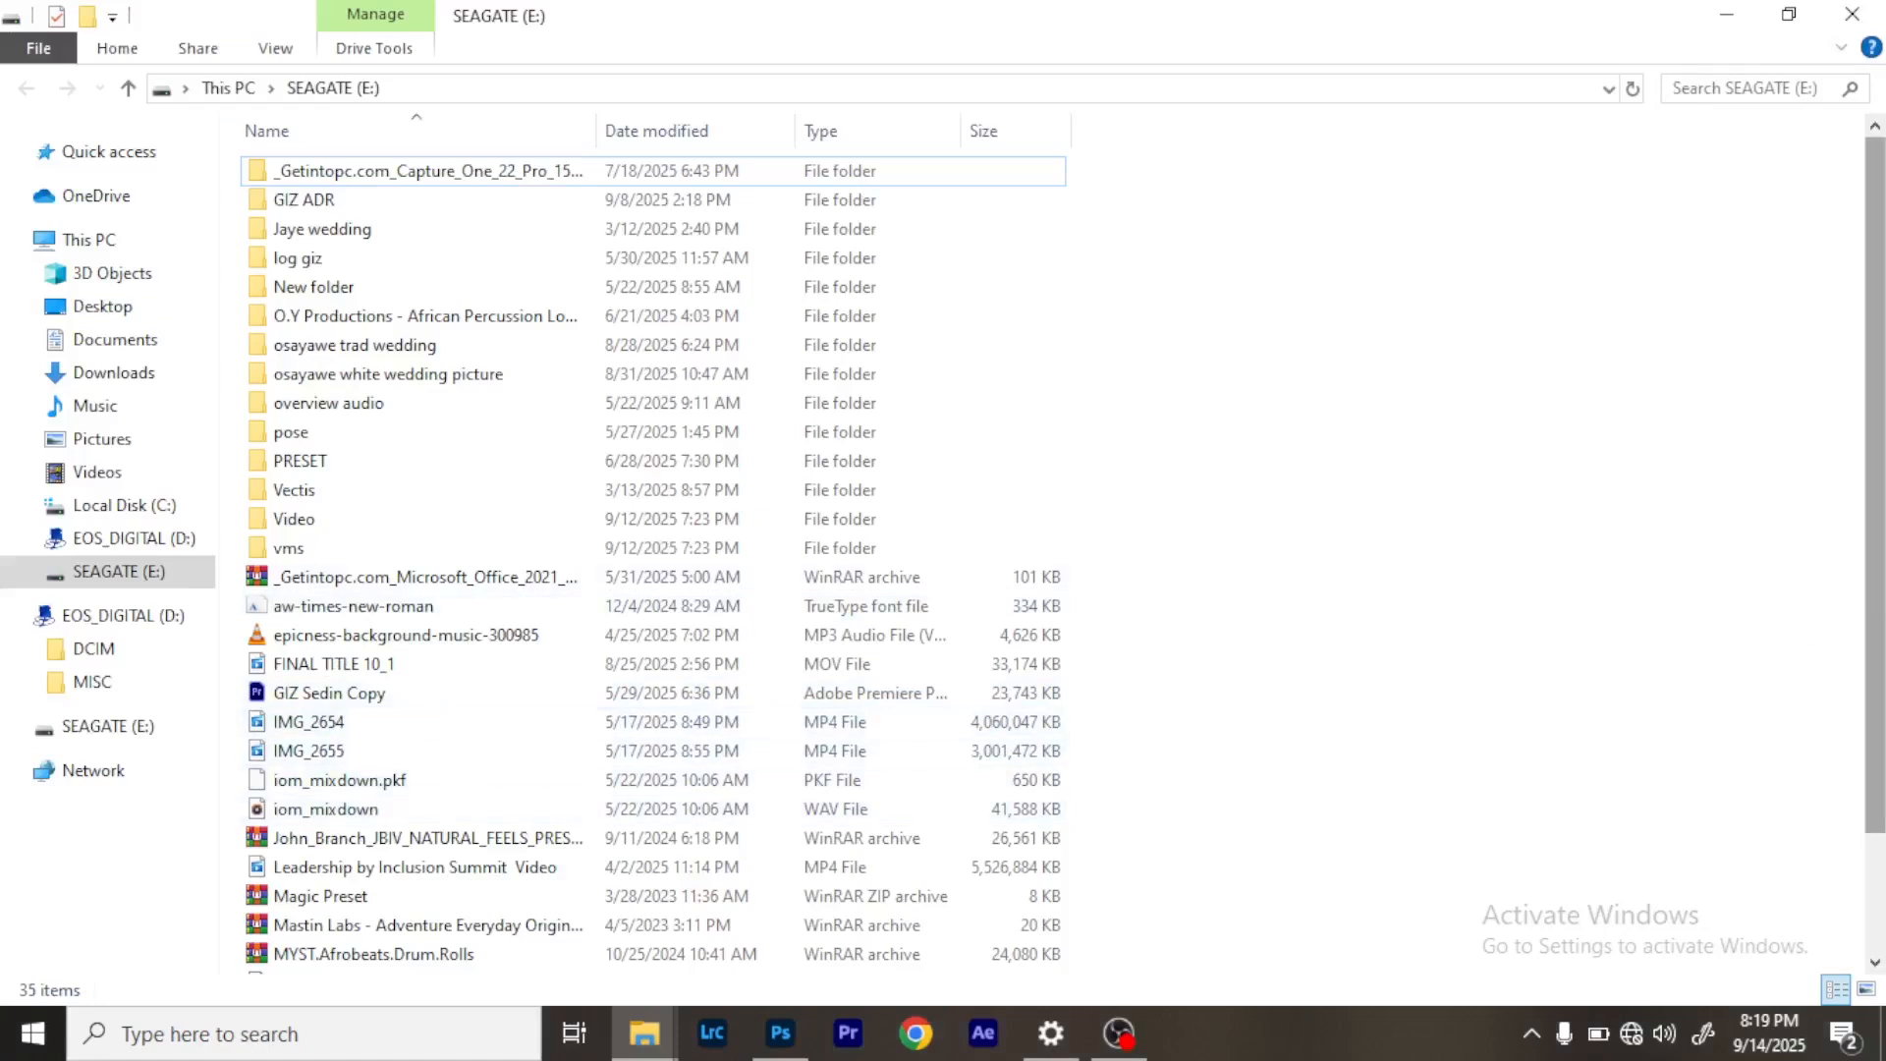
drag(1880, 470, 1875, 665)
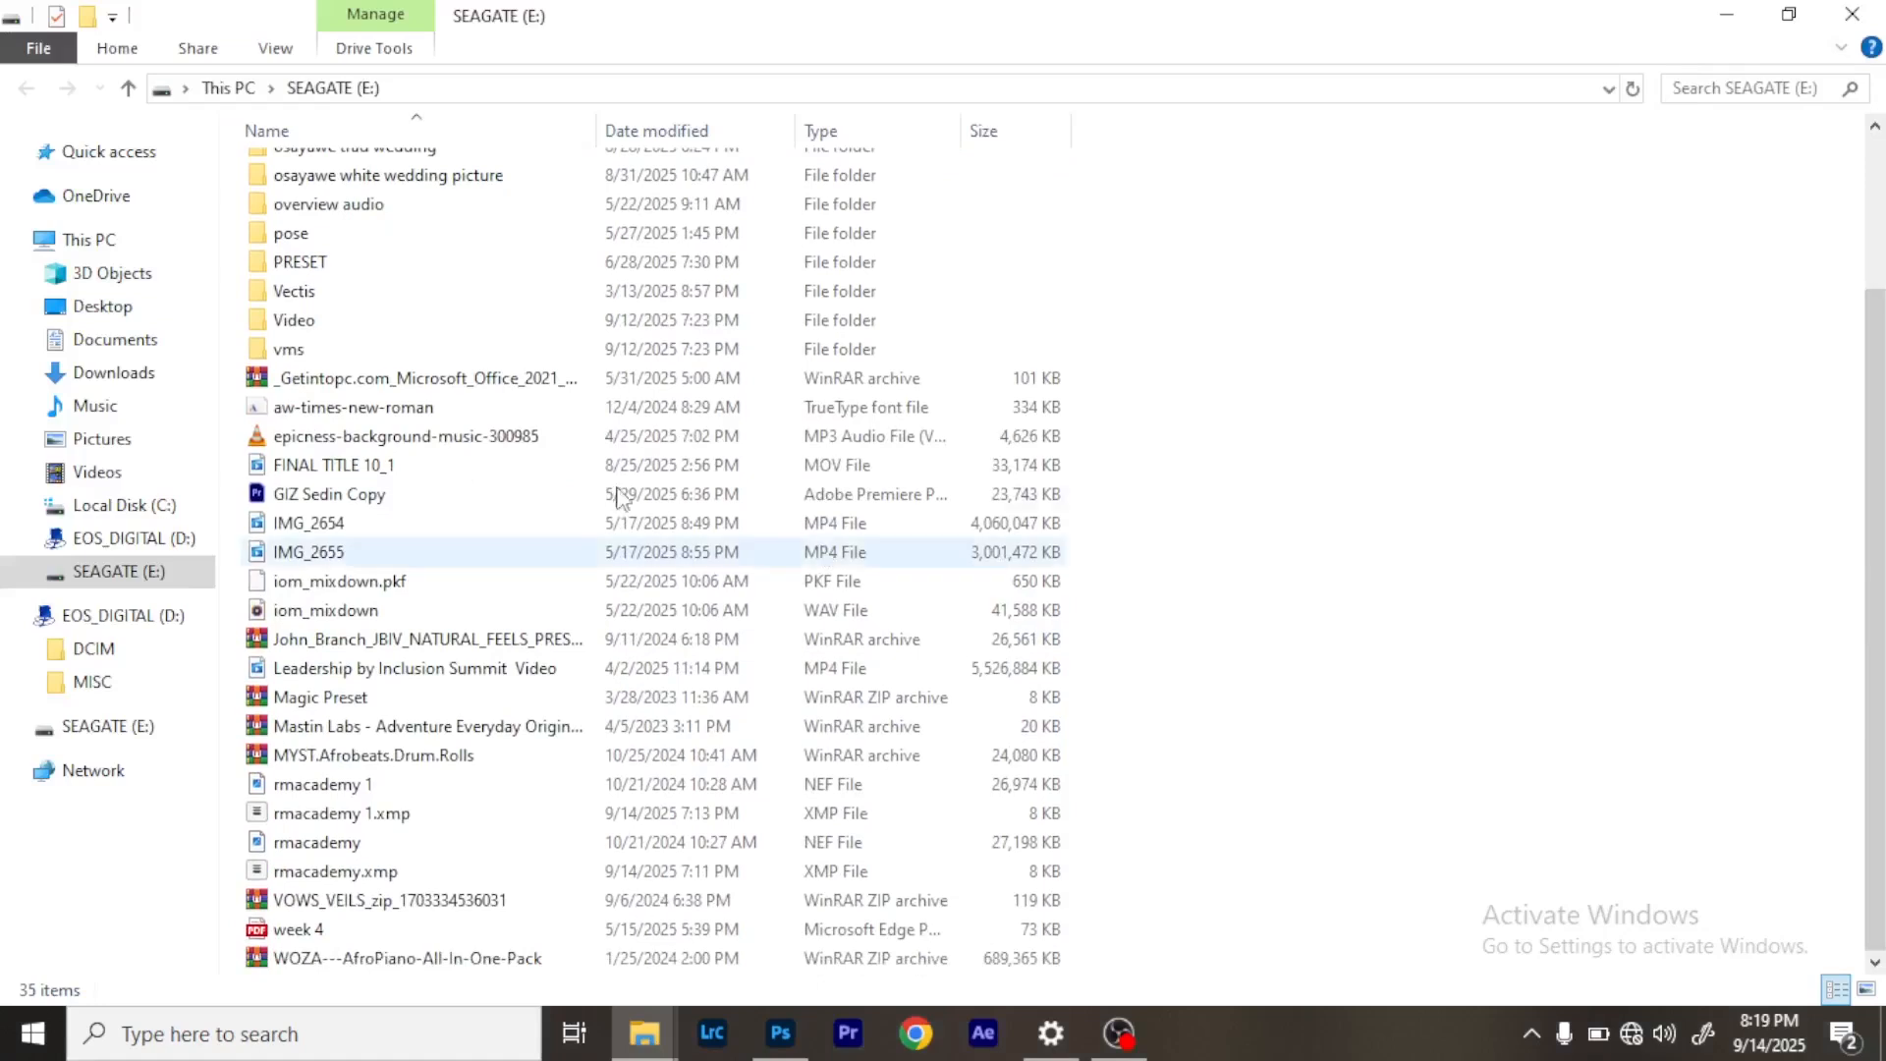
click(418, 815)
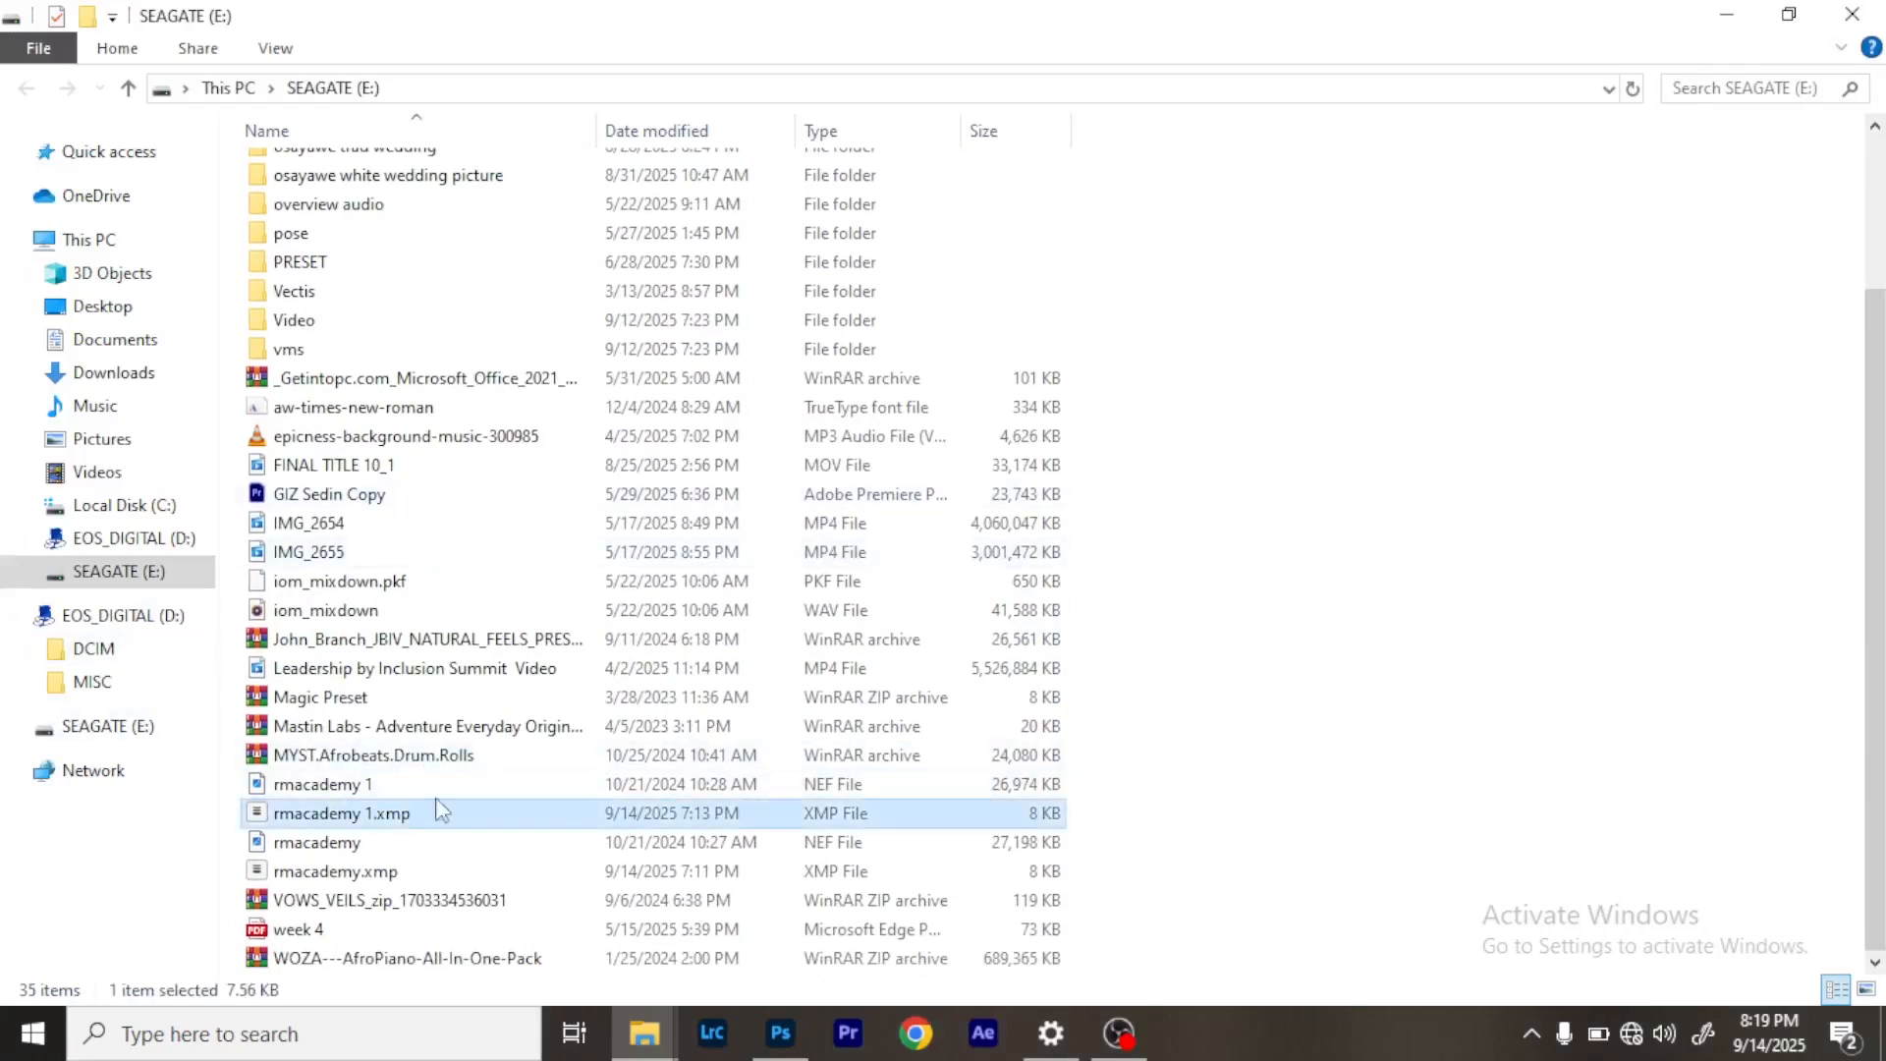
click(448, 786)
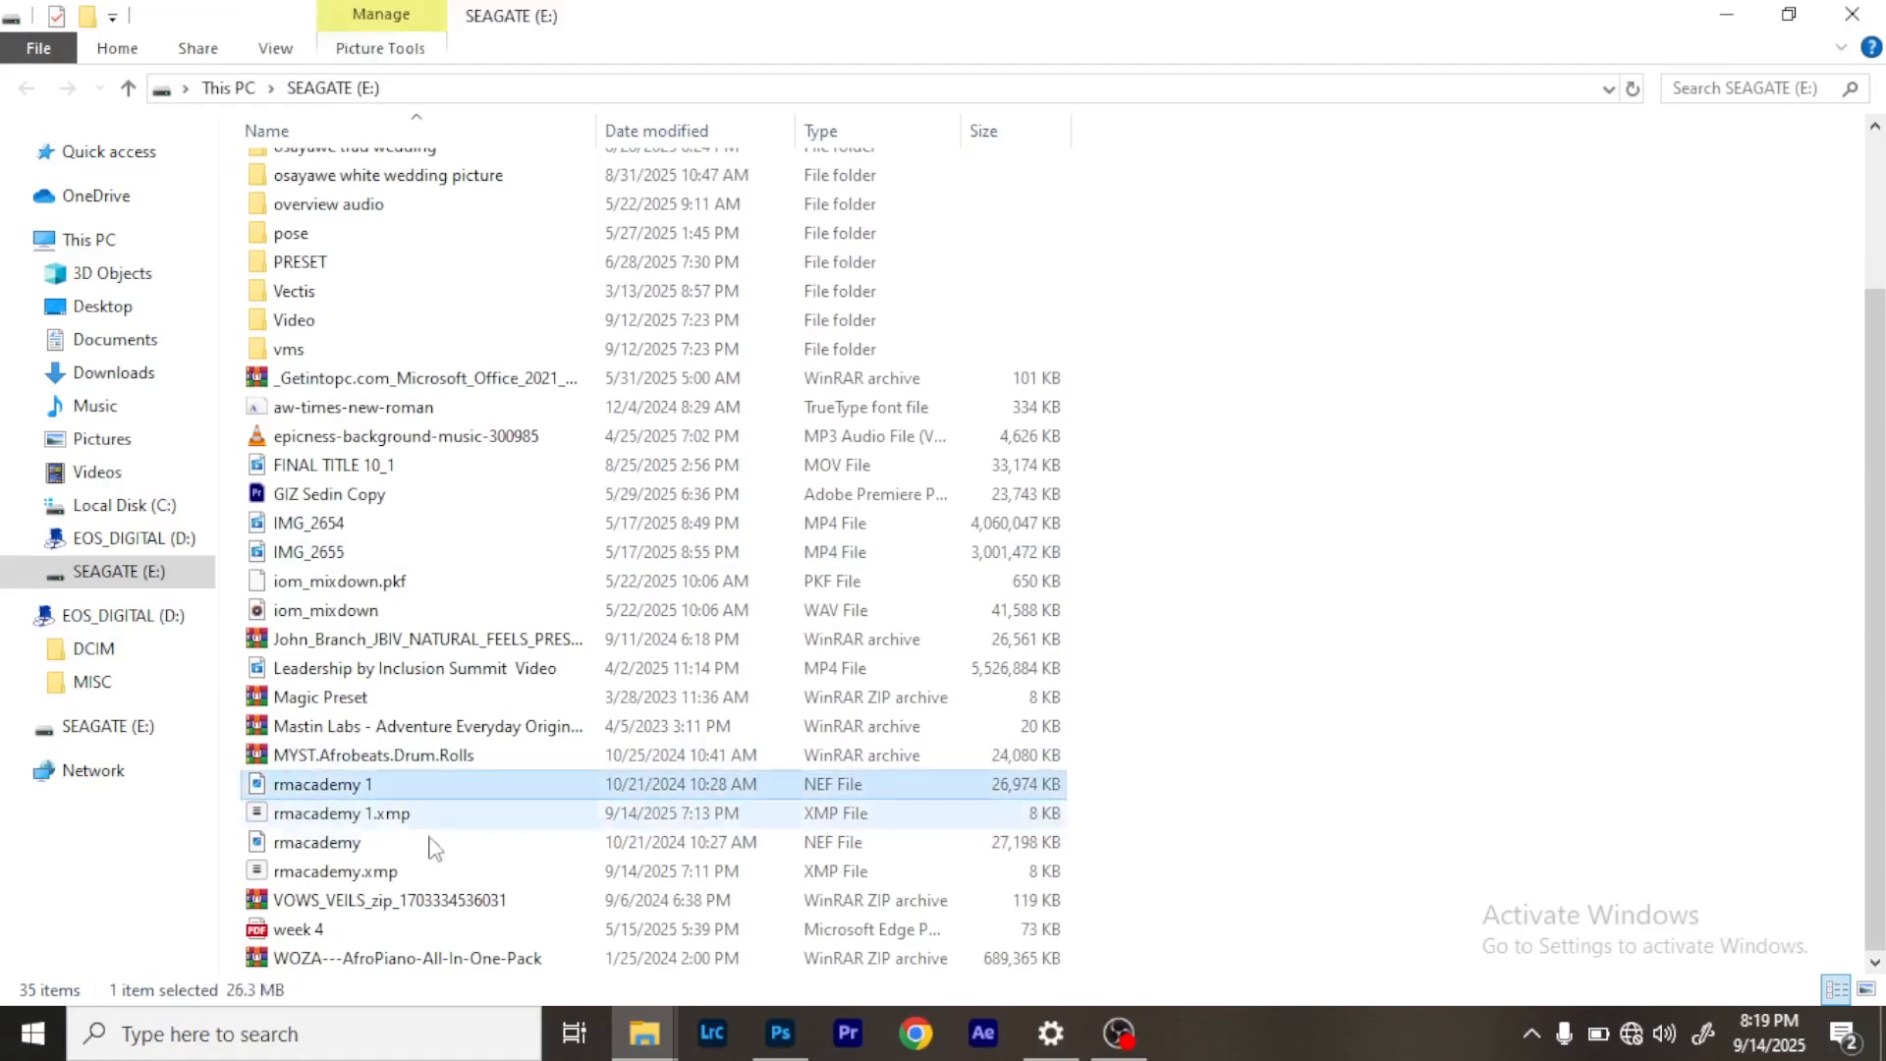
click(427, 845)
shift+click(475, 869)
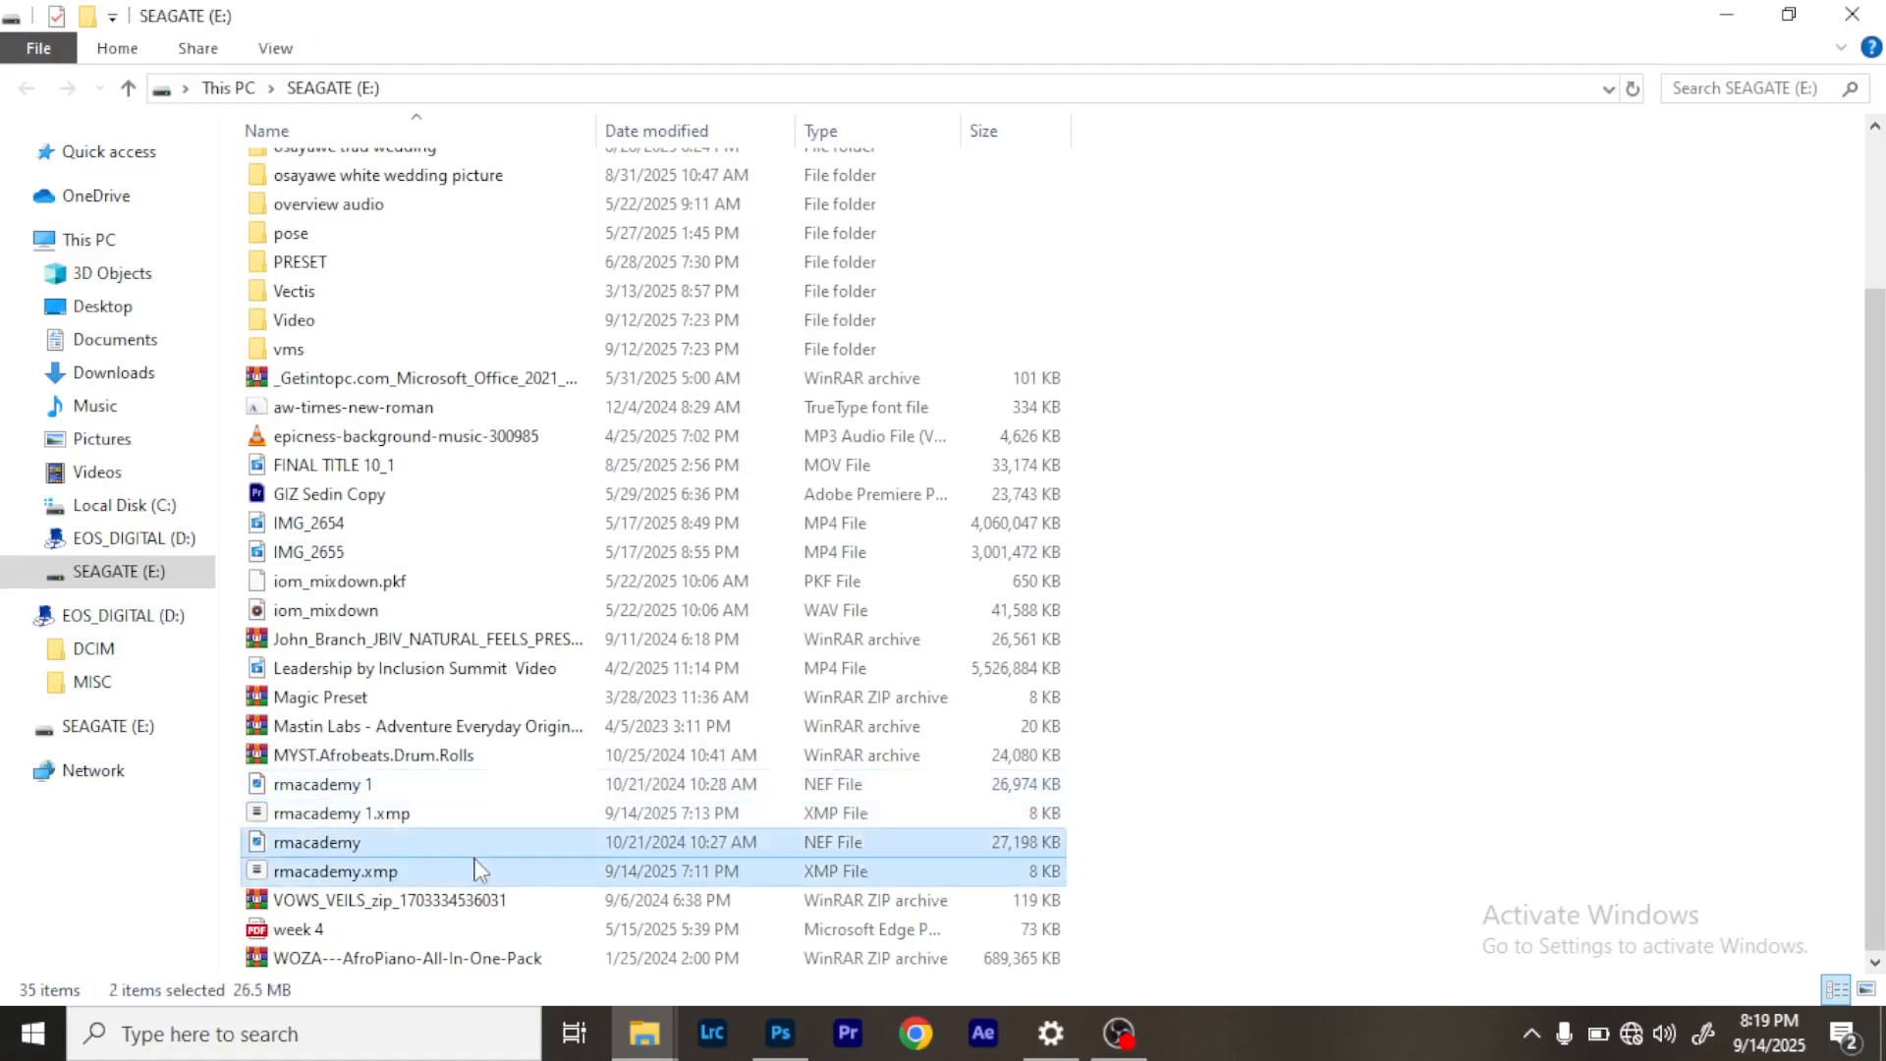
click(464, 851)
drag(464, 861, 1675, 791)
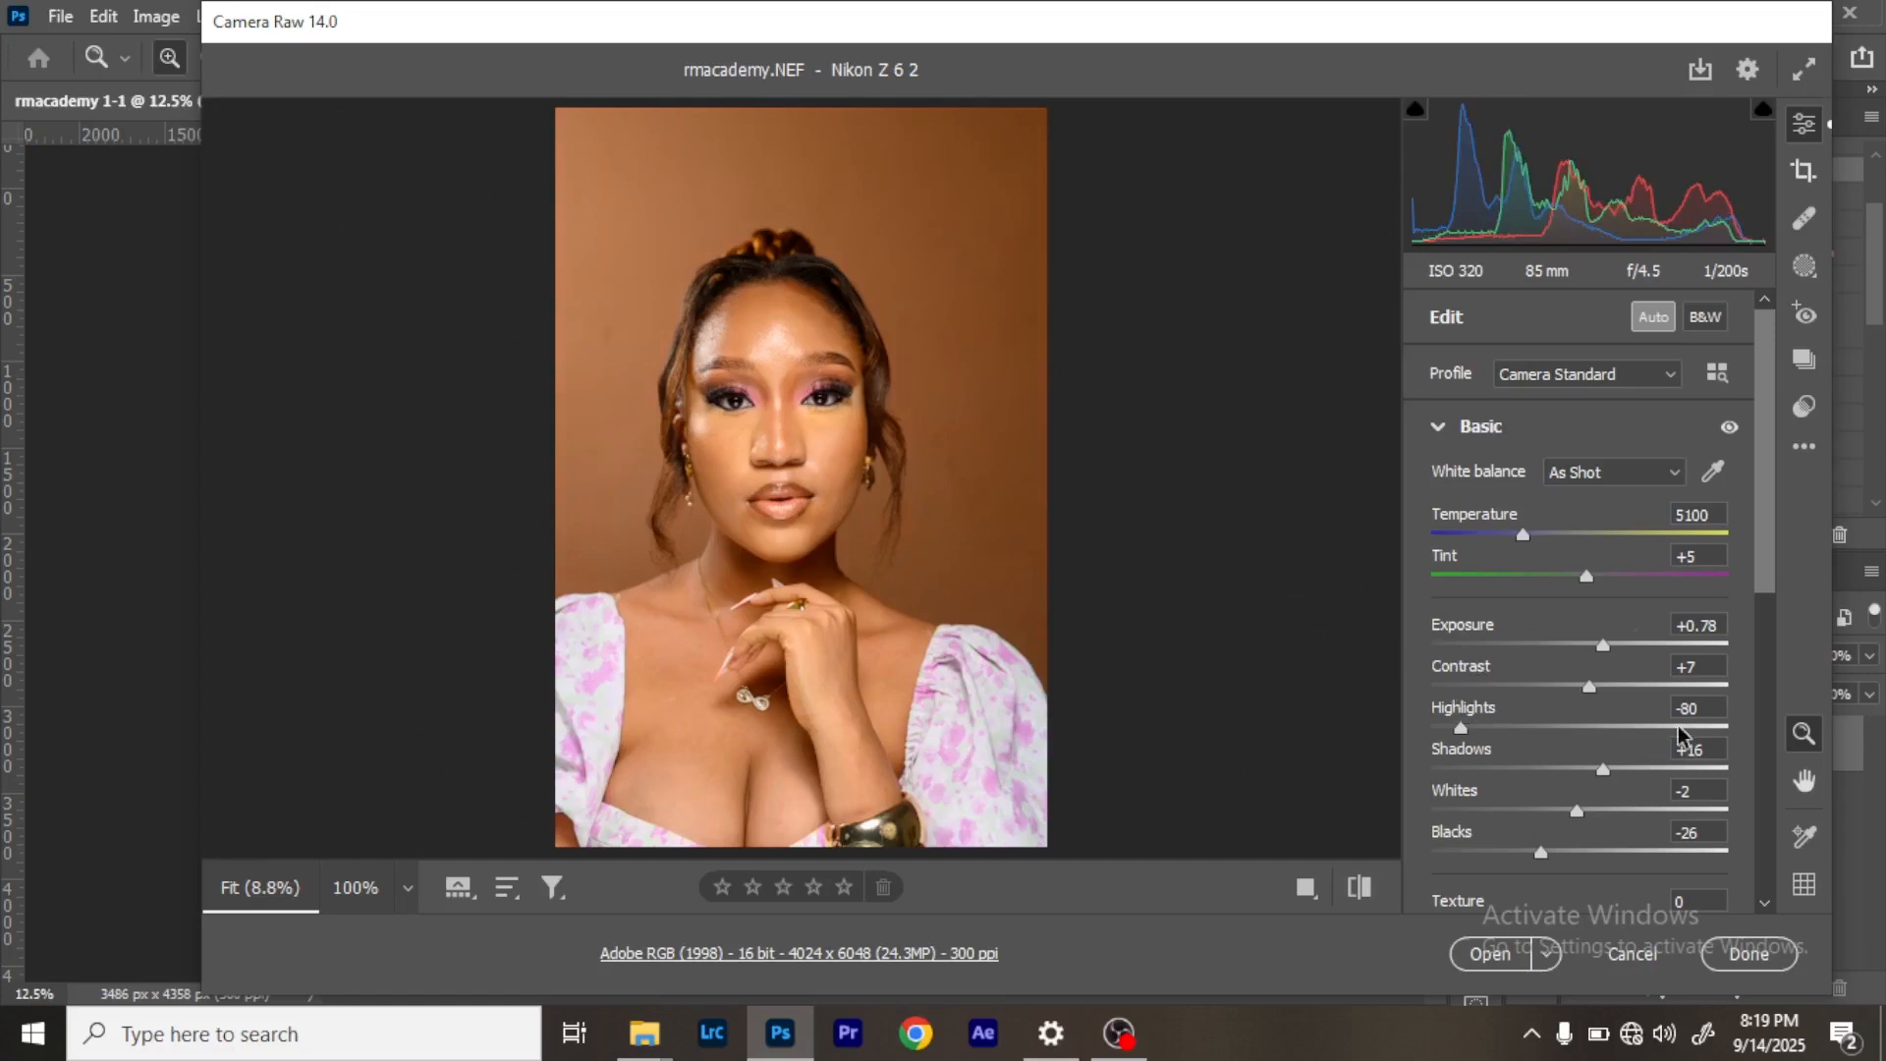
Reset the rmacademy.NEF photo's Camera Raw adjustments to their defaults.
click(1805, 447)
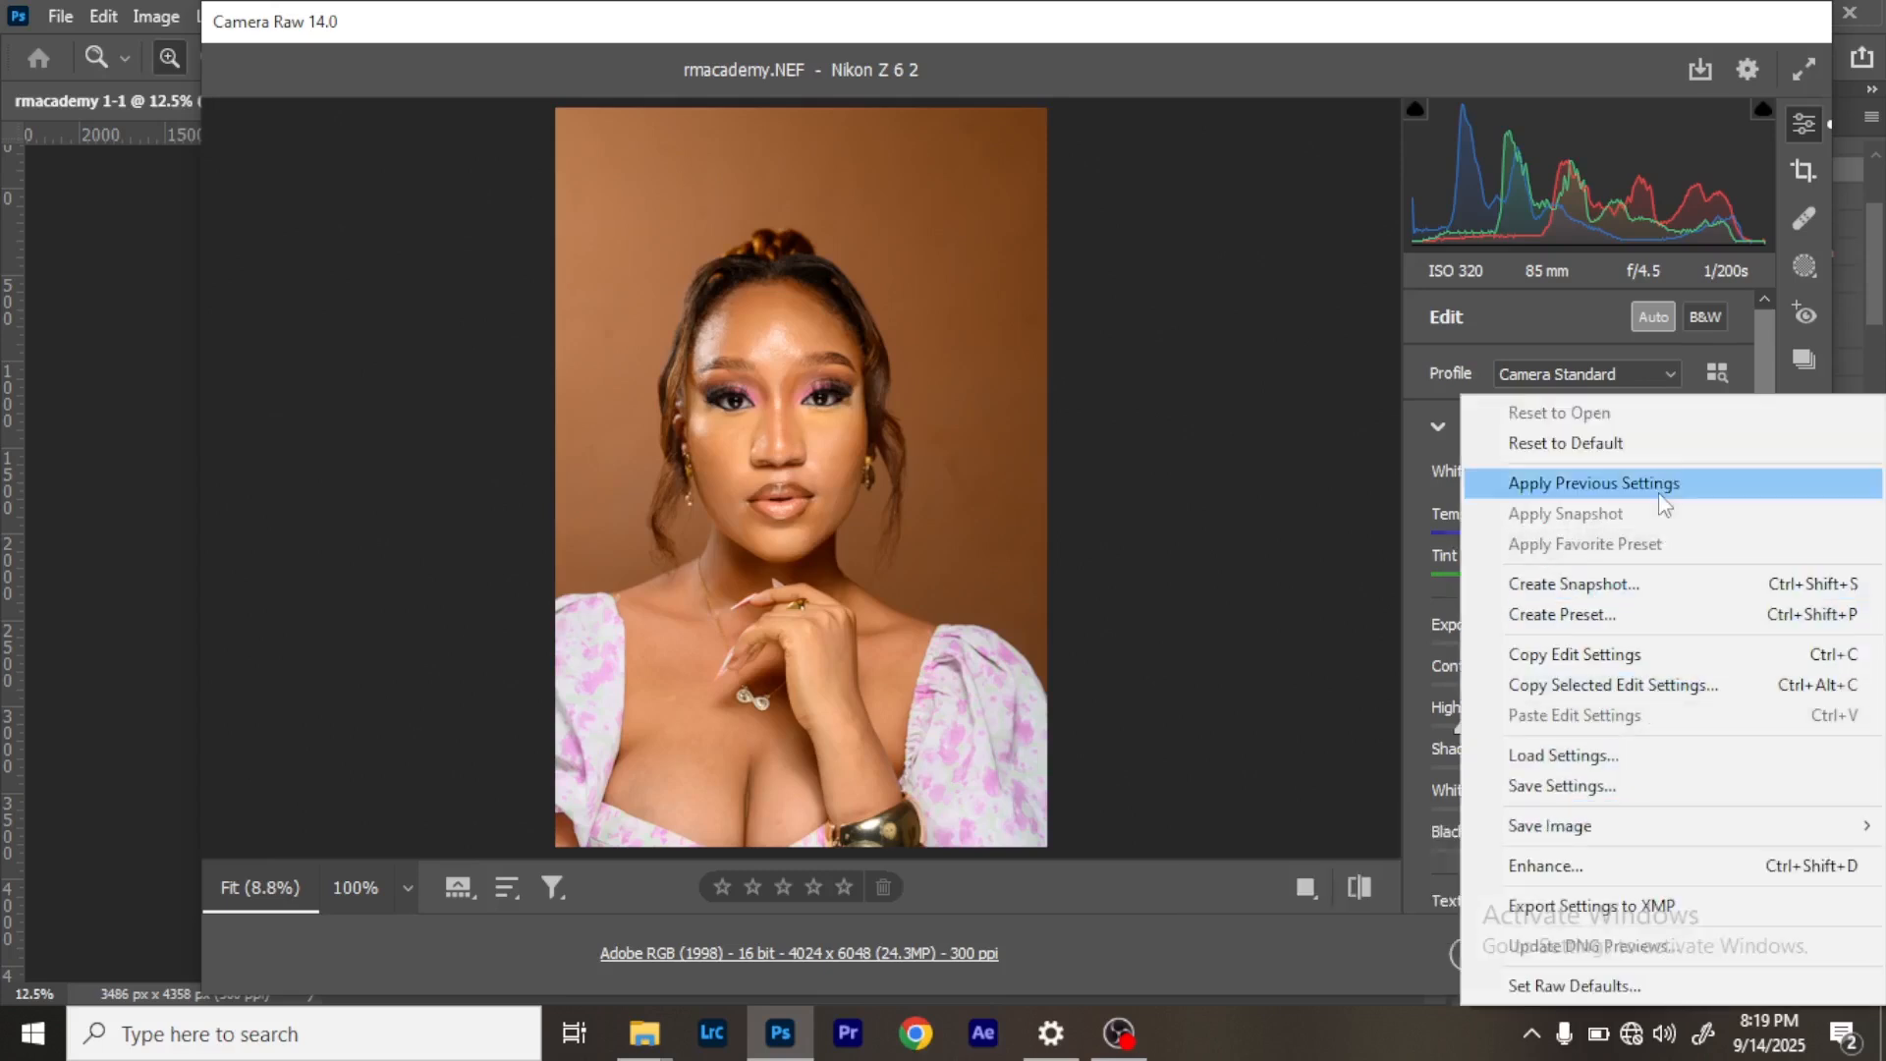
click(1666, 446)
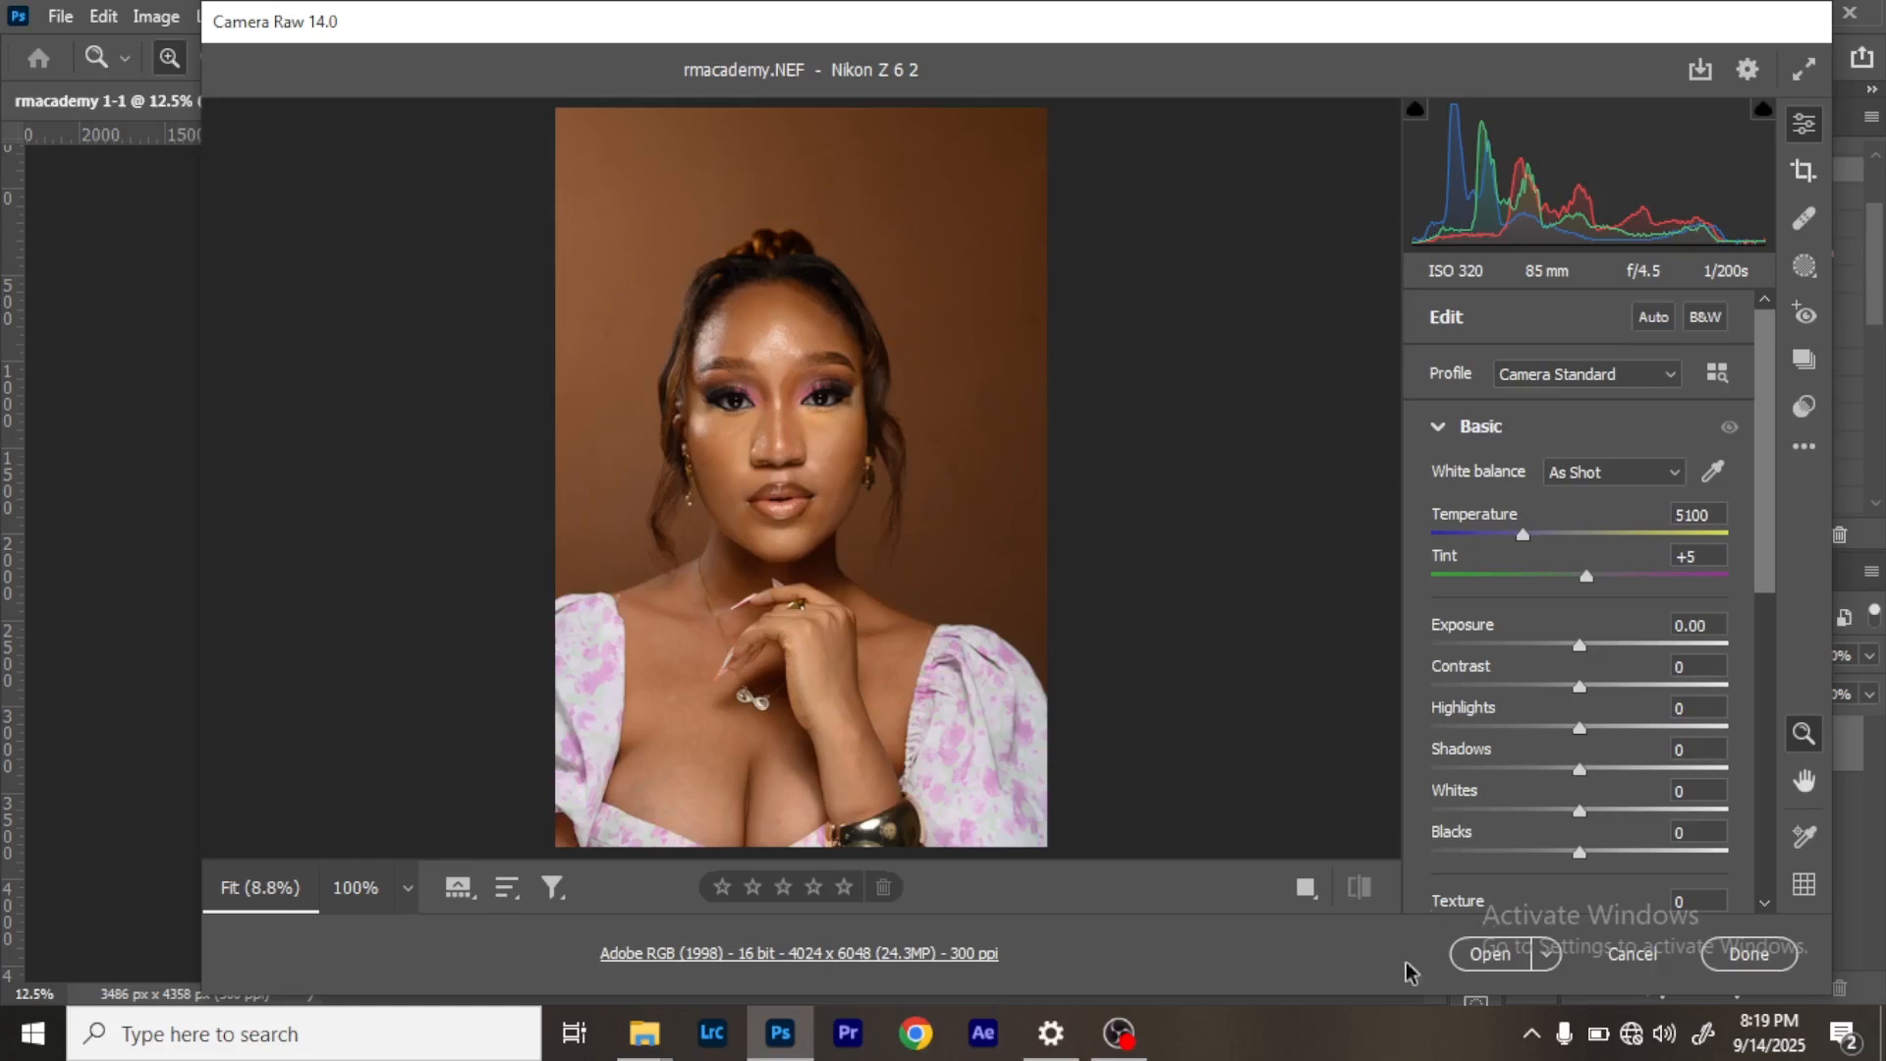
click(1540, 955)
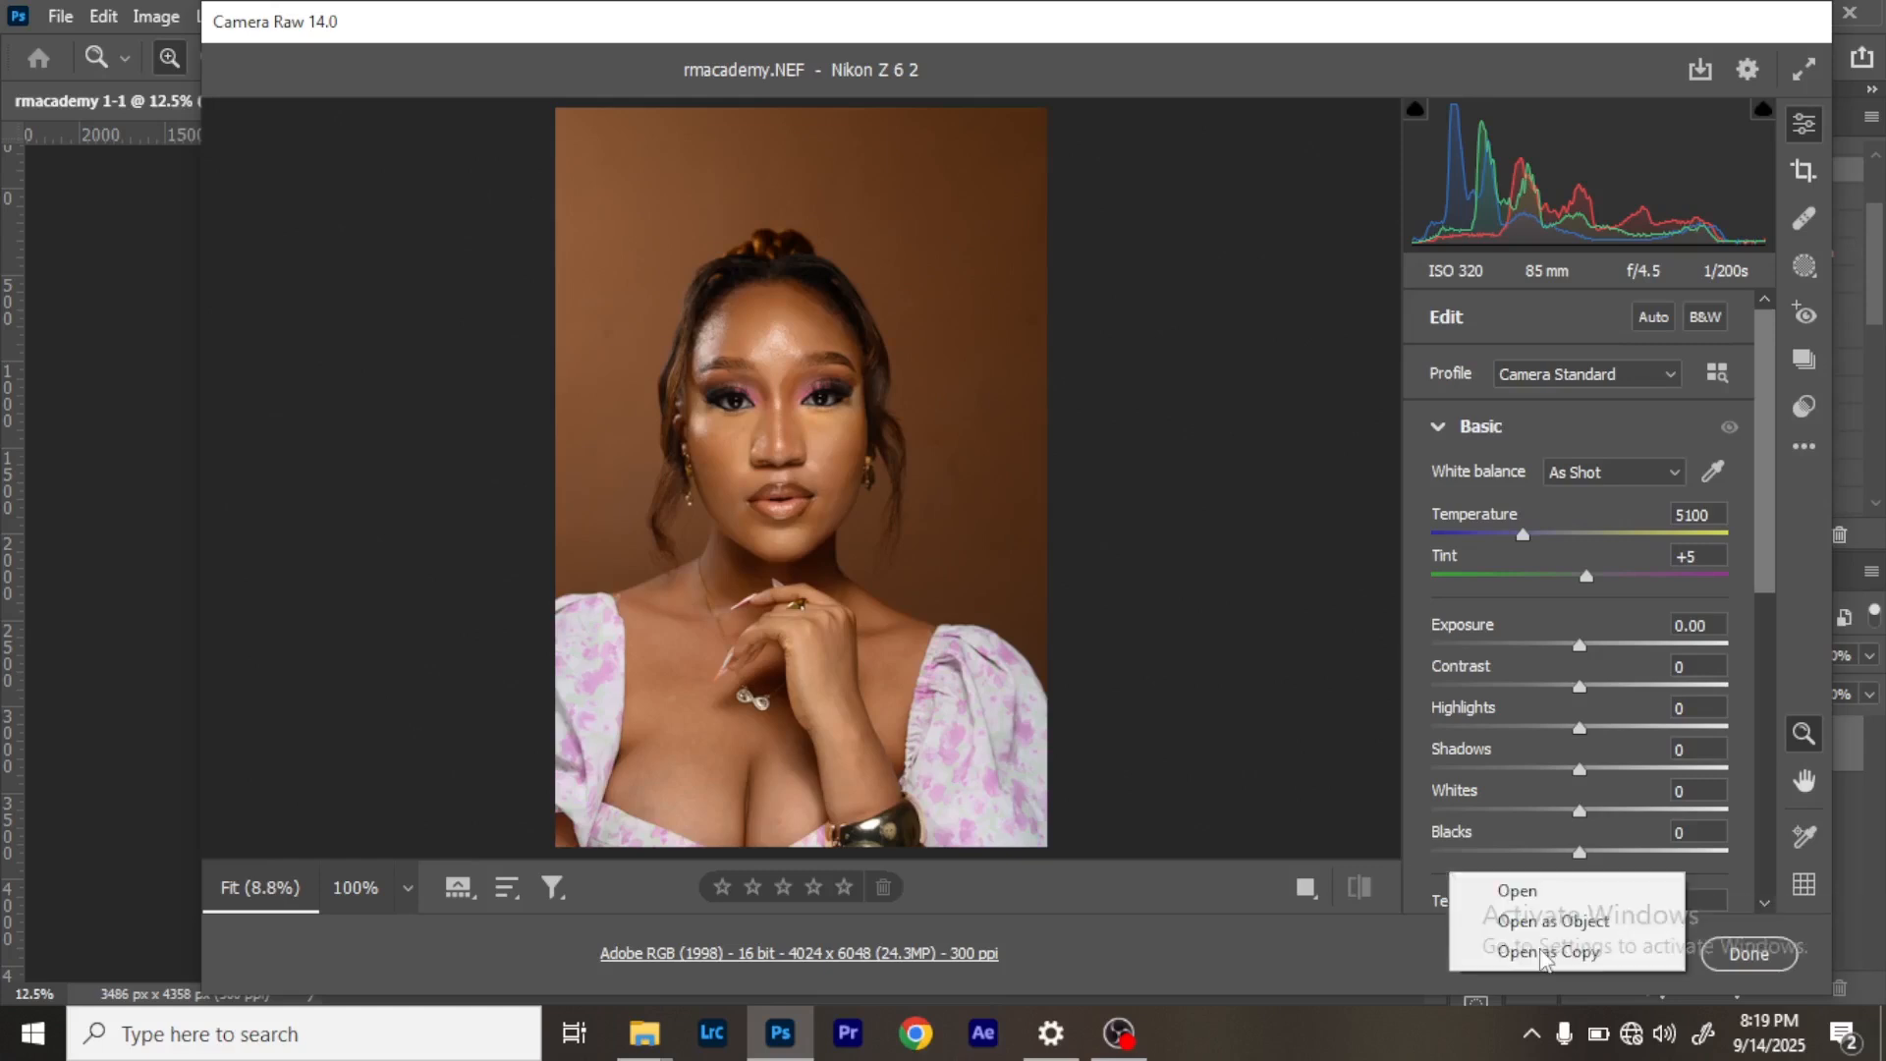
click(1295, 936)
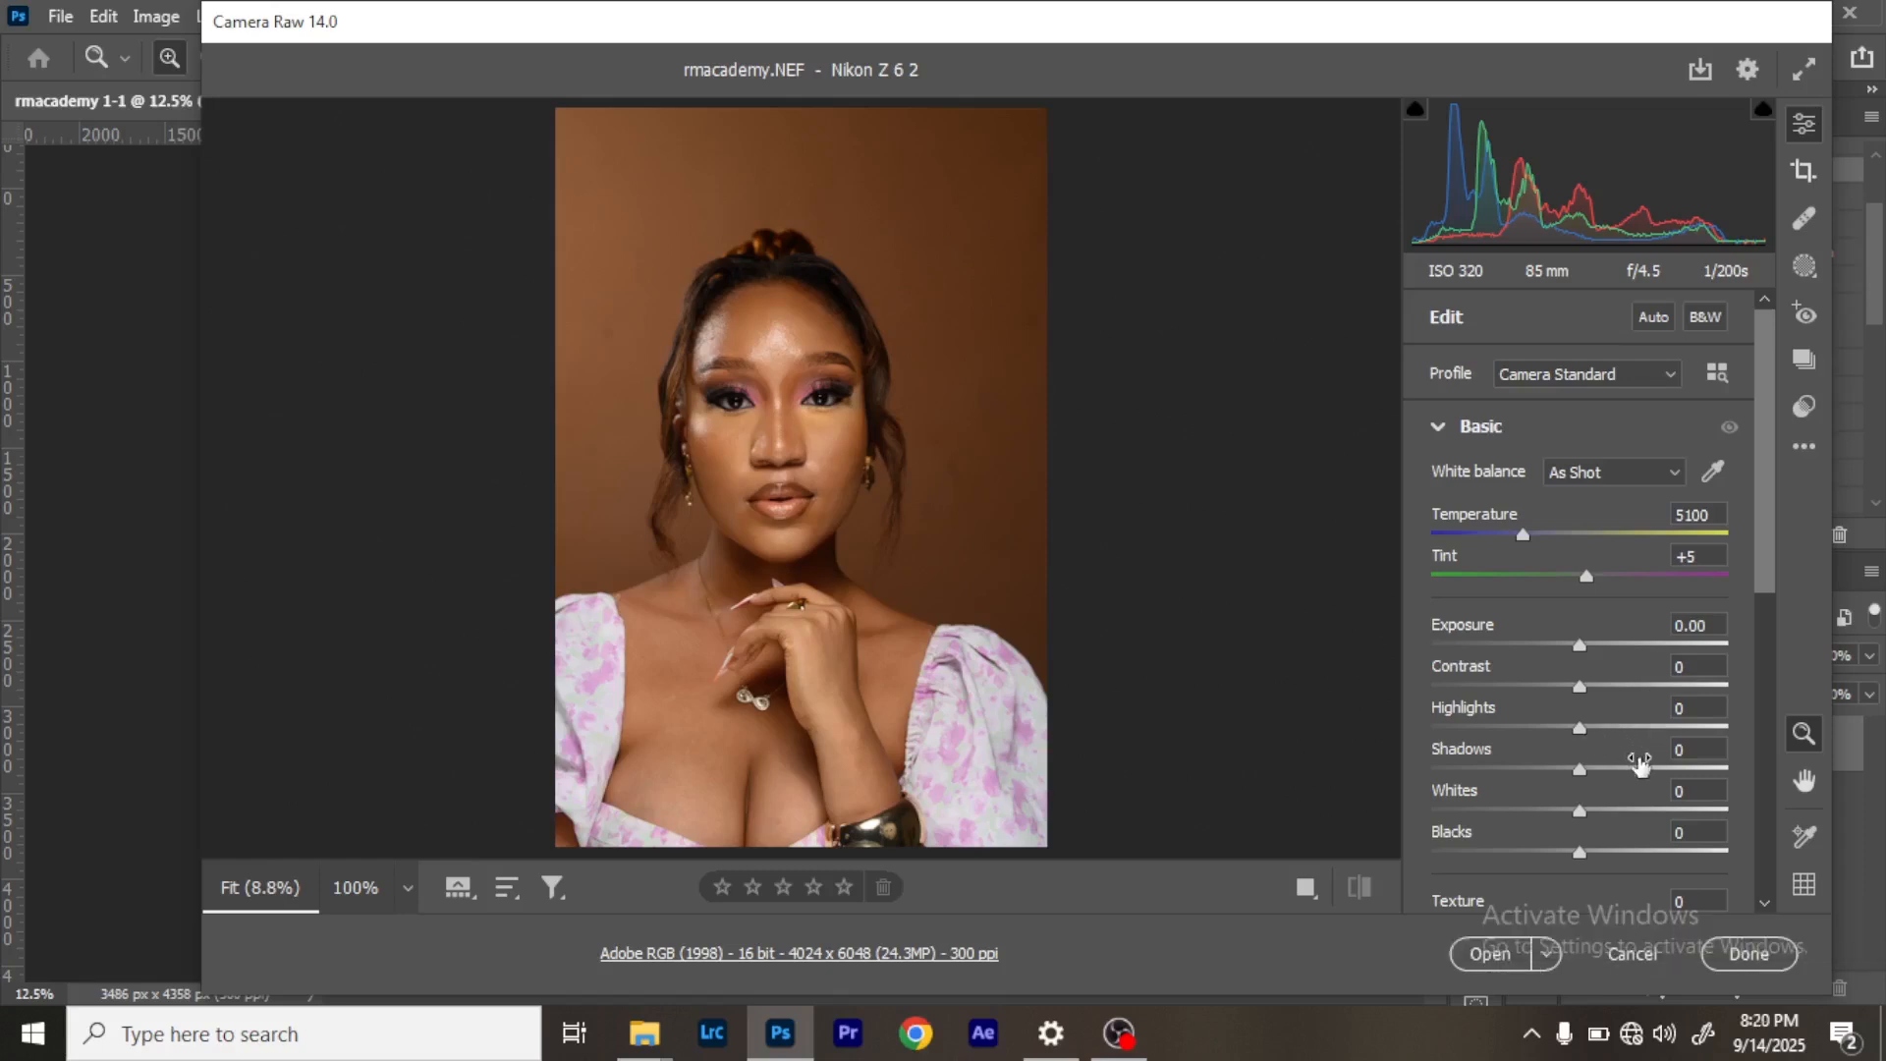
Raise the photo's Shadows to +43 and set its camera profile to Adobe Color.
click(1642, 768)
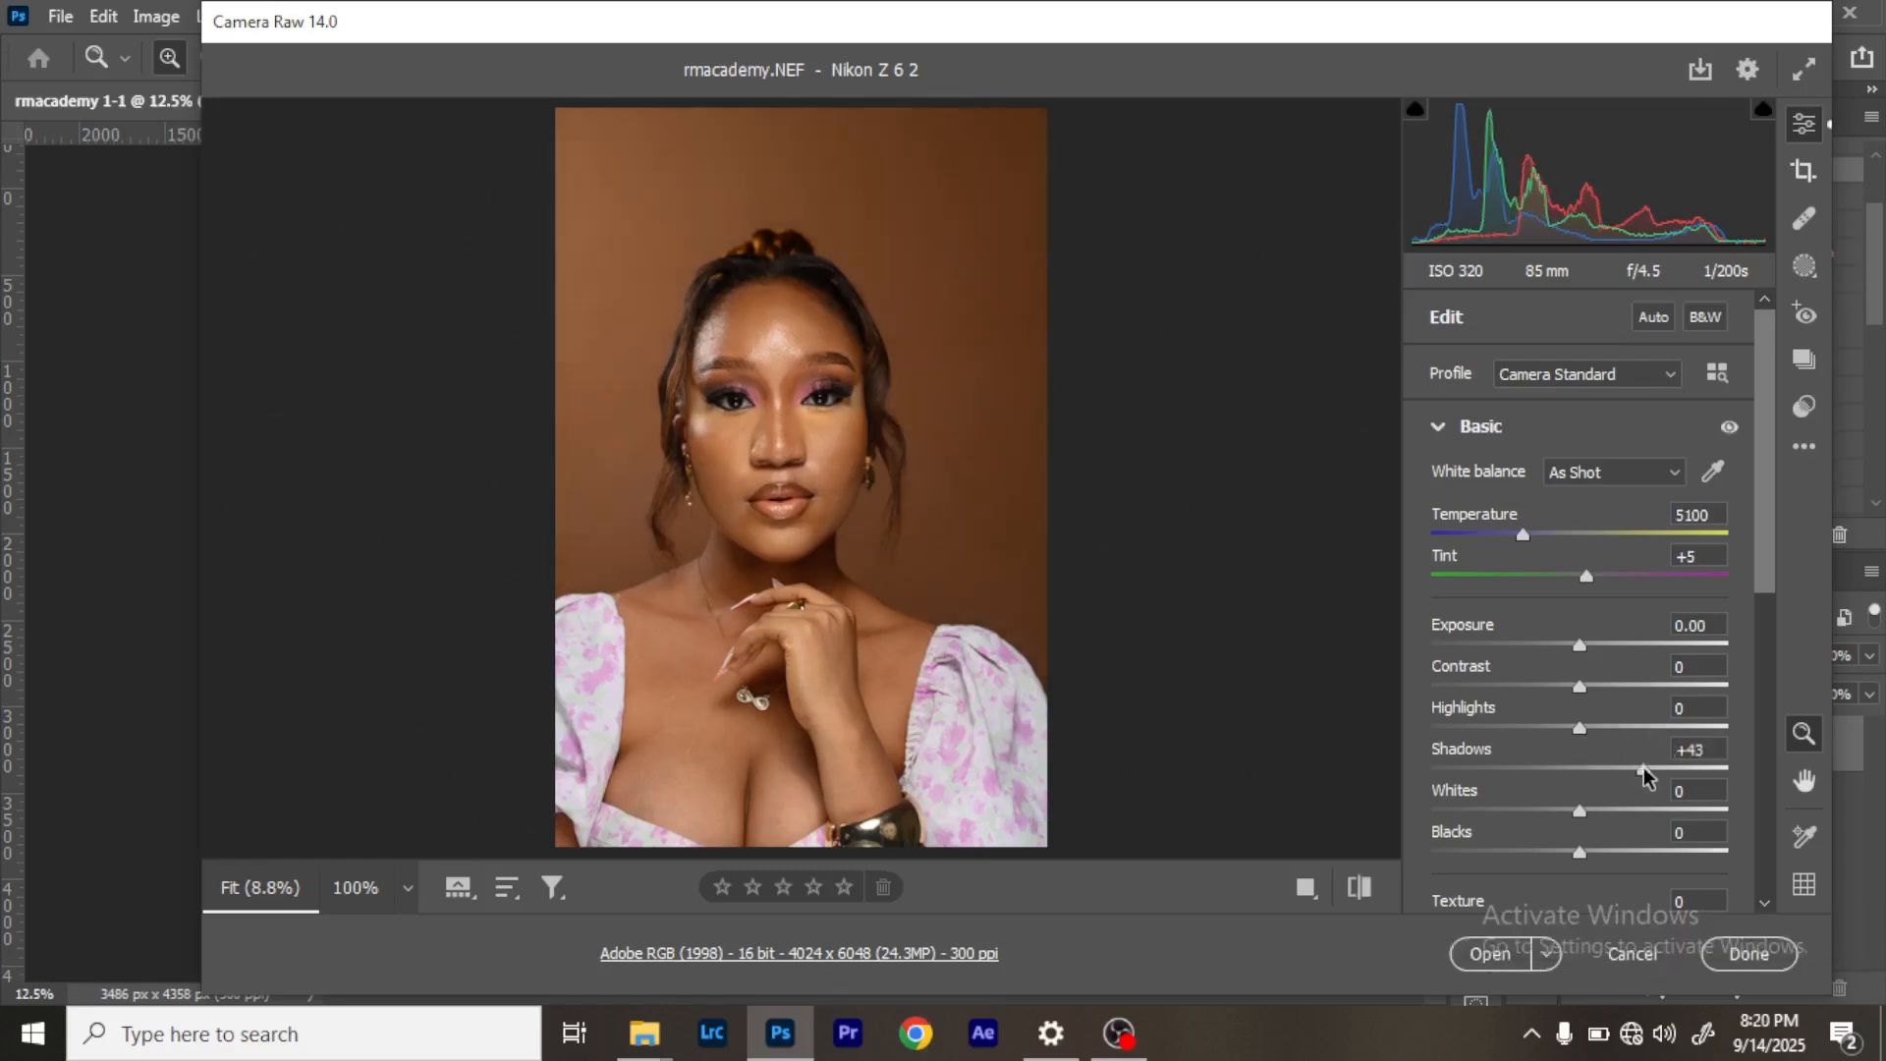
click(1640, 374)
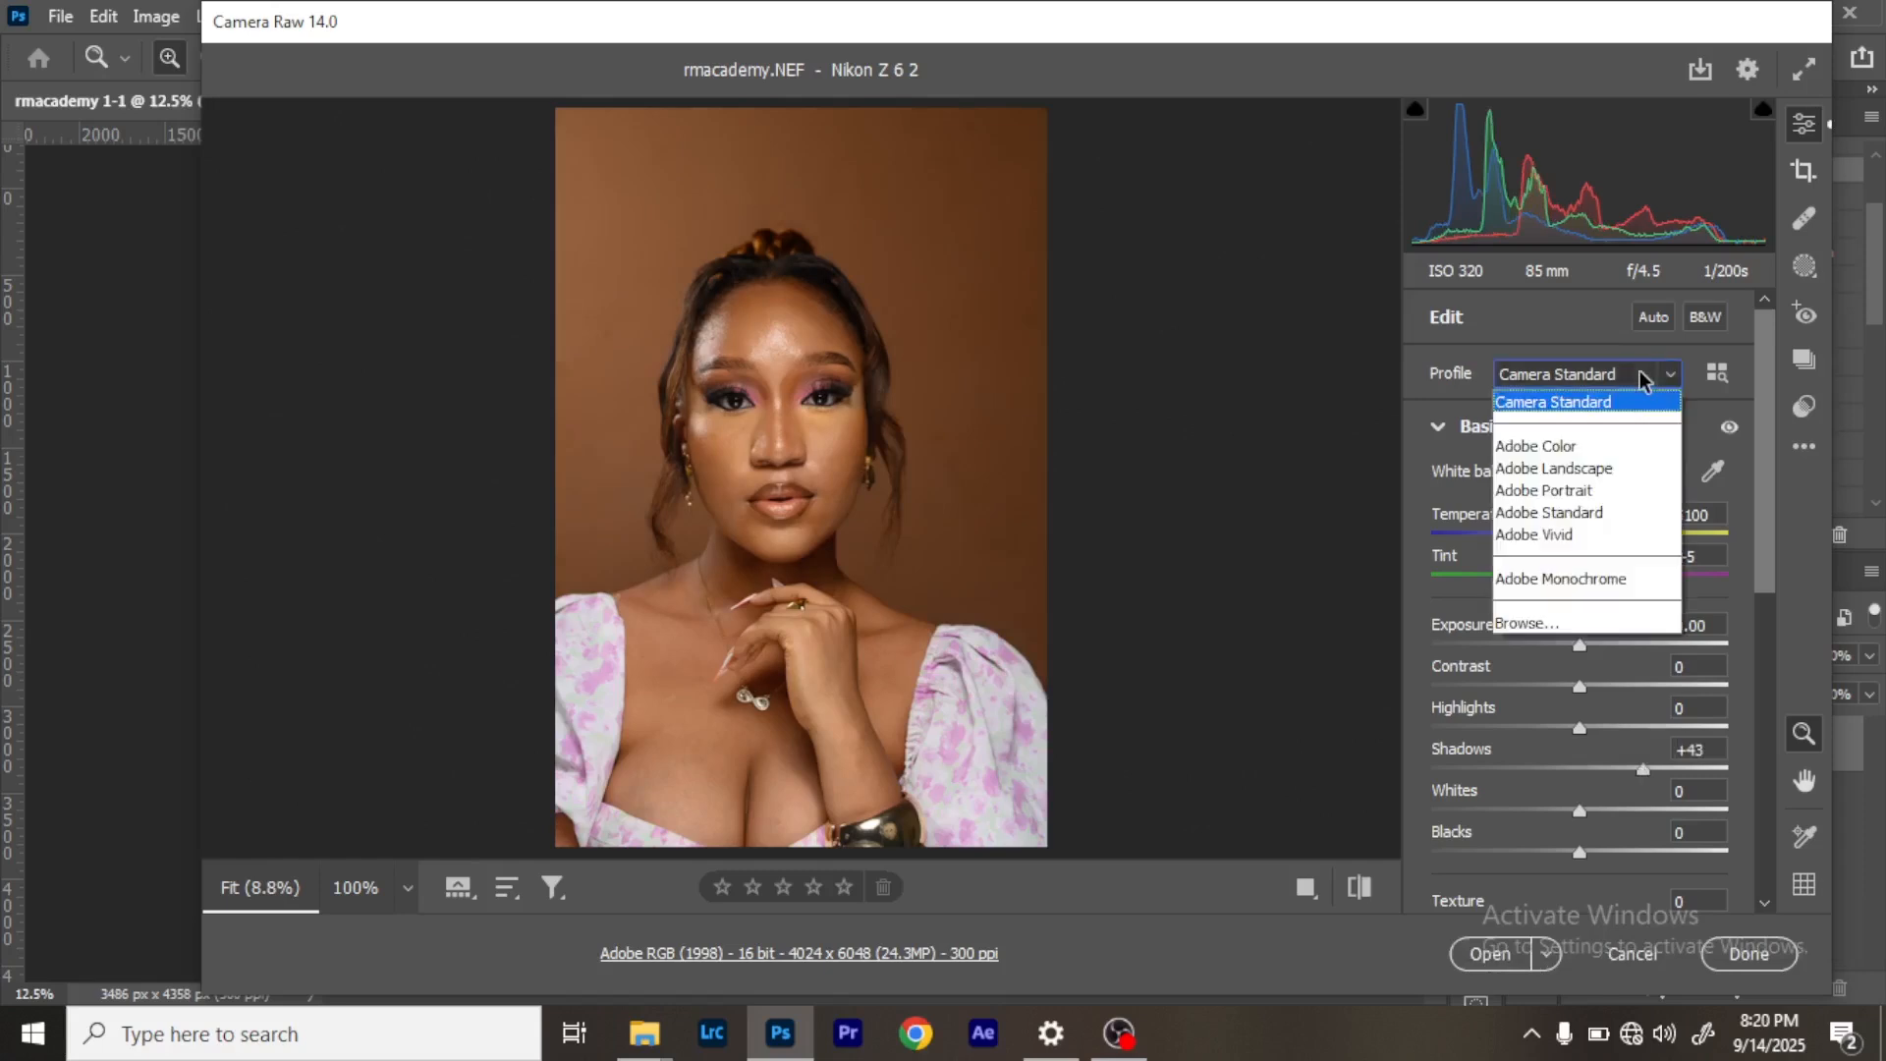
click(1614, 437)
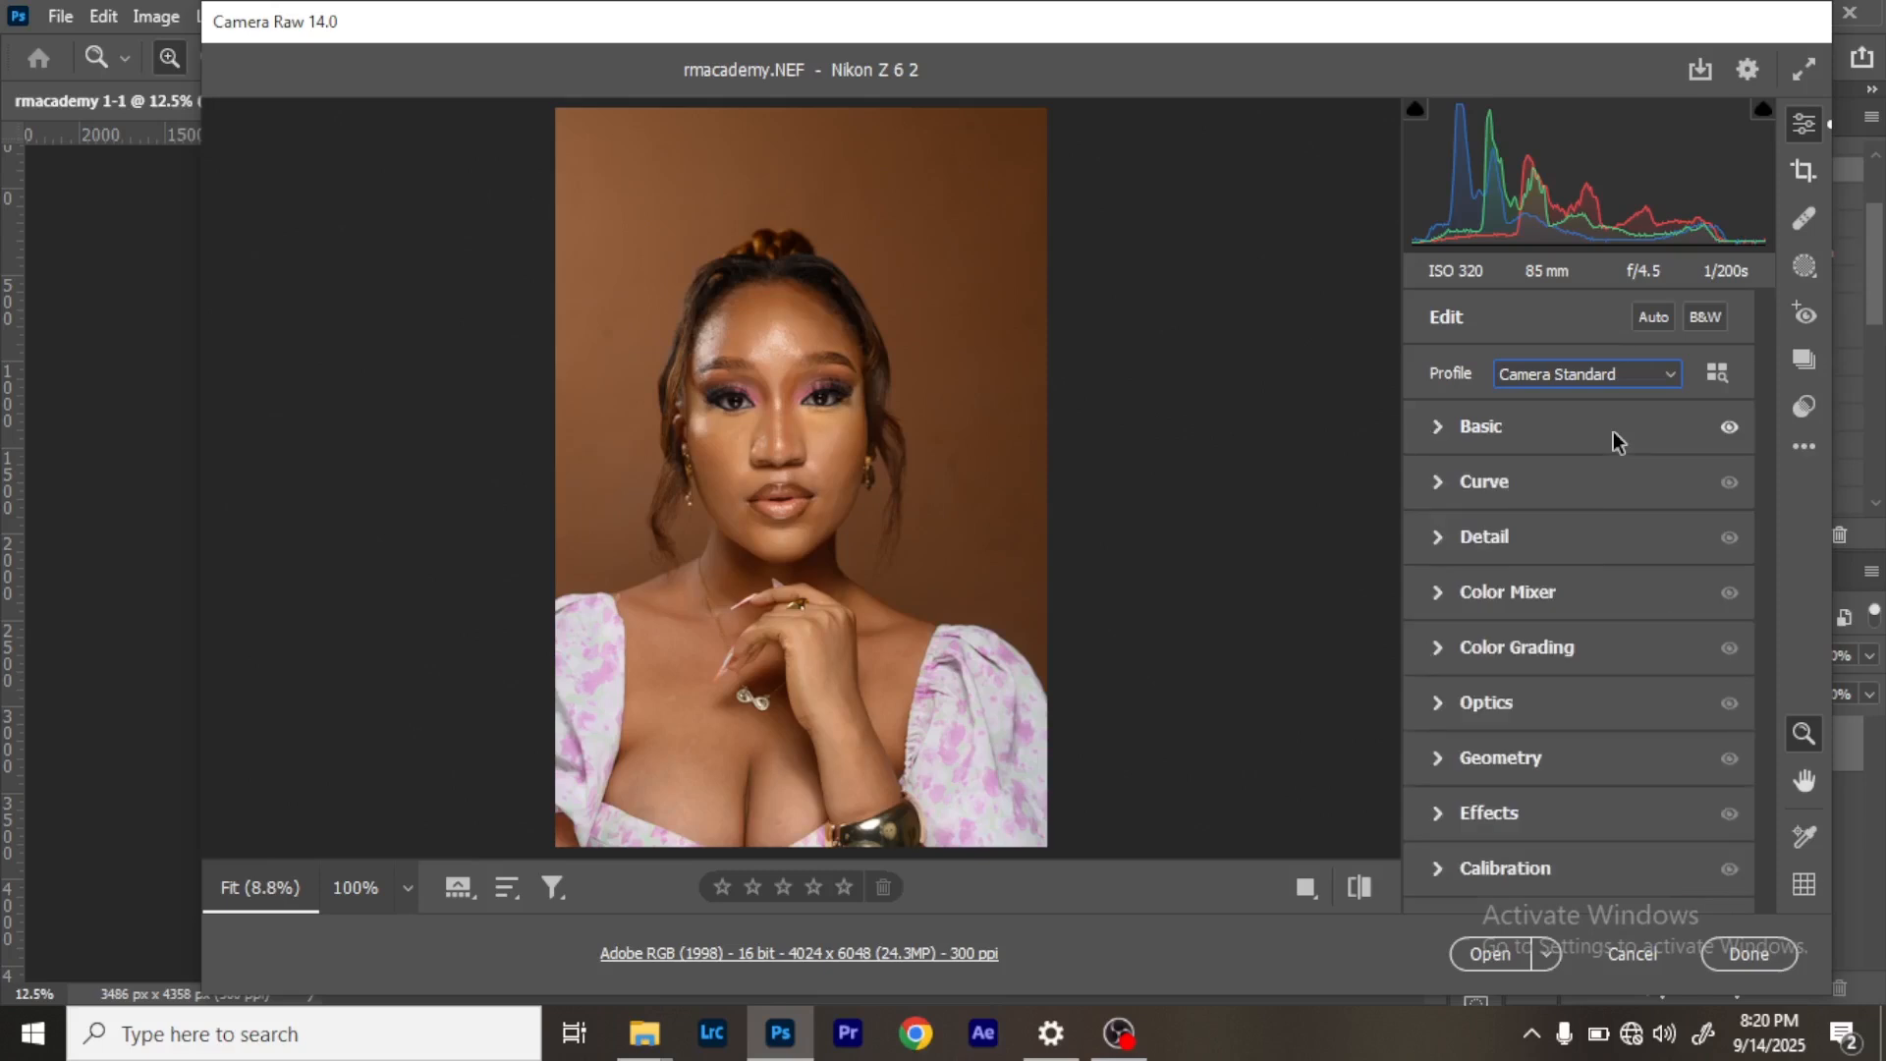
click(1651, 378)
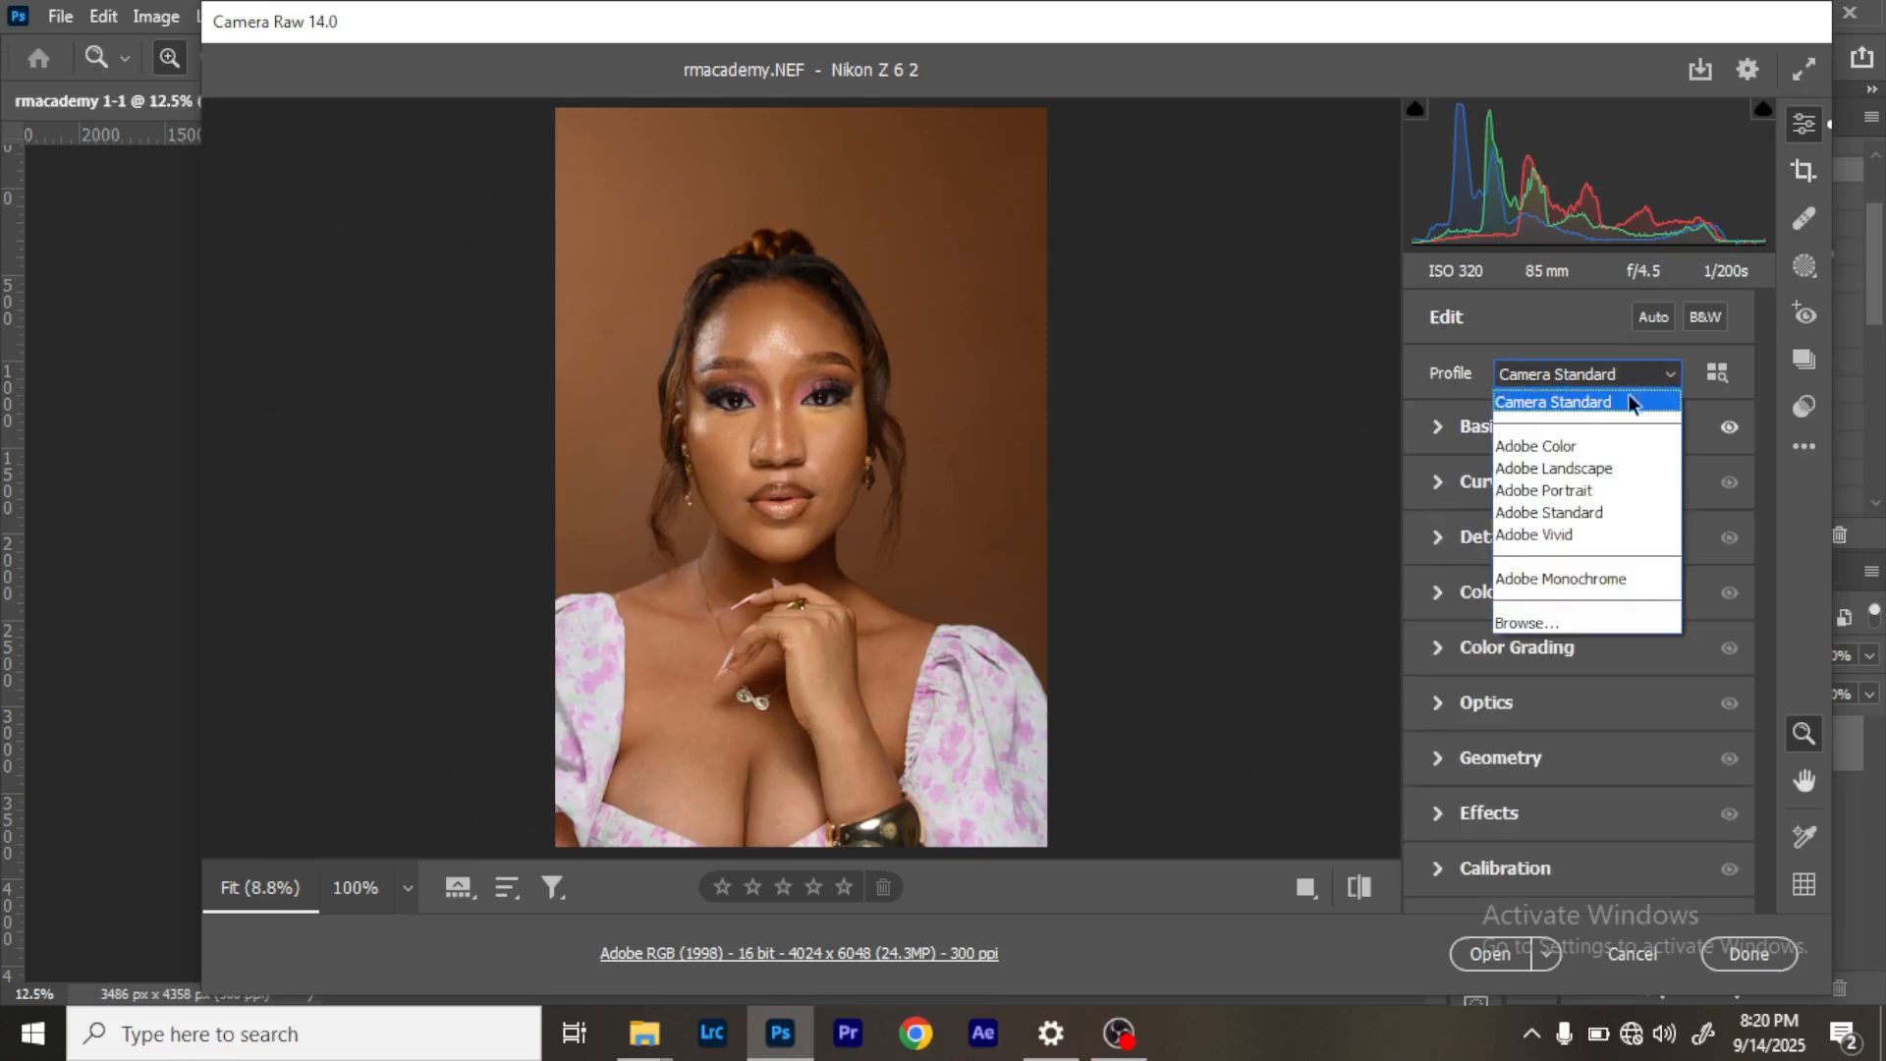
click(1604, 440)
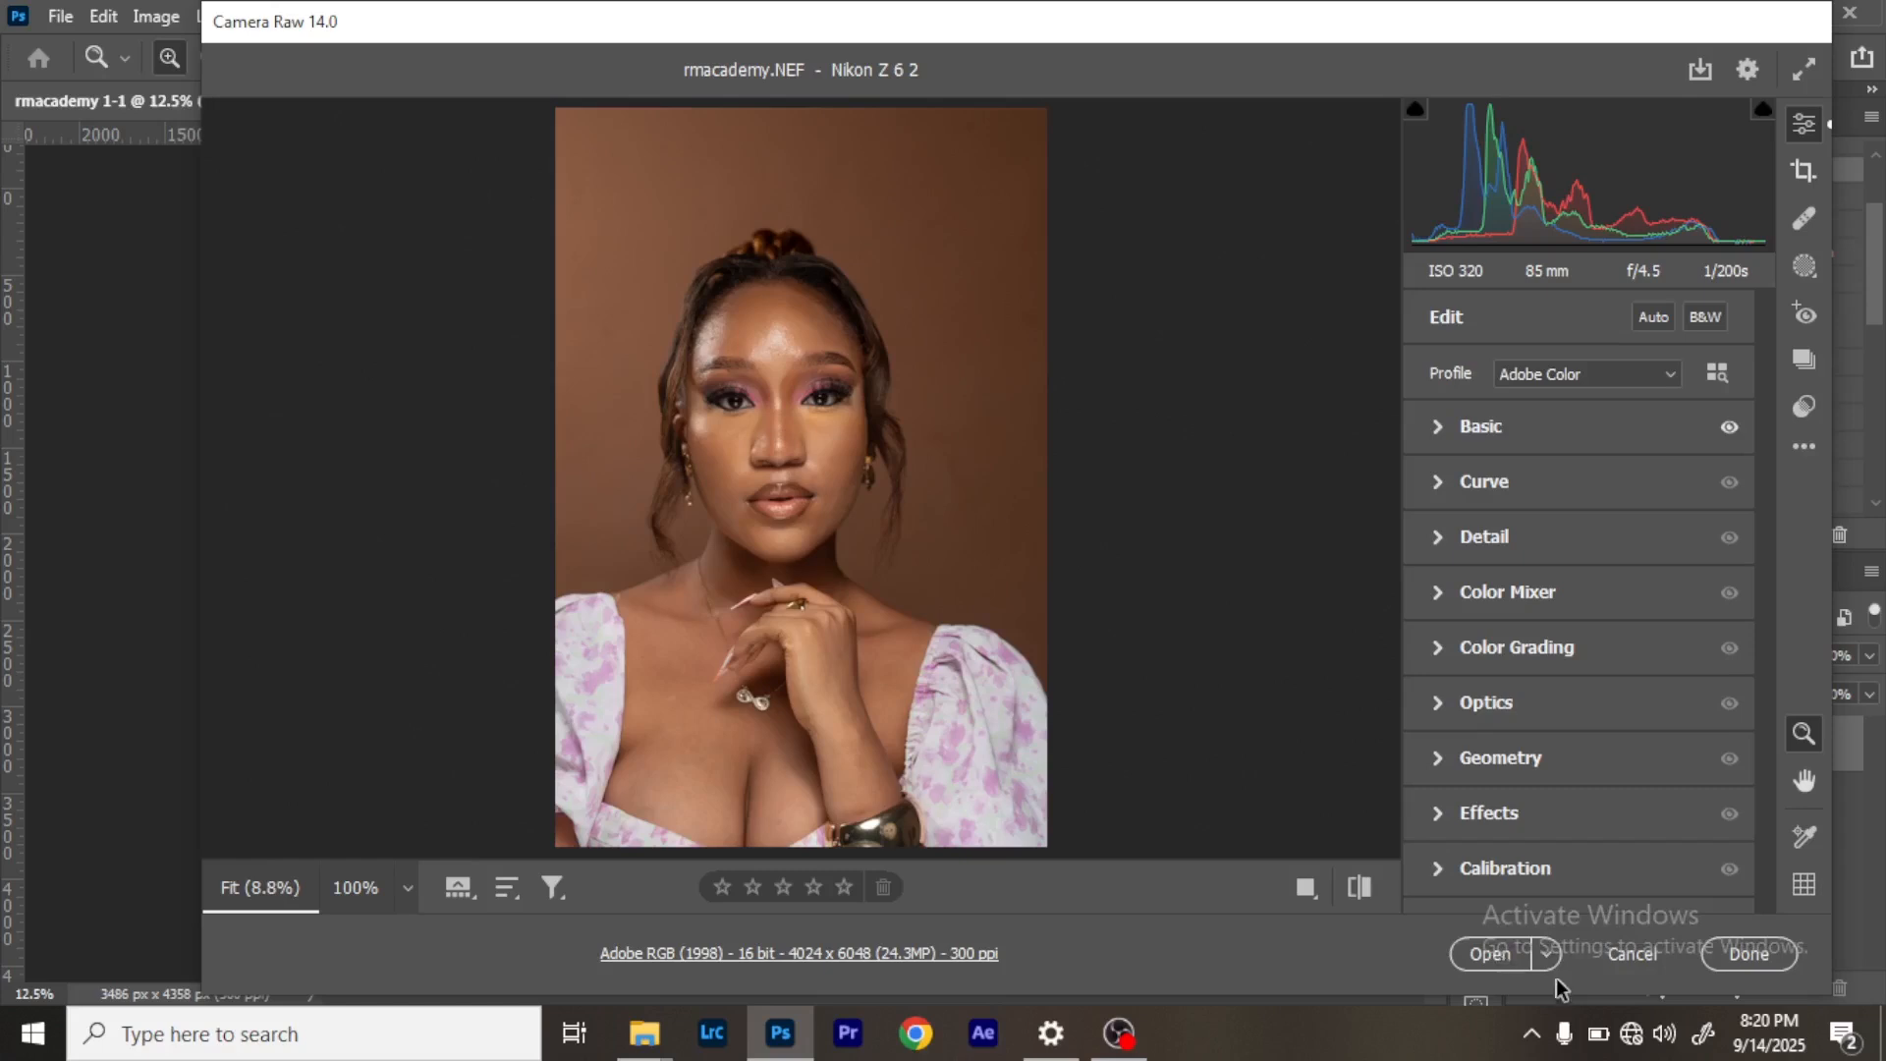
Open the raw photo from Camera Raw into Photoshop as a smart object.
click(1545, 958)
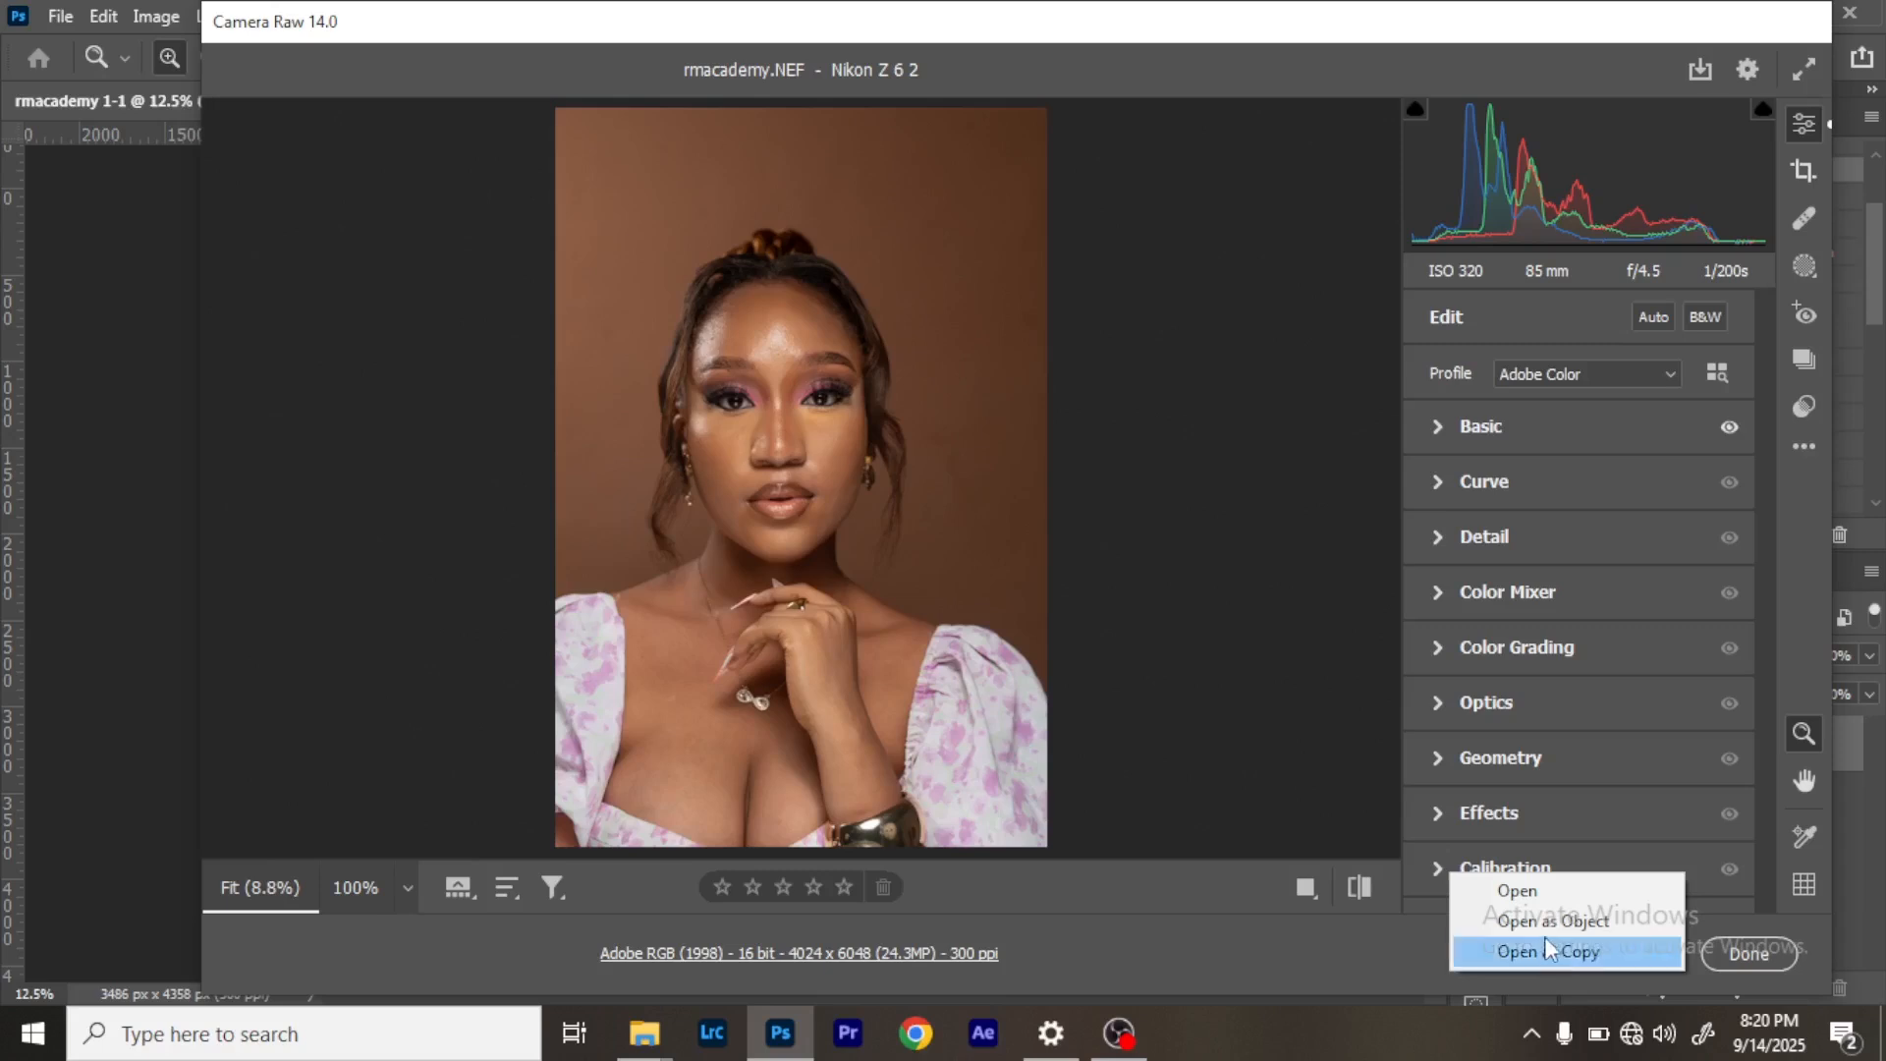
click(1548, 930)
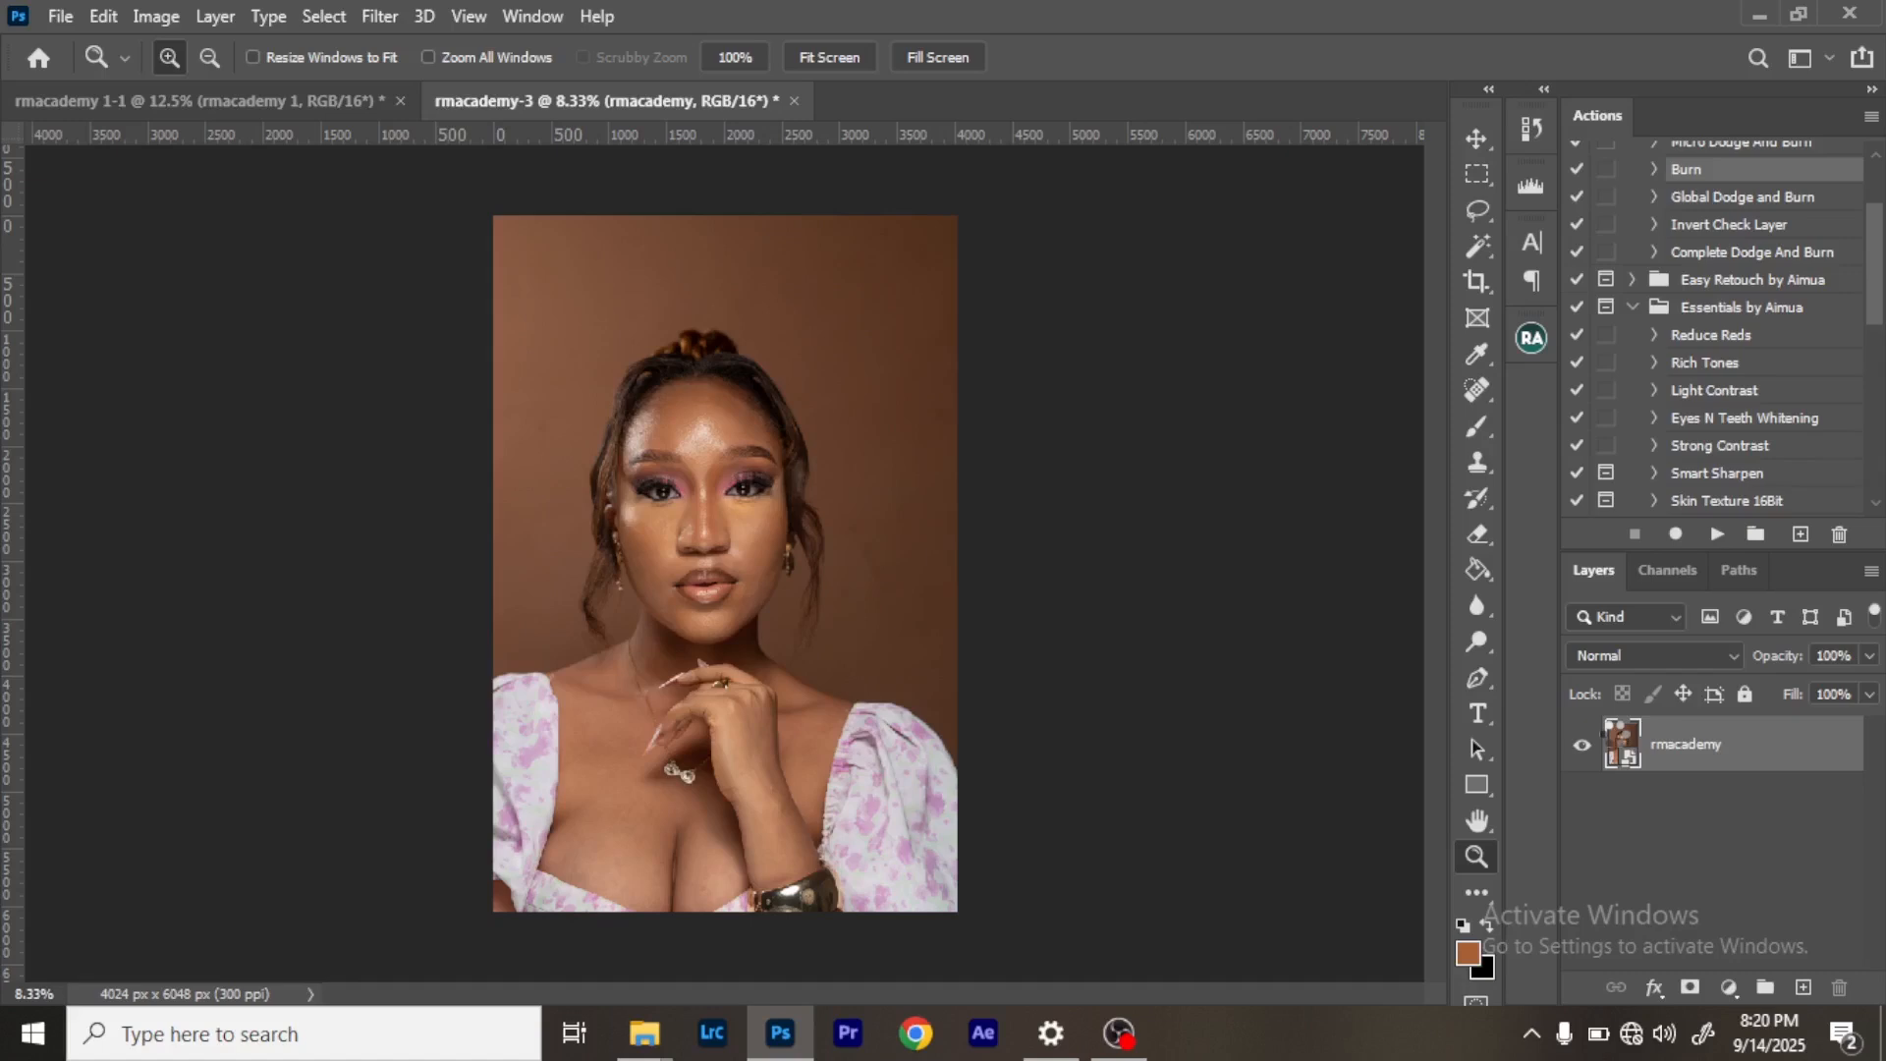
Reopen the rmacademy smart object in Camera Raw and set its profile to Adobe Standard.
double_click(1616, 739)
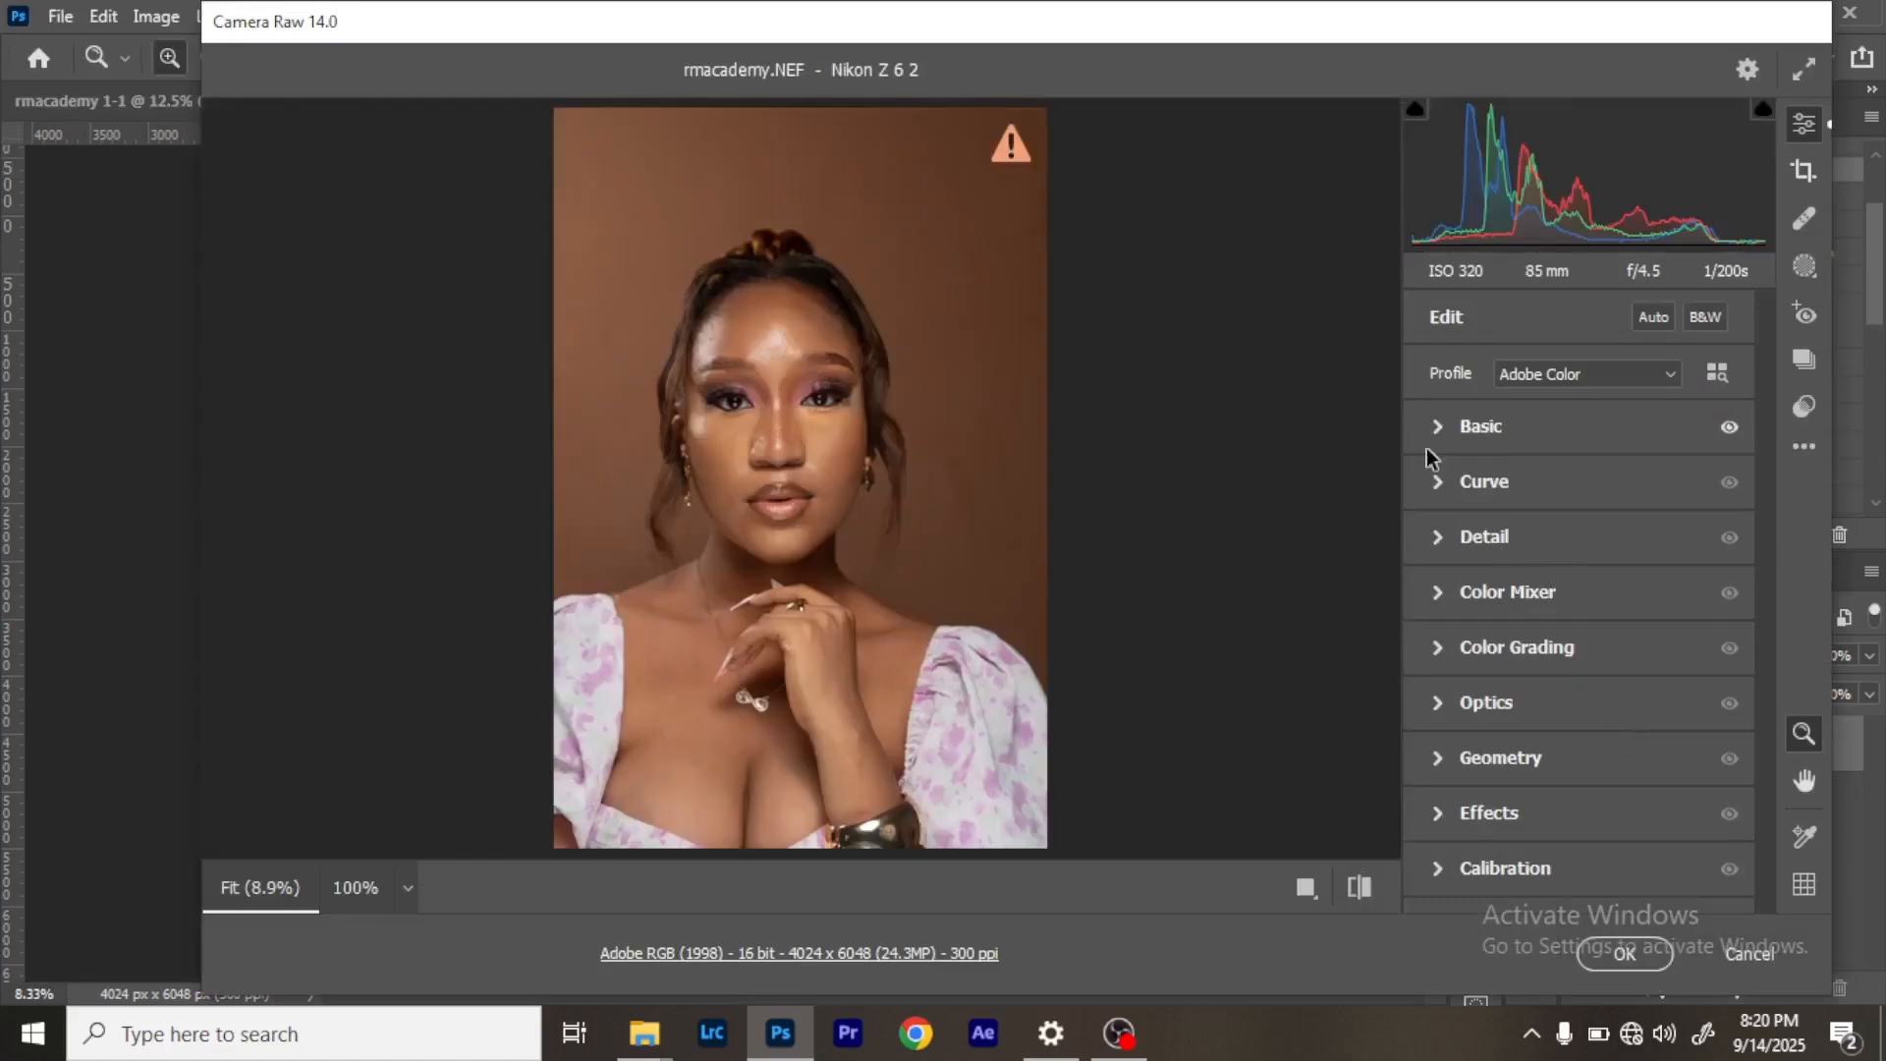
click(1576, 383)
click(1576, 387)
click(1585, 383)
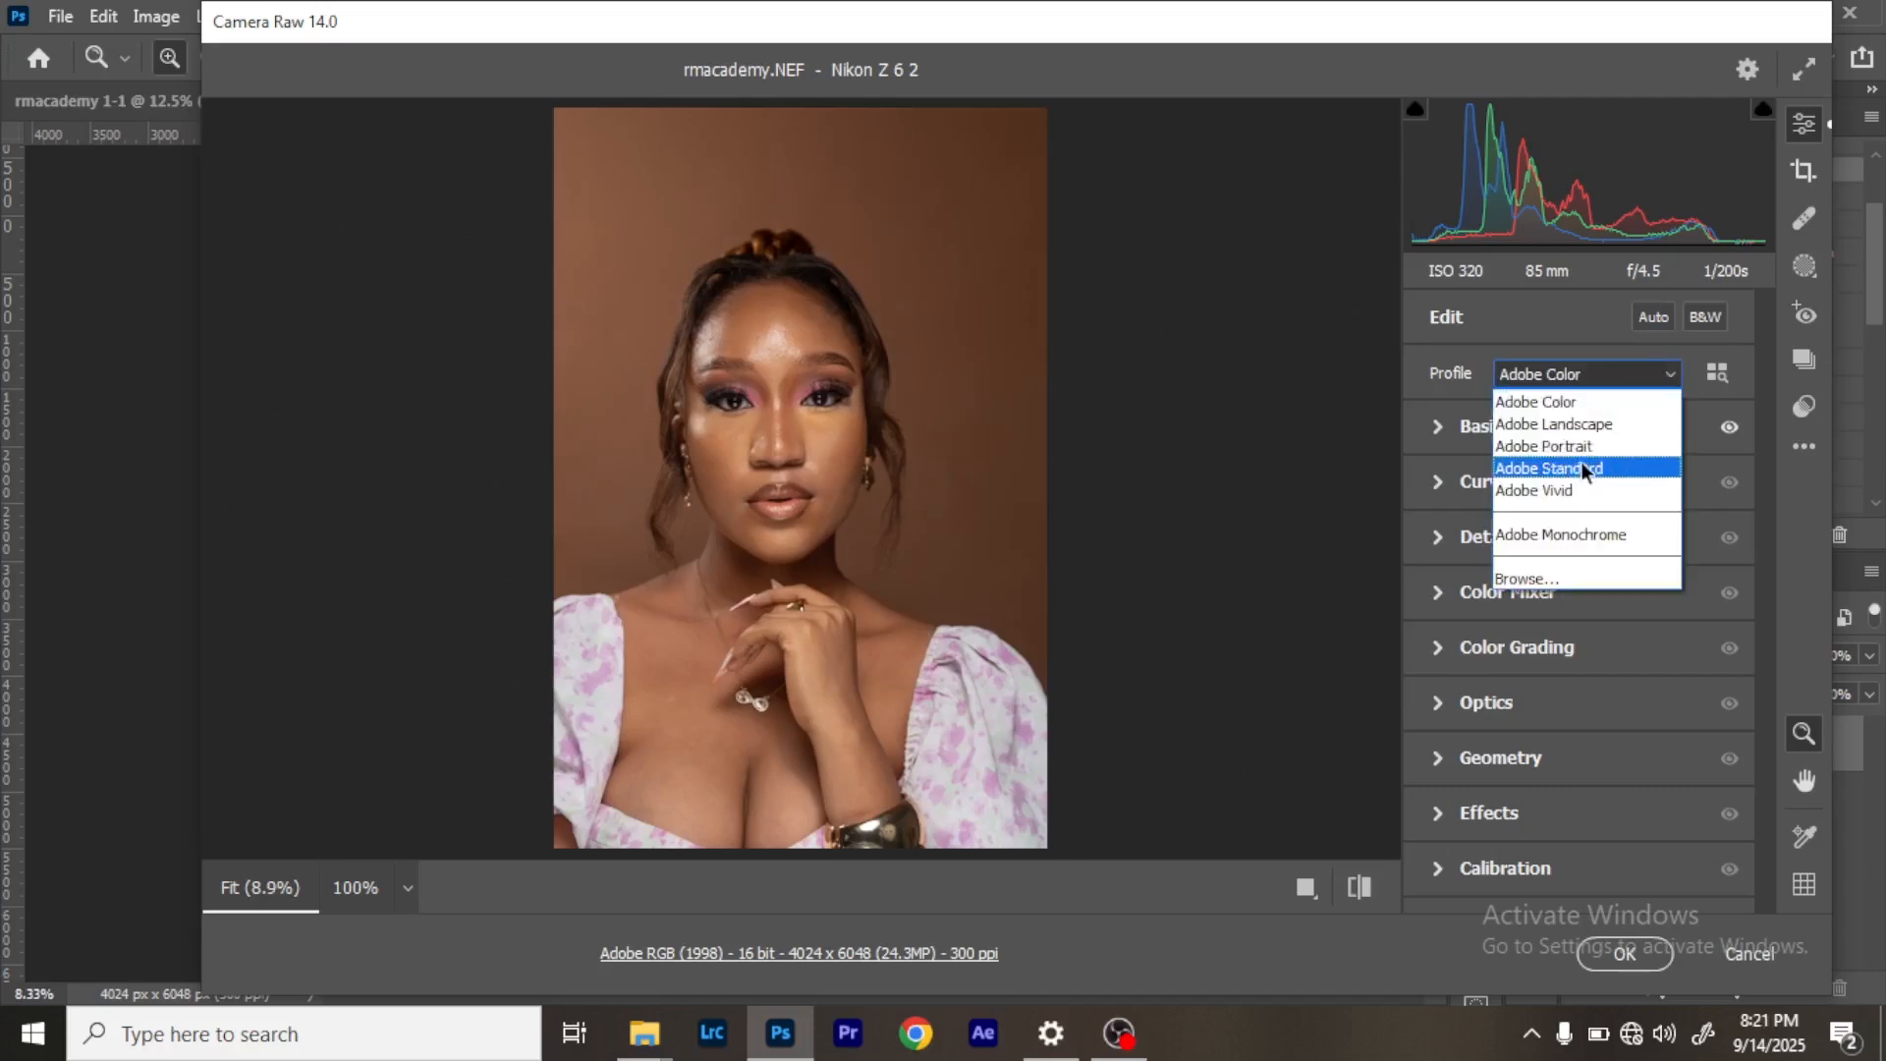
click(1582, 468)
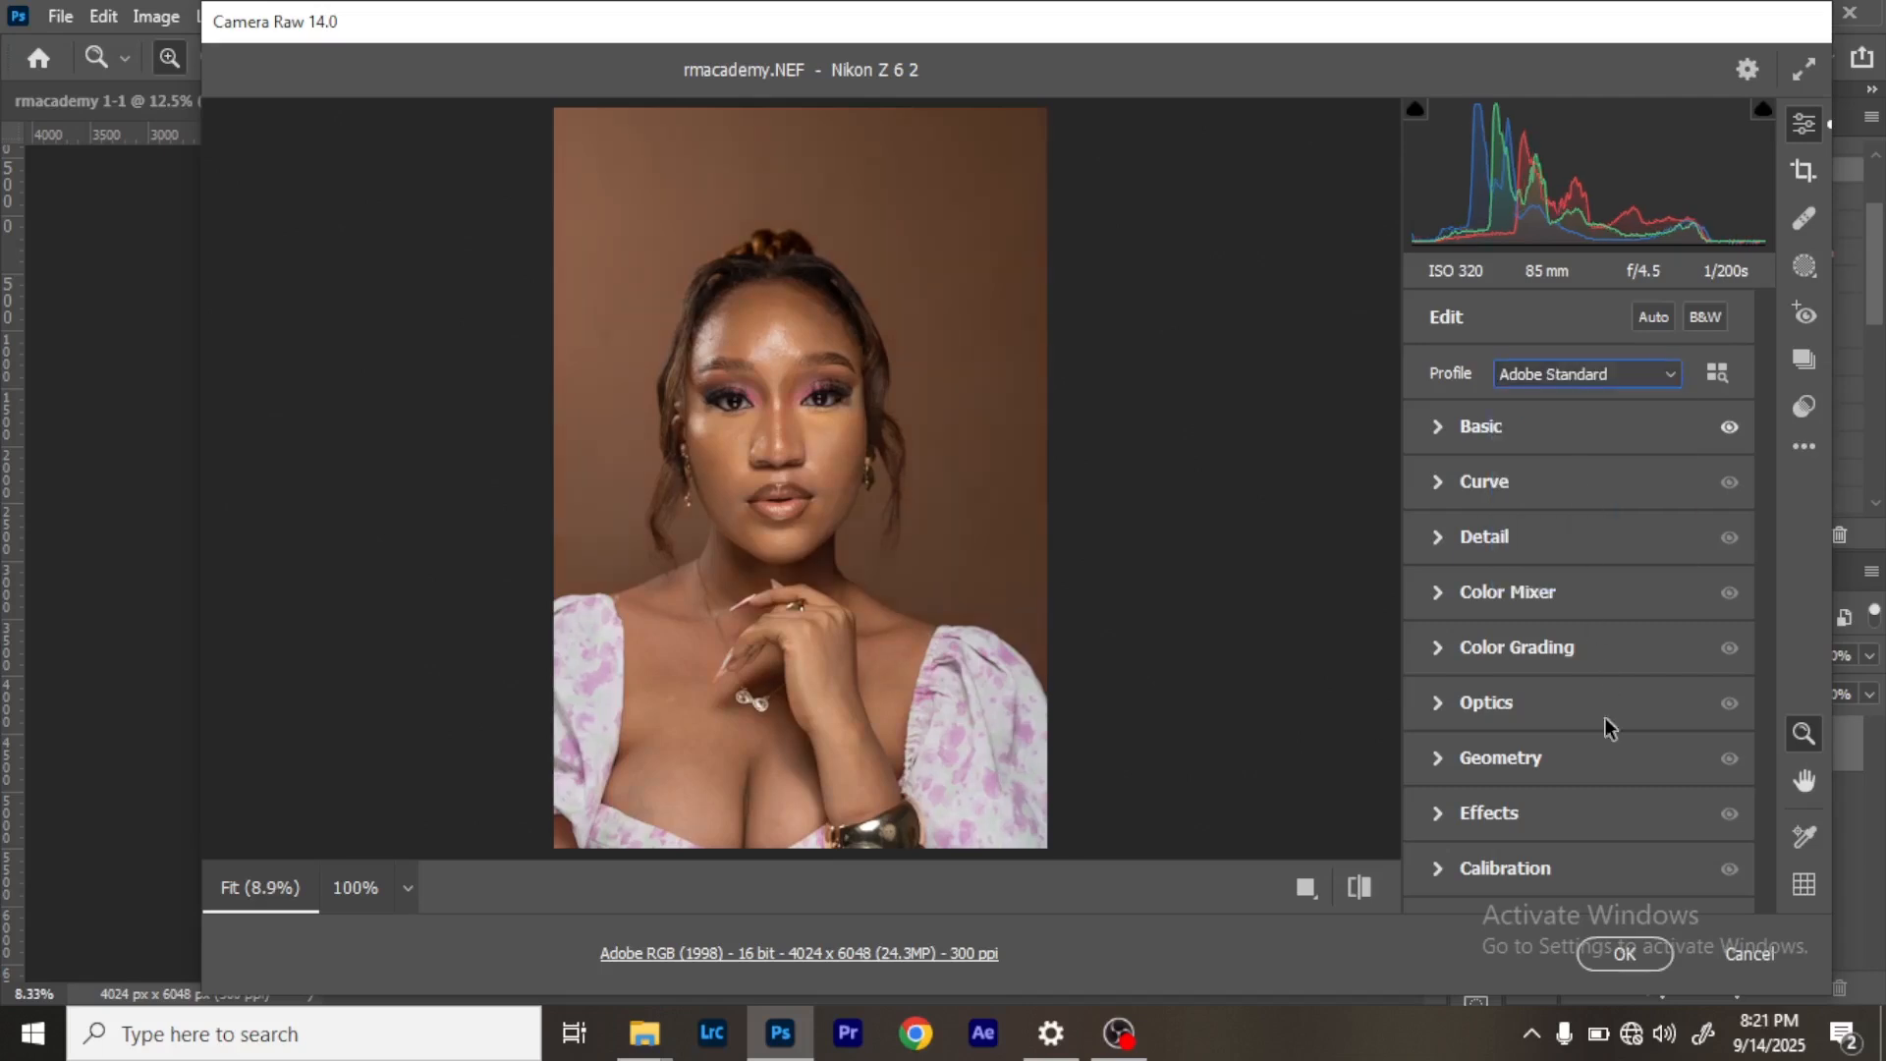
Apply the Adobe Standard profile change to the rmacademy smart object.
click(1627, 952)
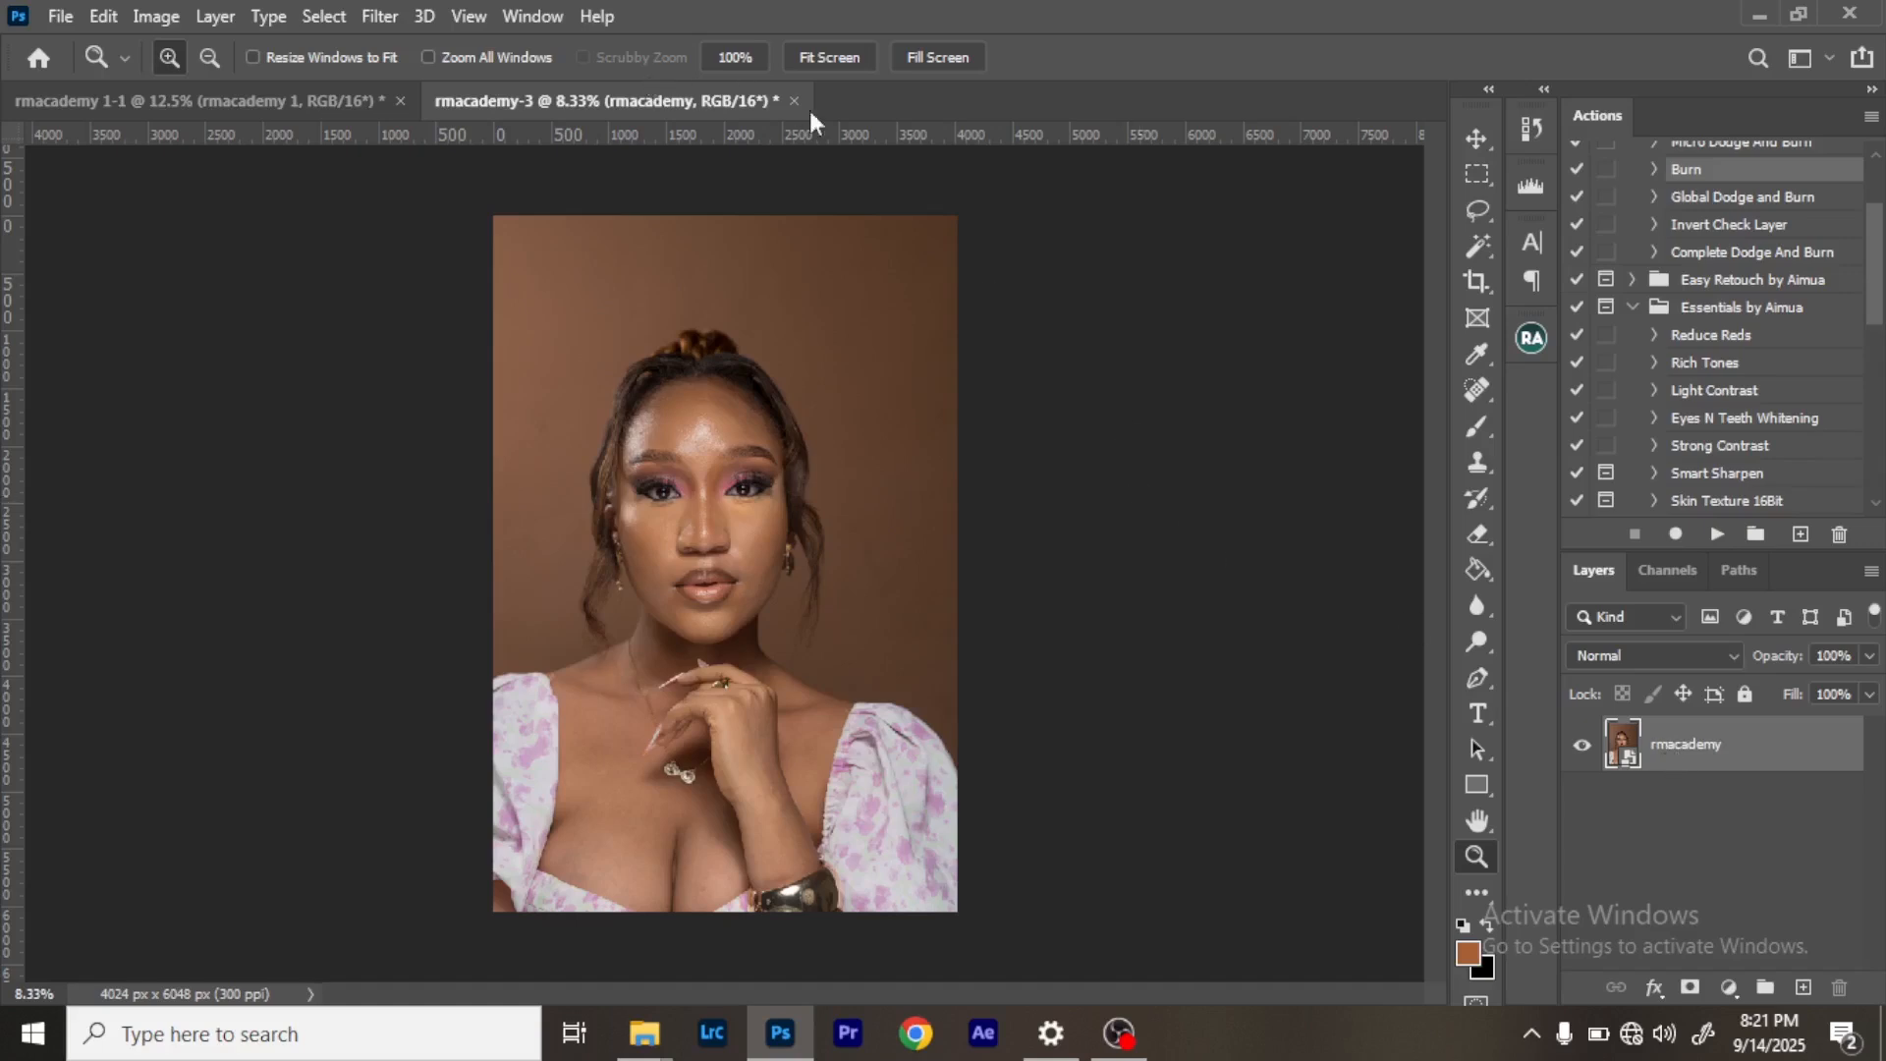
Open the rmacademy NEF file from the SEAGATE (E:) drive through Camera Raw as a regular image instead of a smart object.
mouse_move(640, 1054)
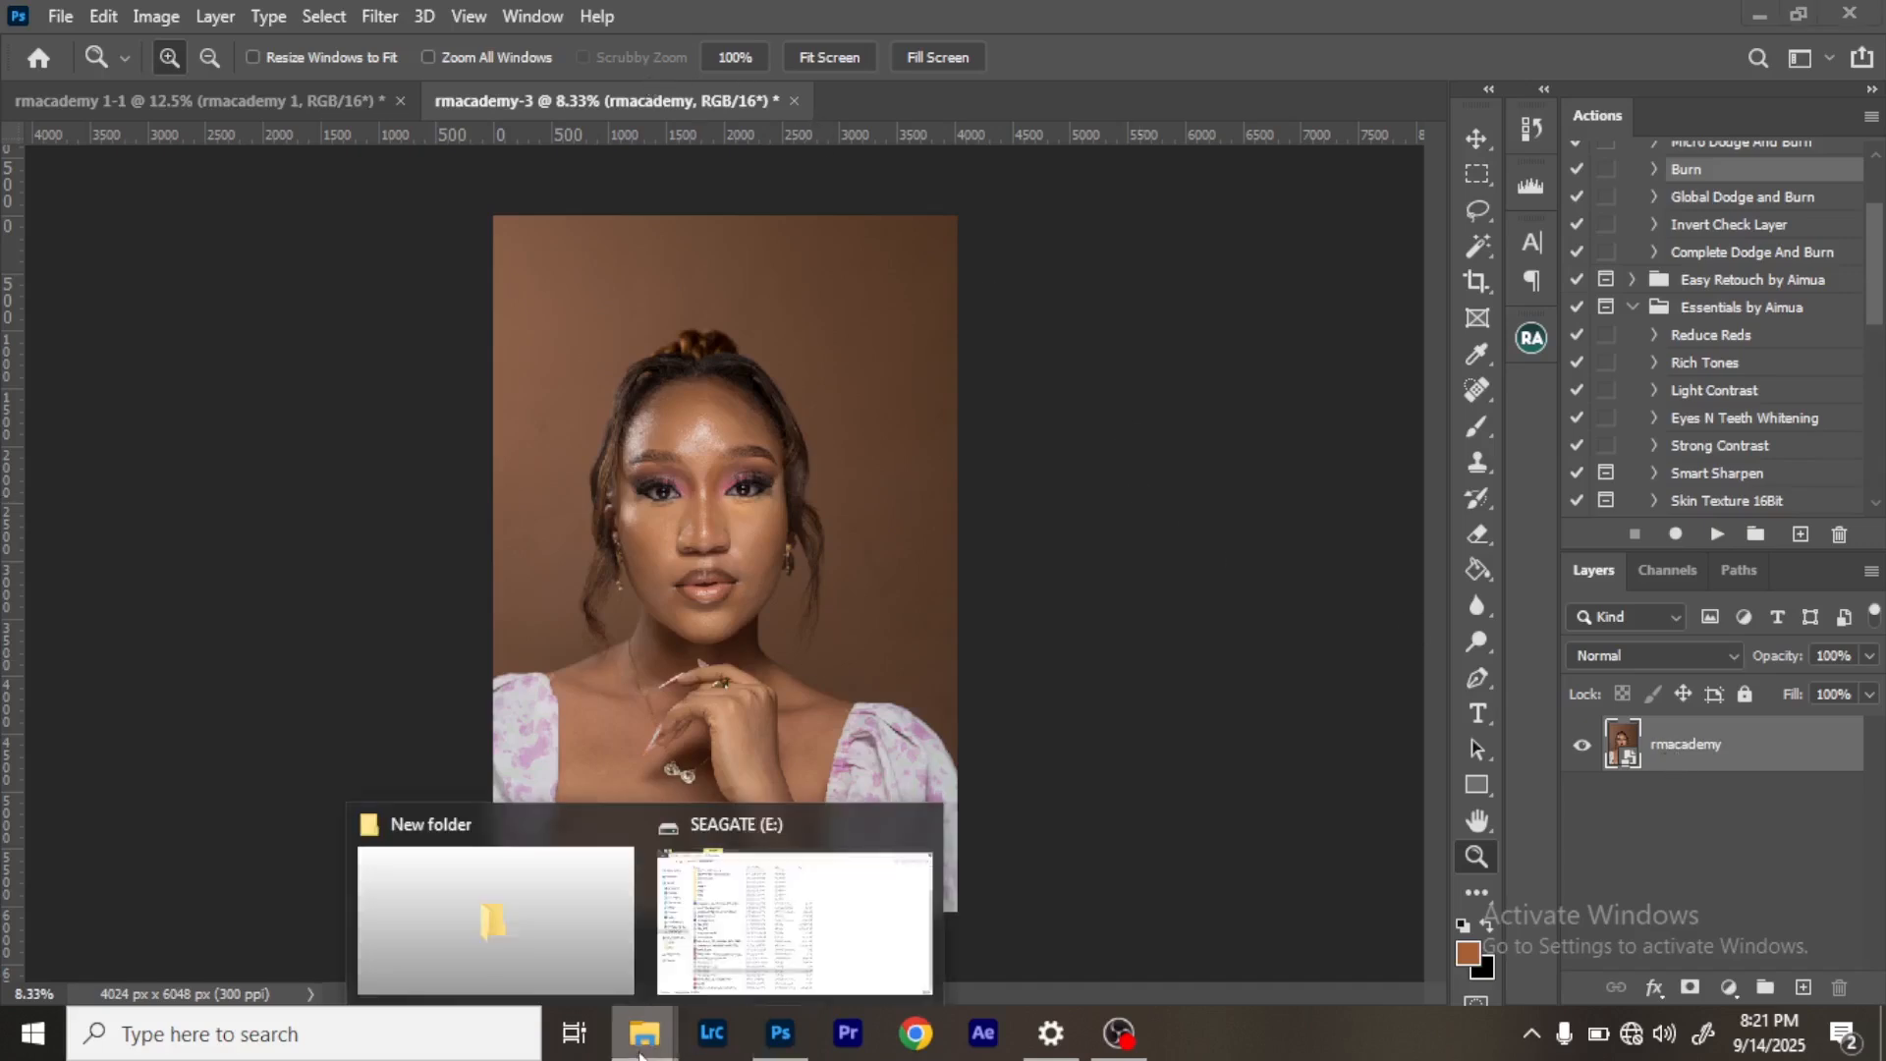
click(765, 941)
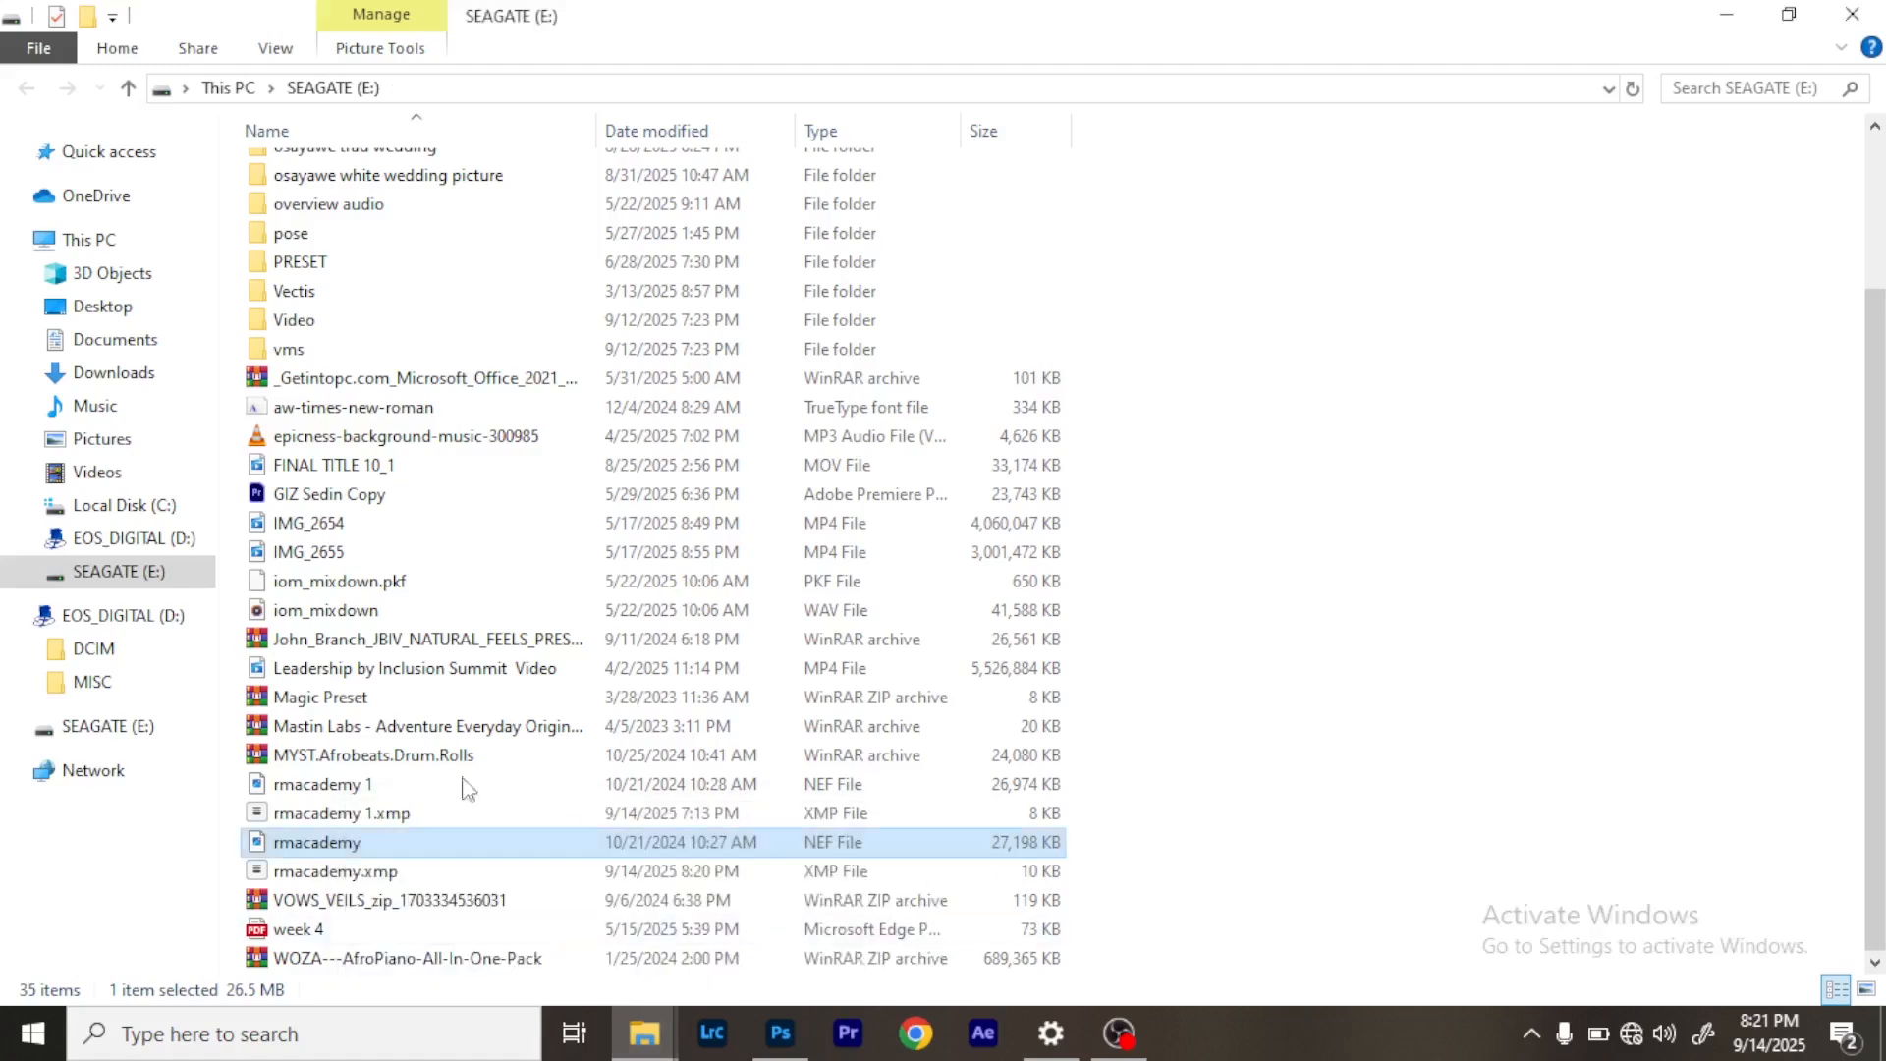
click(391, 796)
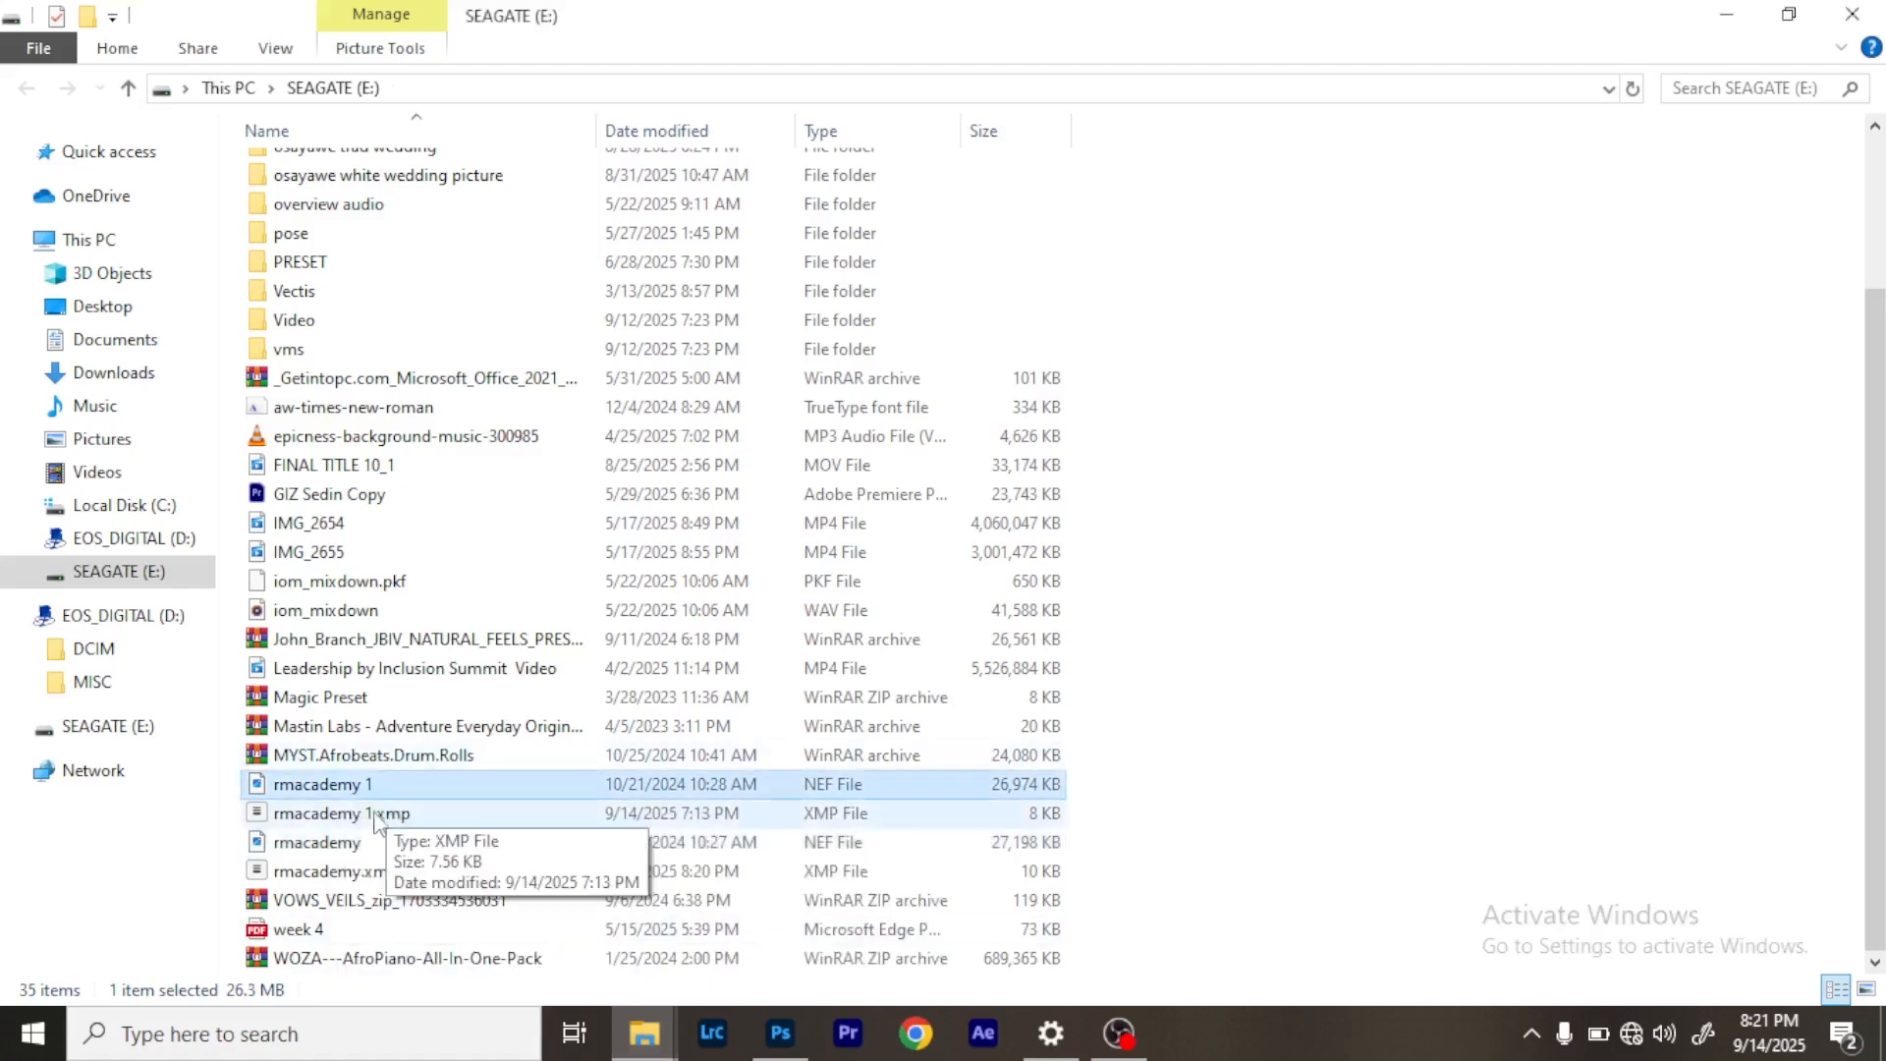
click(369, 847)
drag(370, 846, 1694, 912)
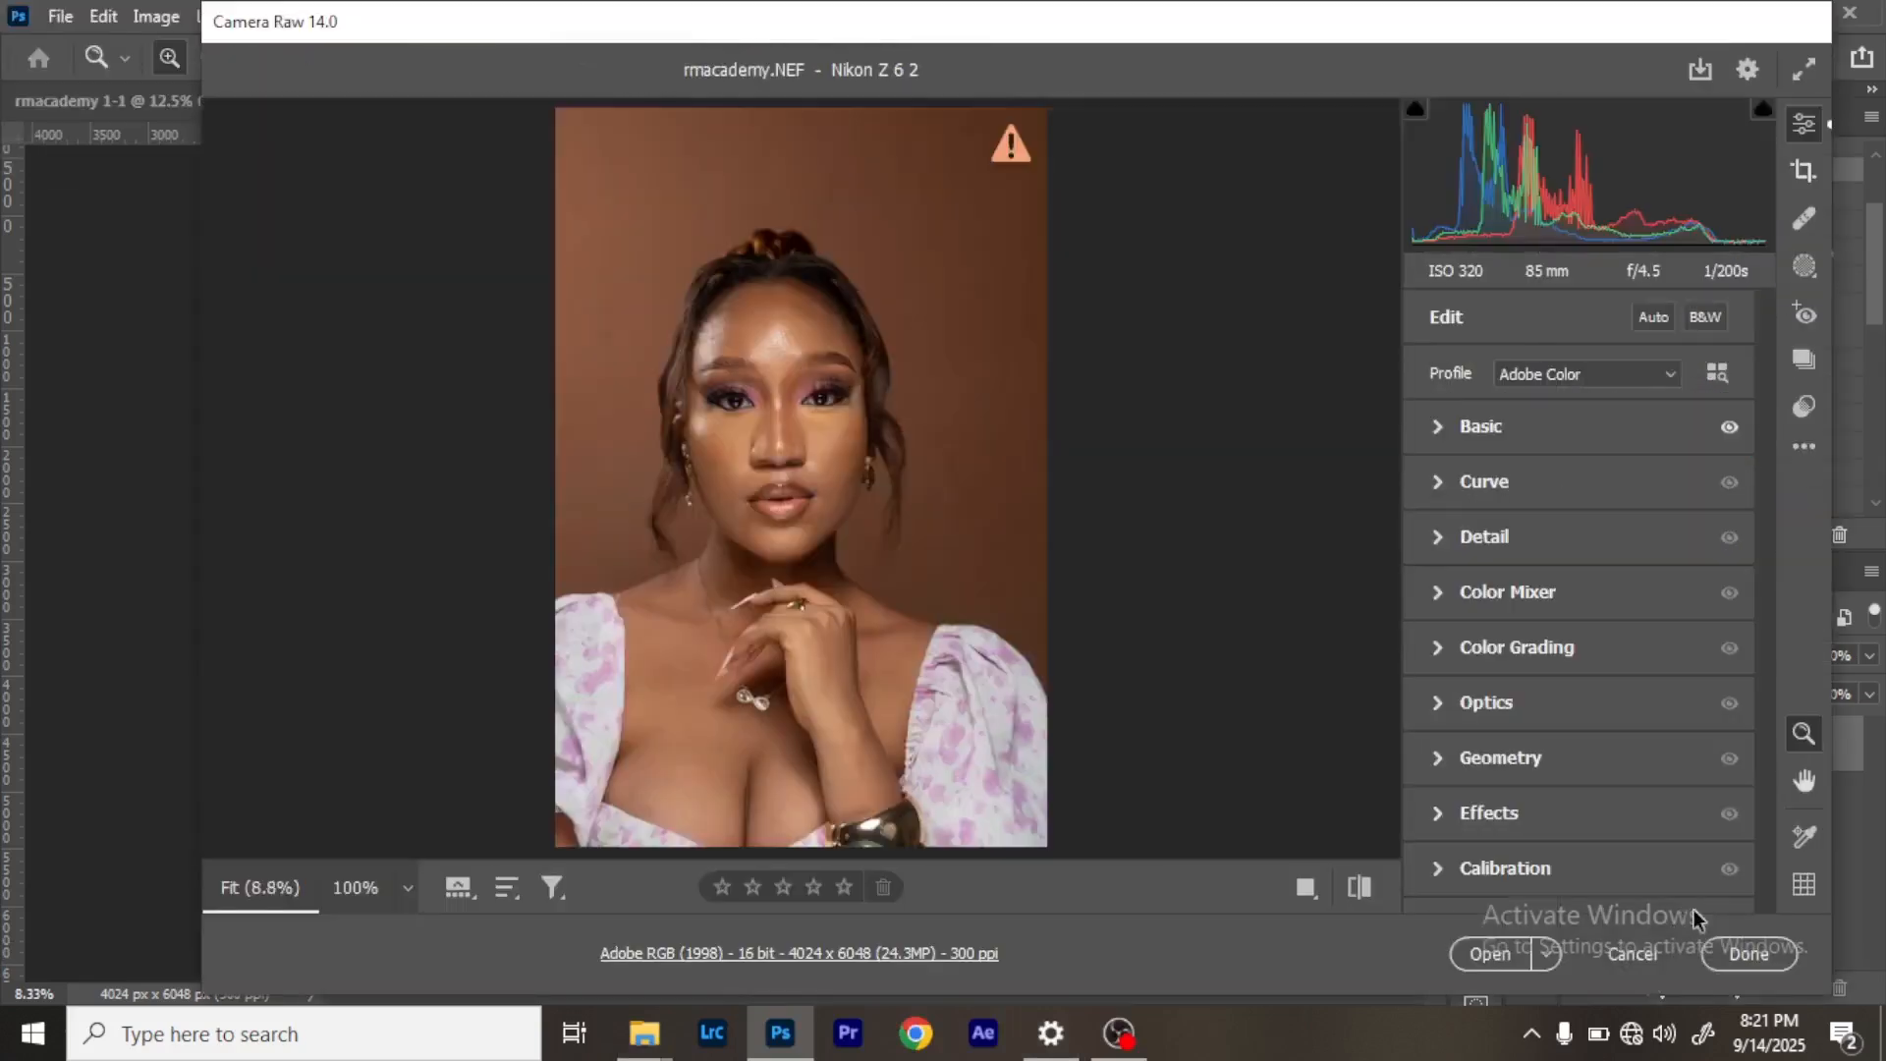
click(1482, 951)
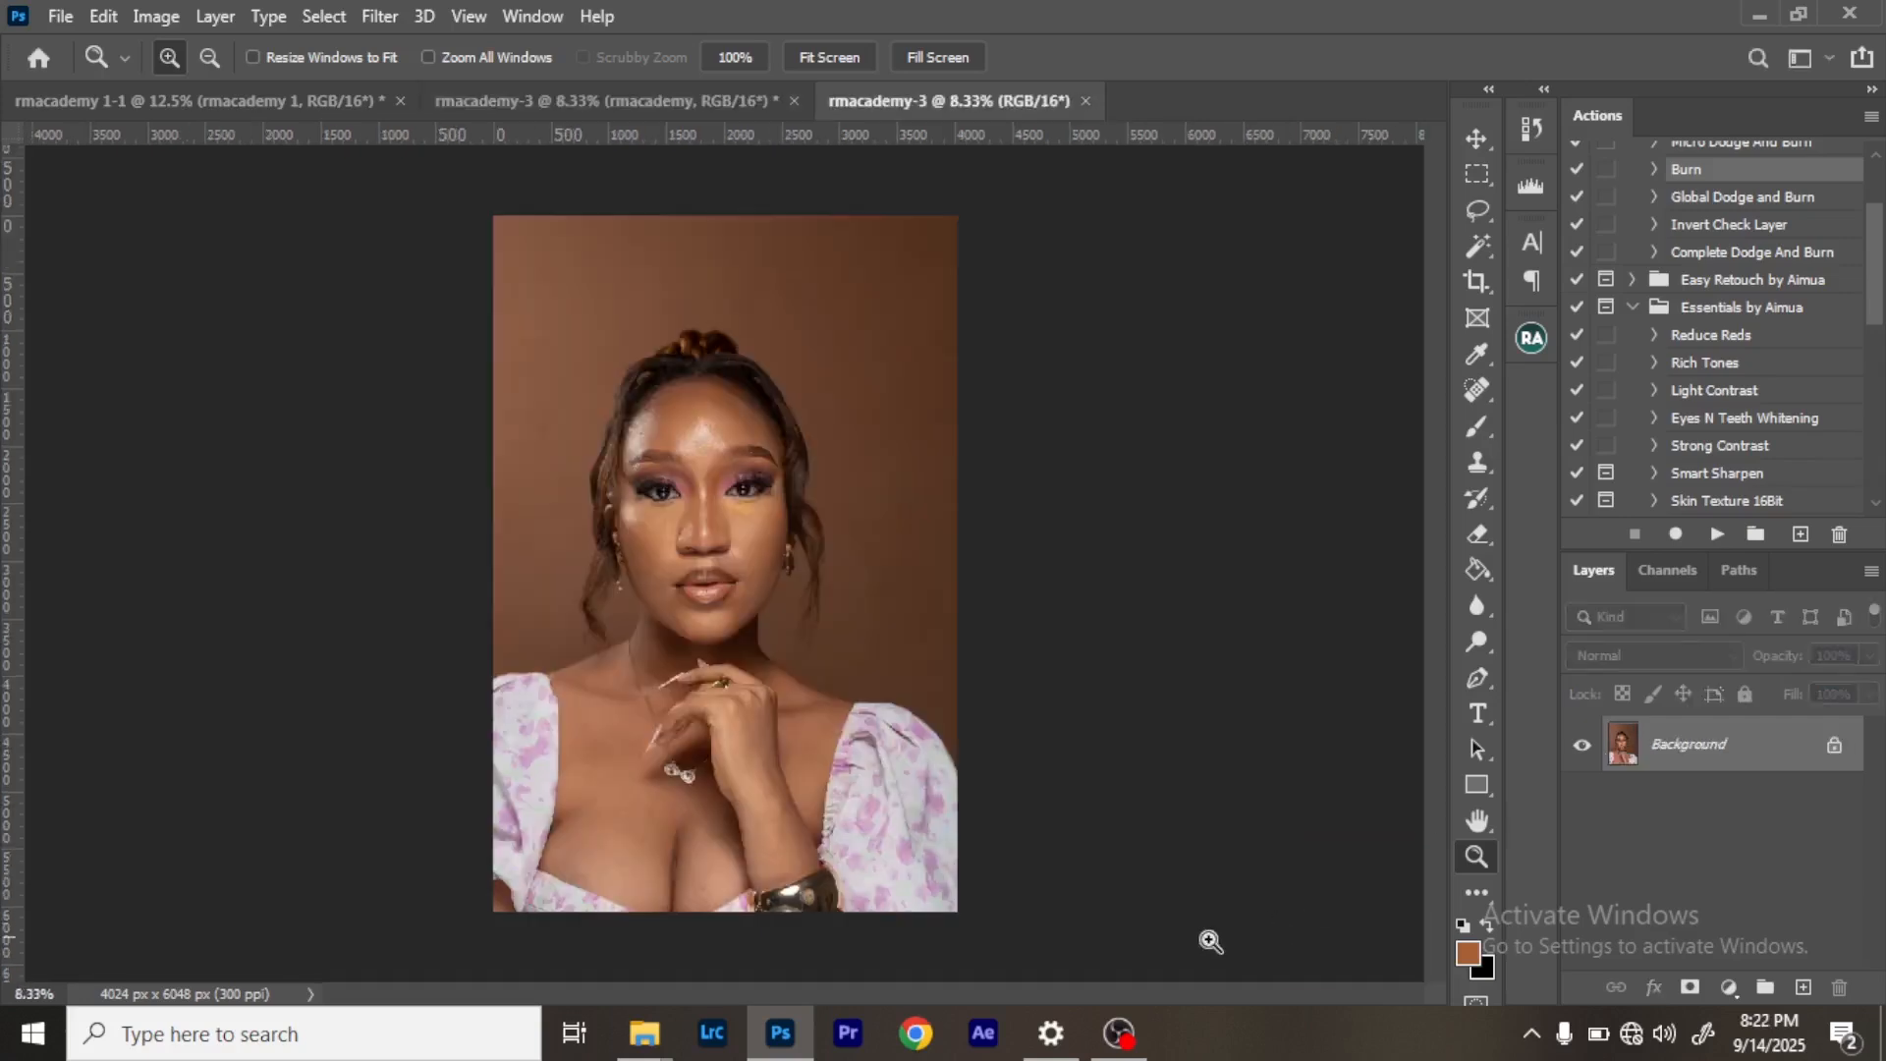
click(1110, 1050)
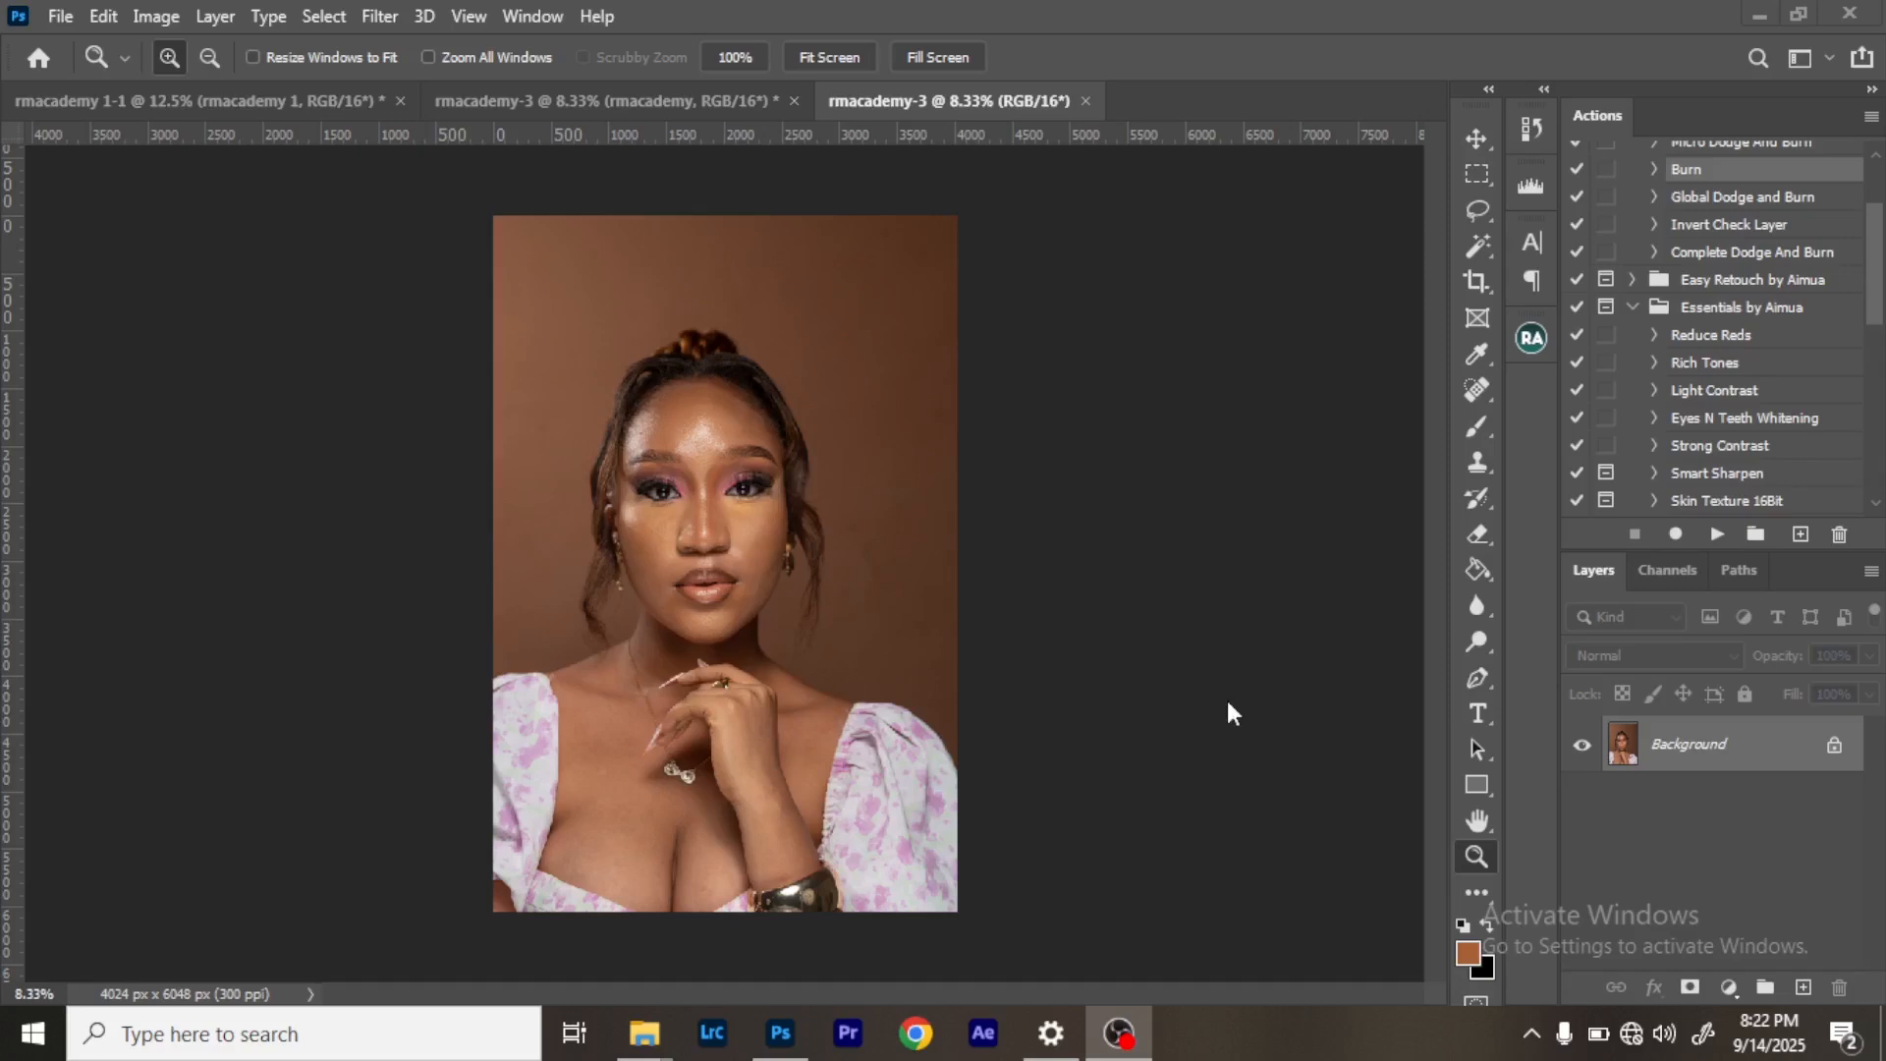
click(1741, 21)
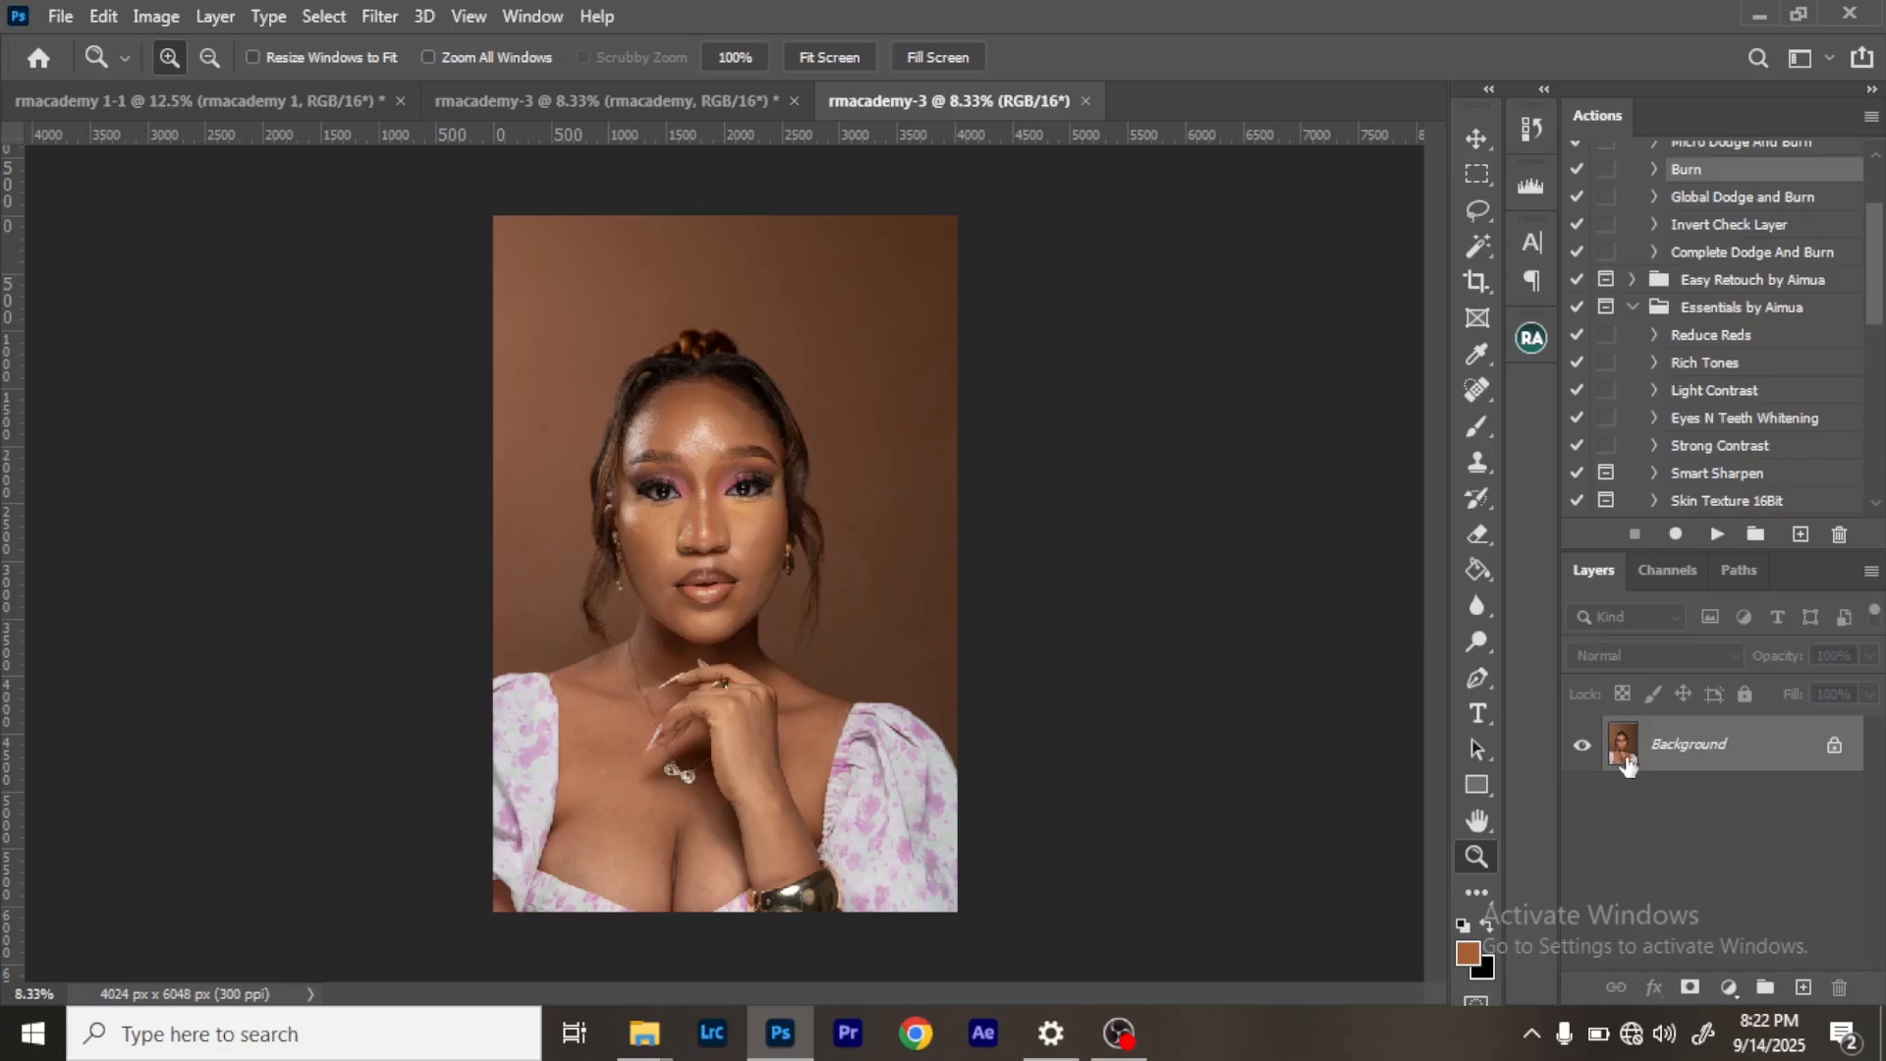
Open the layer conversion settings of the regular image's Background layer and cancel them.
double_click(1627, 766)
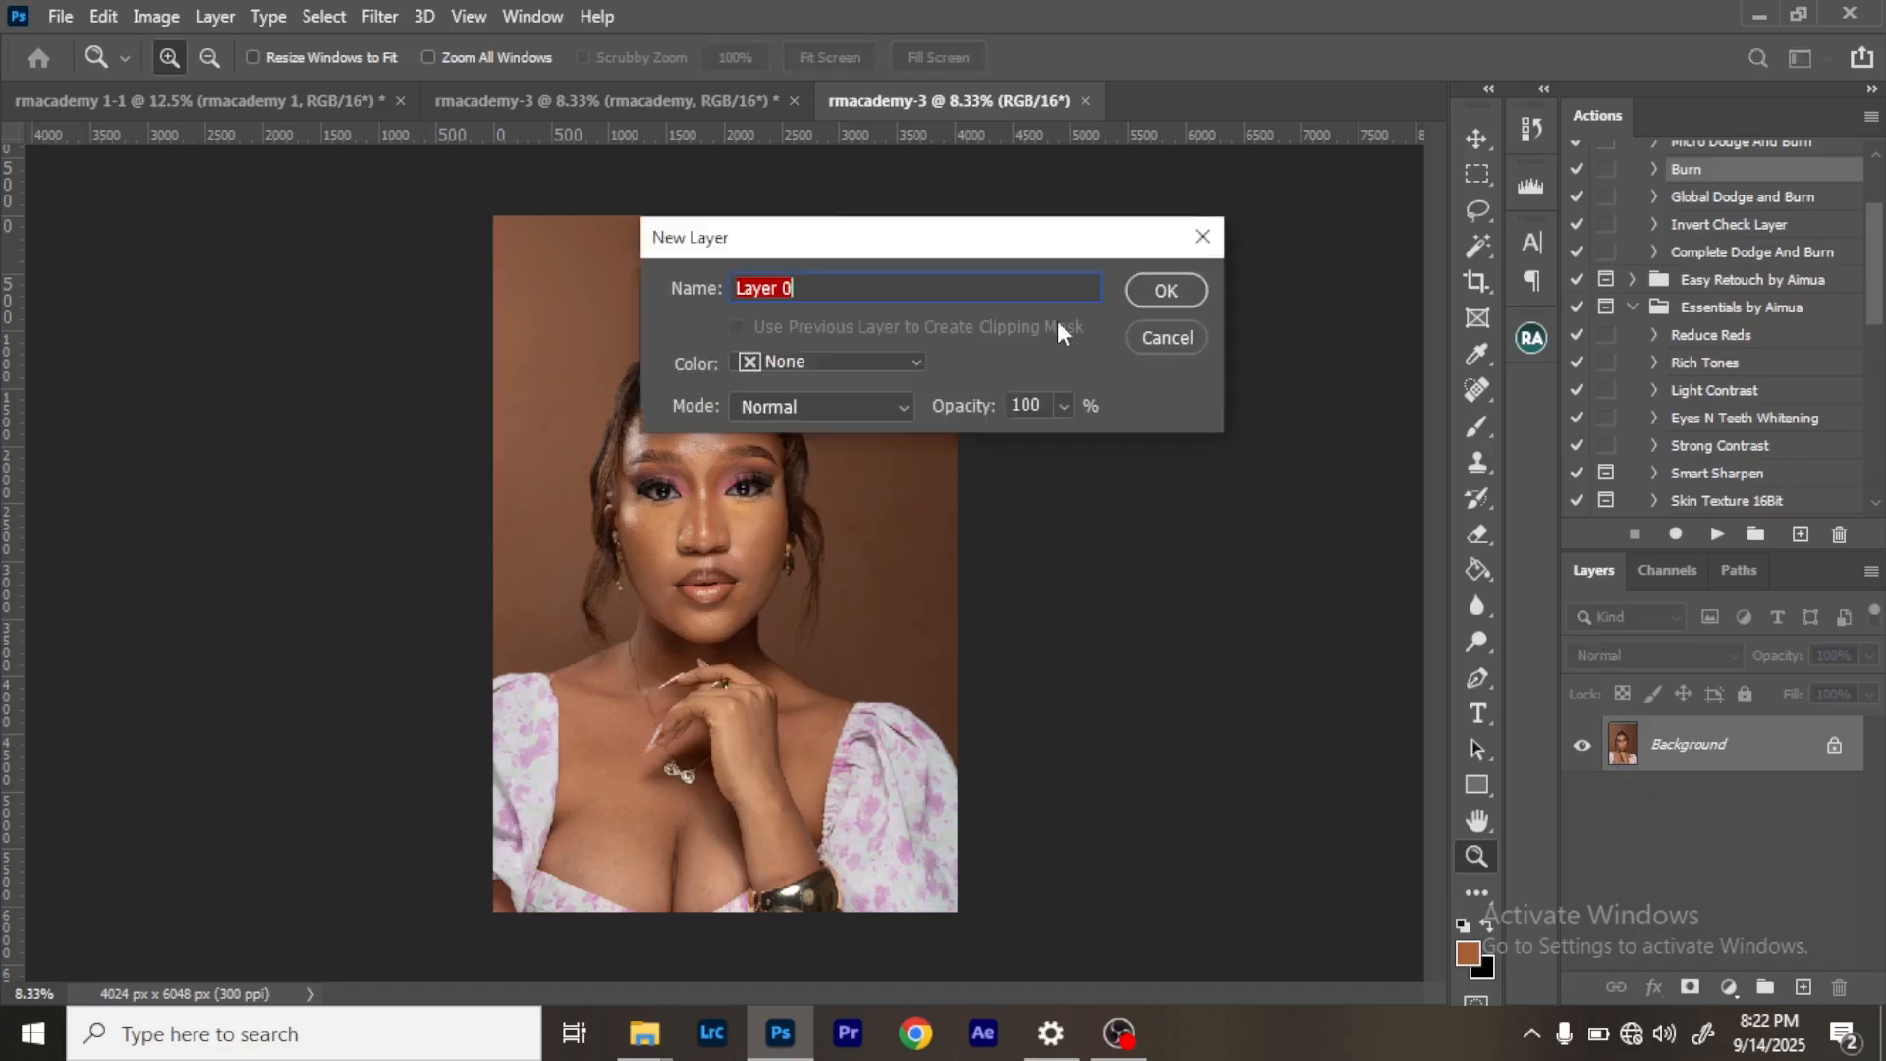
click(1160, 337)
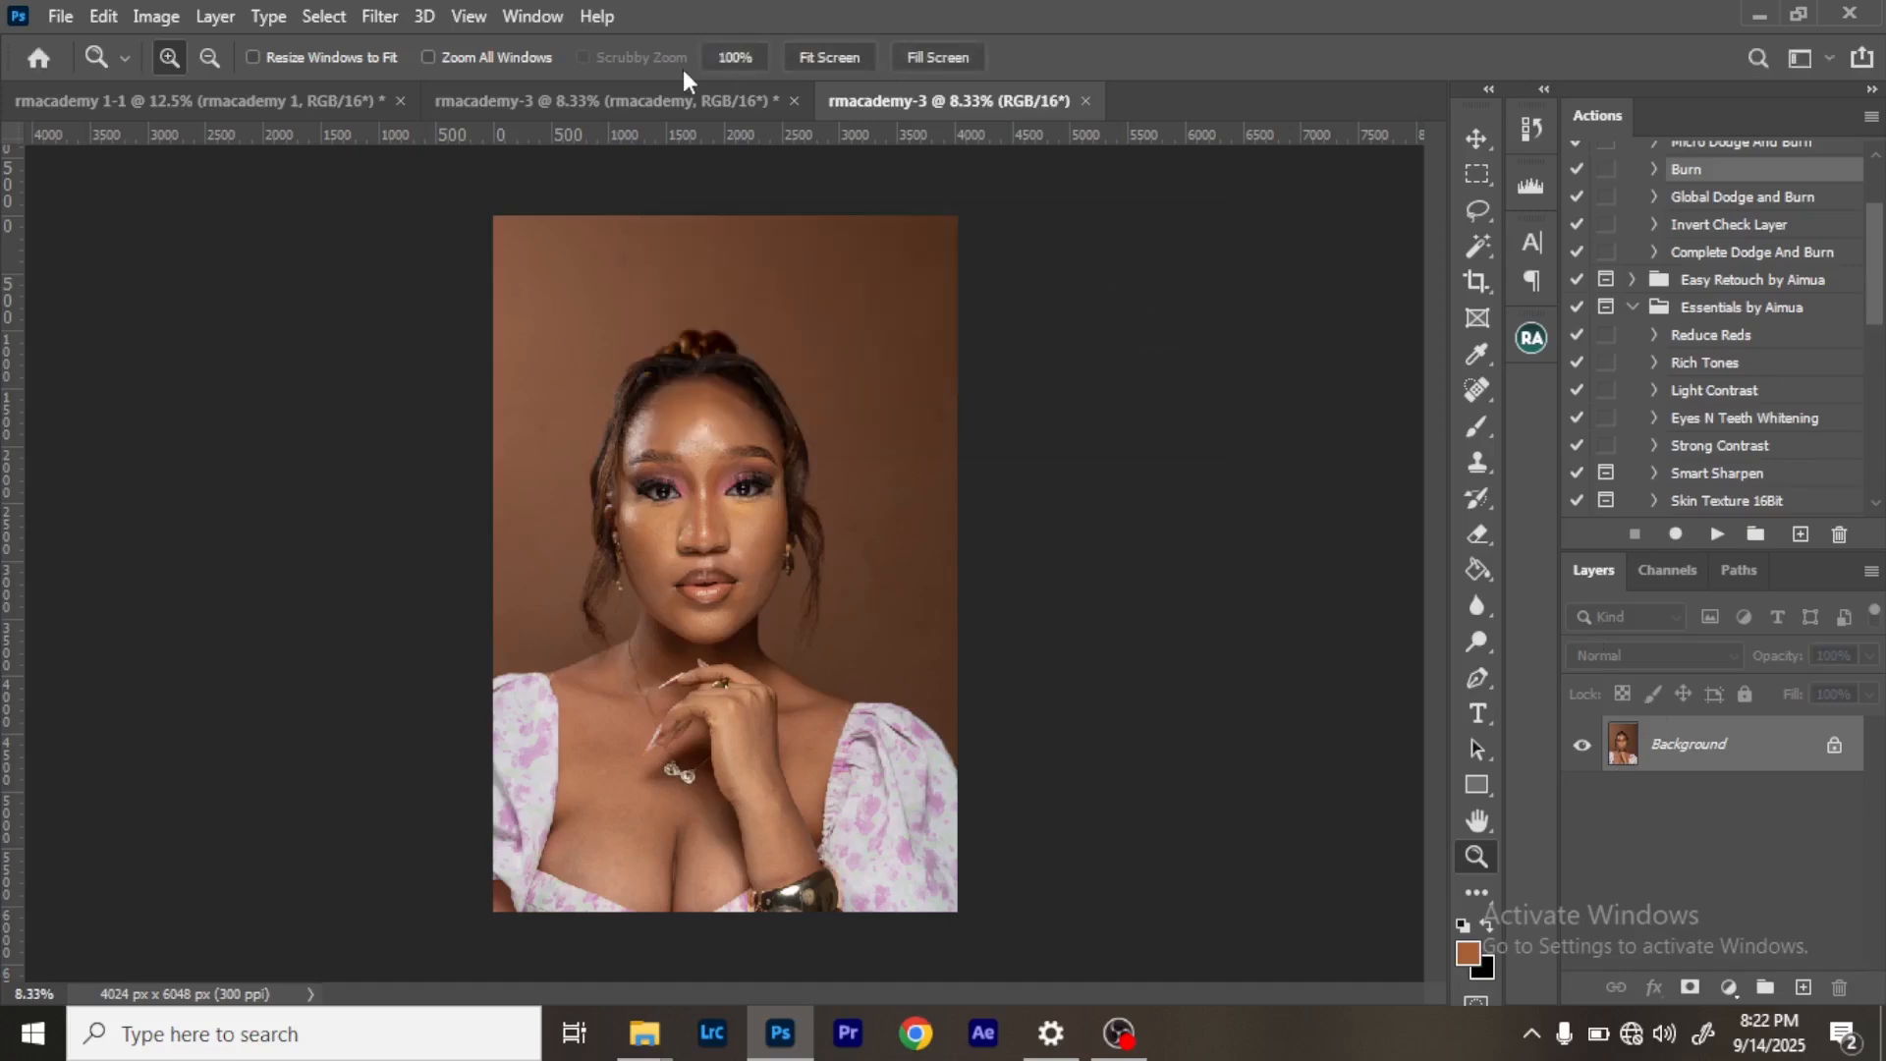
Reopen the smart object of the other rmacademy-3 document in Camera Raw to view its raw settings, and leave without changes.
click(685, 102)
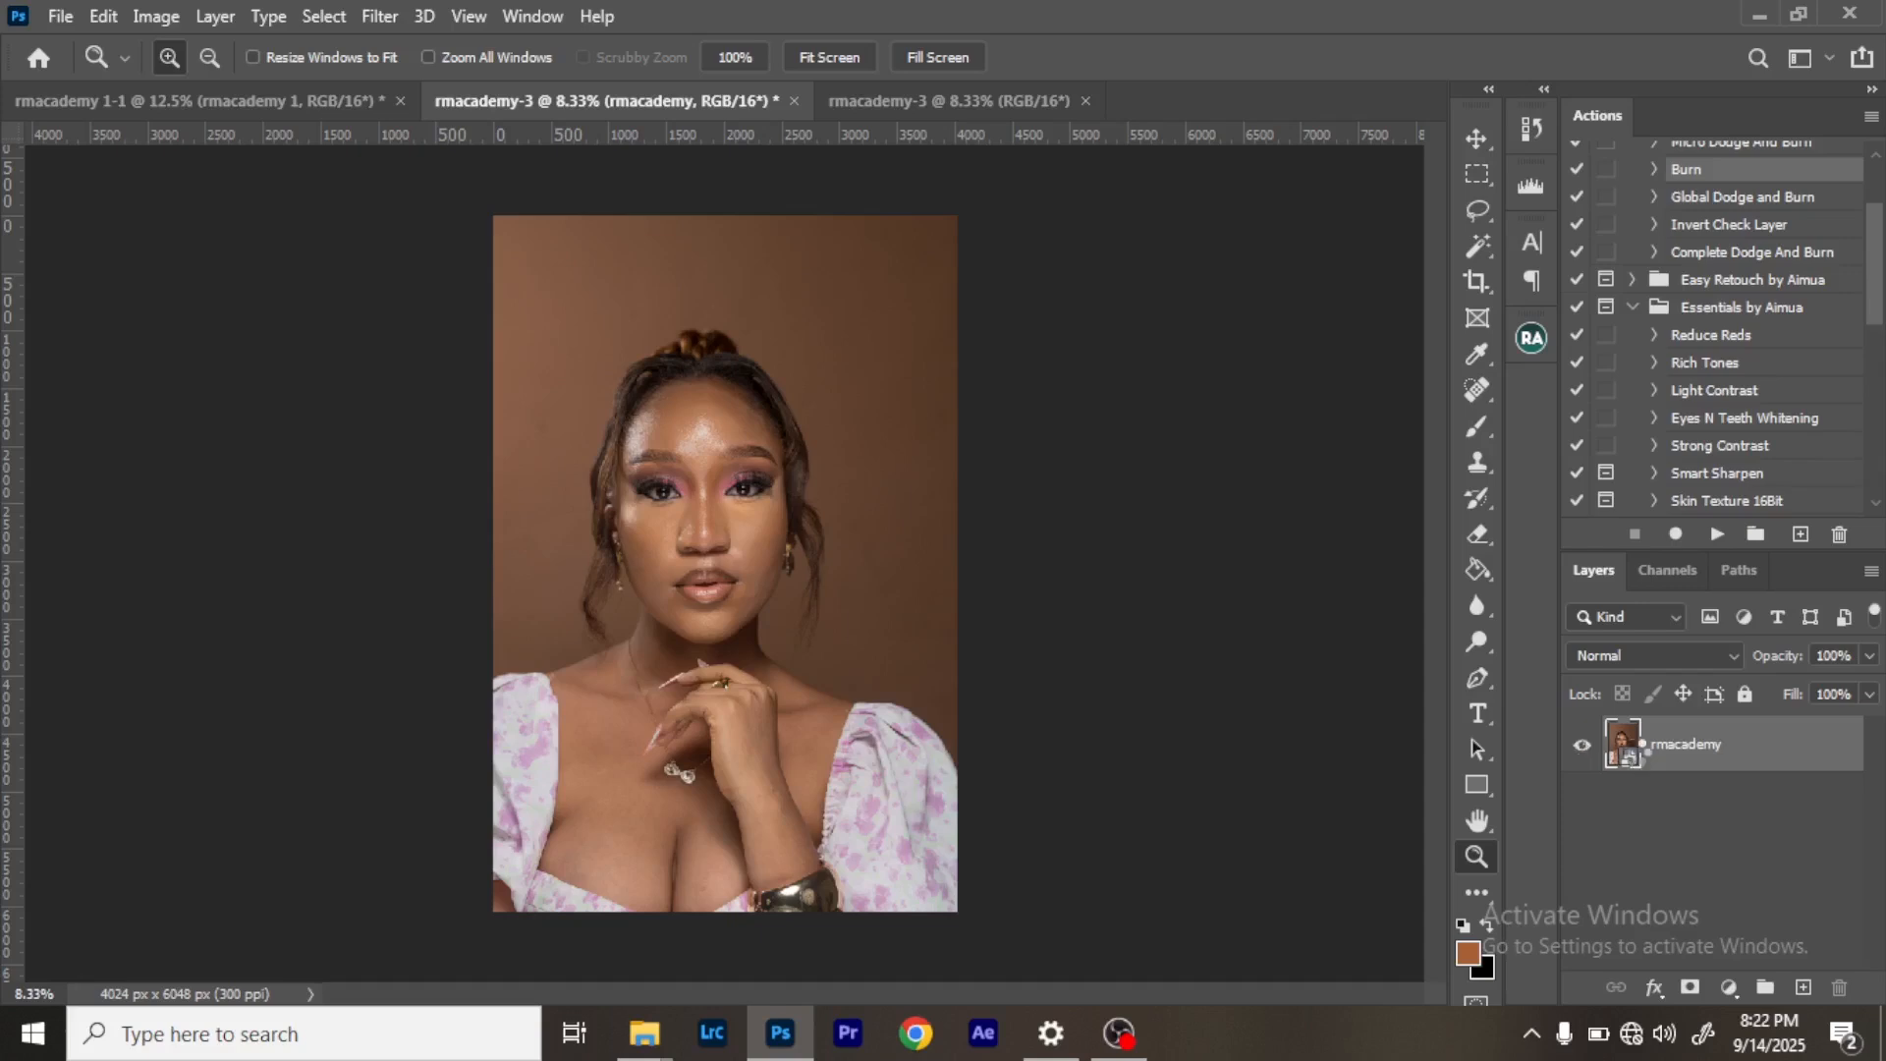
double_click(1623, 745)
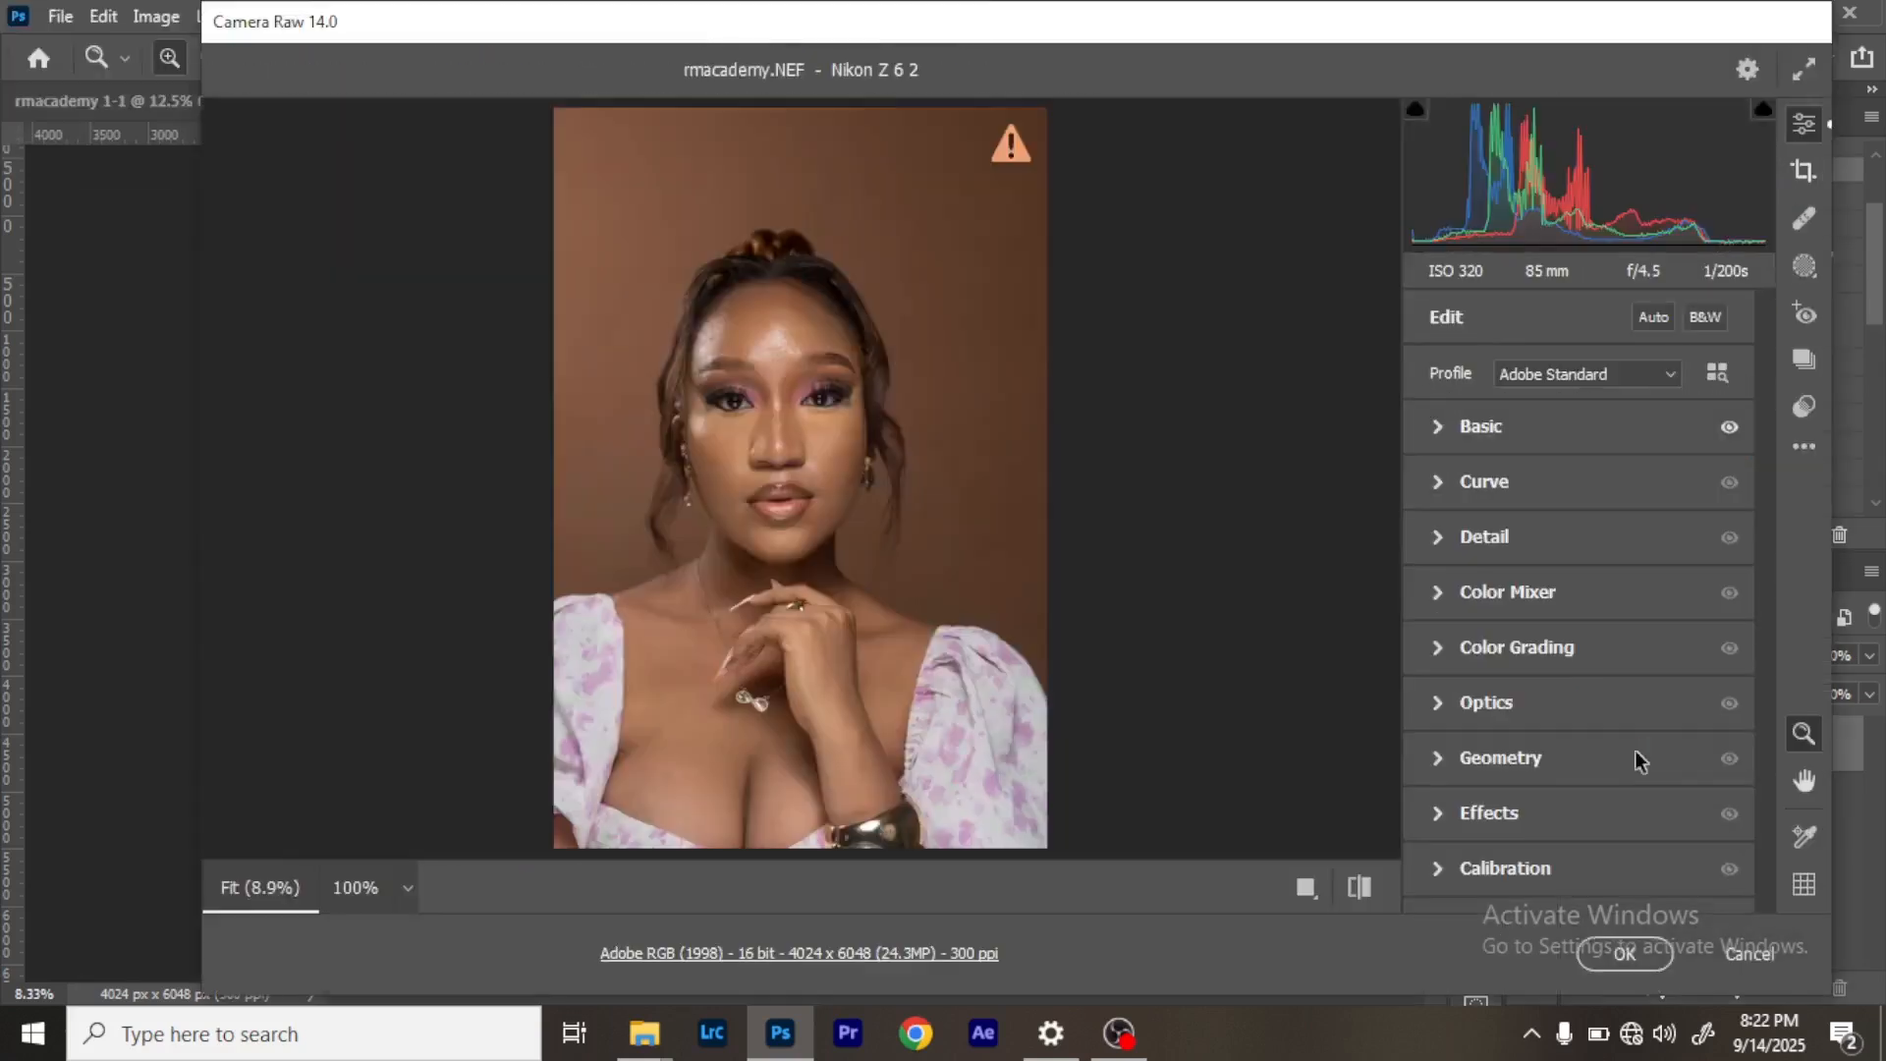
click(1624, 953)
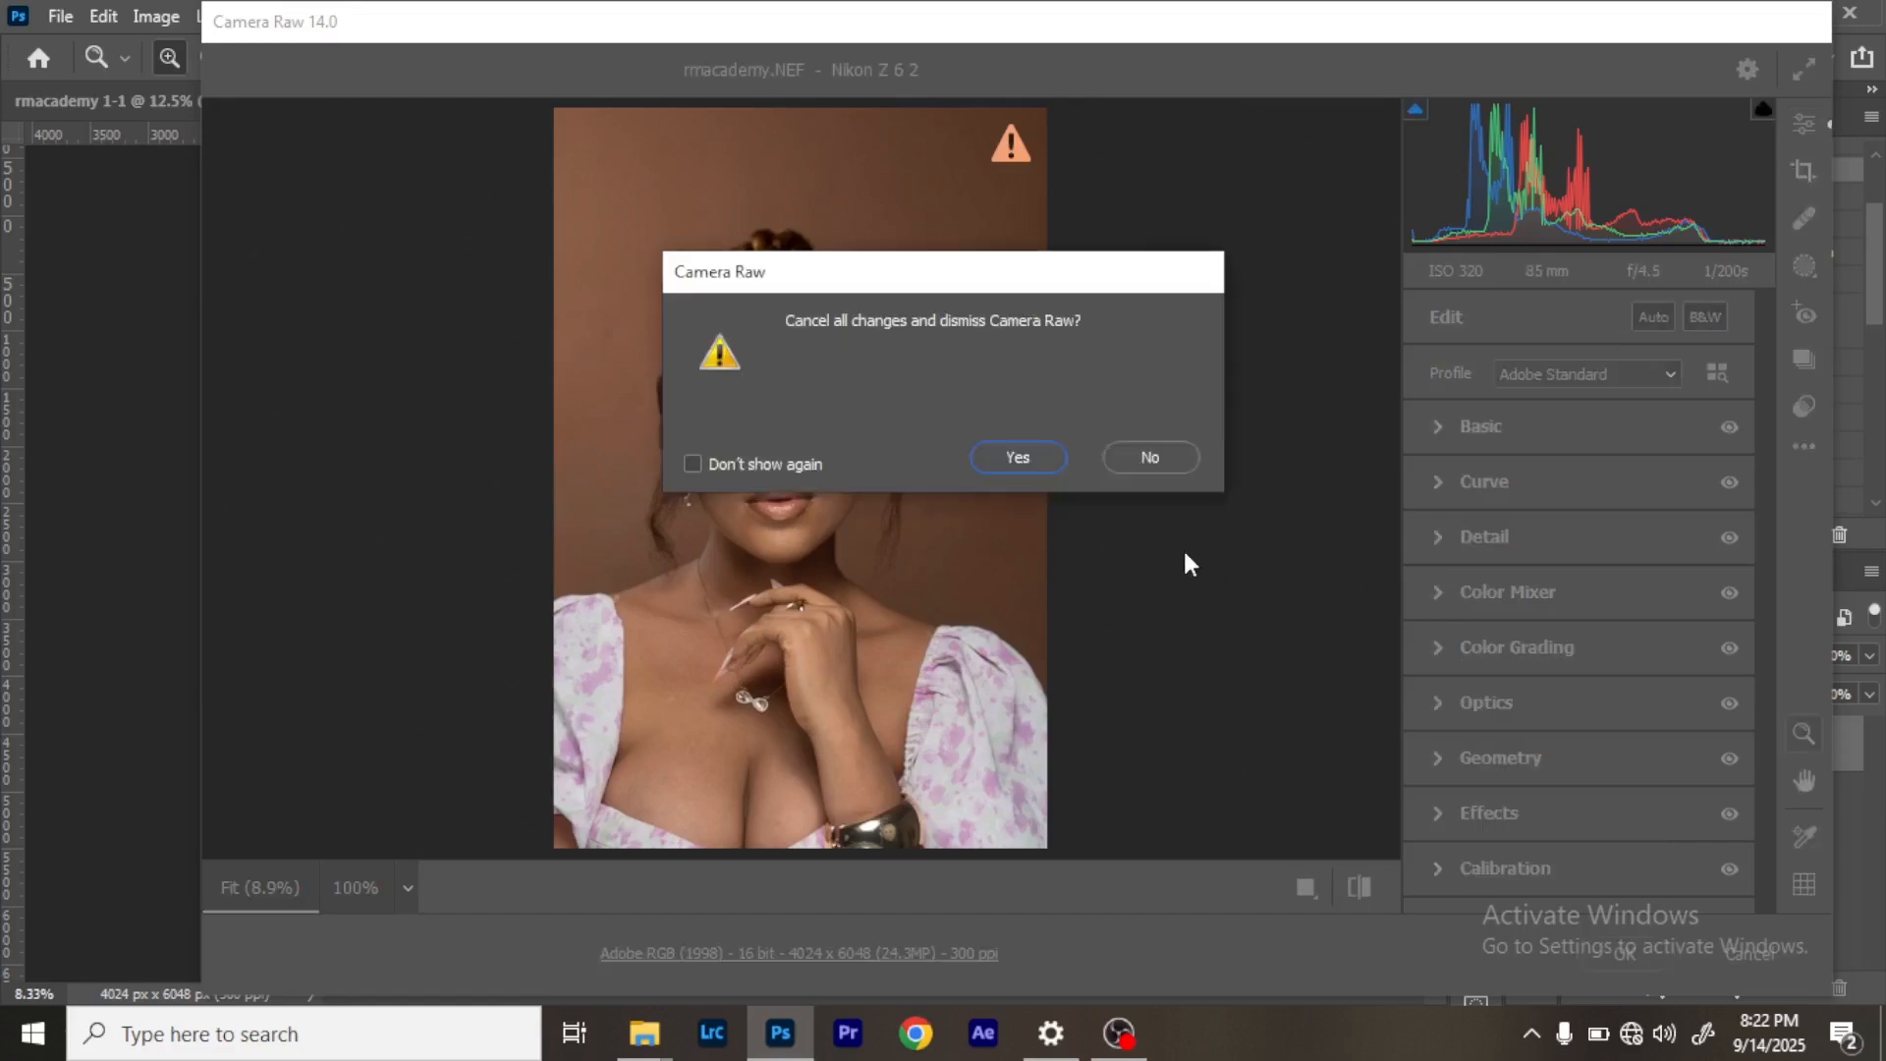
click(1130, 451)
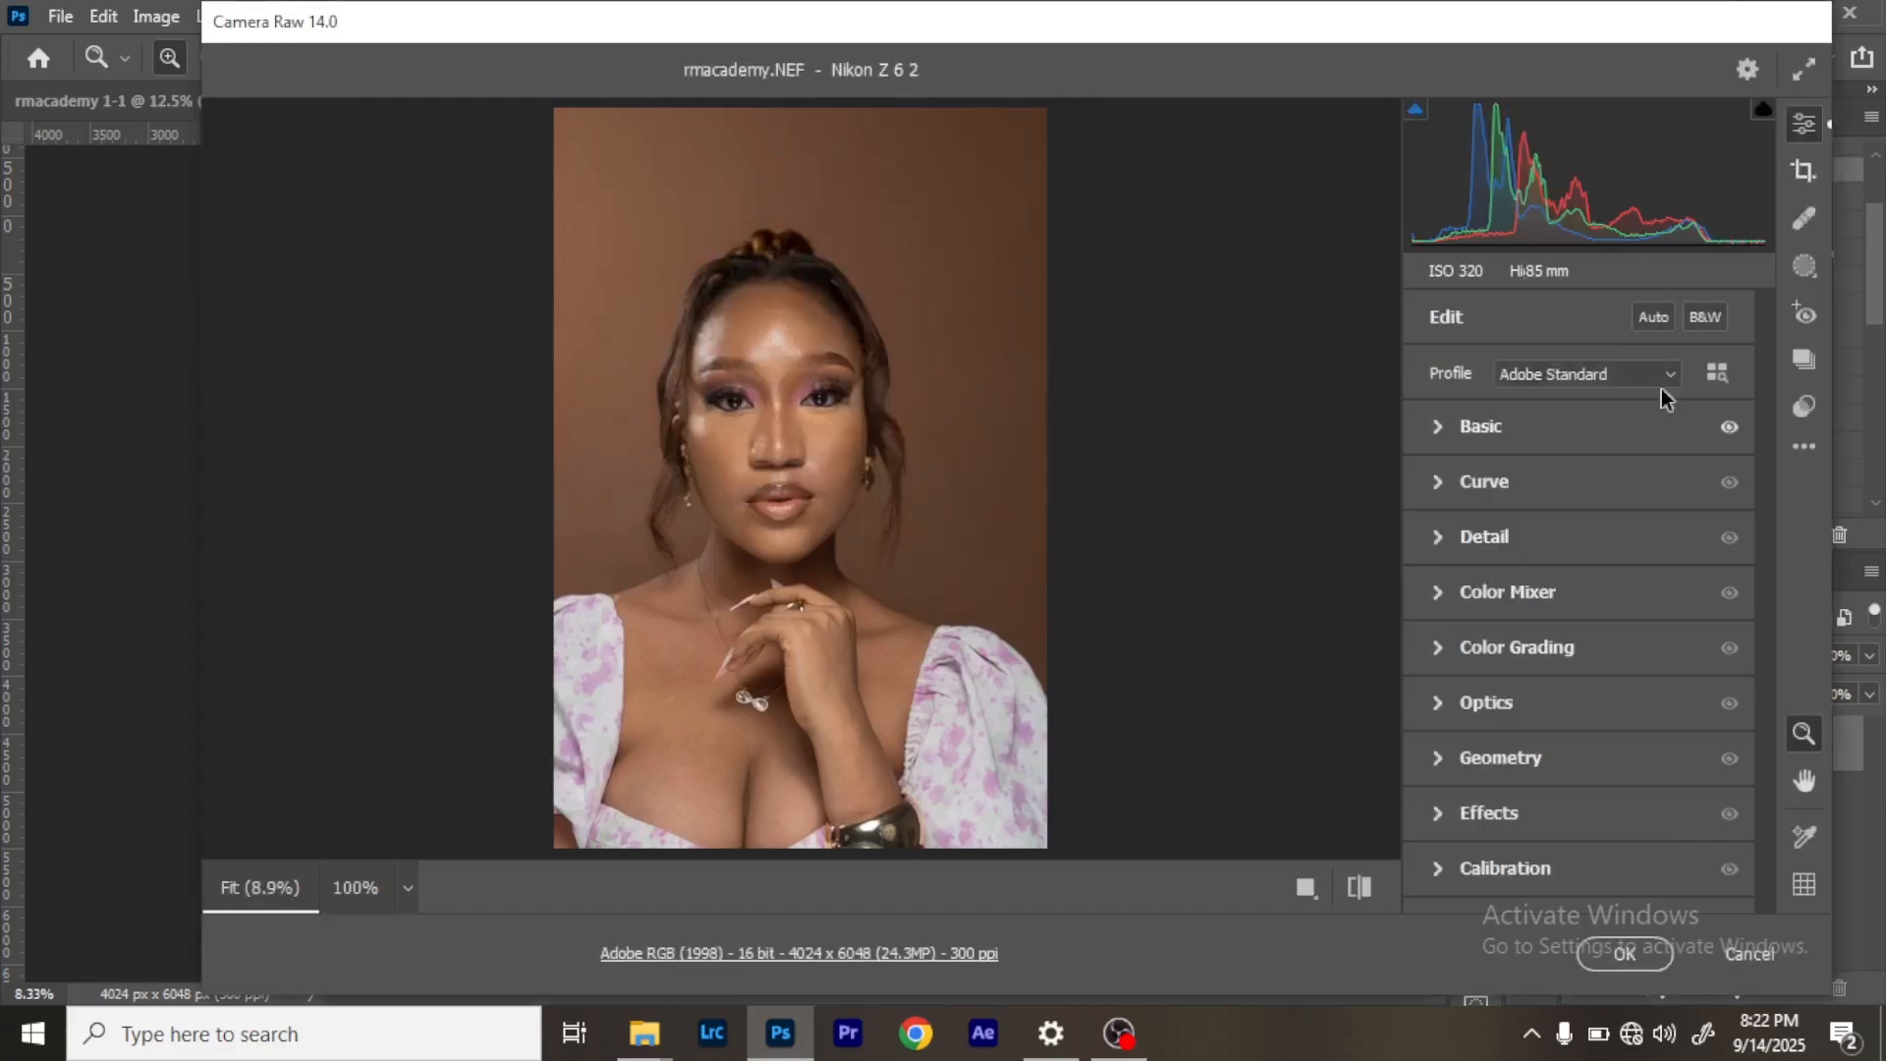
click(1741, 951)
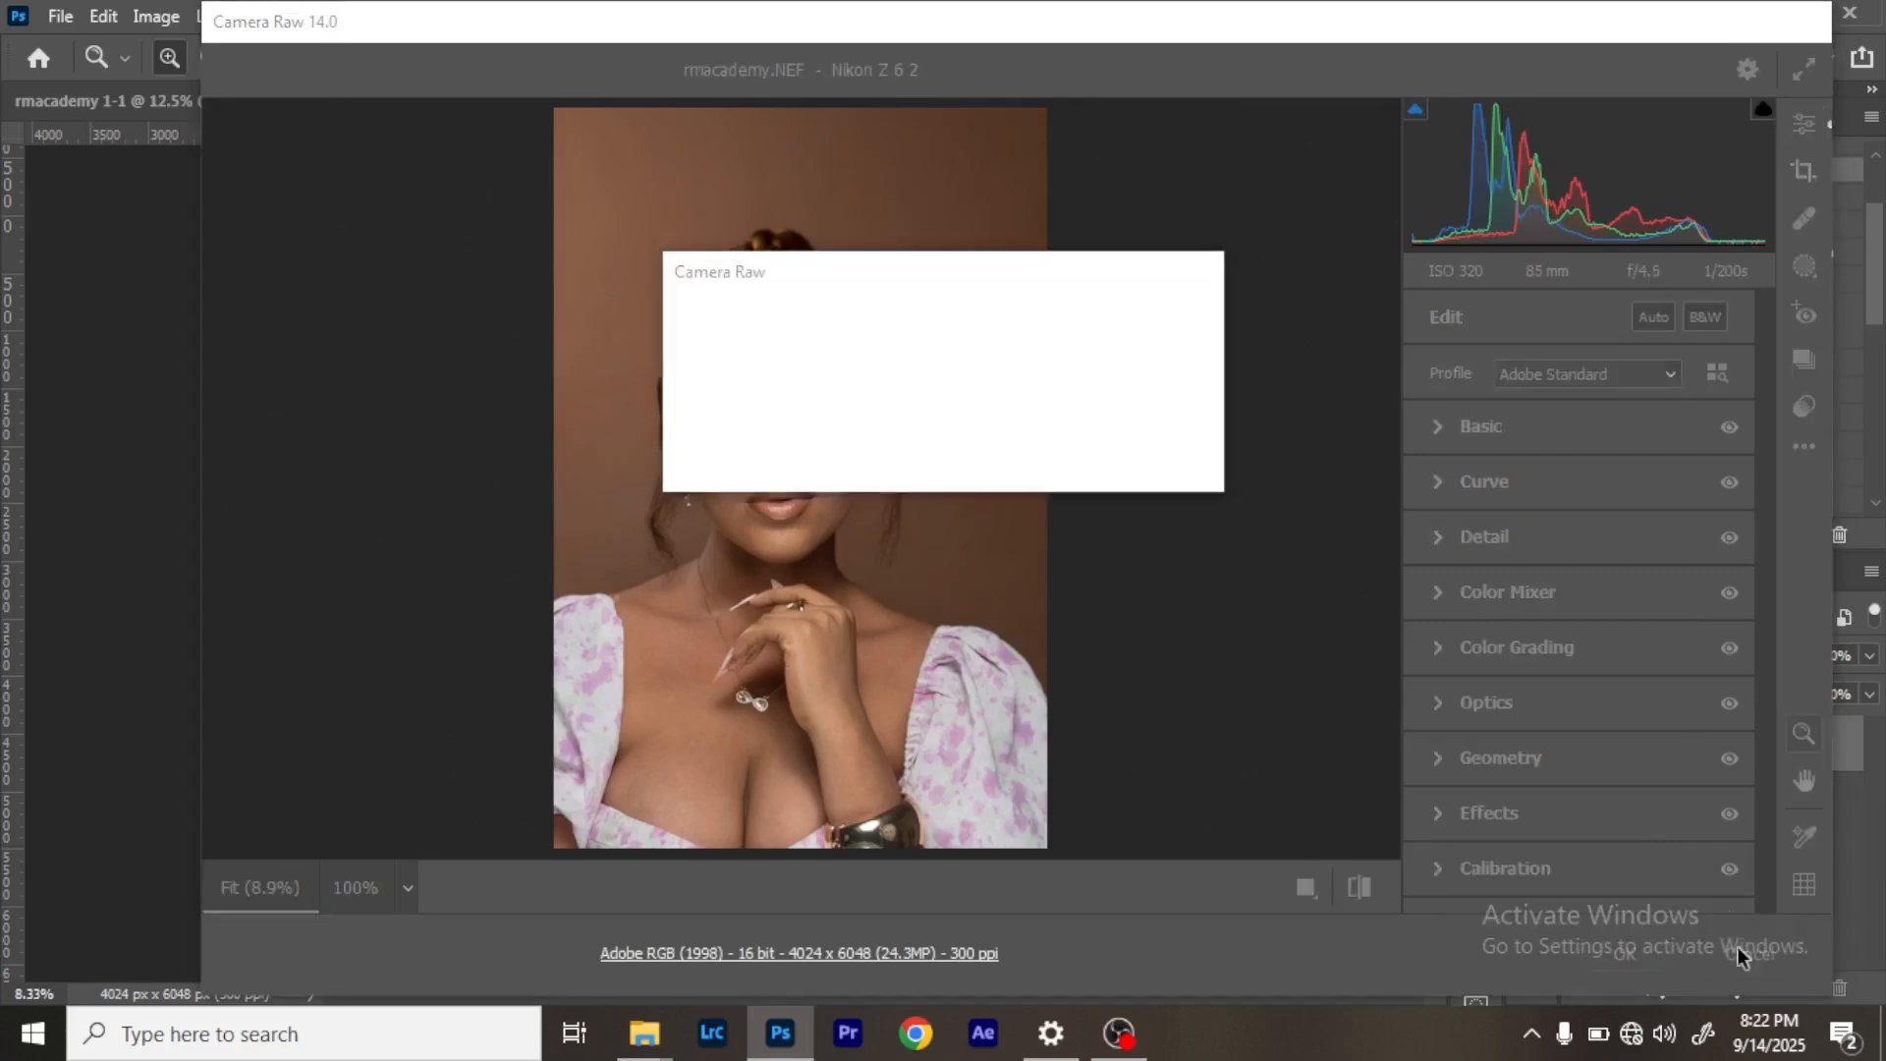
click(1047, 456)
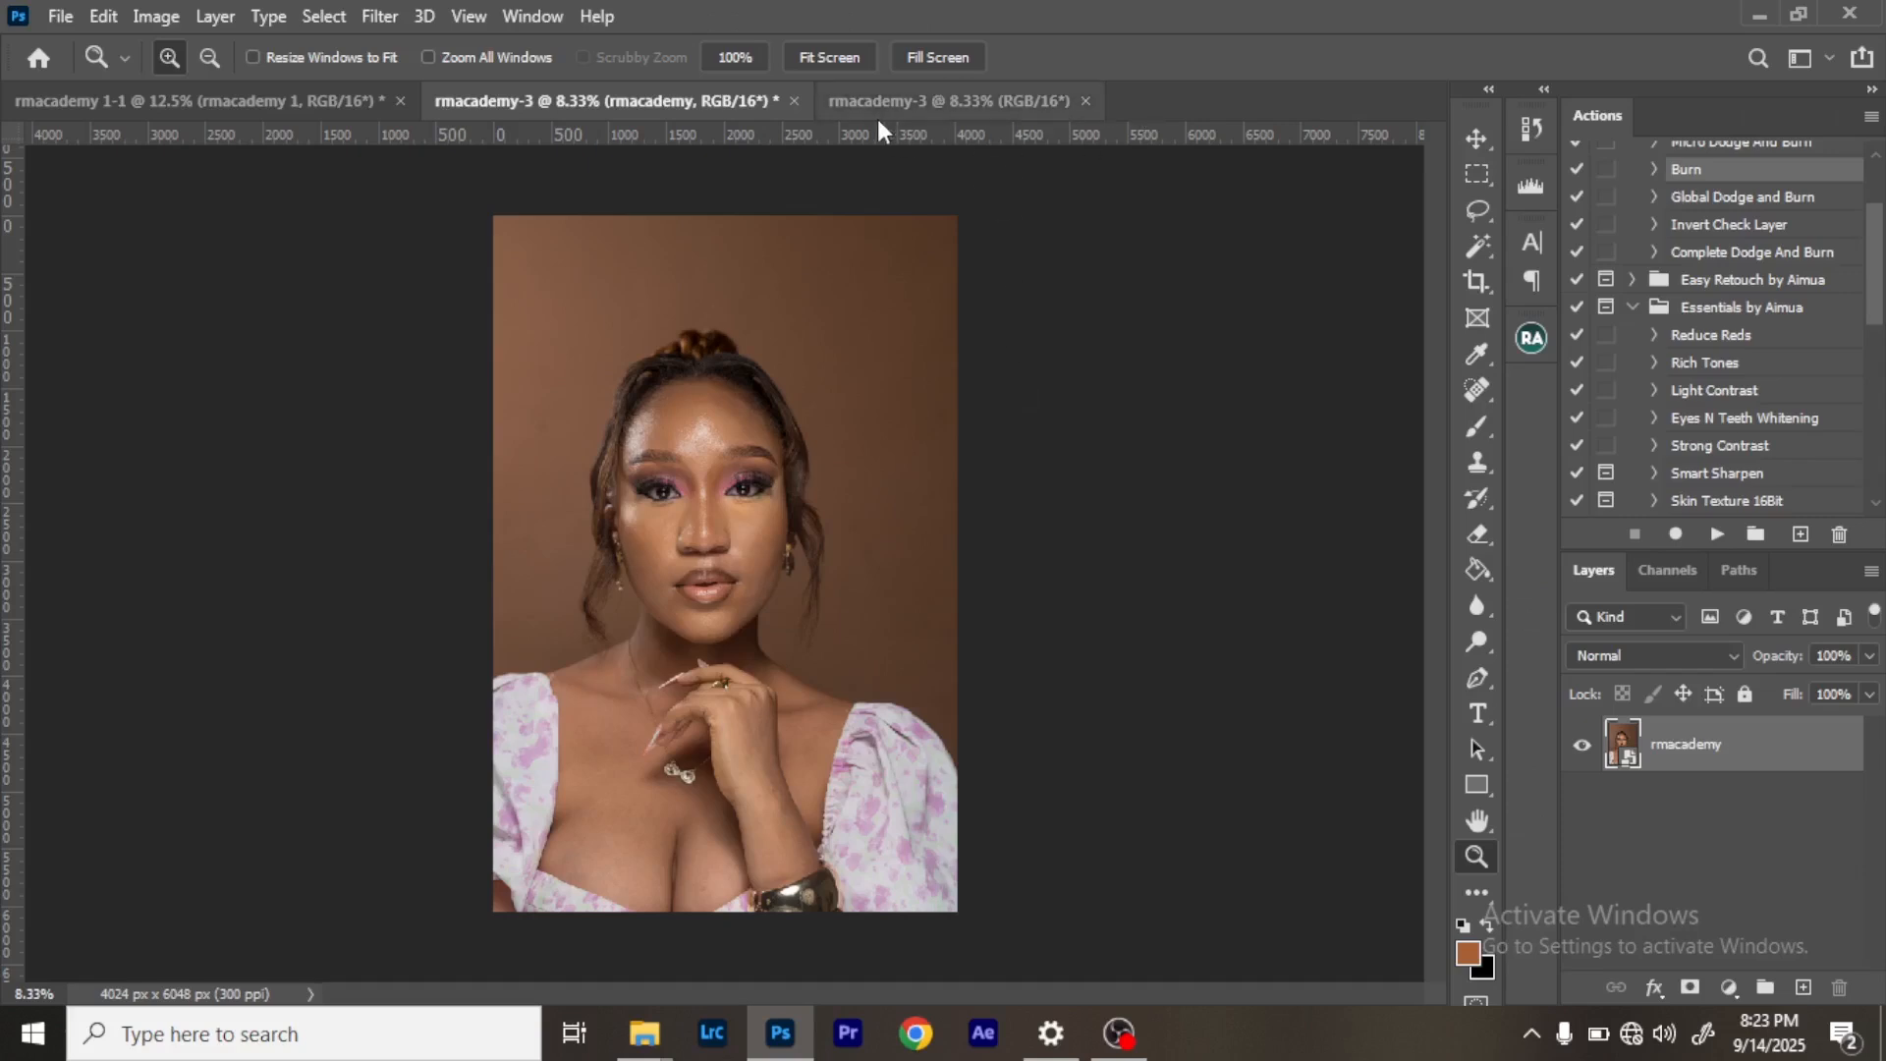
Close both rmacademy-3 documents without saving their changes.
click(794, 102)
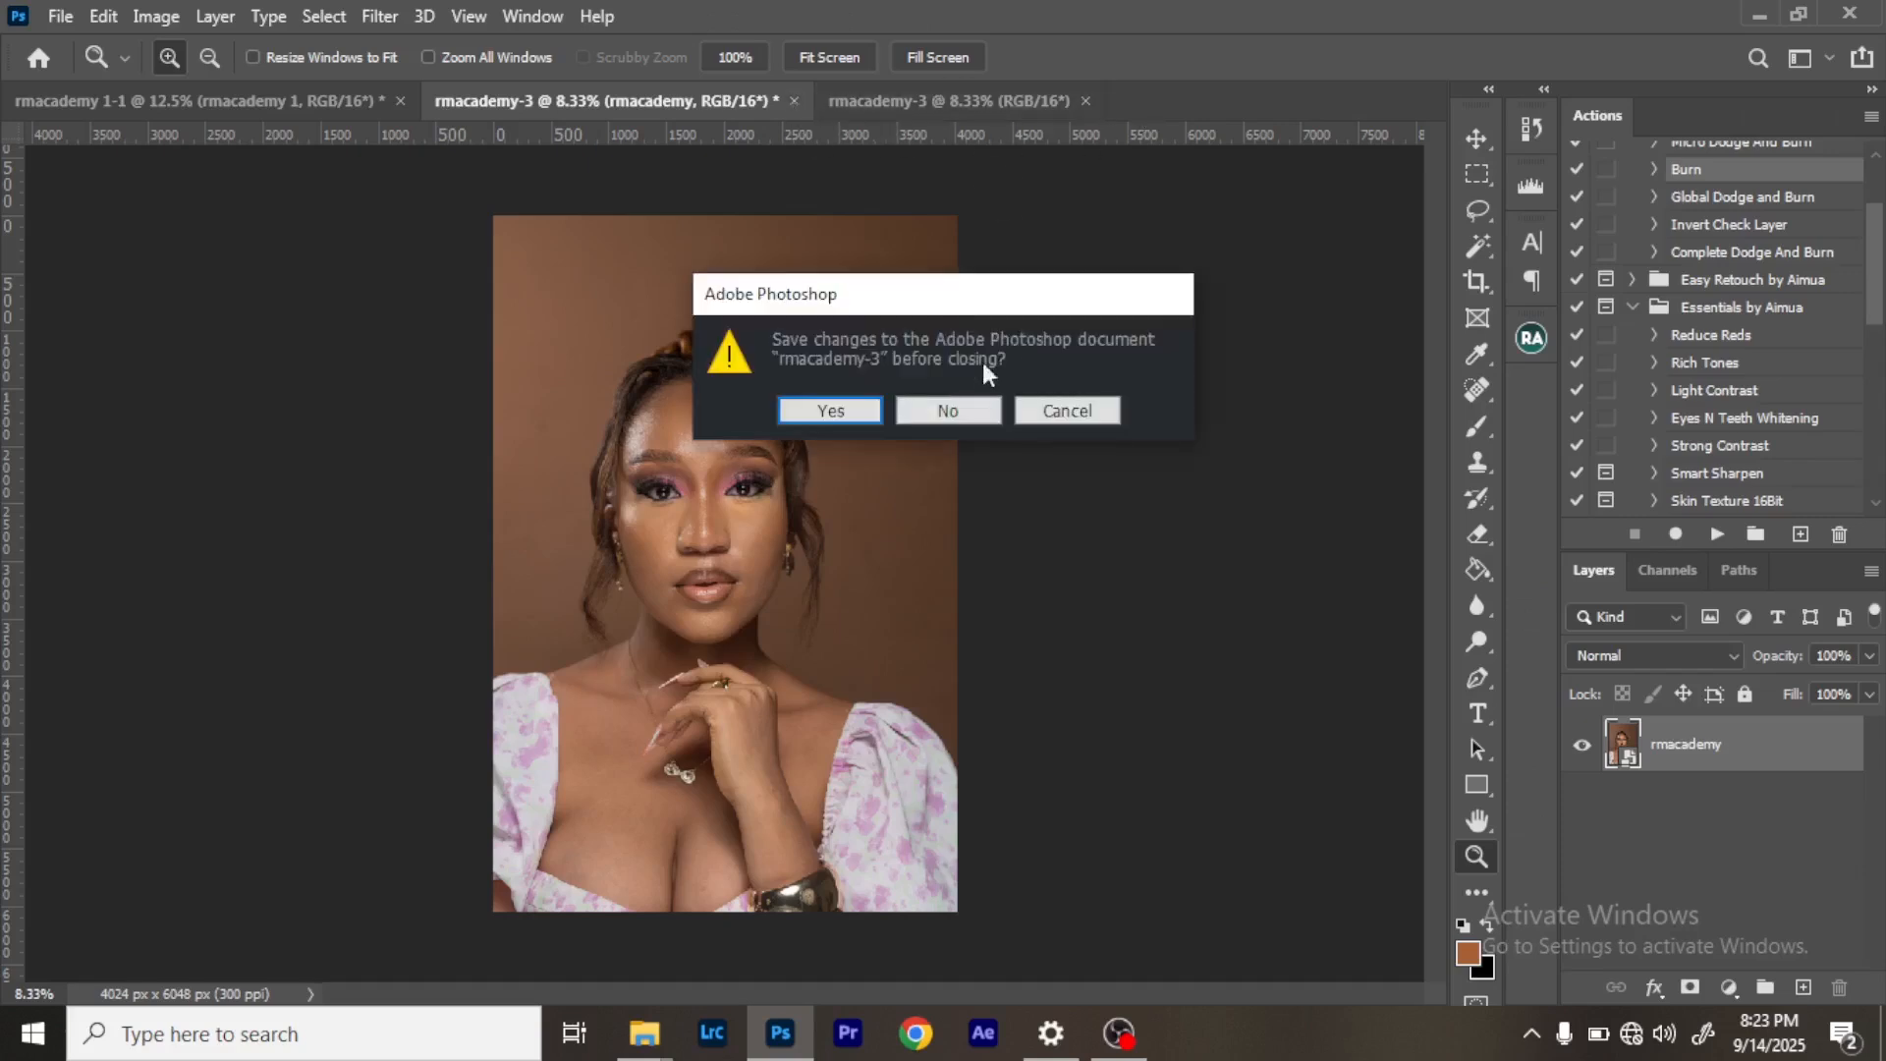
click(957, 409)
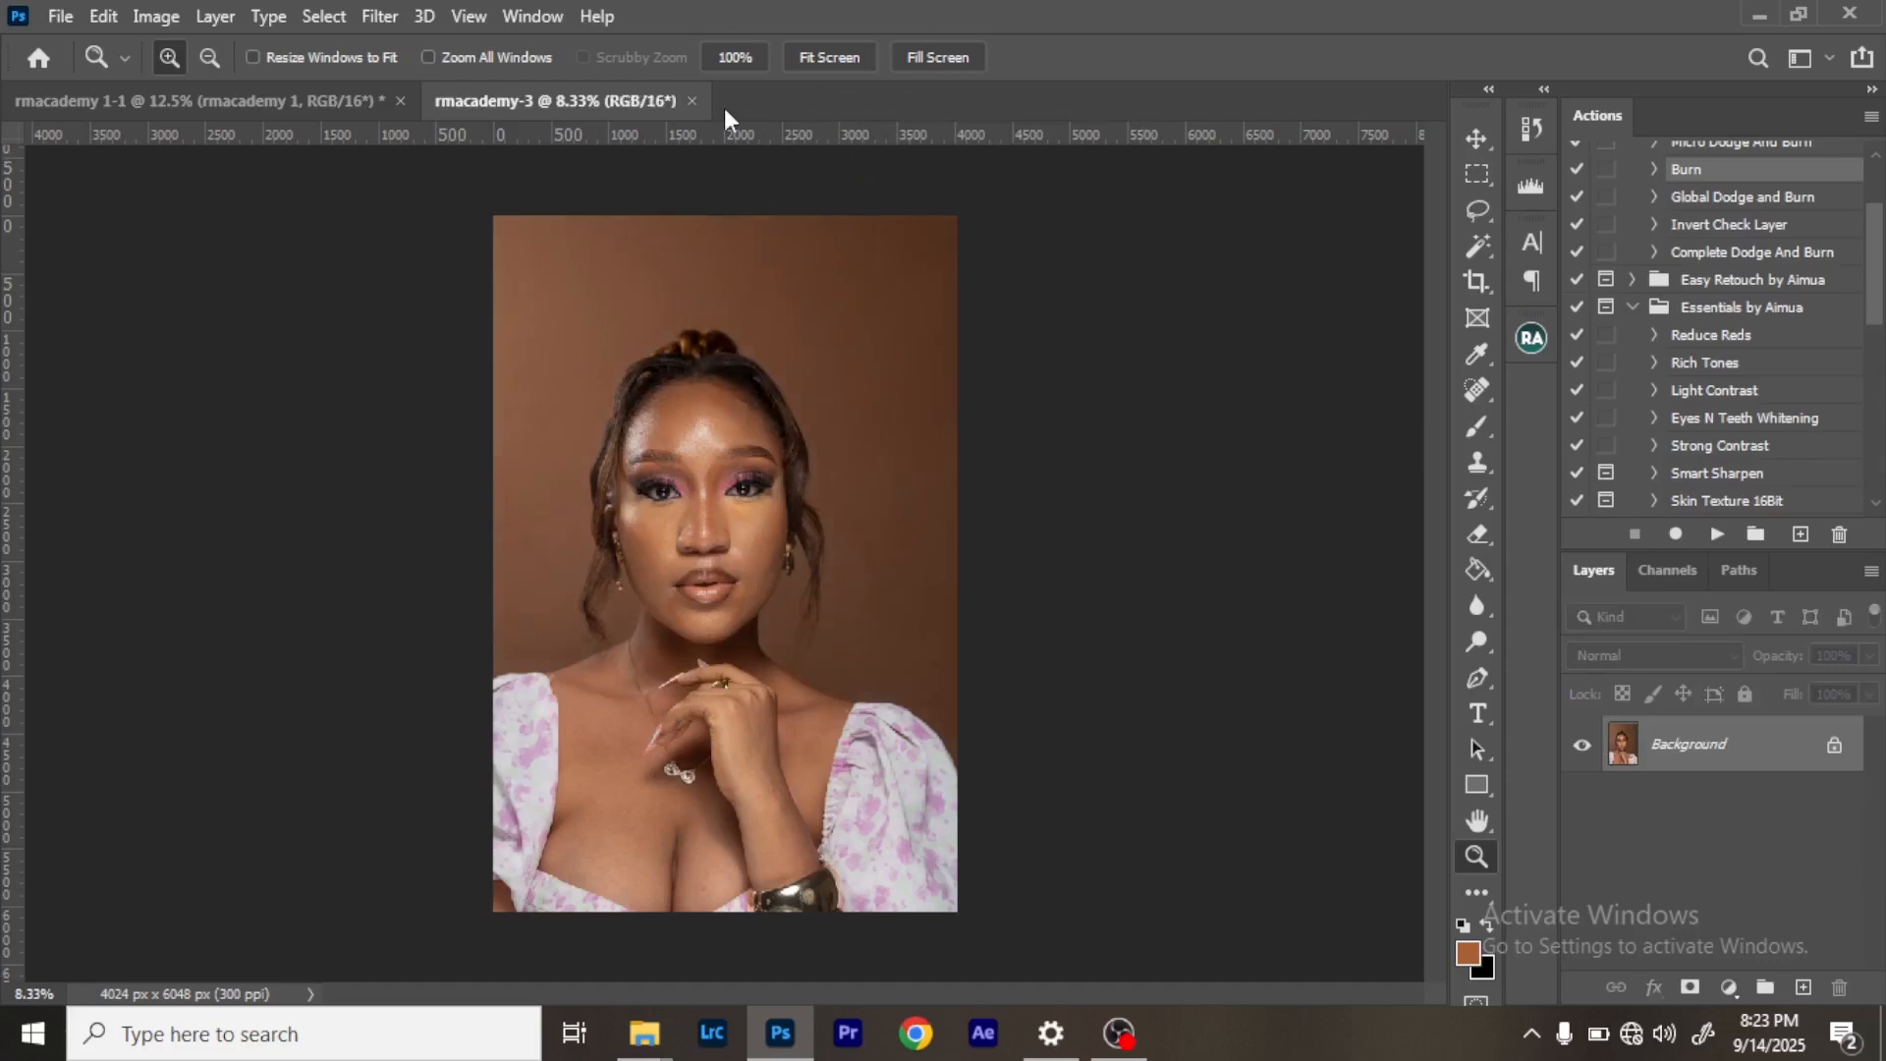
click(690, 102)
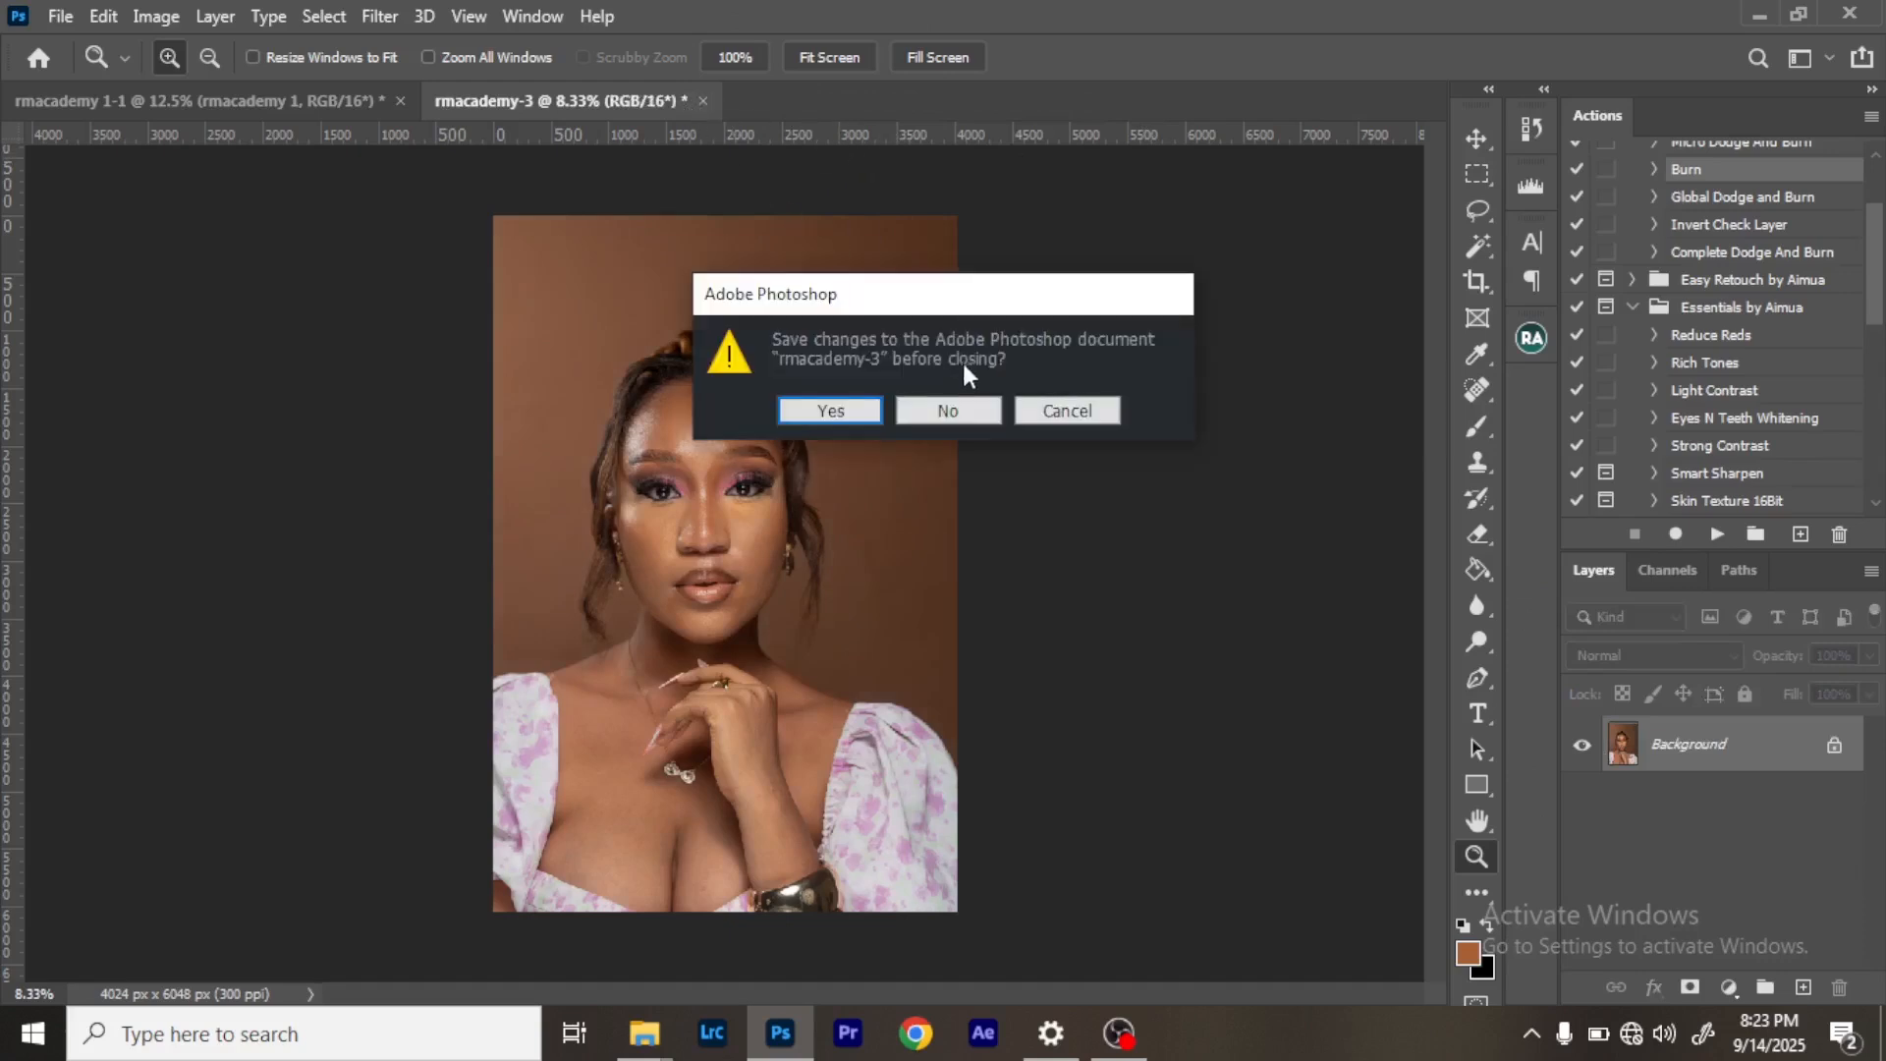
click(1068, 411)
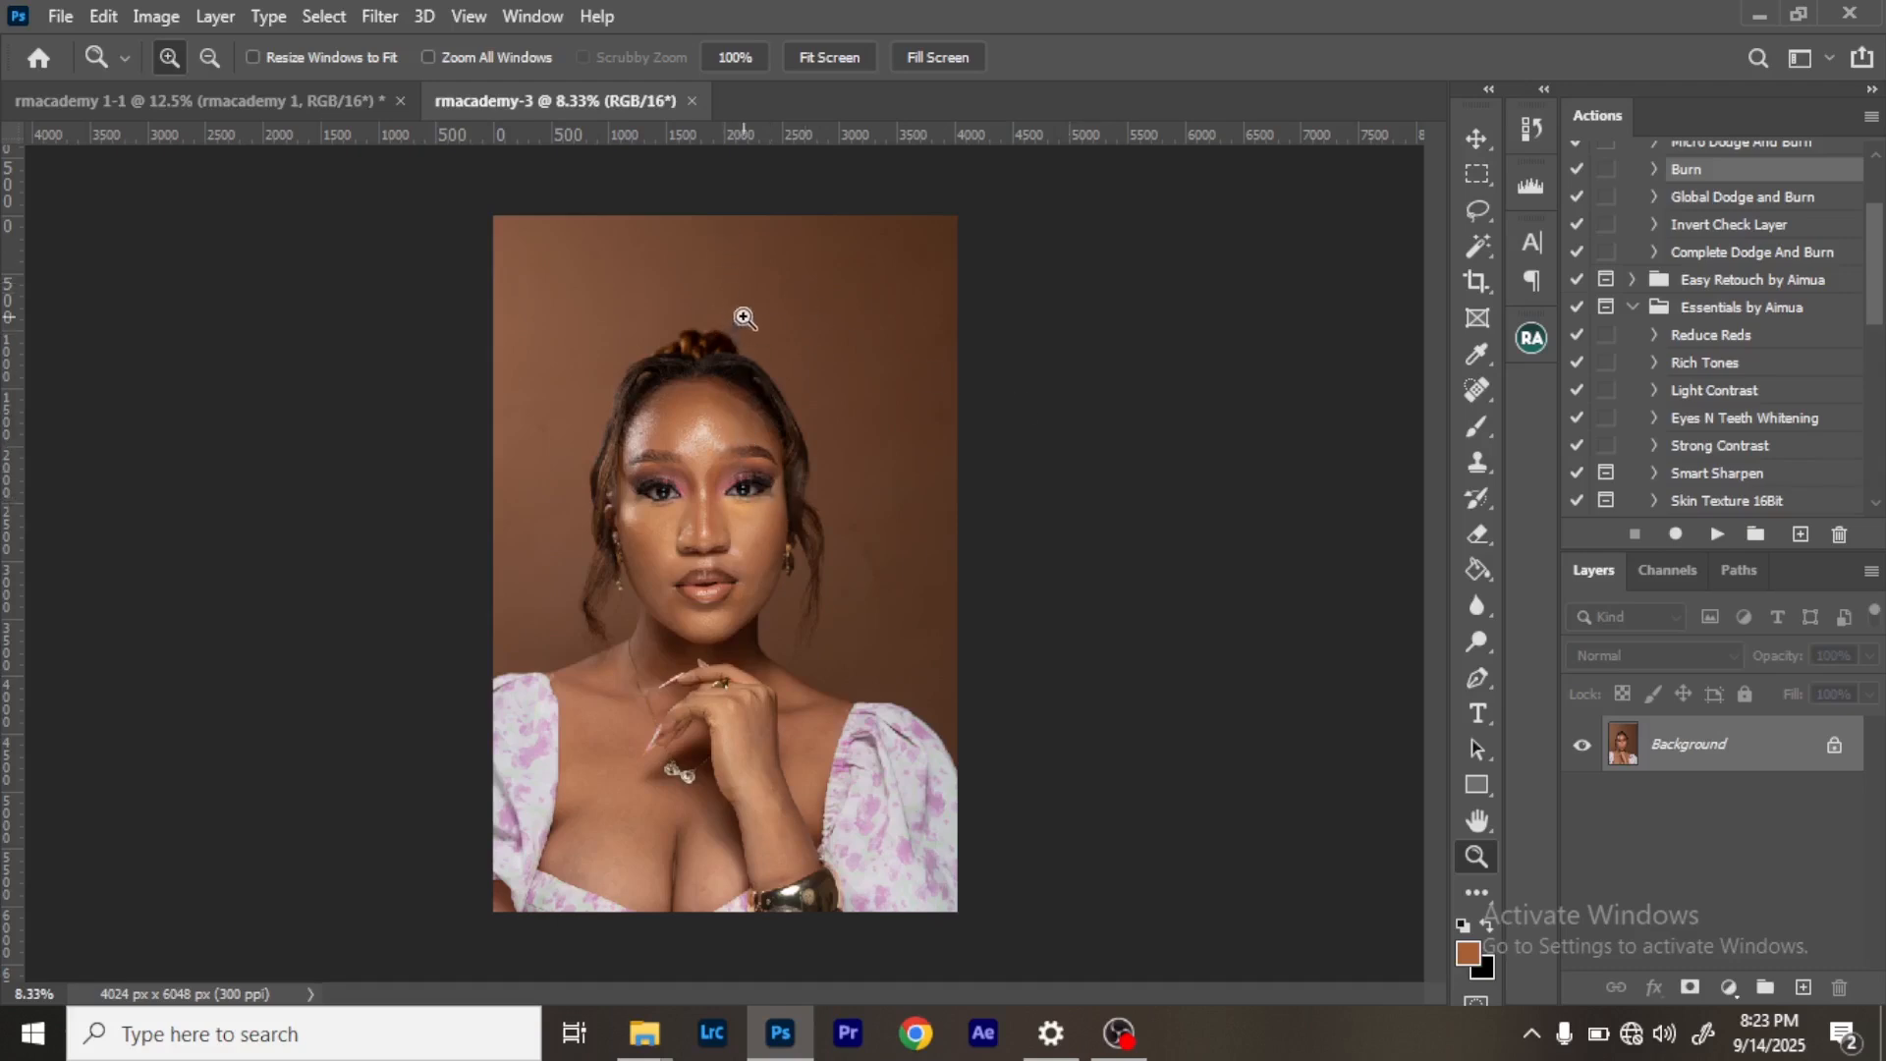
click(694, 101)
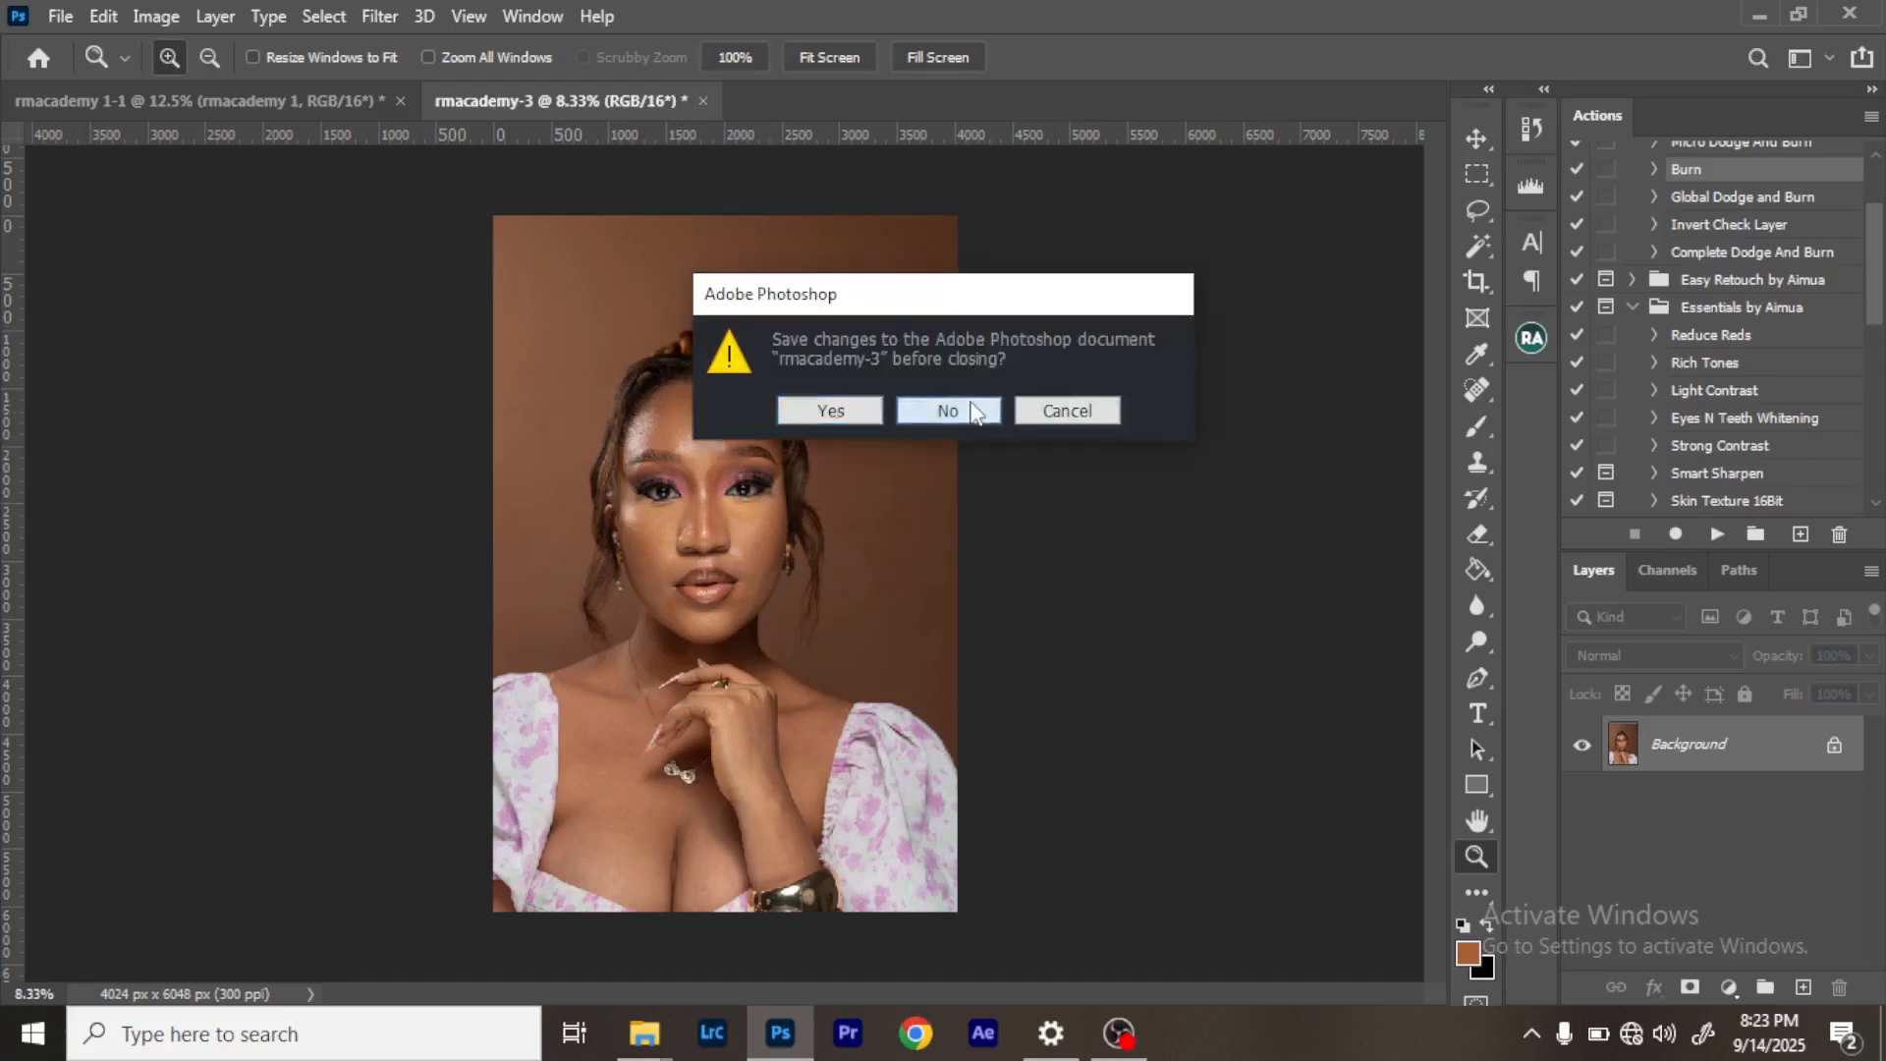
click(948, 411)
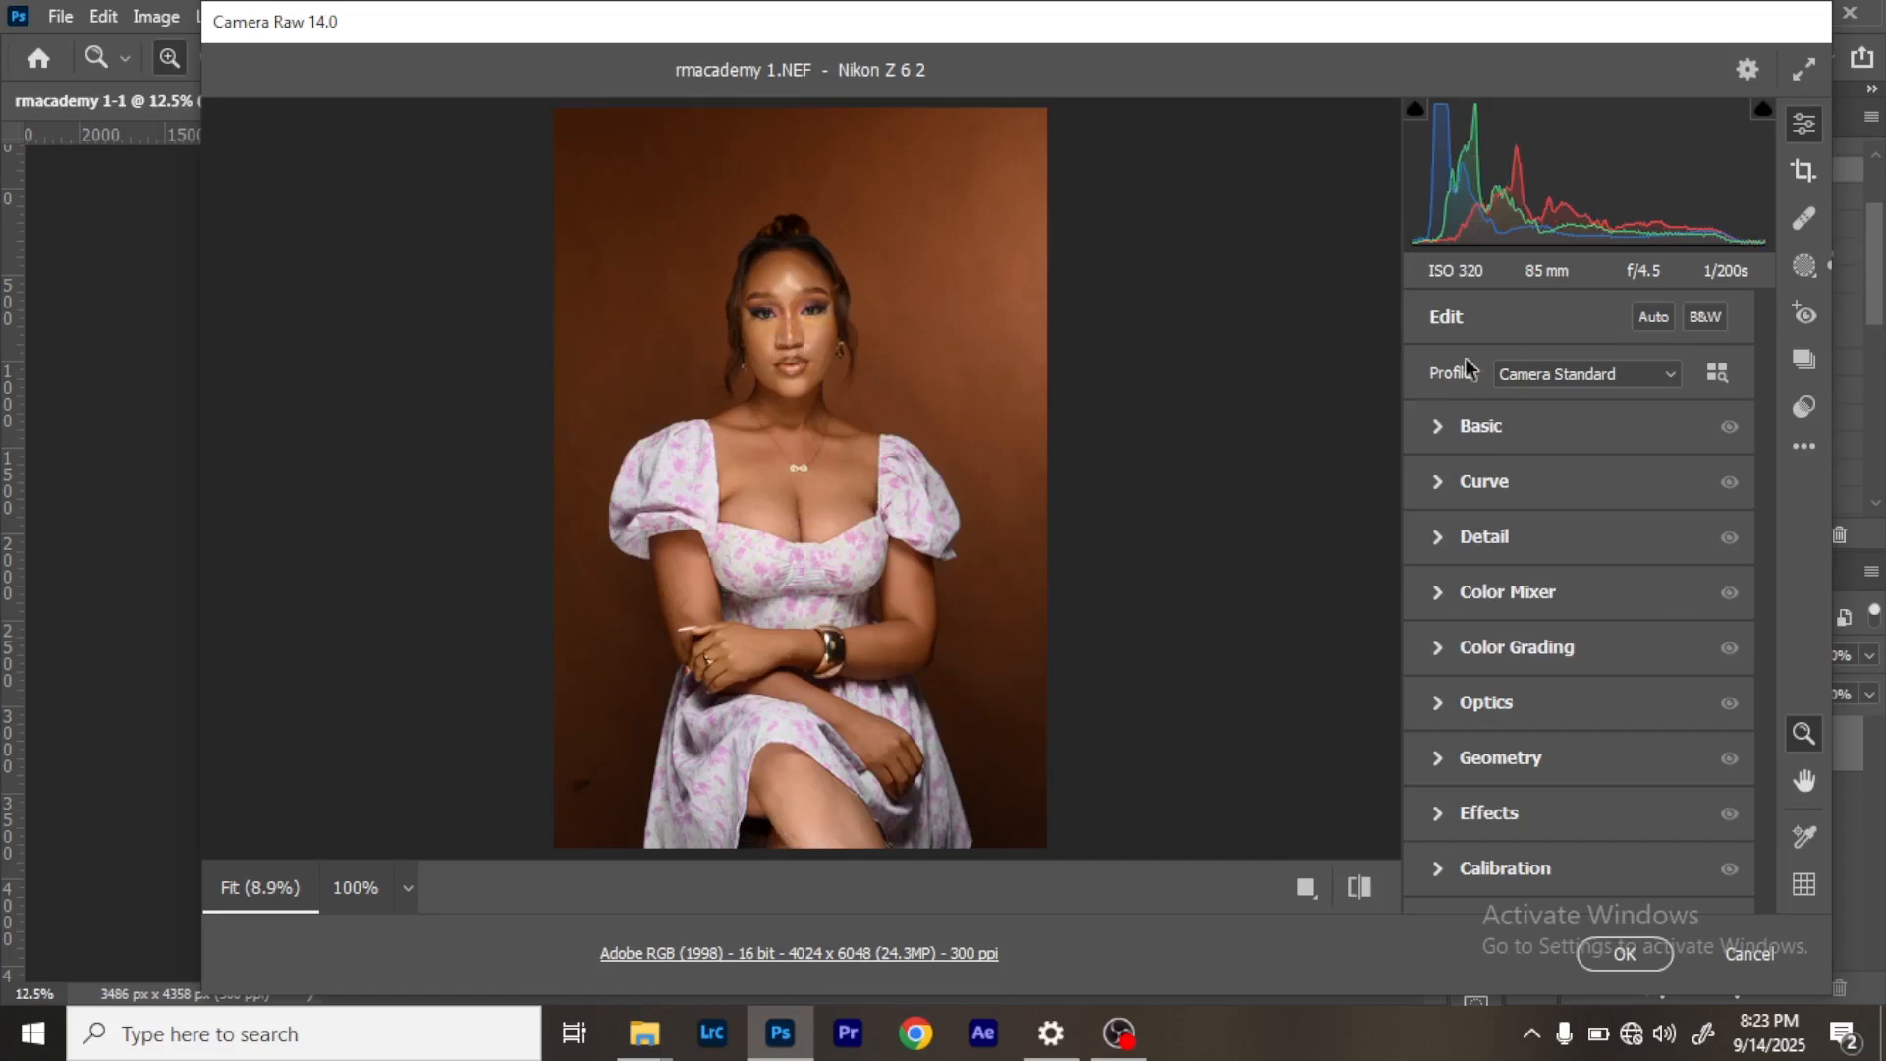
Set the rmacademy 1.NEF photo's camera profile to Adobe Color.
click(1576, 370)
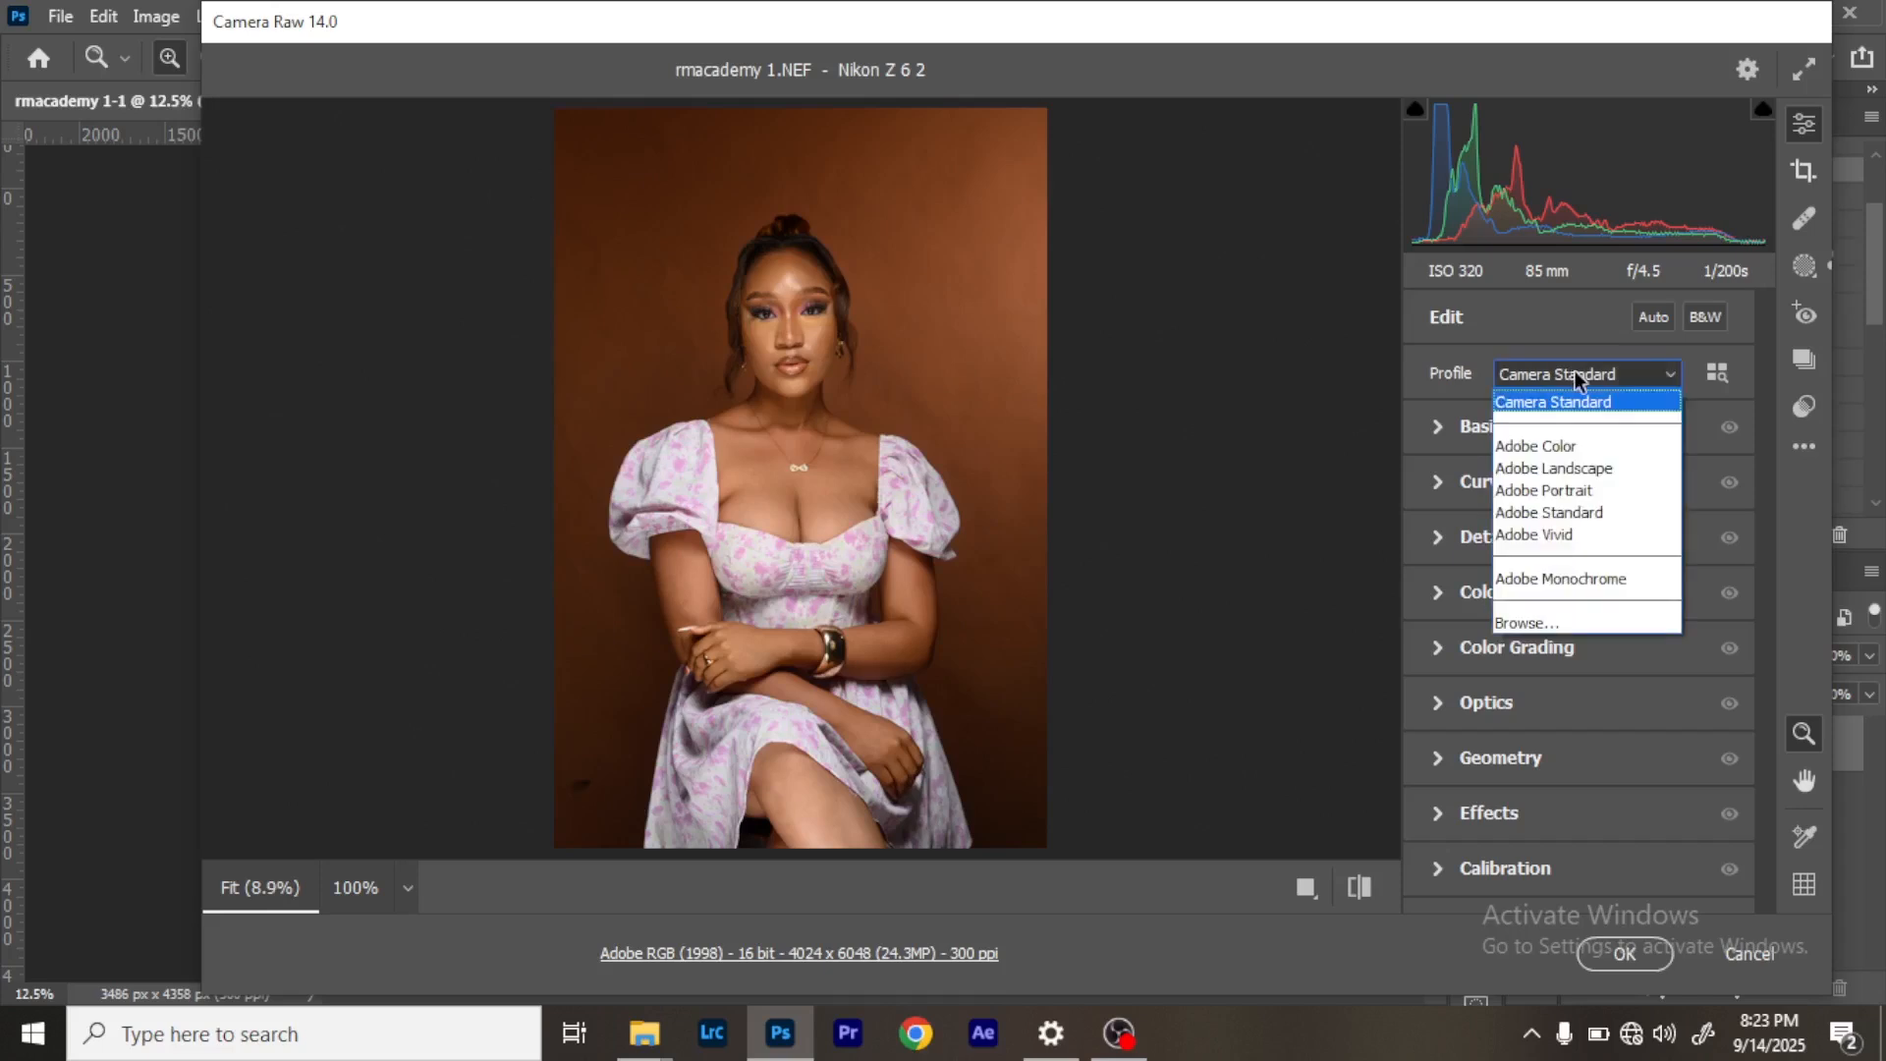
click(1576, 444)
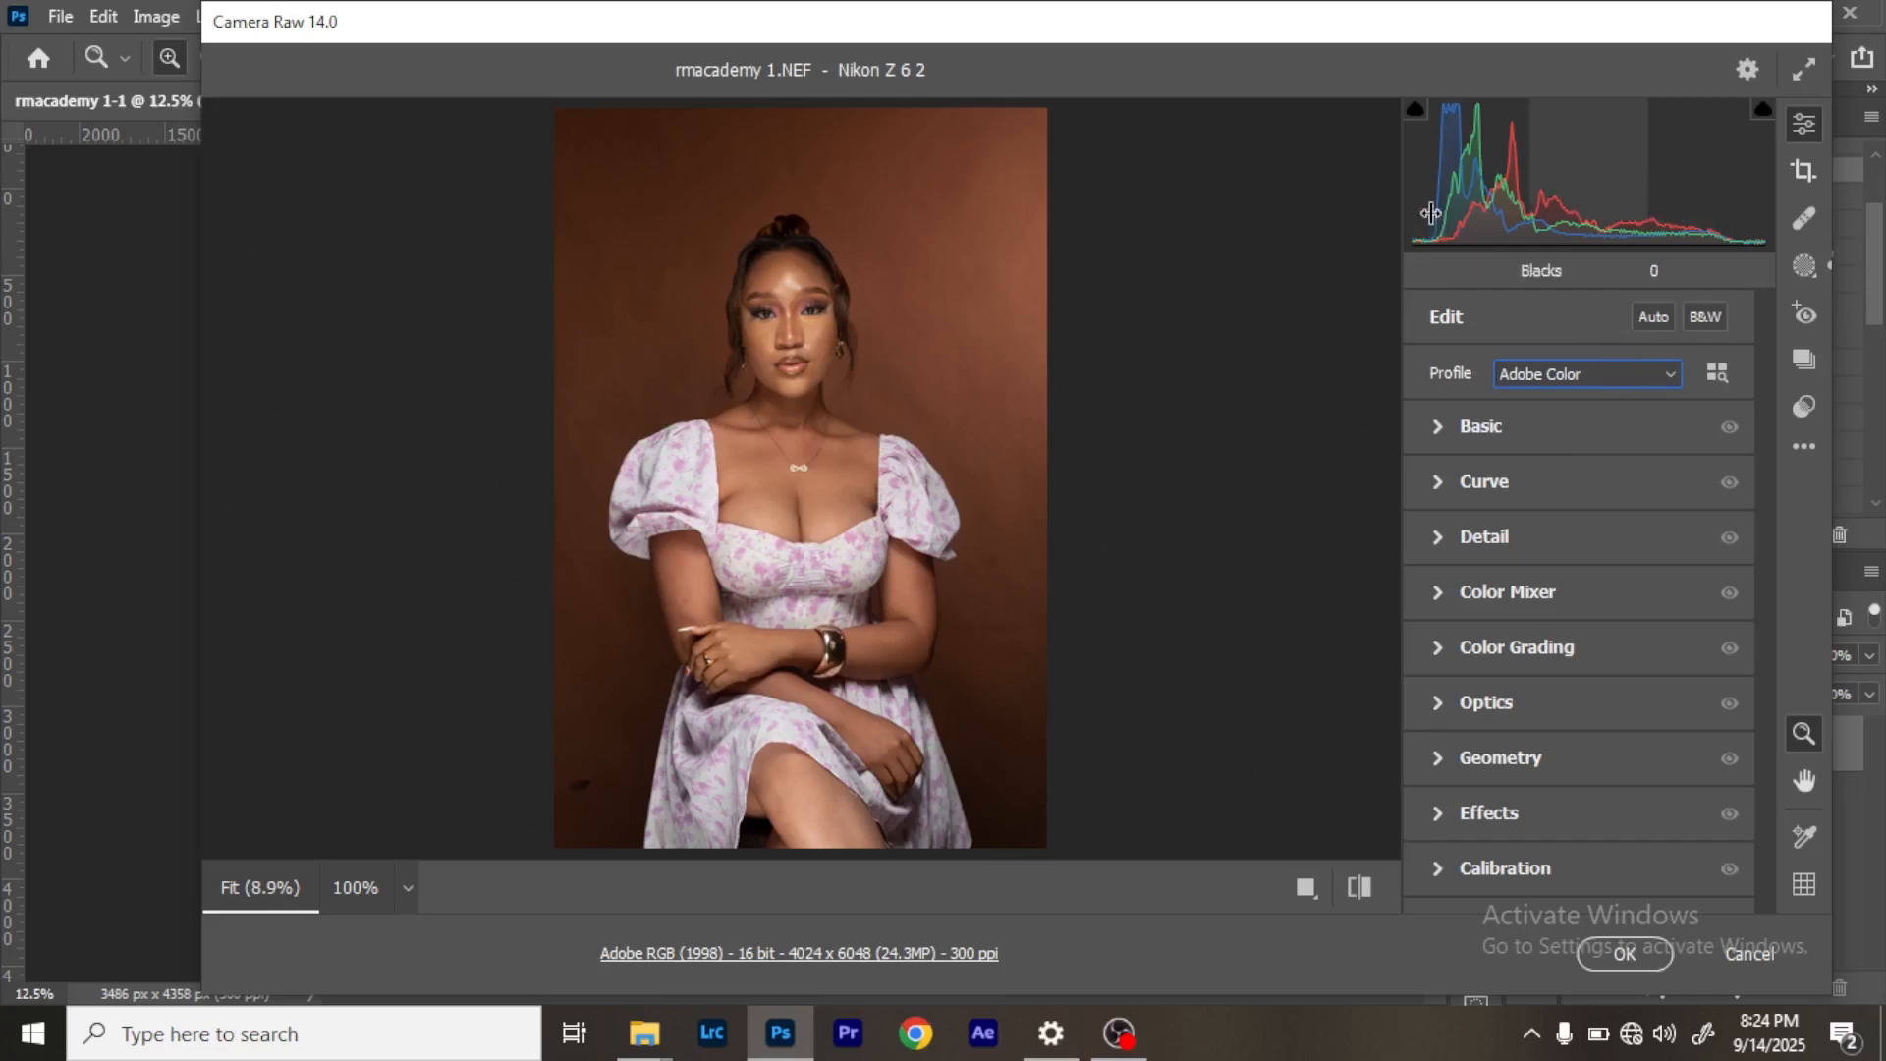
click(1596, 380)
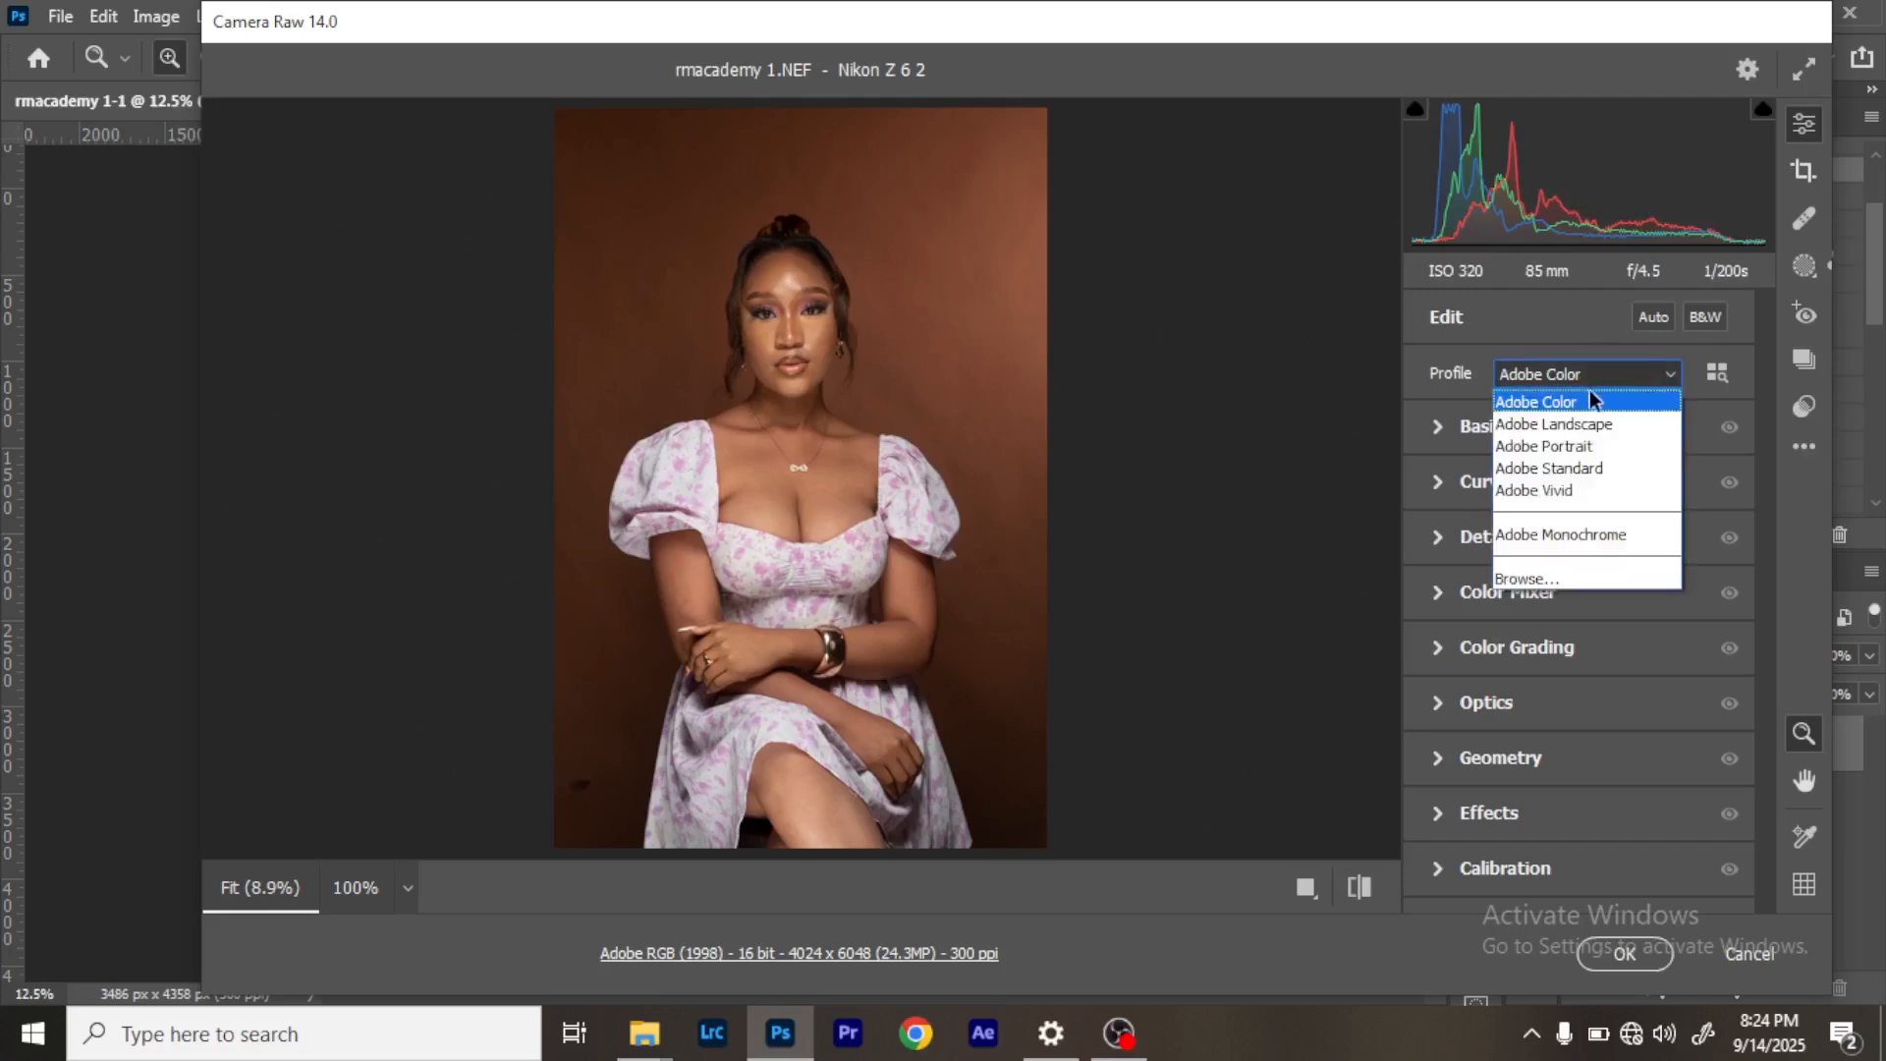
click(1580, 401)
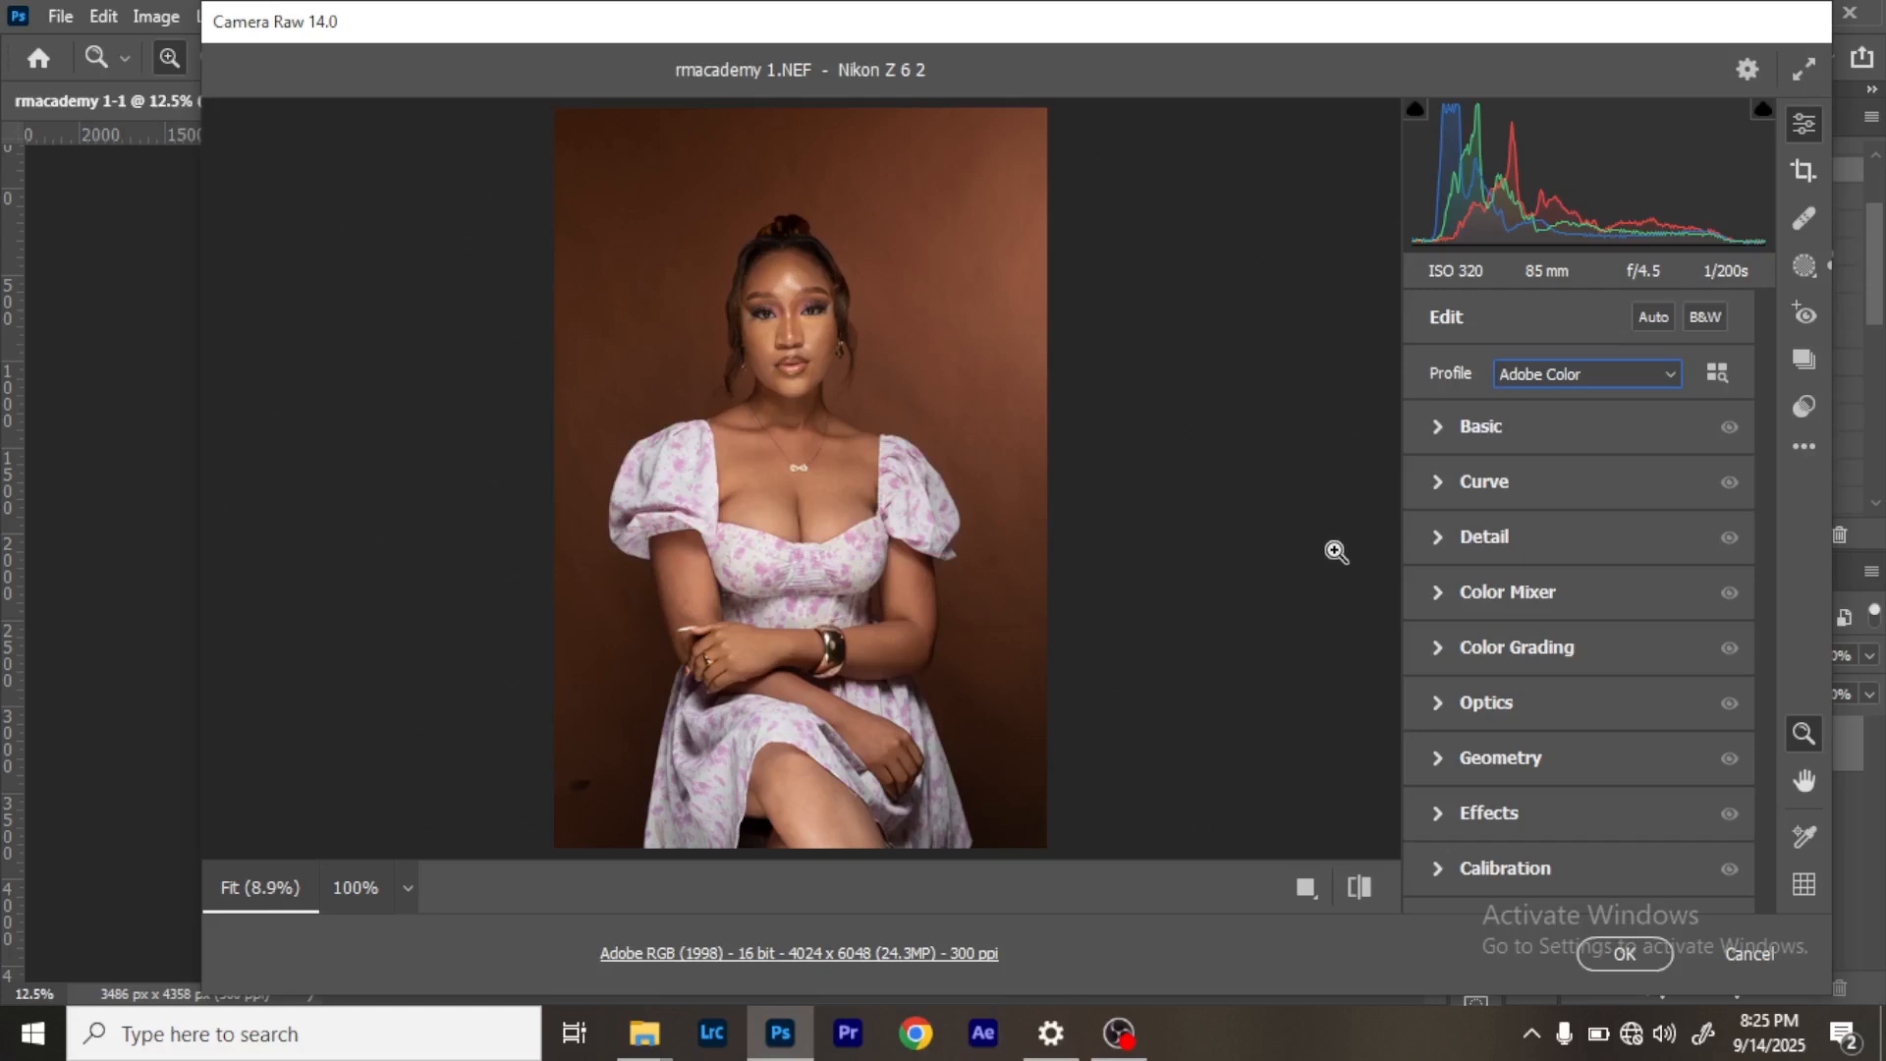
Compare the Adobe Color, Adobe Landscape, Adobe Portrait and Adobe Standard profiles on the photo, ending with Adobe Vivid selected.
click(1575, 370)
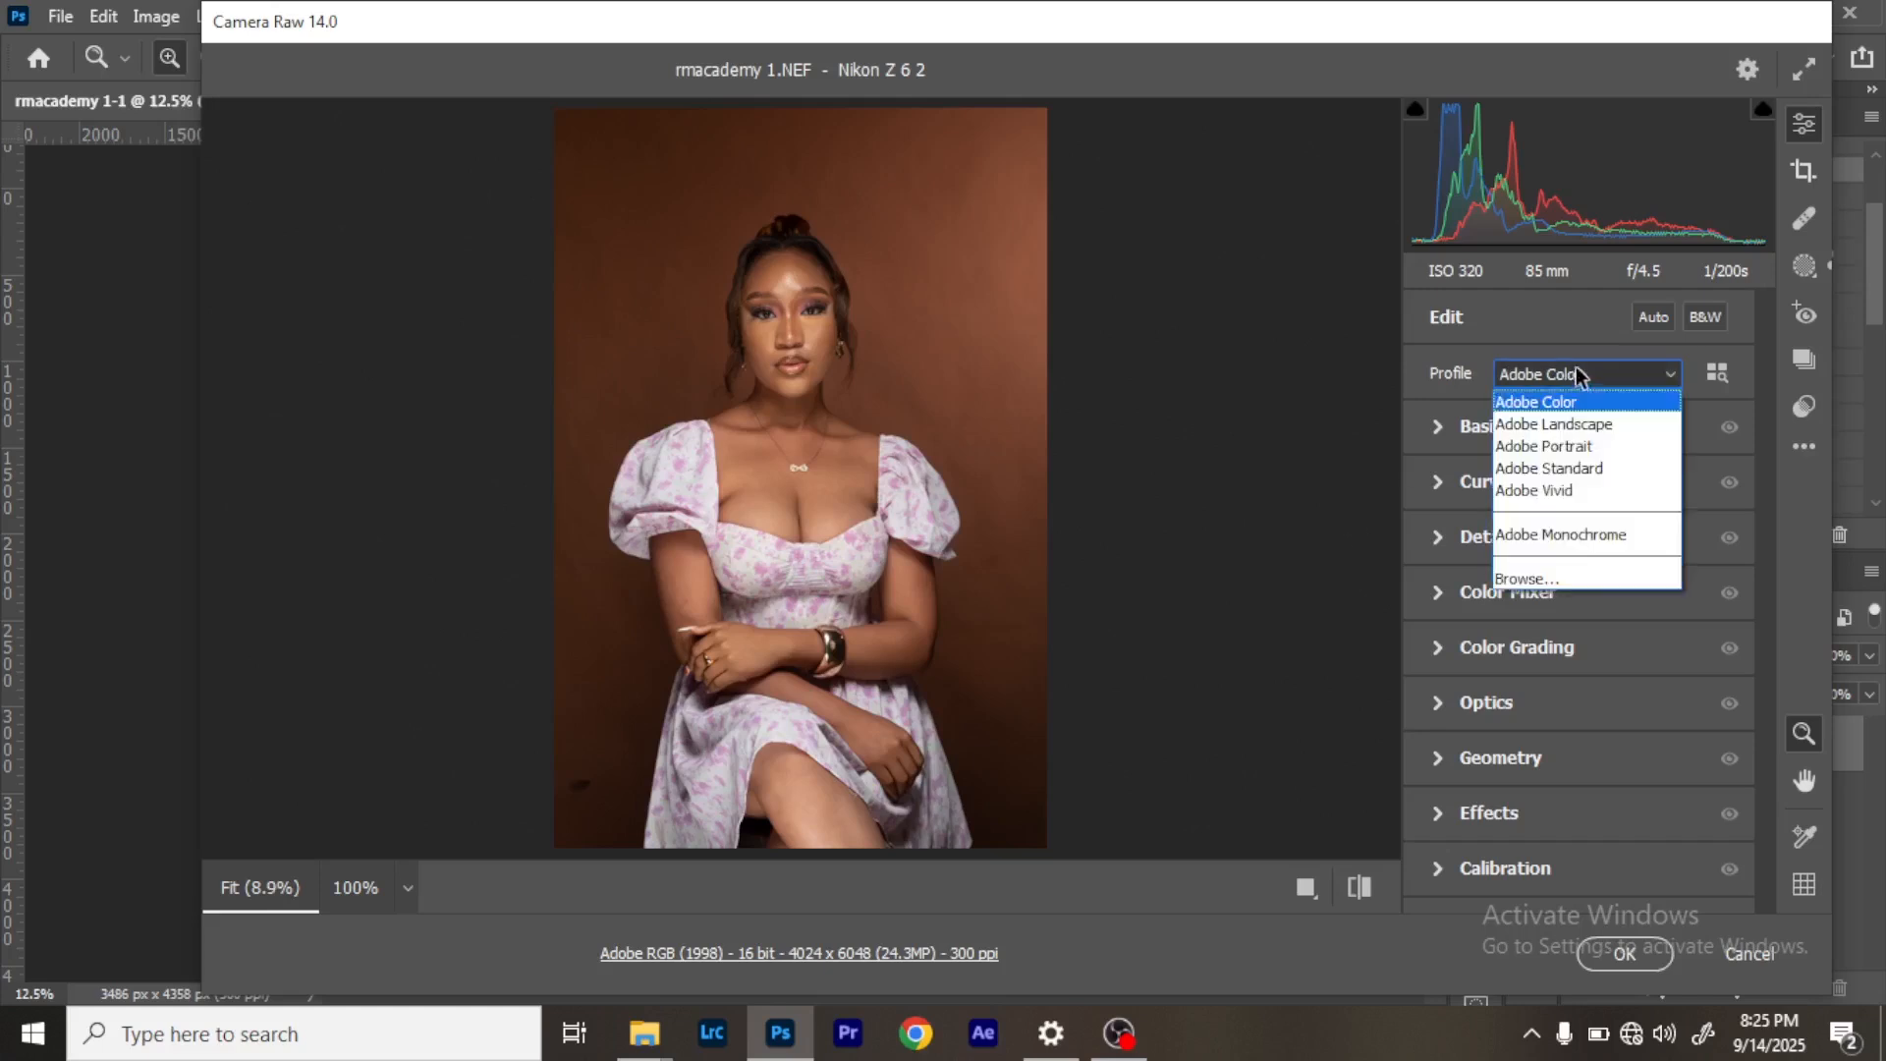
click(1590, 402)
click(1589, 383)
click(1594, 424)
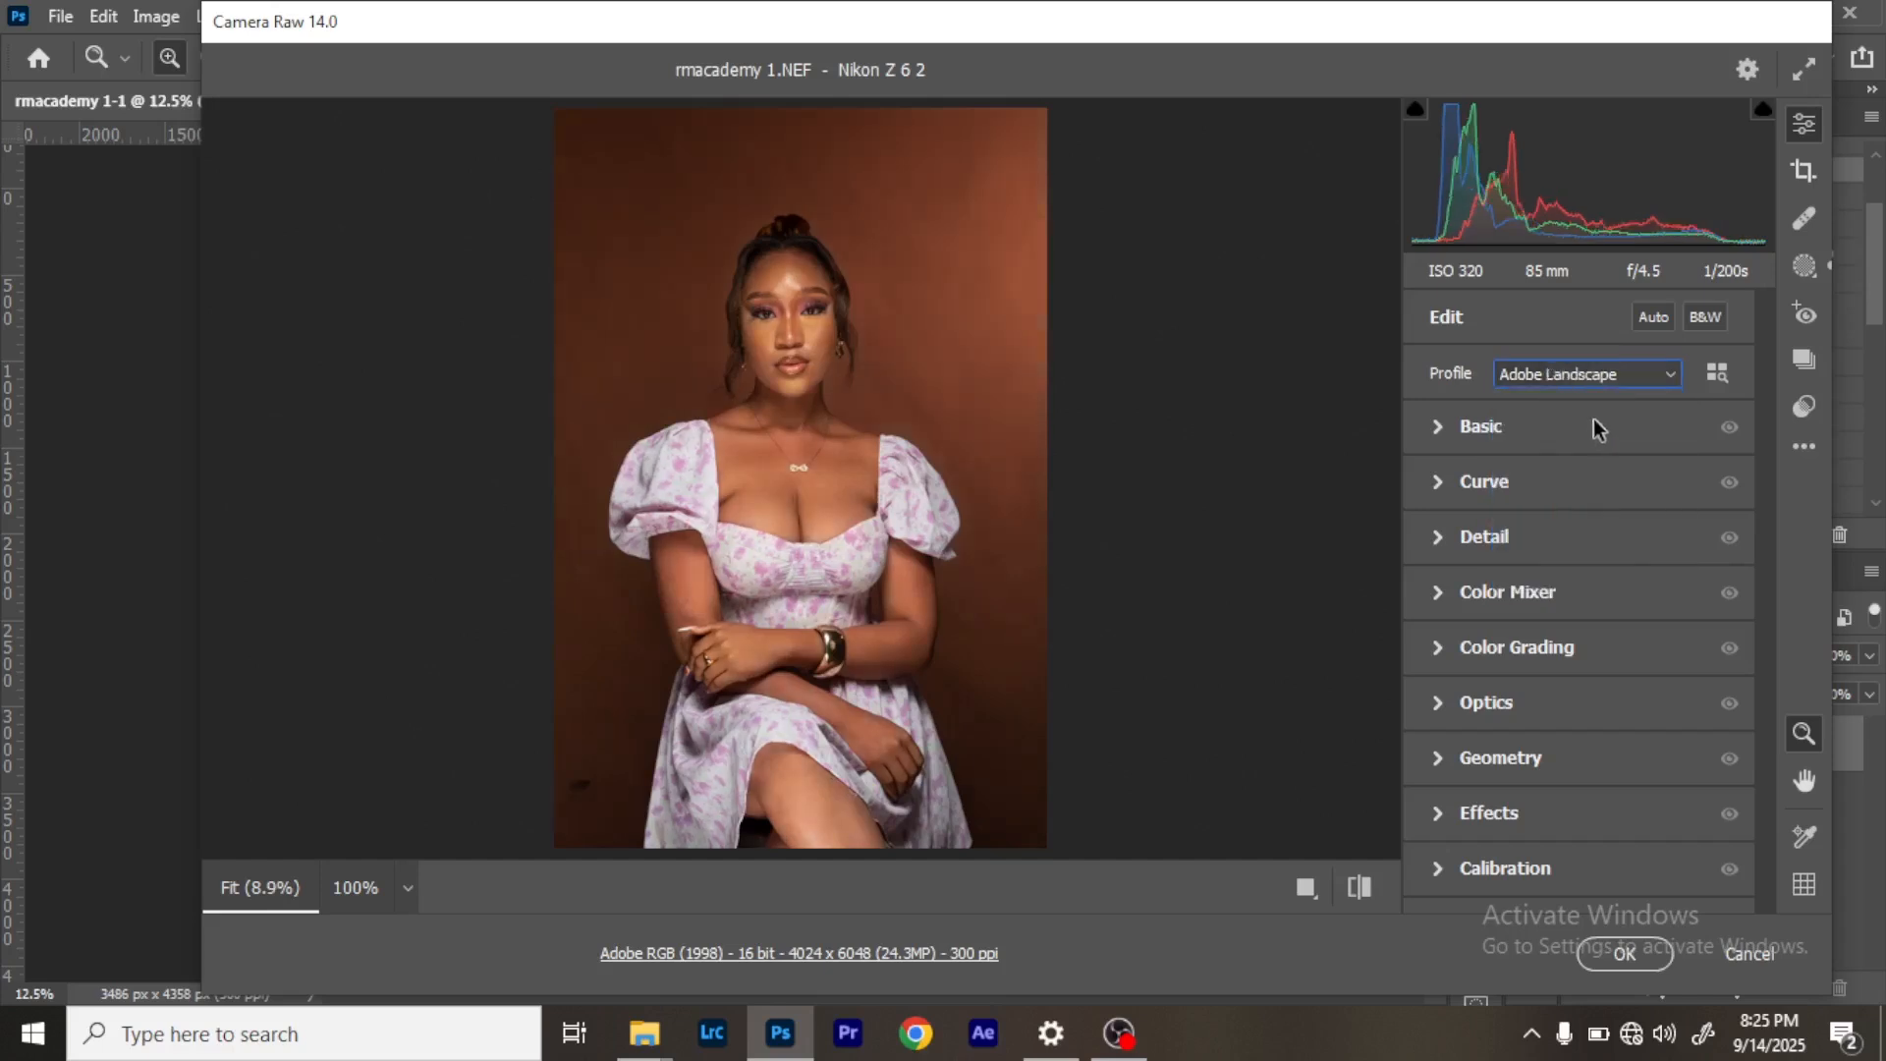
click(1595, 379)
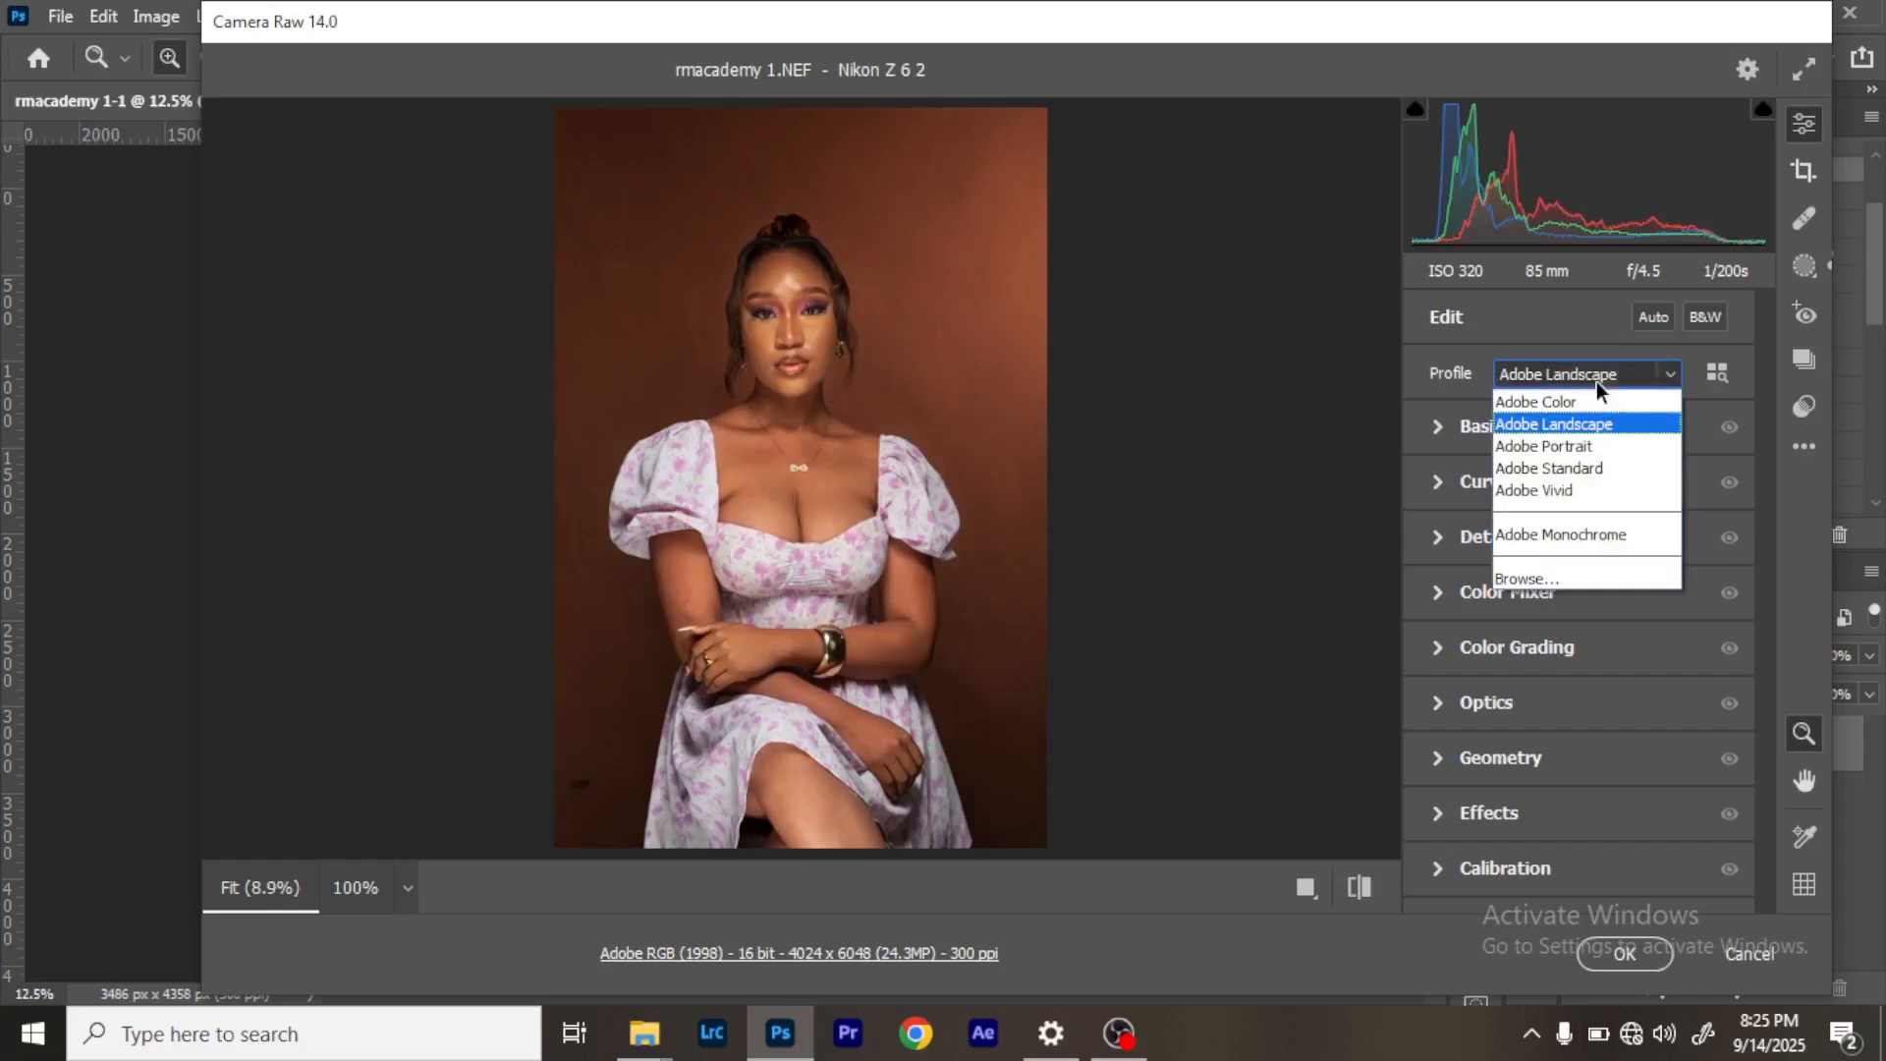
click(1595, 444)
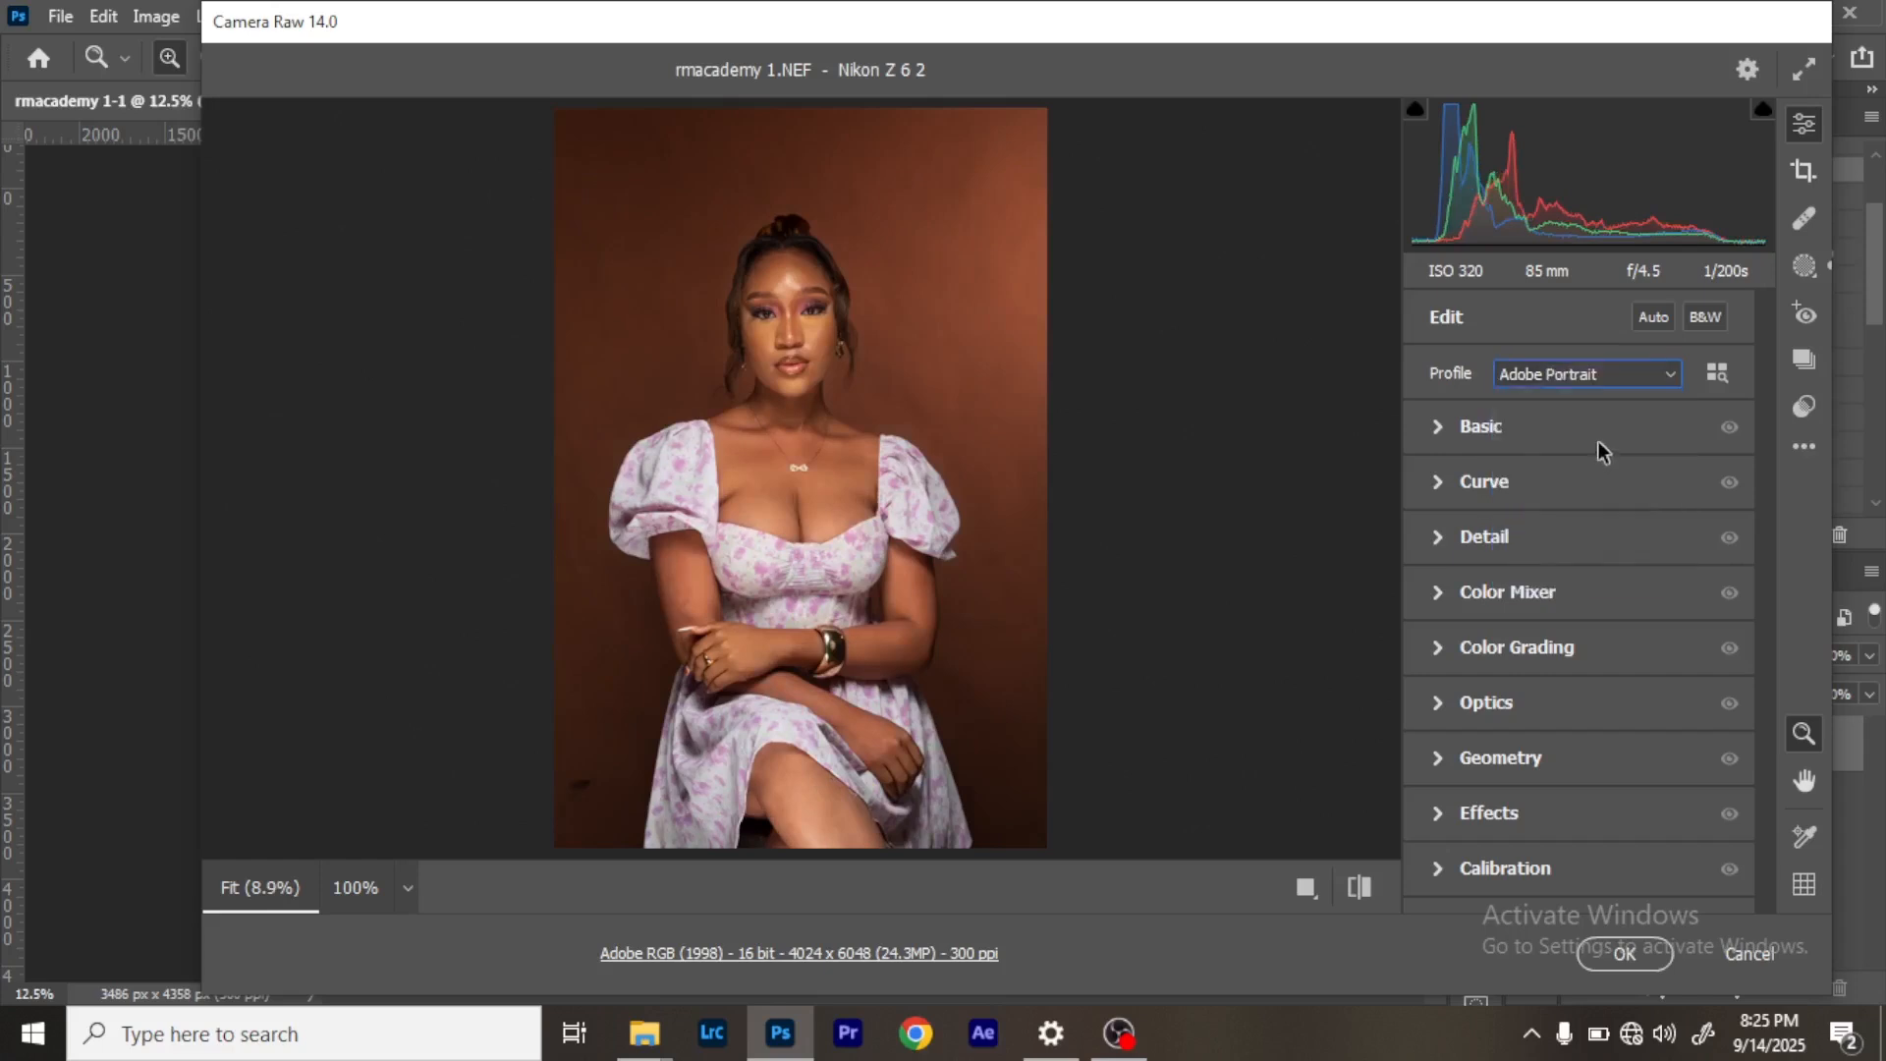
click(1587, 381)
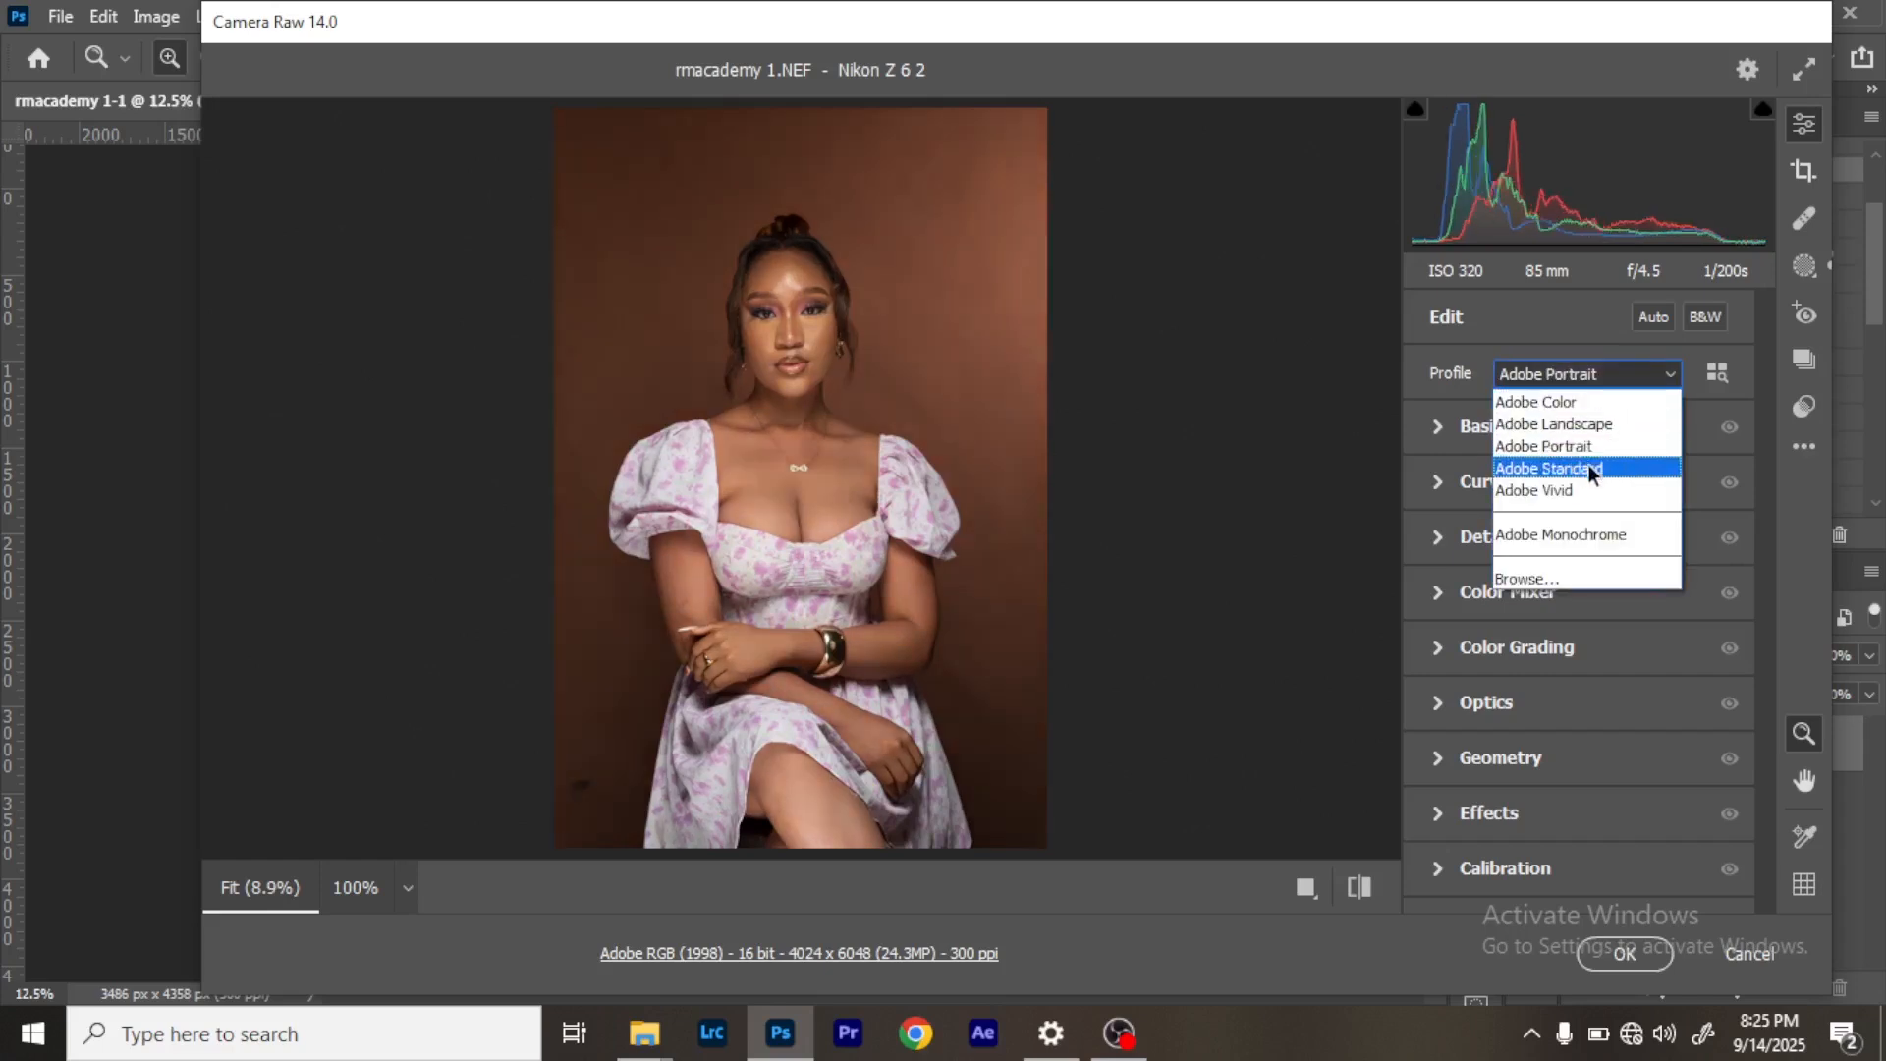
click(1587, 464)
click(1580, 381)
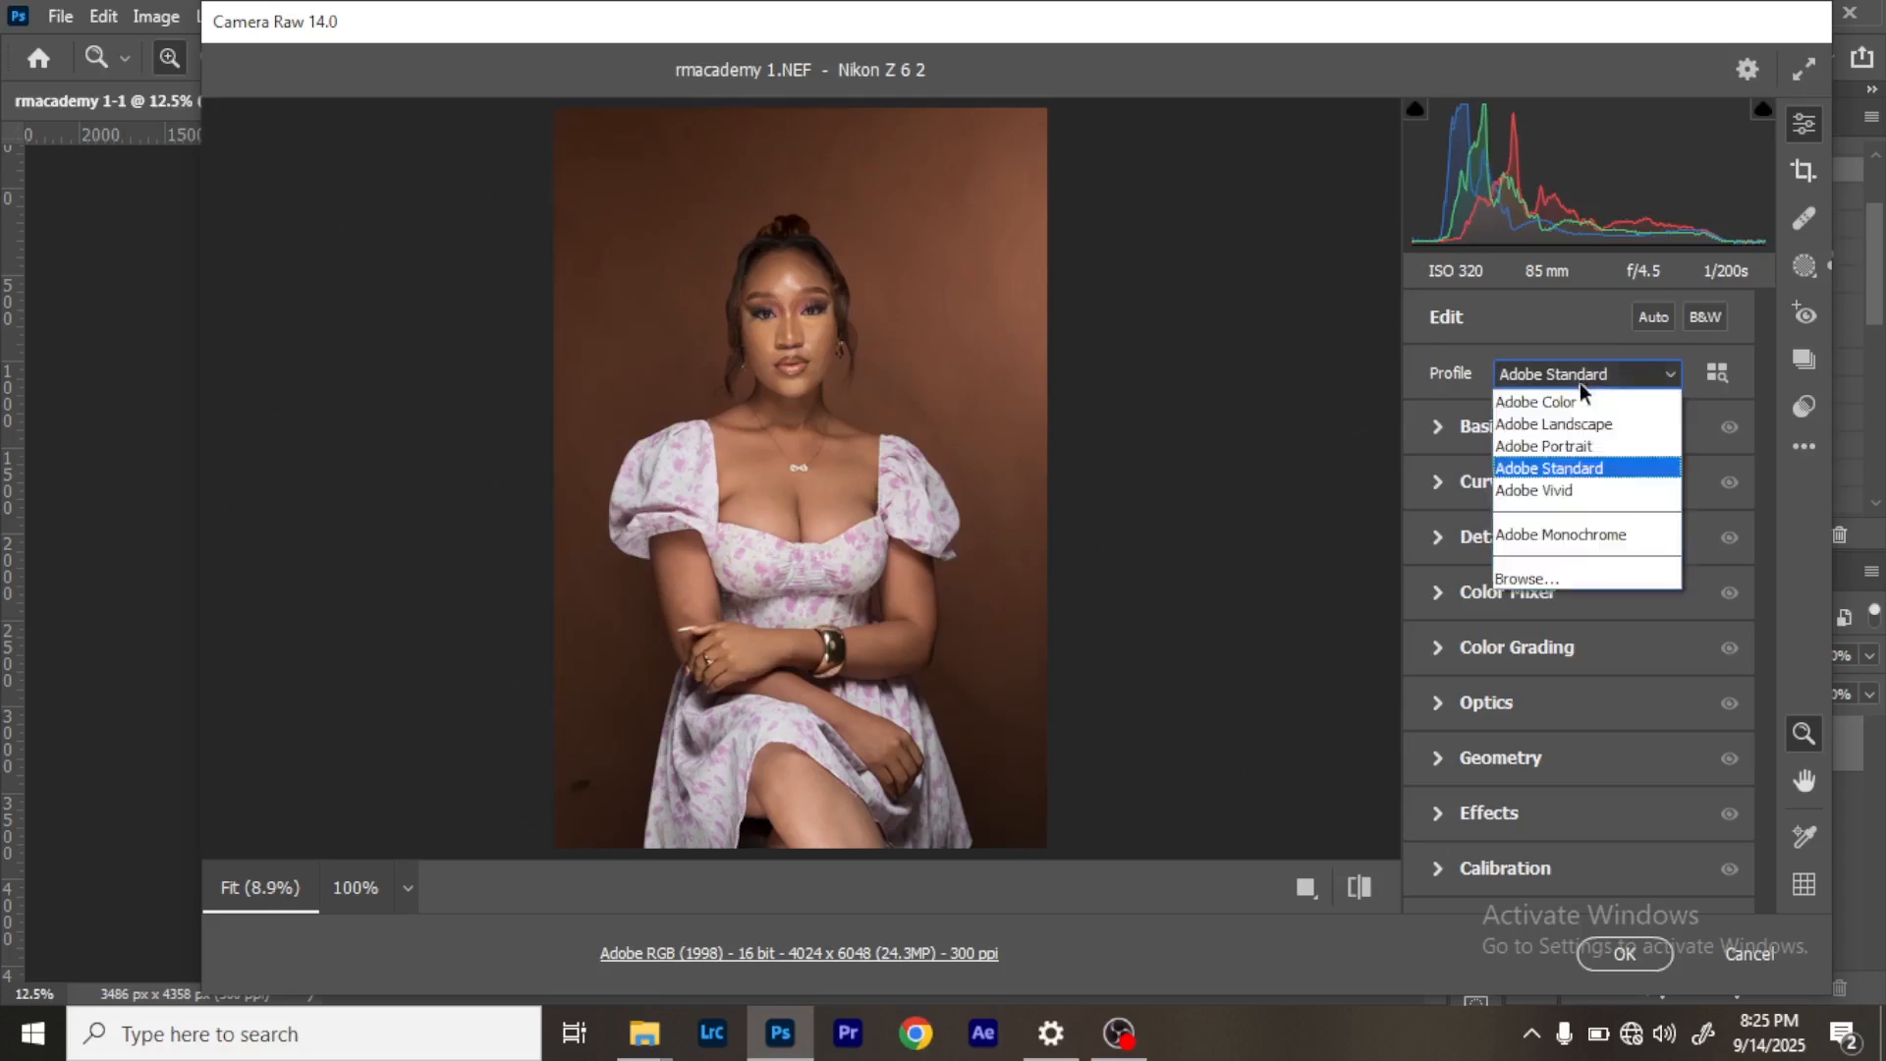
click(1580, 481)
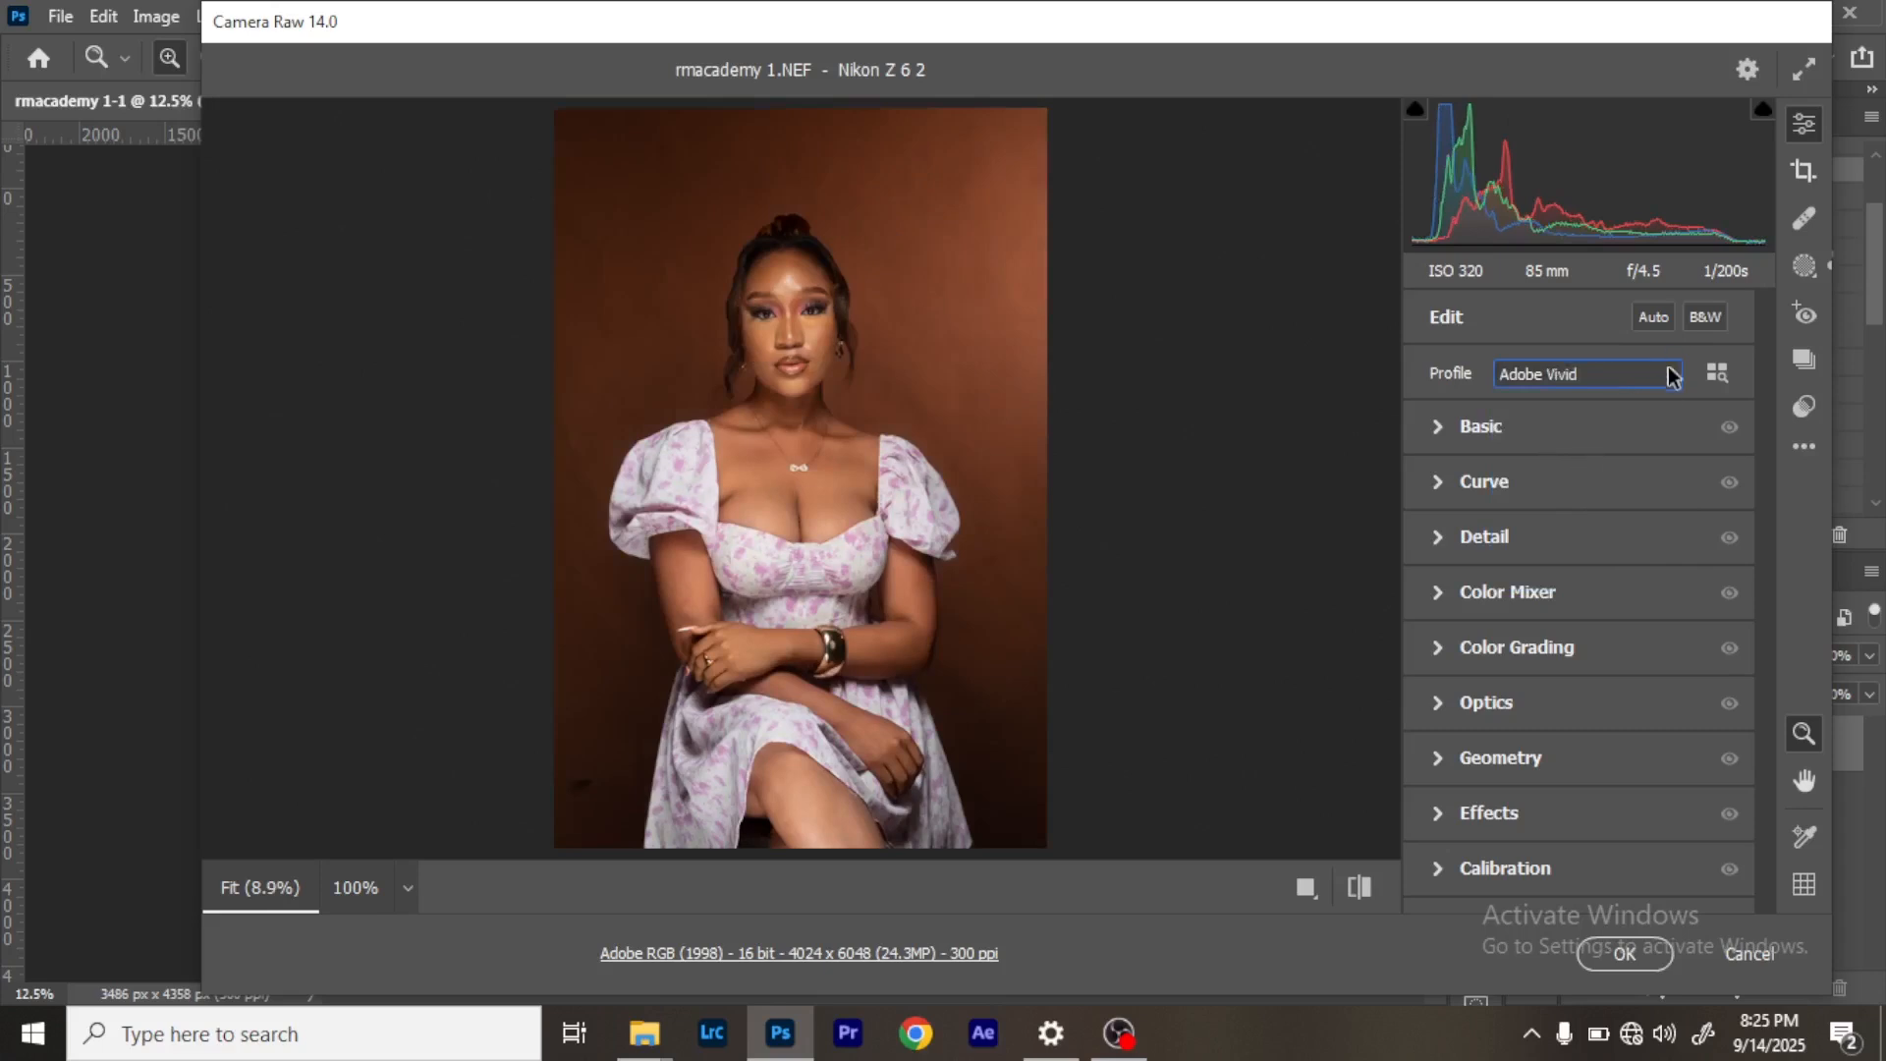
Browse the full profile library for the photo and expand the Camera Matching group to show its thumbnails.
click(1572, 385)
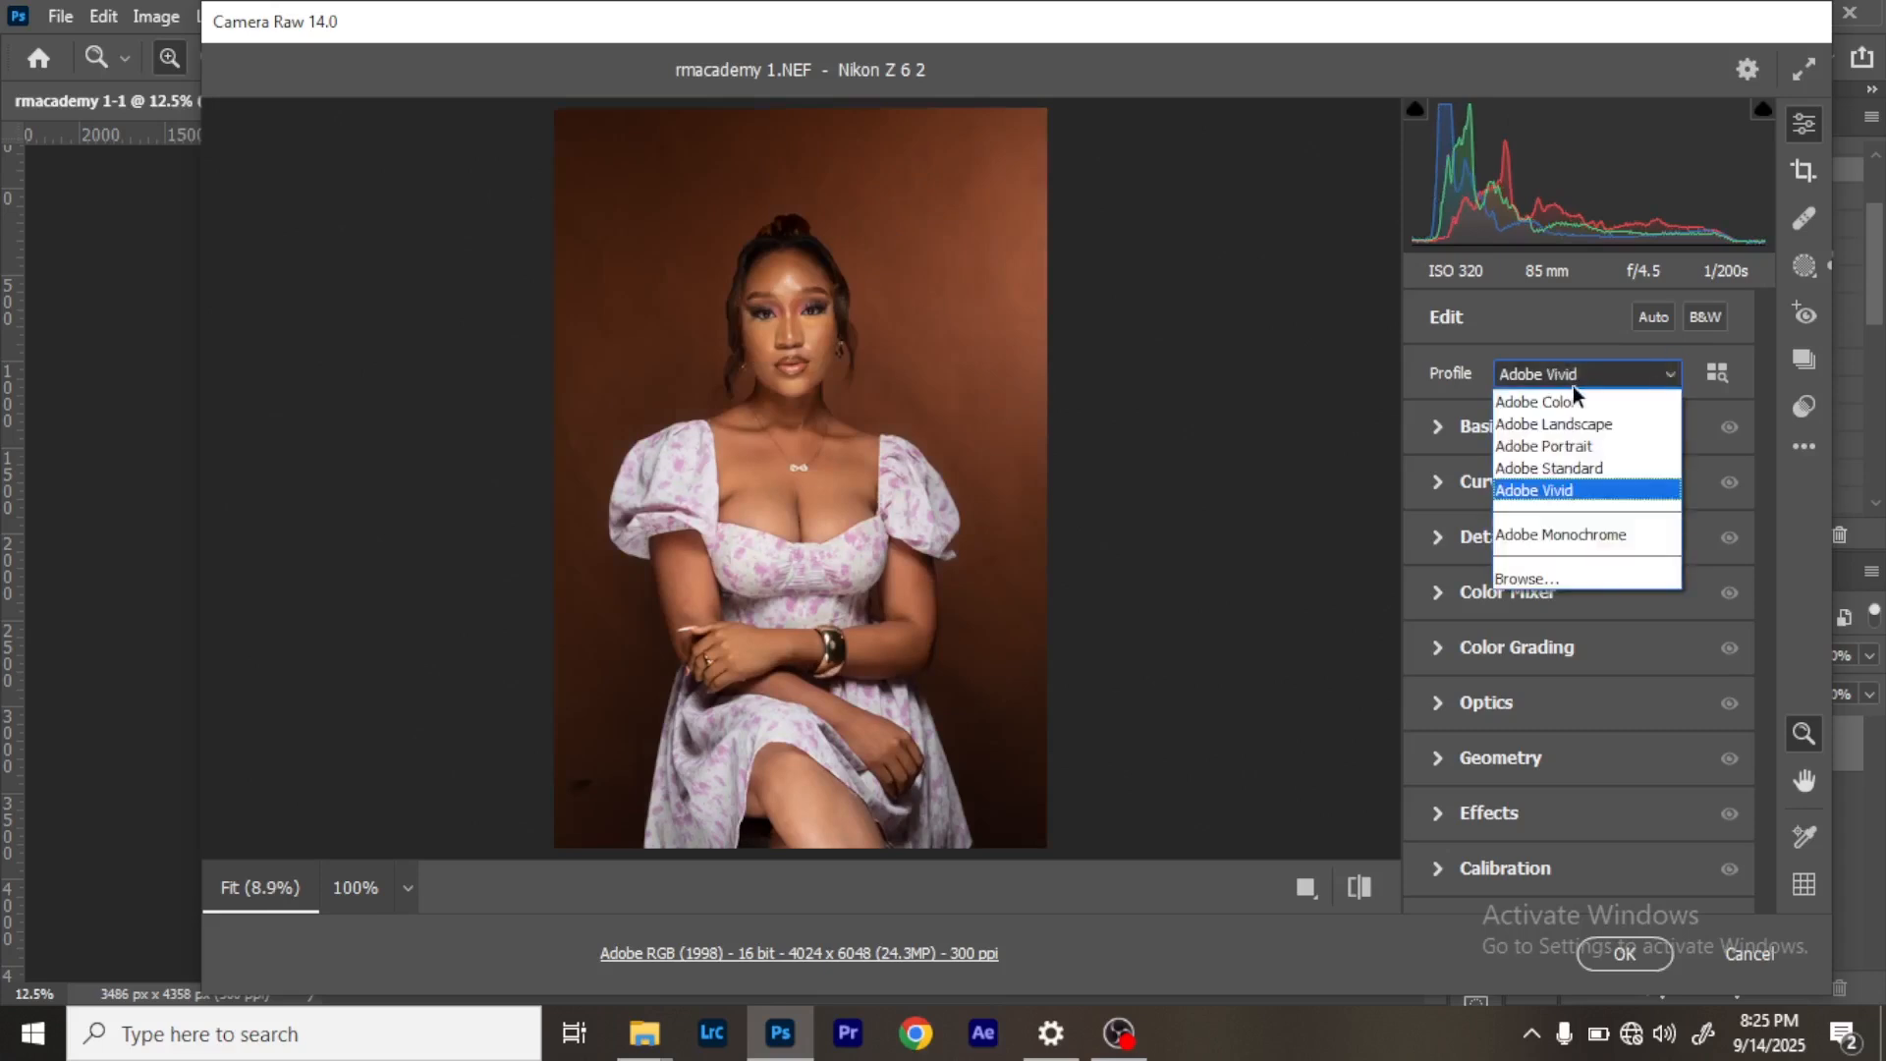
click(1583, 578)
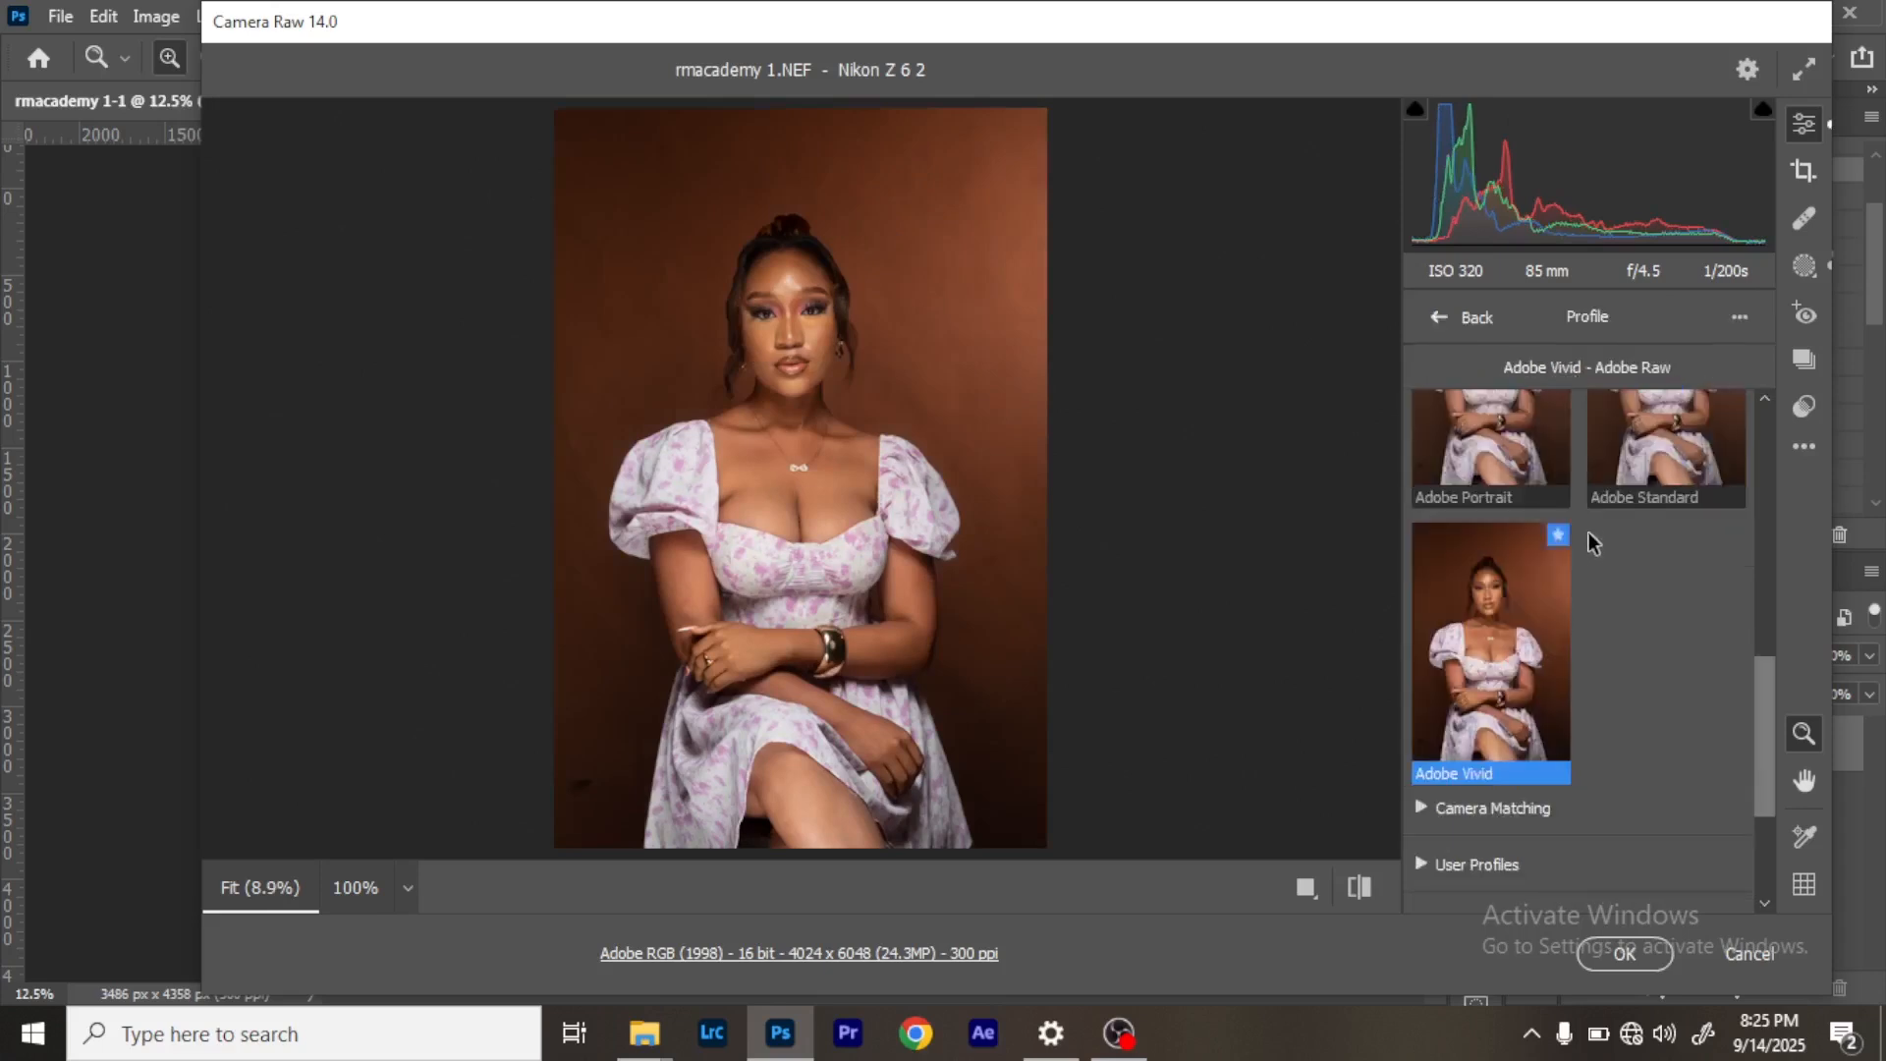
scroll(1616, 710, down, 3)
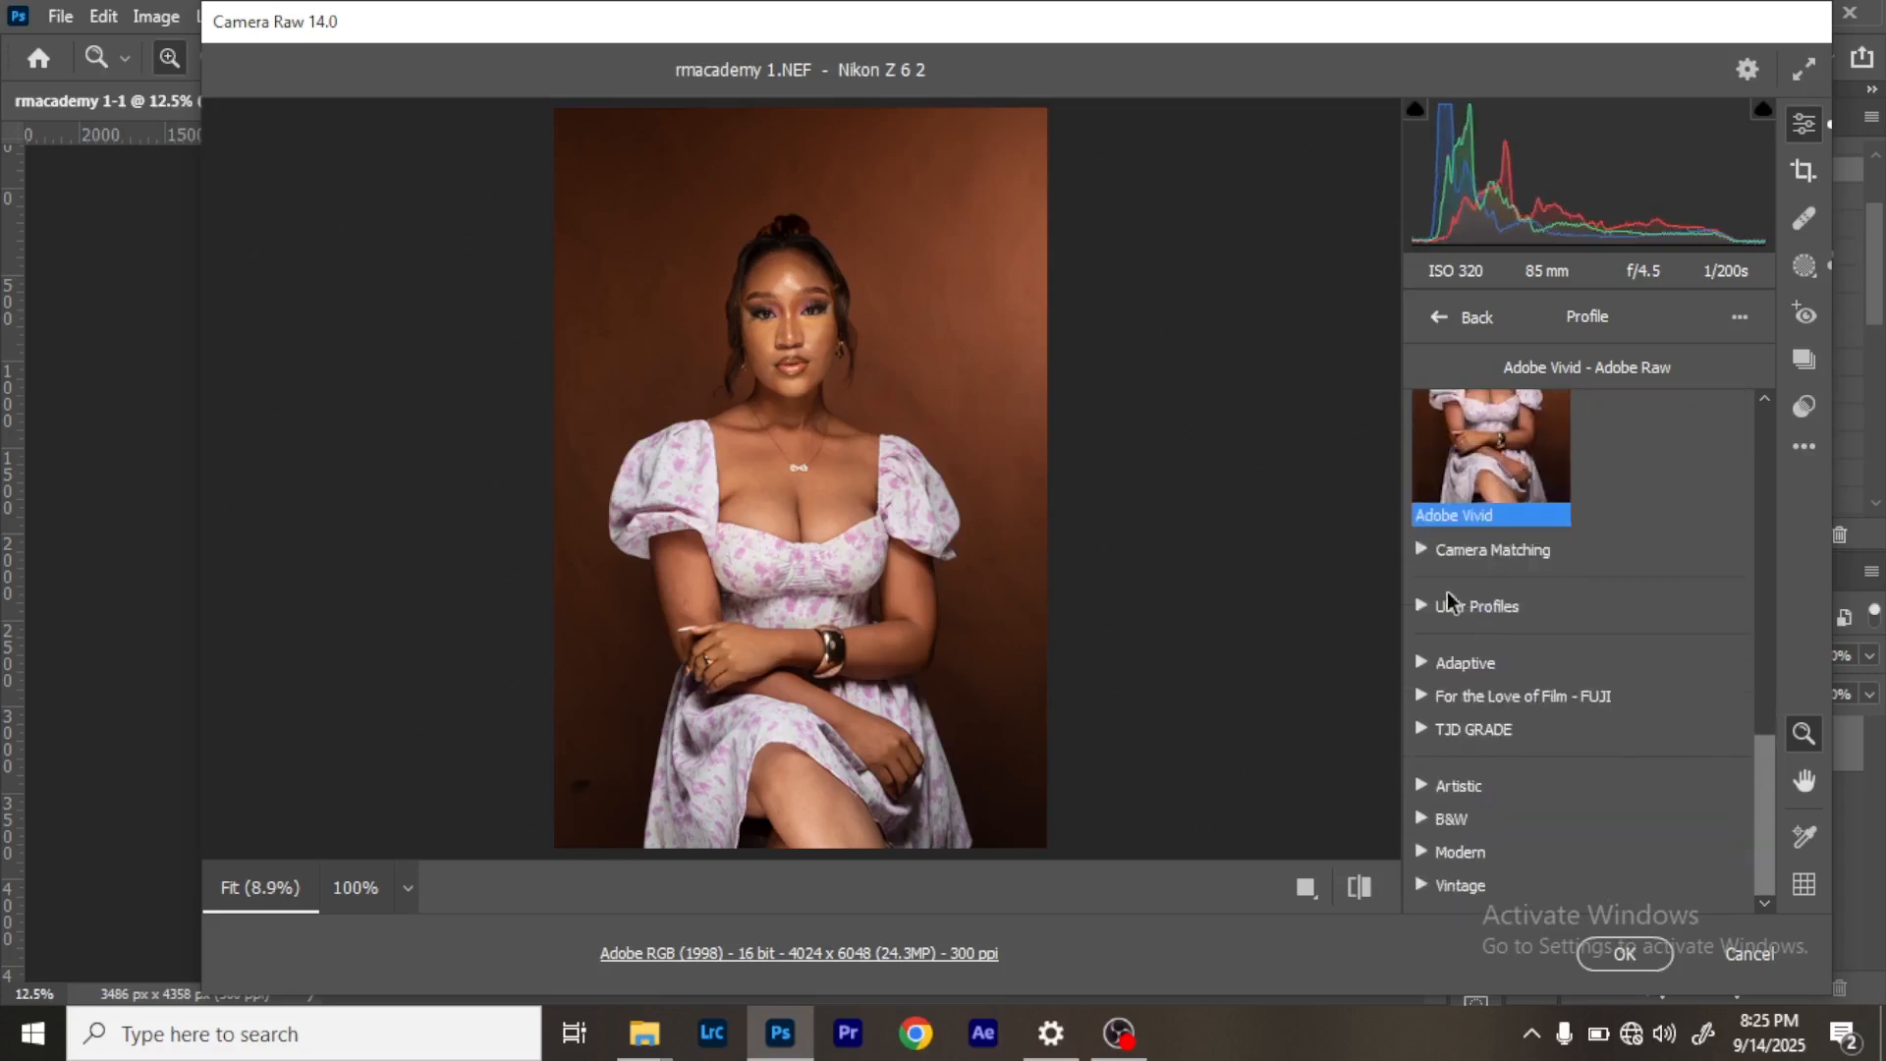
click(1420, 554)
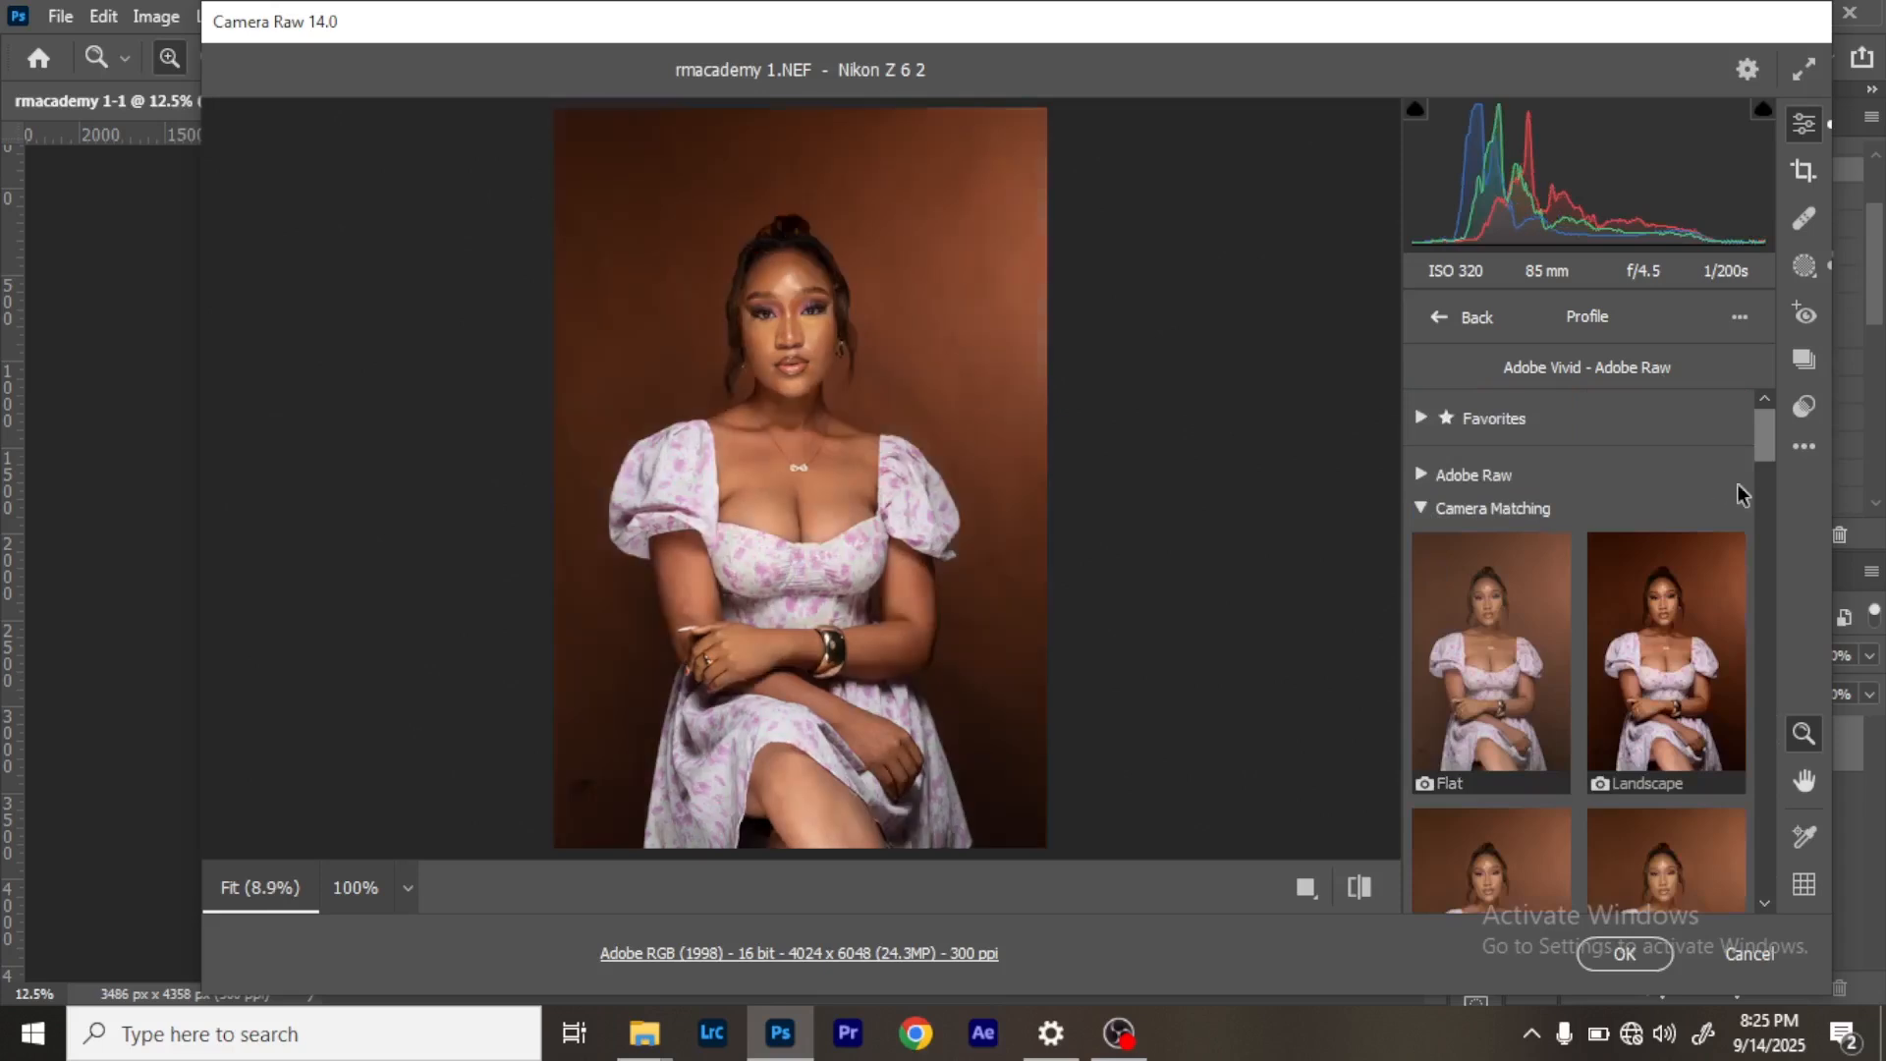
drag(1761, 450, 1755, 468)
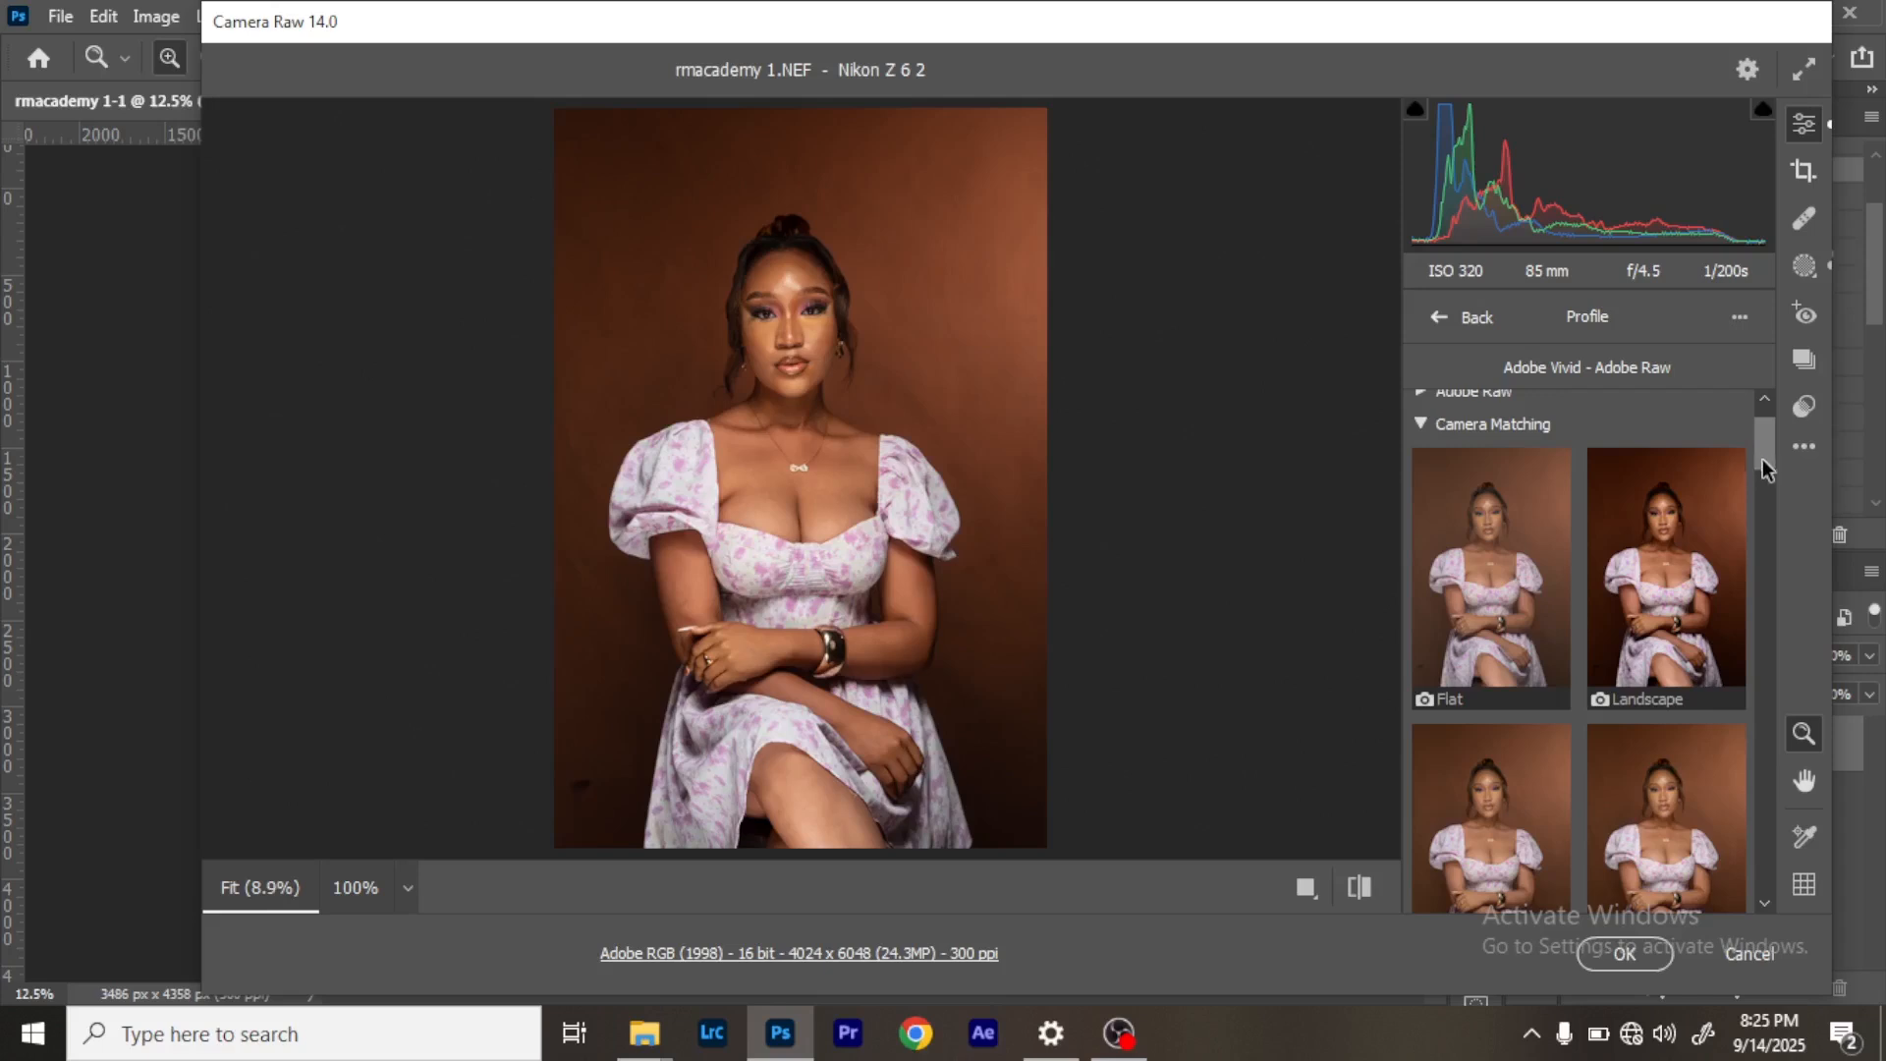
scroll(1766, 454, down, 3)
drag(1765, 463, 1761, 450)
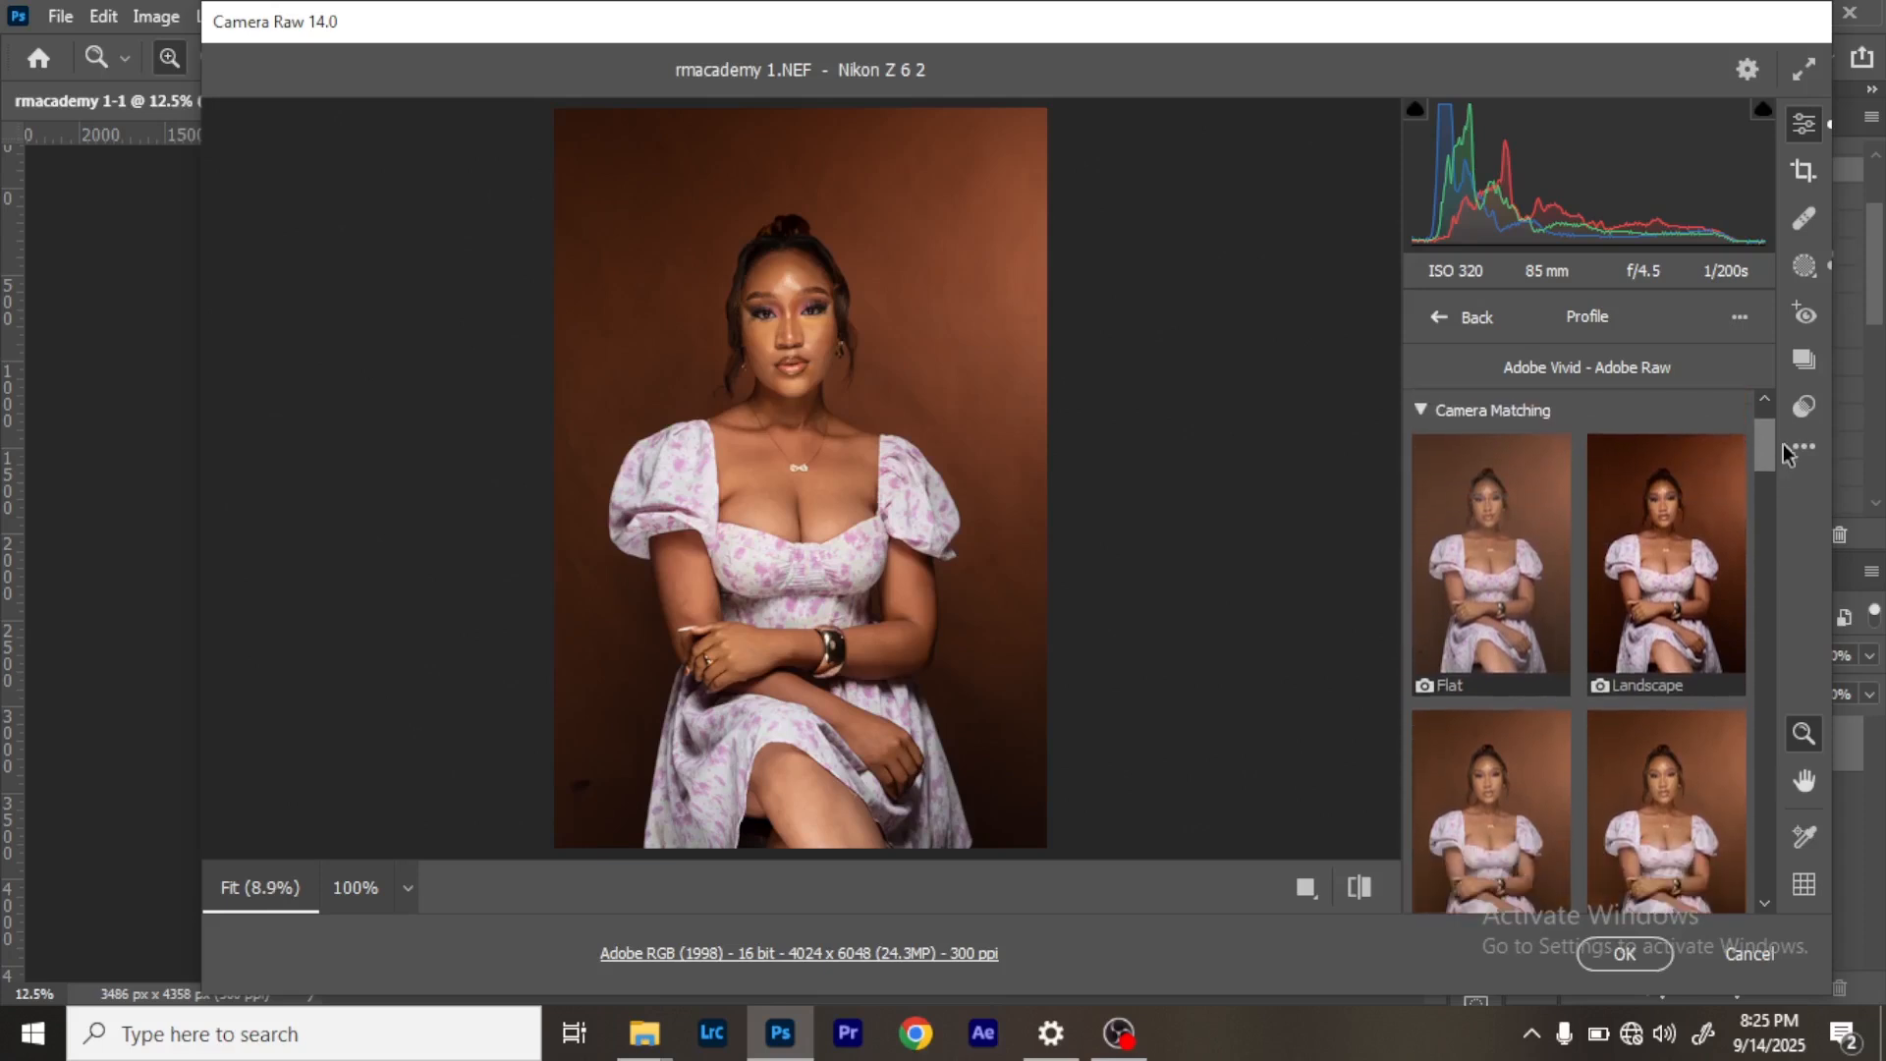
Compare the Flat, Landscape, Neutral, Portrait and Standard Camera Matching profiles on the photo, ending with Standard selected.
click(1528, 614)
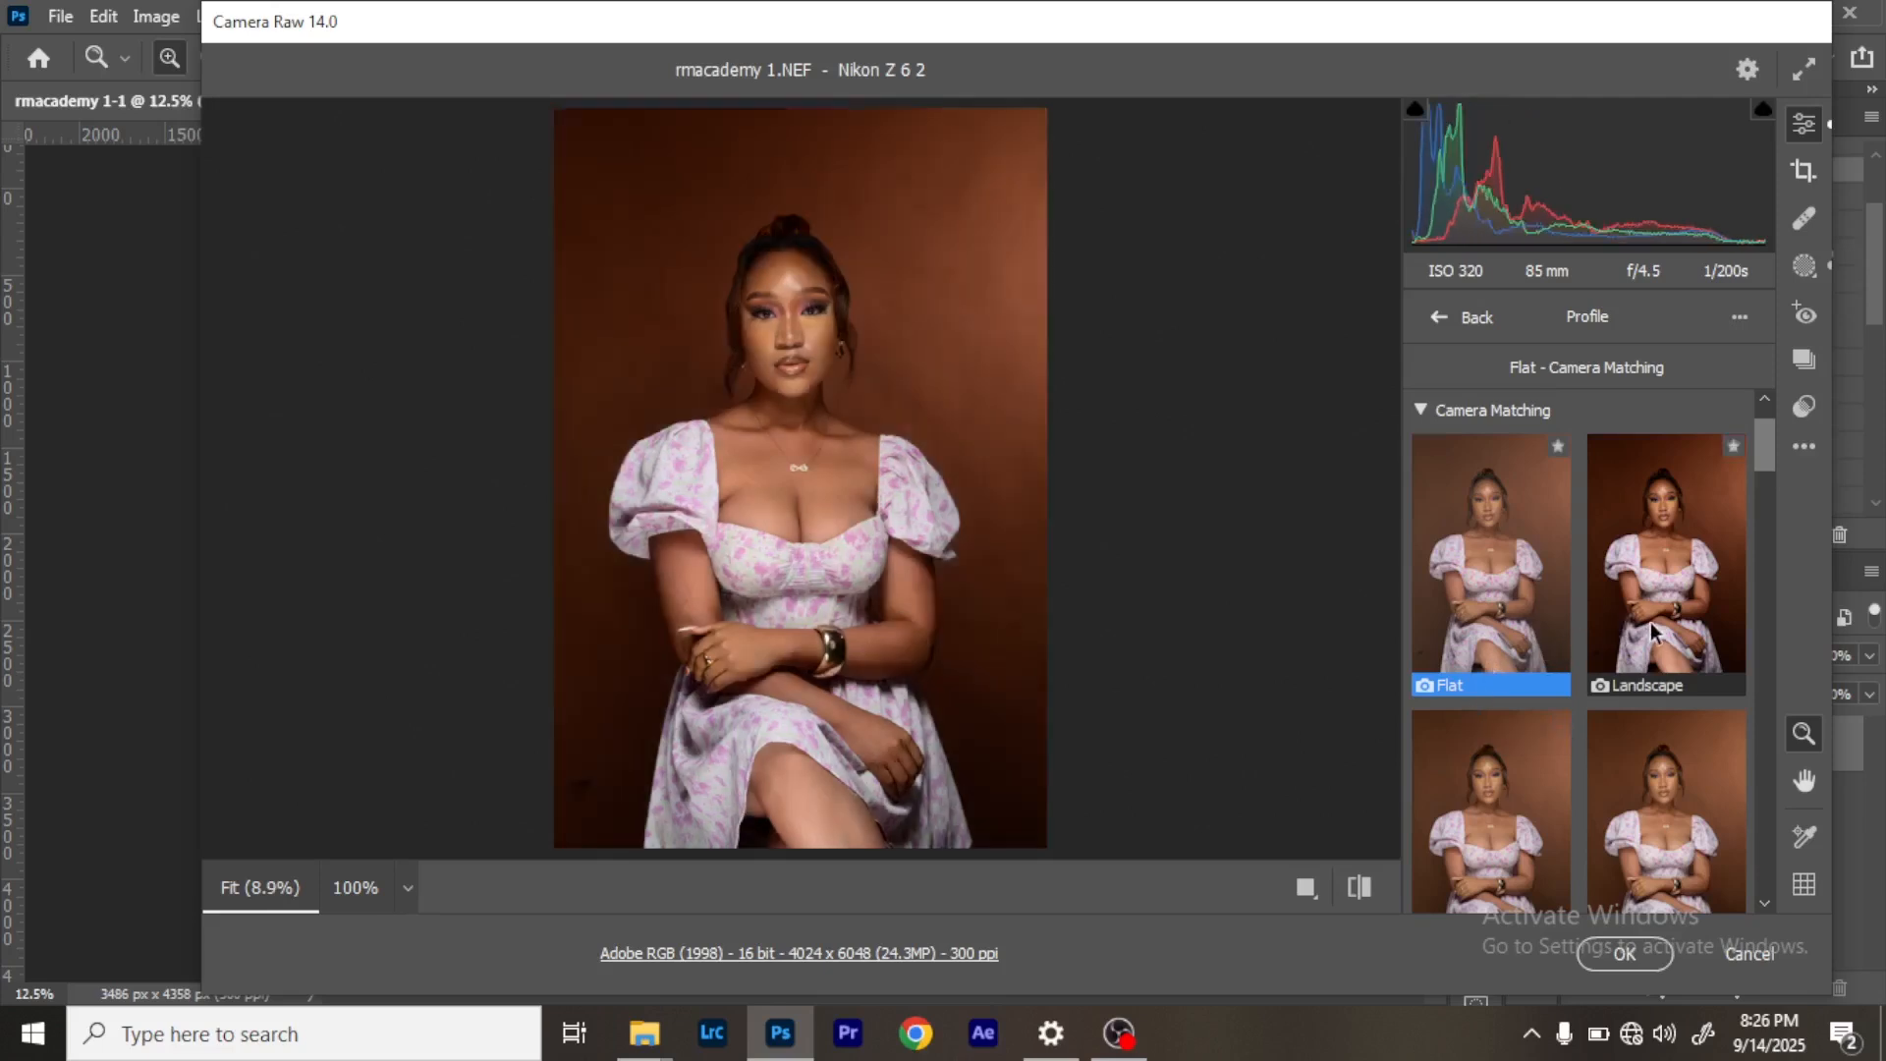
click(1704, 581)
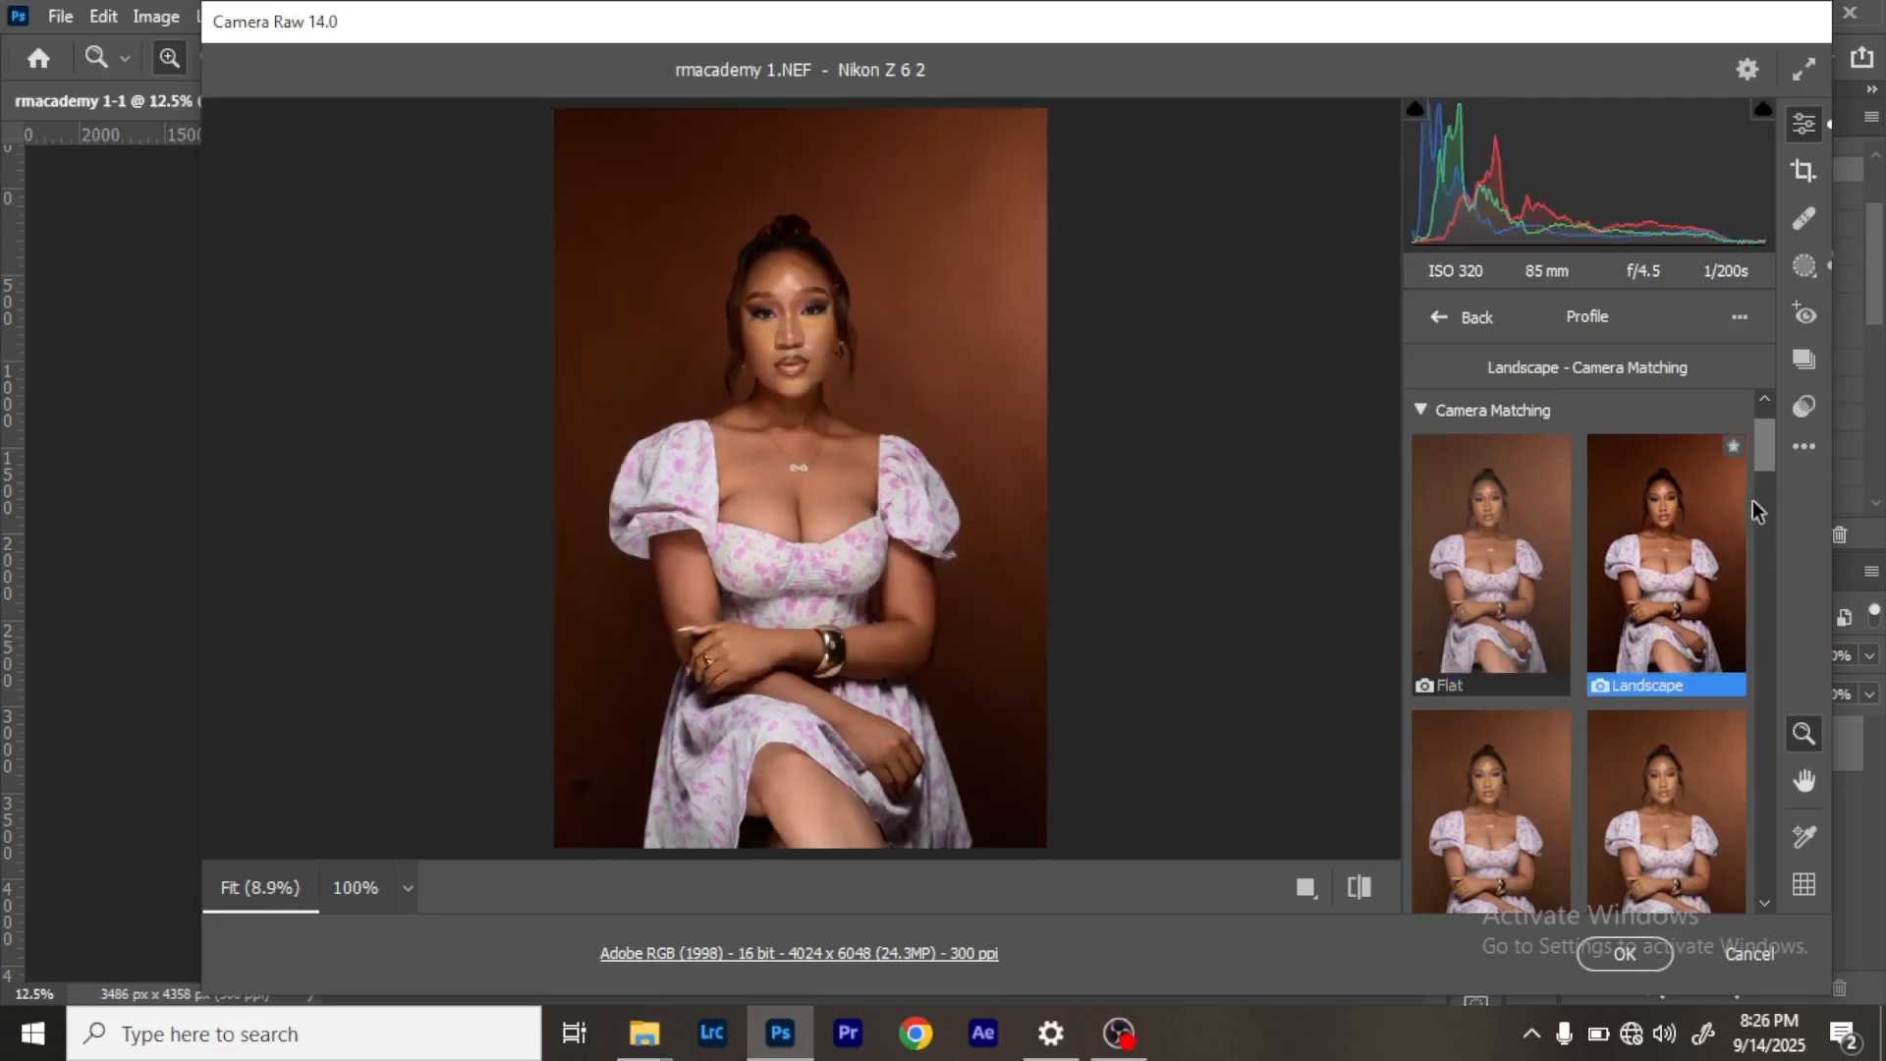
scroll(1764, 480, down, 3)
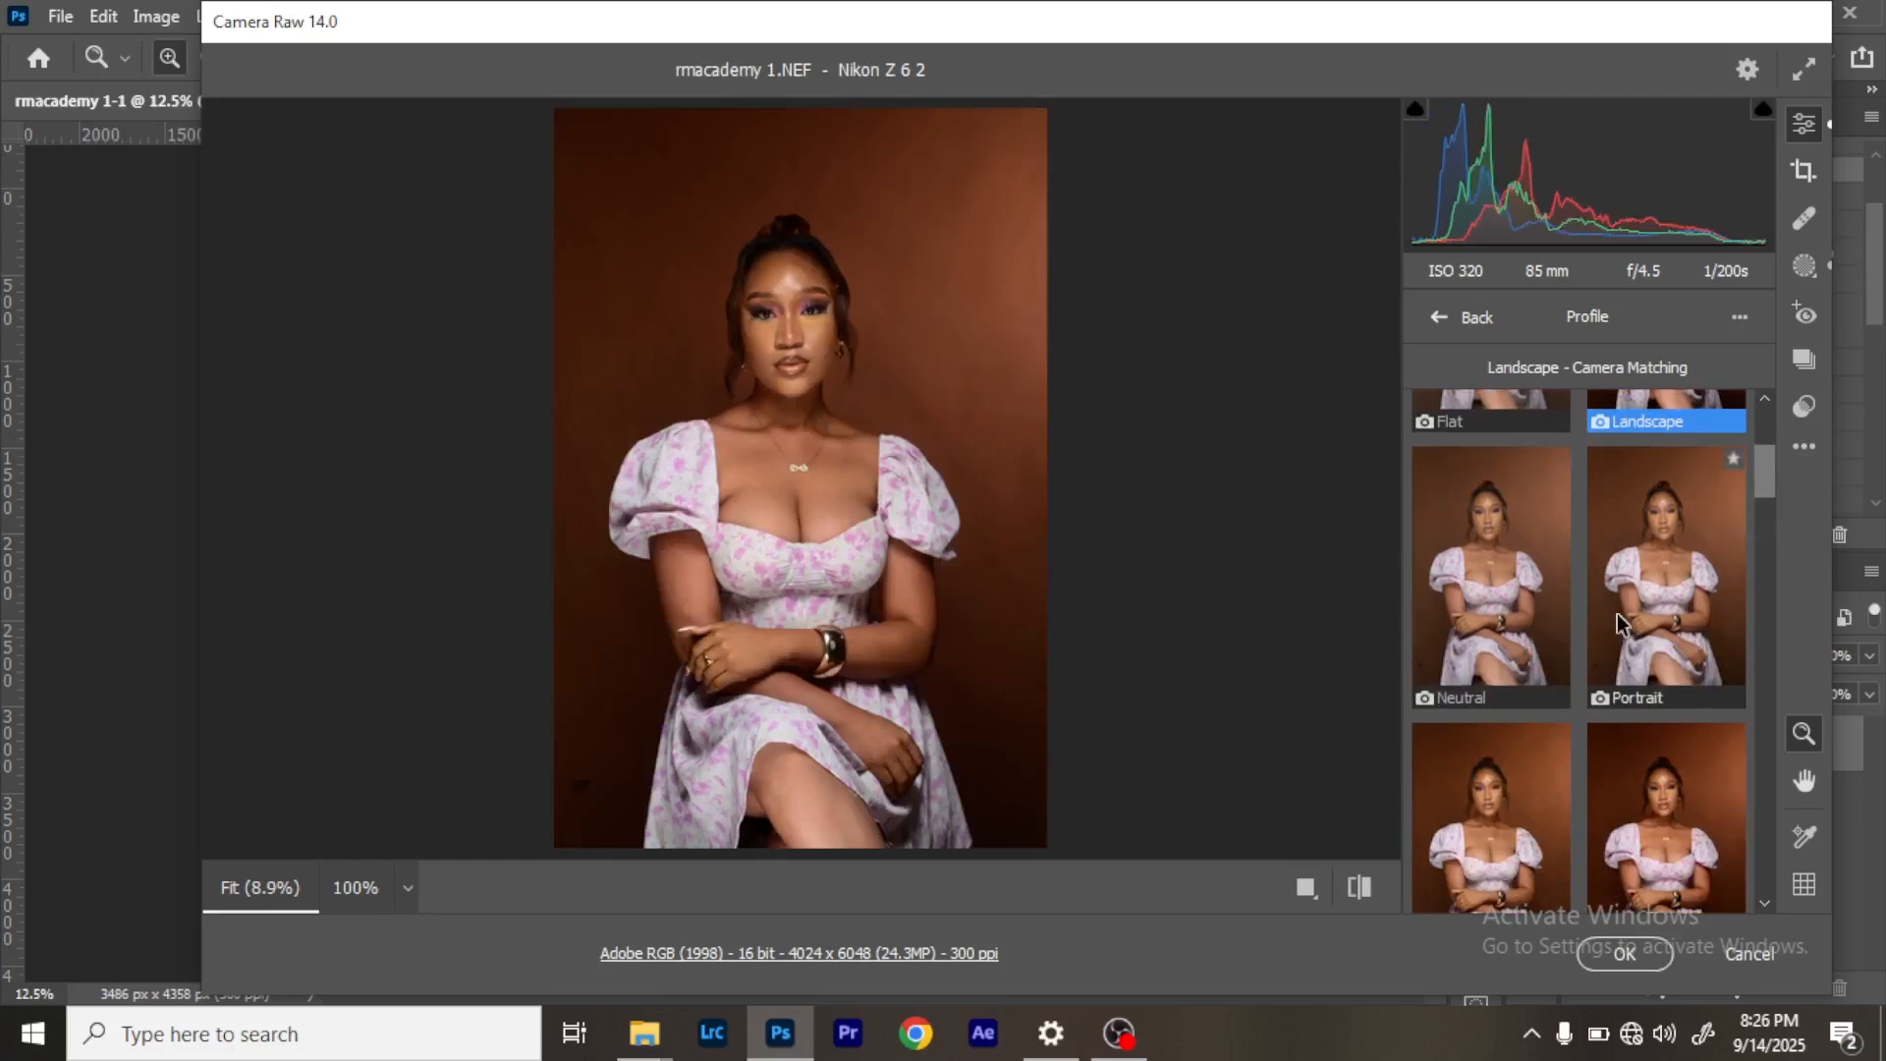
click(1518, 644)
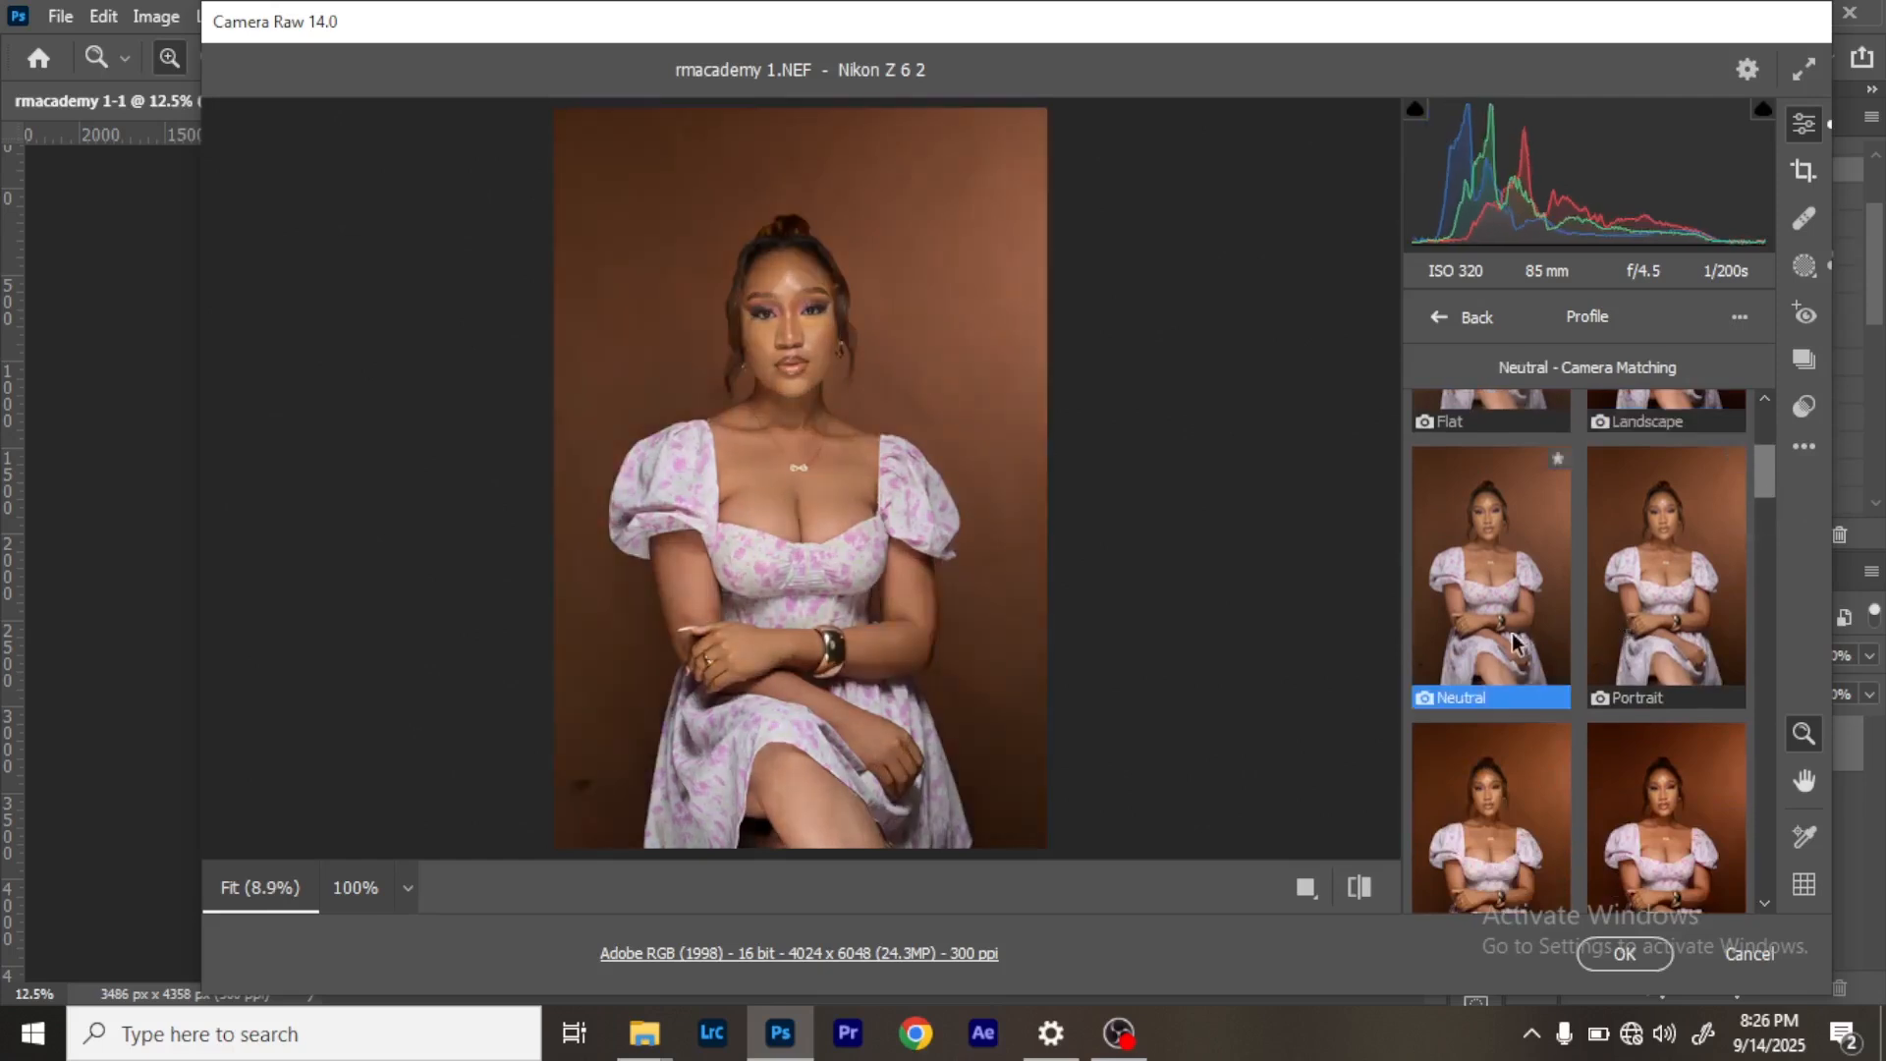
click(1646, 609)
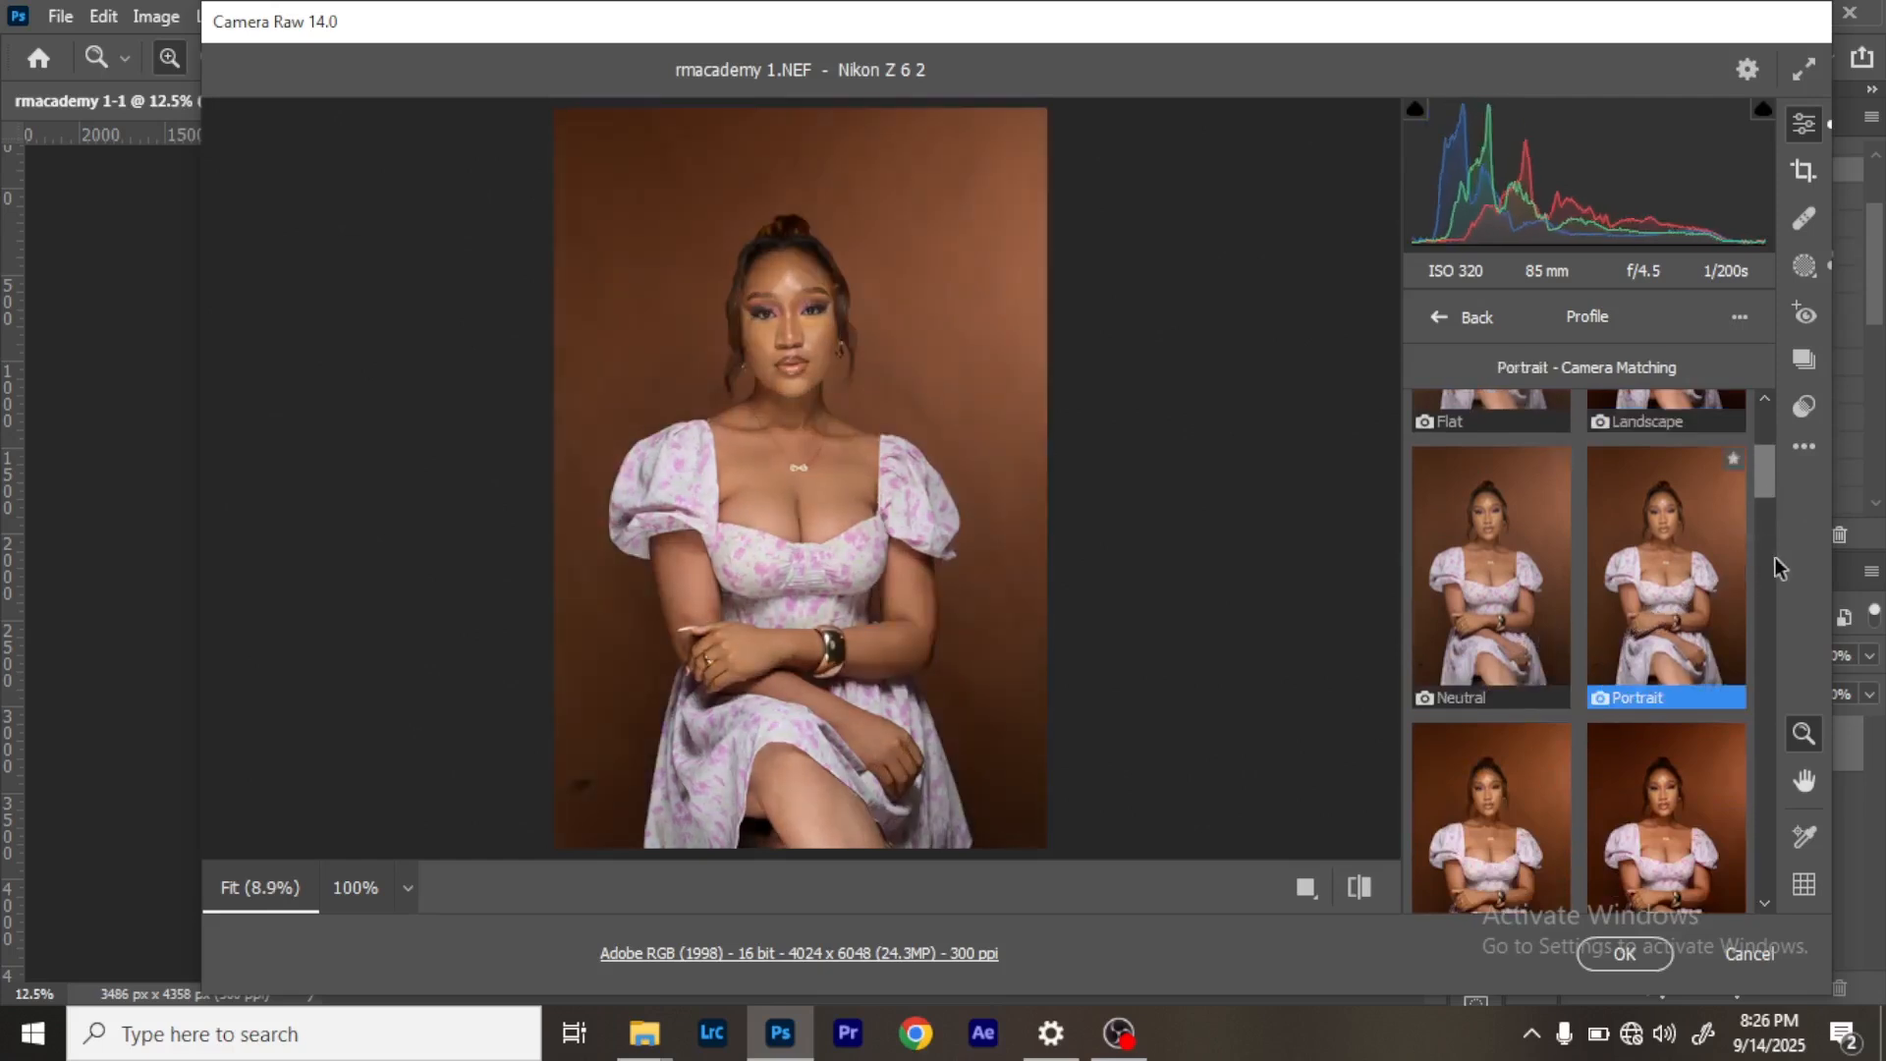
drag(1764, 489, 1770, 482)
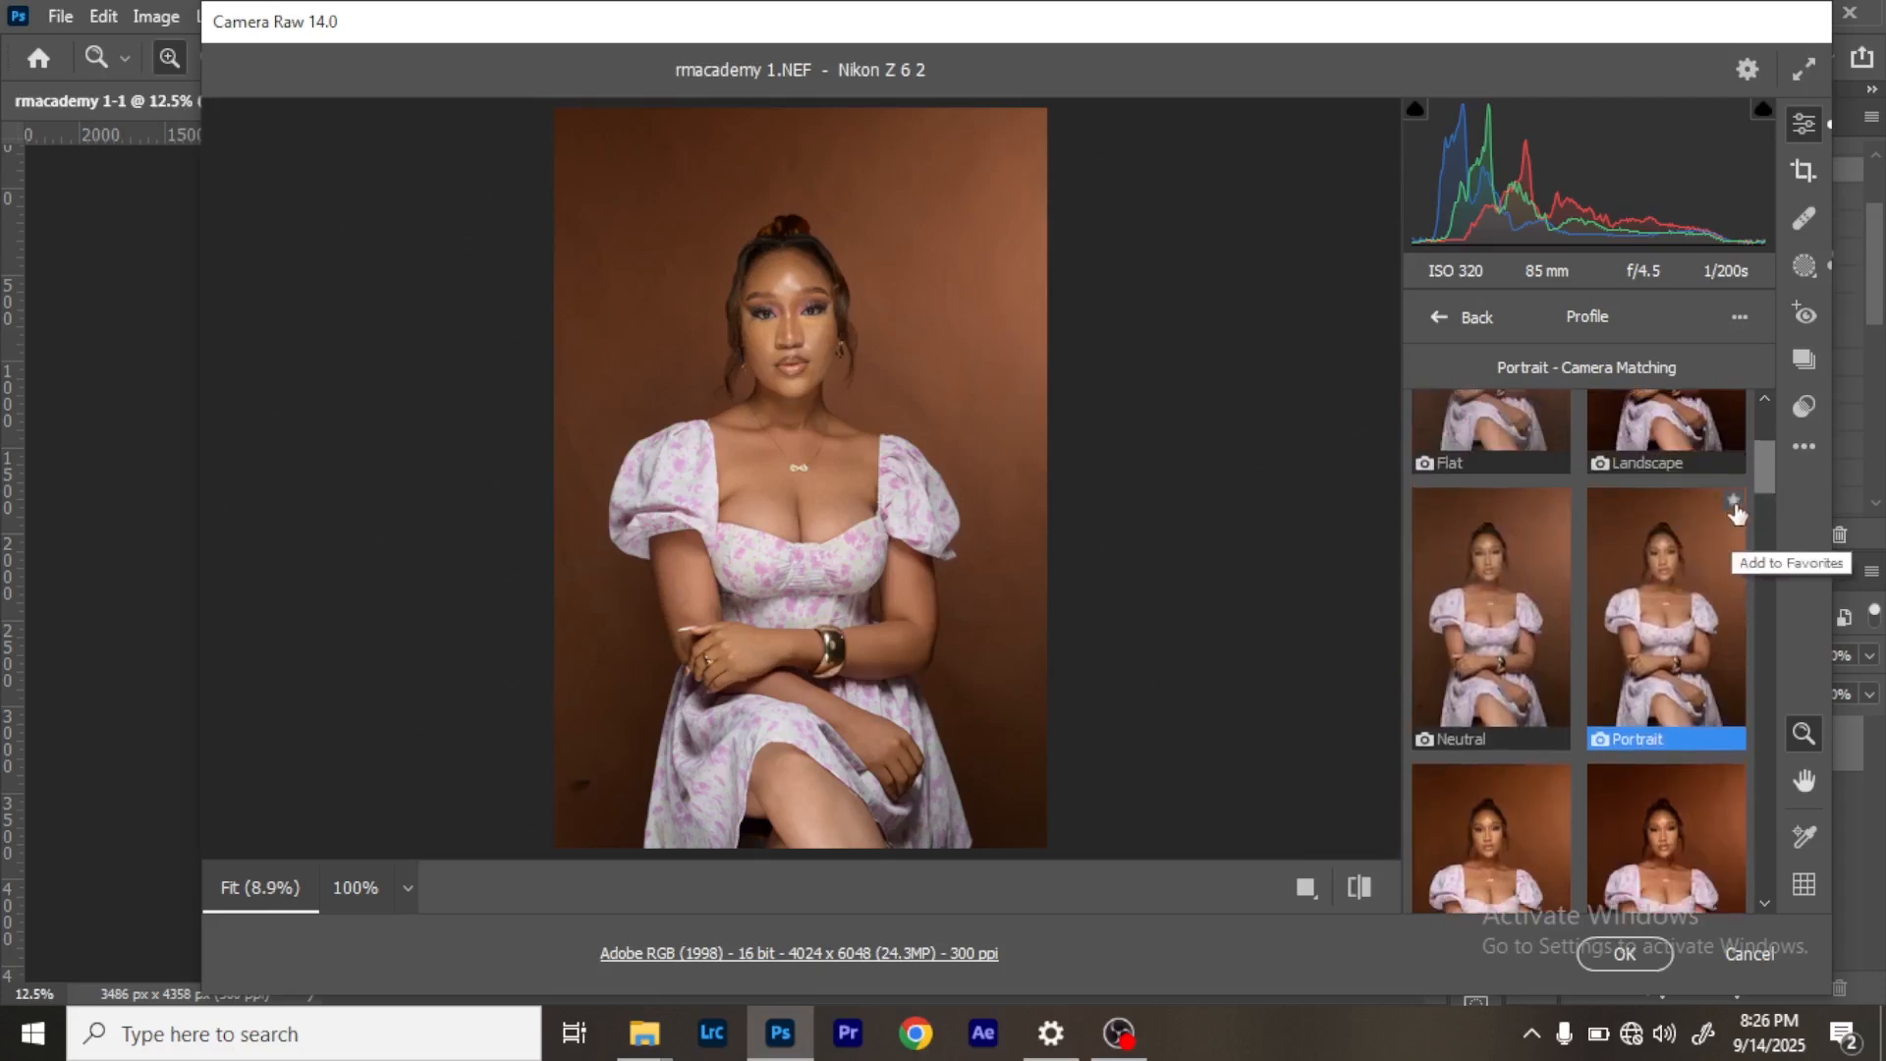
drag(1759, 483, 1766, 512)
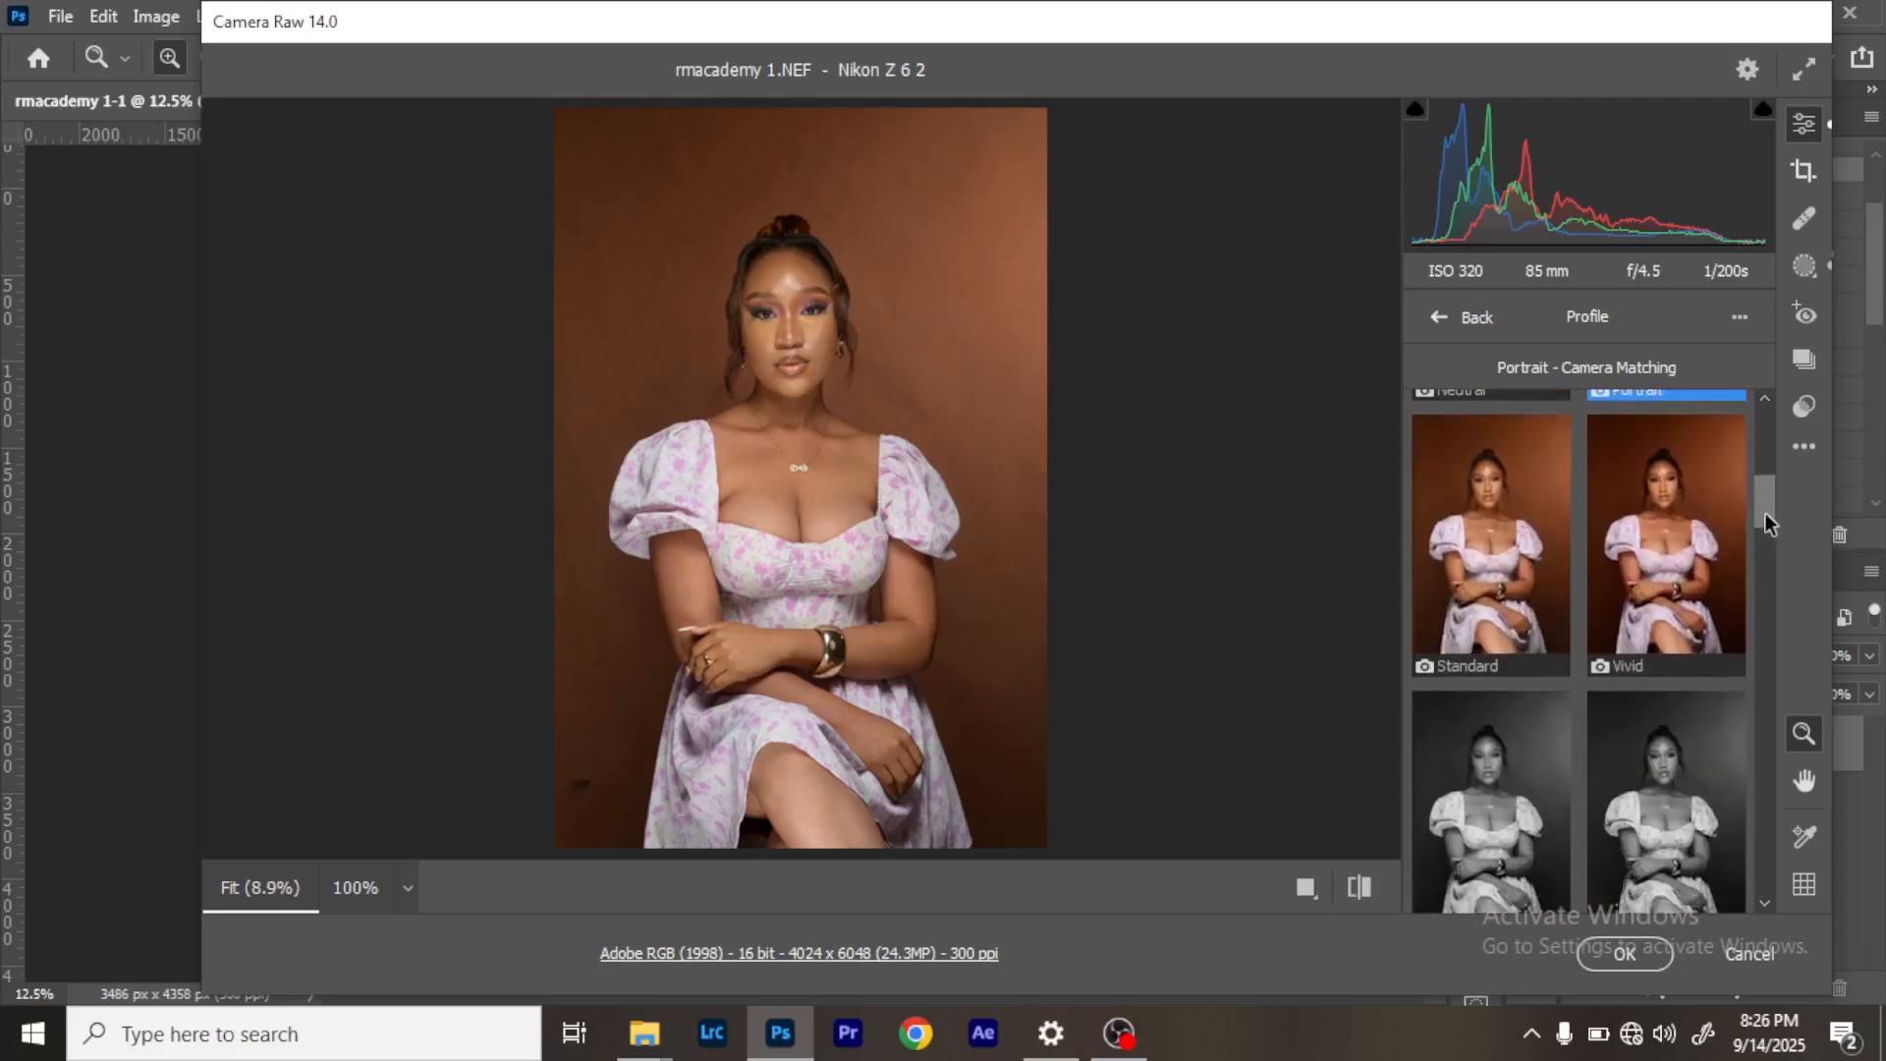
click(1524, 586)
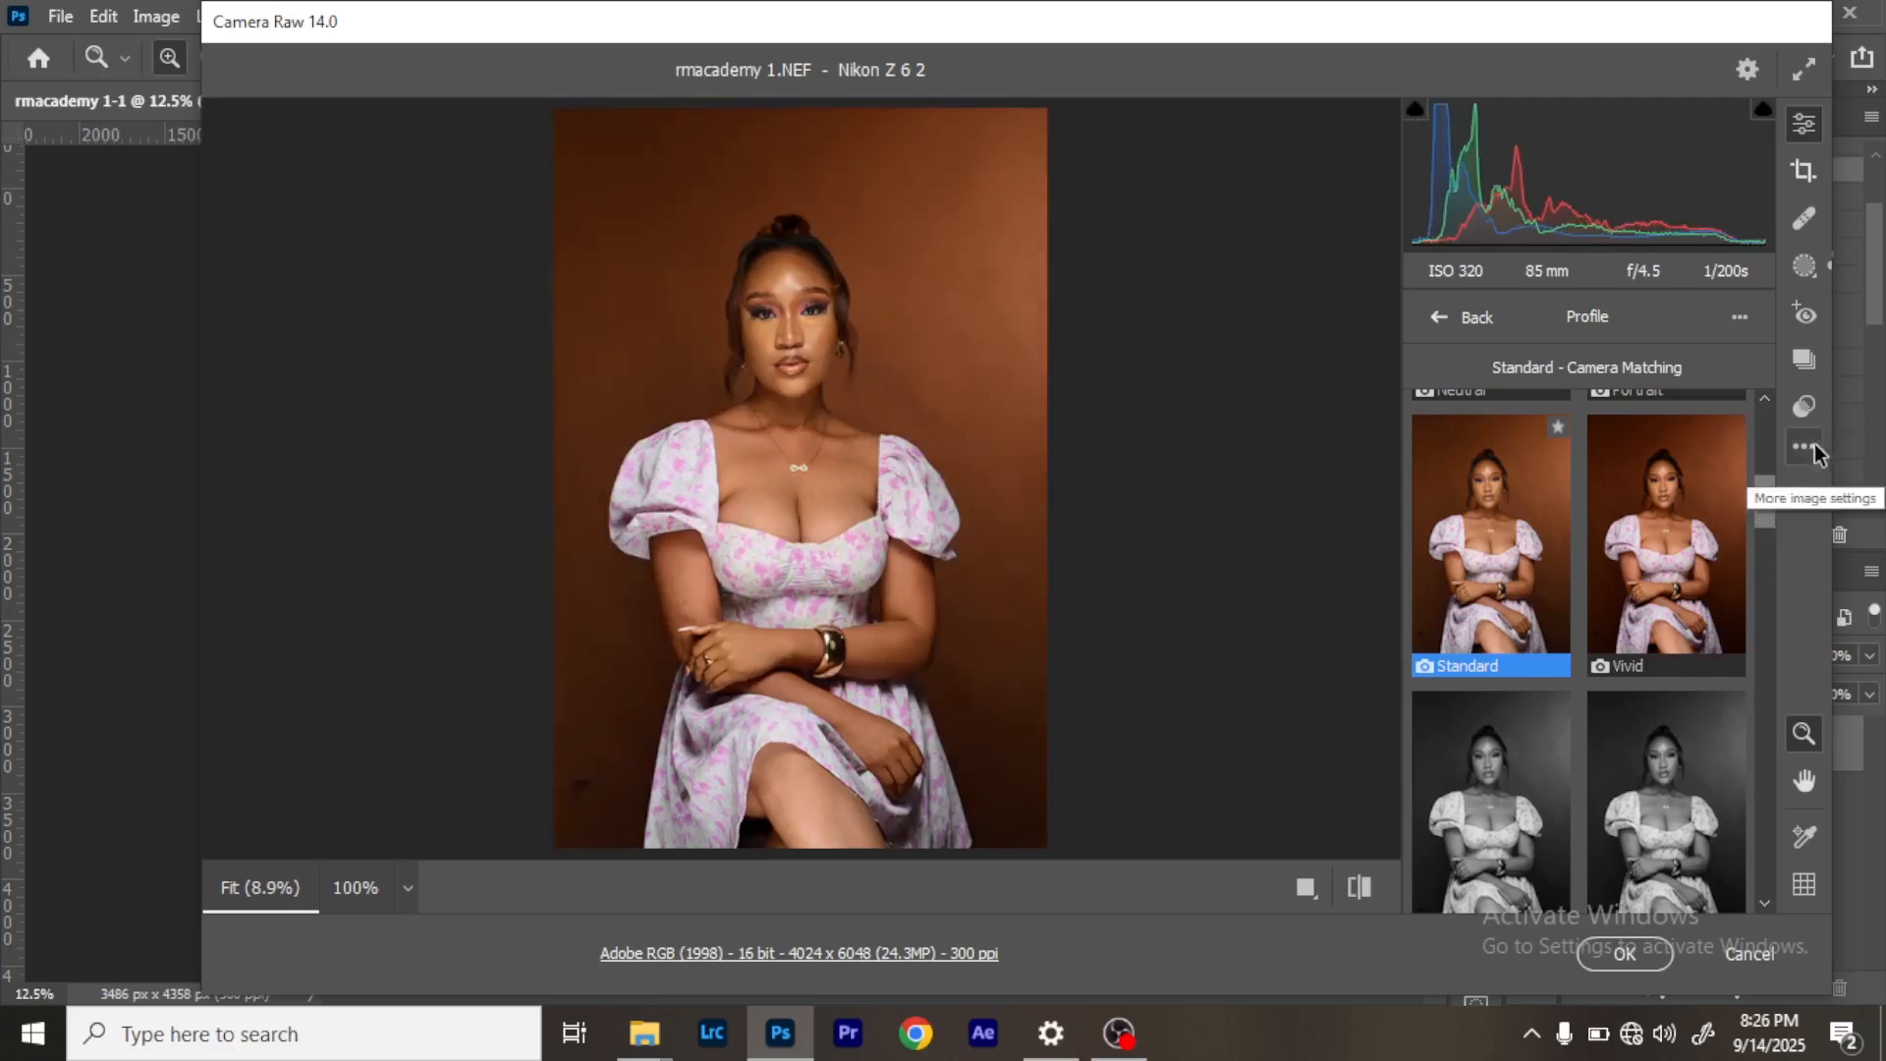
mouse_move(1767, 505)
mouse_down()
mouse_move(1759, 429)
mouse_move(1762, 478)
mouse_up()
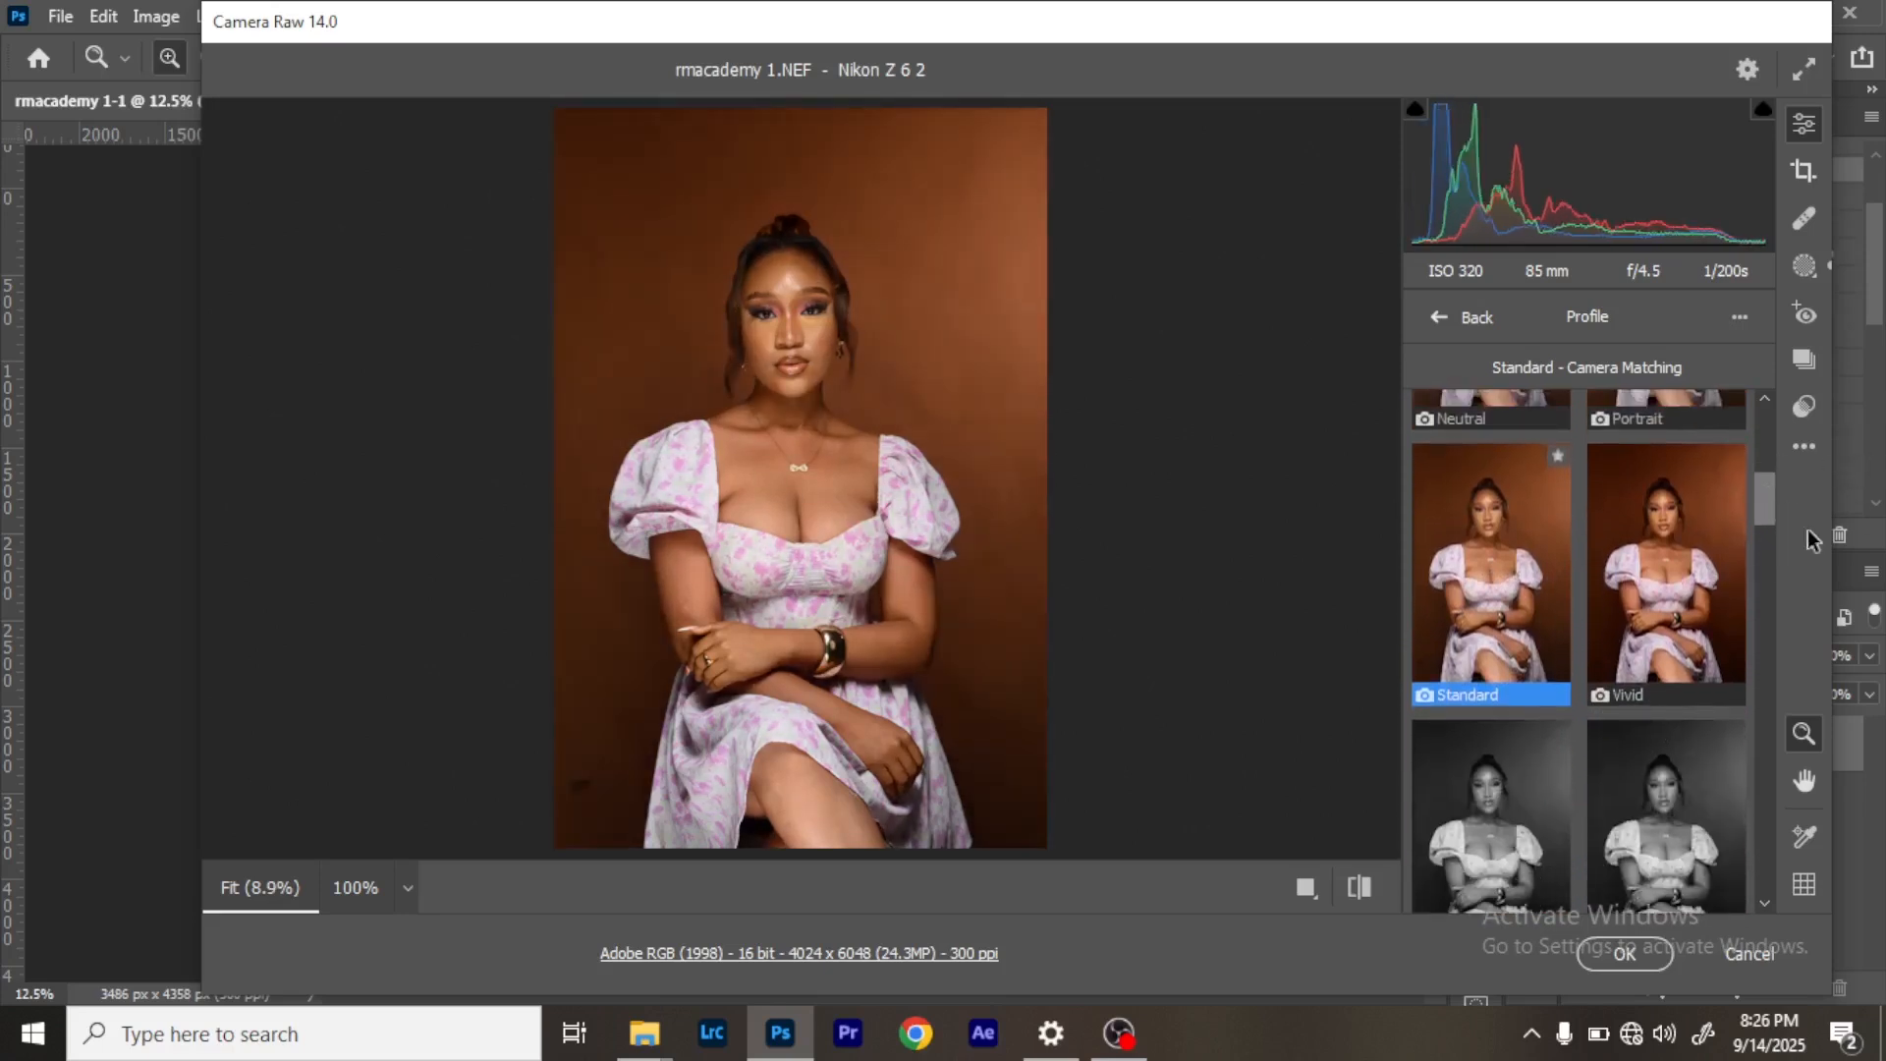
mouse_move(1765, 502)
mouse_down()
mouse_move(1764, 485)
mouse_move(1760, 509)
mouse_up()
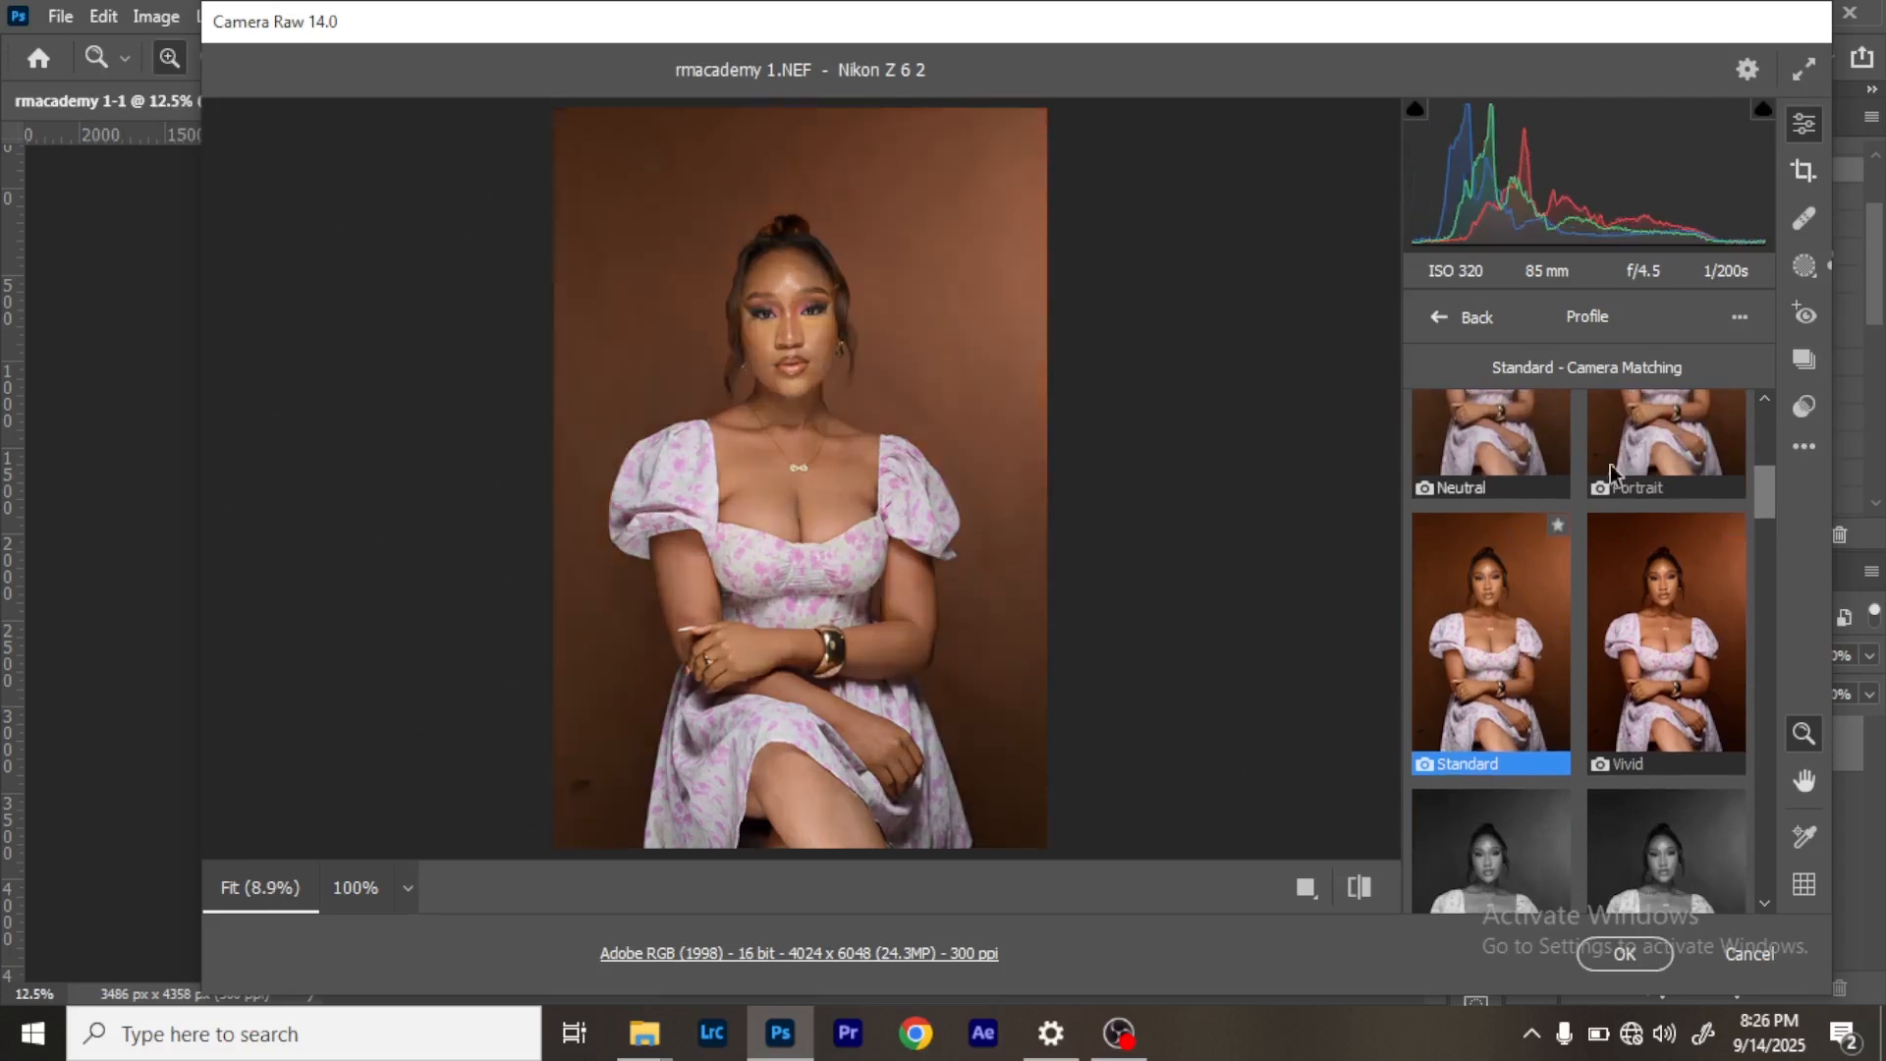
Try the Sunday Camera Matching profile, lowering its amount to 73 and raising it to 93.
drag(1766, 497, 1814, 835)
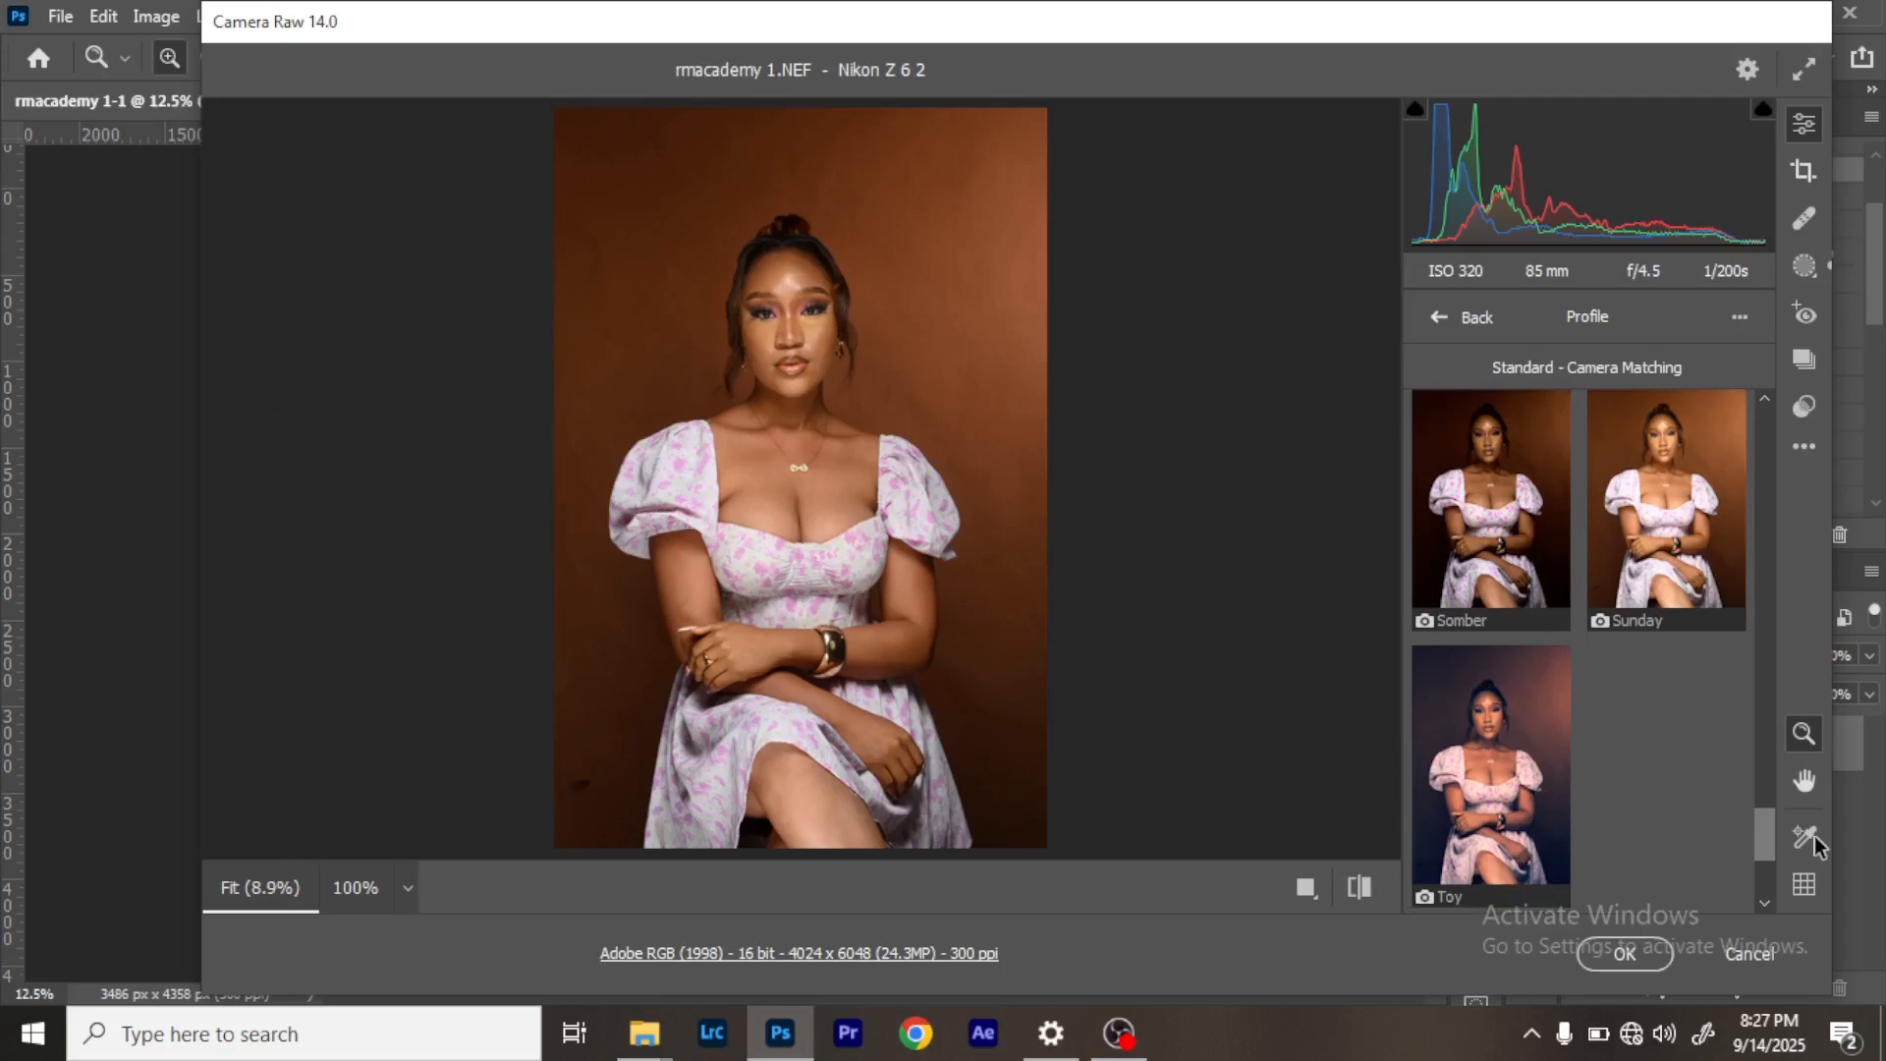
click(1680, 605)
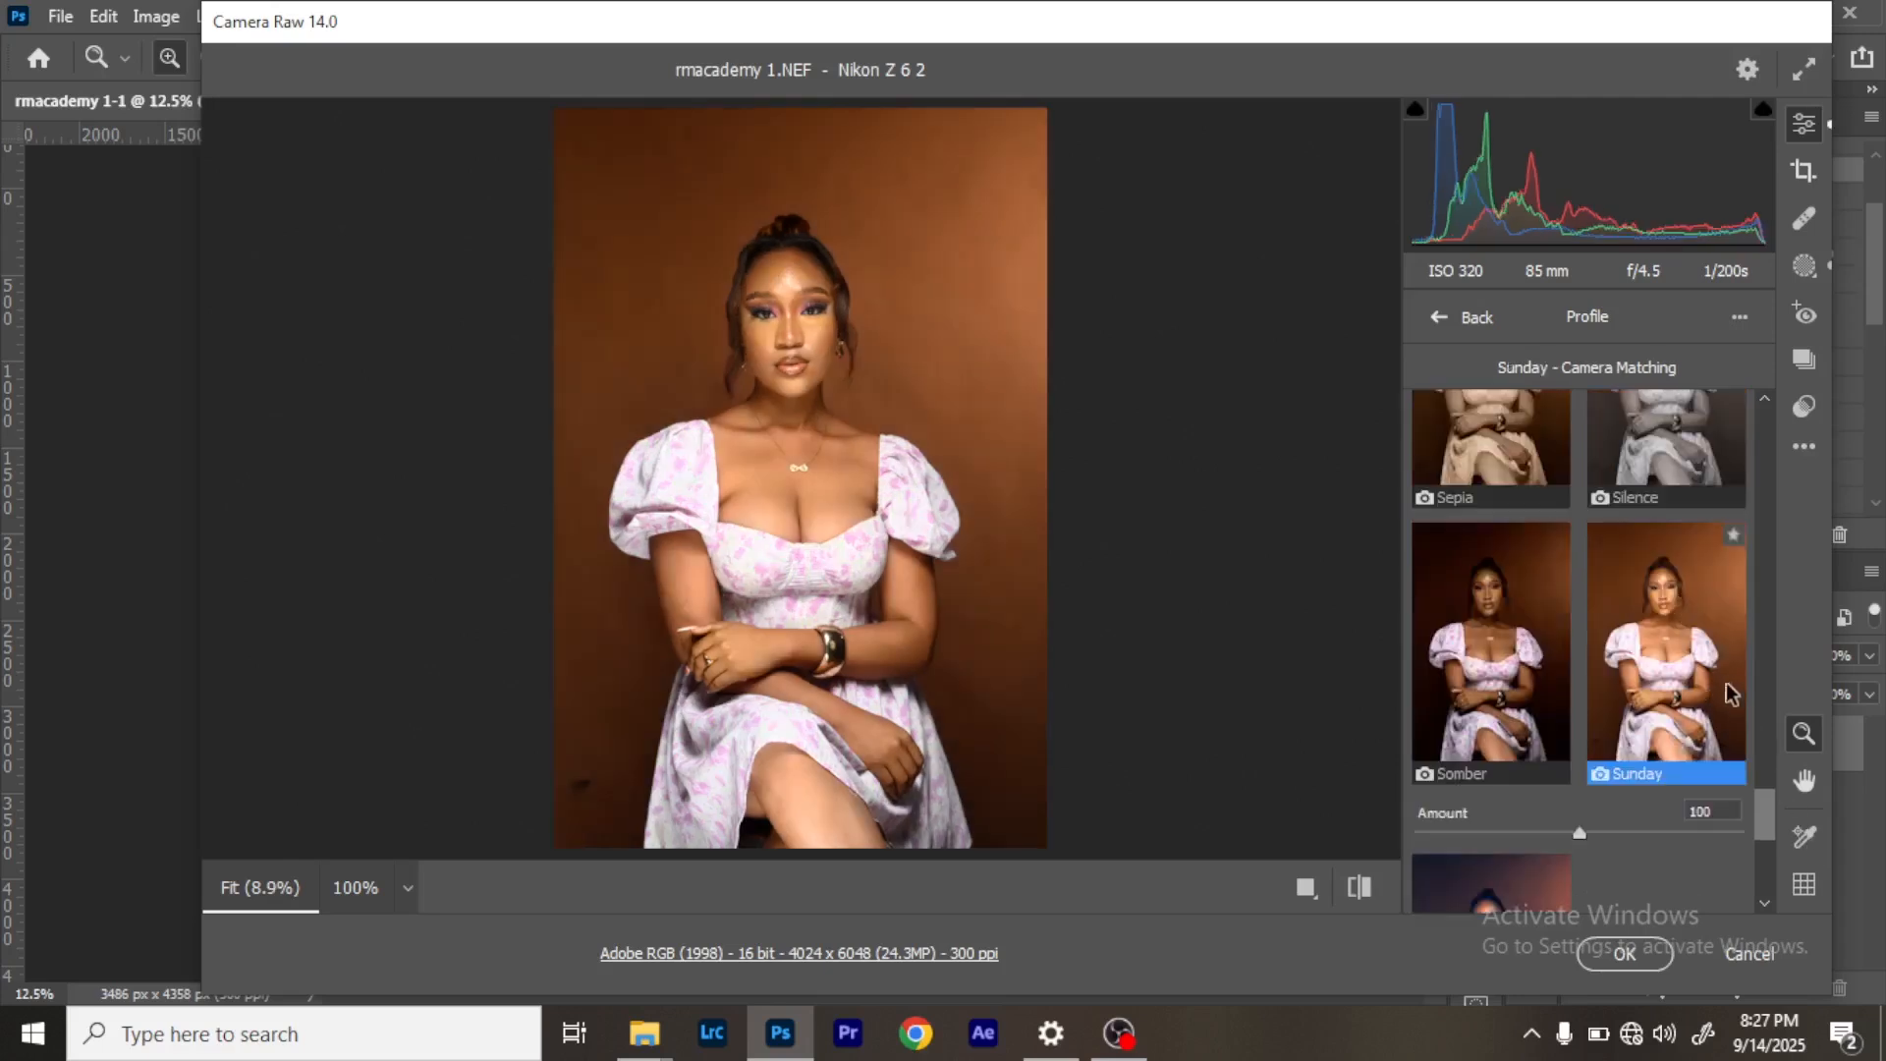
scroll(1770, 830, down, 1)
mouse_move(1769, 820)
mouse_down()
mouse_move(1778, 858)
mouse_move(1774, 824)
mouse_up()
drag(1575, 703, 1534, 714)
scroll(1583, 727, up, 1)
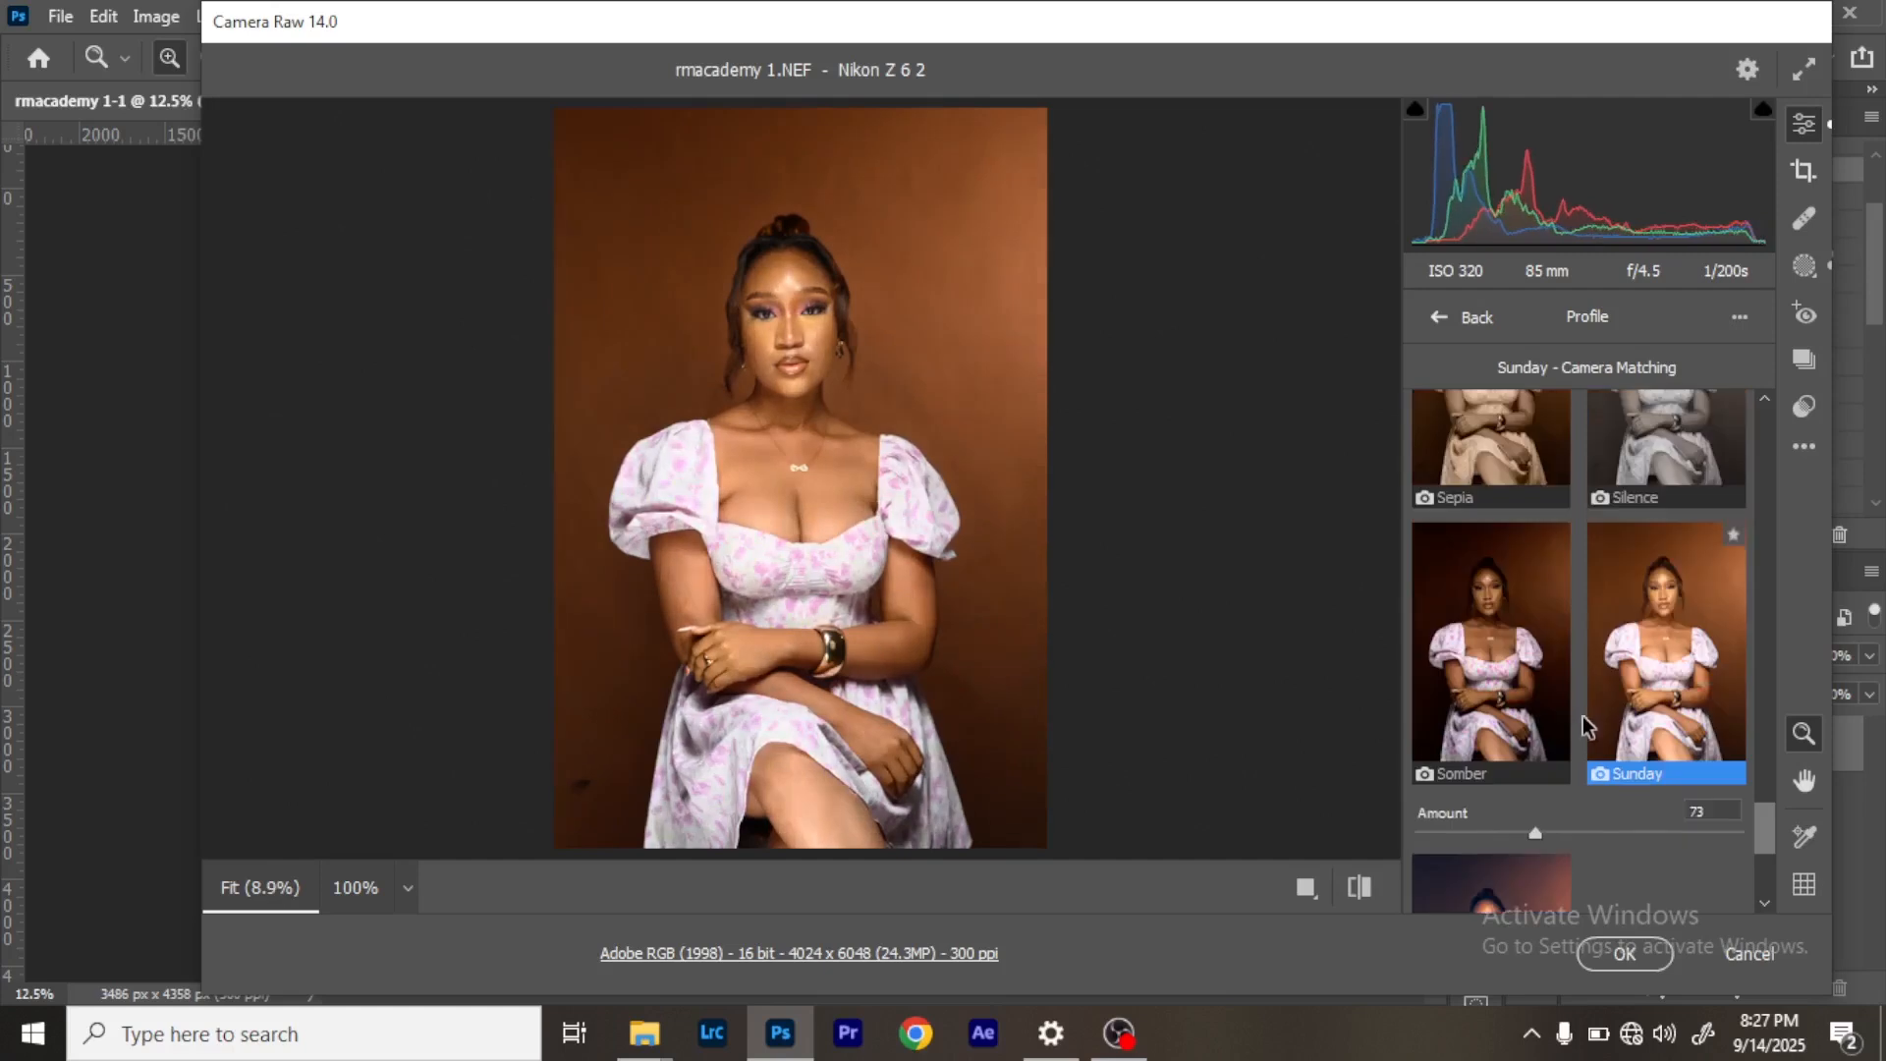
drag(1536, 834, 1594, 835)
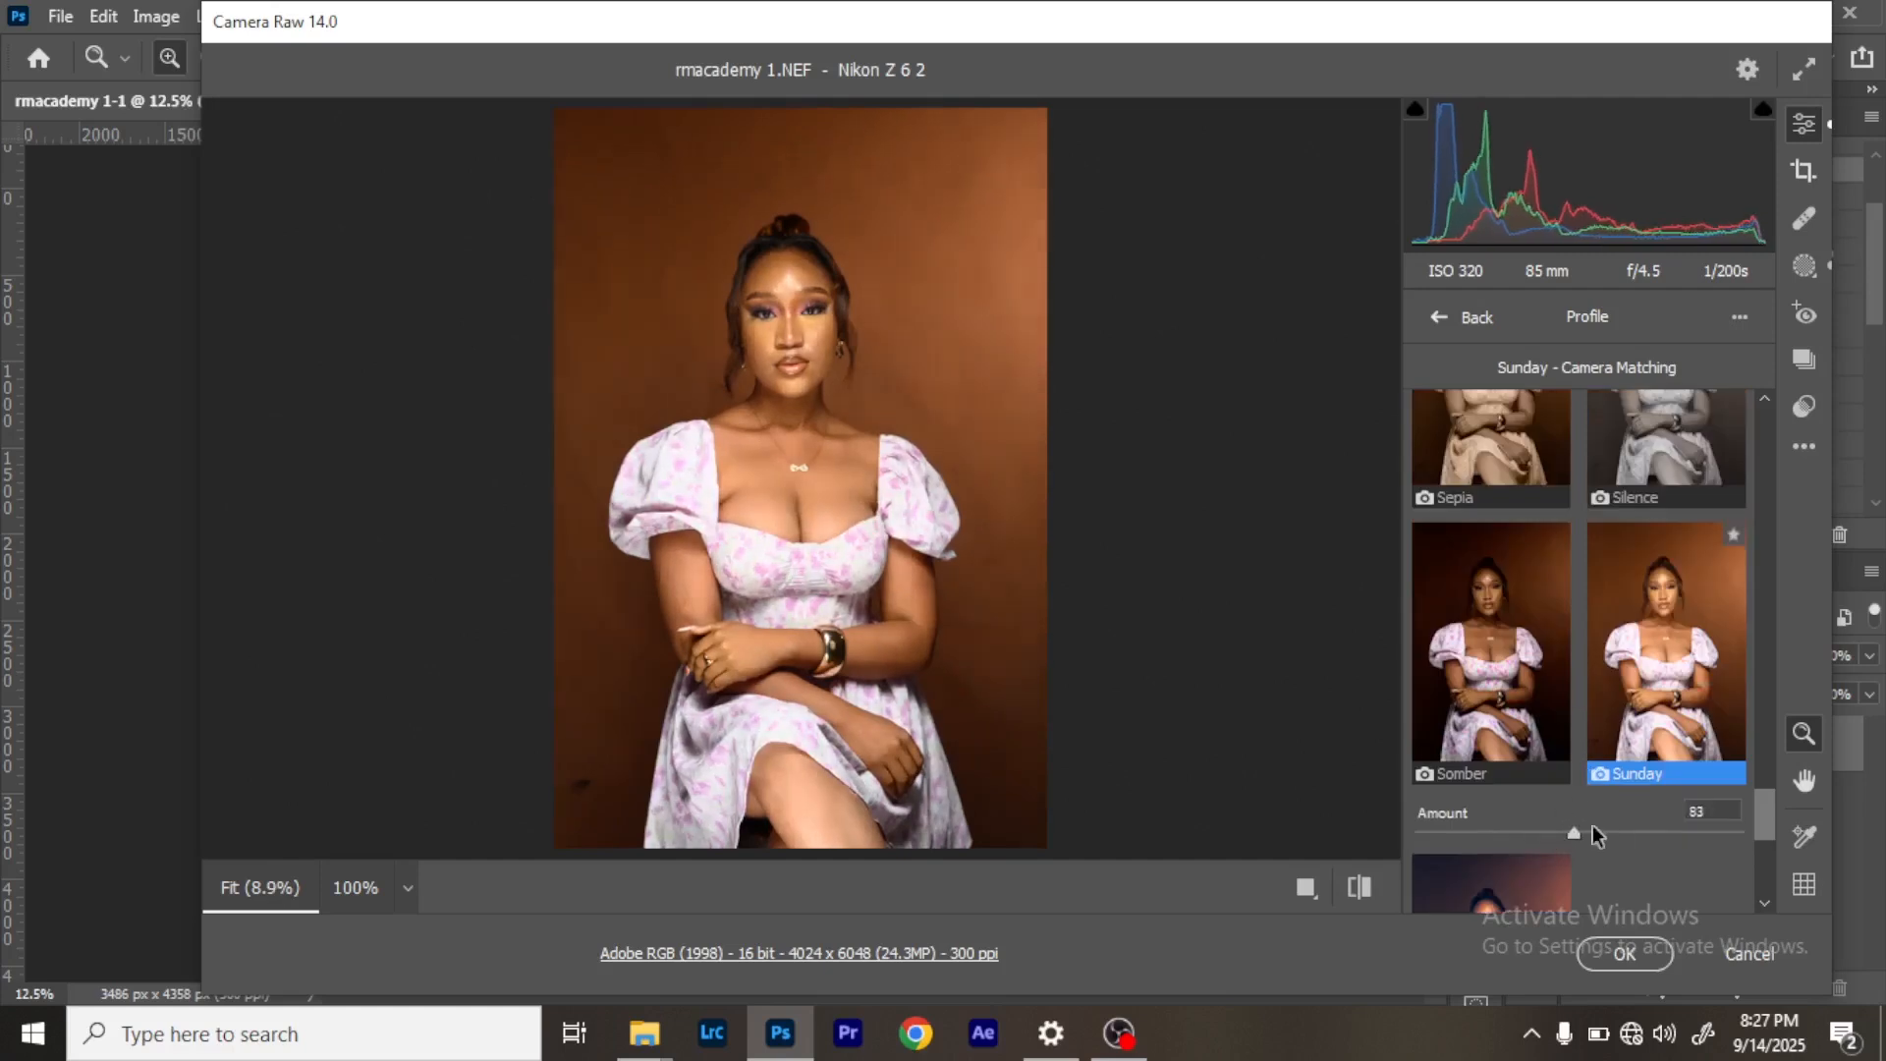
Set the photo's profile to Standard from the Camera Matching group and apply the raw edit to the smart object.
drag(1763, 821, 1735, 473)
click(1525, 616)
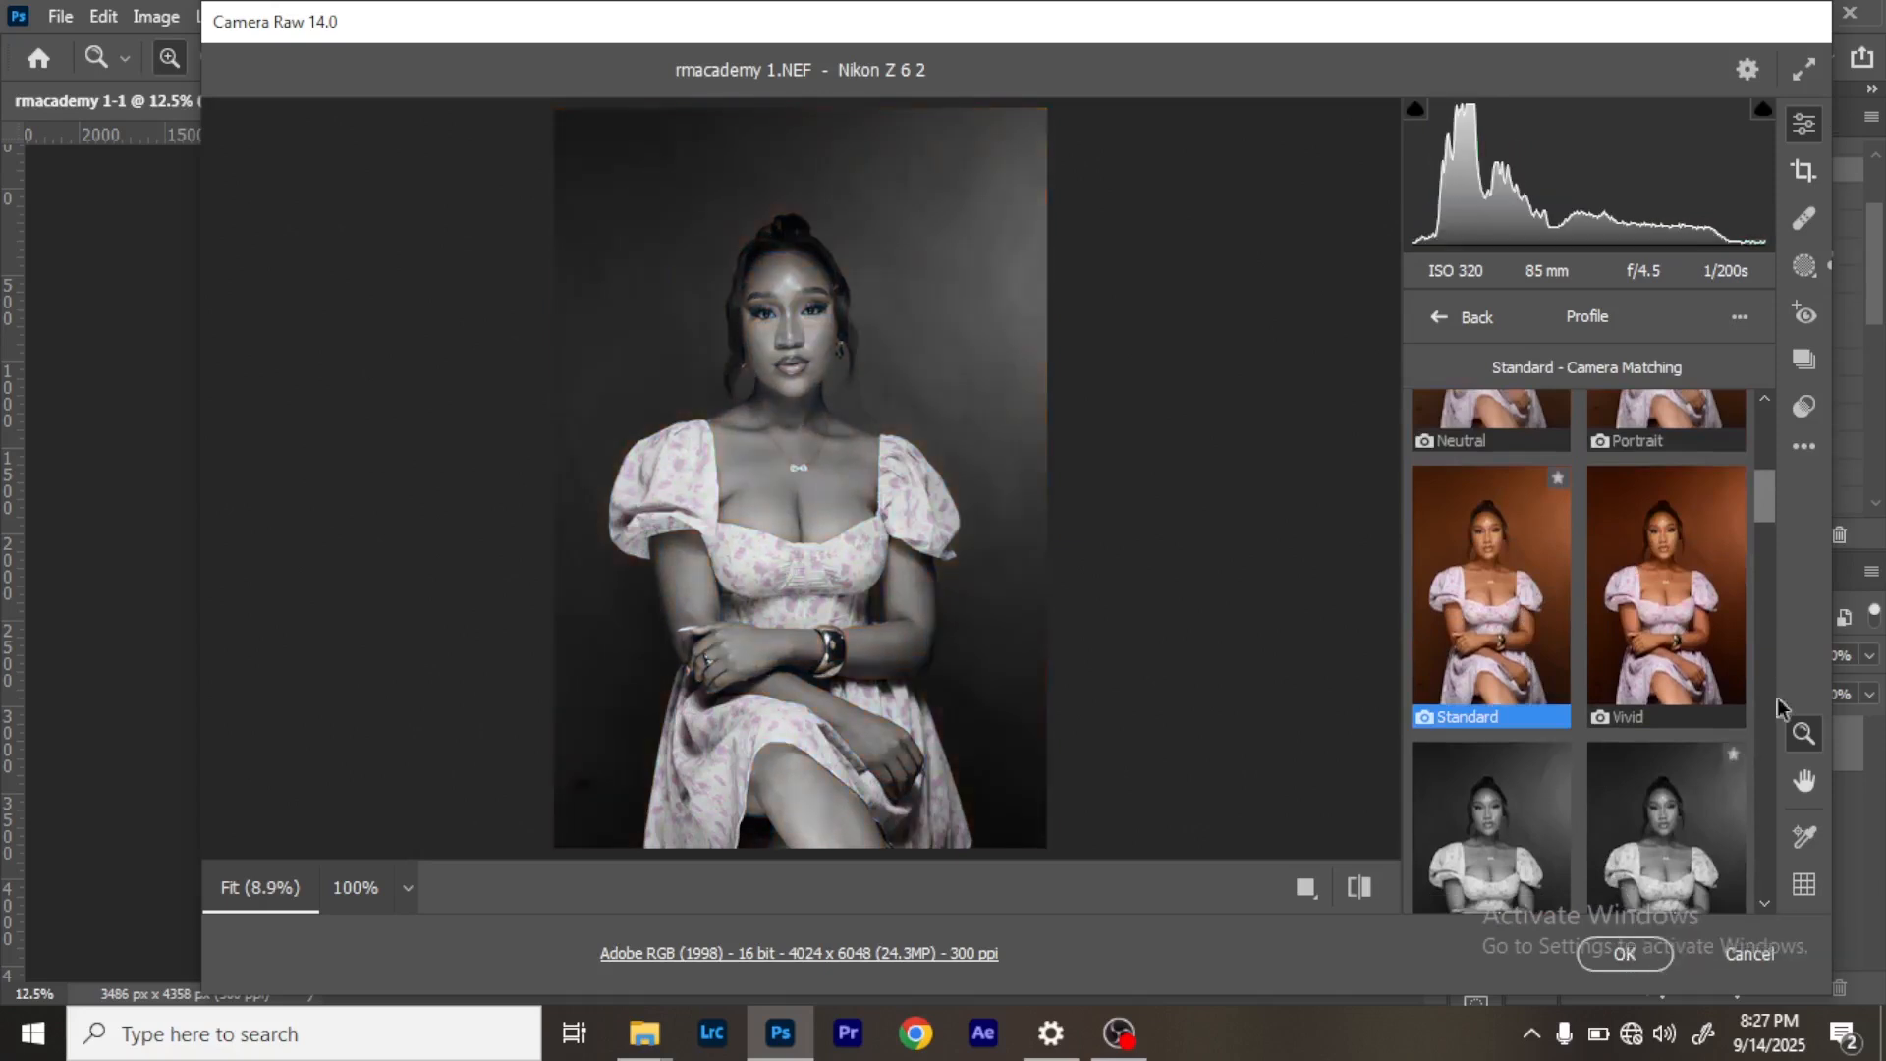
click(1627, 953)
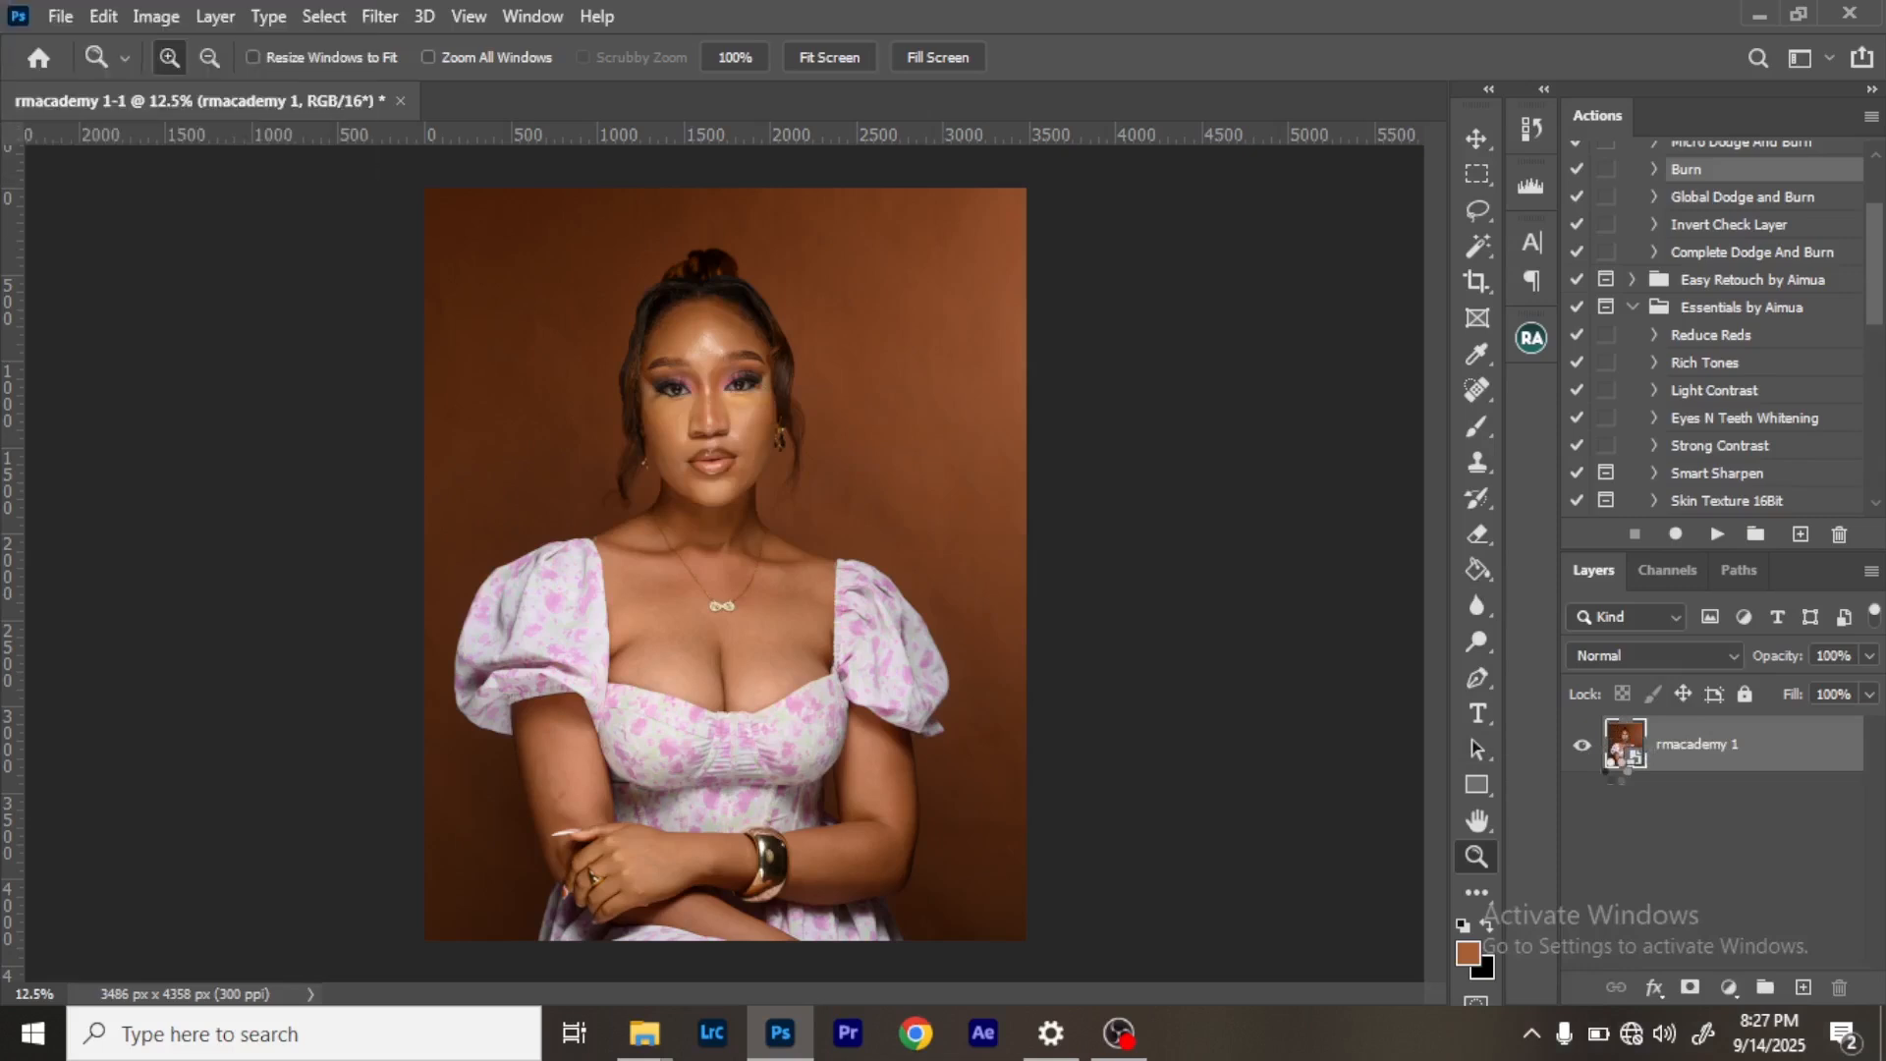
Reopen the rmacademy 1 smart object in Camera Raw and set its profile to Adobe Color.
double_click(1623, 747)
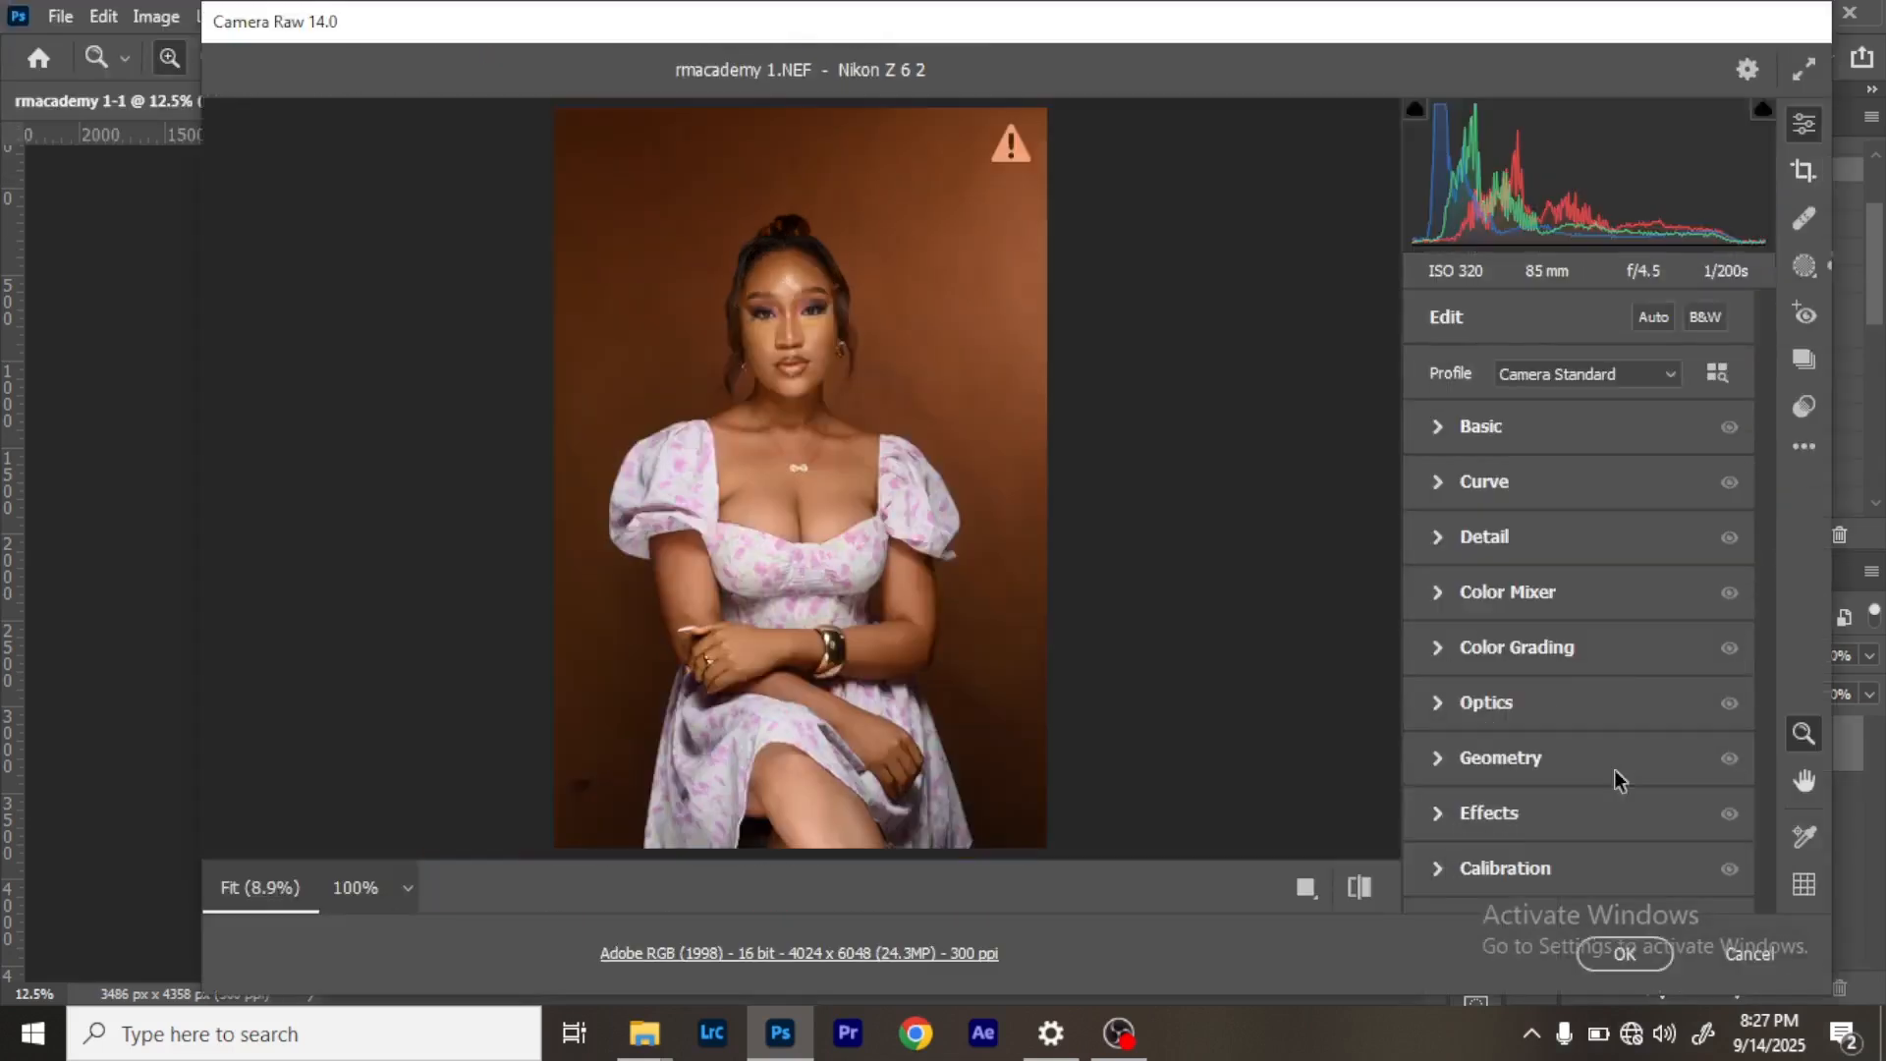
click(1560, 375)
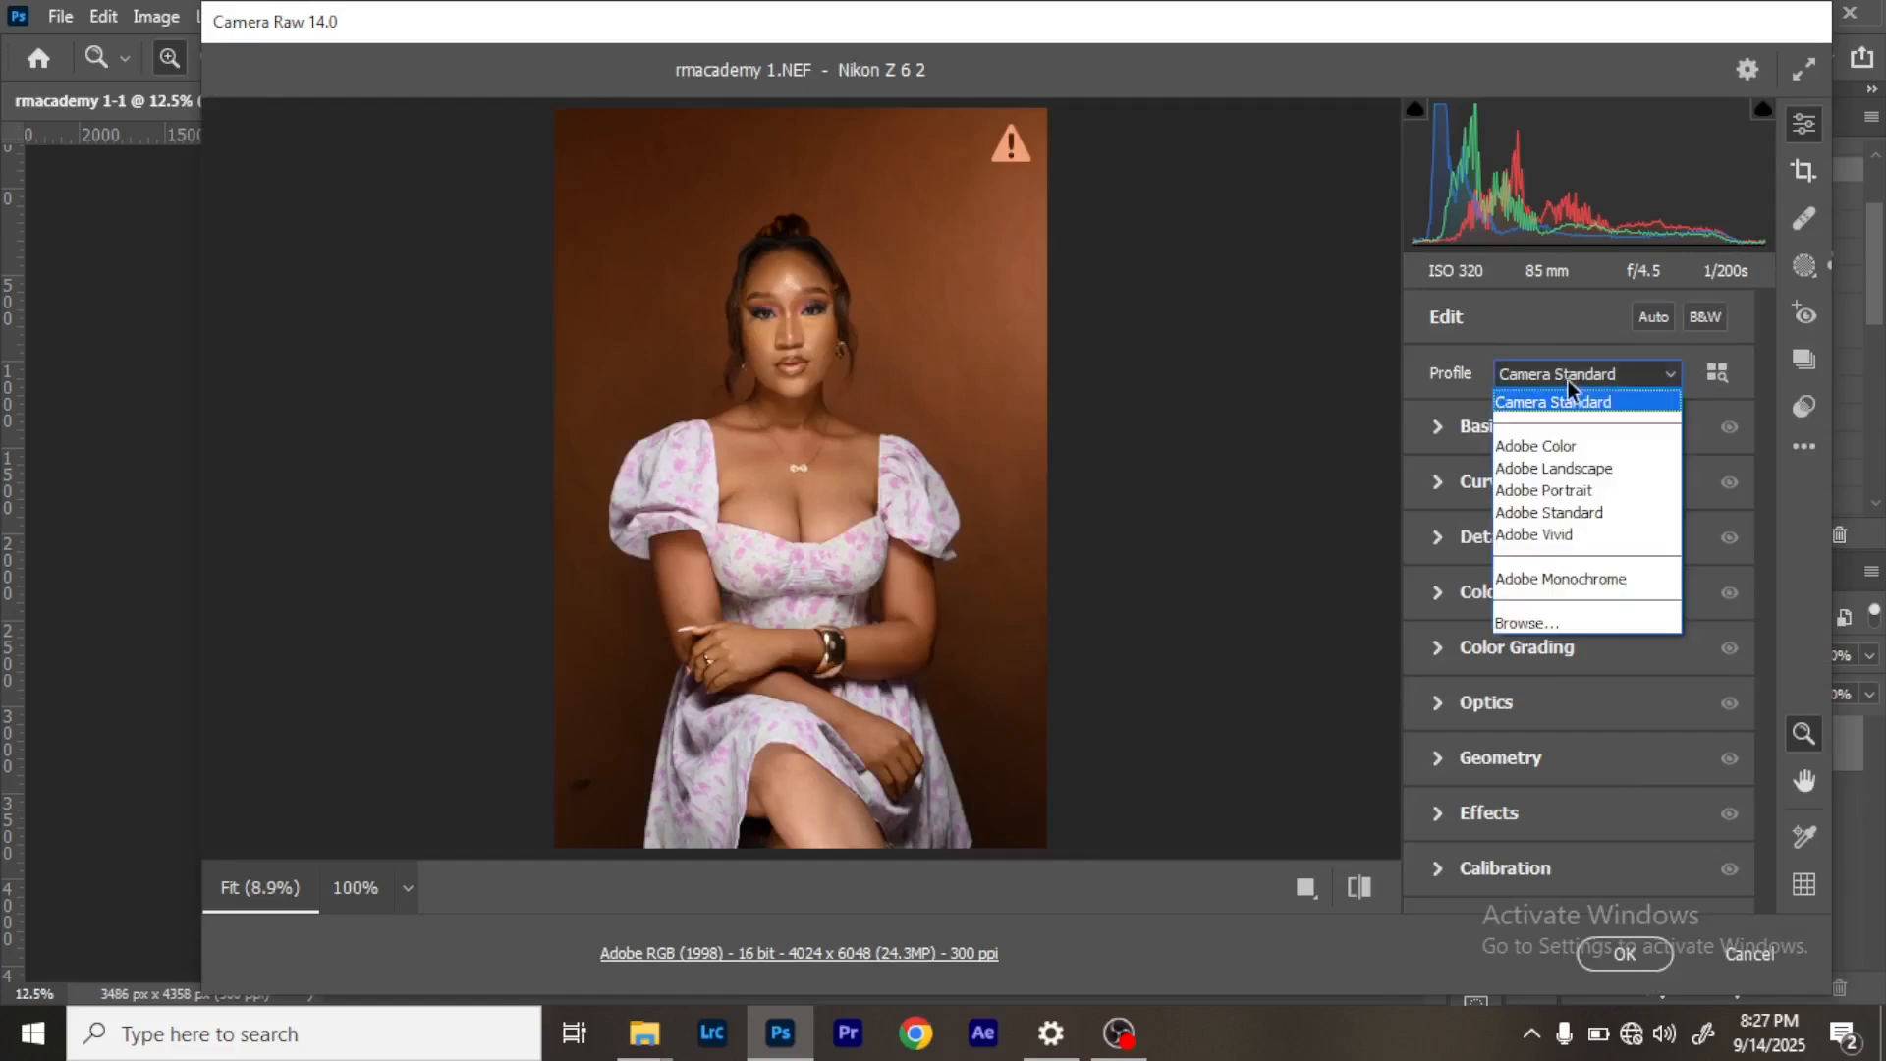
click(1576, 450)
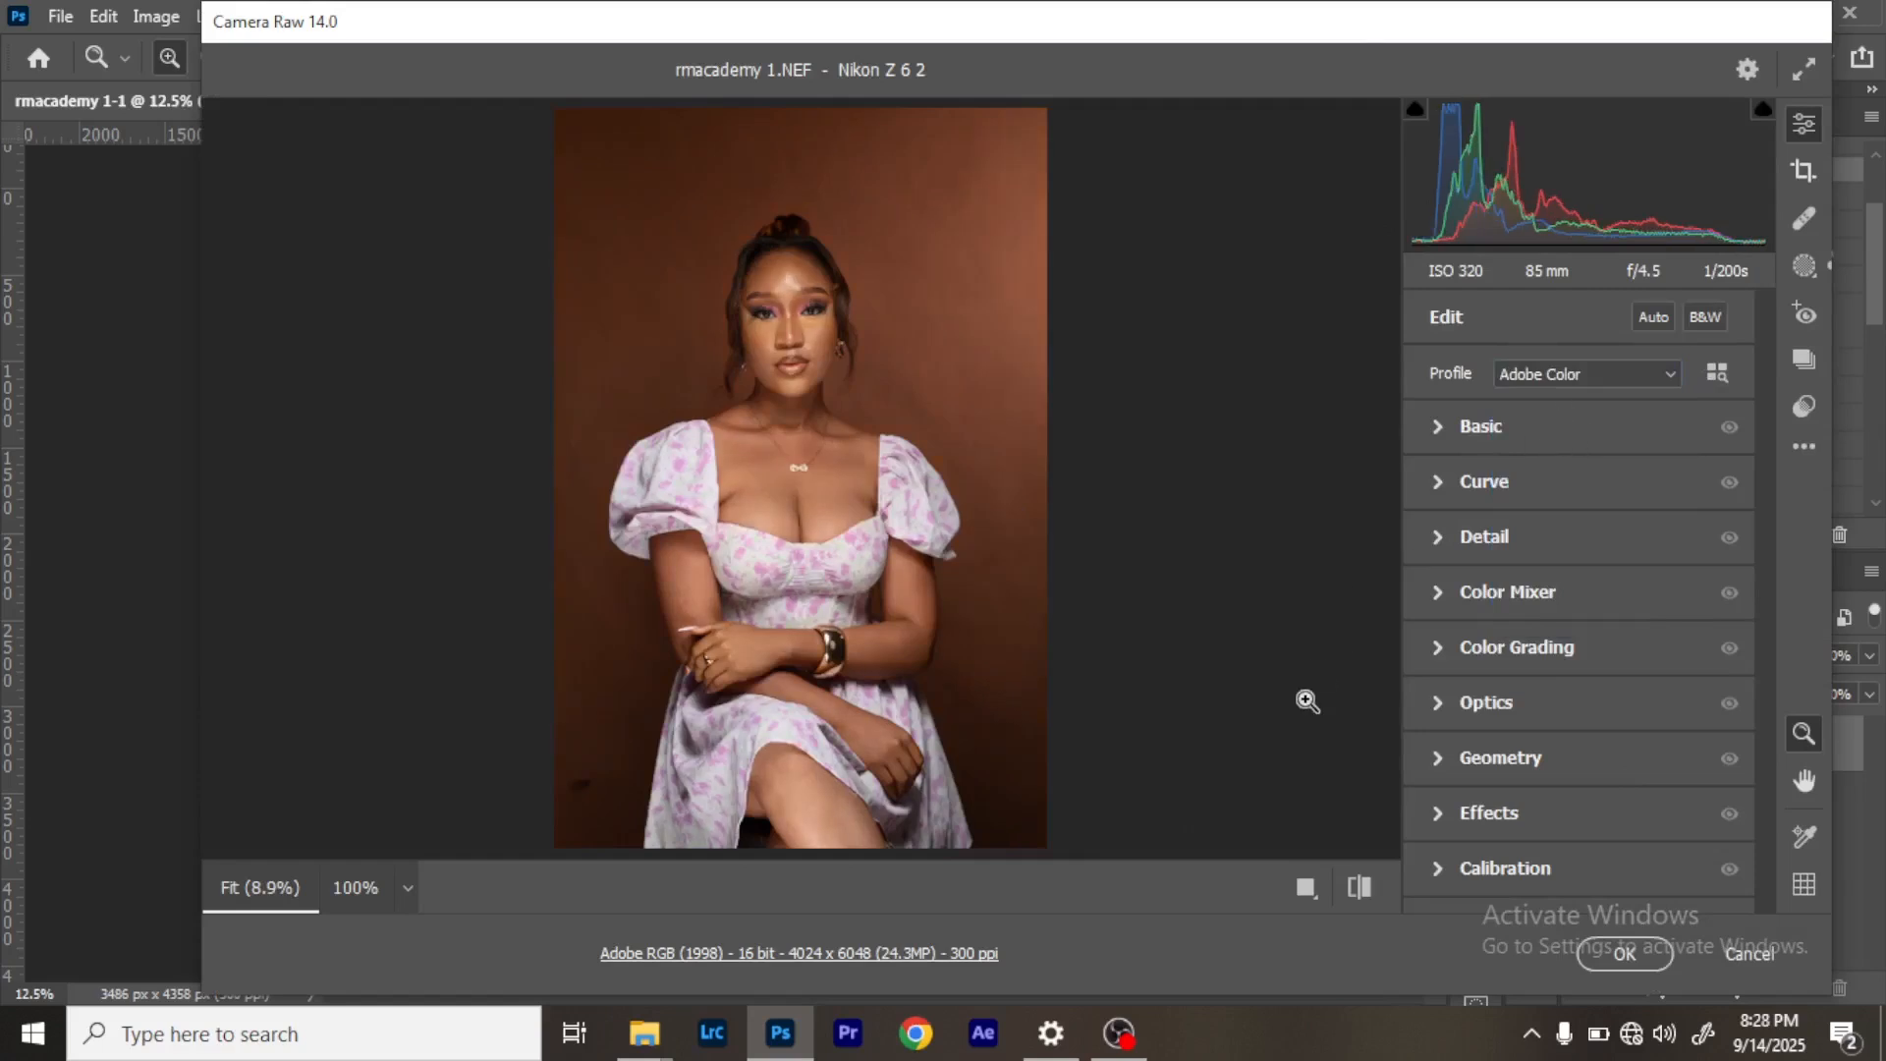
Choose the Standard profile from the Camera Matching group and apply the raw edit to the rmacademy 1 smart object.
click(1560, 382)
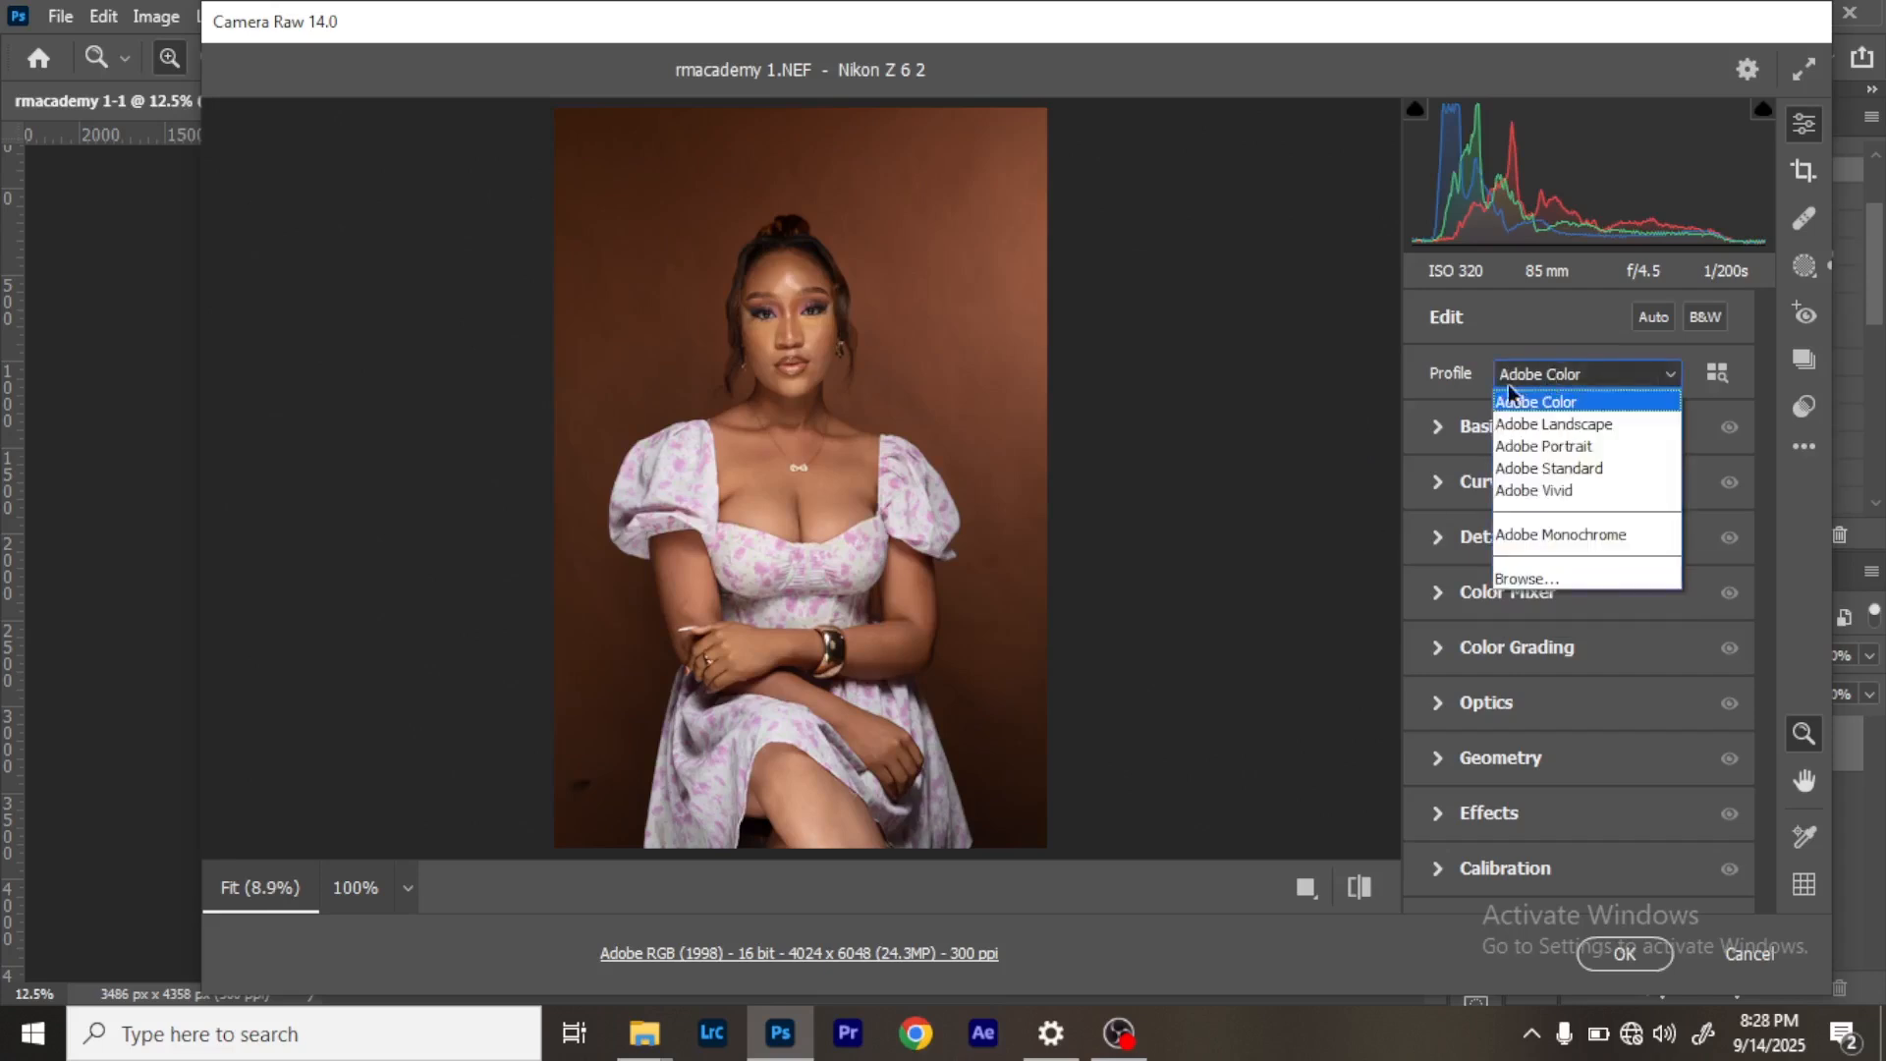
click(1555, 584)
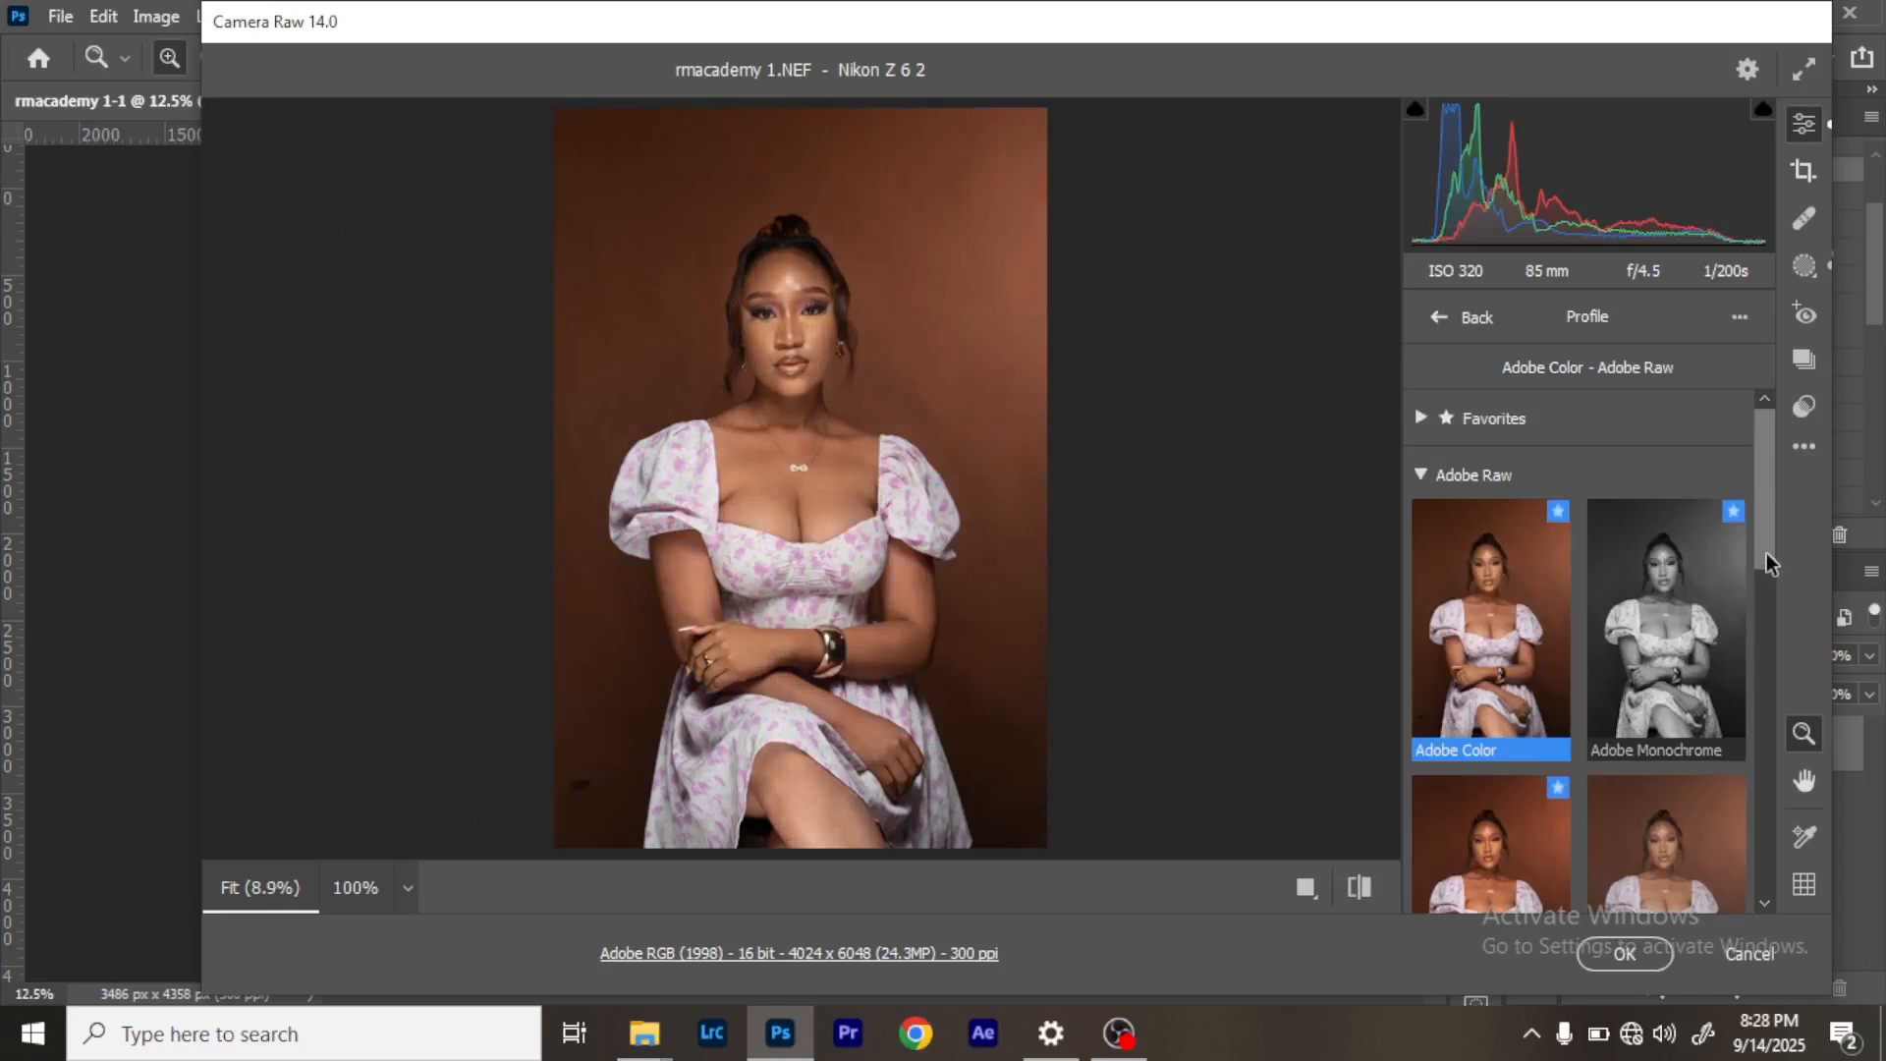
scroll(1766, 552, down, 1)
click(1425, 462)
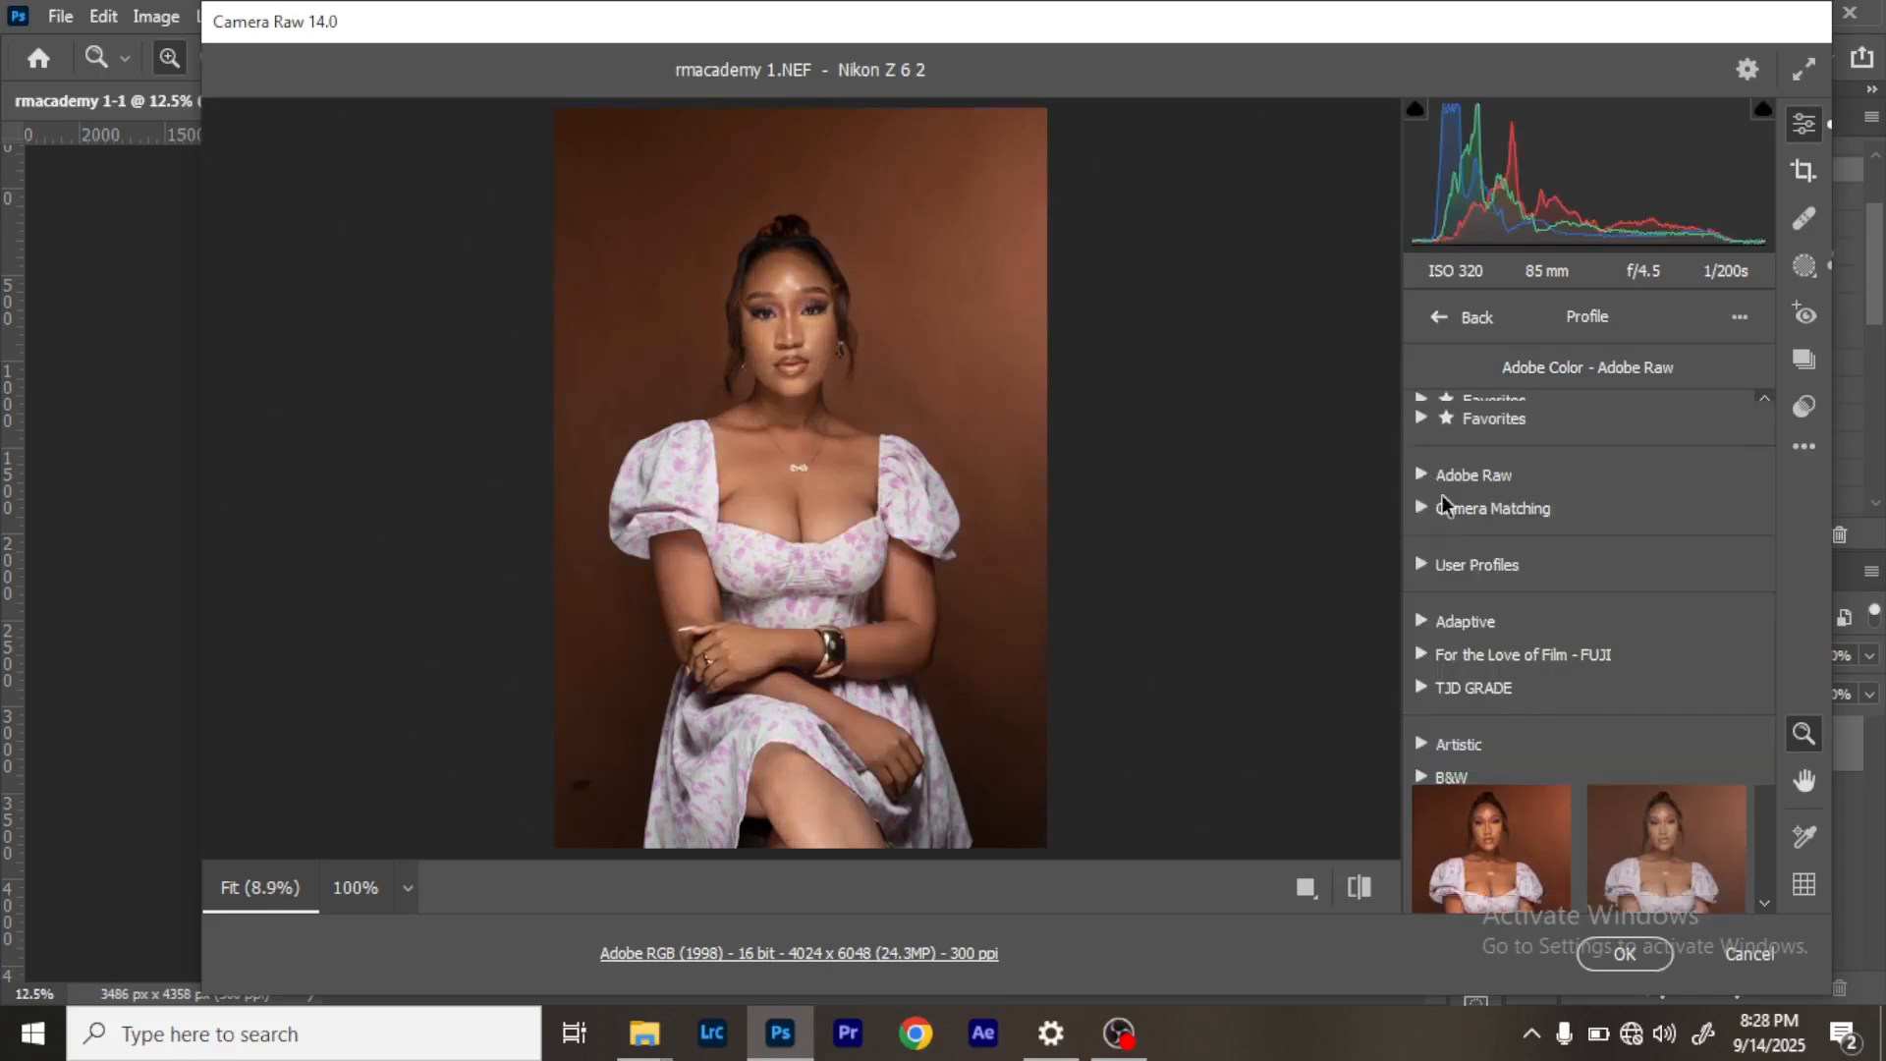
click(1421, 511)
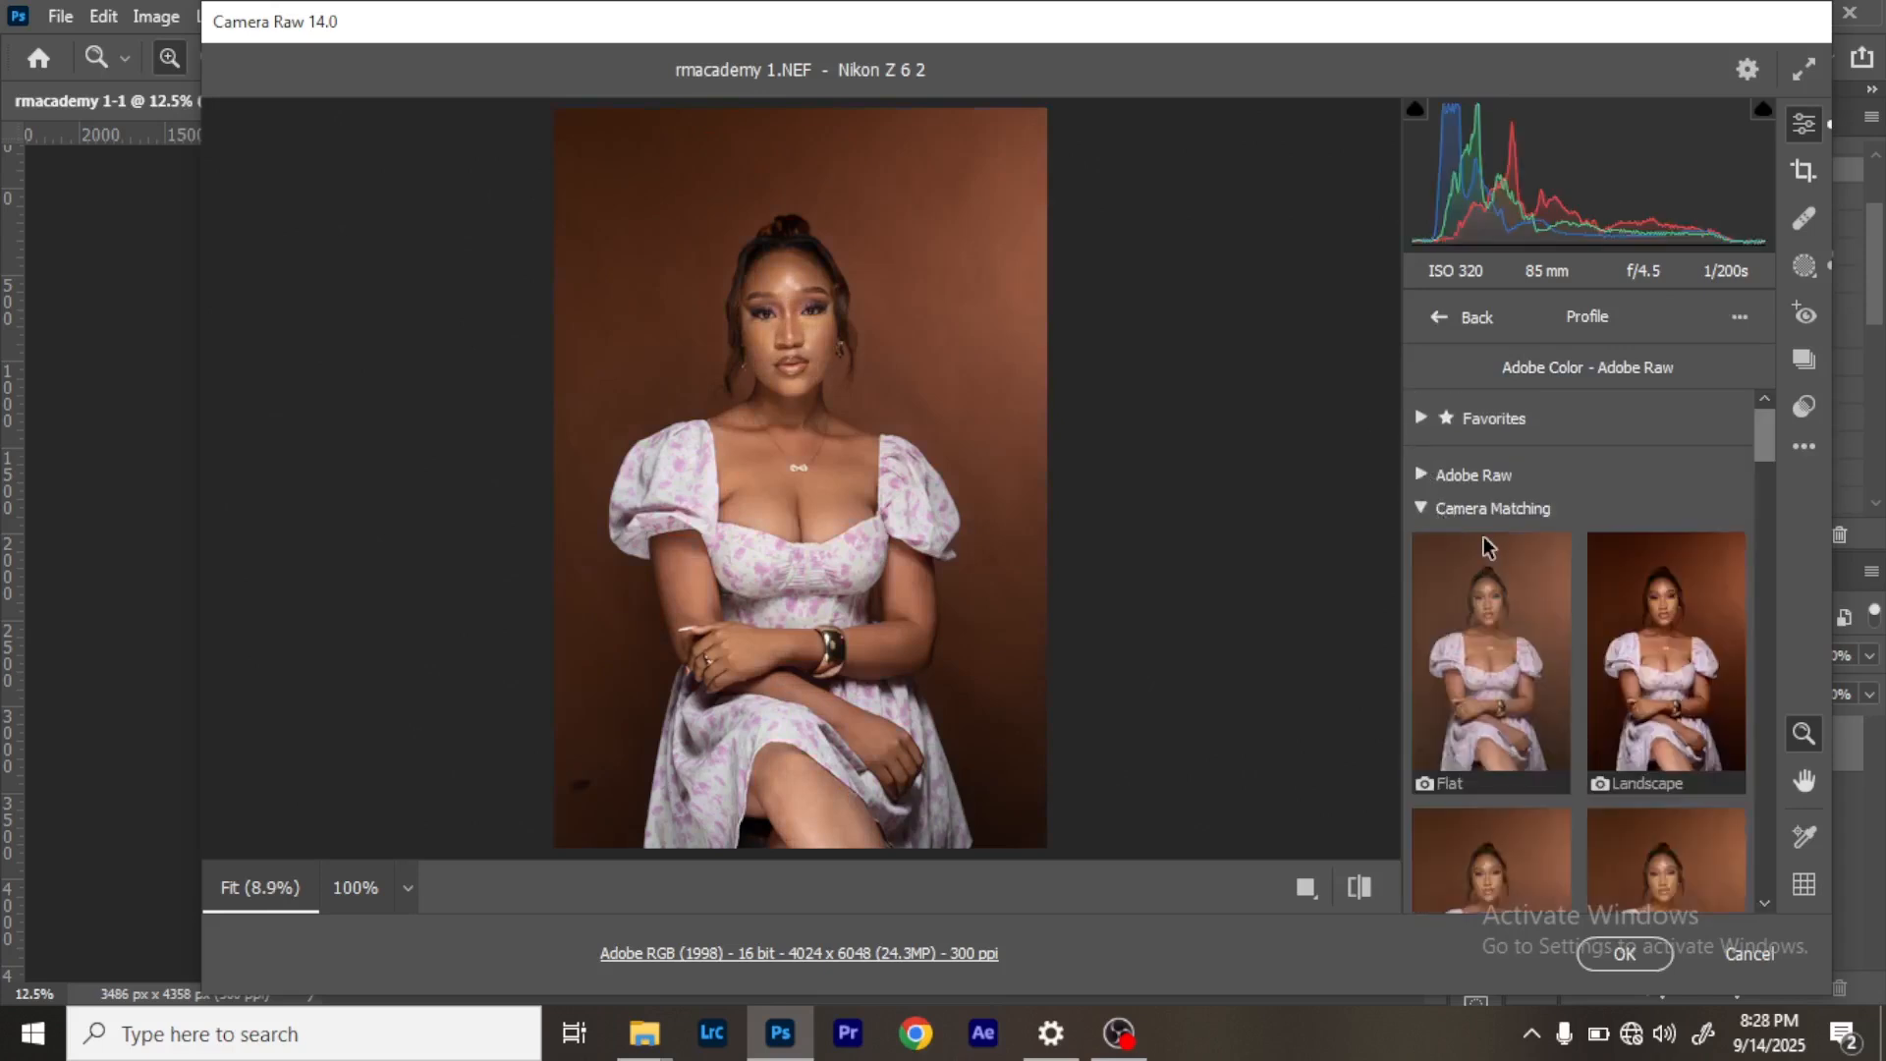
drag(1764, 446, 1768, 516)
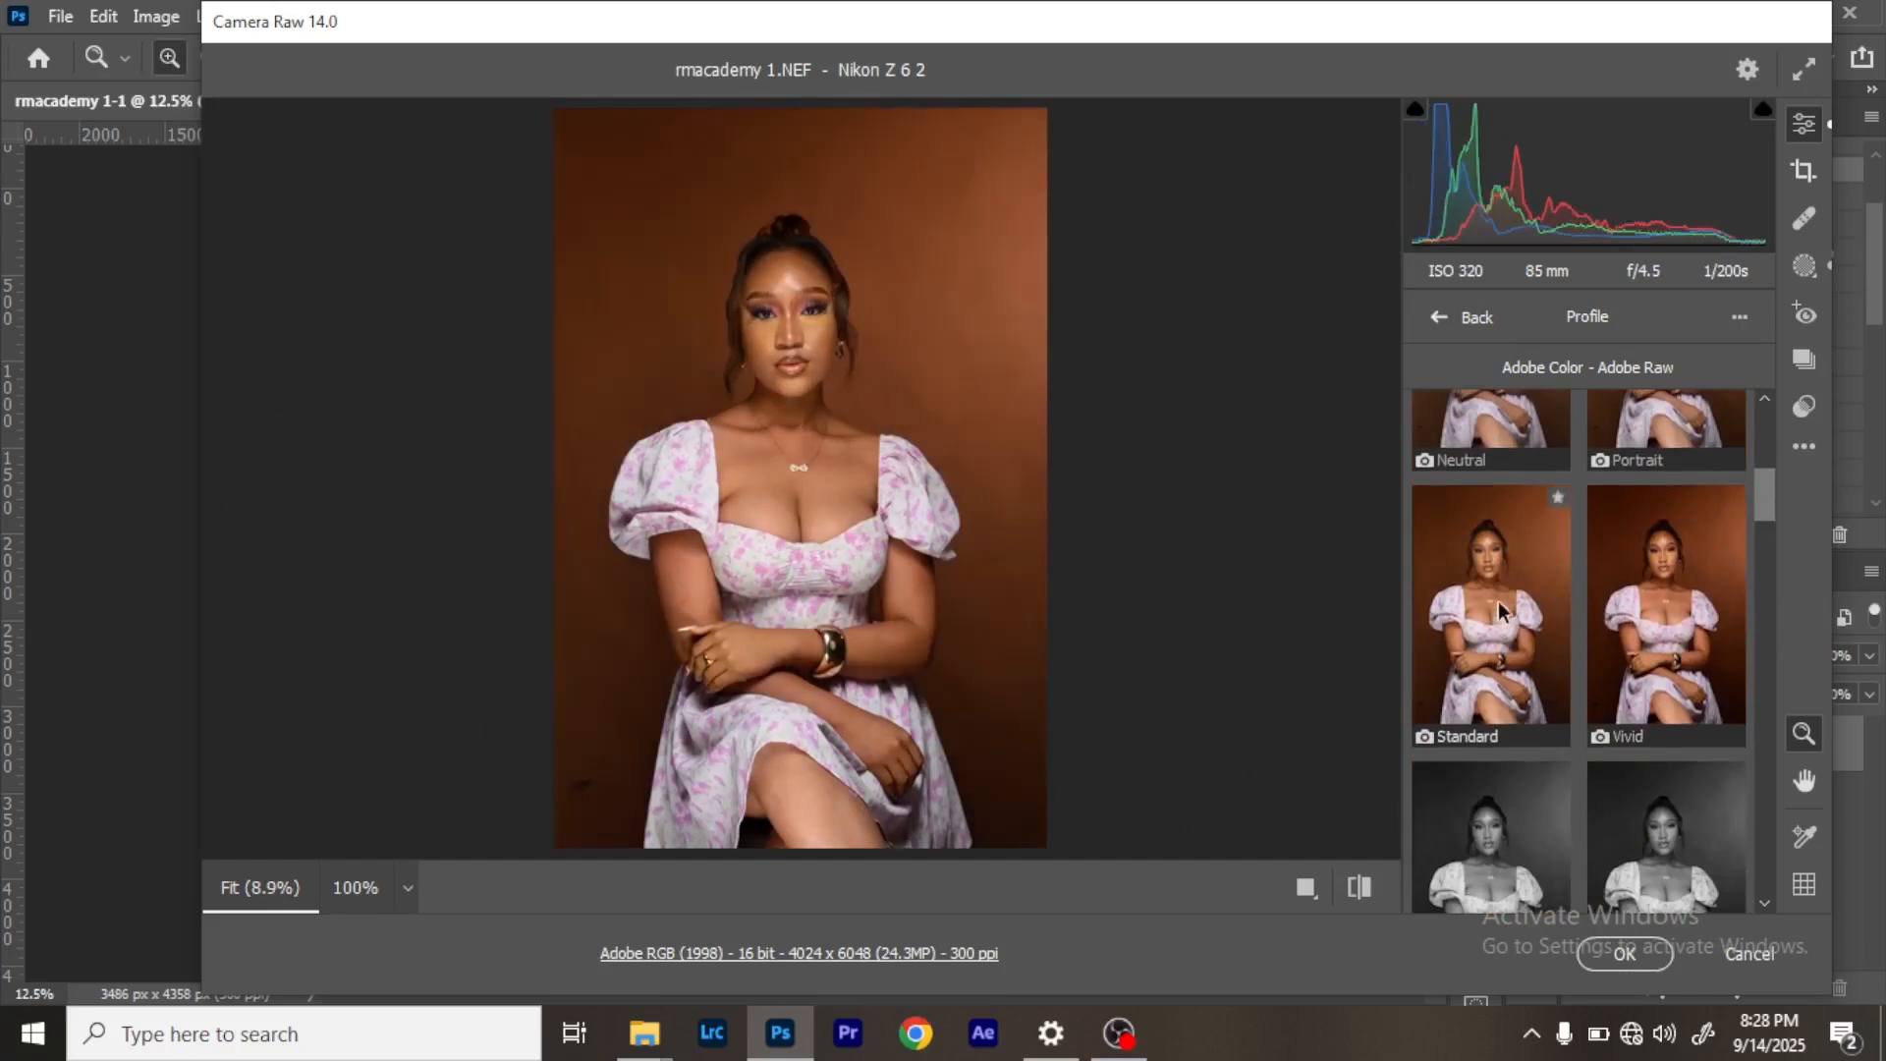
click(1506, 614)
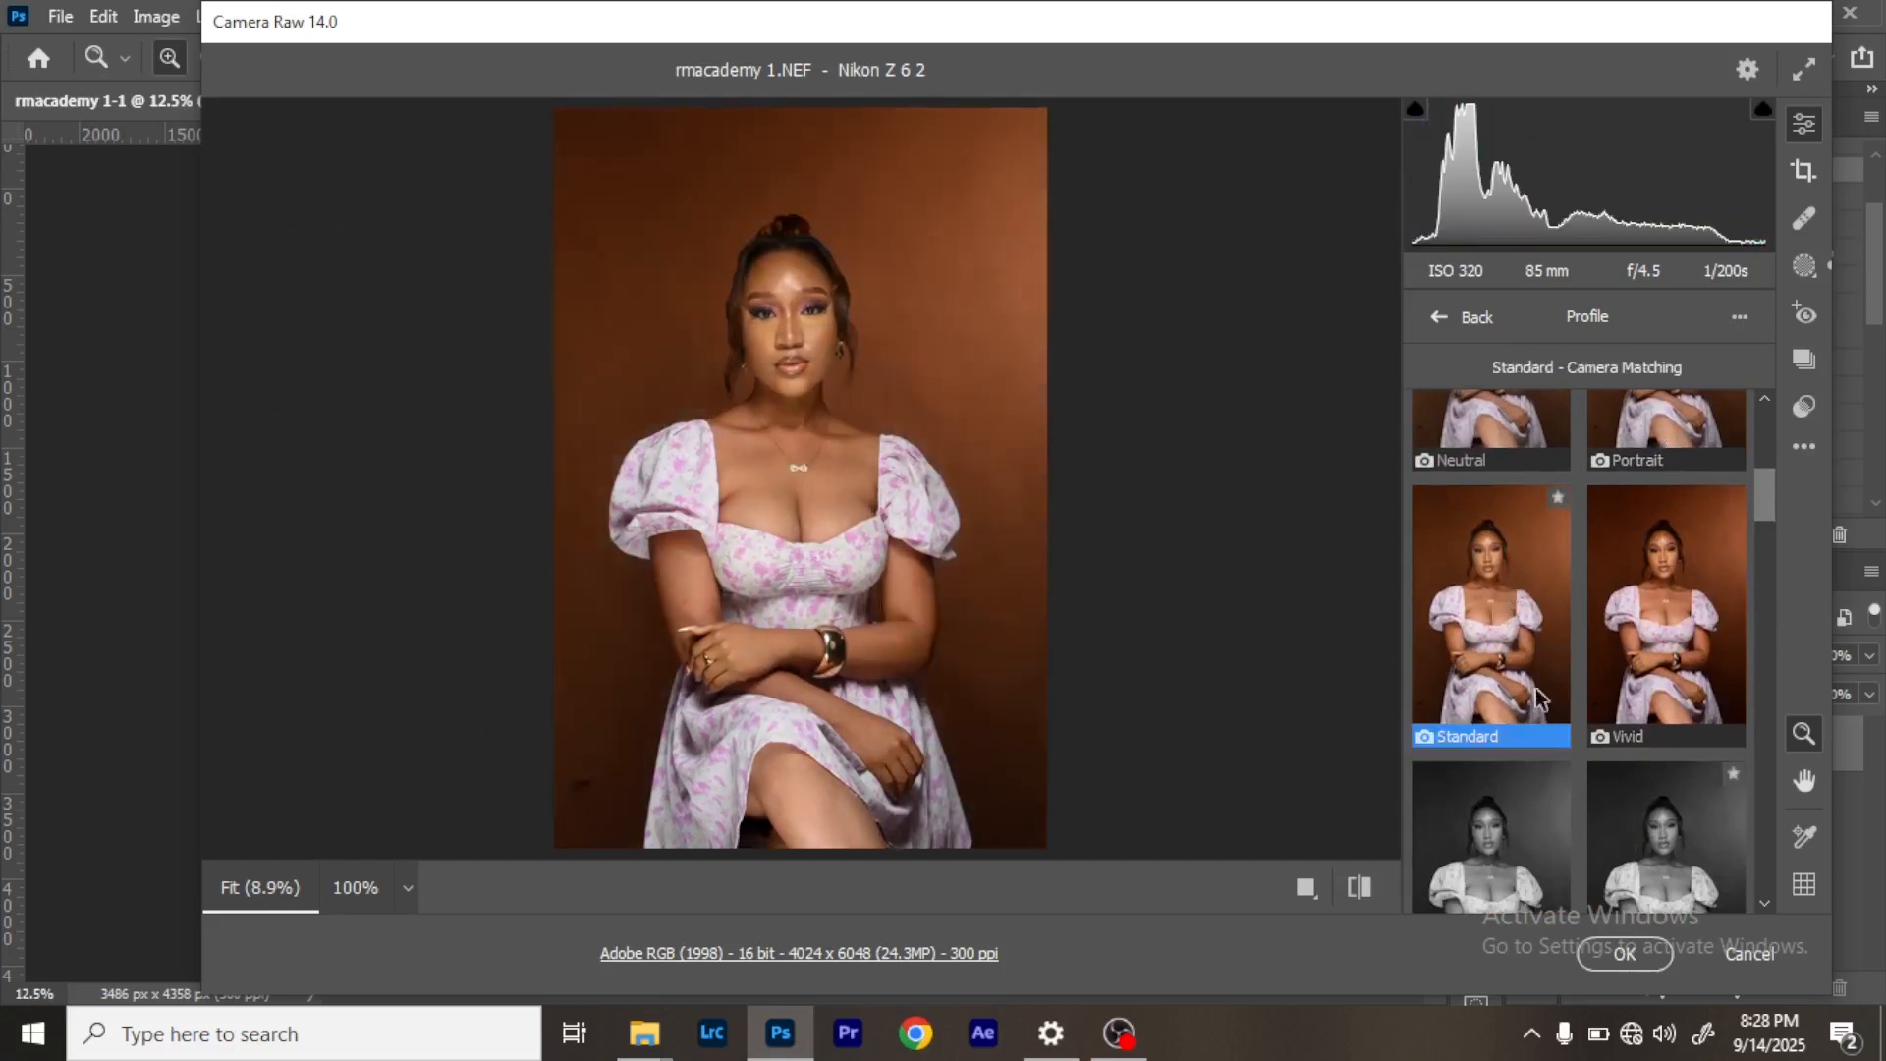
click(1622, 953)
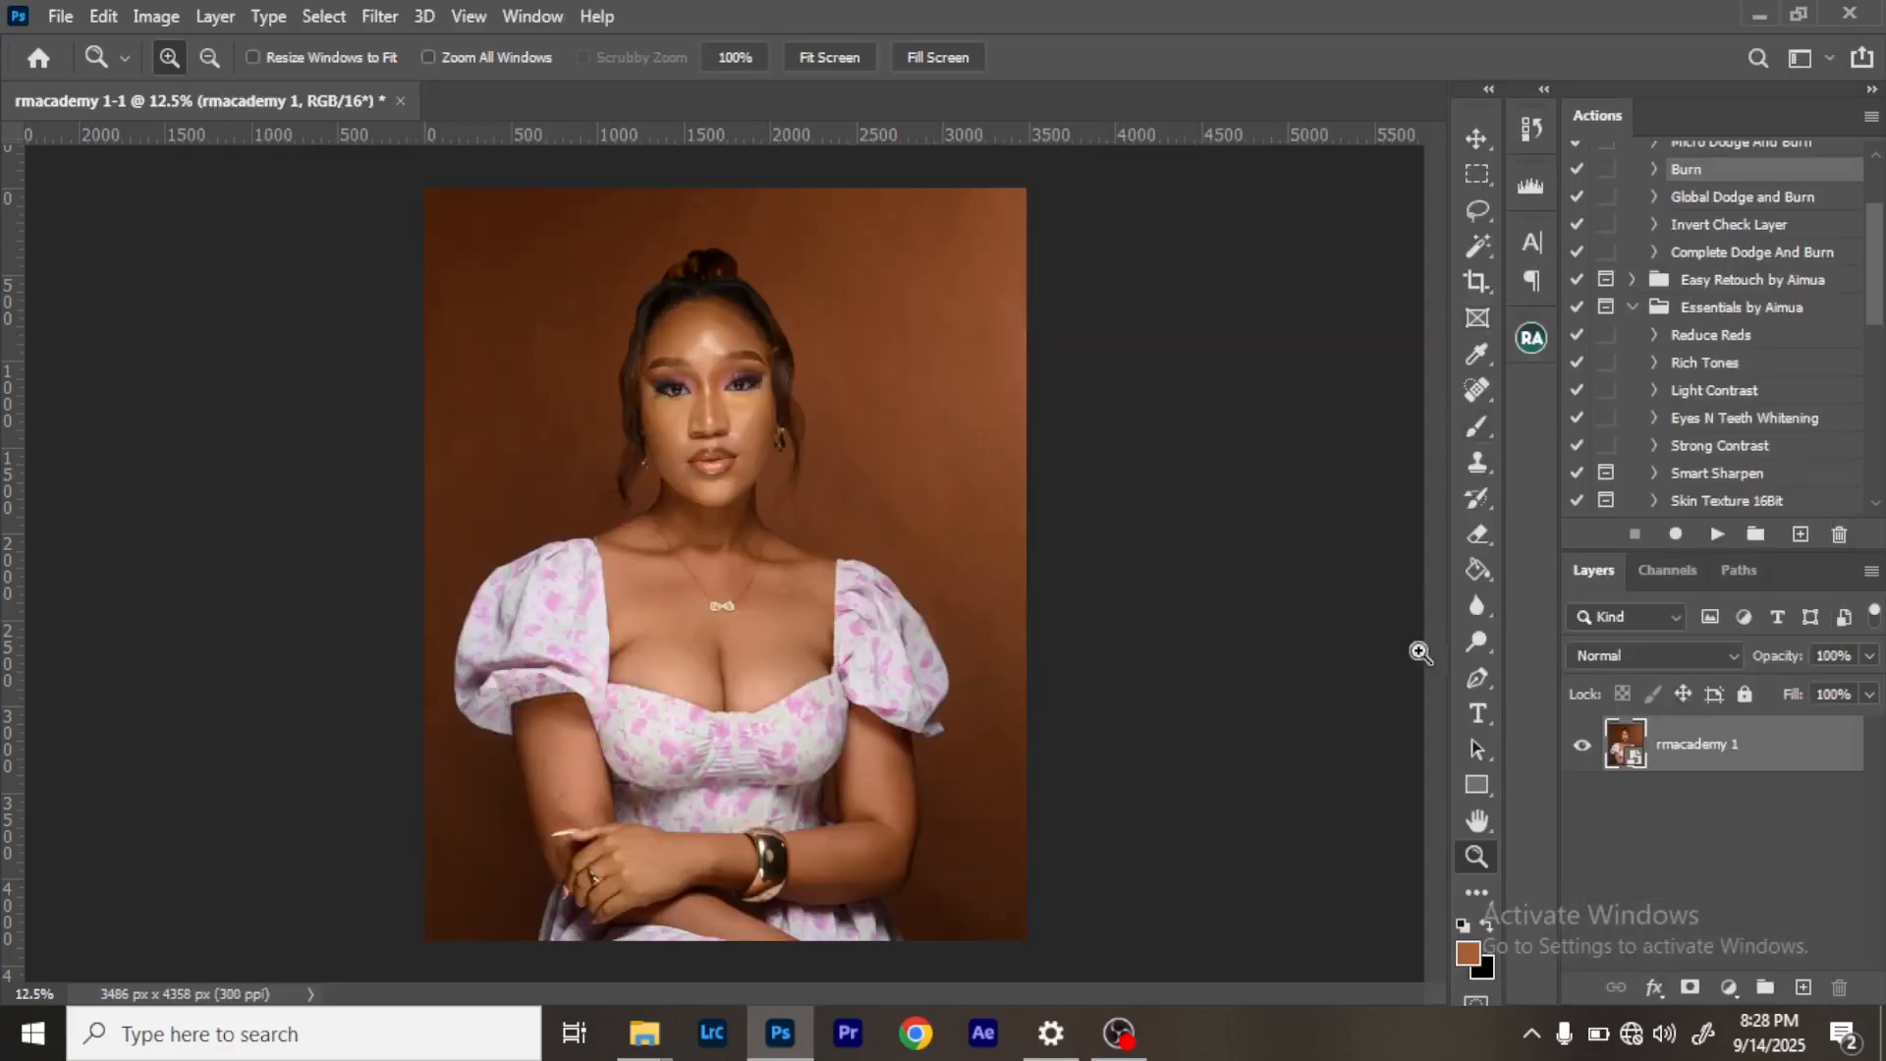
Examine the skin tones and texture of the face close up at several magnifications.
drag(602, 294, 869, 565)
key(ctrl+plus)
key(ctrl+plus)
key(ctrl+plus)
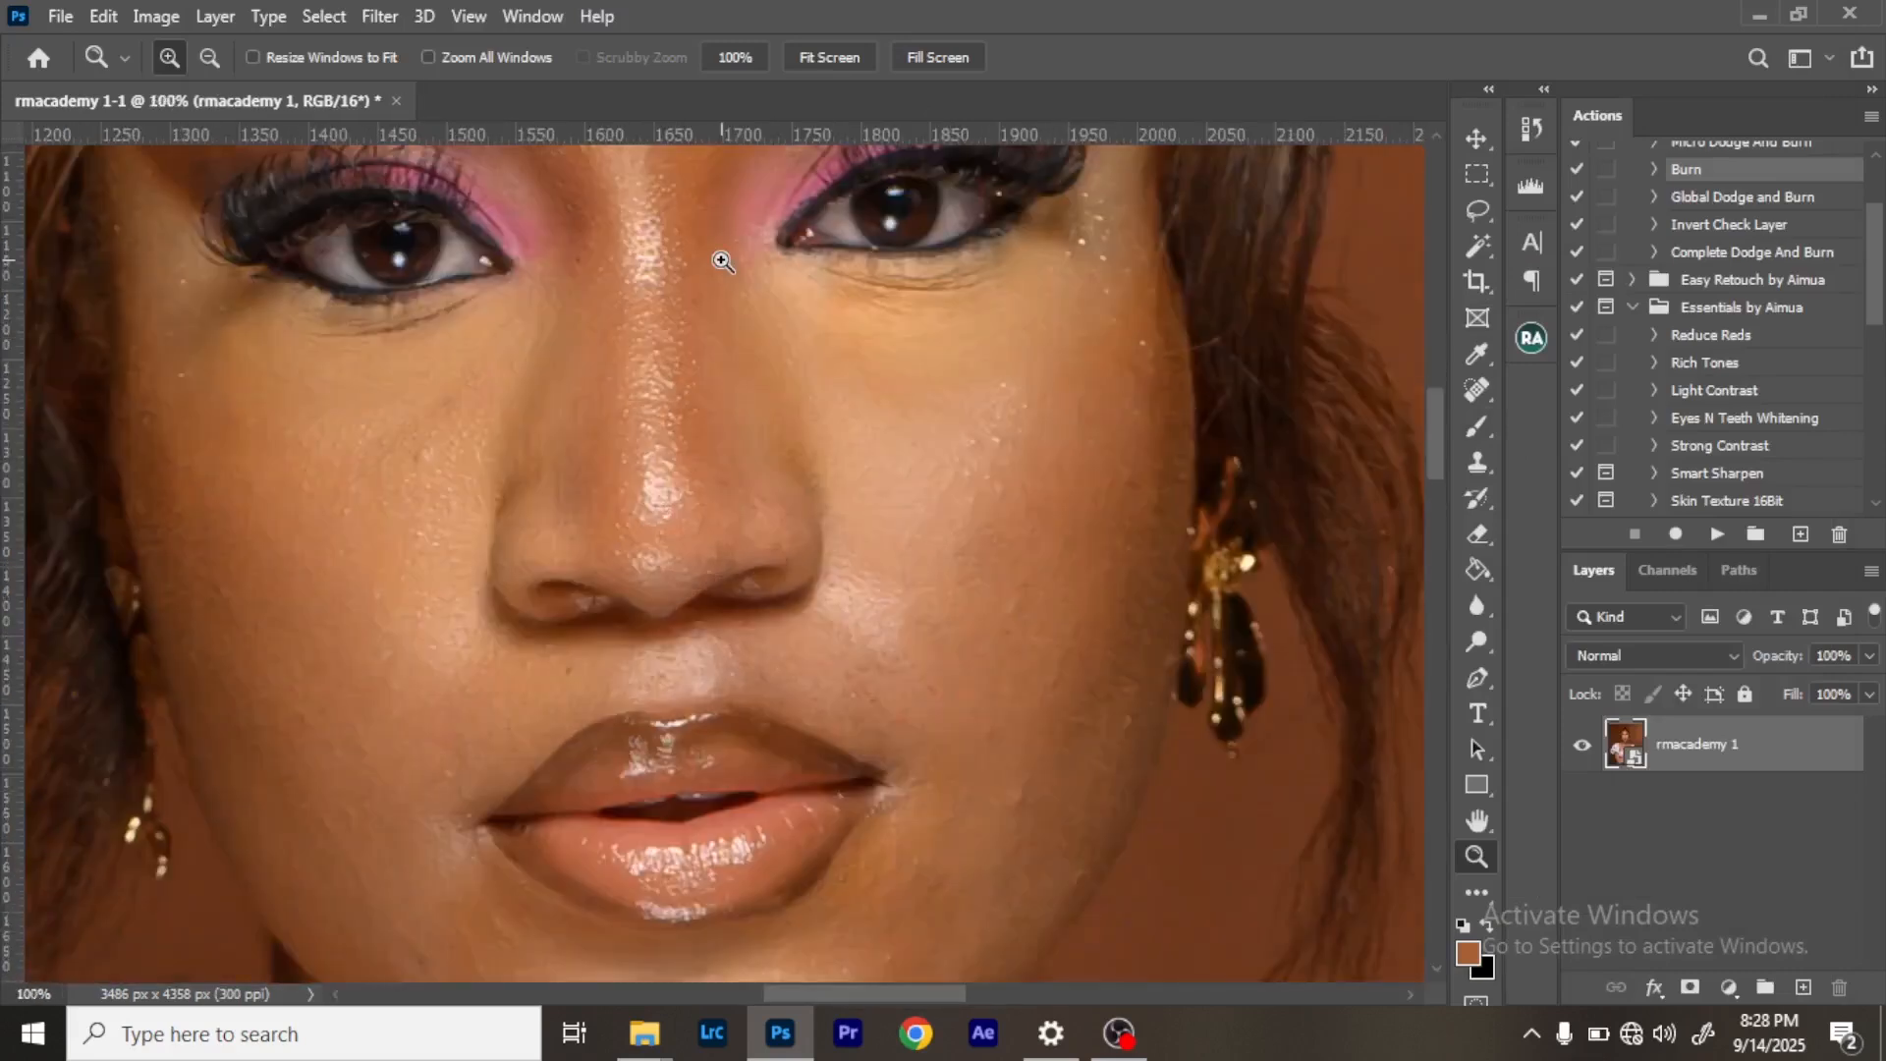
key(ctrl+plus)
key(ctrl+minus)
key(ctrl+minus)
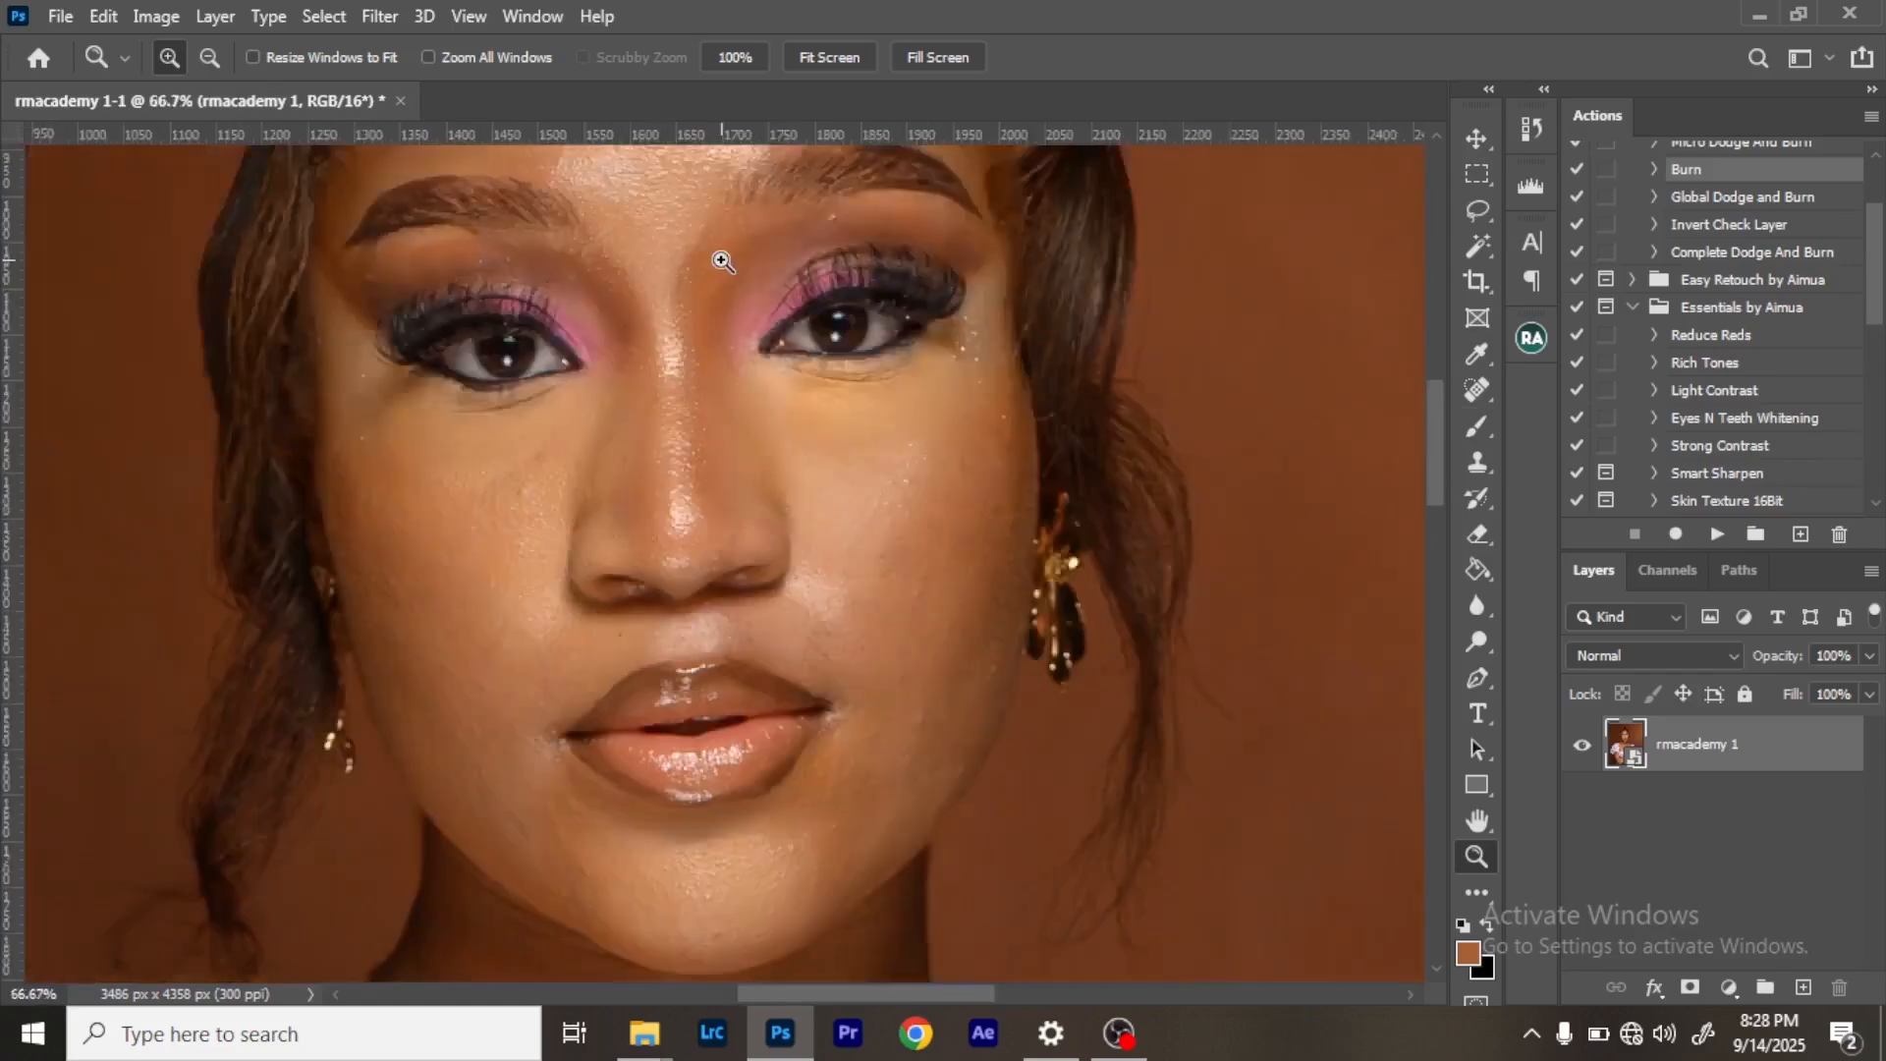
key(ctrl+minus)
key(ctrl+minus)
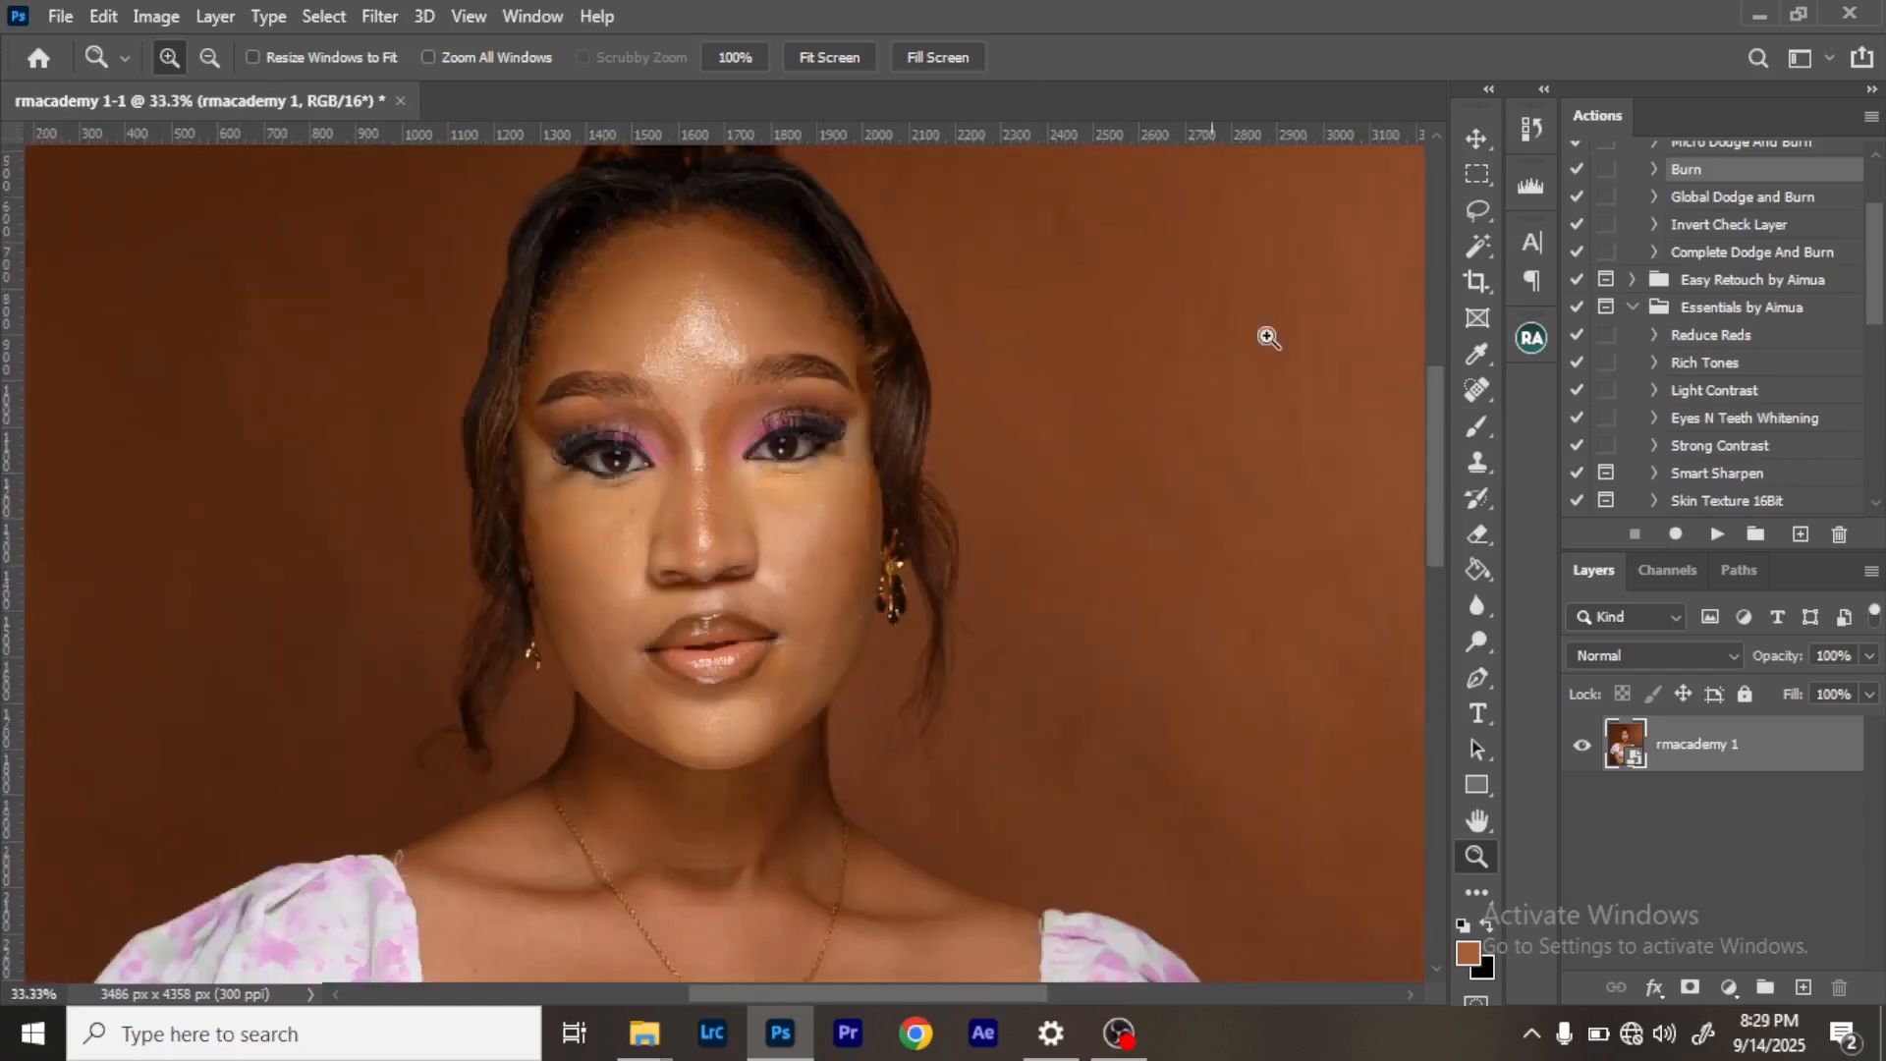
mouse_move(1434, 457)
mouse_down()
mouse_move(1438, 642)
mouse_move(1463, 688)
mouse_move(1449, 480)
mouse_up()
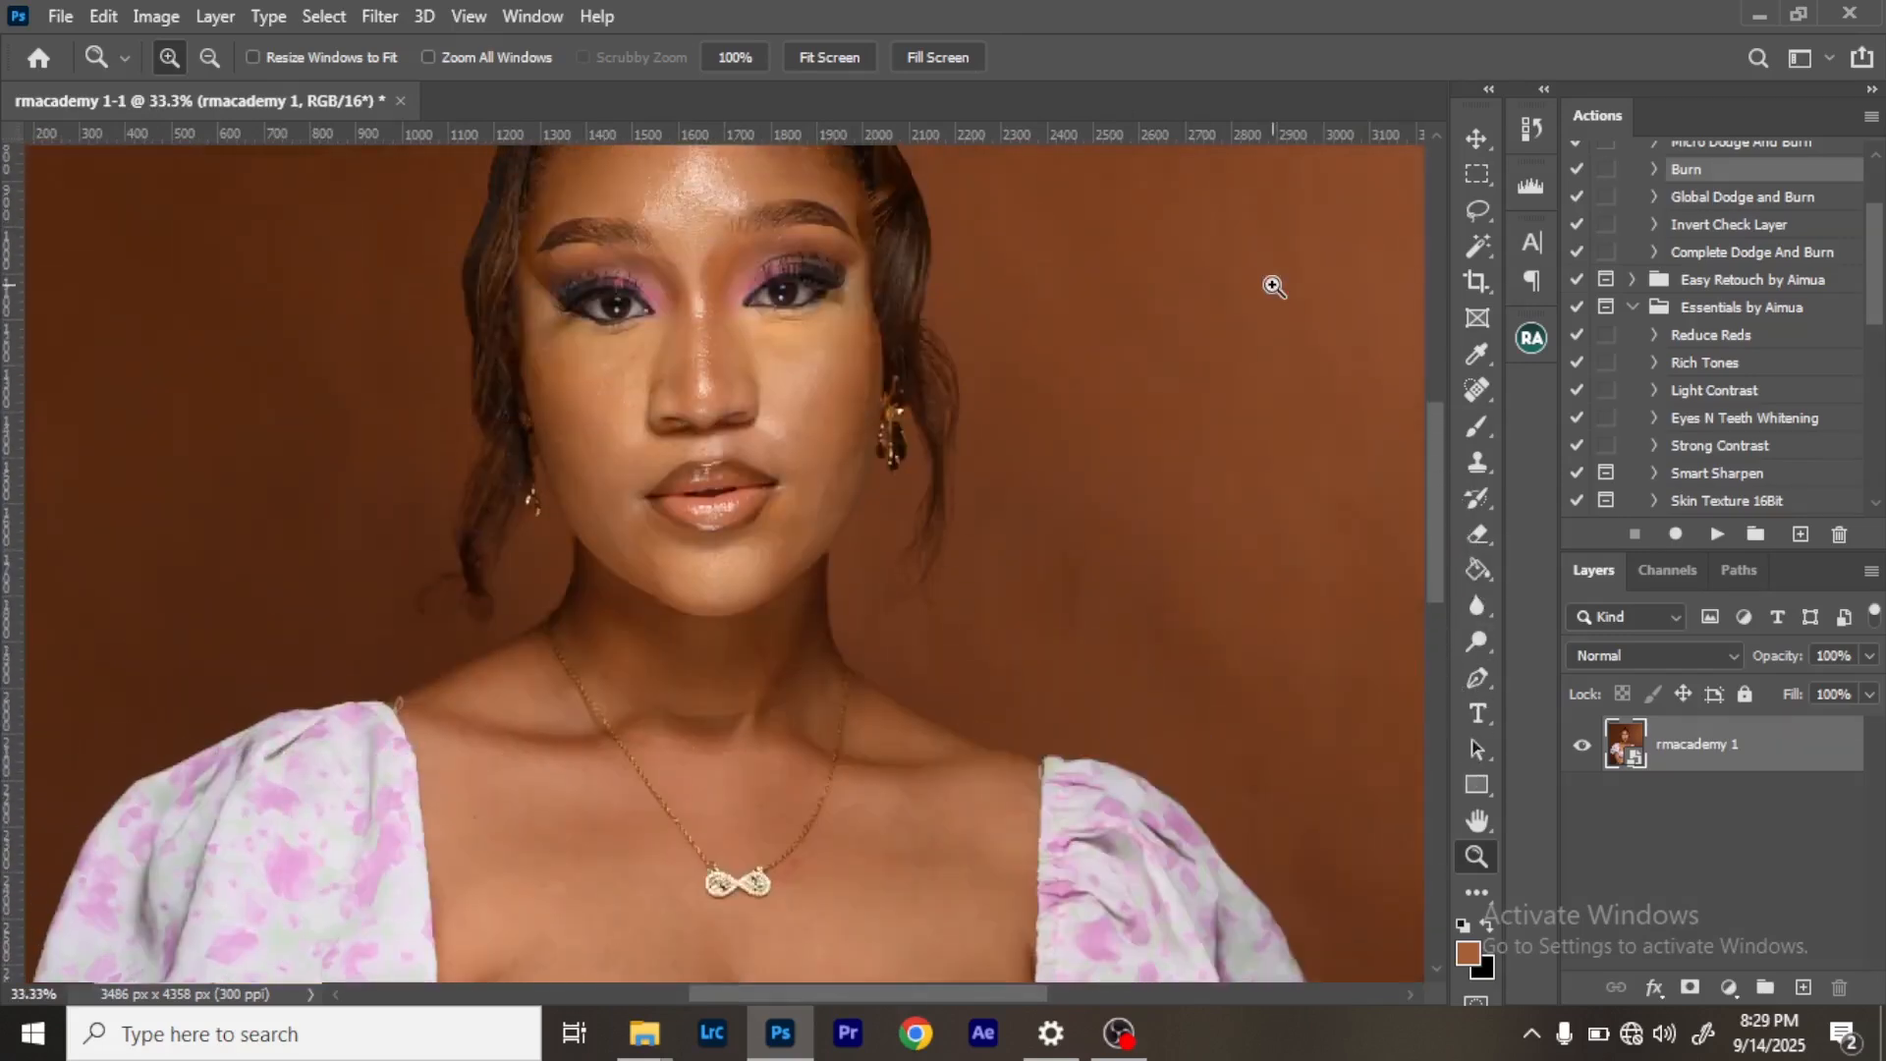
key(ctrl+minus)
key(ctrl+minus)
key(ctrl+minus)
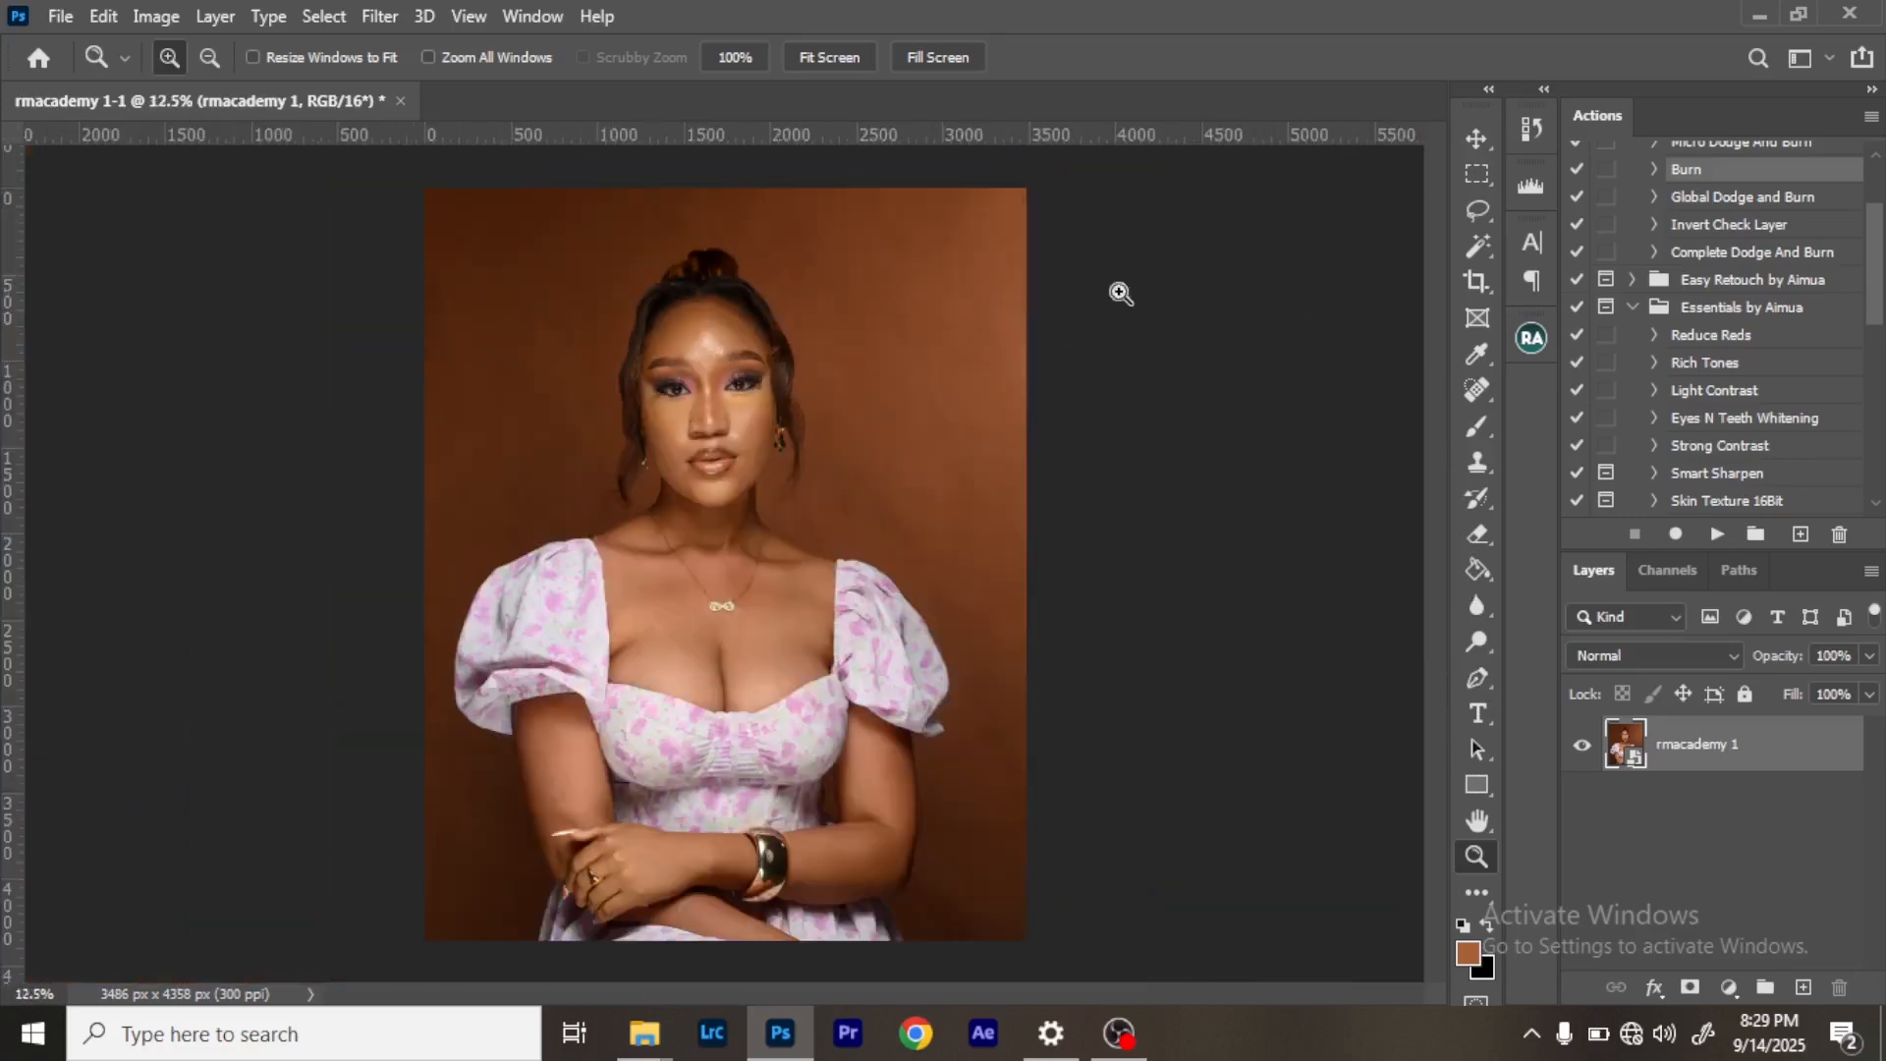
click(1474, 285)
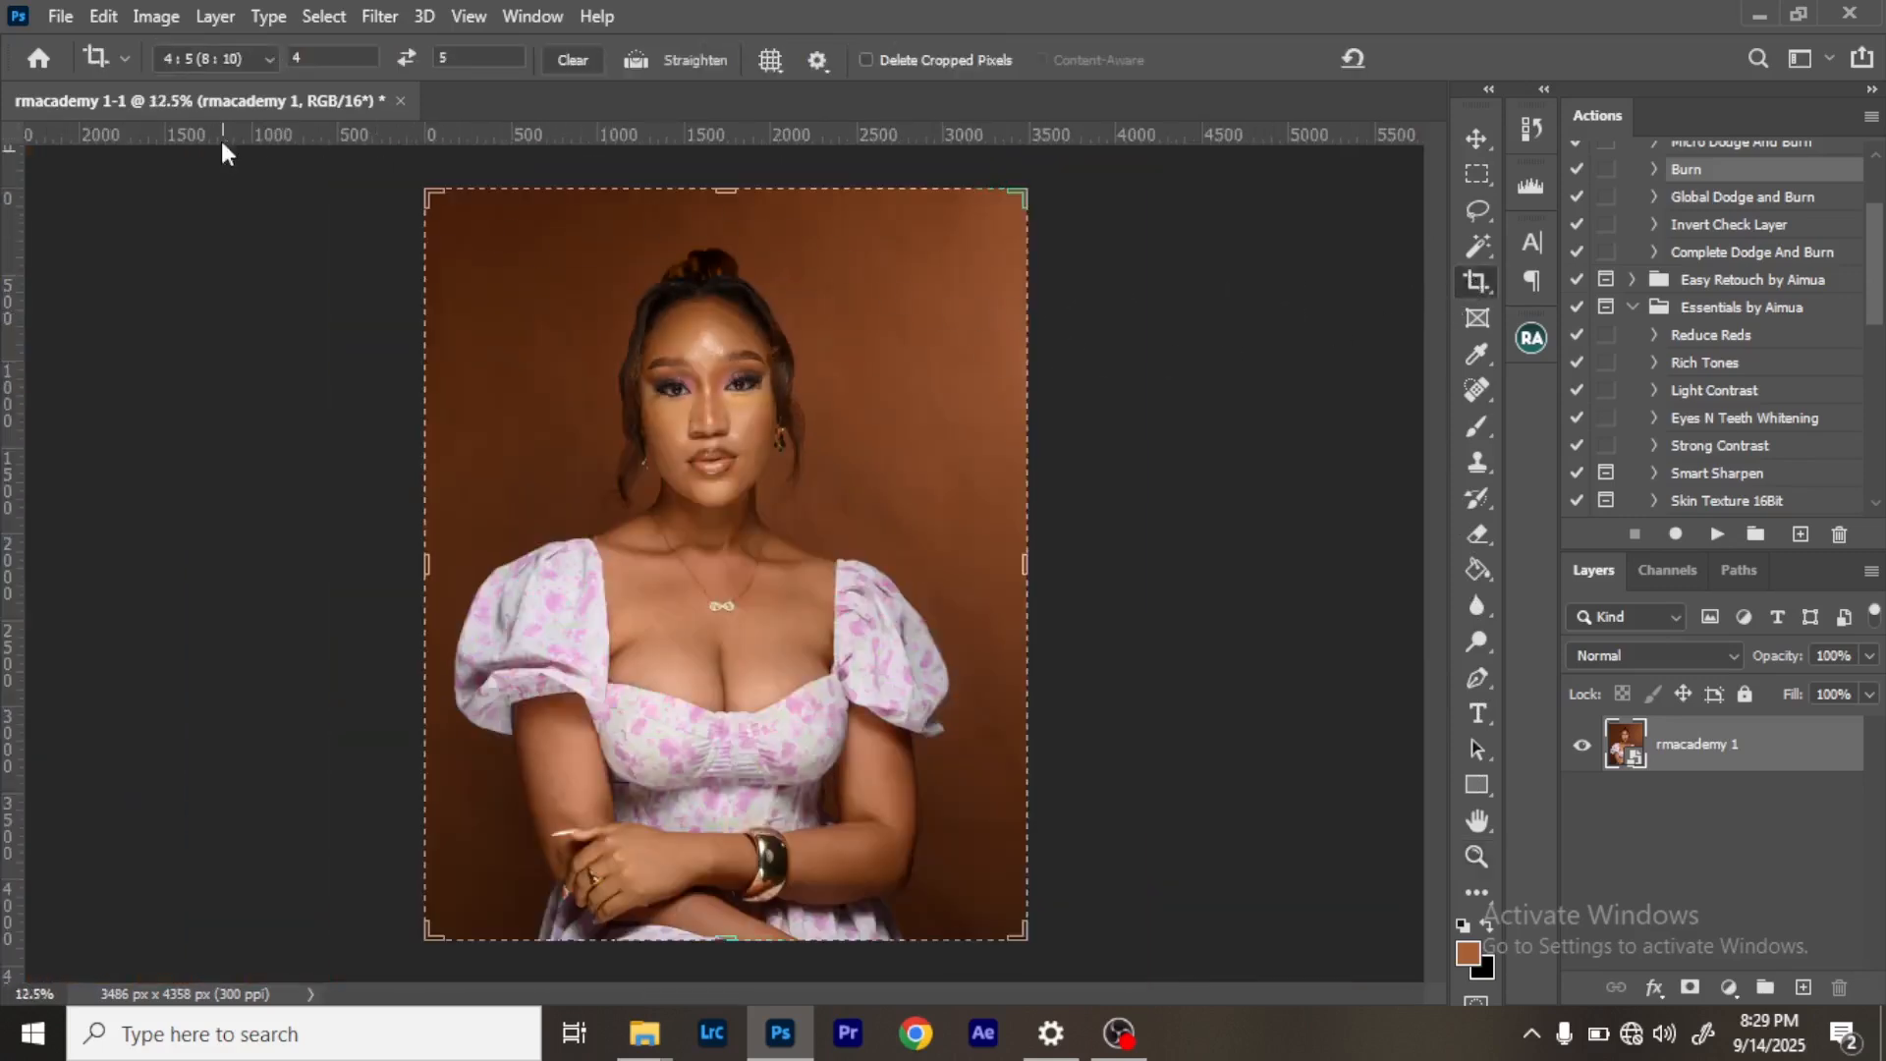
click(1475, 140)
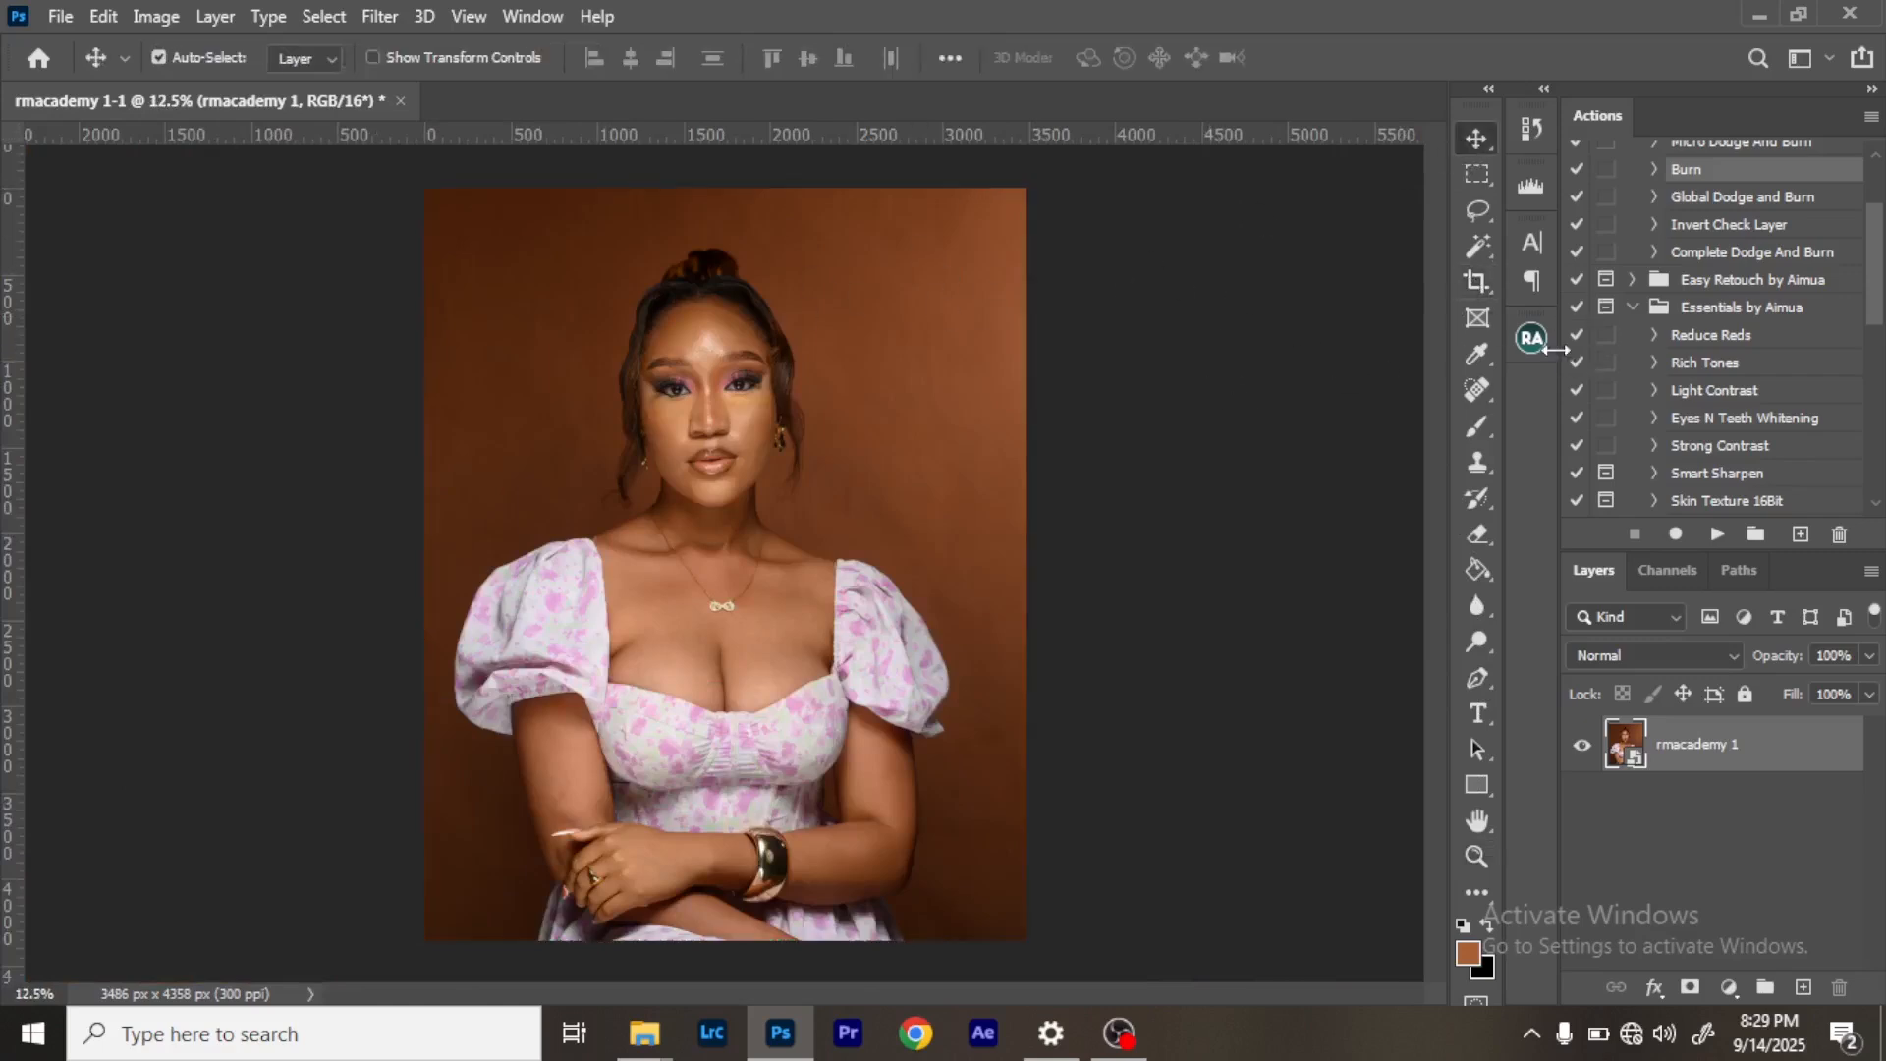
Build a frequency separation via Gaussian Blur with a 4.0-pixel radius on the portrait and delete its Correcting Tones layer.
click(1533, 338)
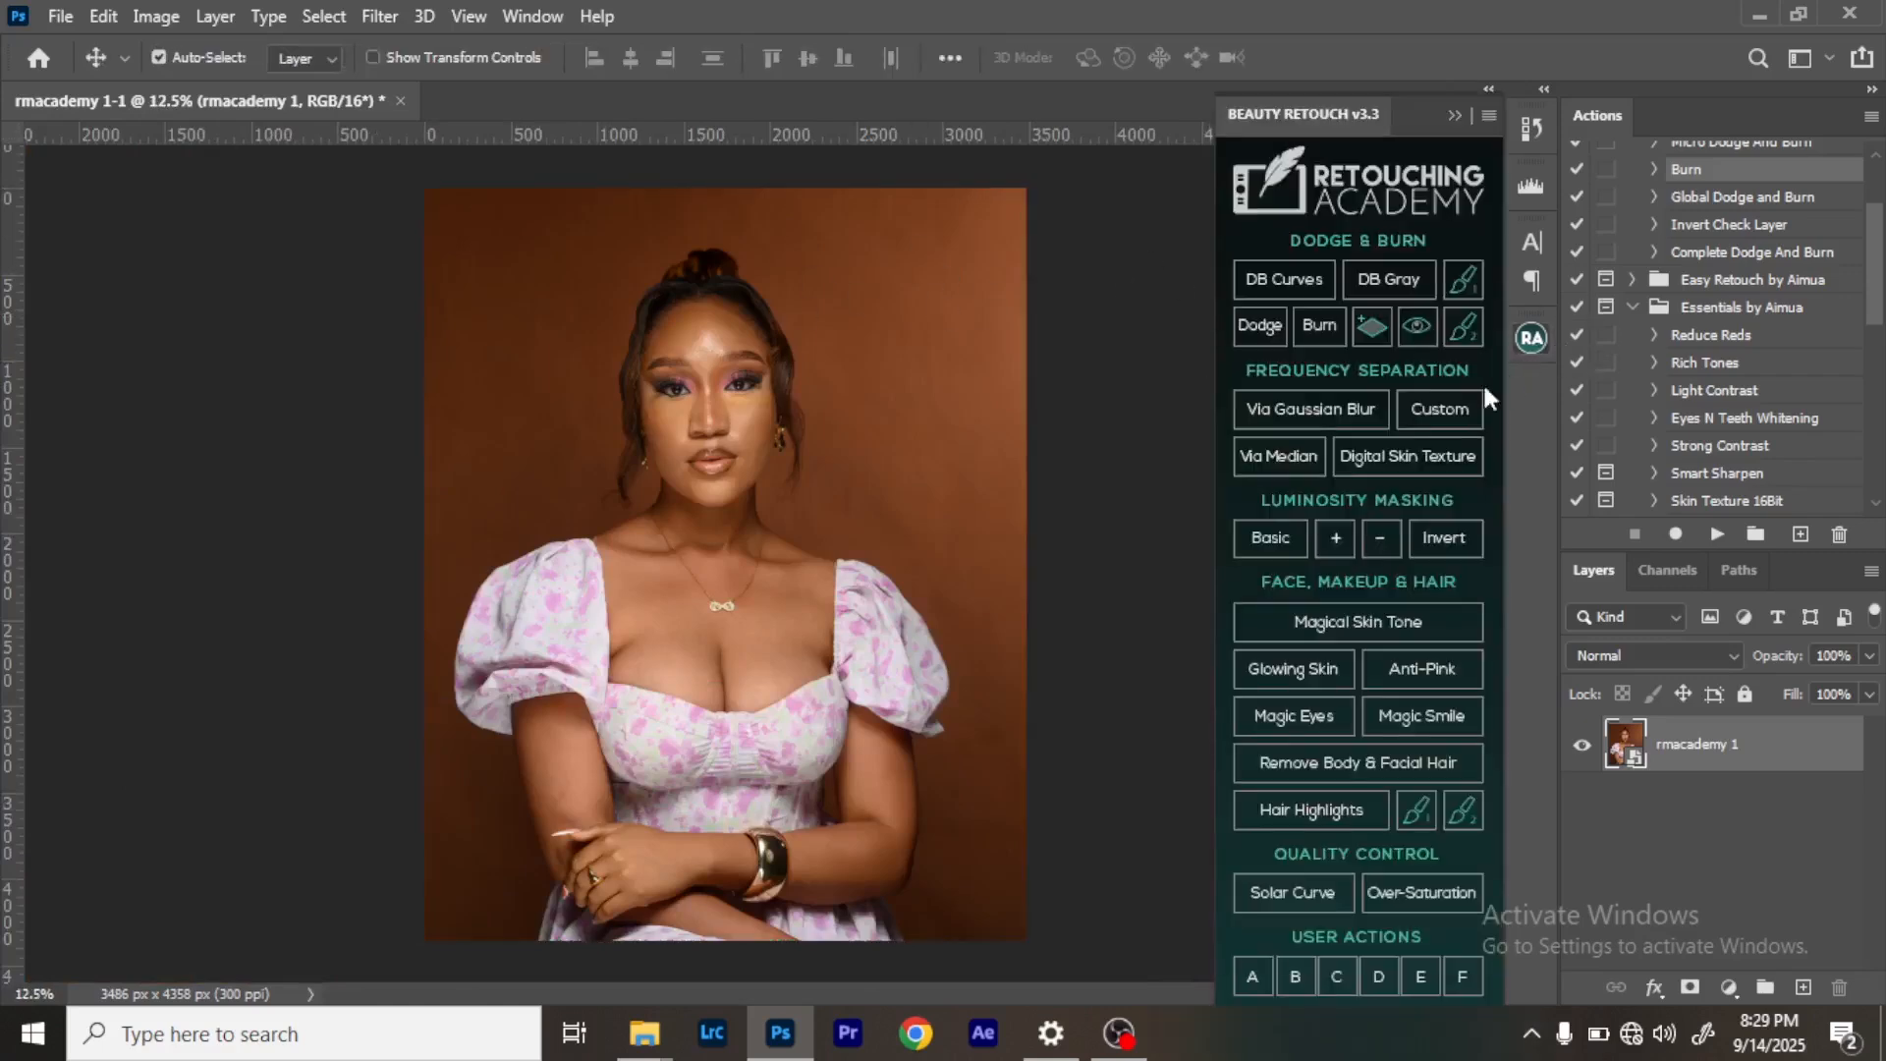
click(1302, 411)
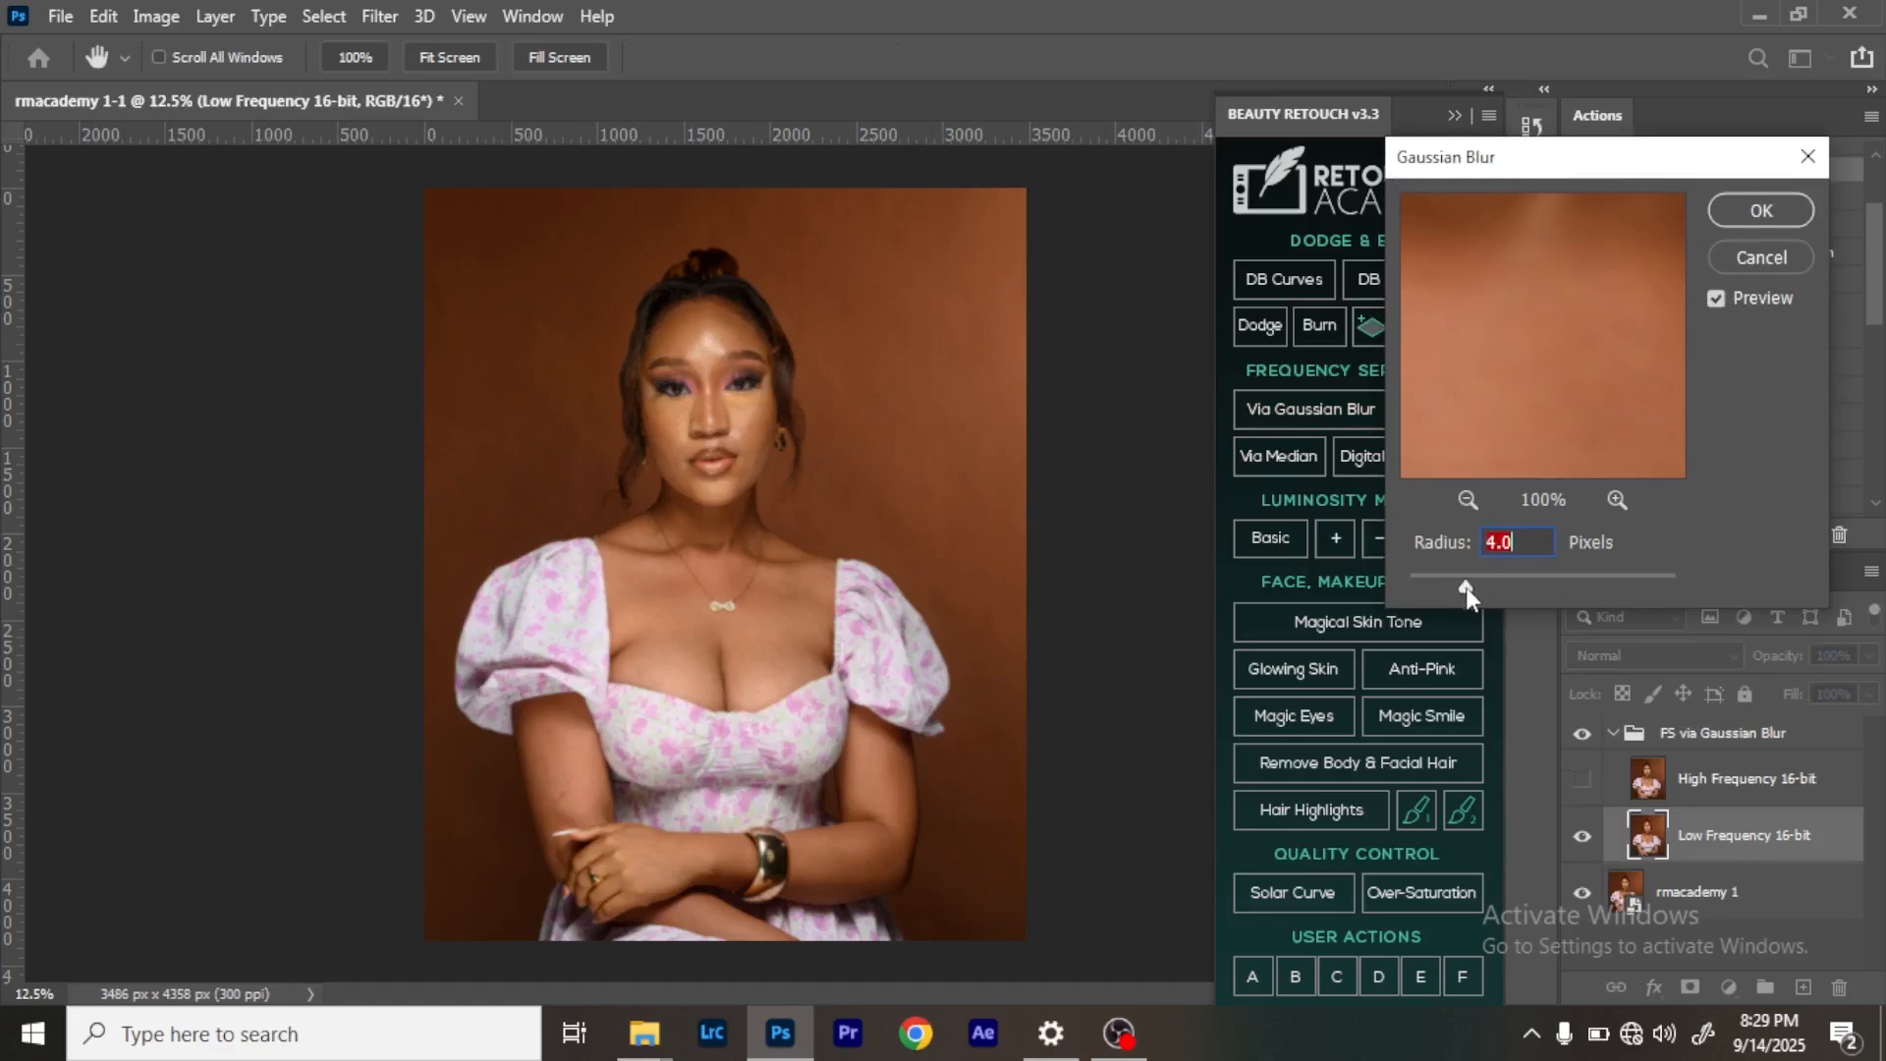
click(1759, 212)
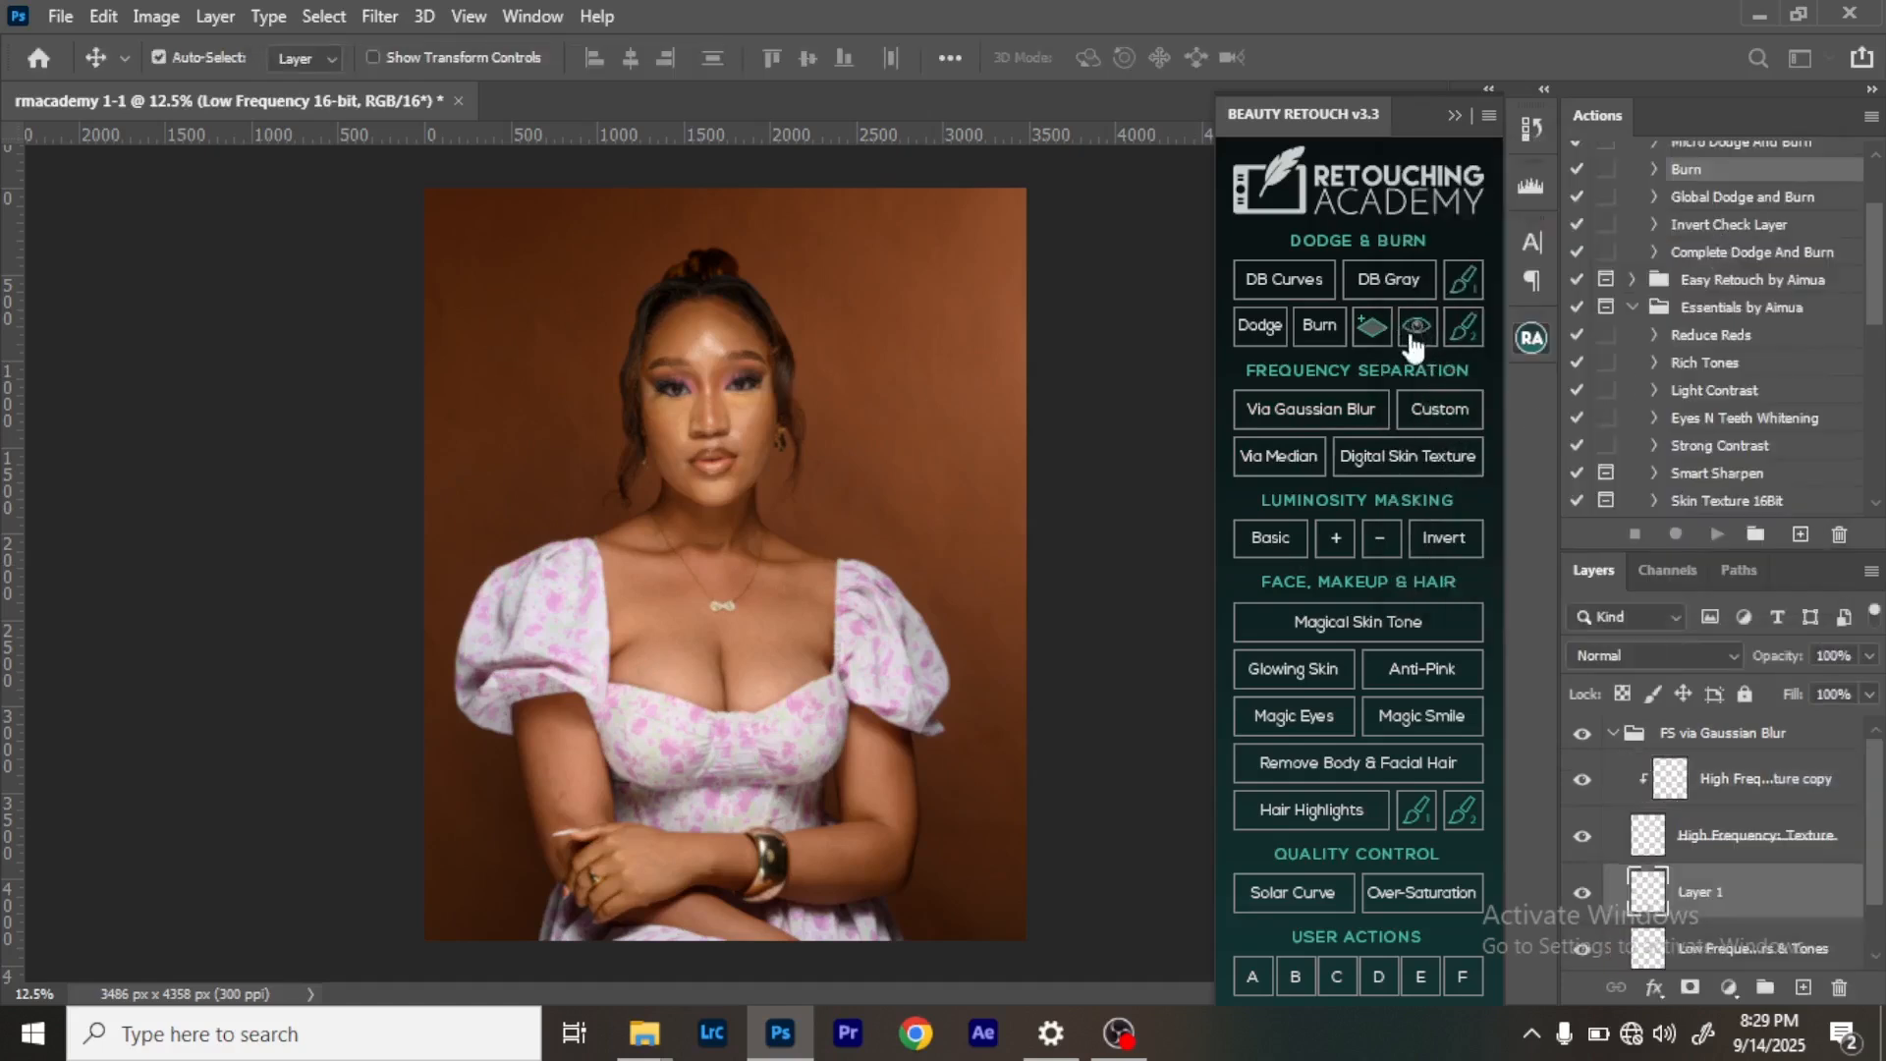
click(1453, 116)
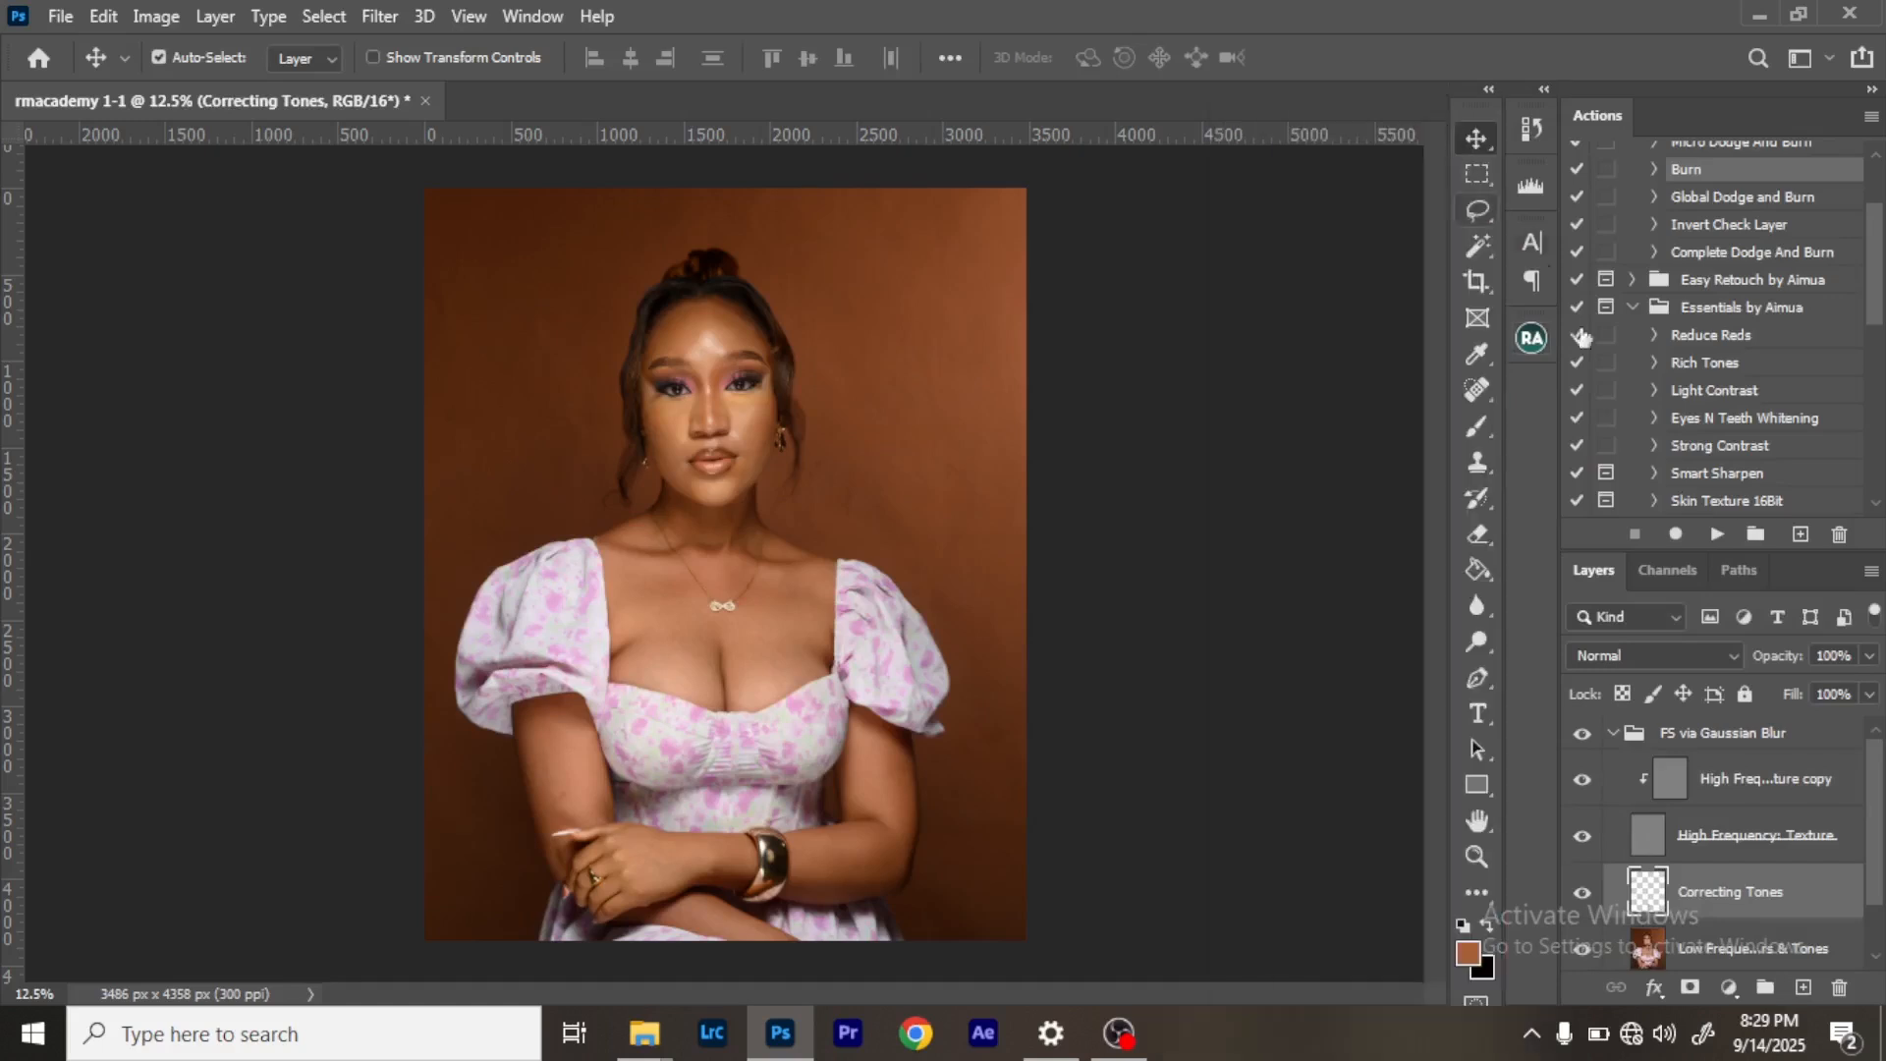
drag(1711, 889, 1838, 988)
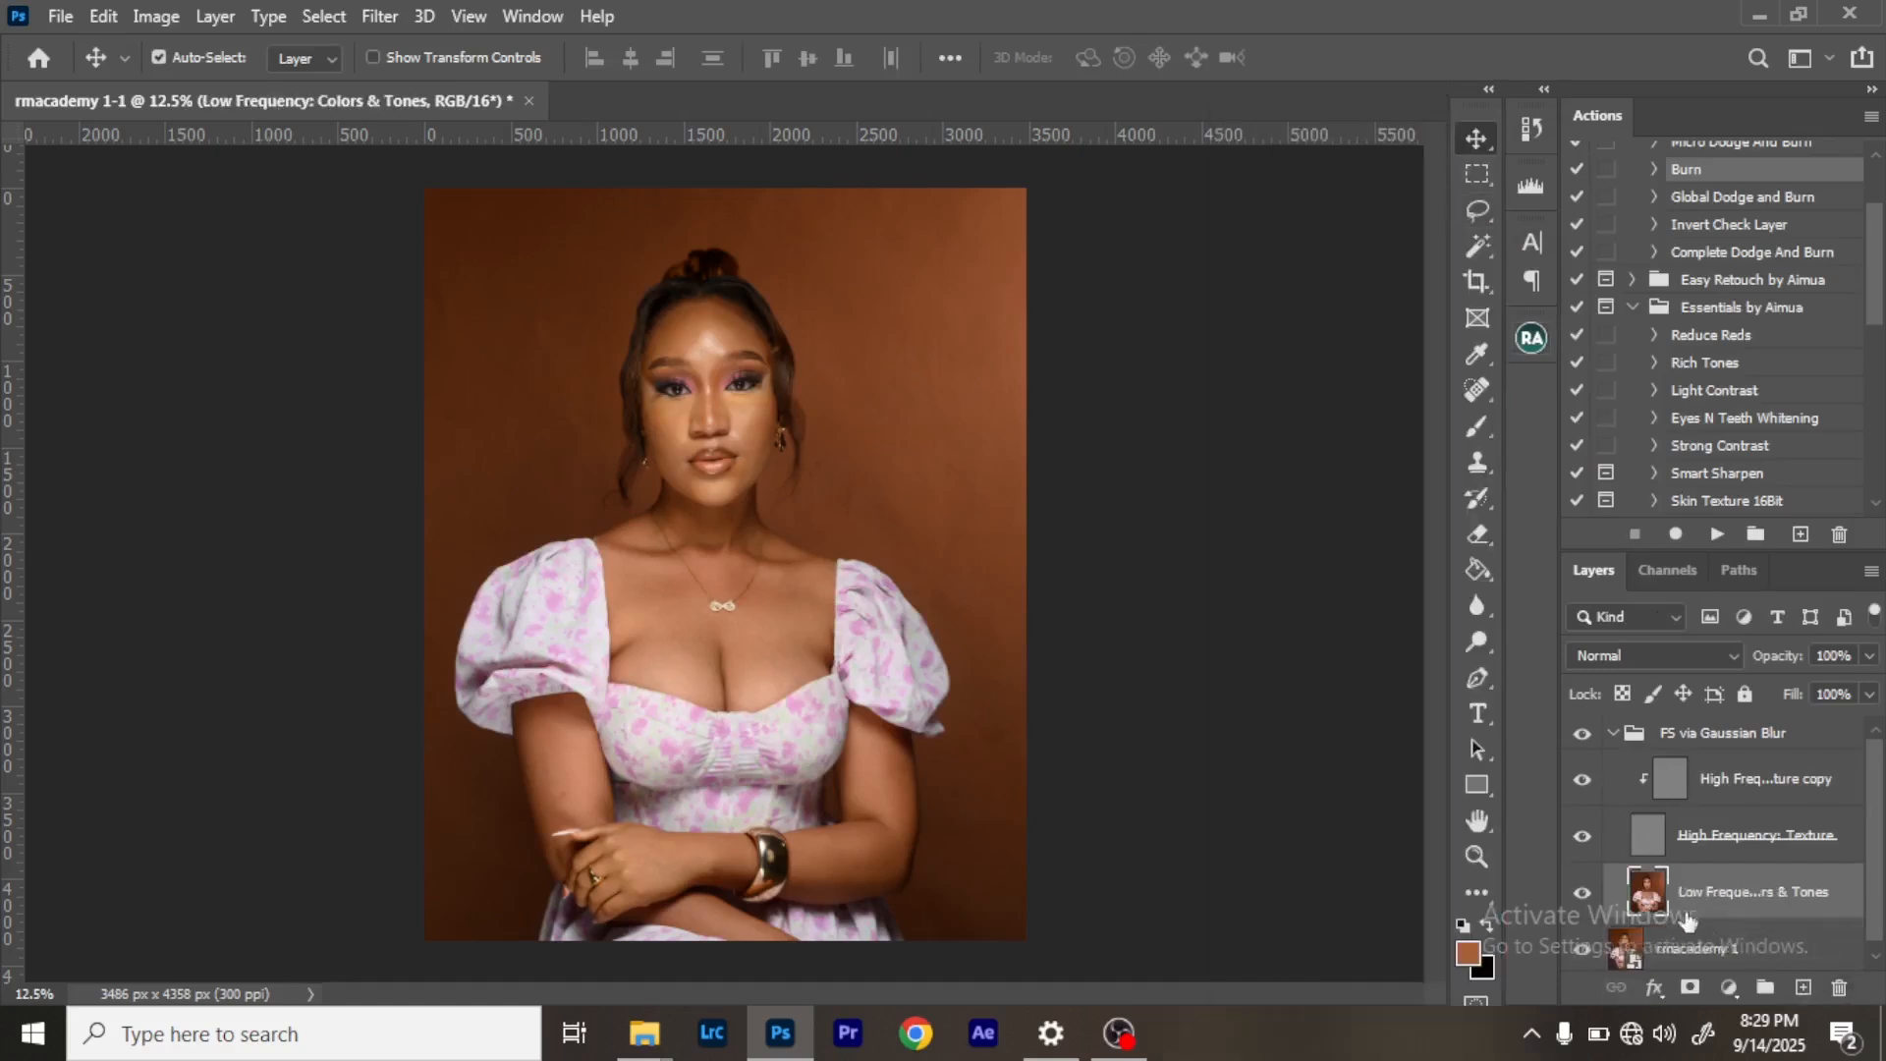
Hide the High Frequency: Texture layer and ready a 300-pixel Mixer Brush over the face on the Low Frequency layer.
click(1478, 858)
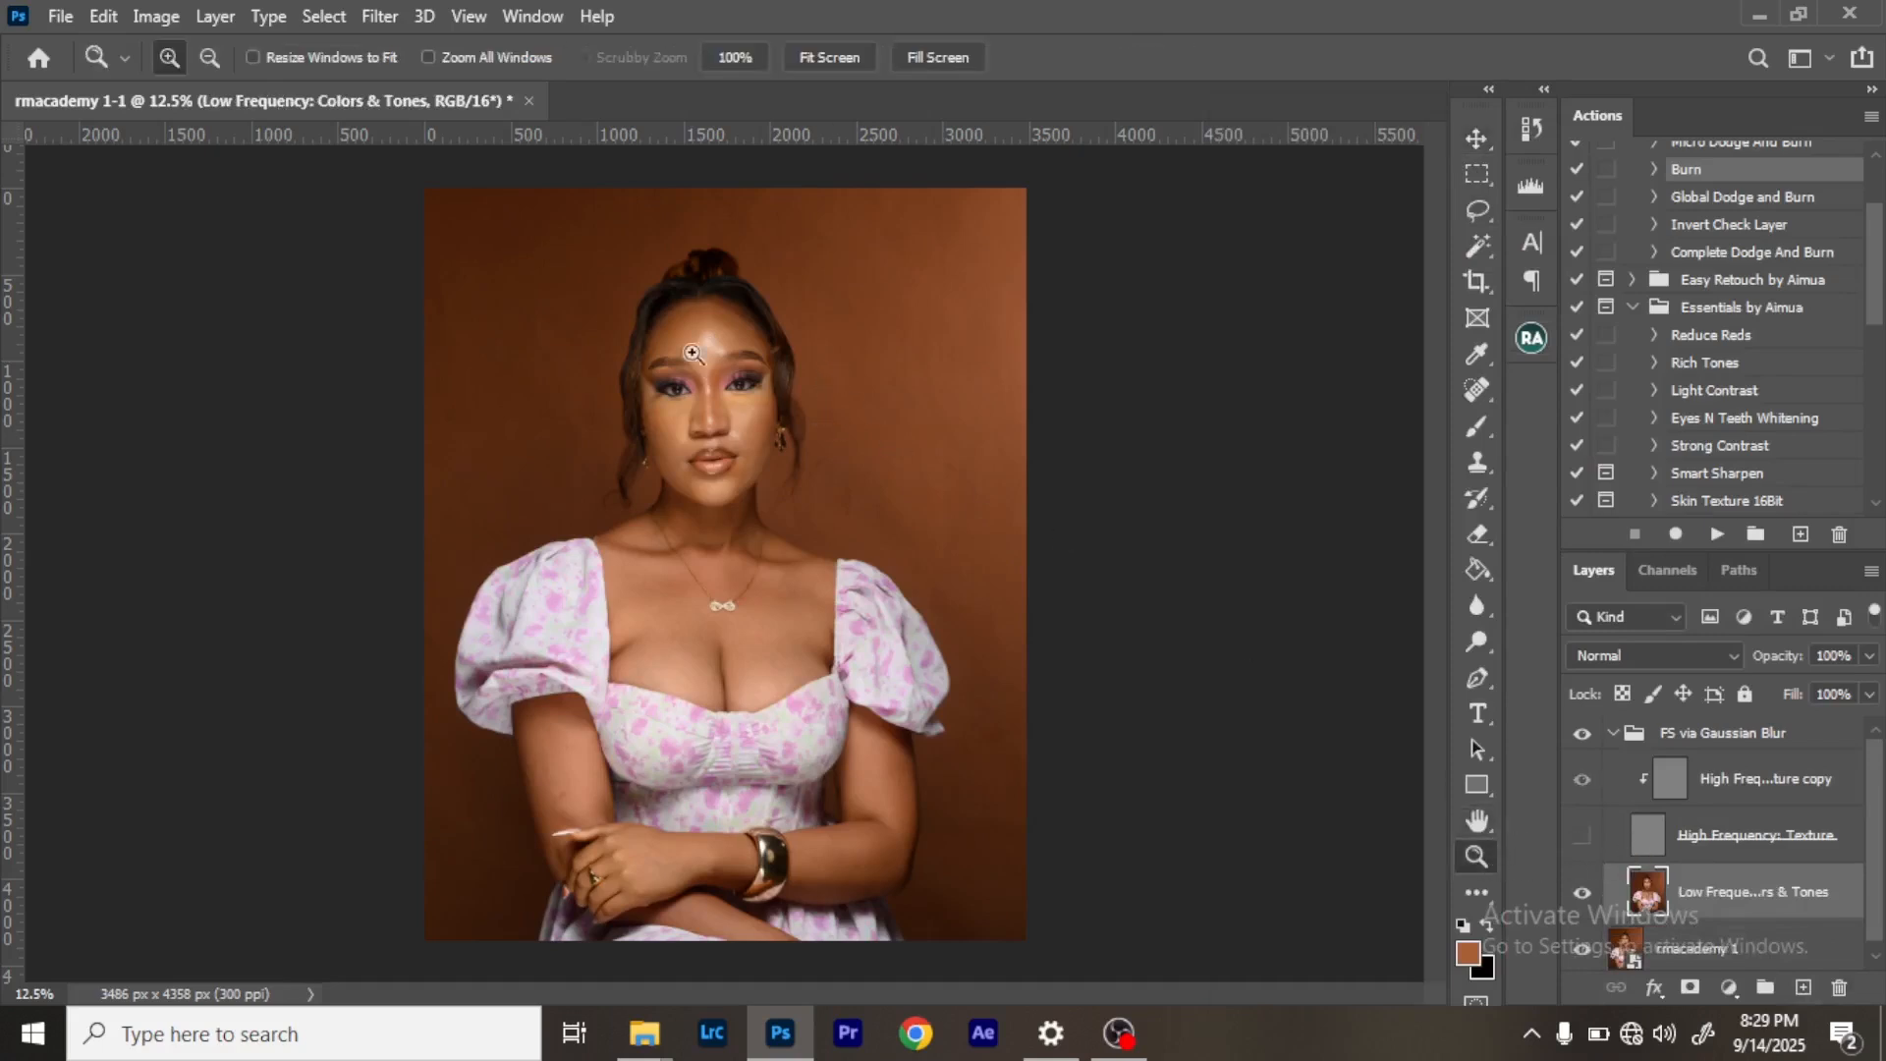
drag(611, 278, 879, 506)
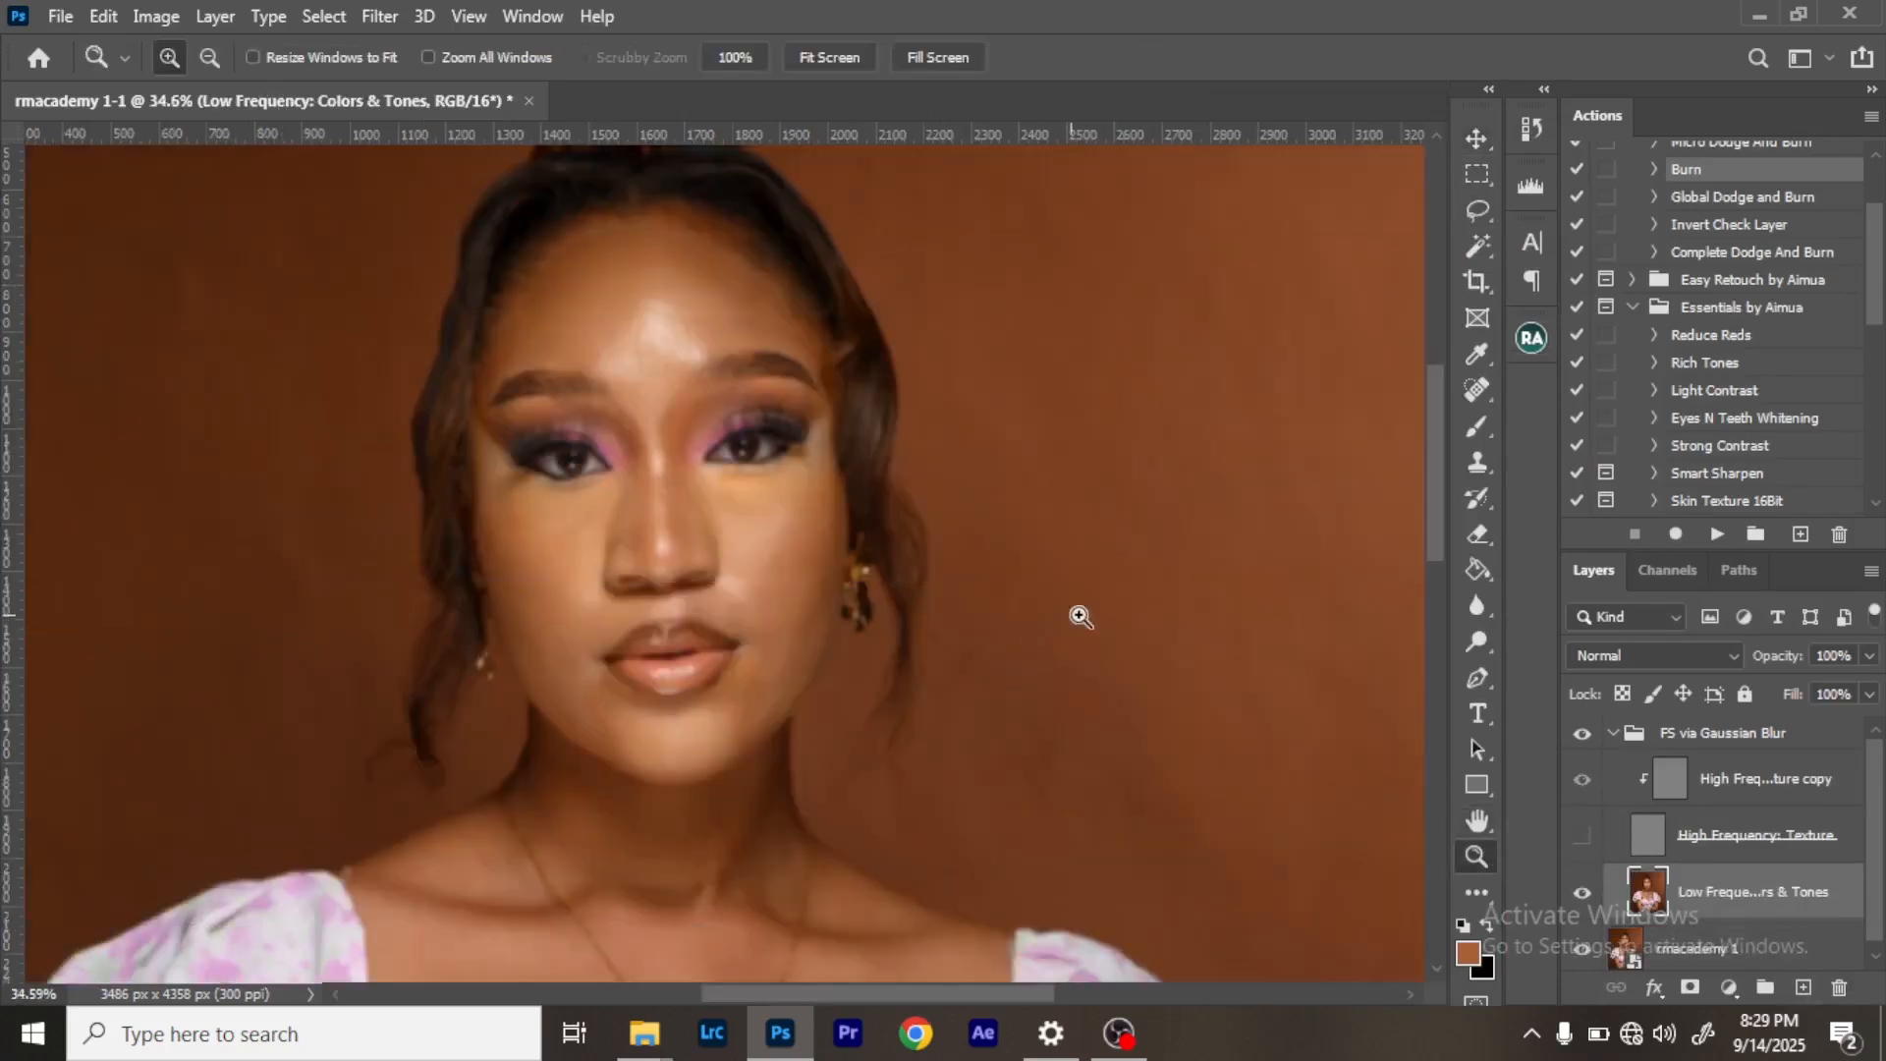
click(1477, 426)
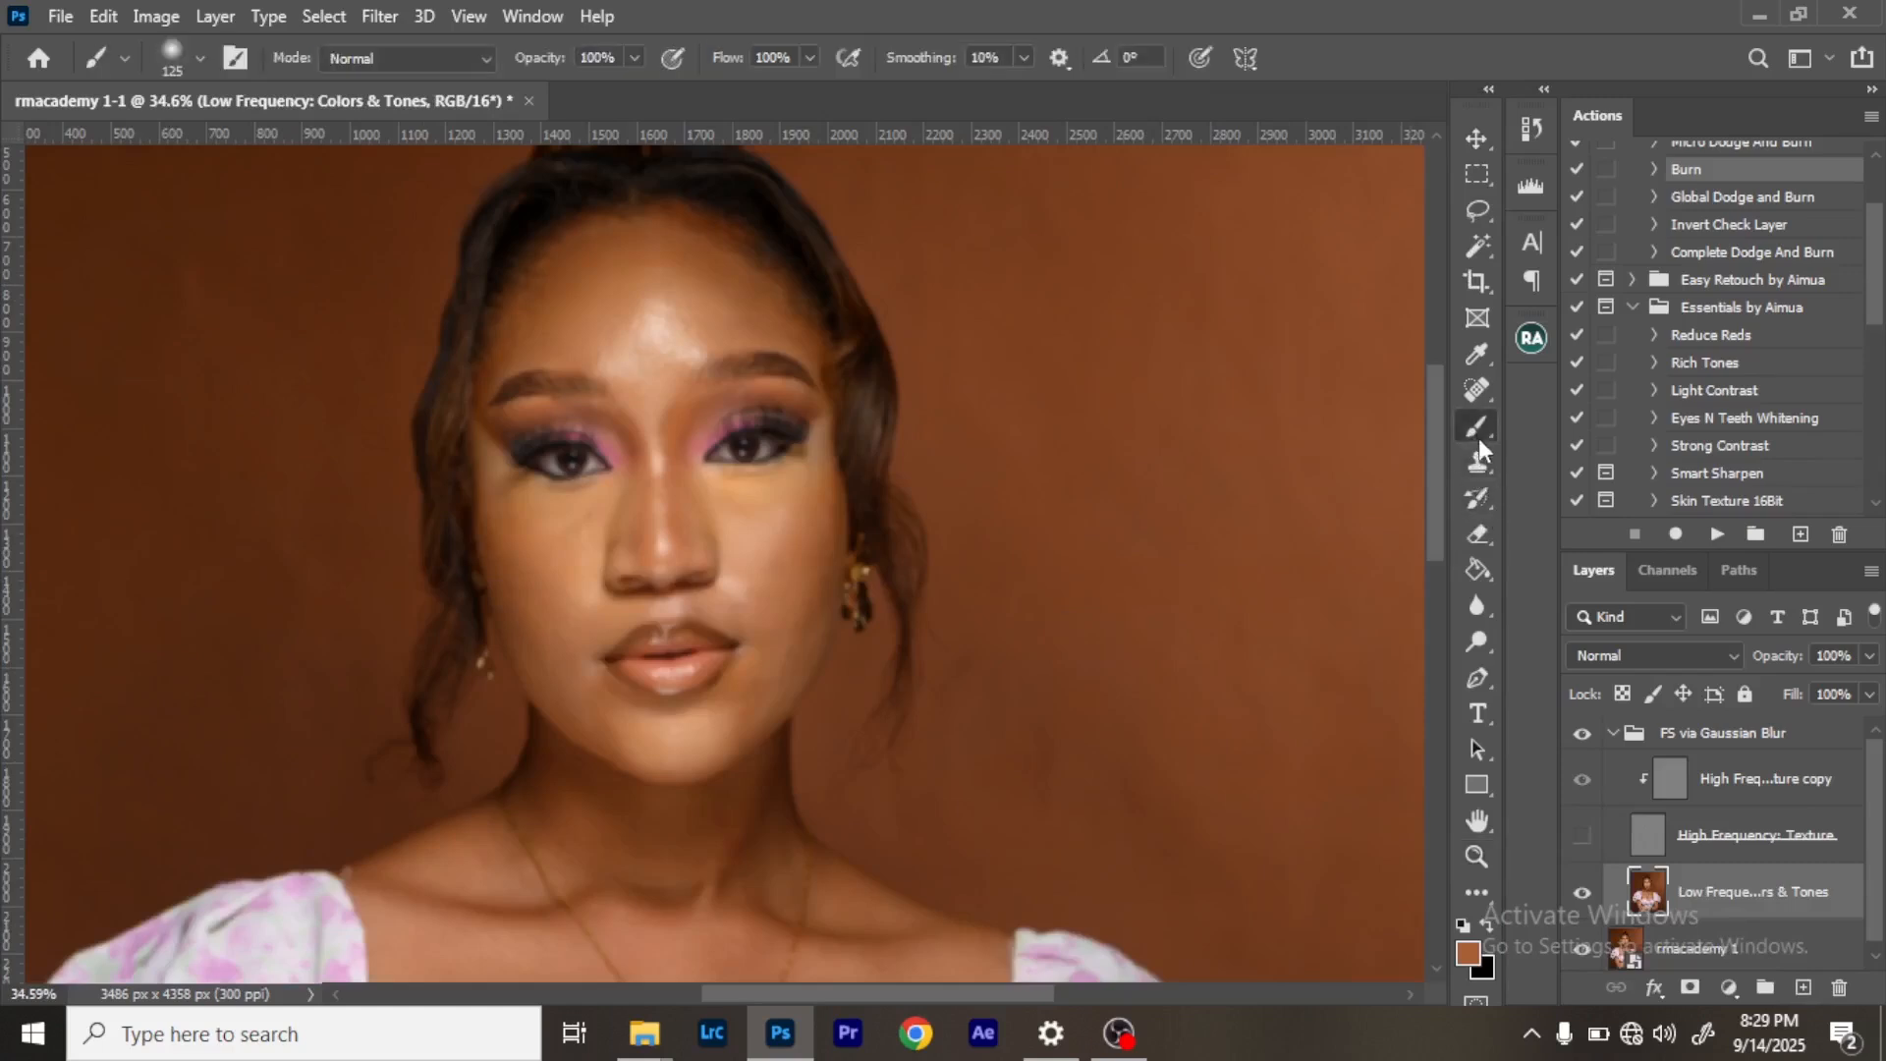
click(1544, 504)
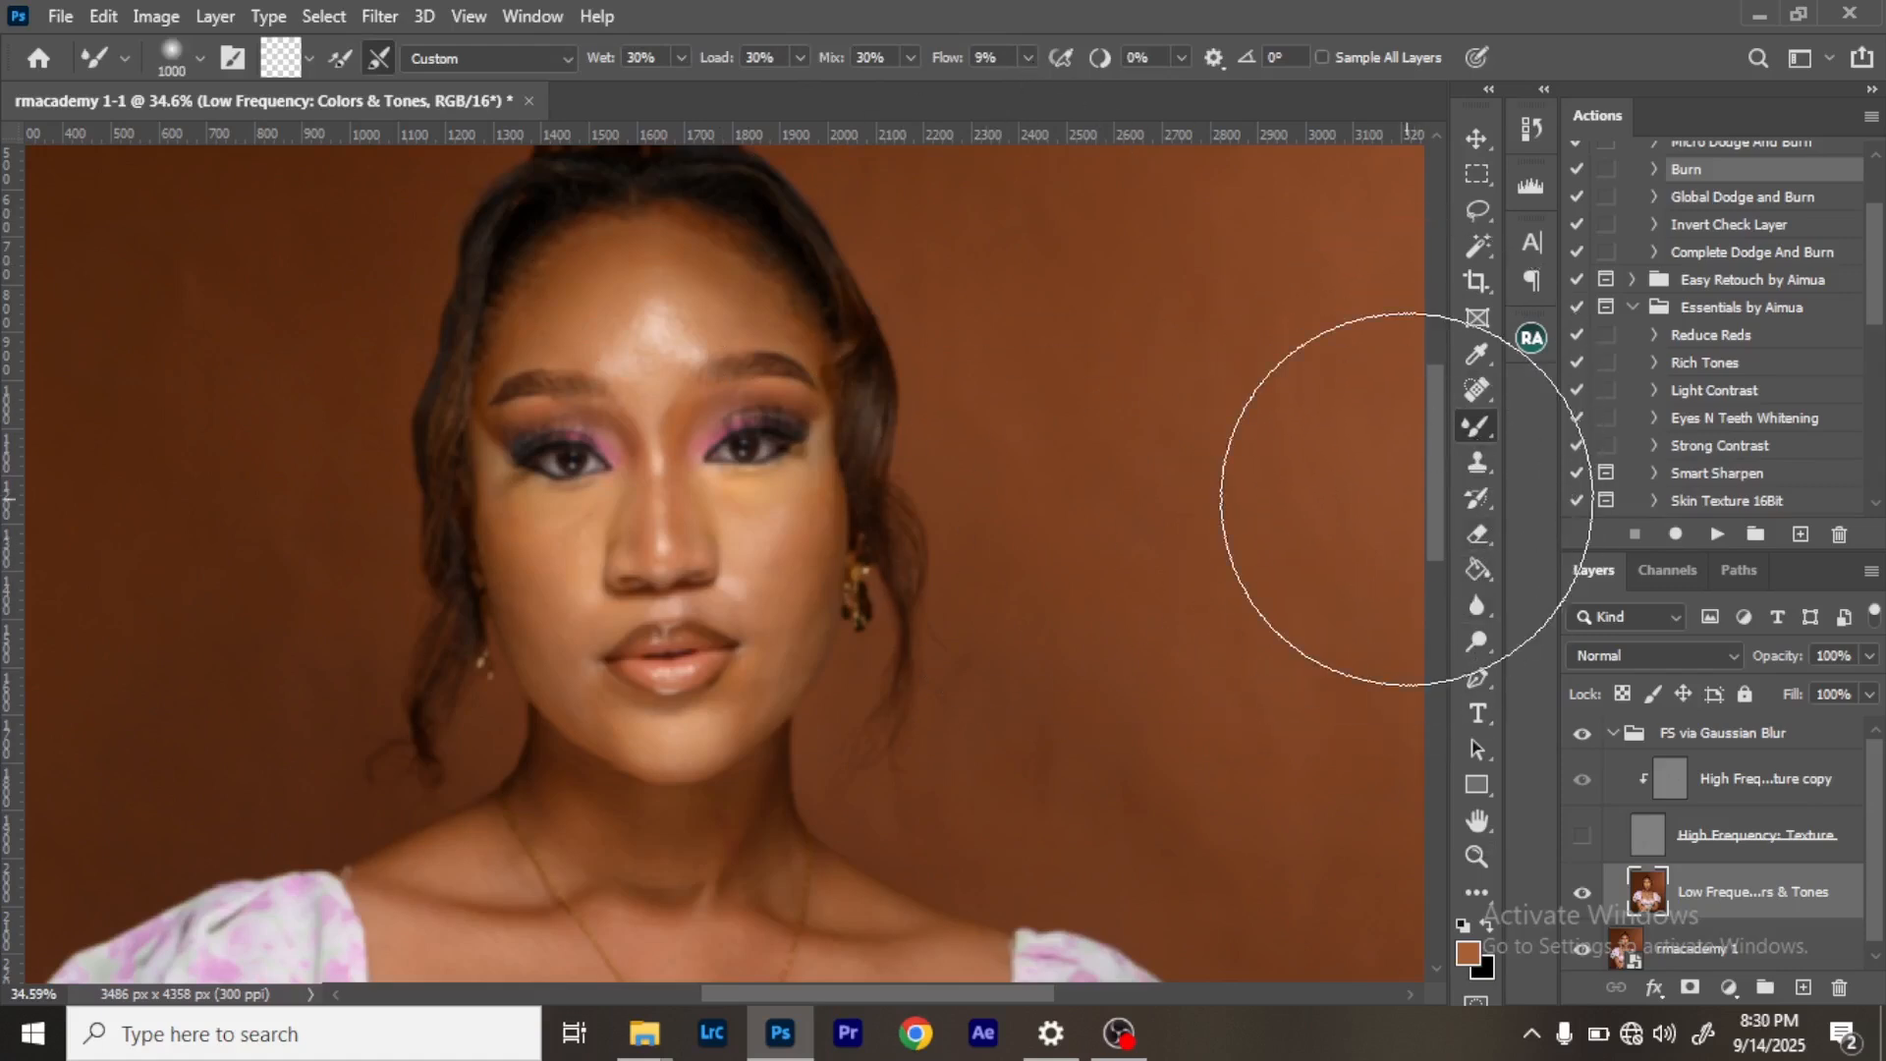
scroll(909, 442, down, 3)
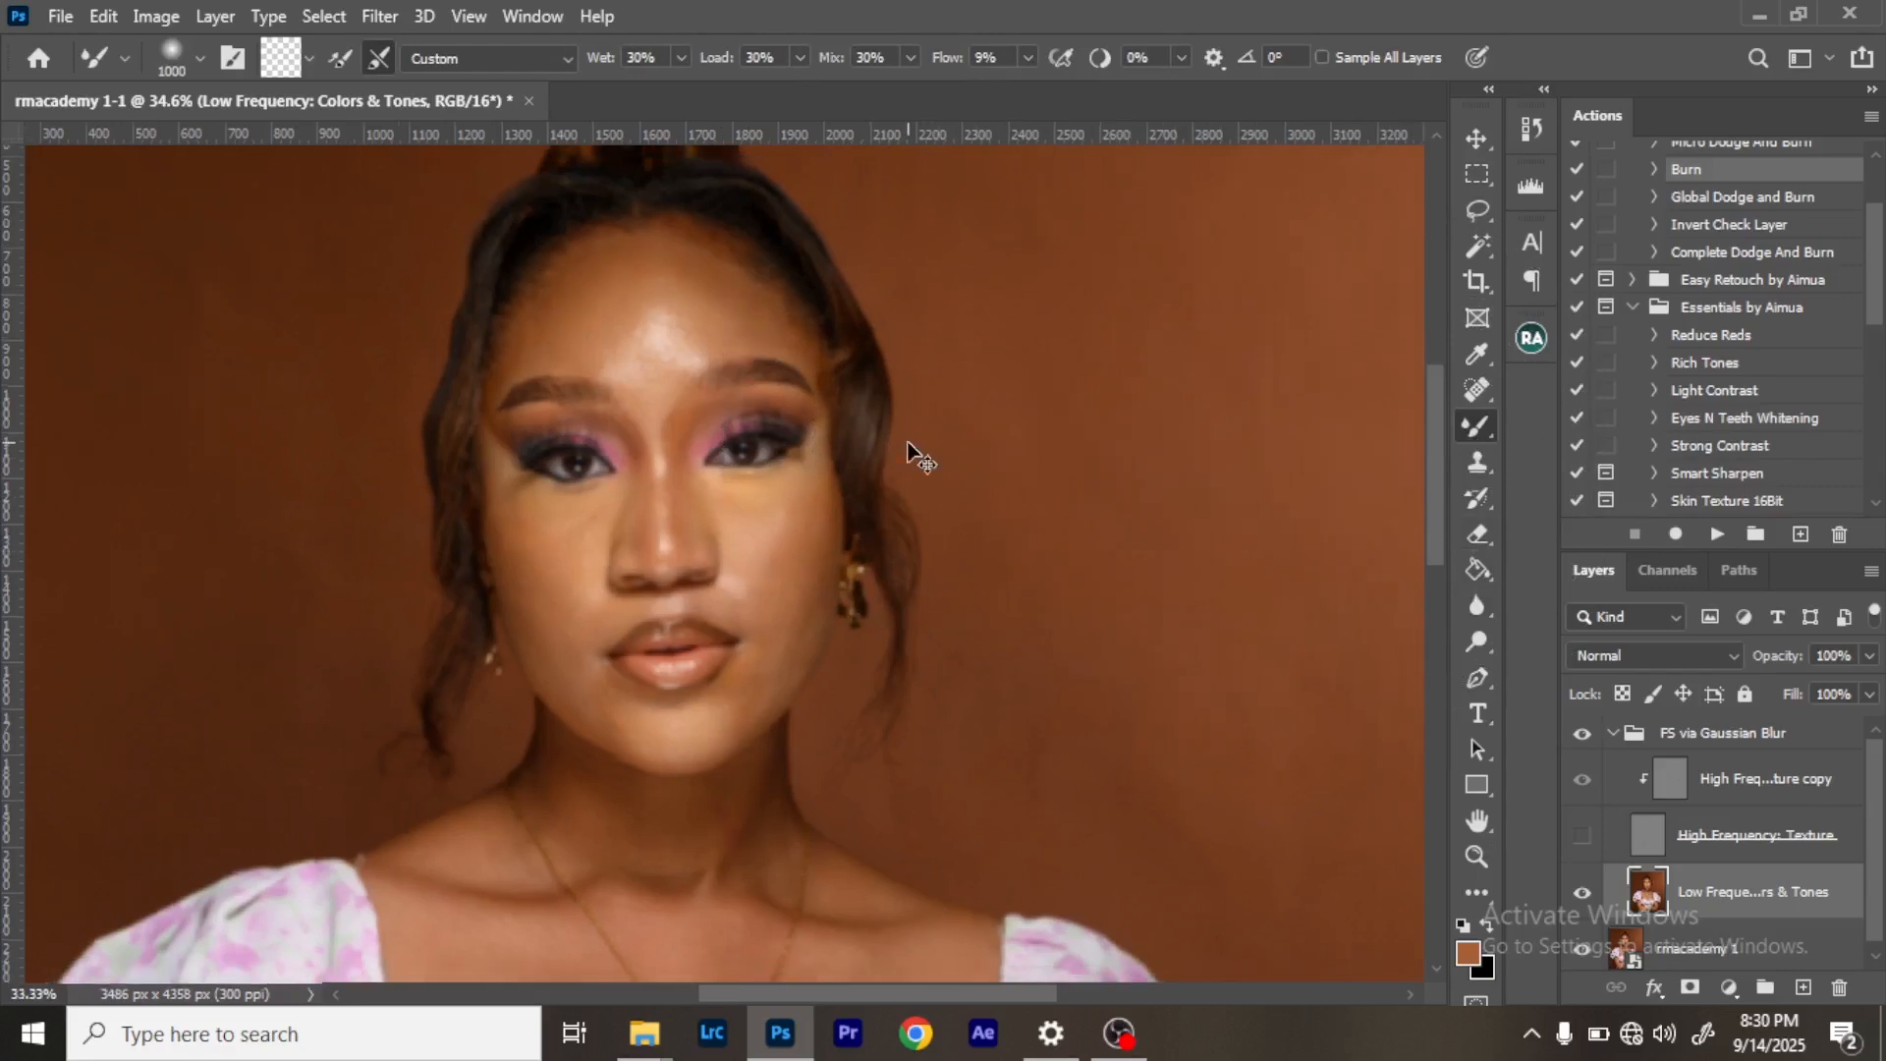
scroll(909, 442, up, 2)
key(bracketleft)
key(bracketleft)
key(bracketleft)
key(bracketleft)
key(bracketleft)
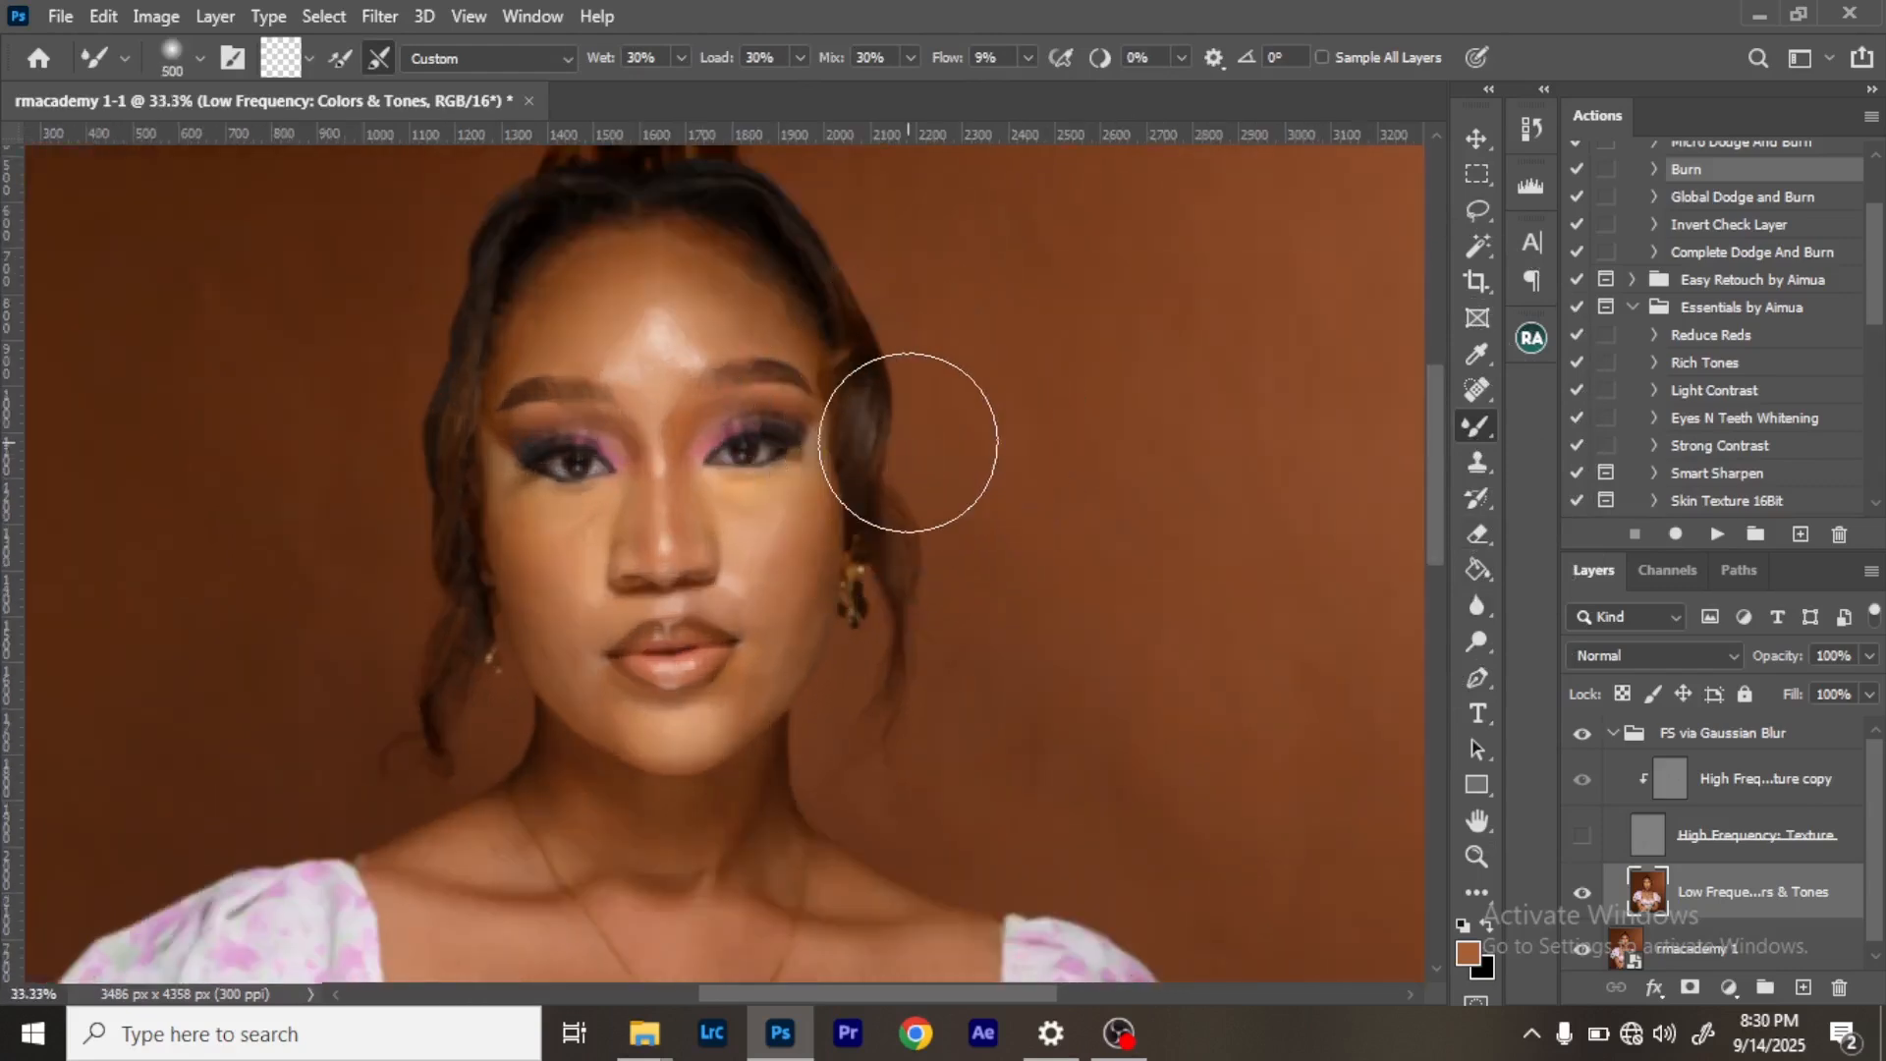
key(bracketleft)
key(bracketleft)
key(bracketleft)
key(bracketleft)
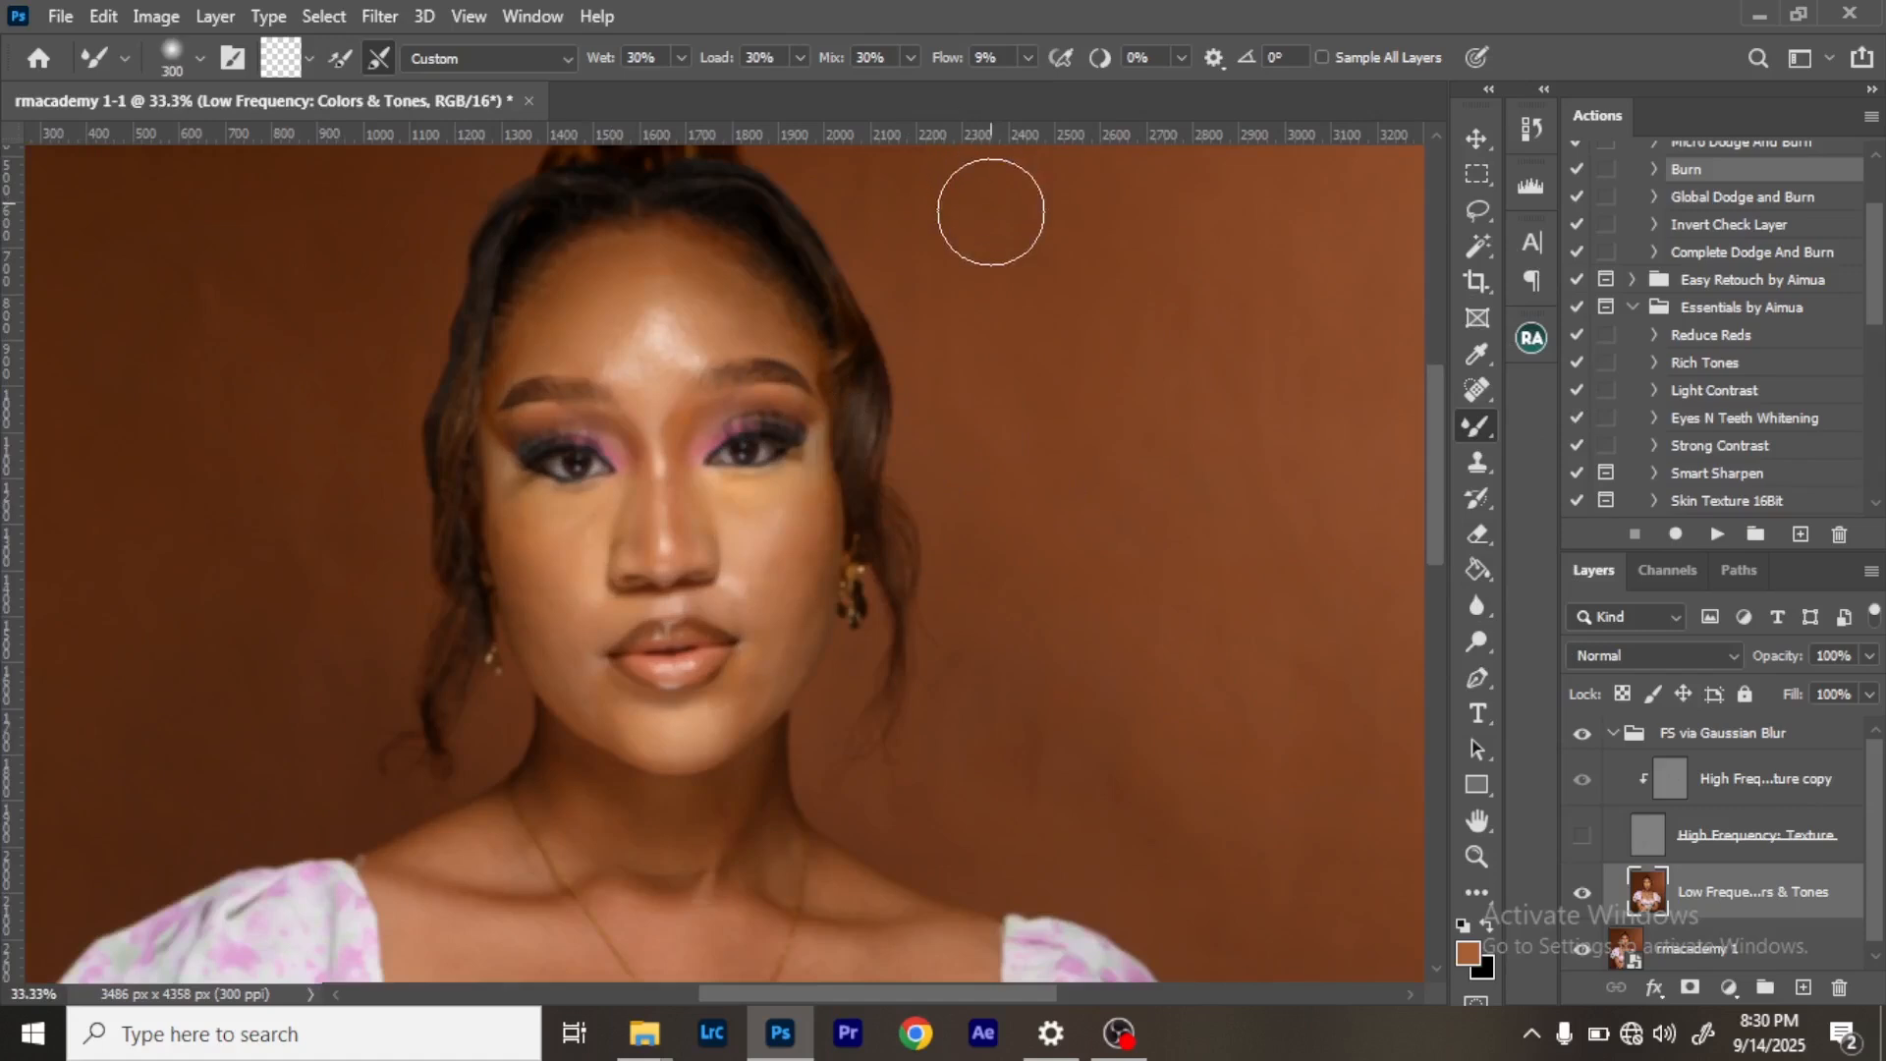
Blend the highlights and uneven tones across the forehead with a smaller Mixer Brush in full-screen view.
key(f)
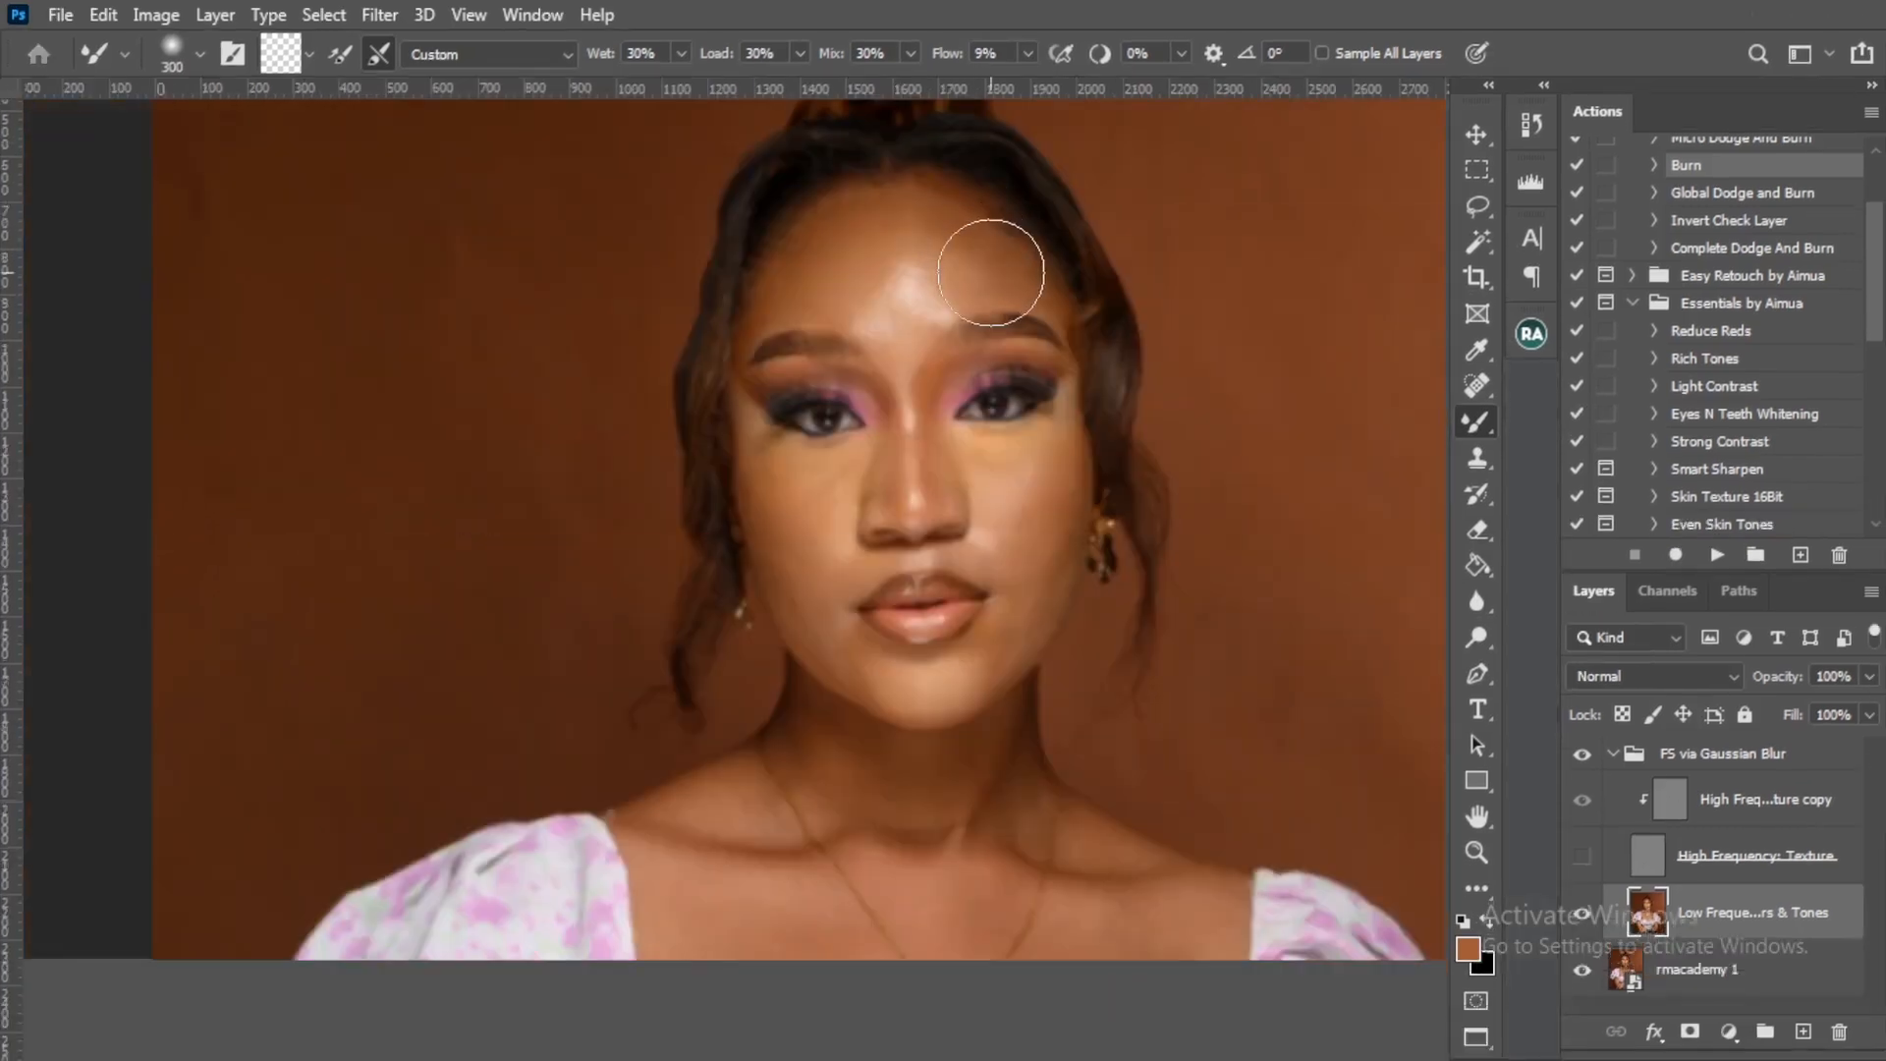
key(f)
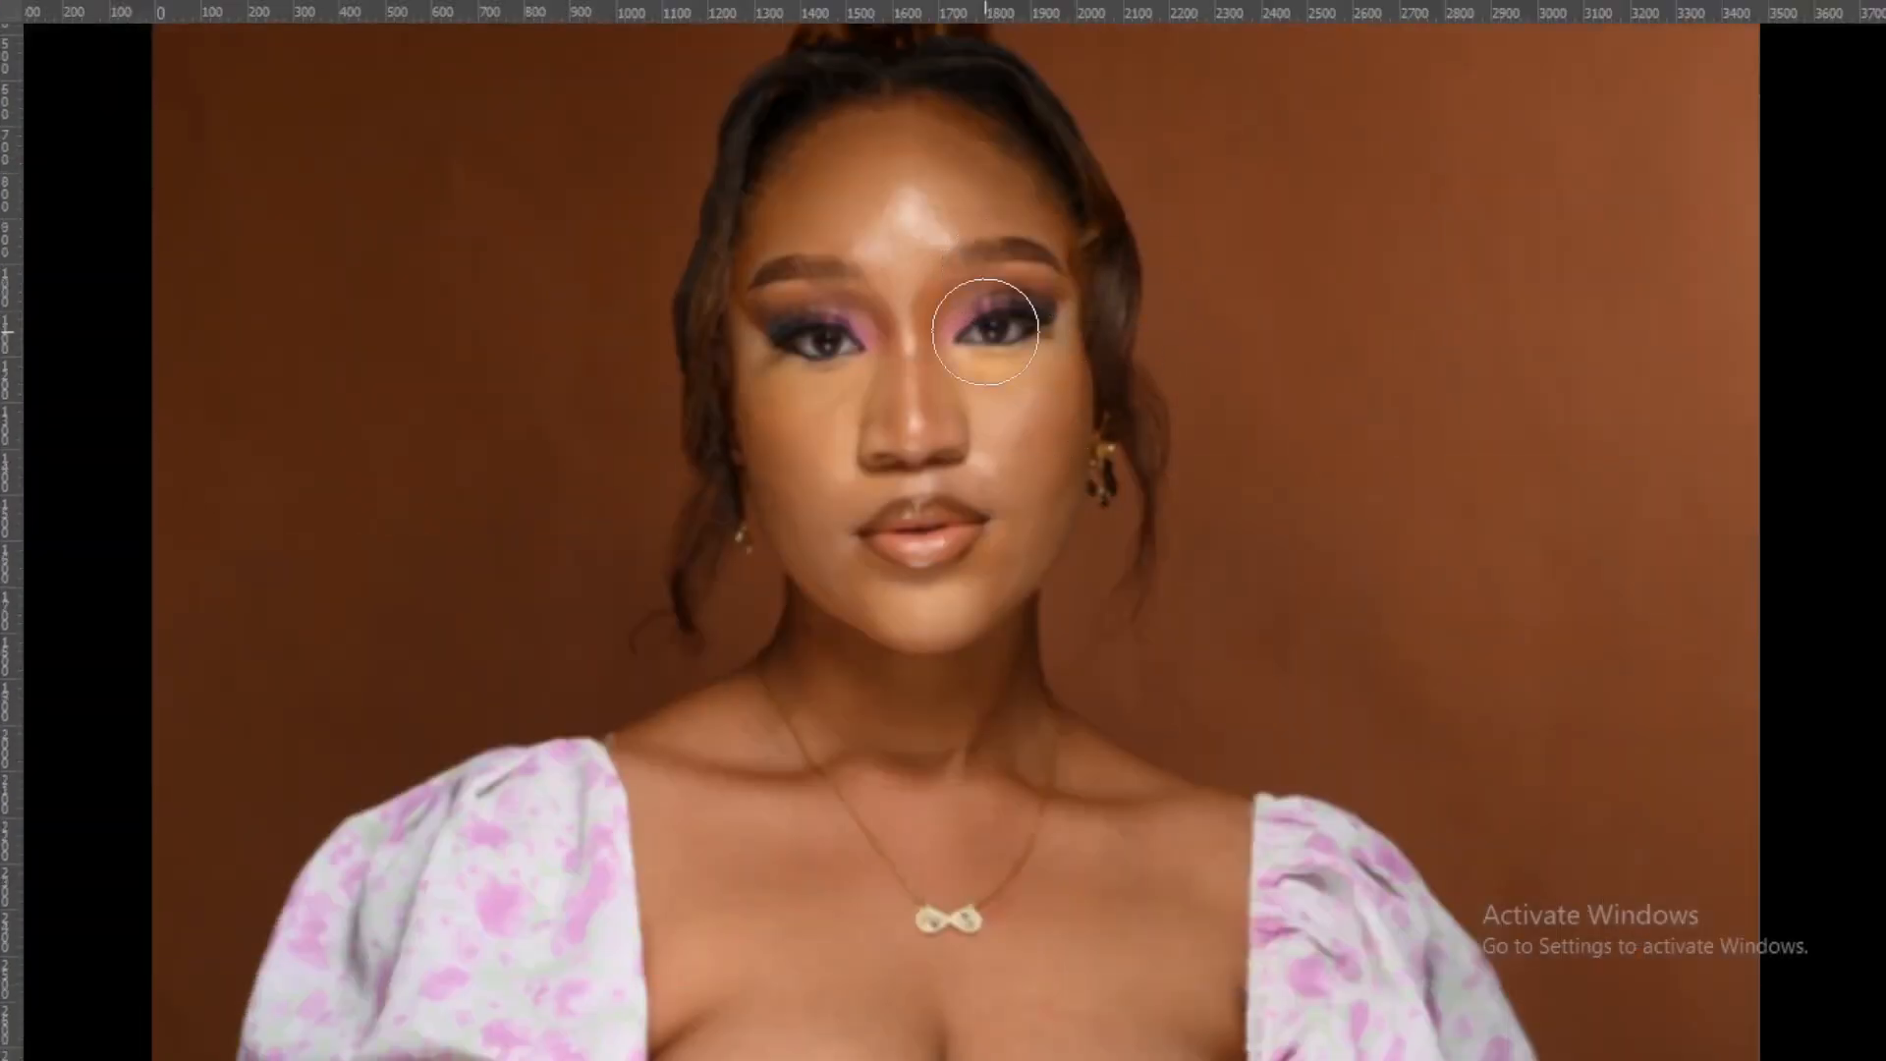
key(ctrl+plus)
mouse_move(977, 409)
mouse_down()
mouse_move(1021, 503)
mouse_move(1044, 631)
mouse_up()
key(bracketleft)
key(bracketleft)
key(bracketleft)
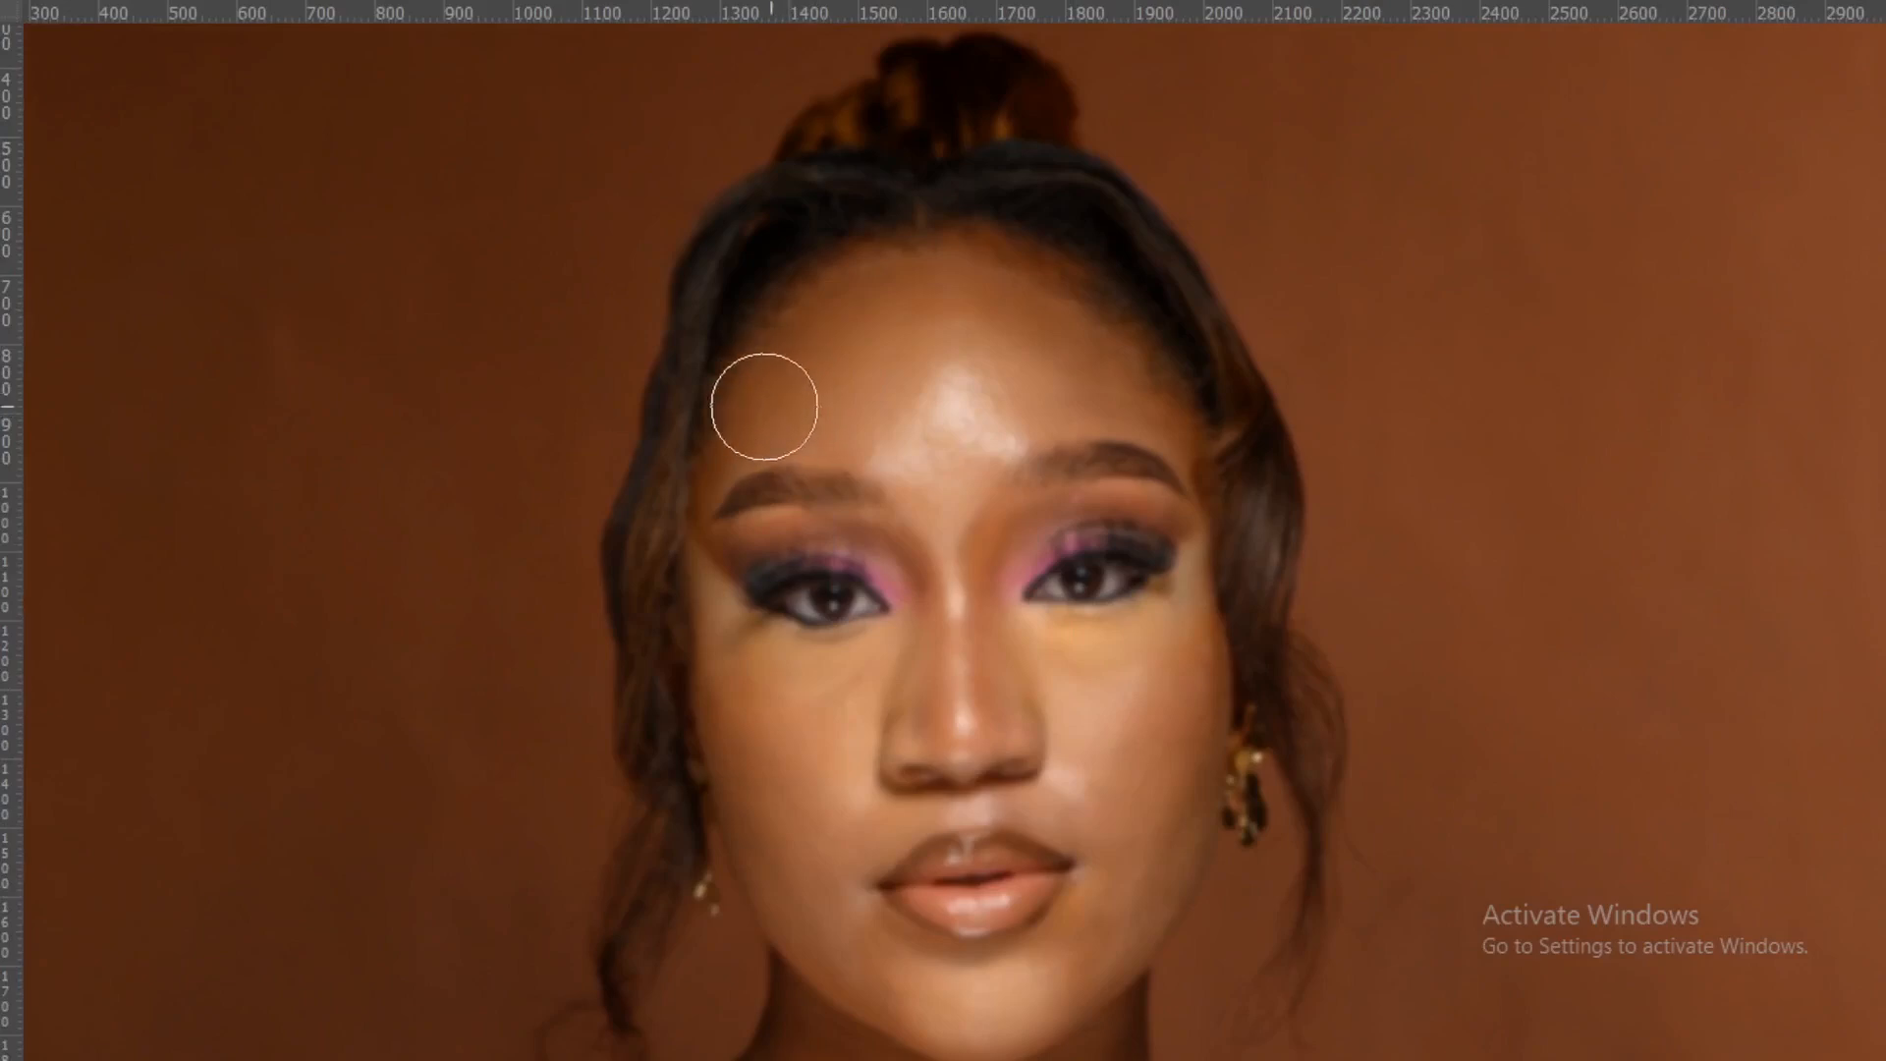
key(bracketleft)
key(bracketleft)
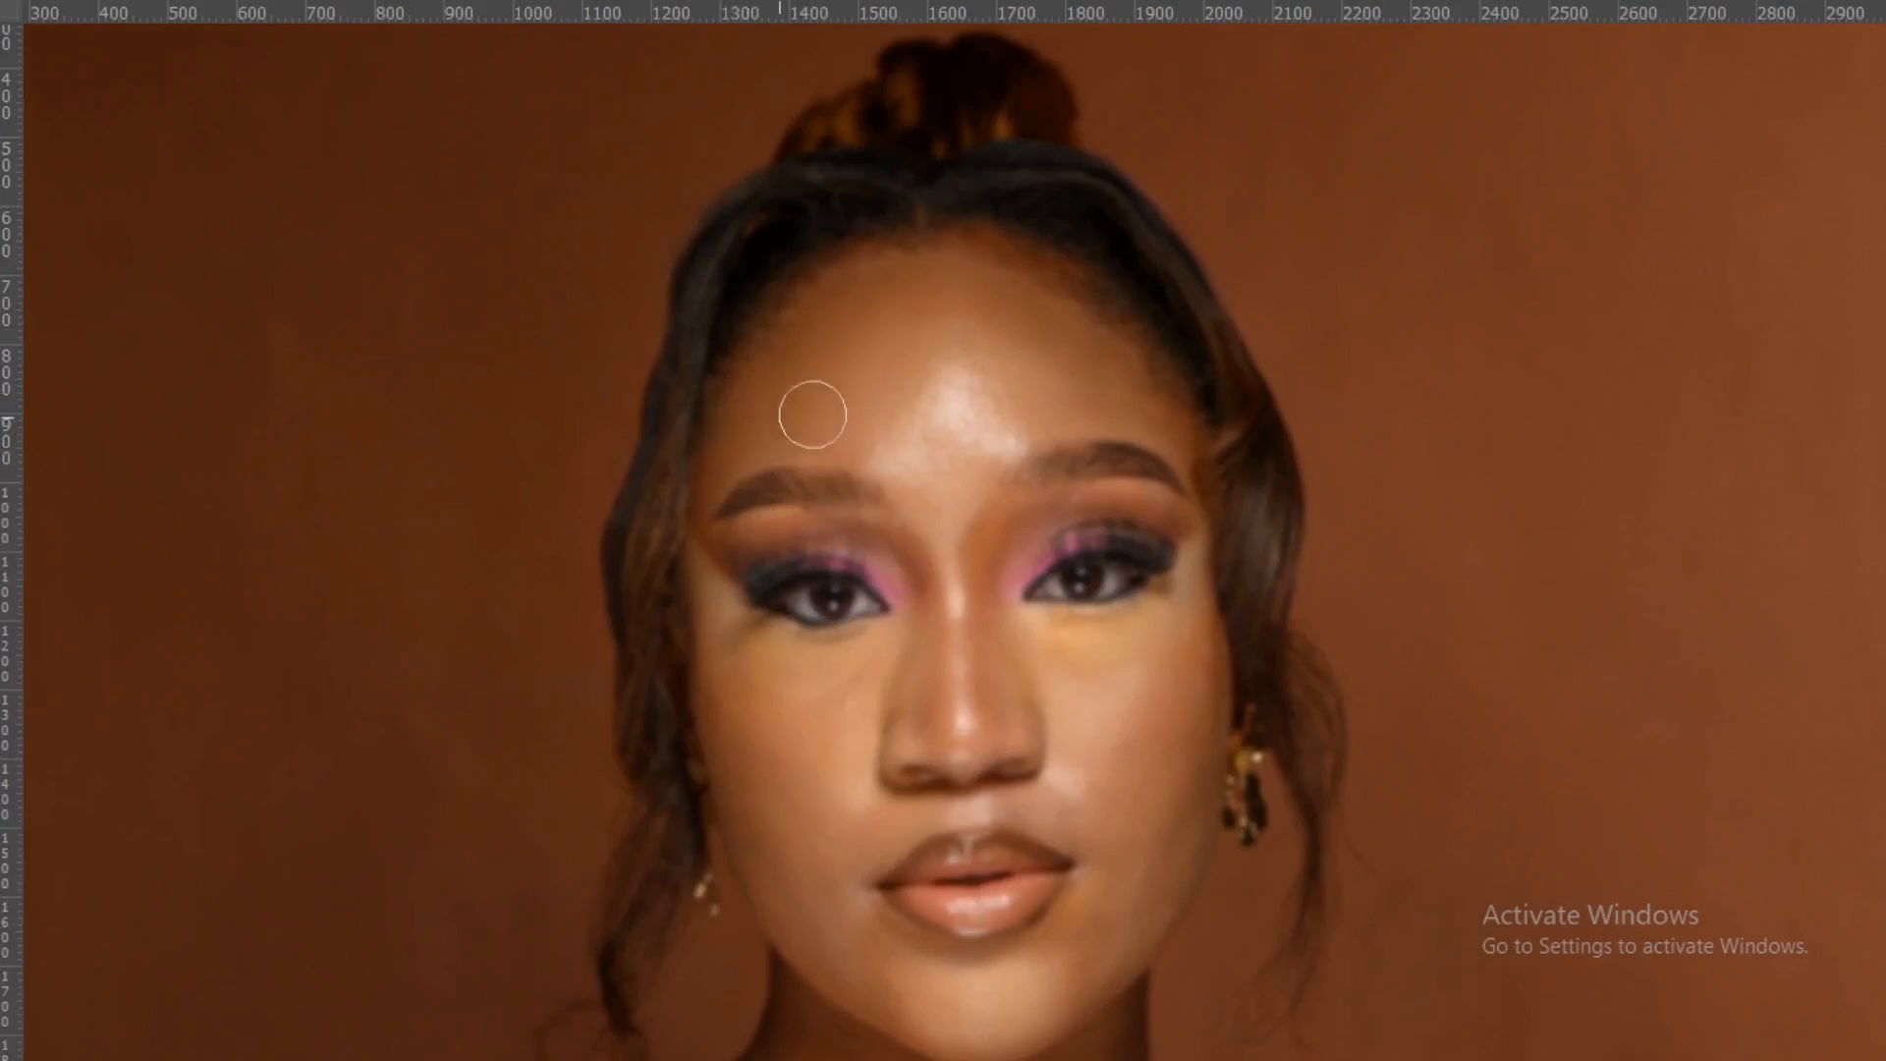
key(bracketright)
key(bracketright)
mouse_move(931, 314)
mouse_down()
mouse_move(875, 422)
mouse_move(768, 406)
mouse_move(872, 447)
mouse_move(996, 438)
mouse_move(997, 409)
mouse_move(901, 395)
mouse_move(1012, 380)
mouse_move(903, 439)
mouse_up()
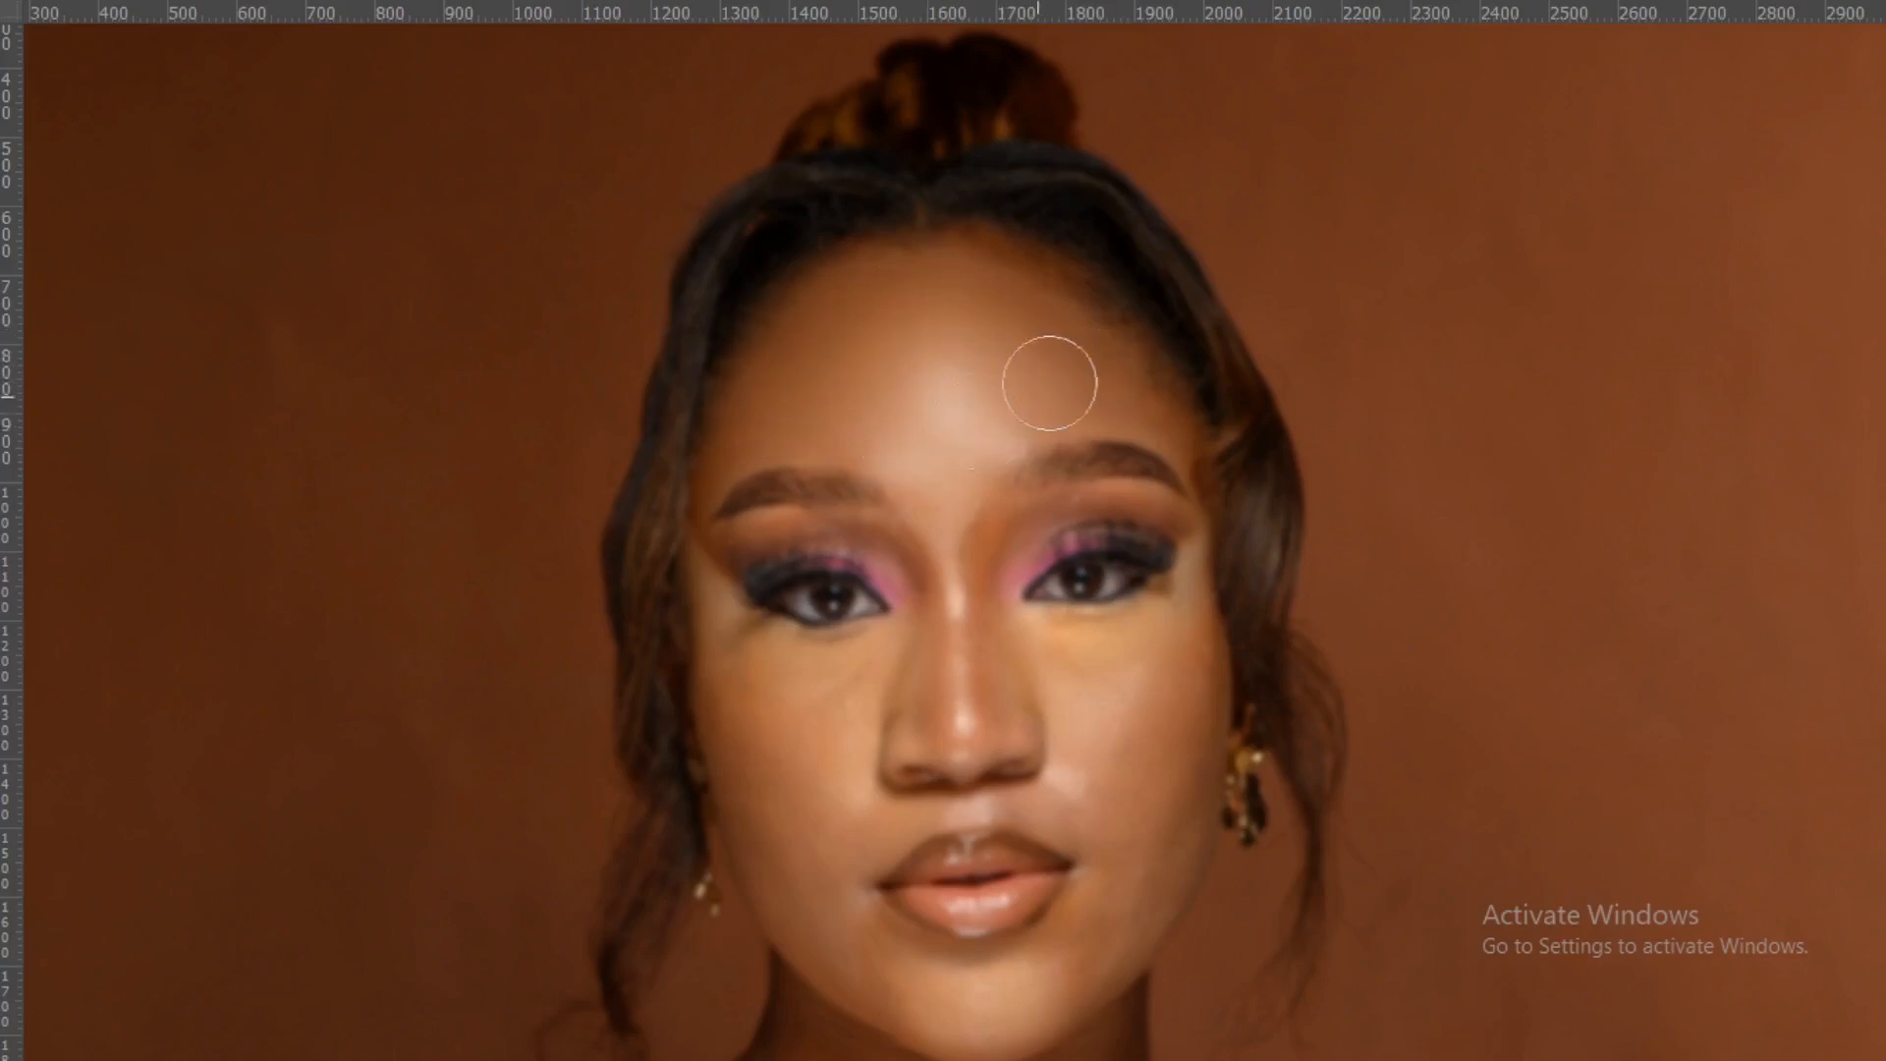
Smooth the skin tones of the lower face, neck, chest, arms and hand with the Mixer Brush, then leave full-screen view.
scroll(855, 600, down, 3)
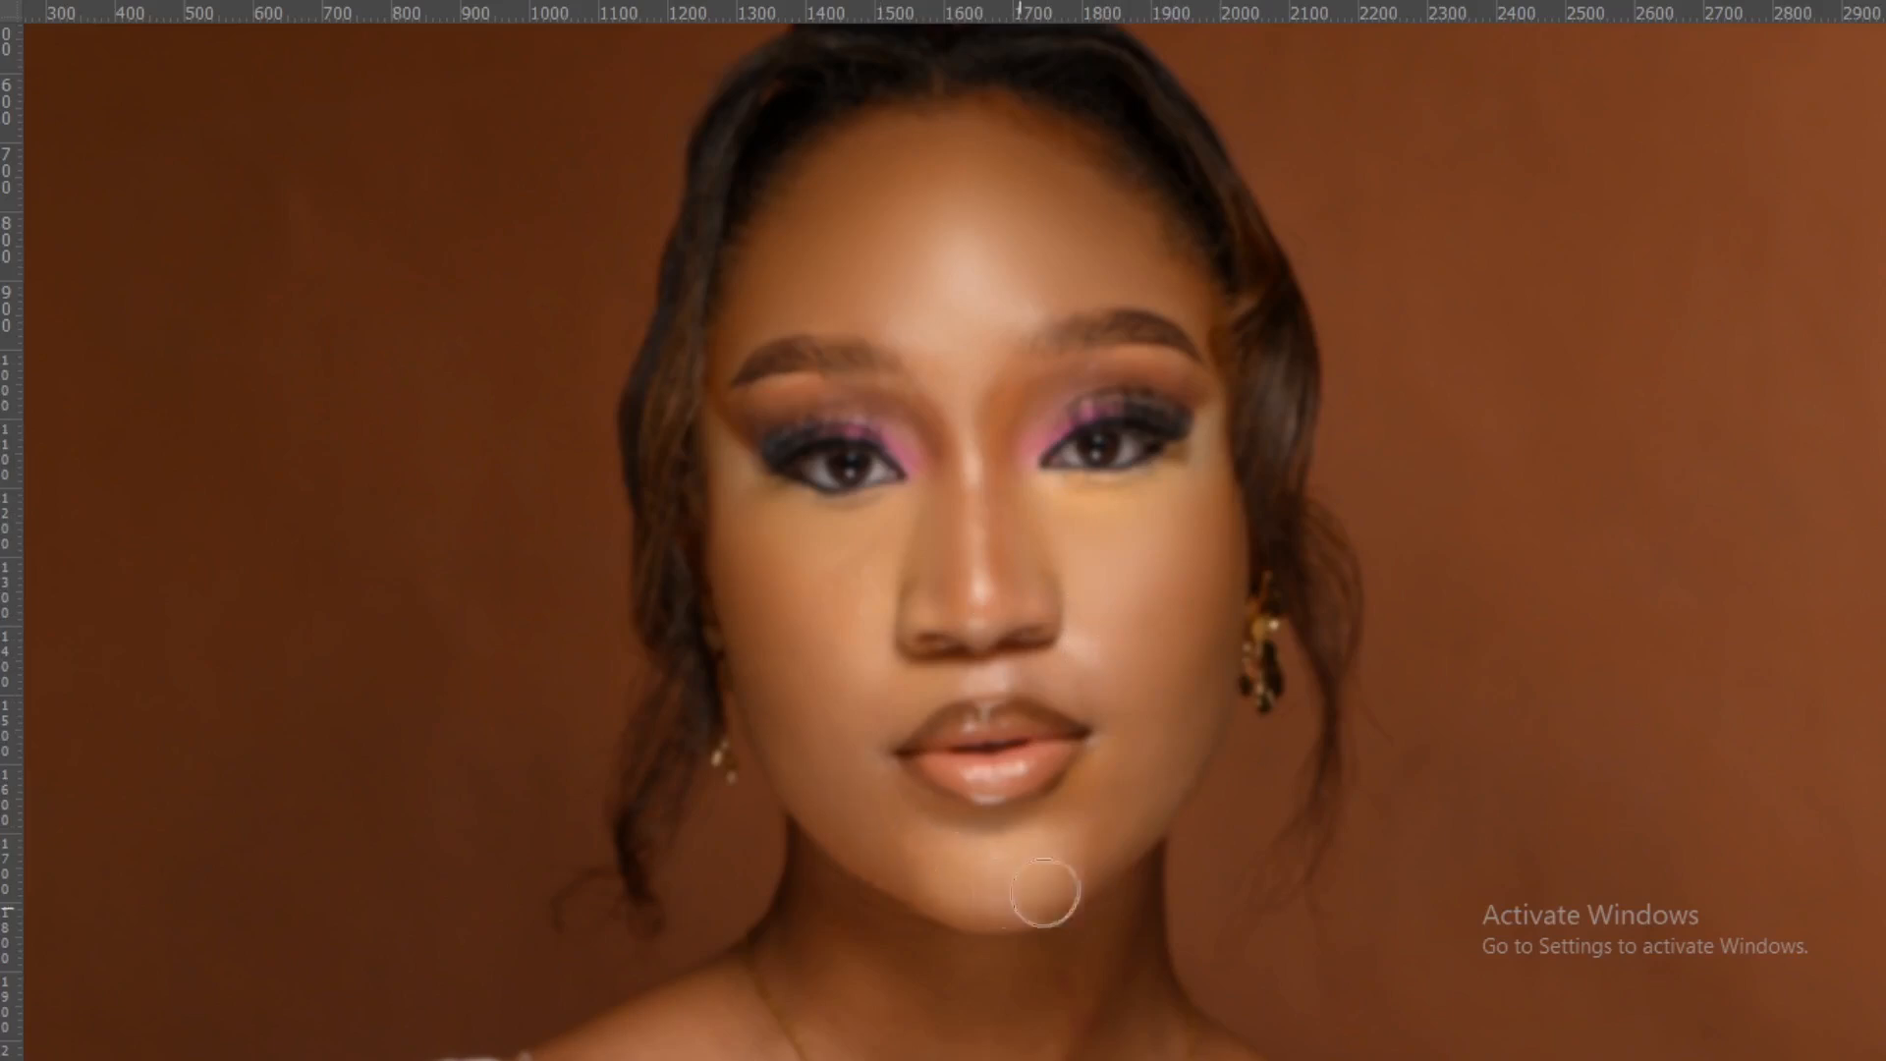
scroll(1117, 716, down, 5)
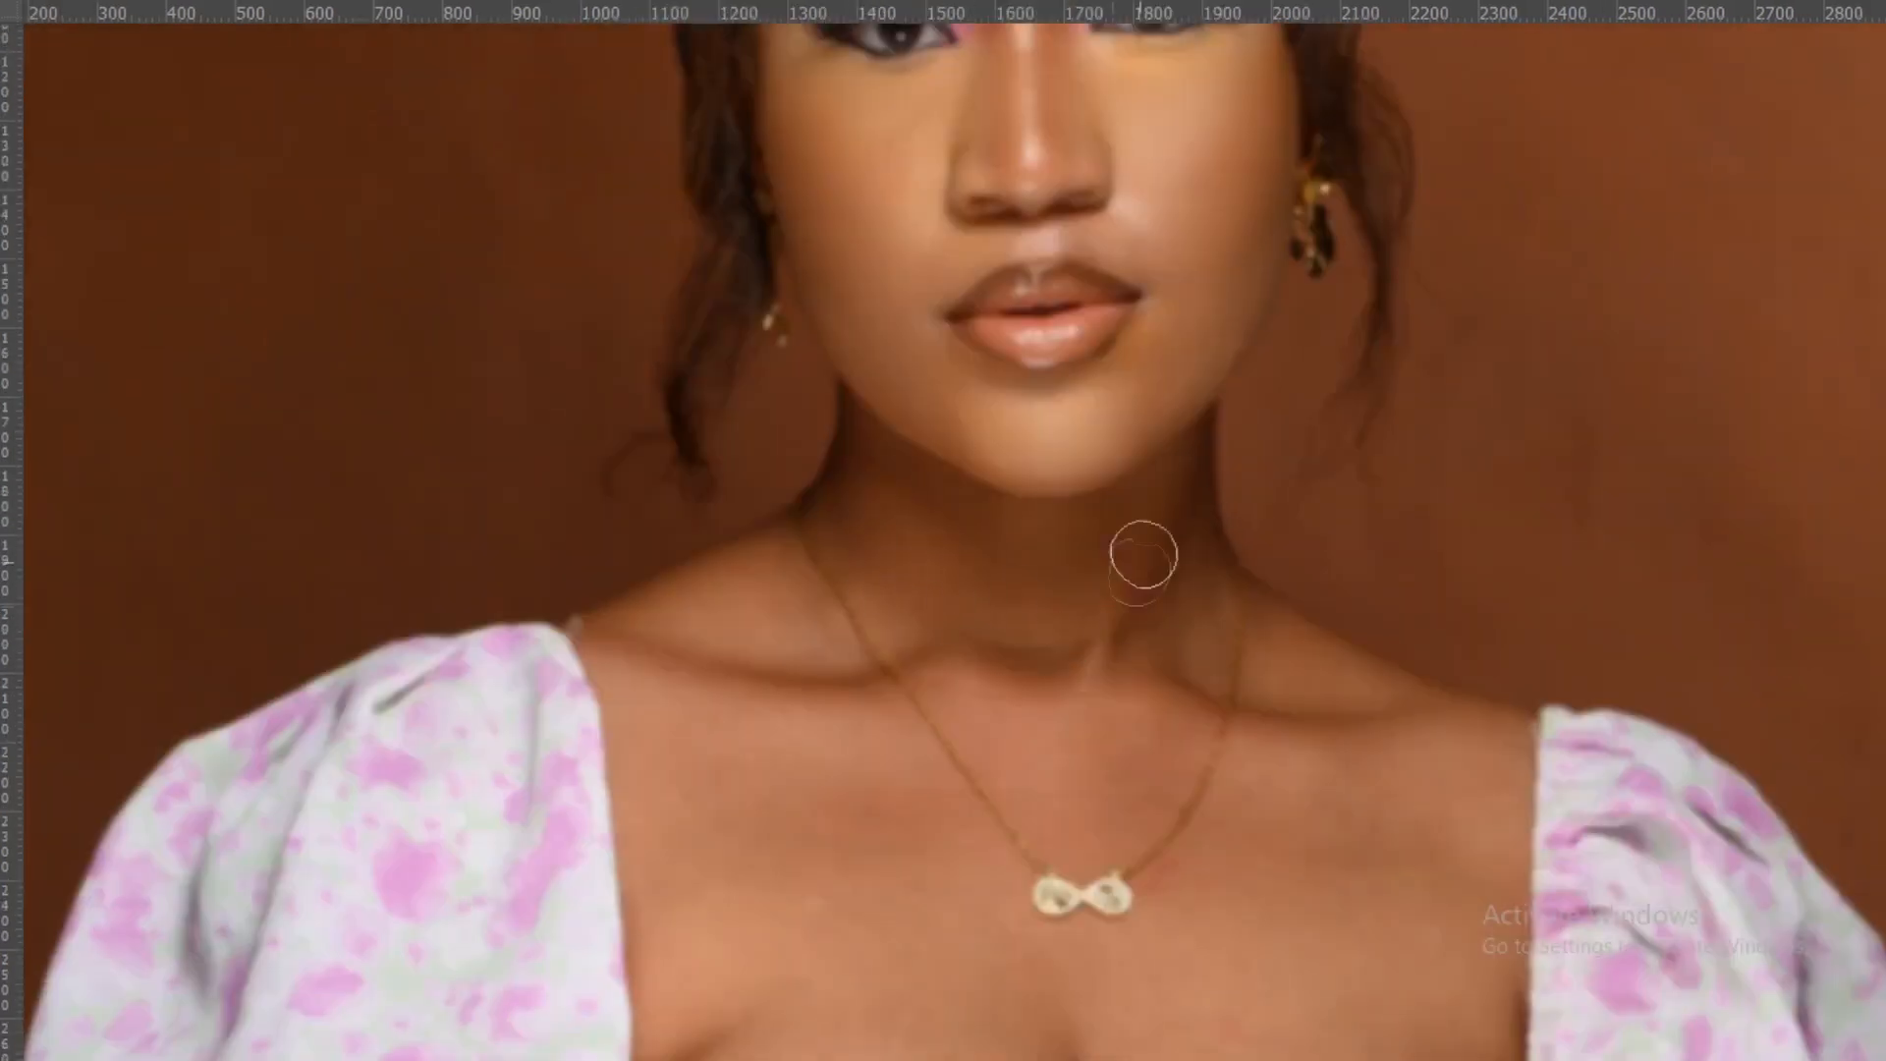
scroll(1036, 592, down, 2)
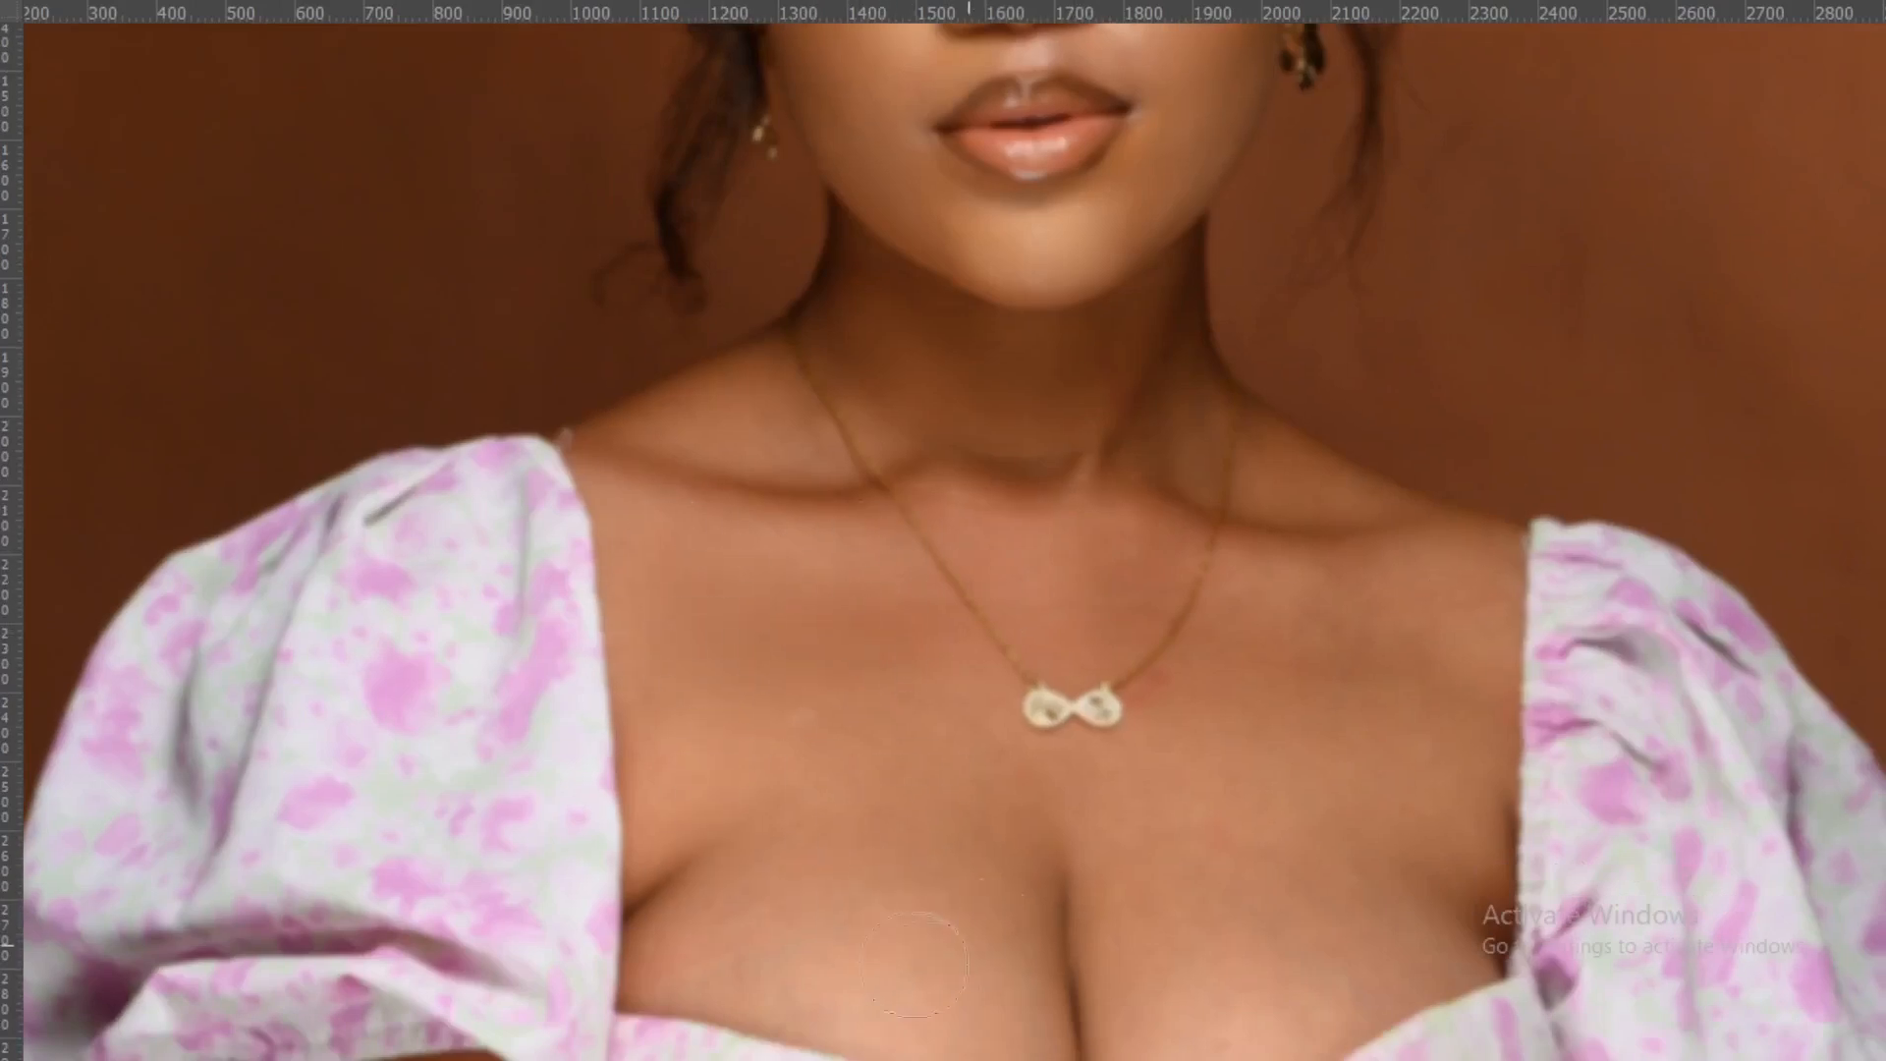
scroll(1108, 602, down, 8)
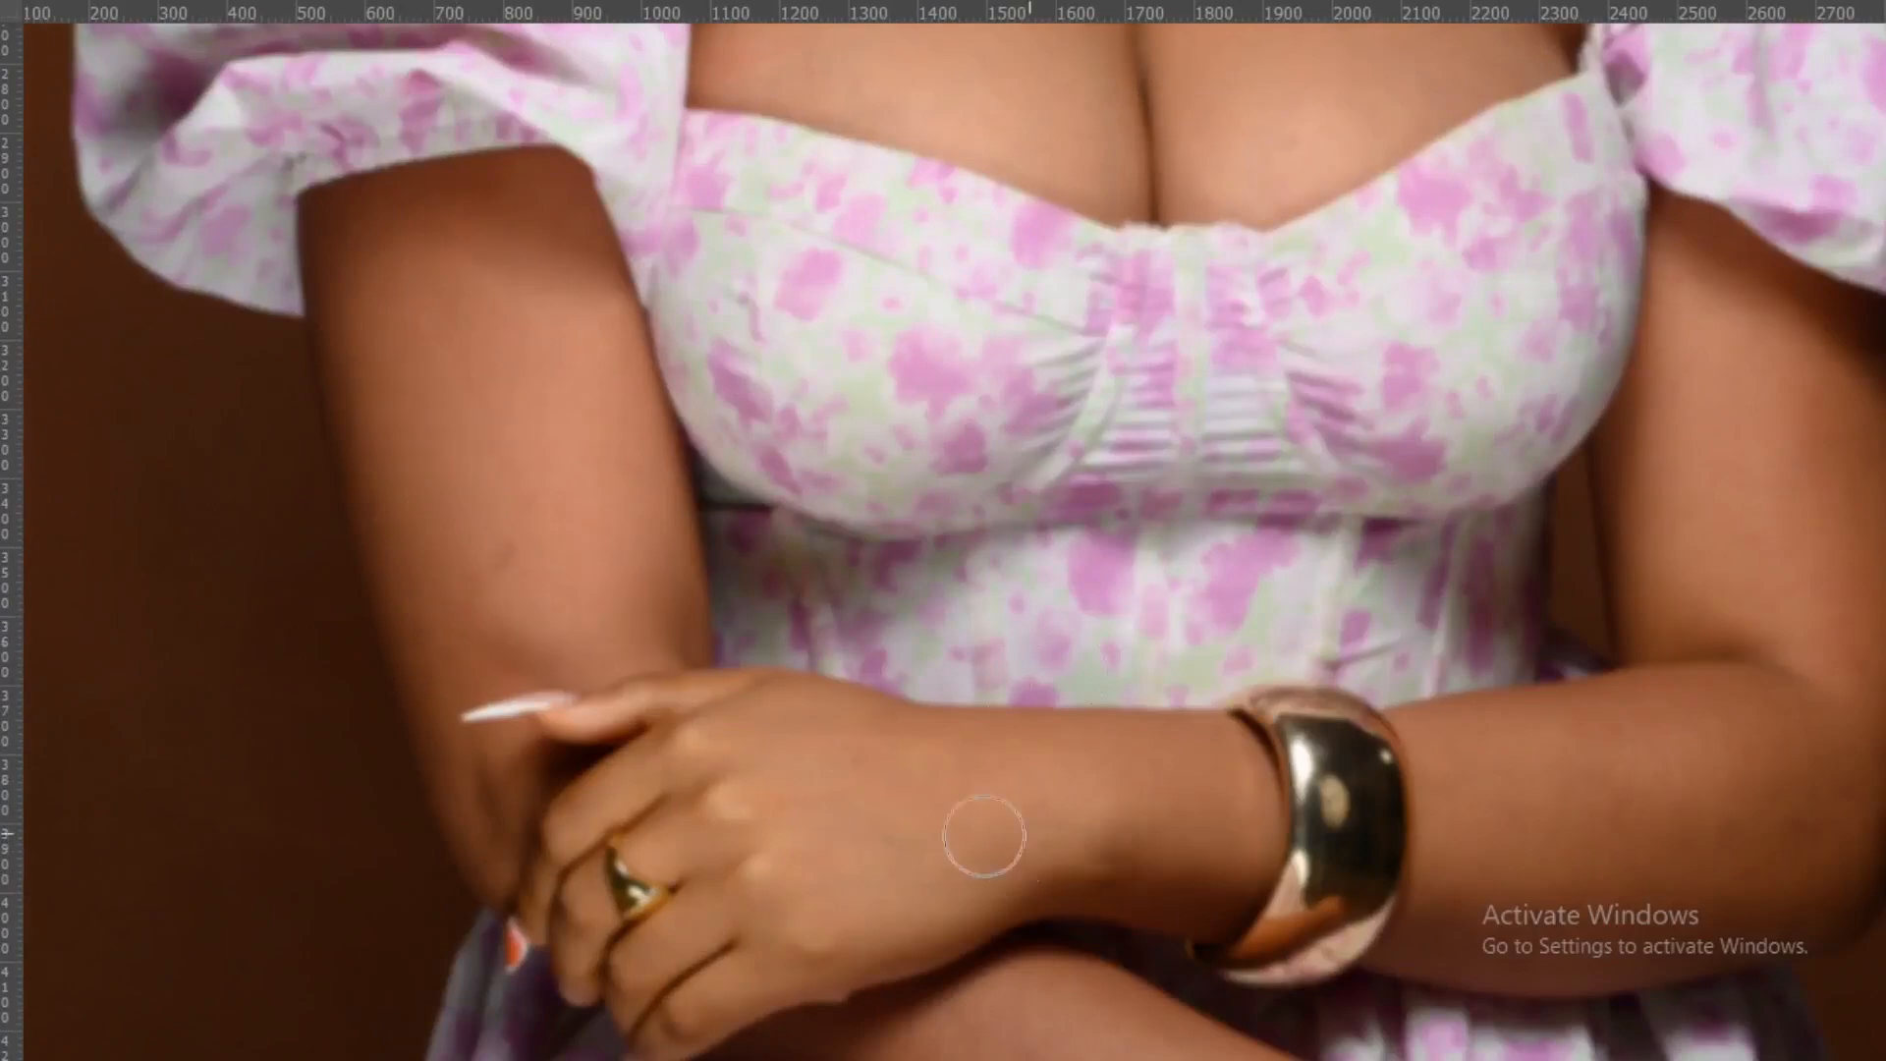
scroll(1090, 770, right, 3)
key(bracketright)
key(bracketright)
key(f)
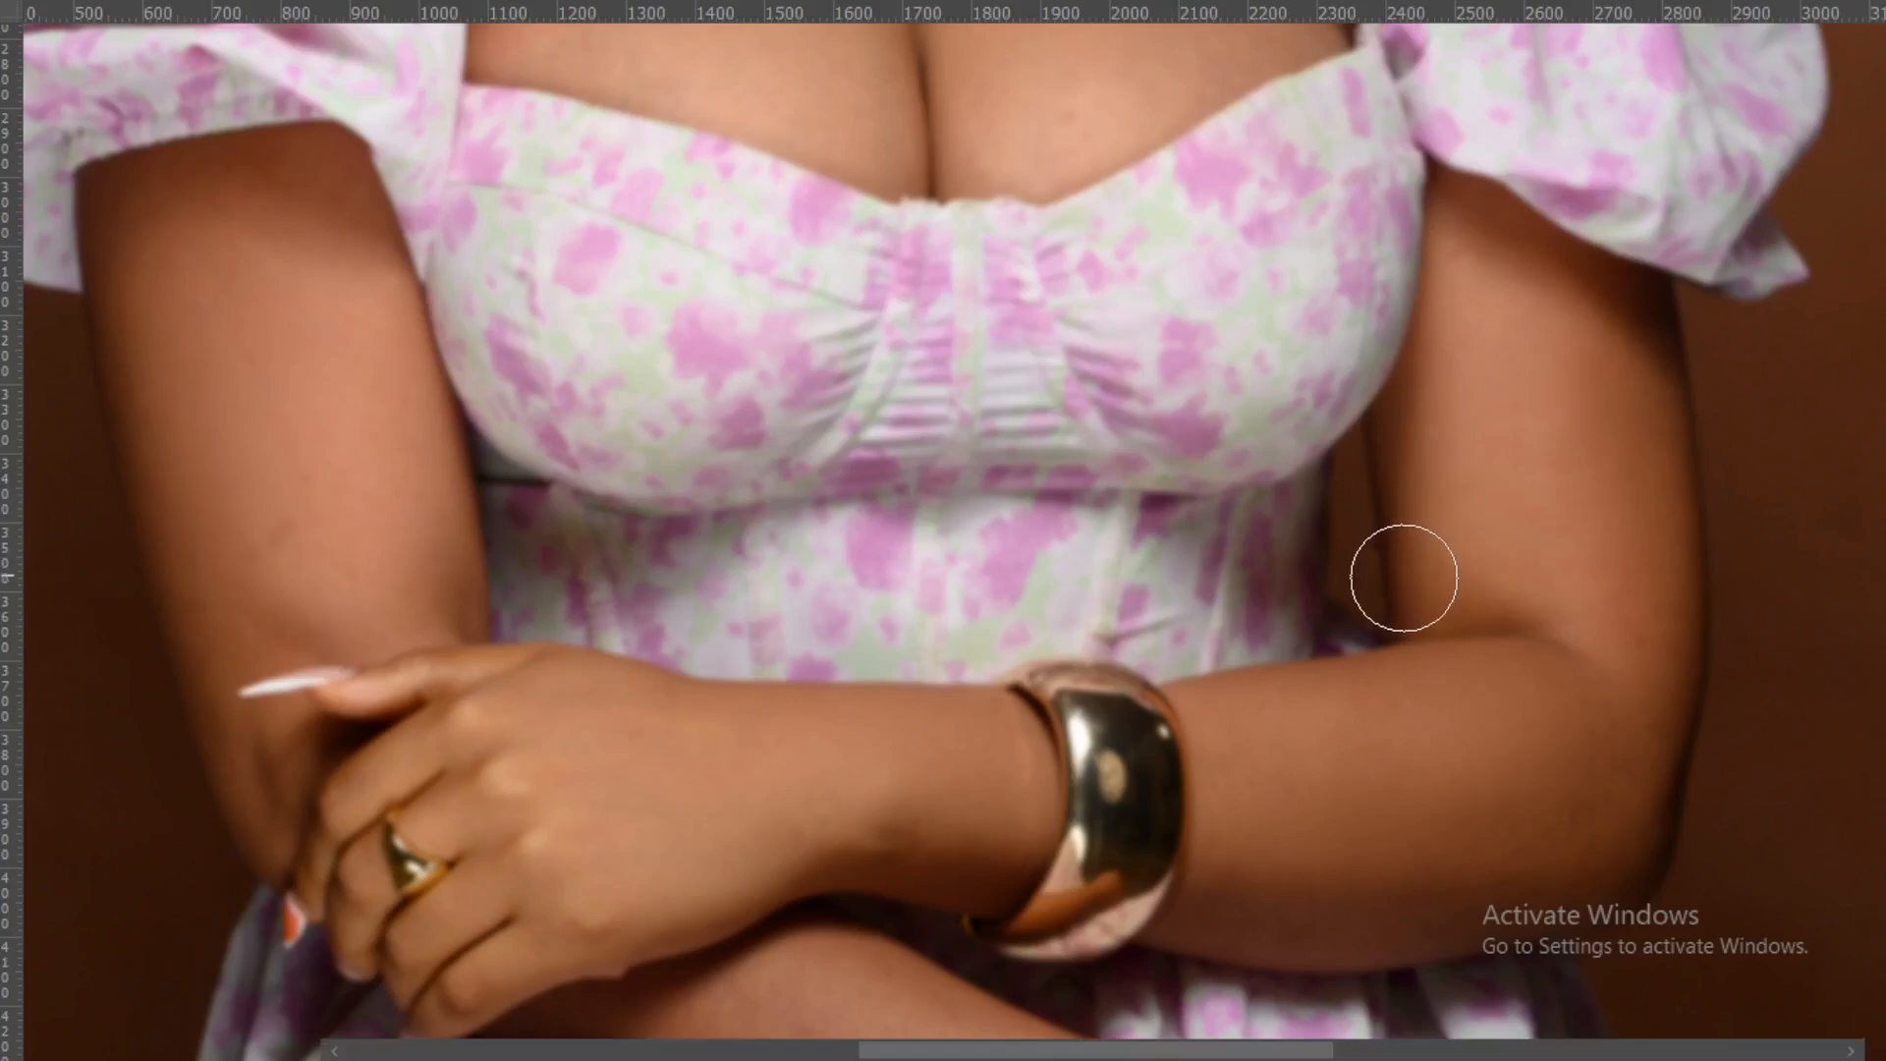
key(f)
key(f)
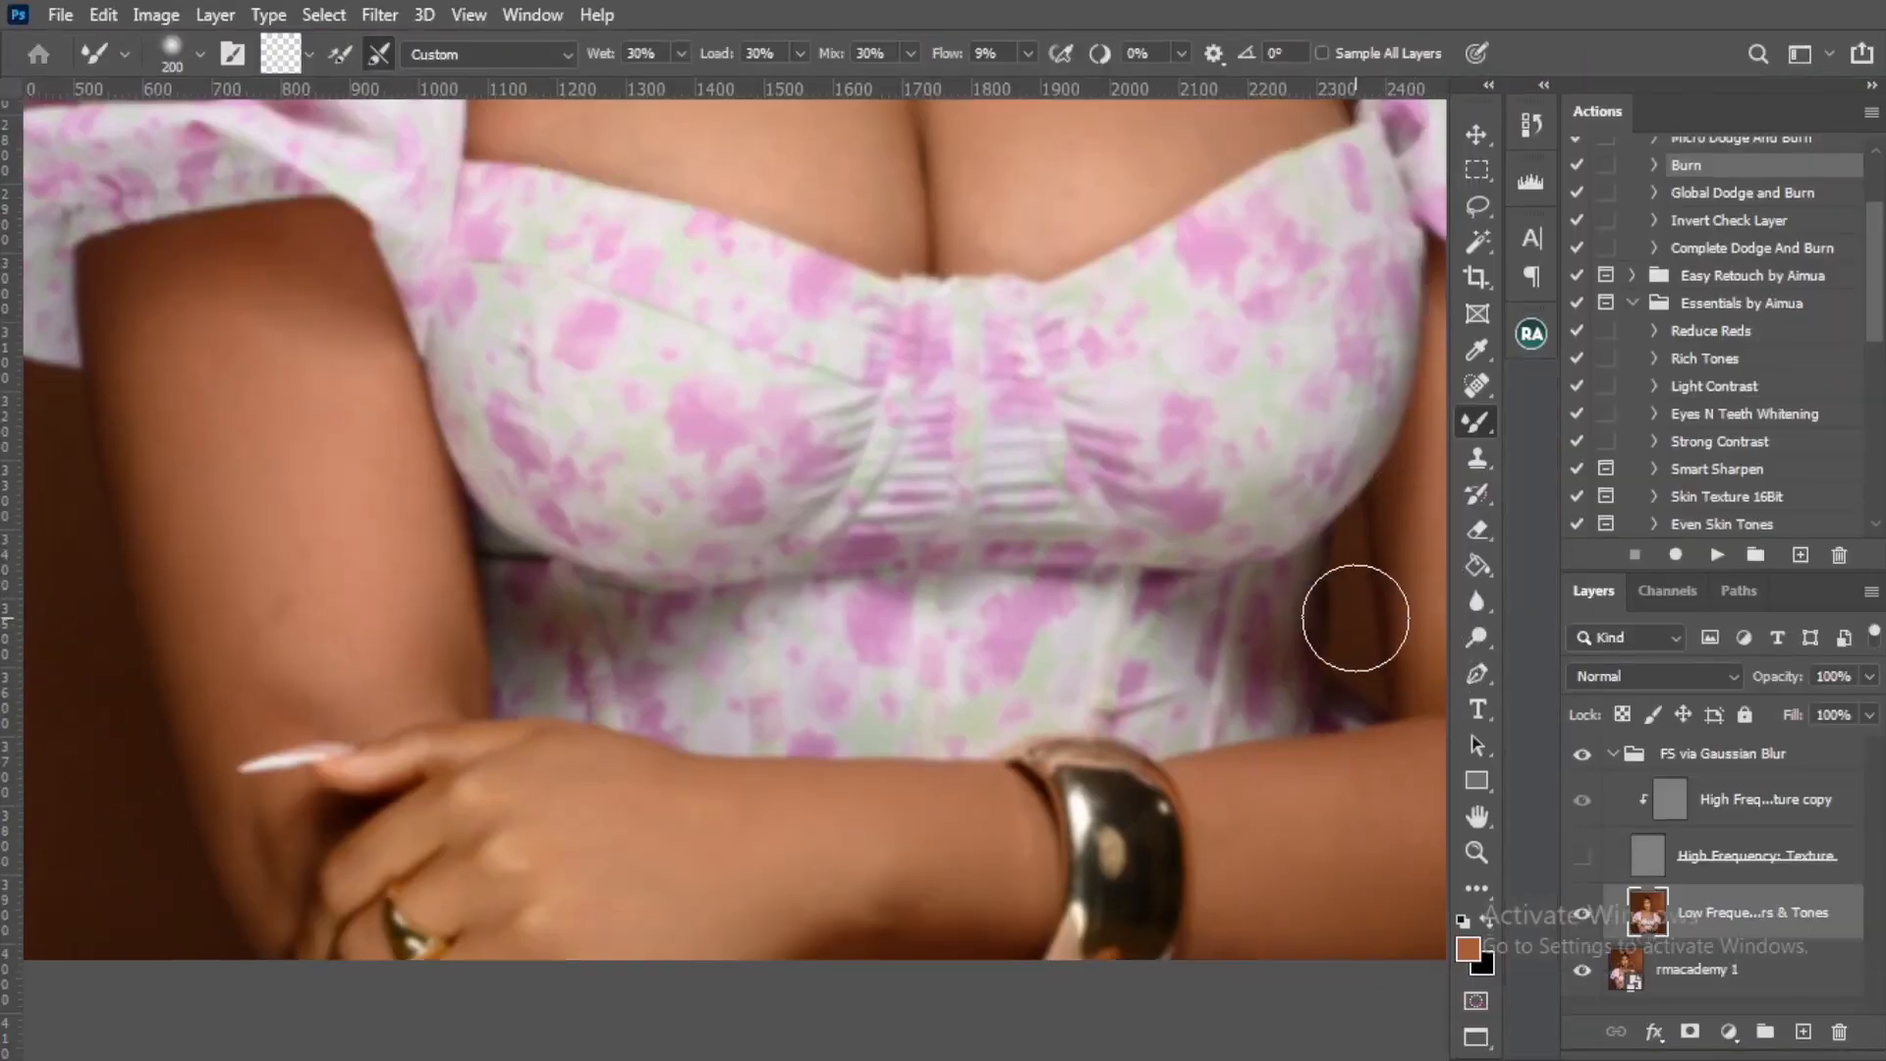
key(f)
key(f)
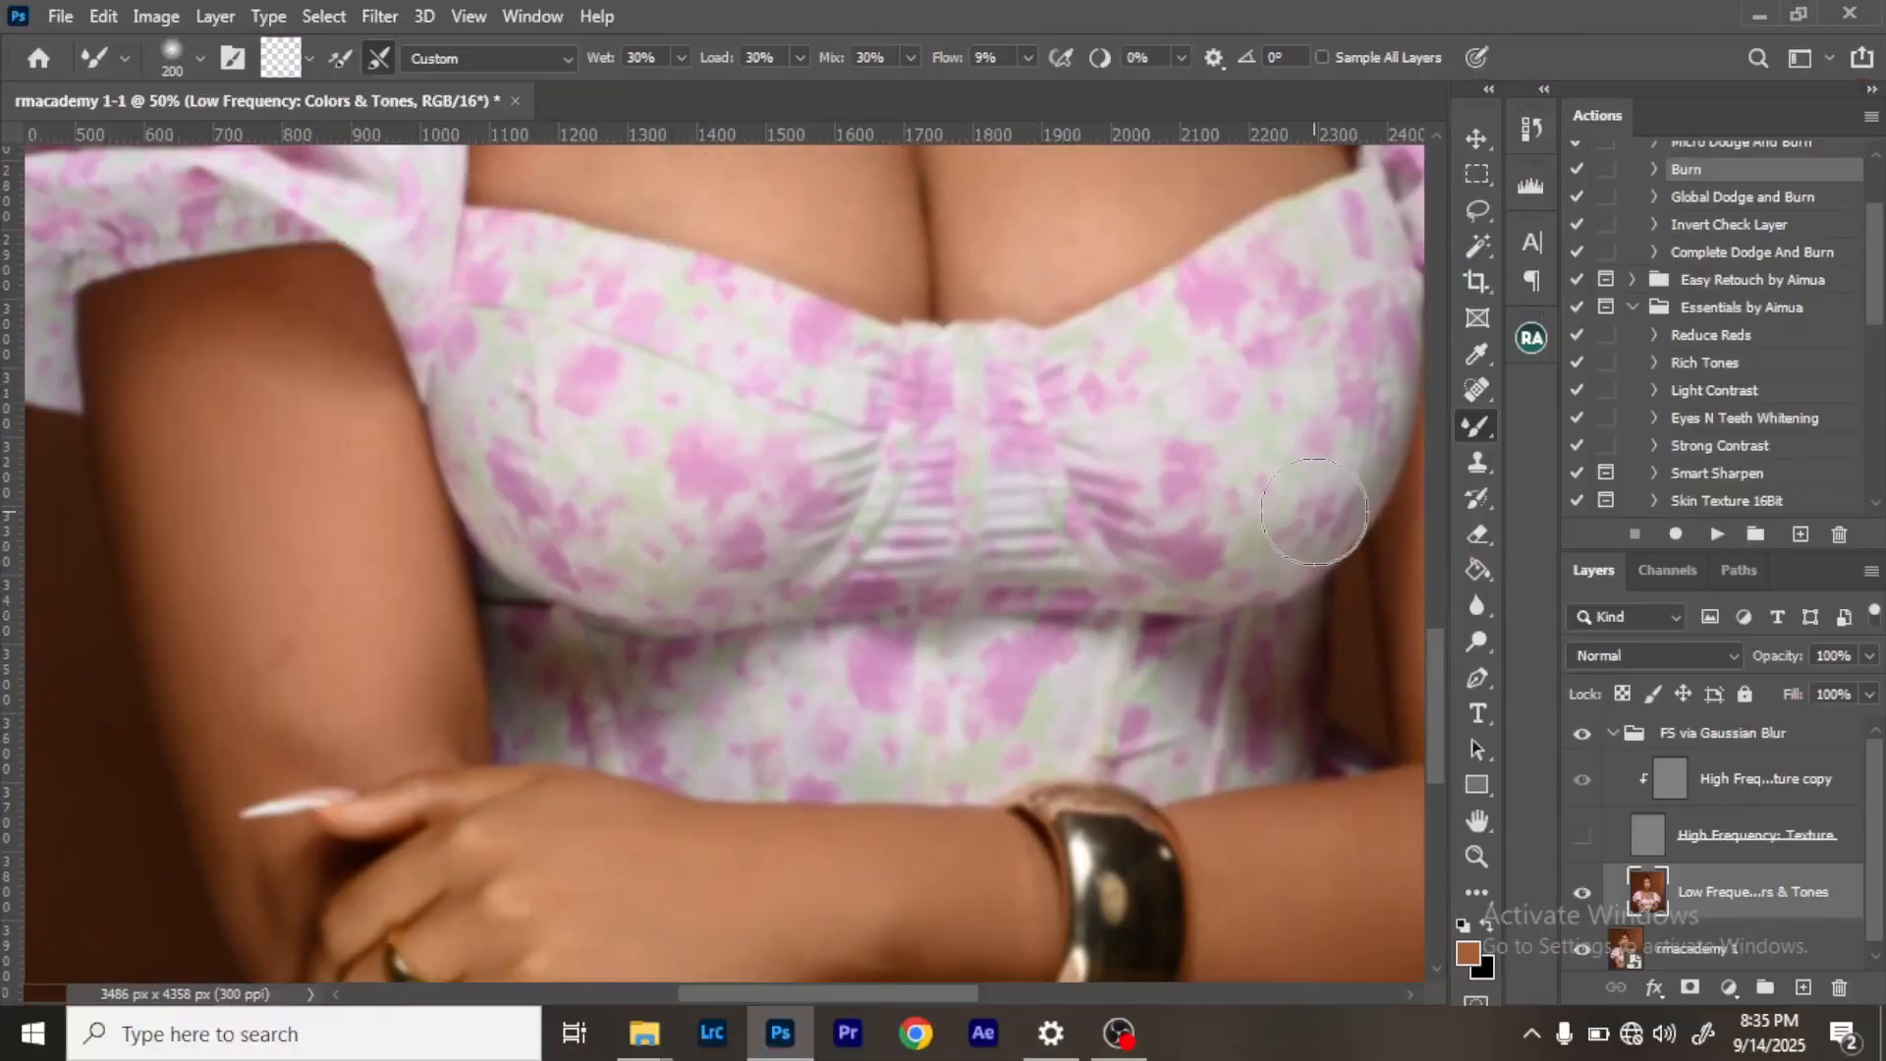
Turn the High Frequency: Texture layer back on and fit the whole portrait on screen.
key(ctrl+minus)
key(ctrl+minus)
key(ctrl+minus)
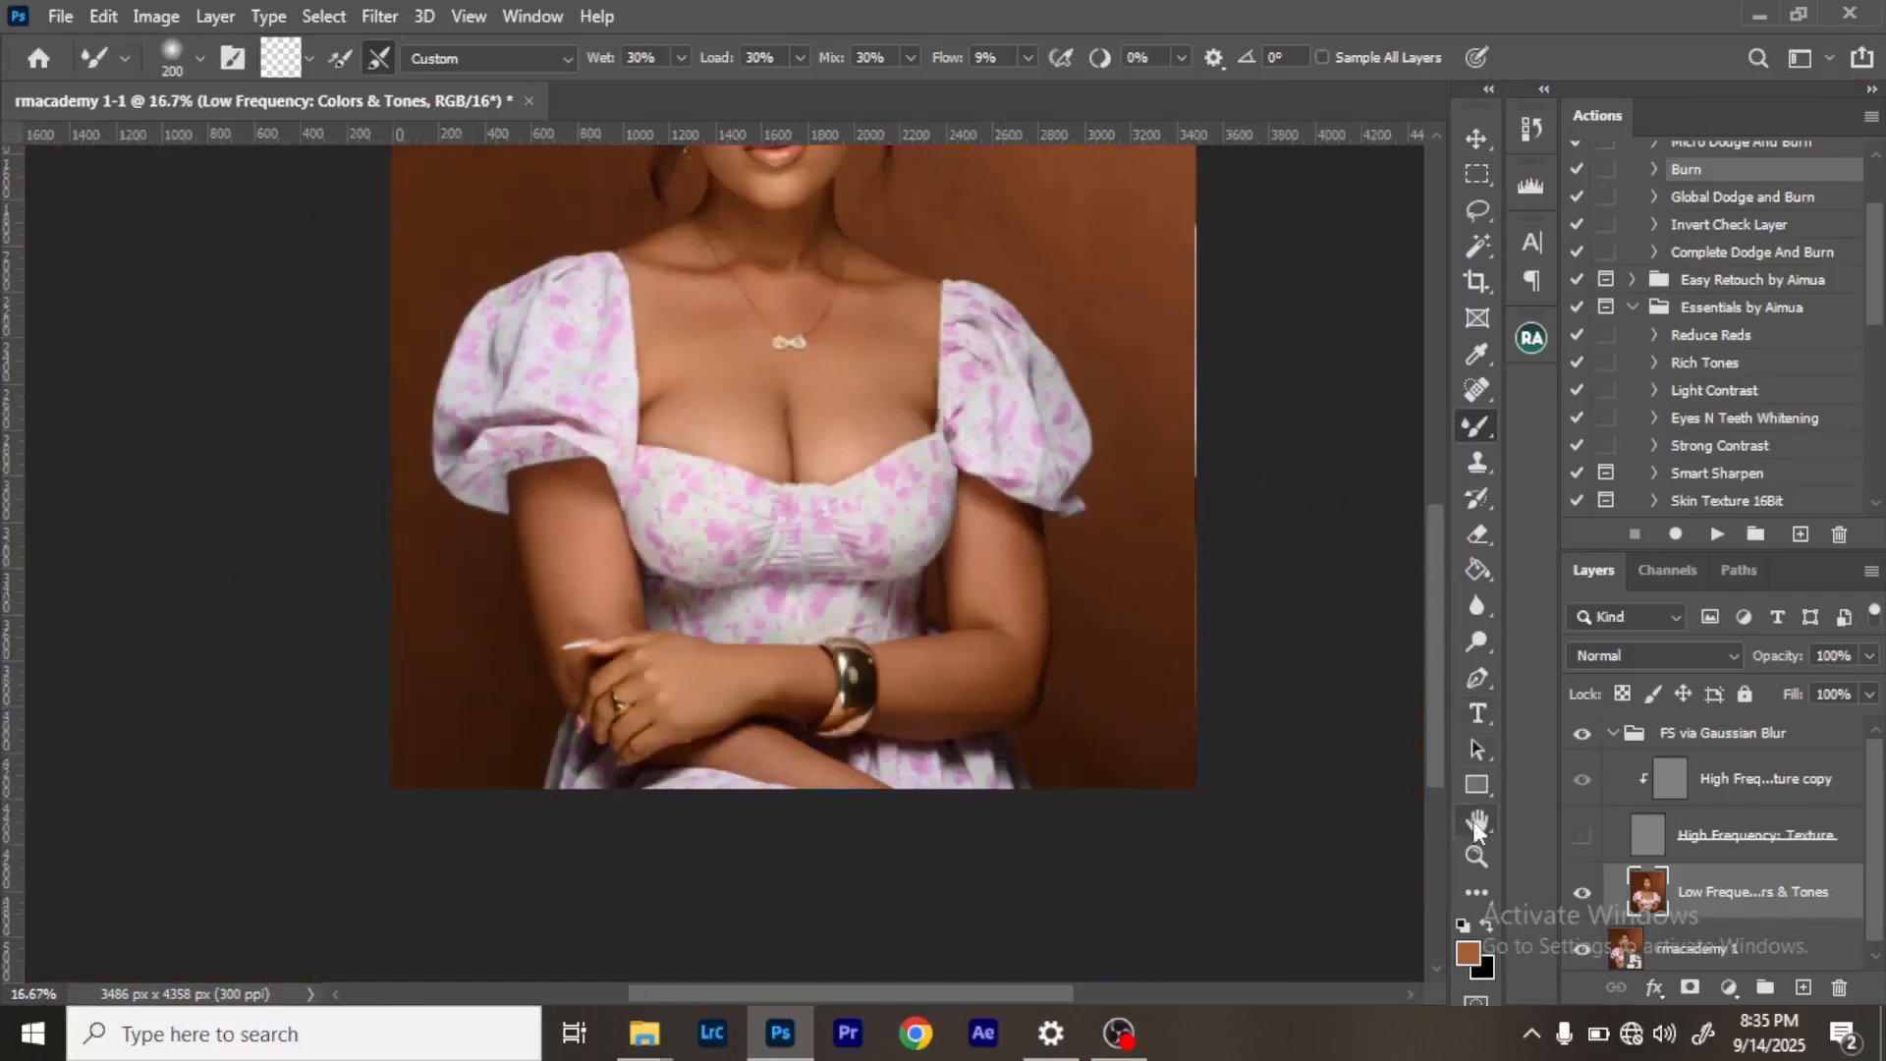
click(1476, 856)
right_click(1043, 645)
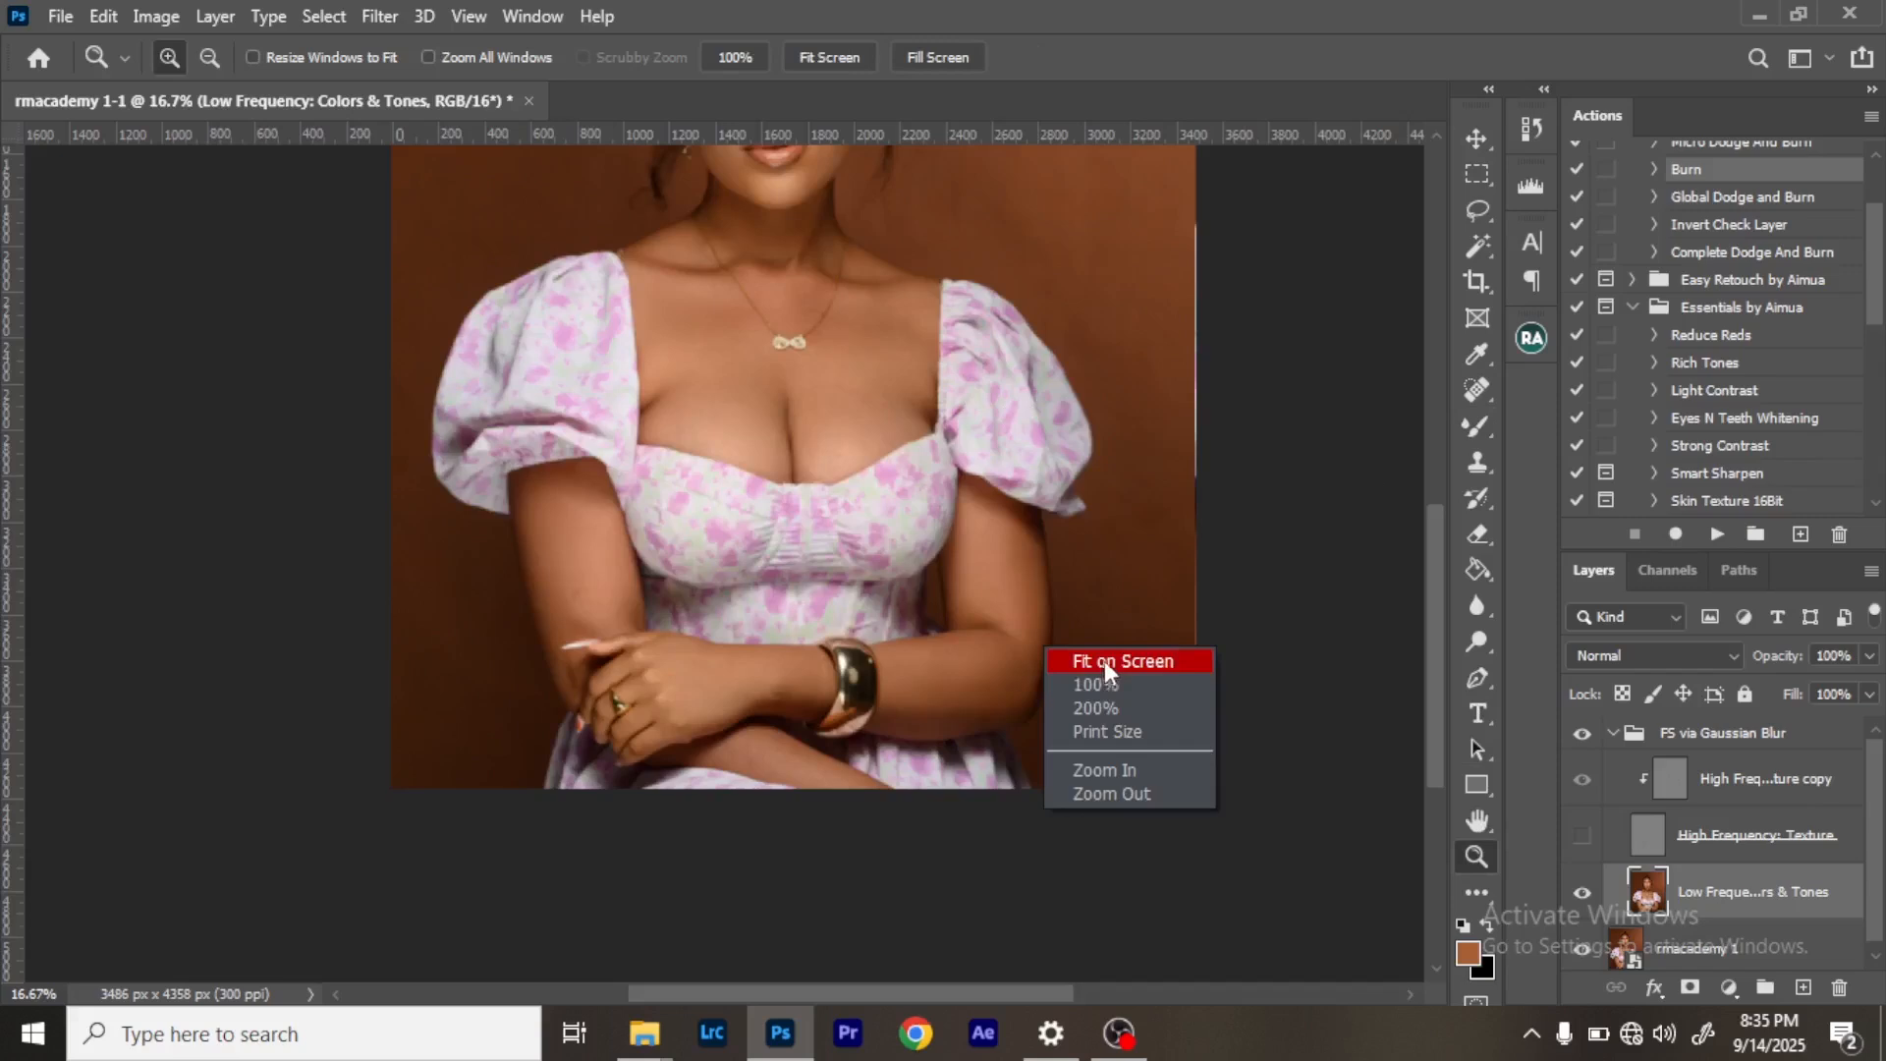
click(1108, 664)
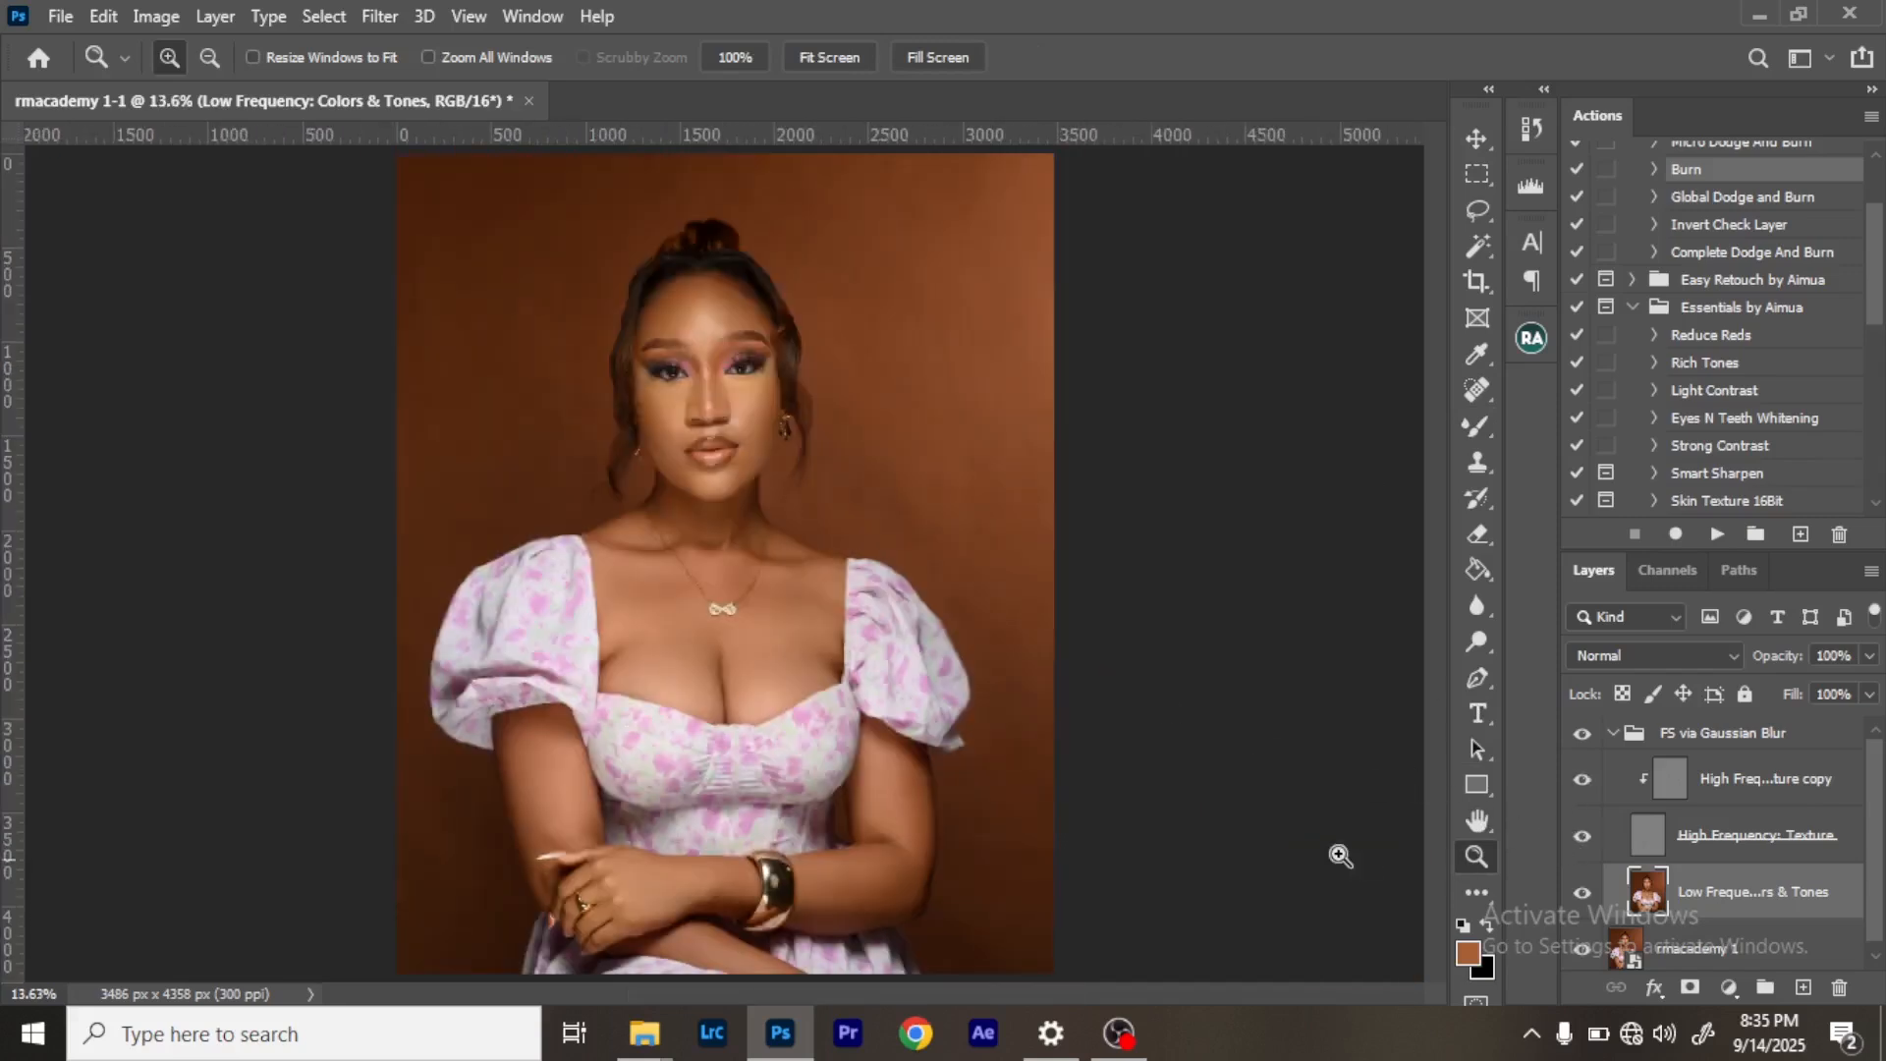
key(f)
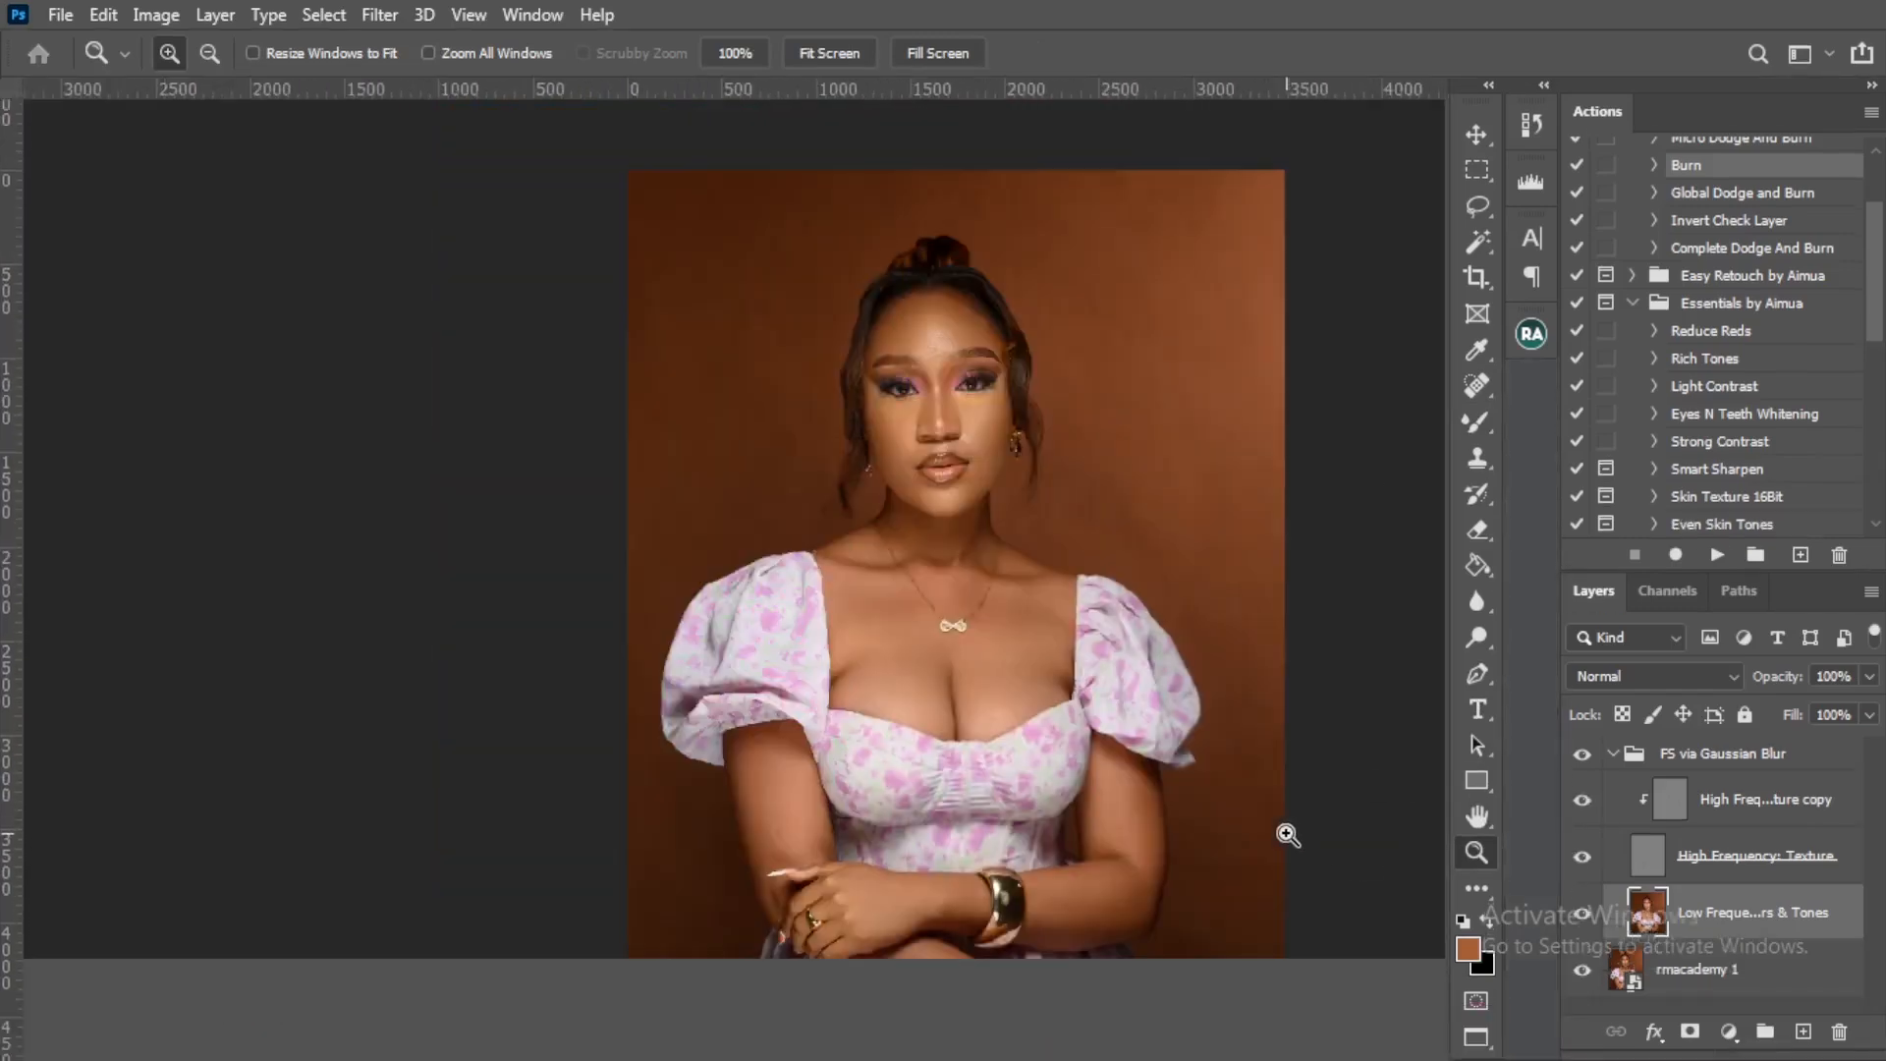
key(f)
key(f)
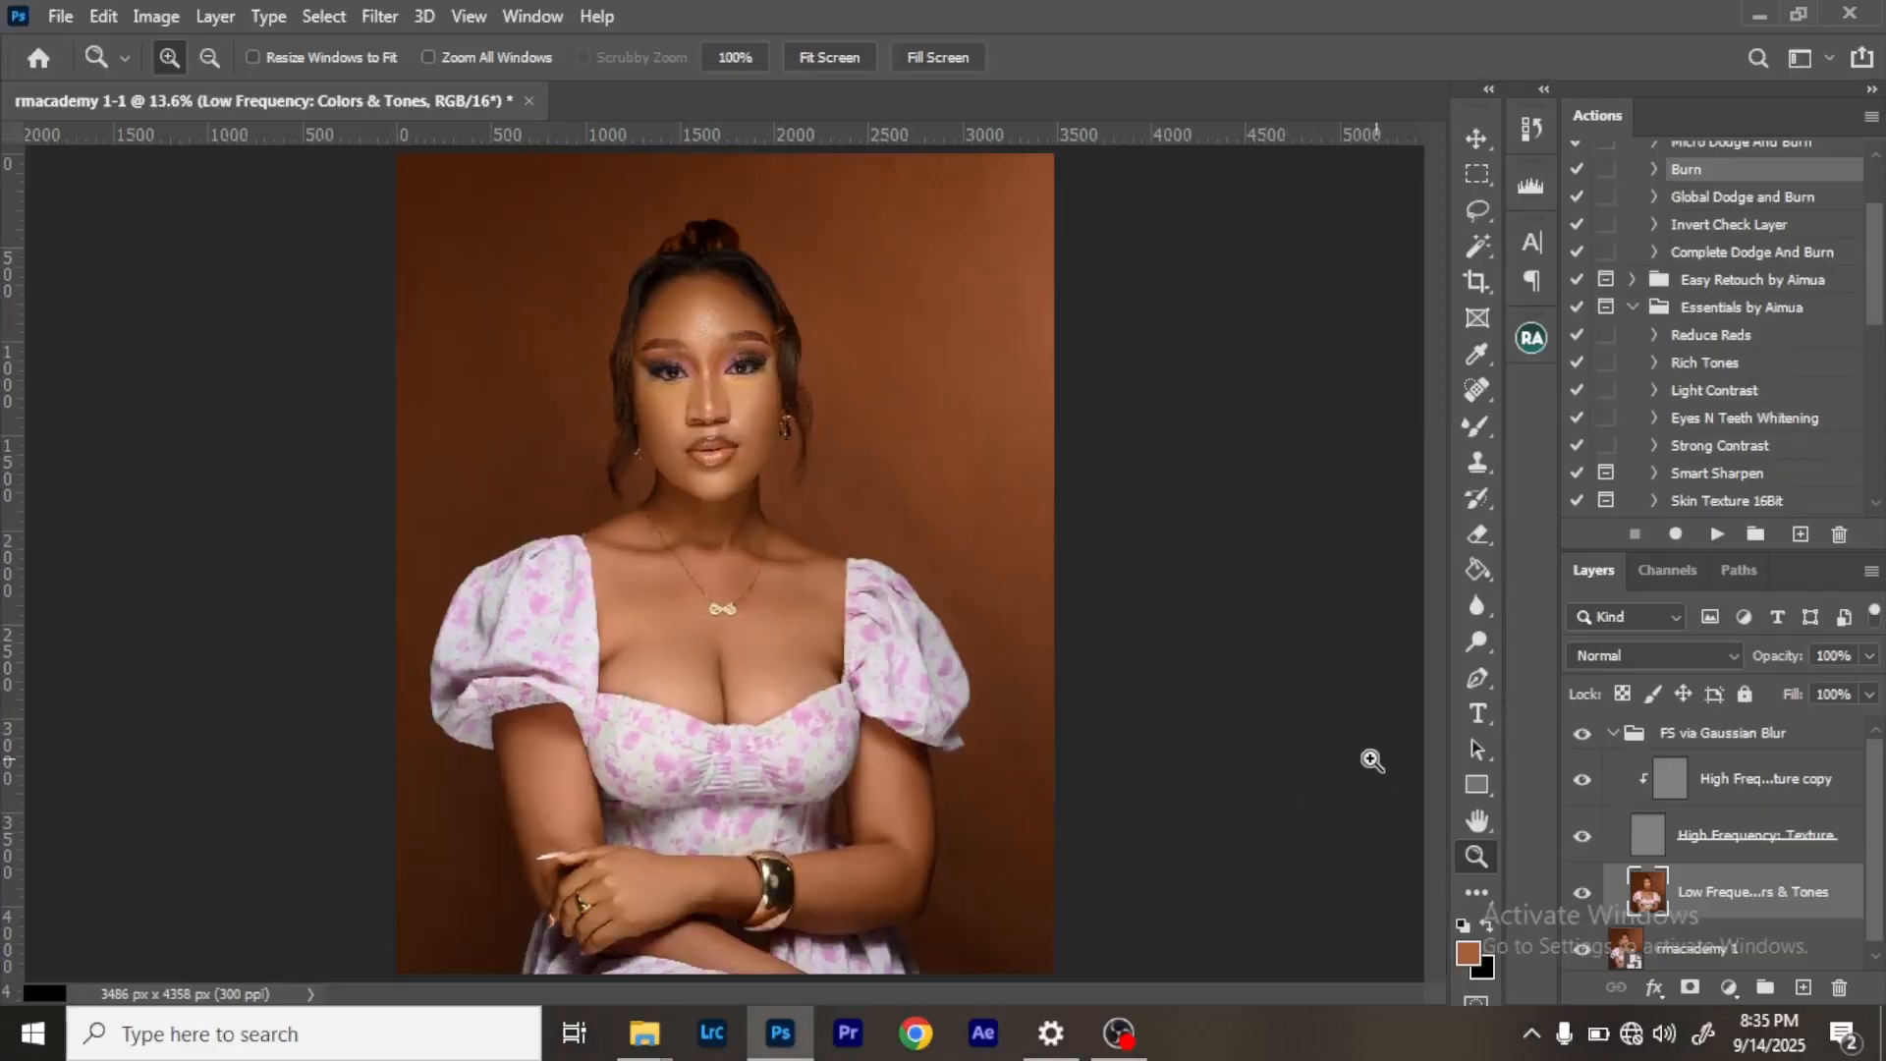
Compare the portrait with and without the FS via Gaussian Blur group, then collapse the group.
click(1584, 739)
click(1579, 739)
click(1619, 754)
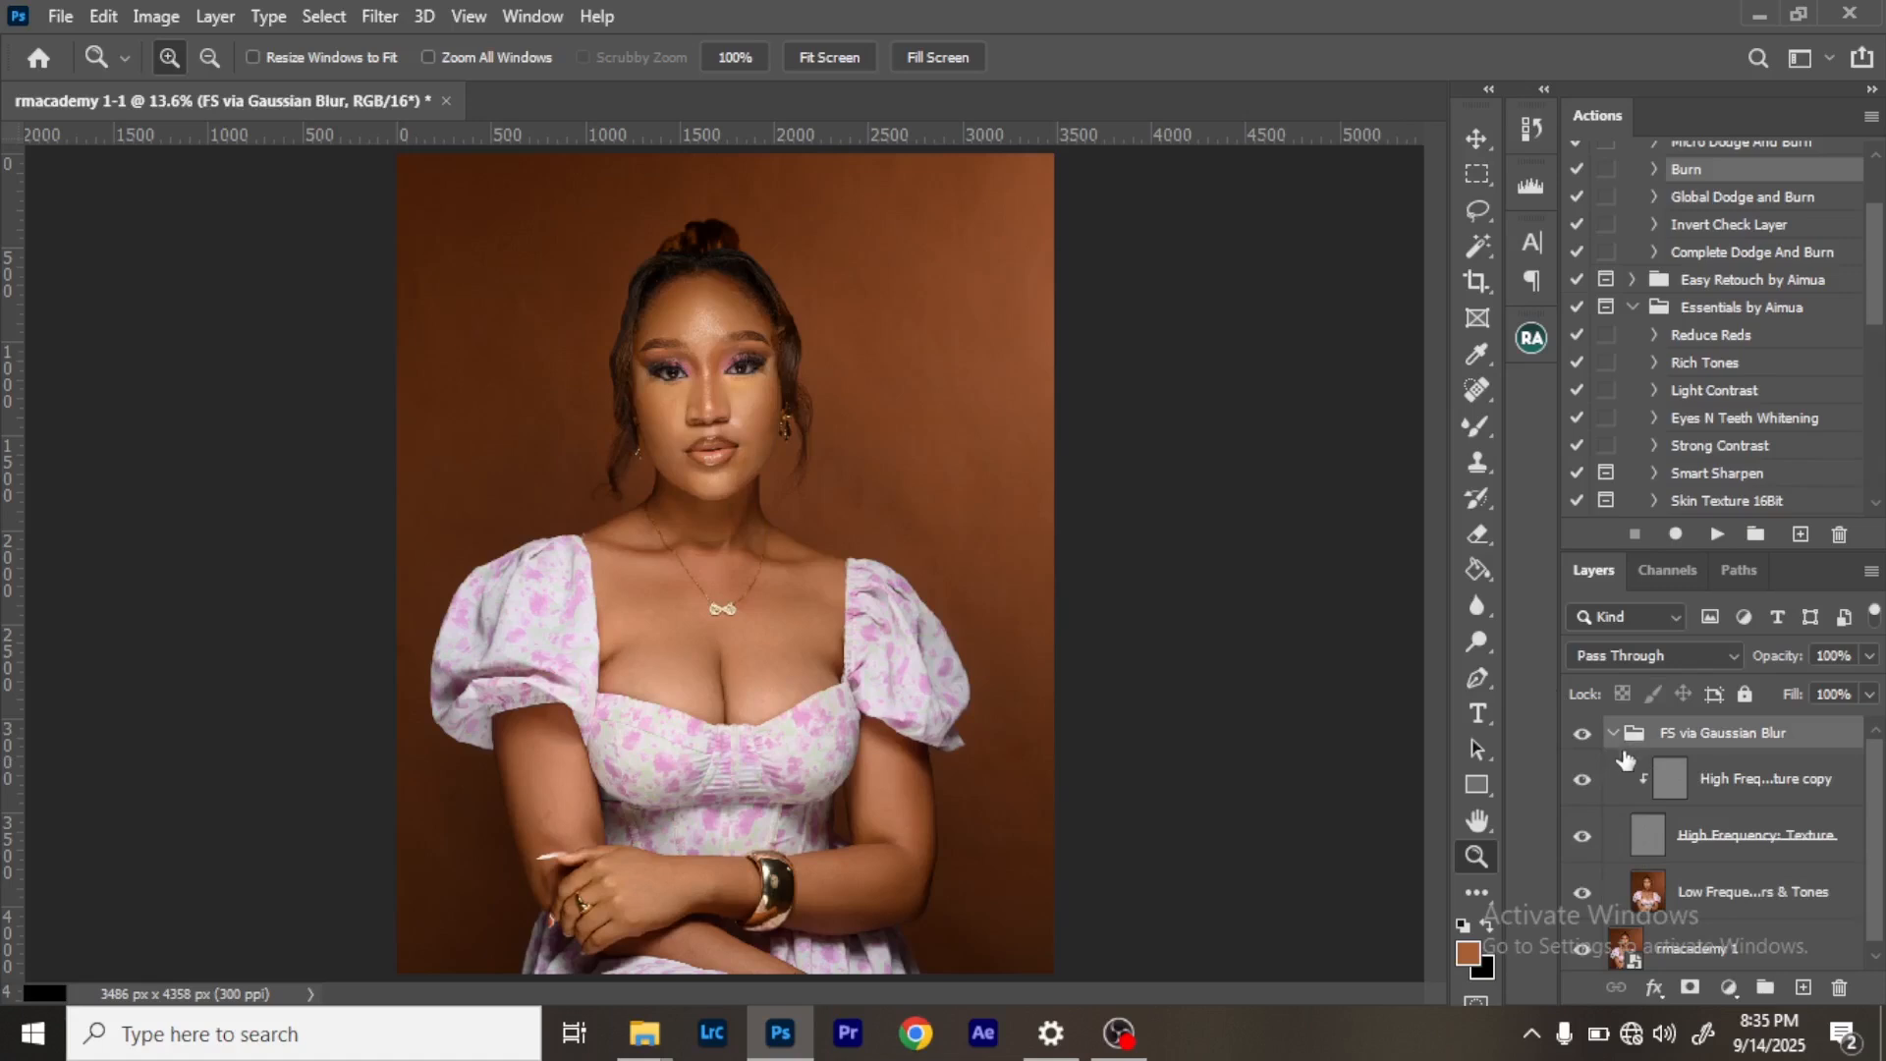
click(1613, 735)
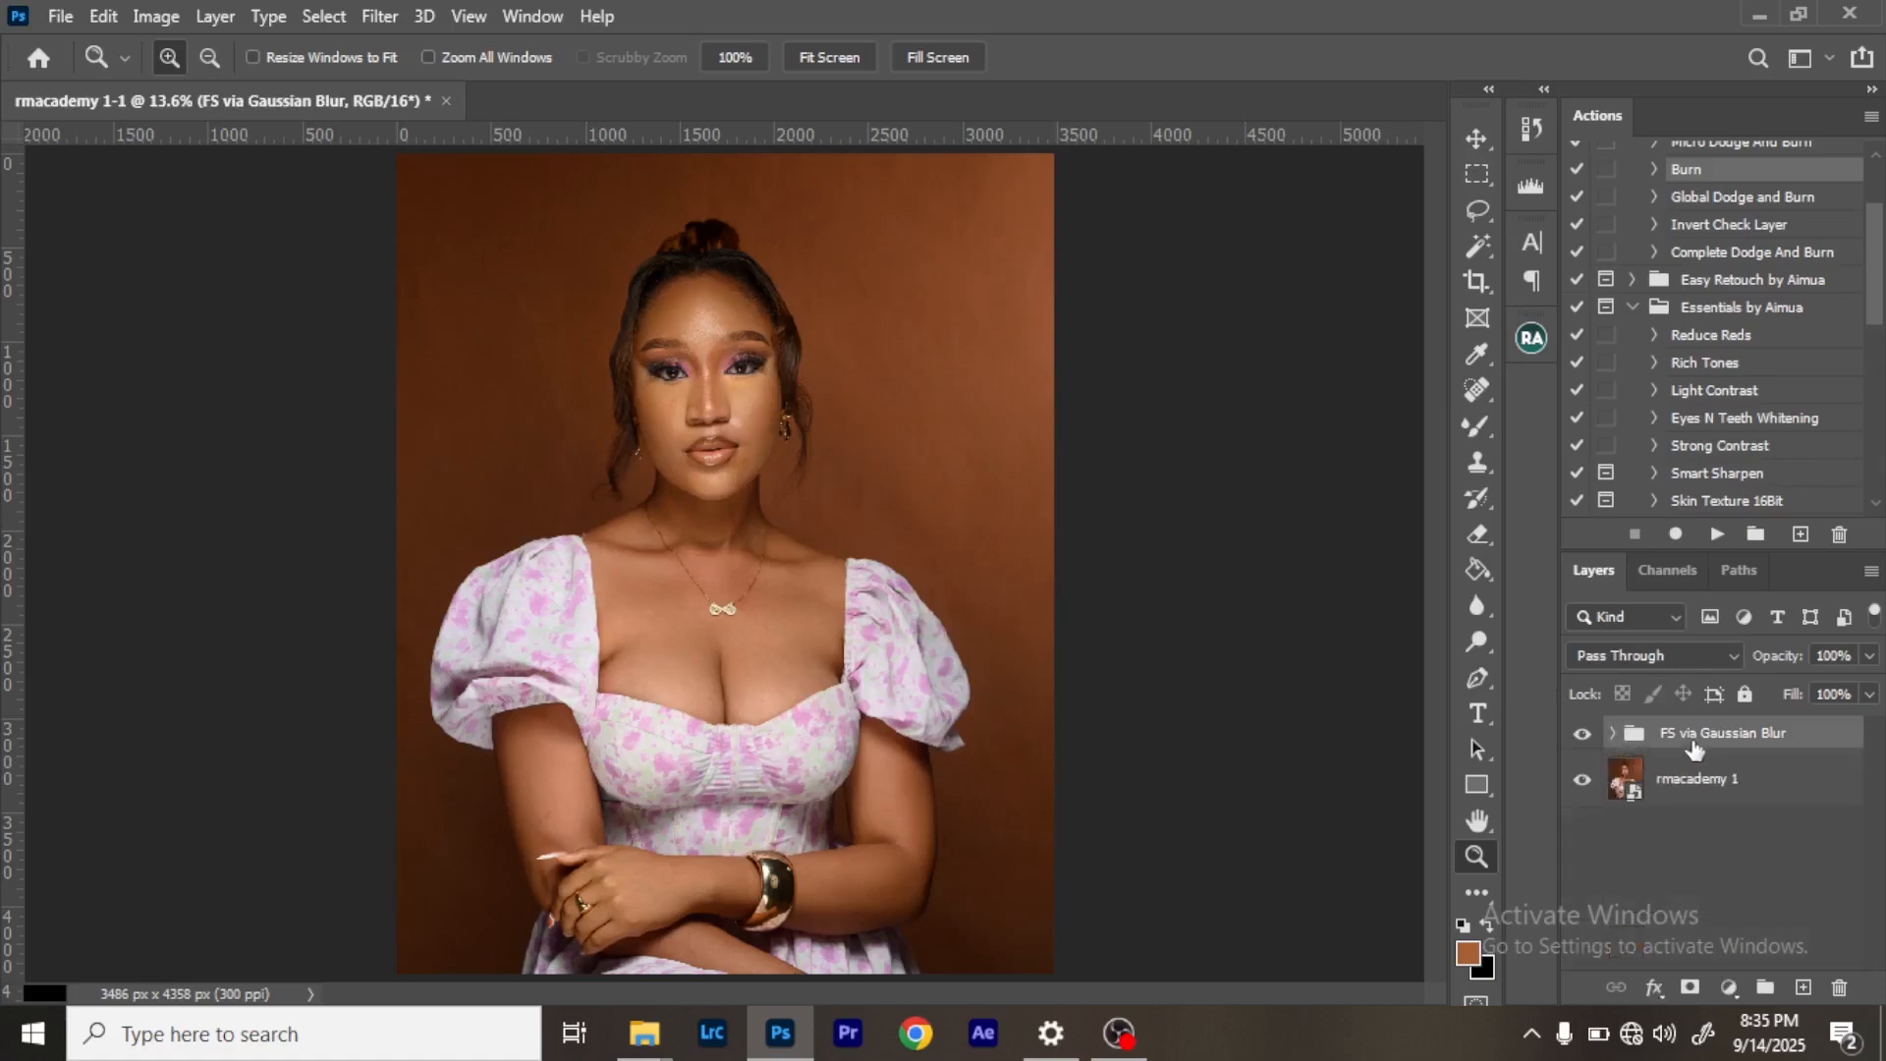
Delete the FS via Gaussian Blur group and collapse the Essentials by Aimua action set.
drag(1715, 744, 1840, 986)
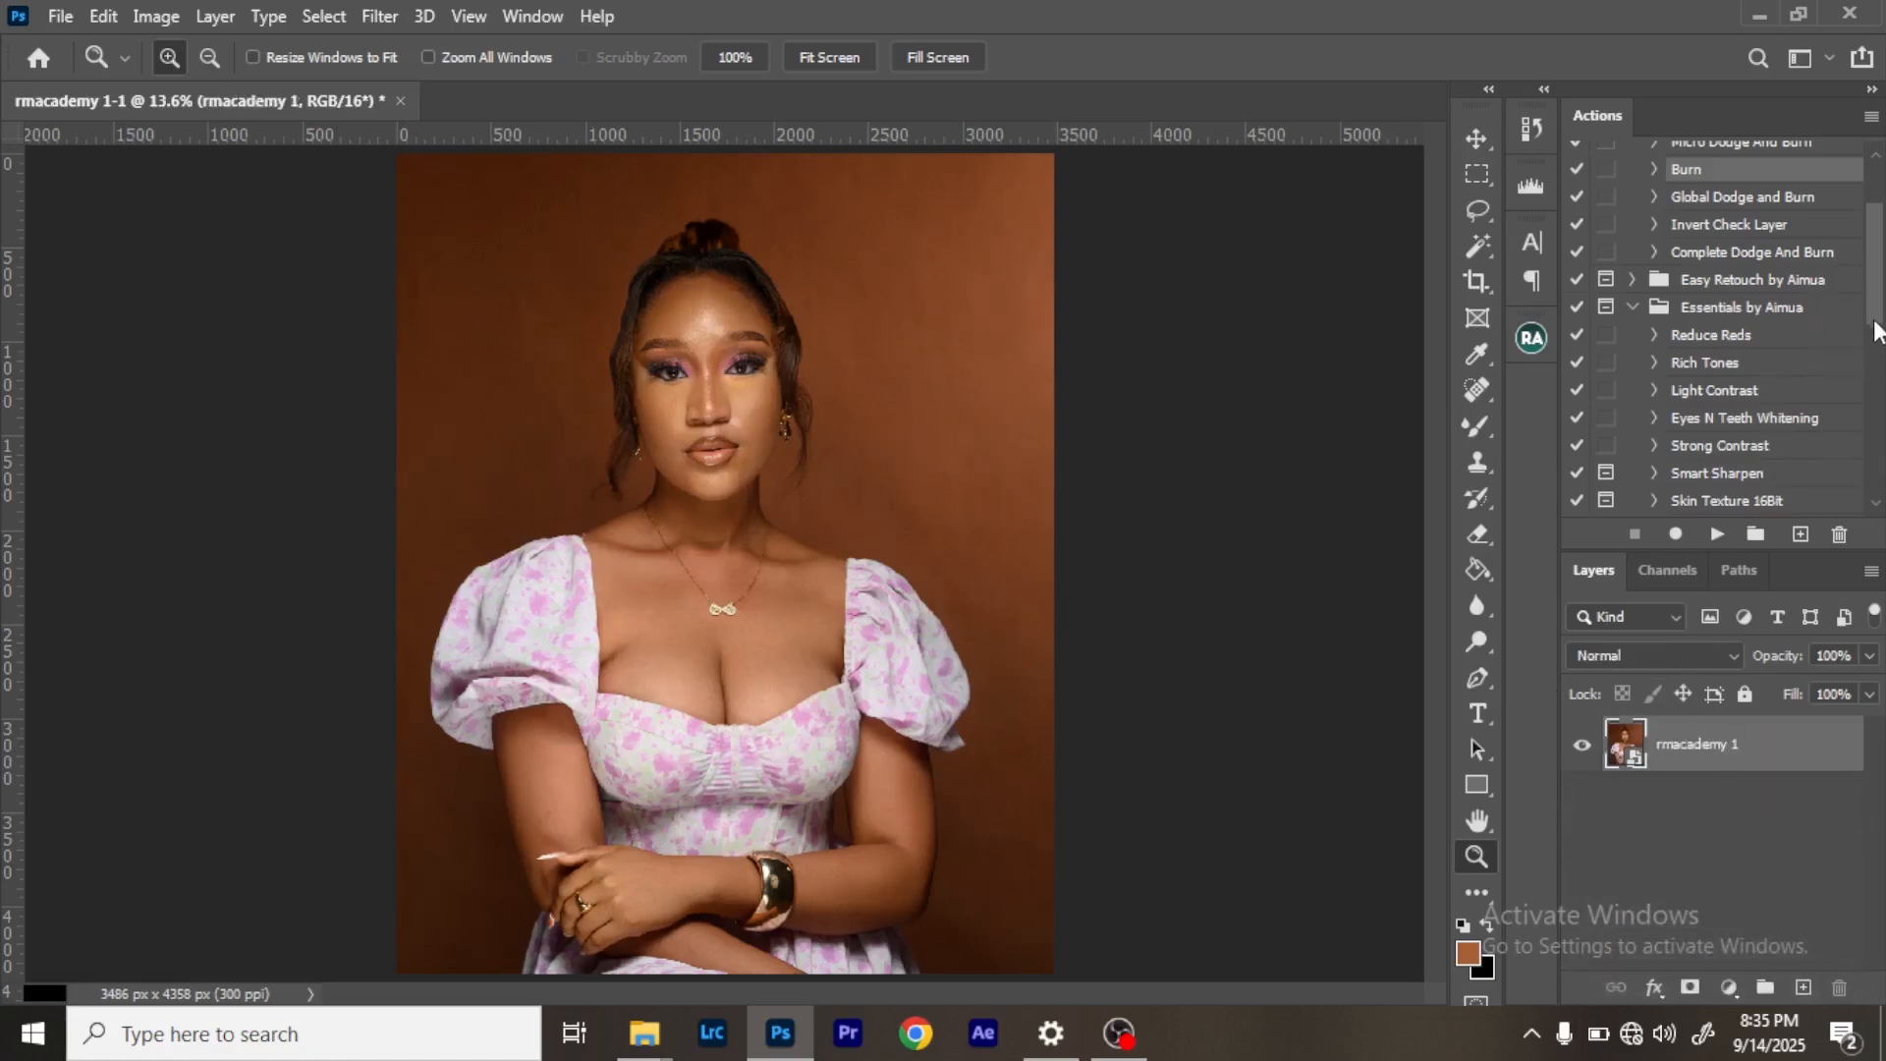
scroll(1875, 329, down, 3)
scroll(1645, 314, up, 4)
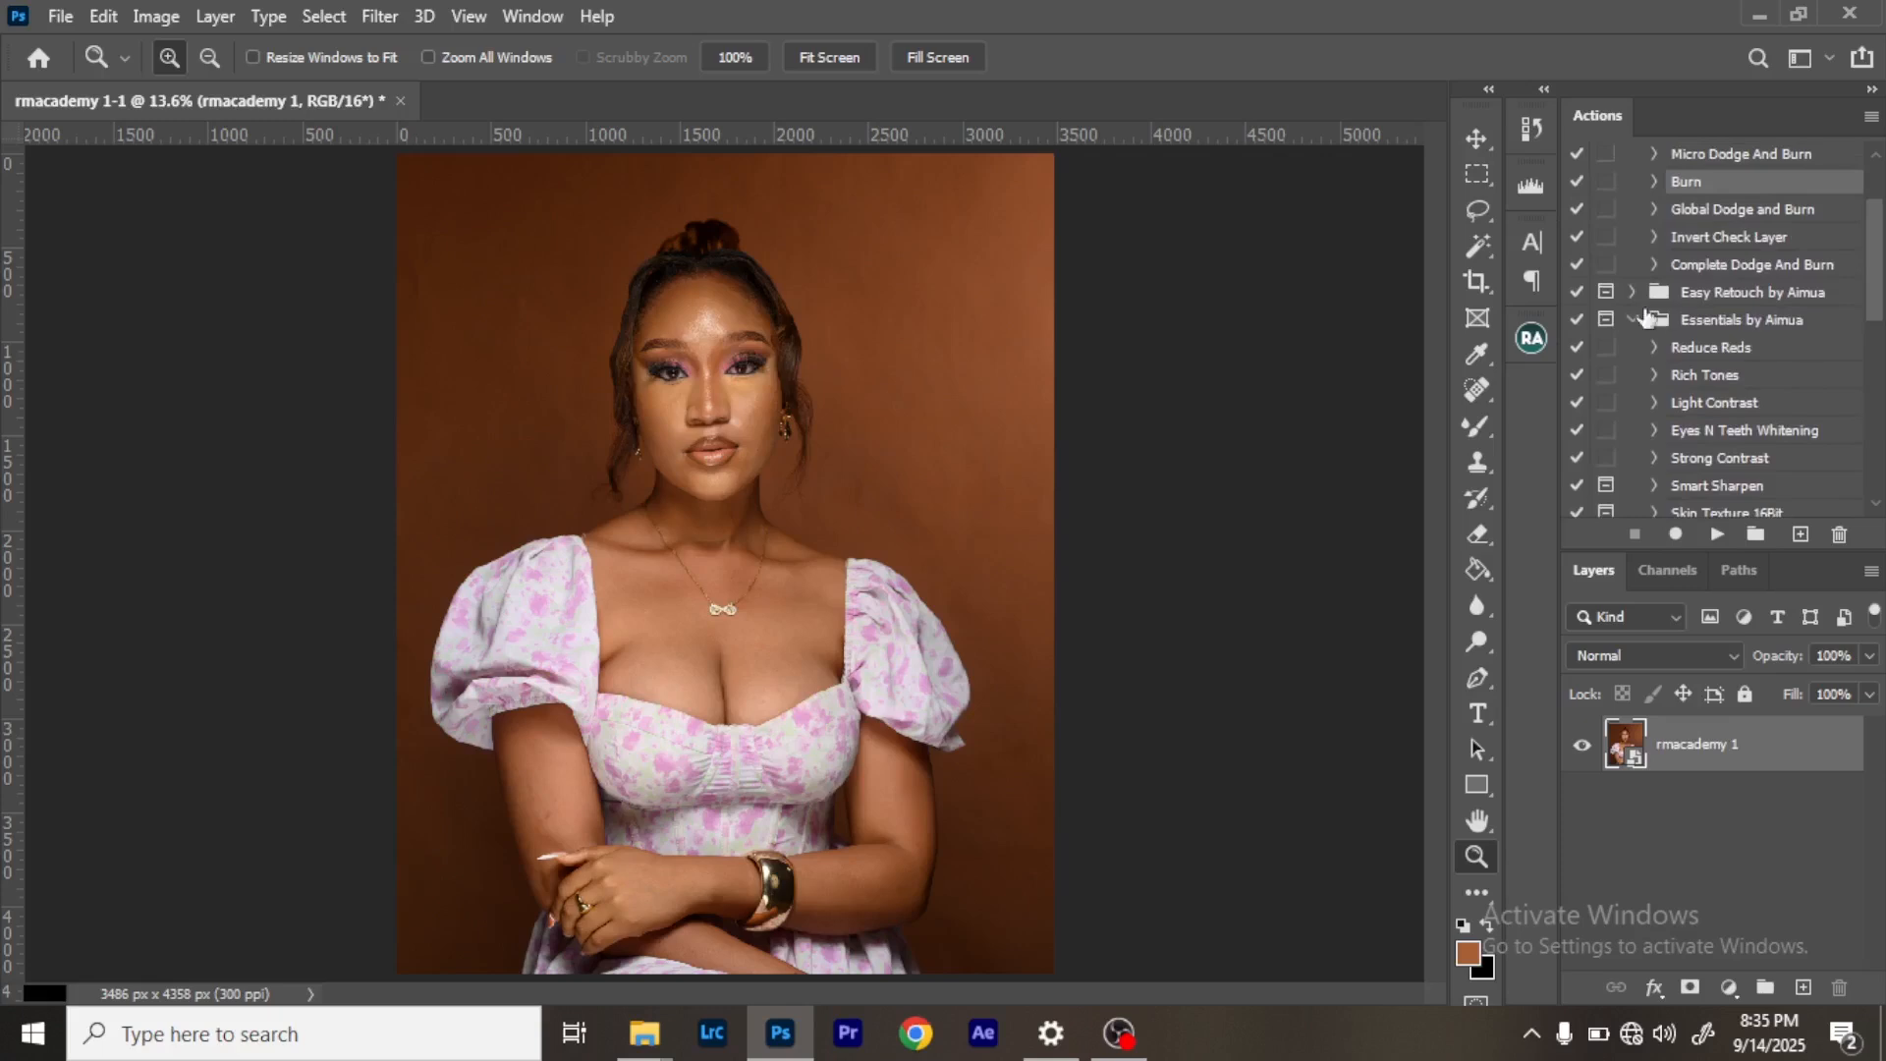
click(1633, 321)
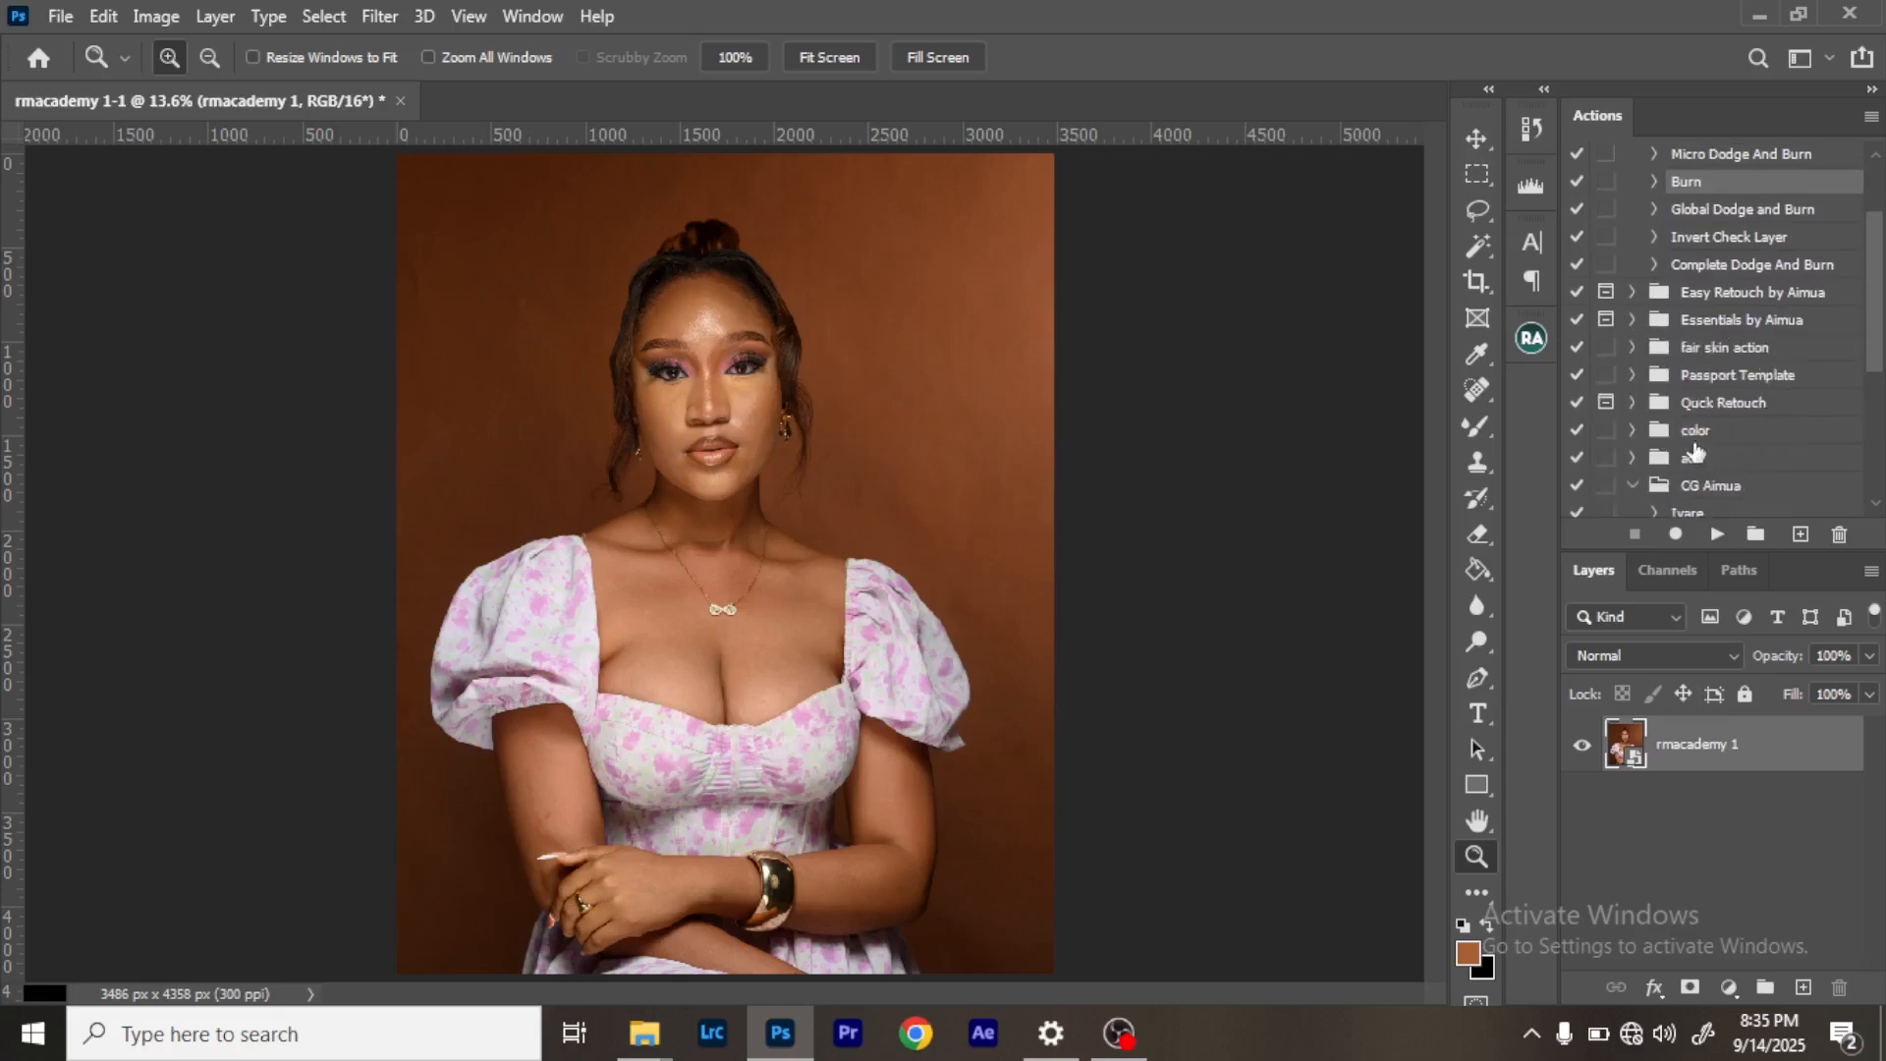
Run the Fast Fs action from the Quck Retouch set on the rmacademy 1 layer with a Median radius of 3 pixels.
click(1633, 403)
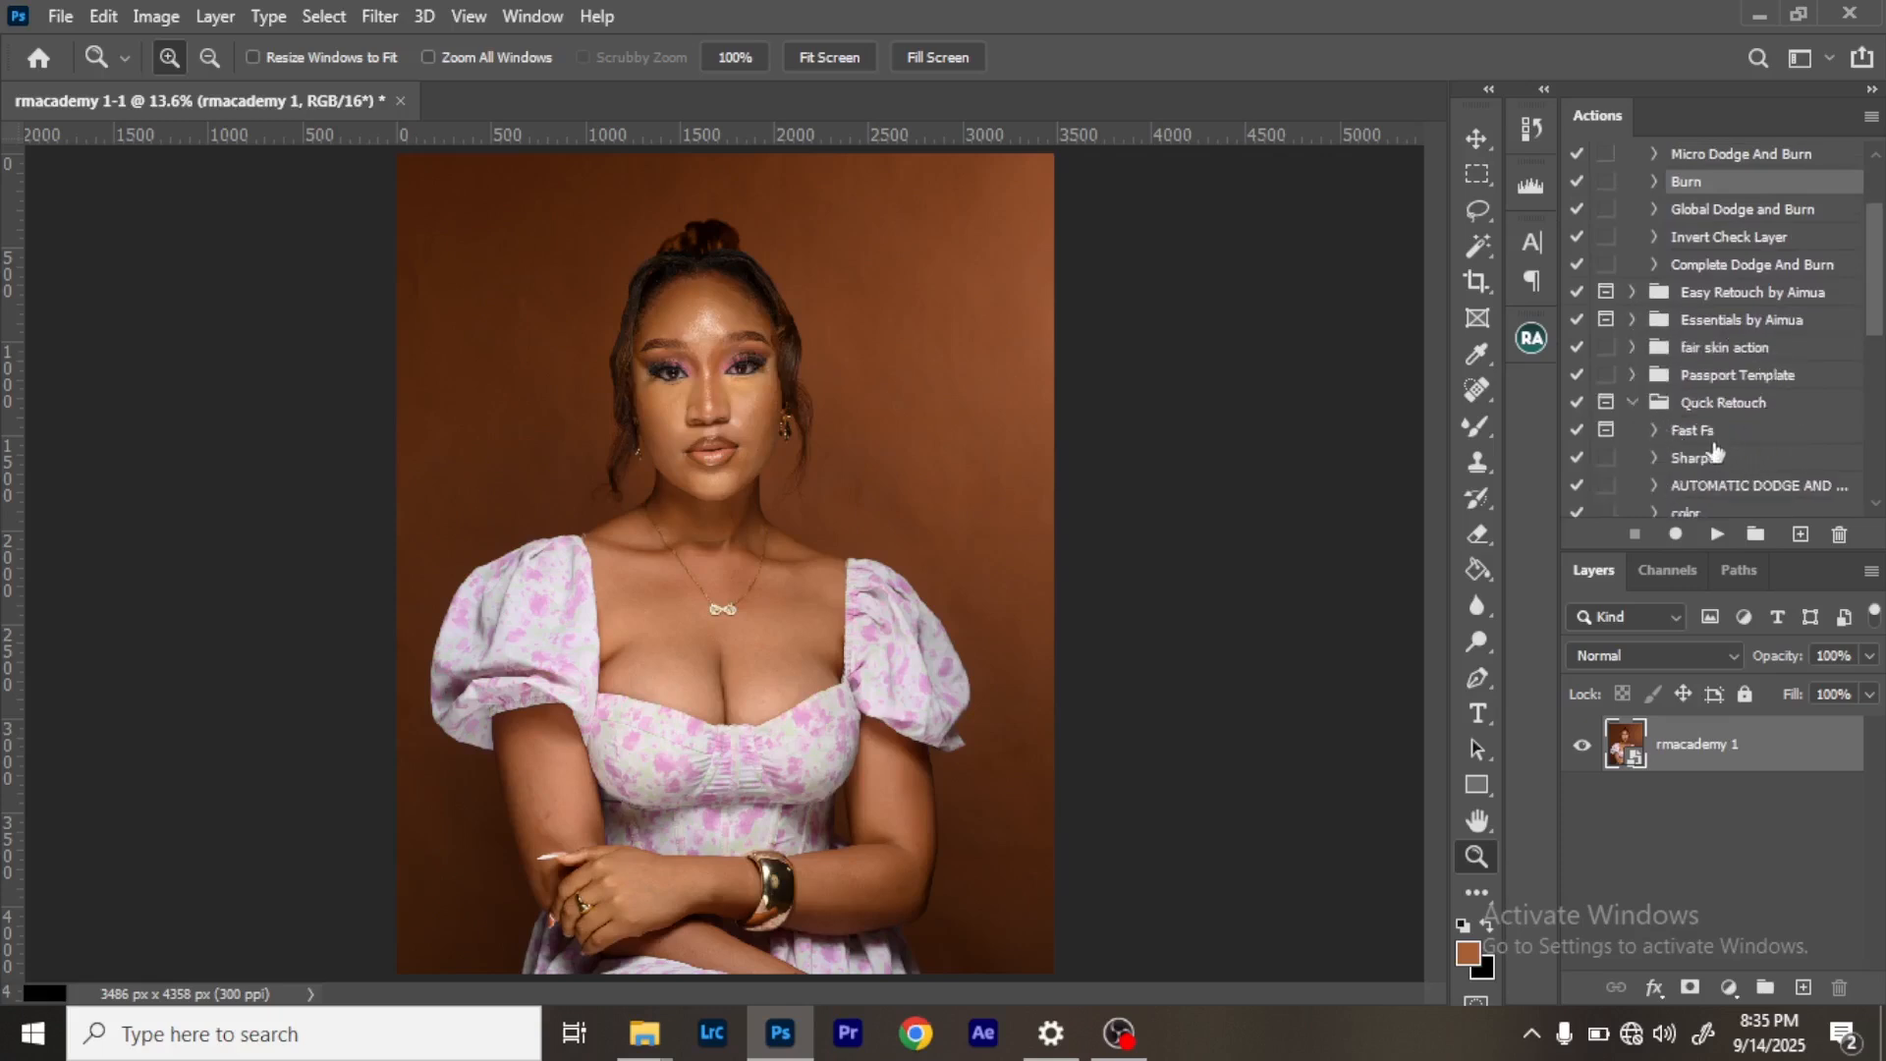
click(1715, 437)
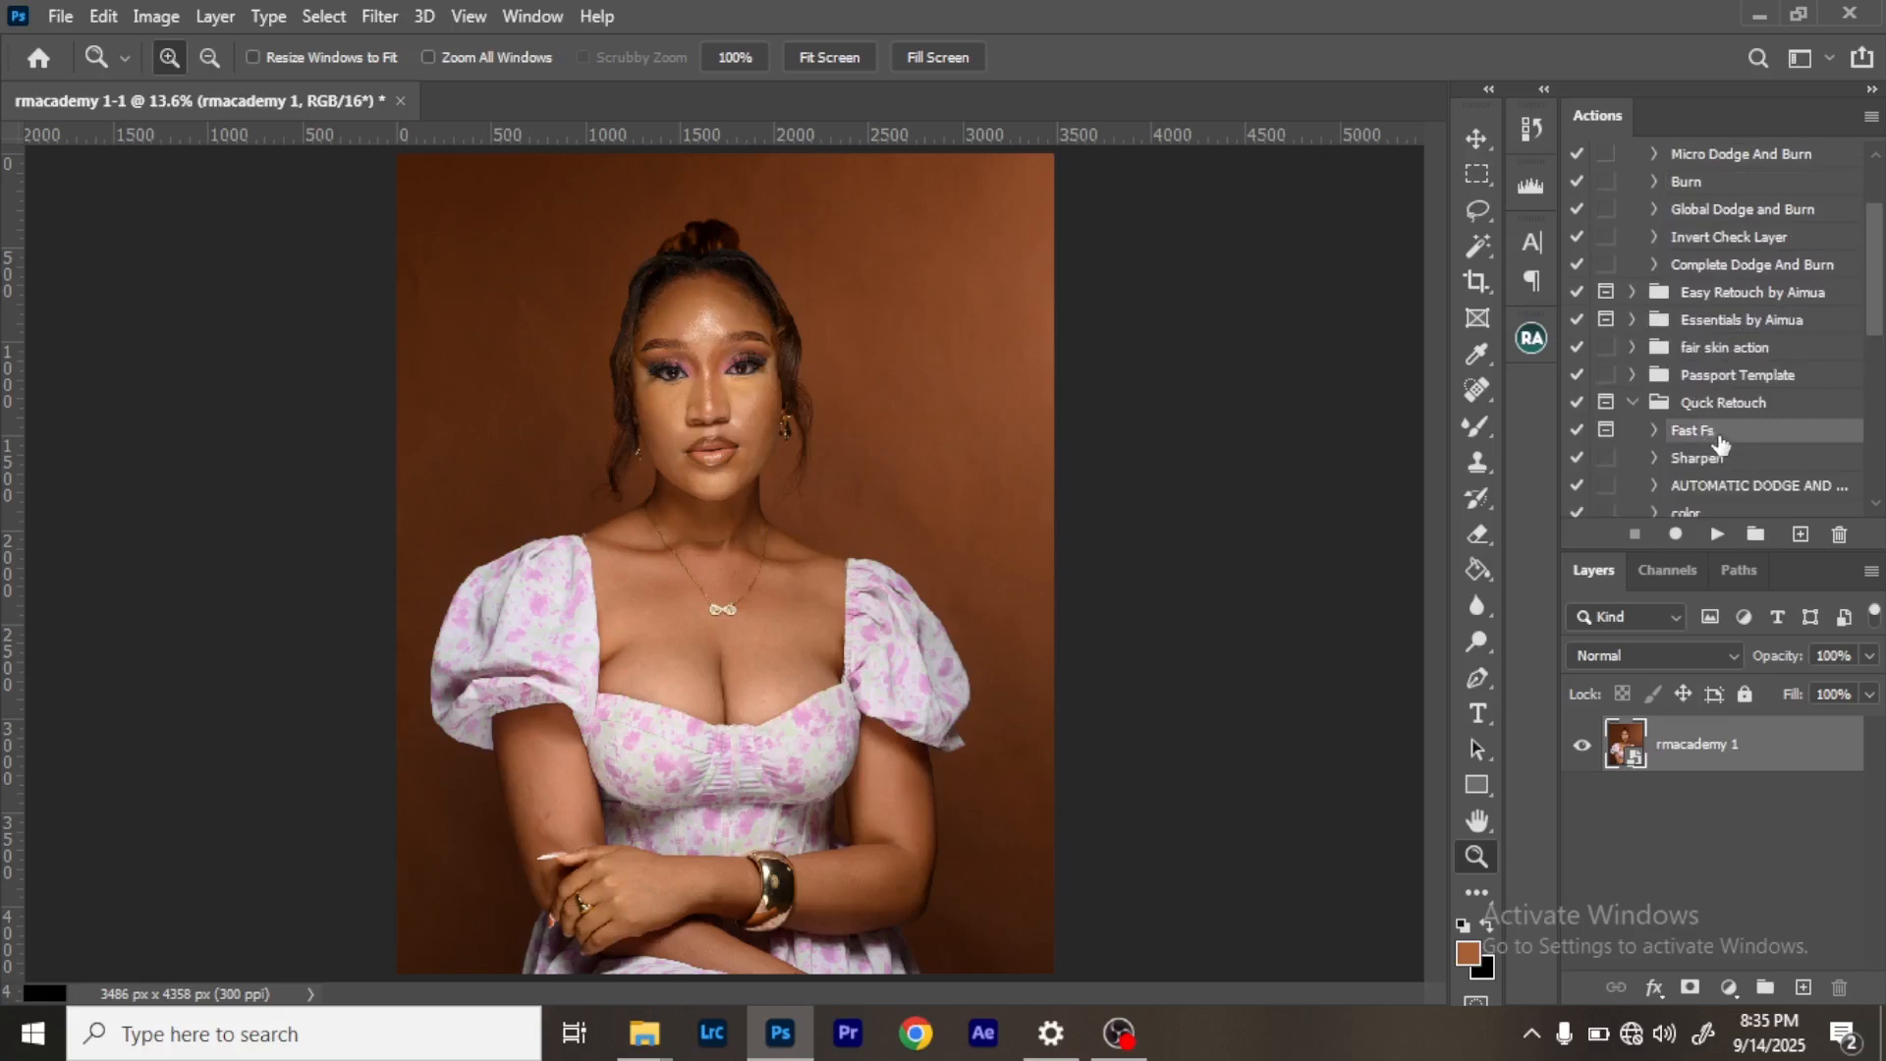
click(1716, 535)
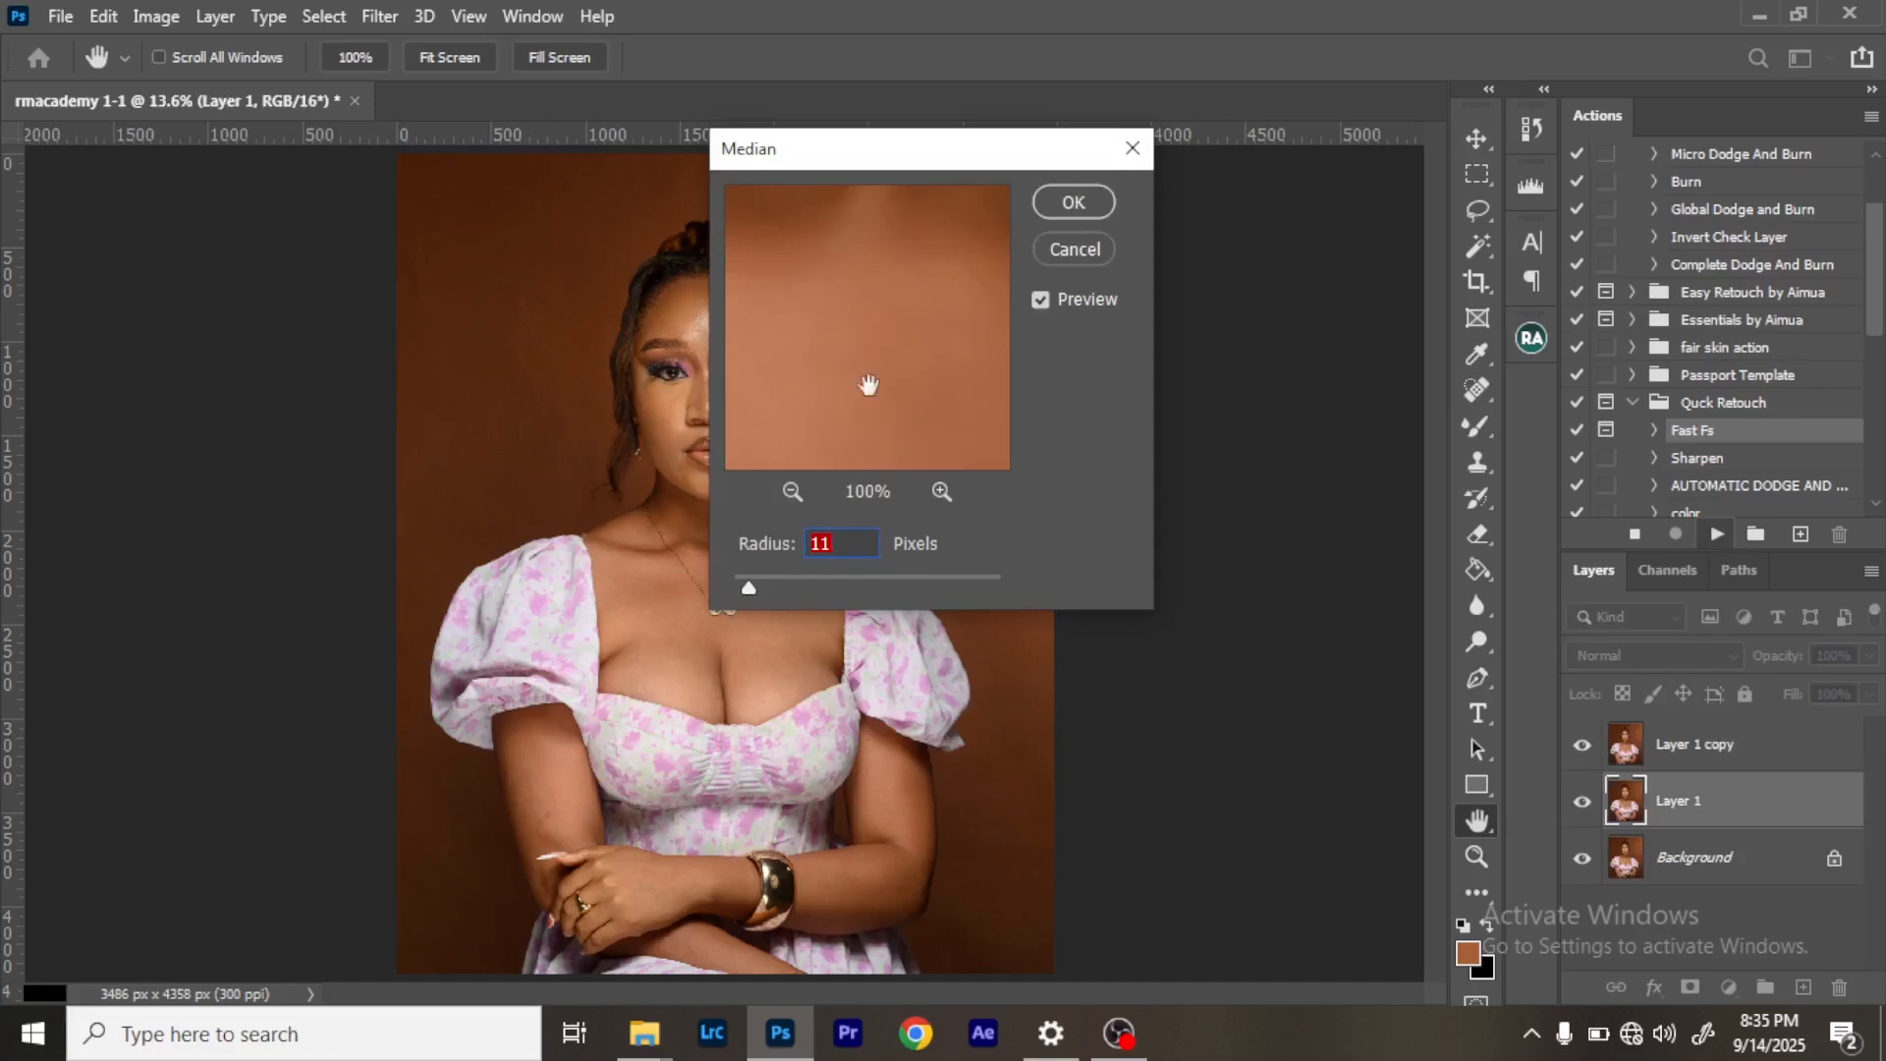
drag(869, 167, 1095, 204)
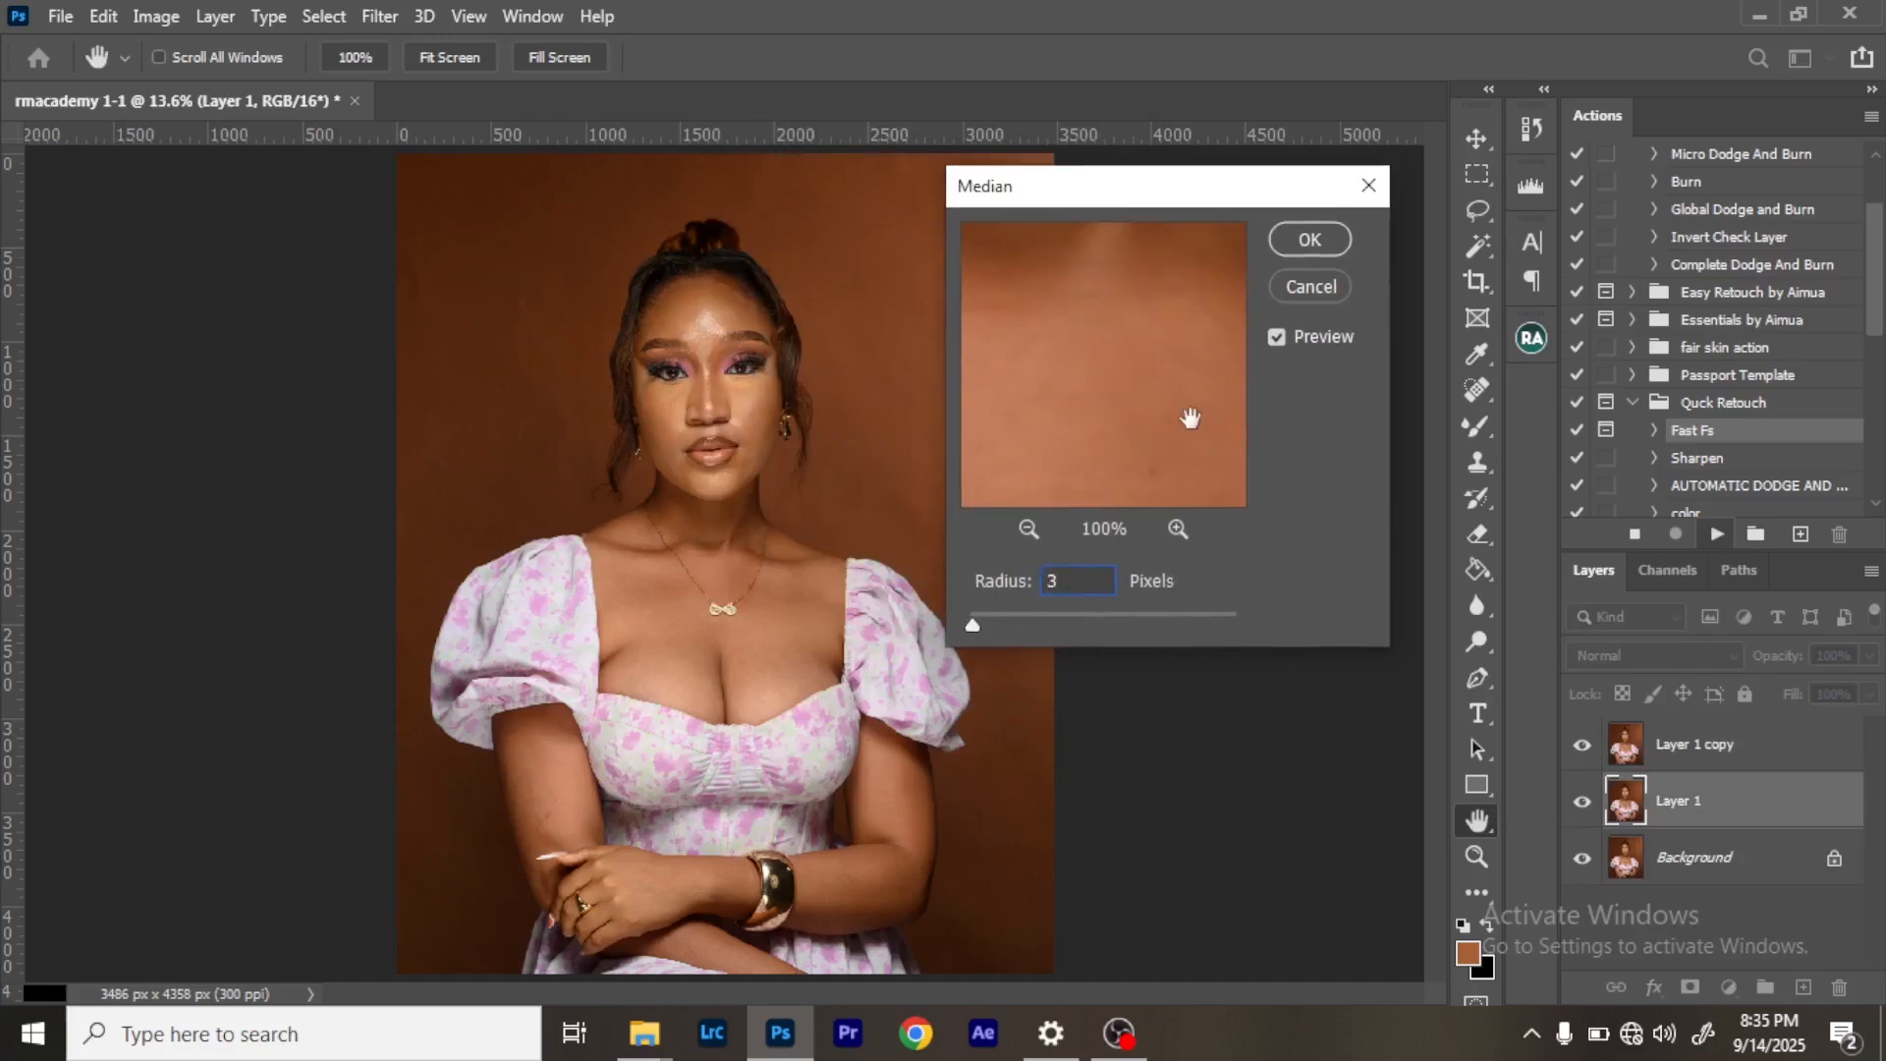
click(1279, 244)
Compare the face close-up with and without the Fast Fs smoothing.
key(z)
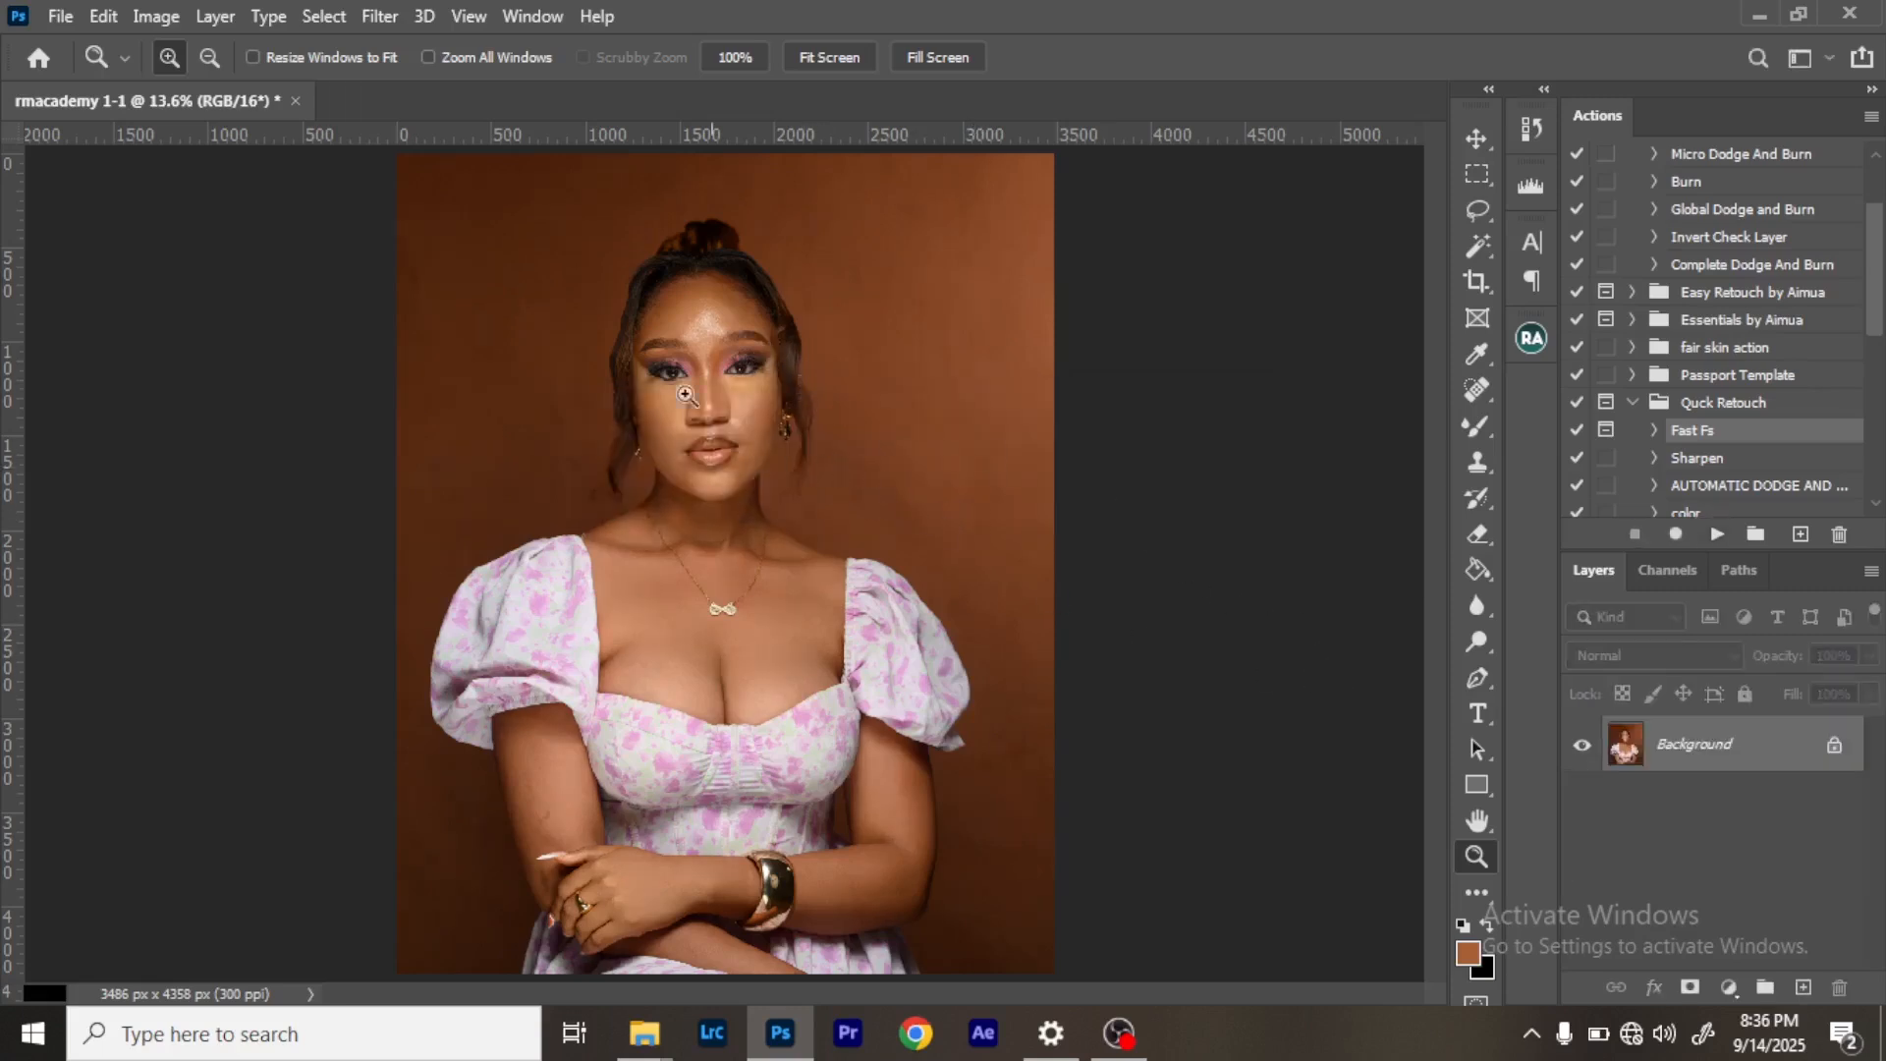
drag(594, 254, 943, 699)
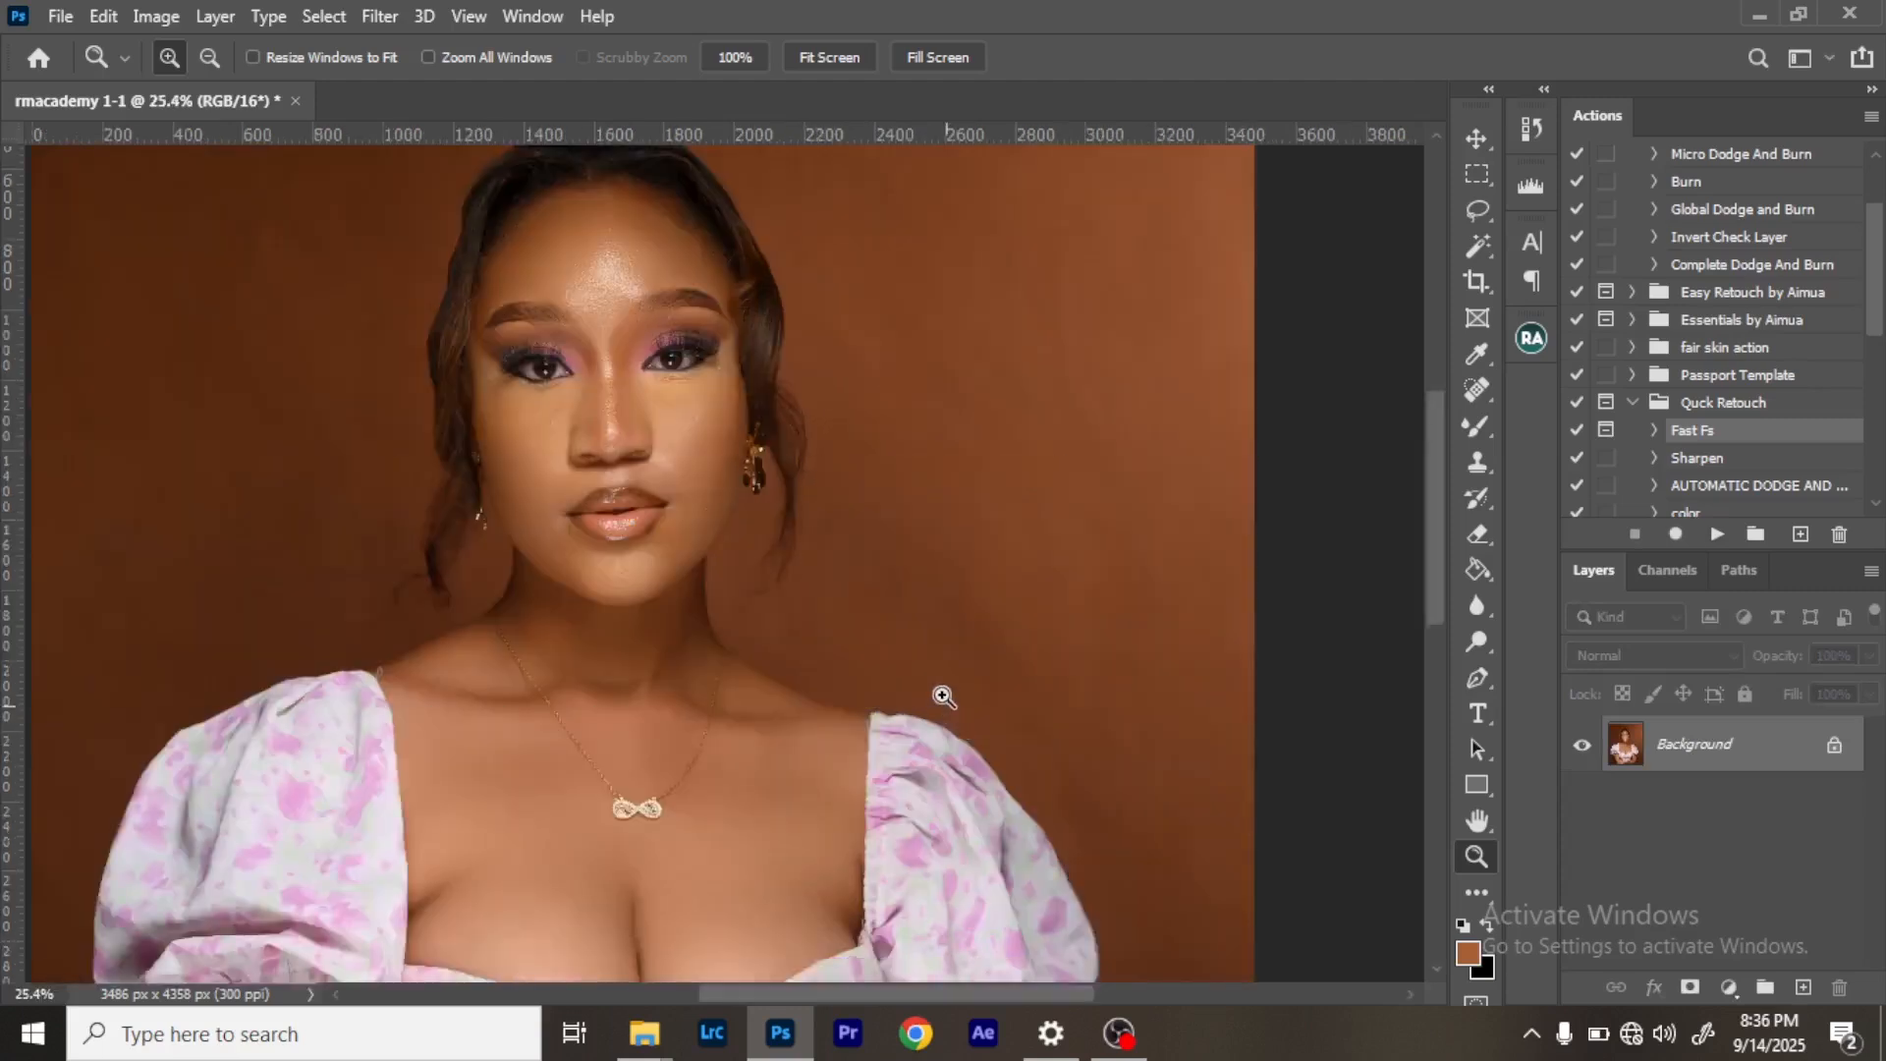
click(752, 323)
click(754, 321)
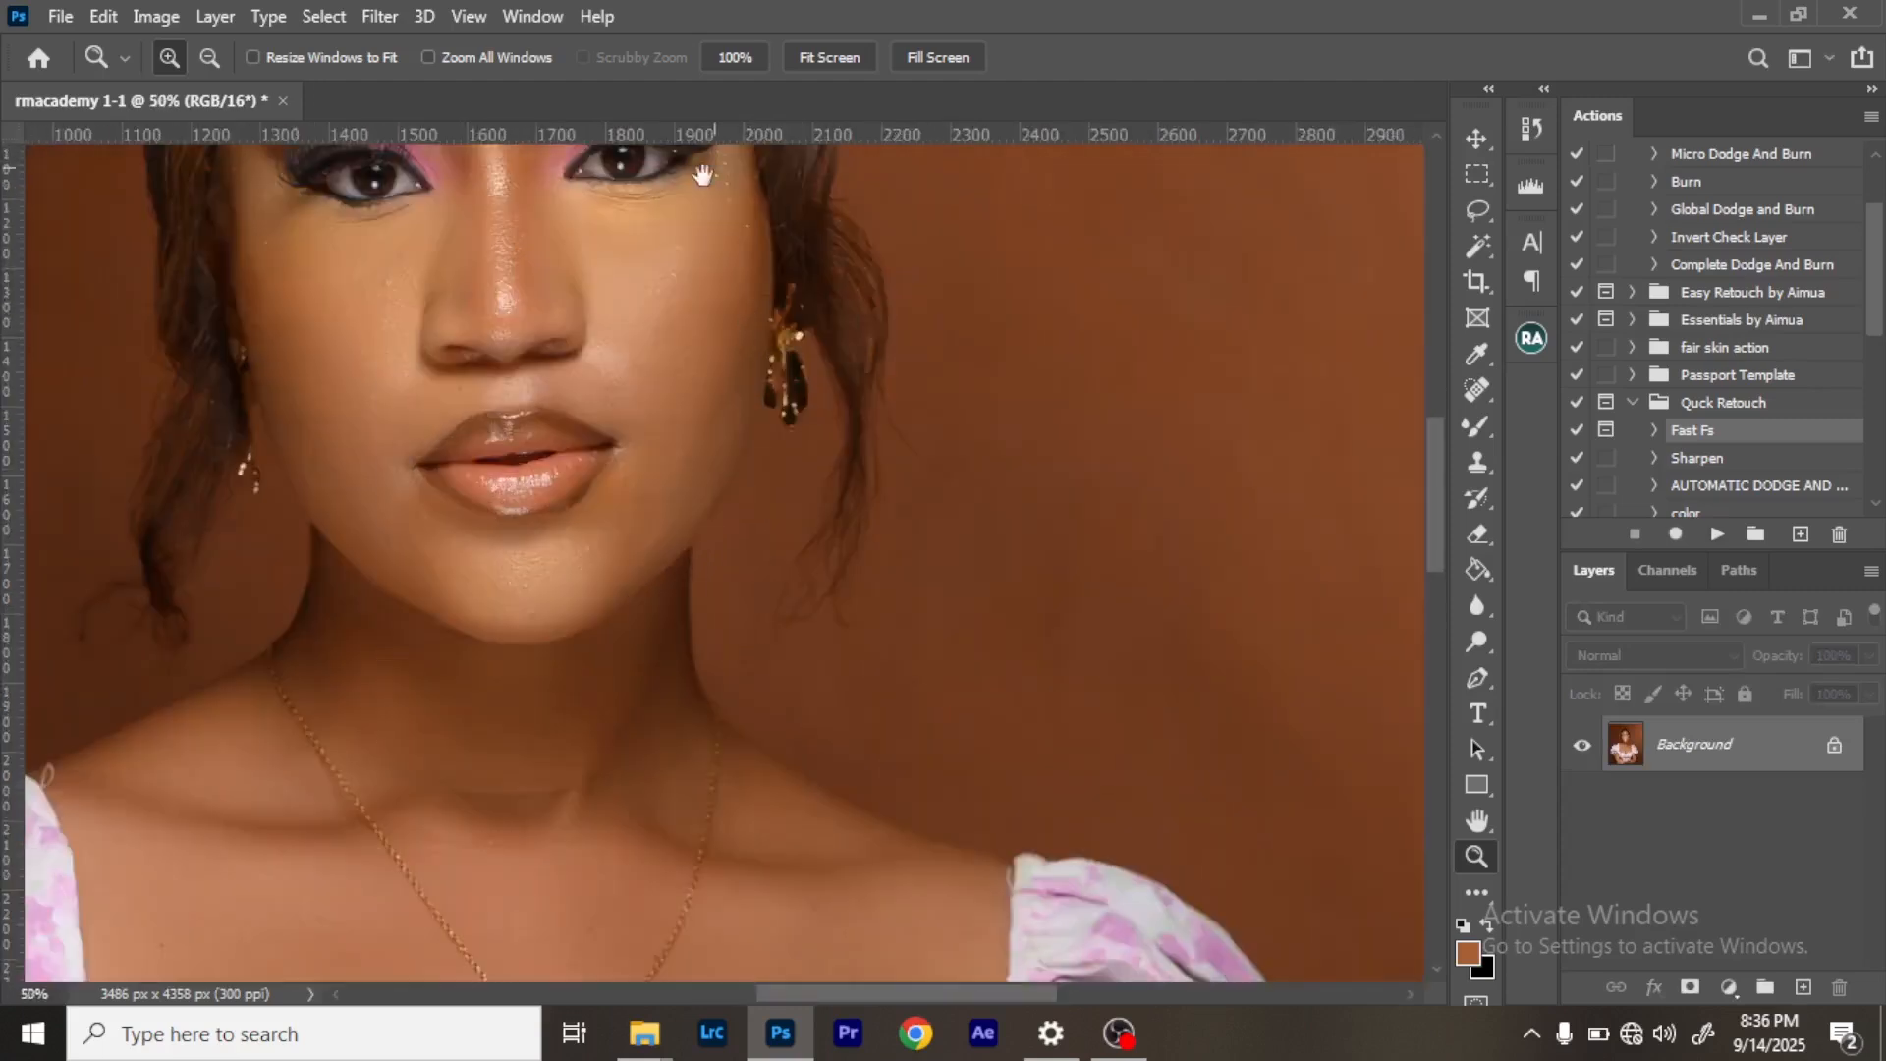
drag(738, 487, 934, 671)
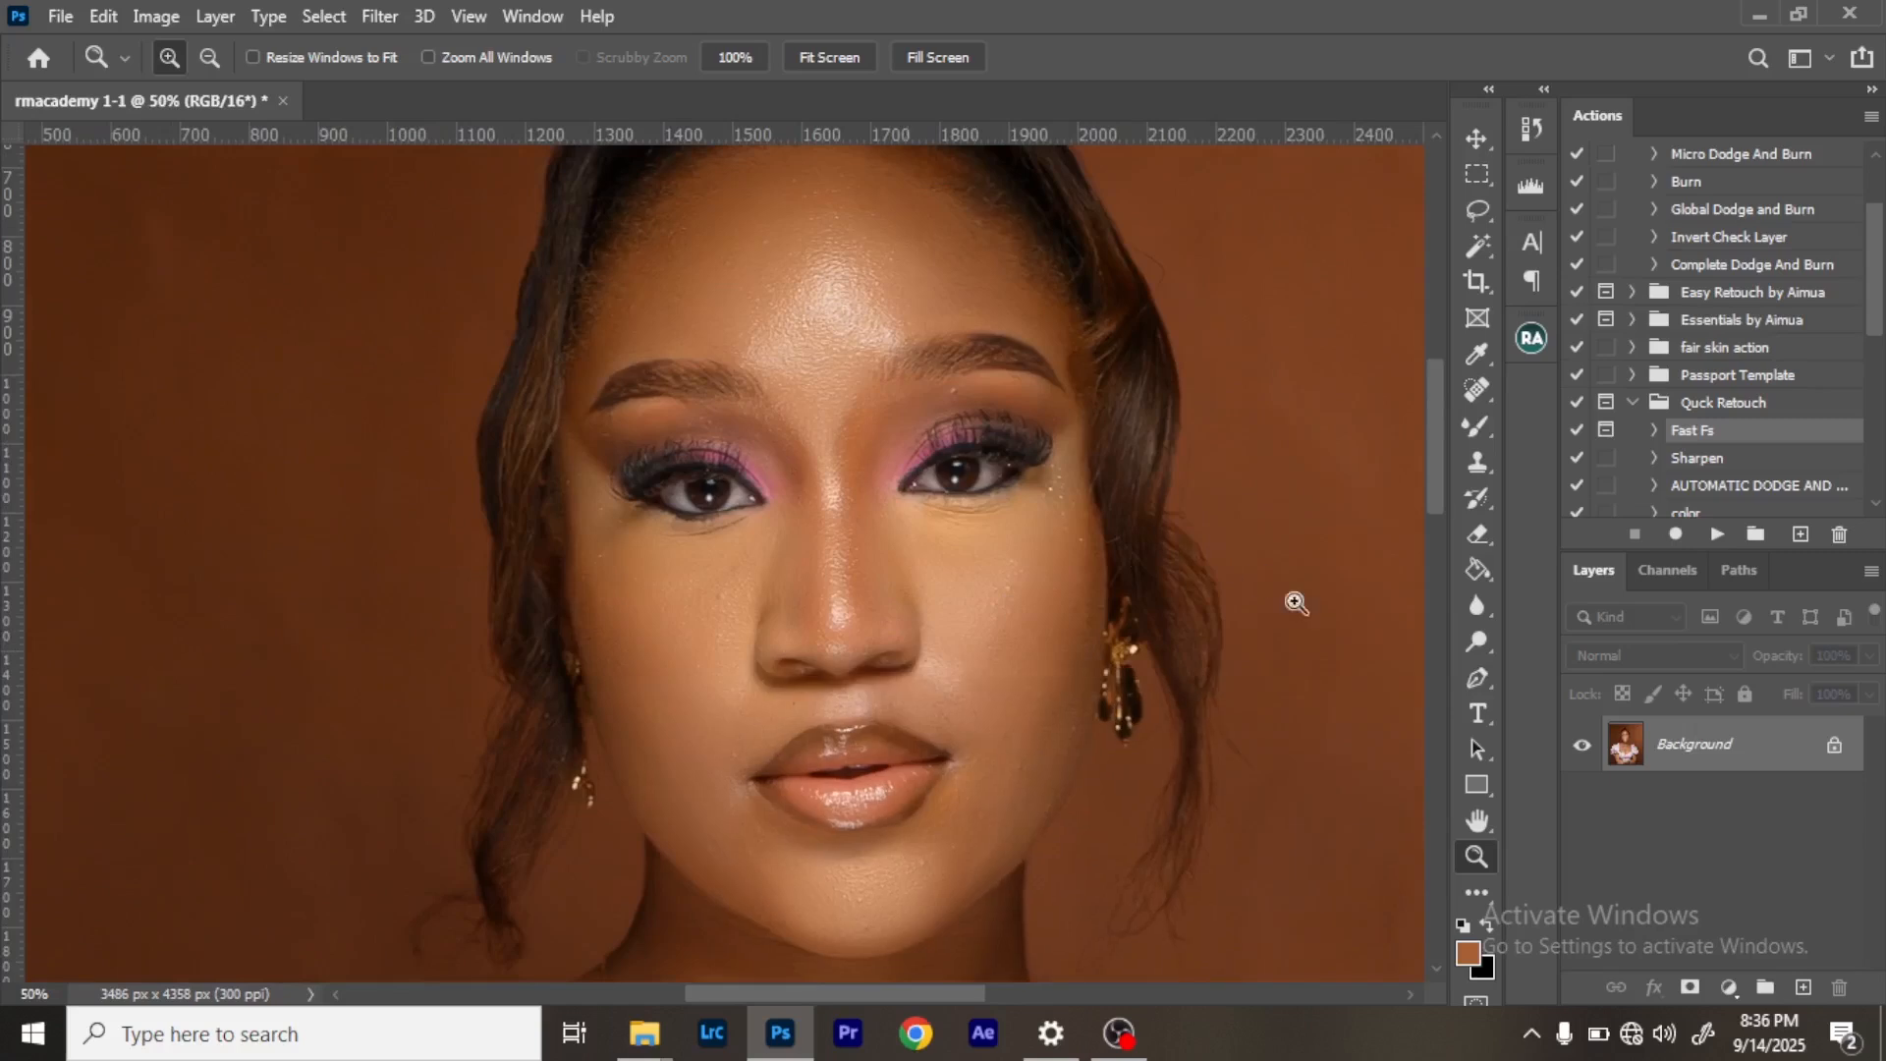
click(1585, 745)
click(1584, 746)
click(1584, 747)
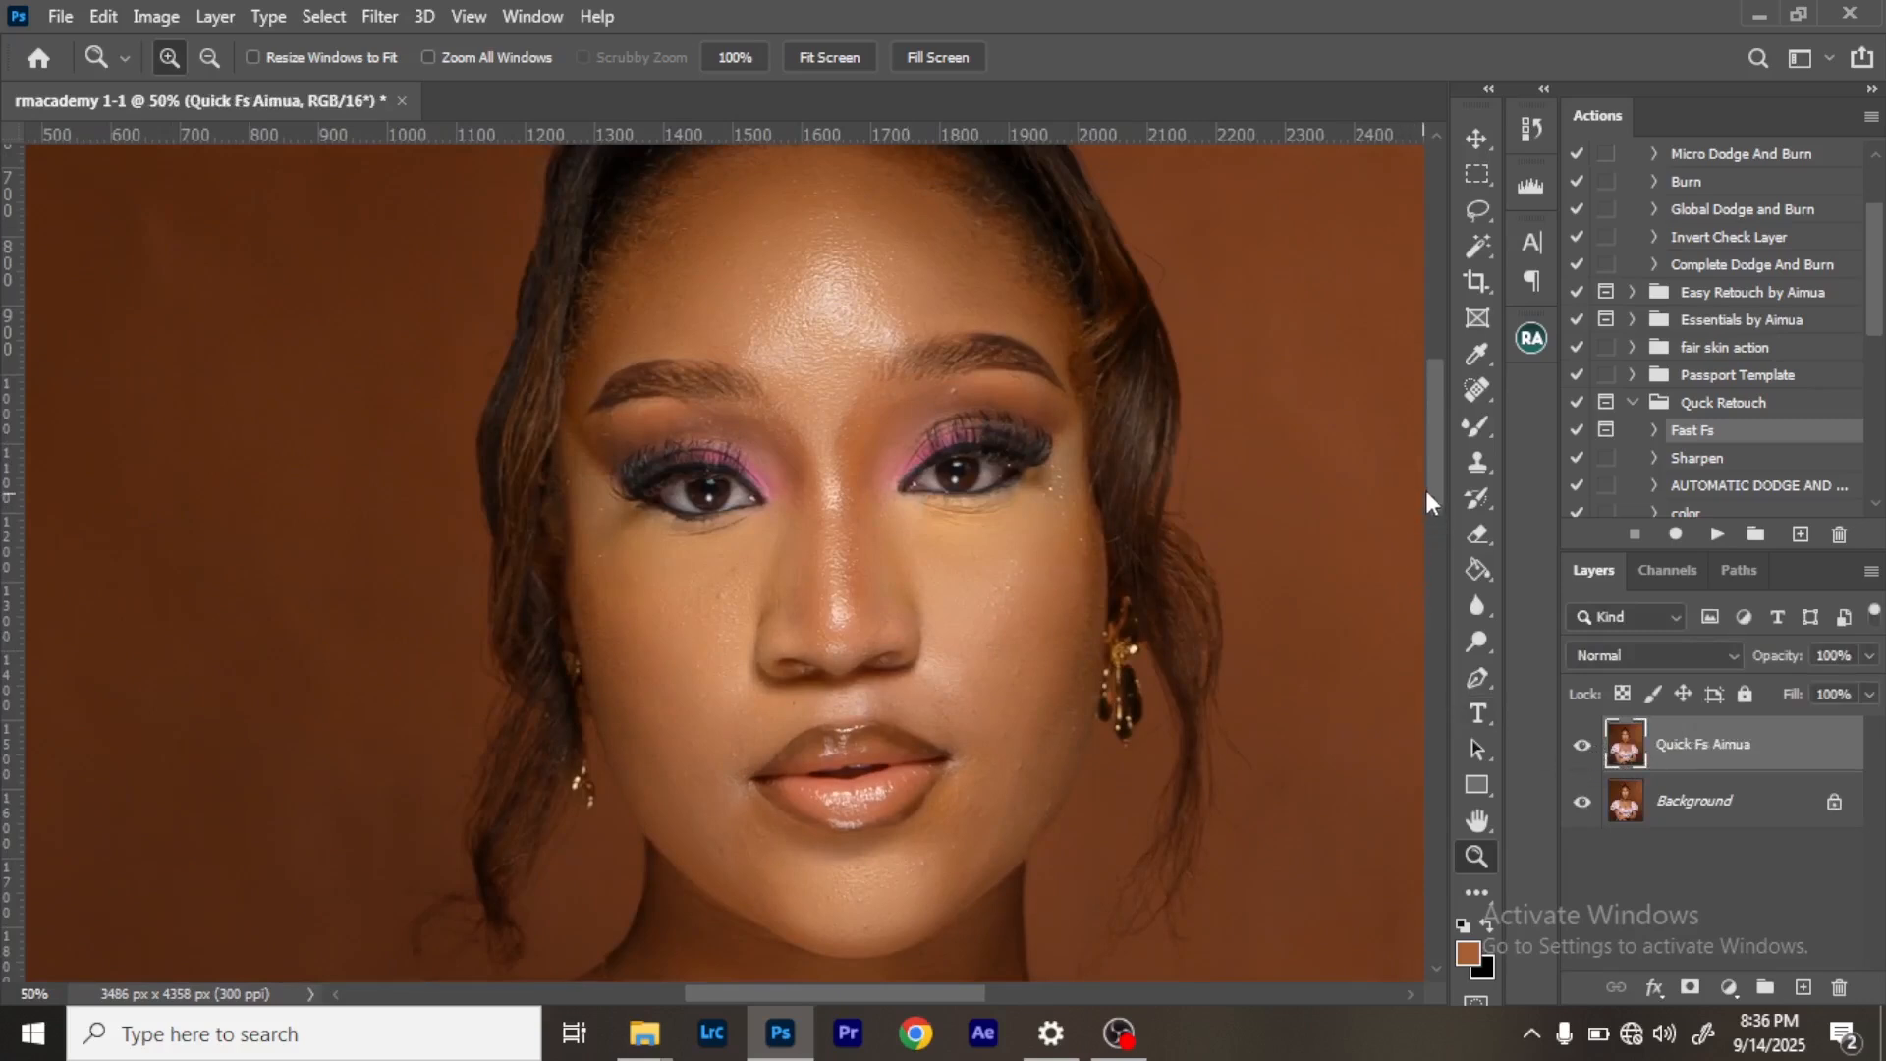
Compare the arms and hand with and without the Quick Fs Aimua layer.
scroll(1427, 501, down, 10)
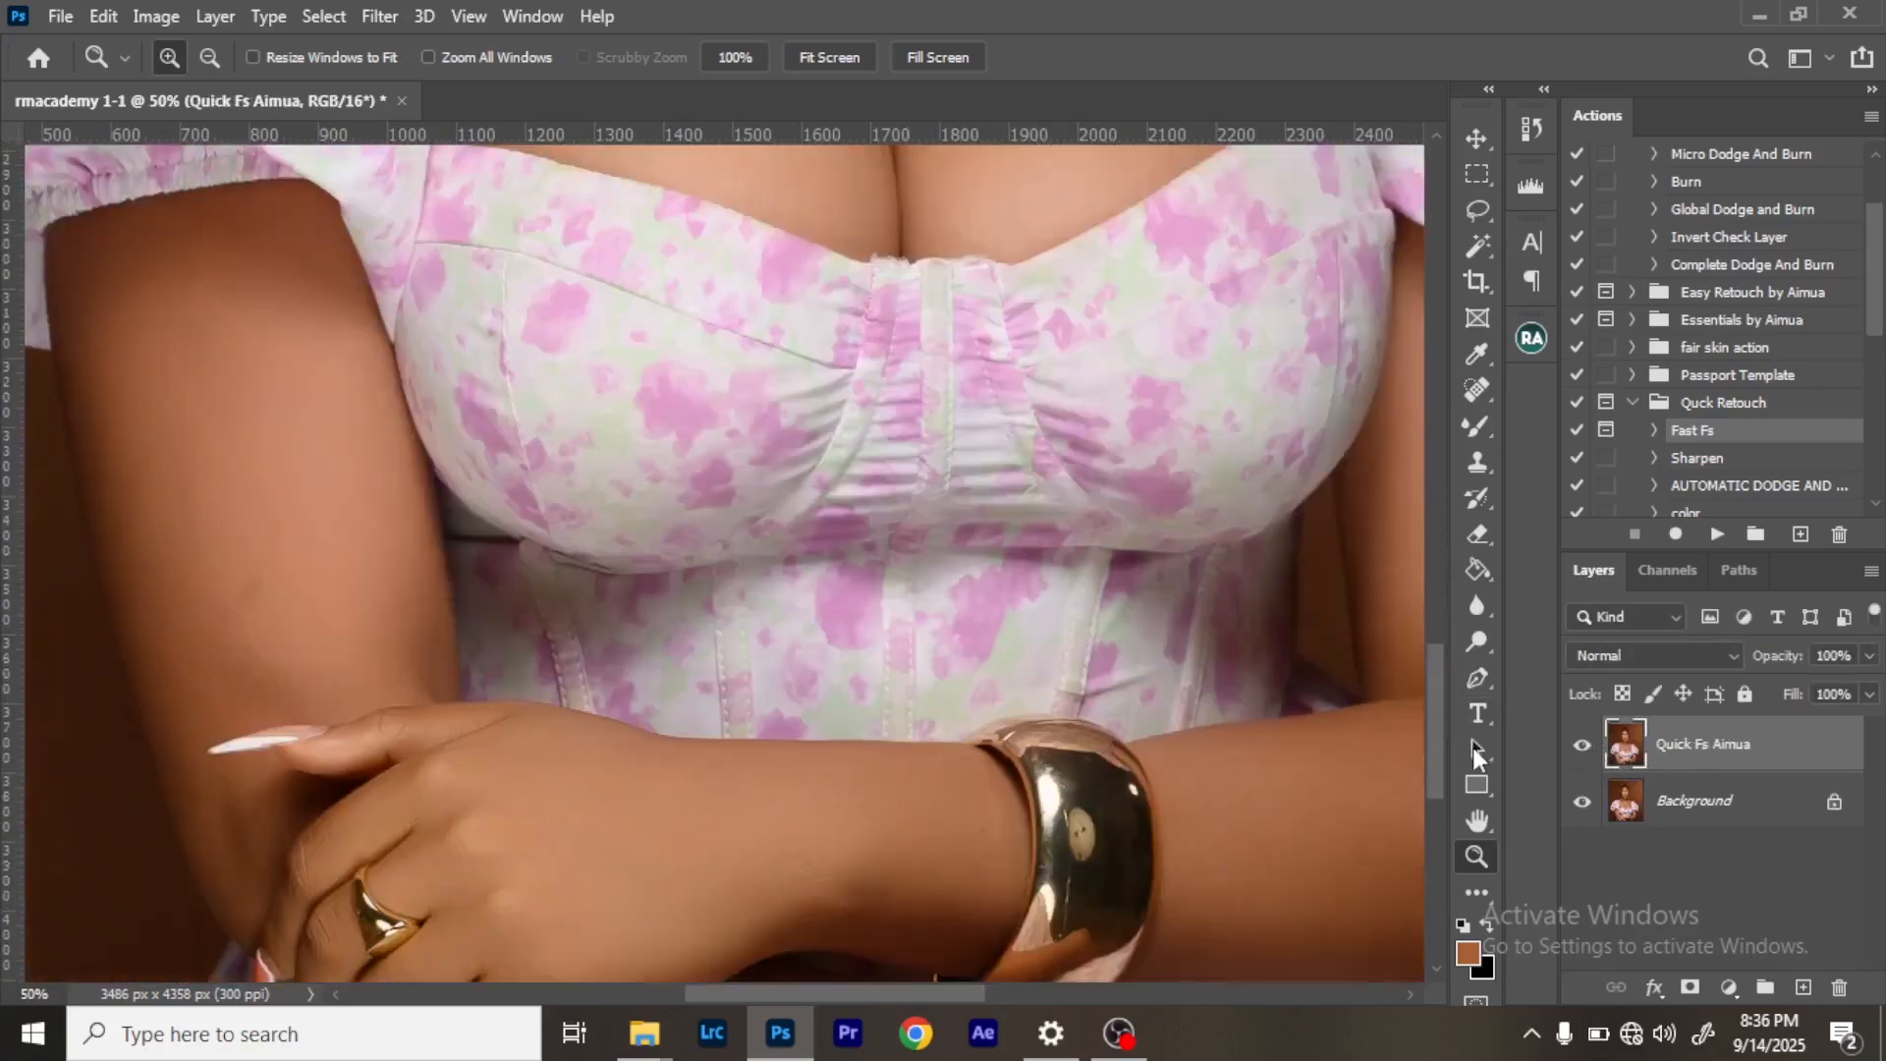
click(1584, 746)
click(1584, 747)
drag(1440, 692, 1435, 460)
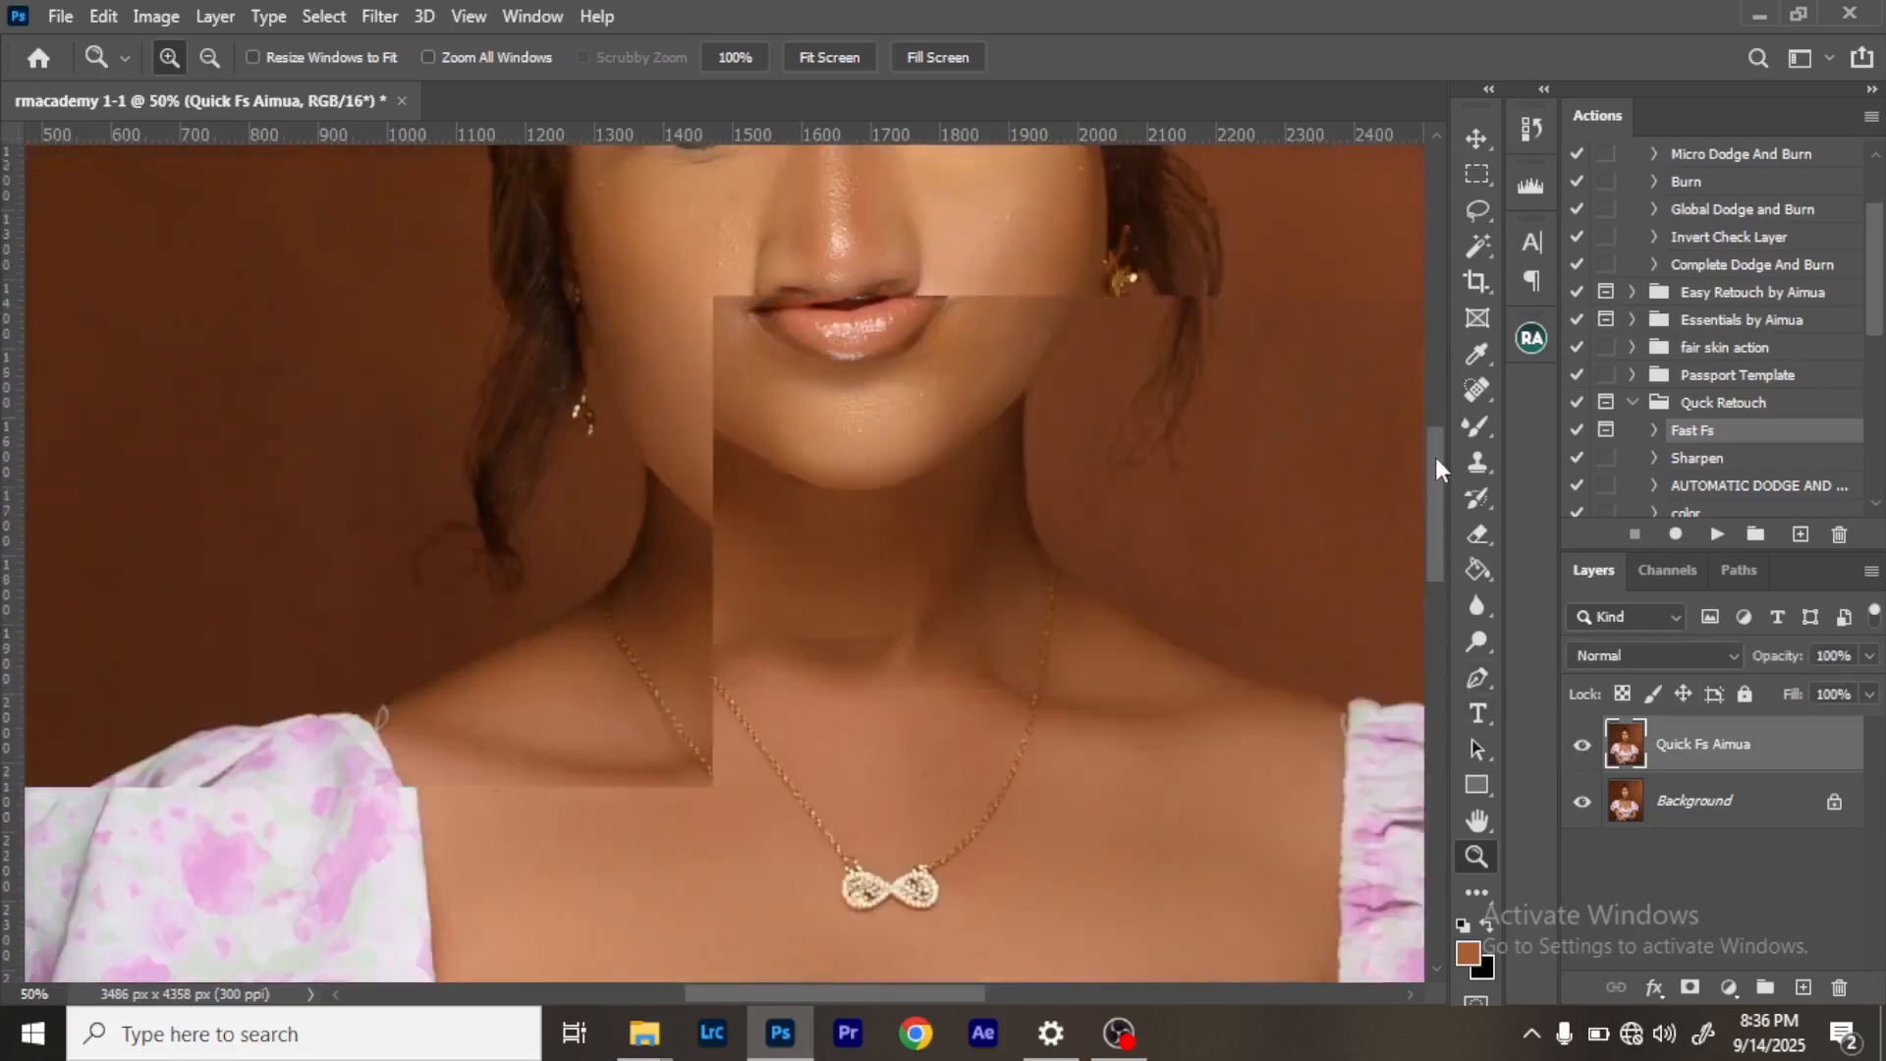
Examine the smoothed skin of the face, neck and chest at several magnifications.
key(ctrl+minus)
key(ctrl+minus)
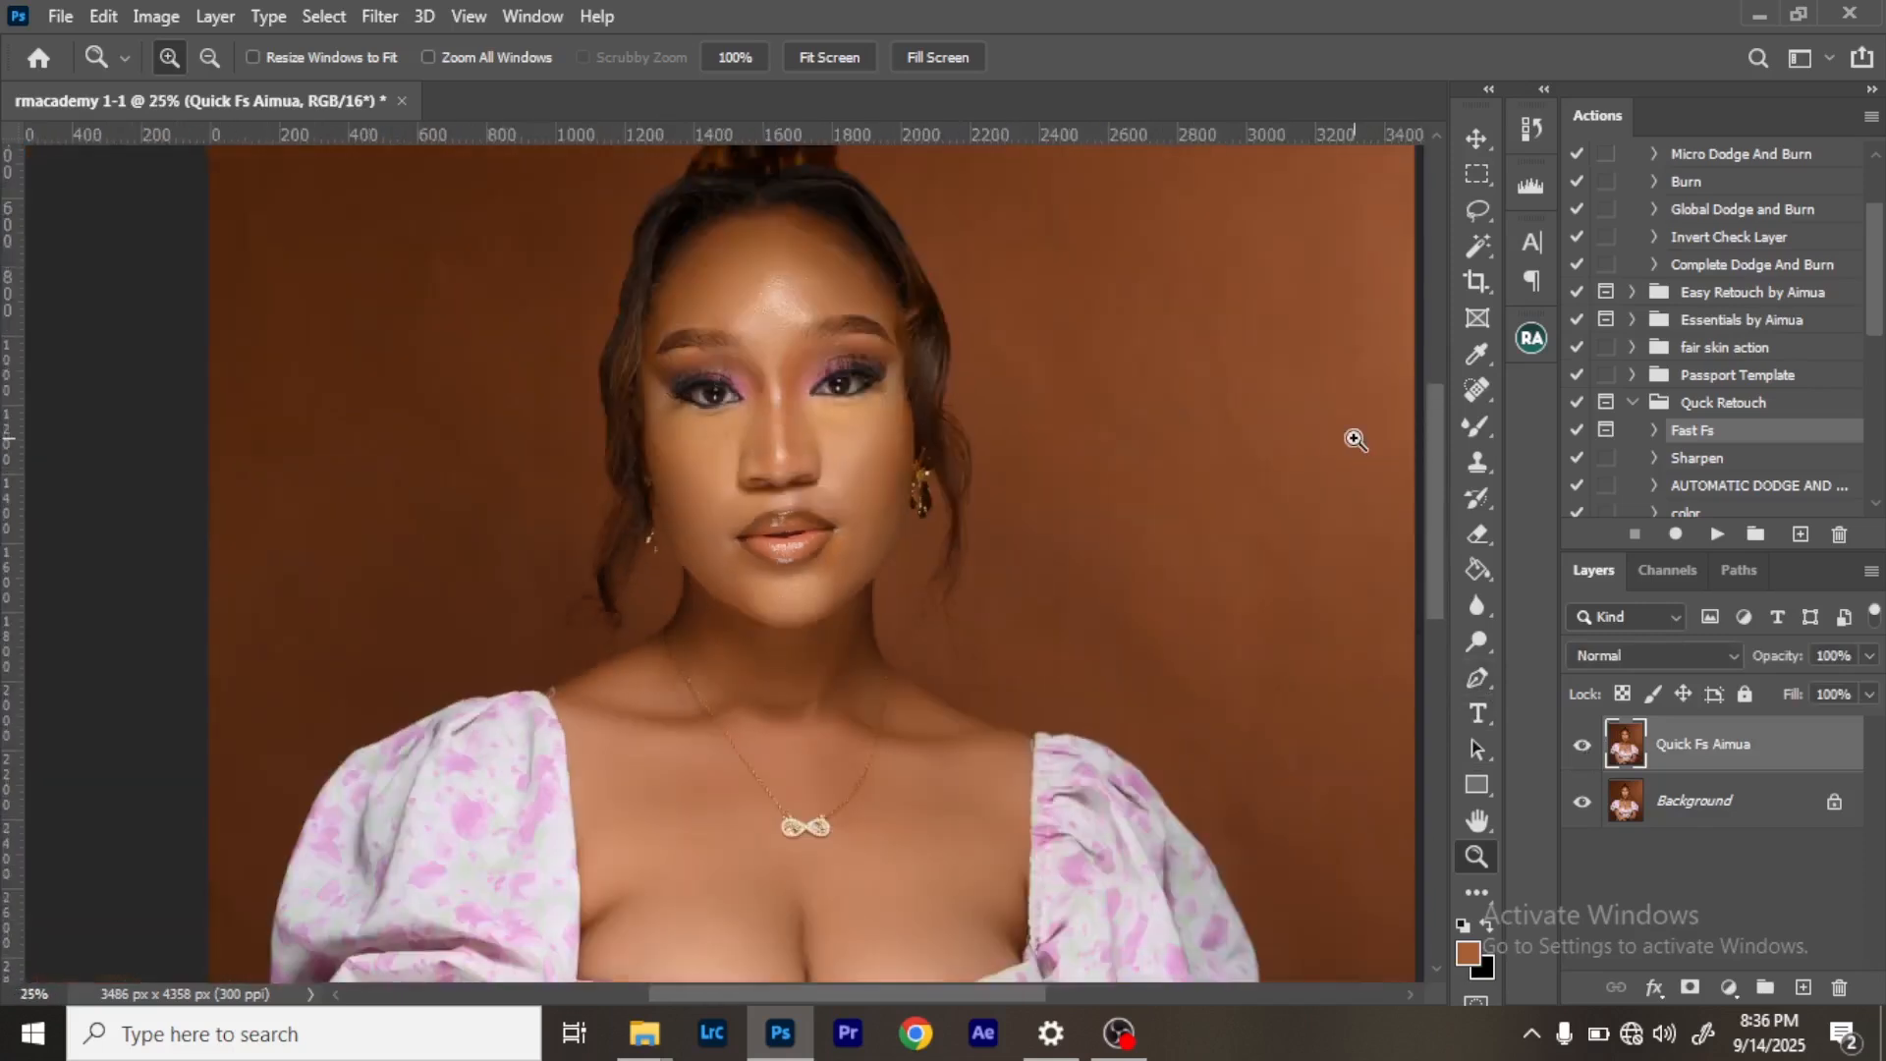
key(ctrl+minus)
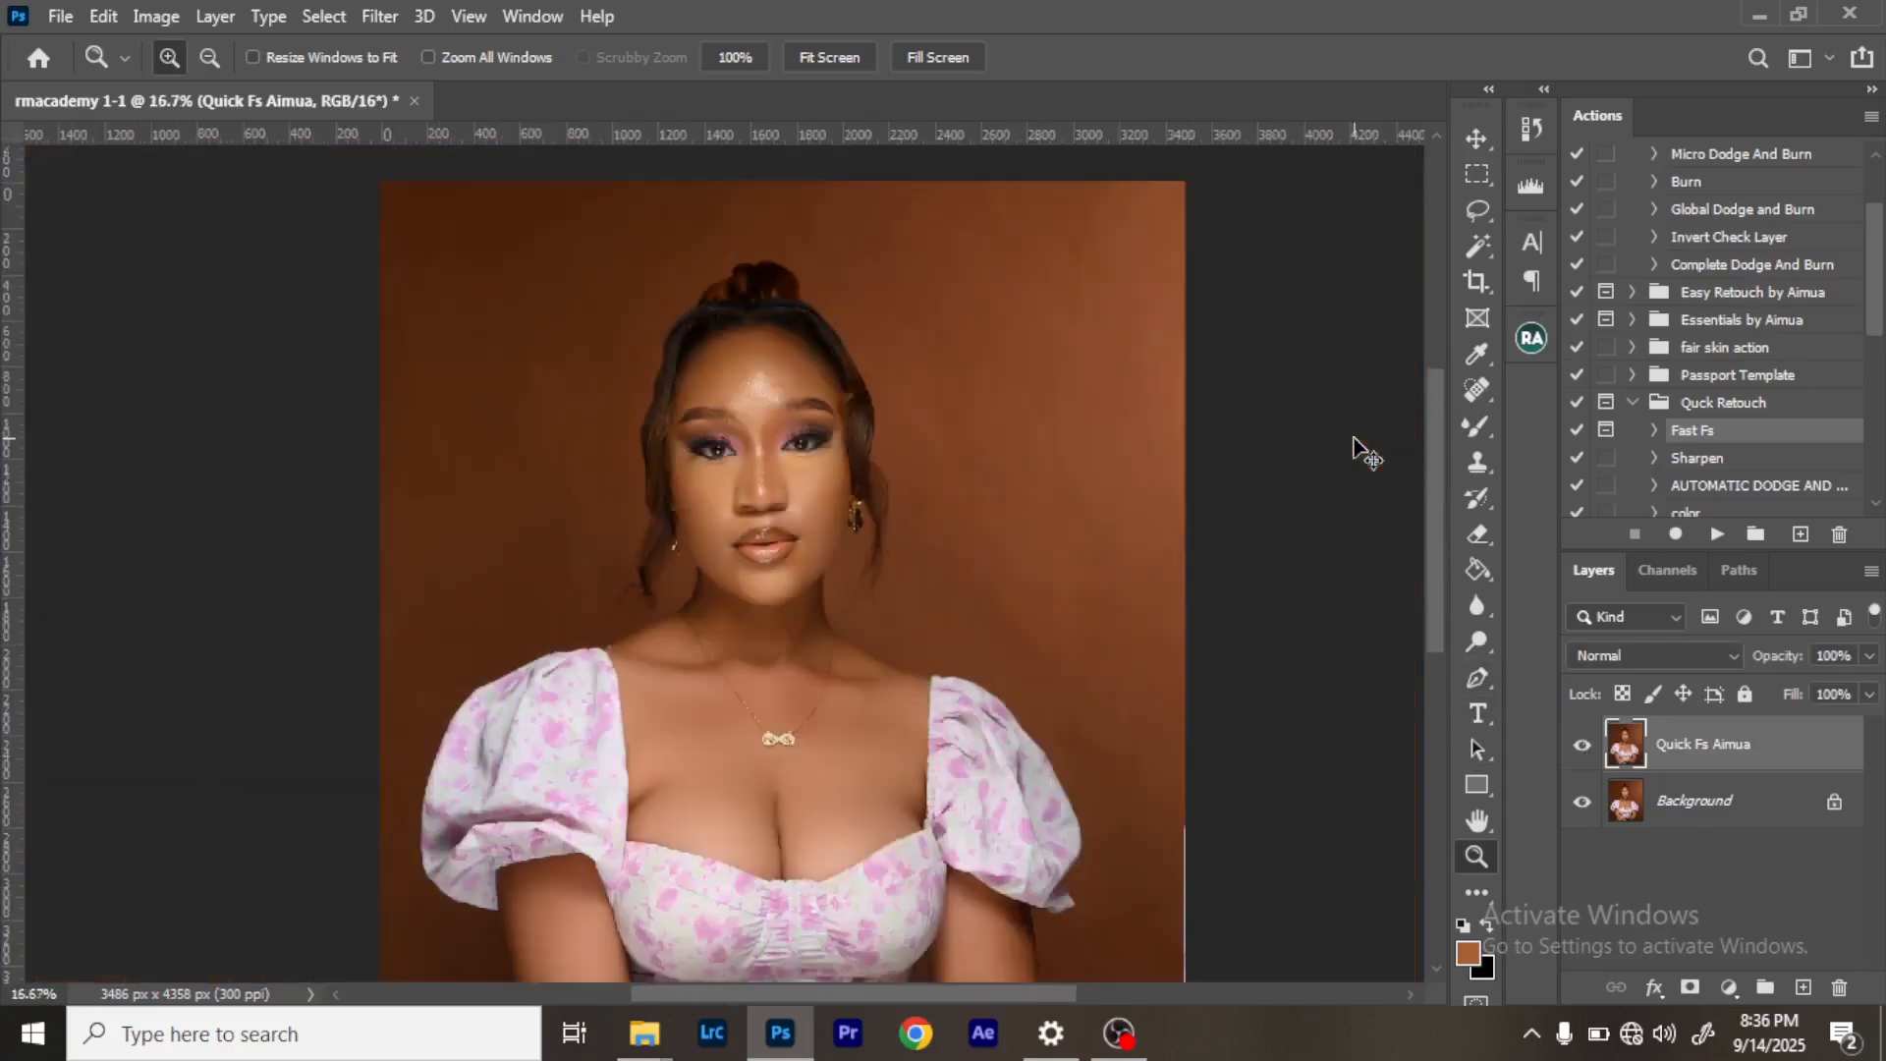
key(ctrl+plus)
key(ctrl+plus)
key(ctrl+plus)
key(ctrl+plus)
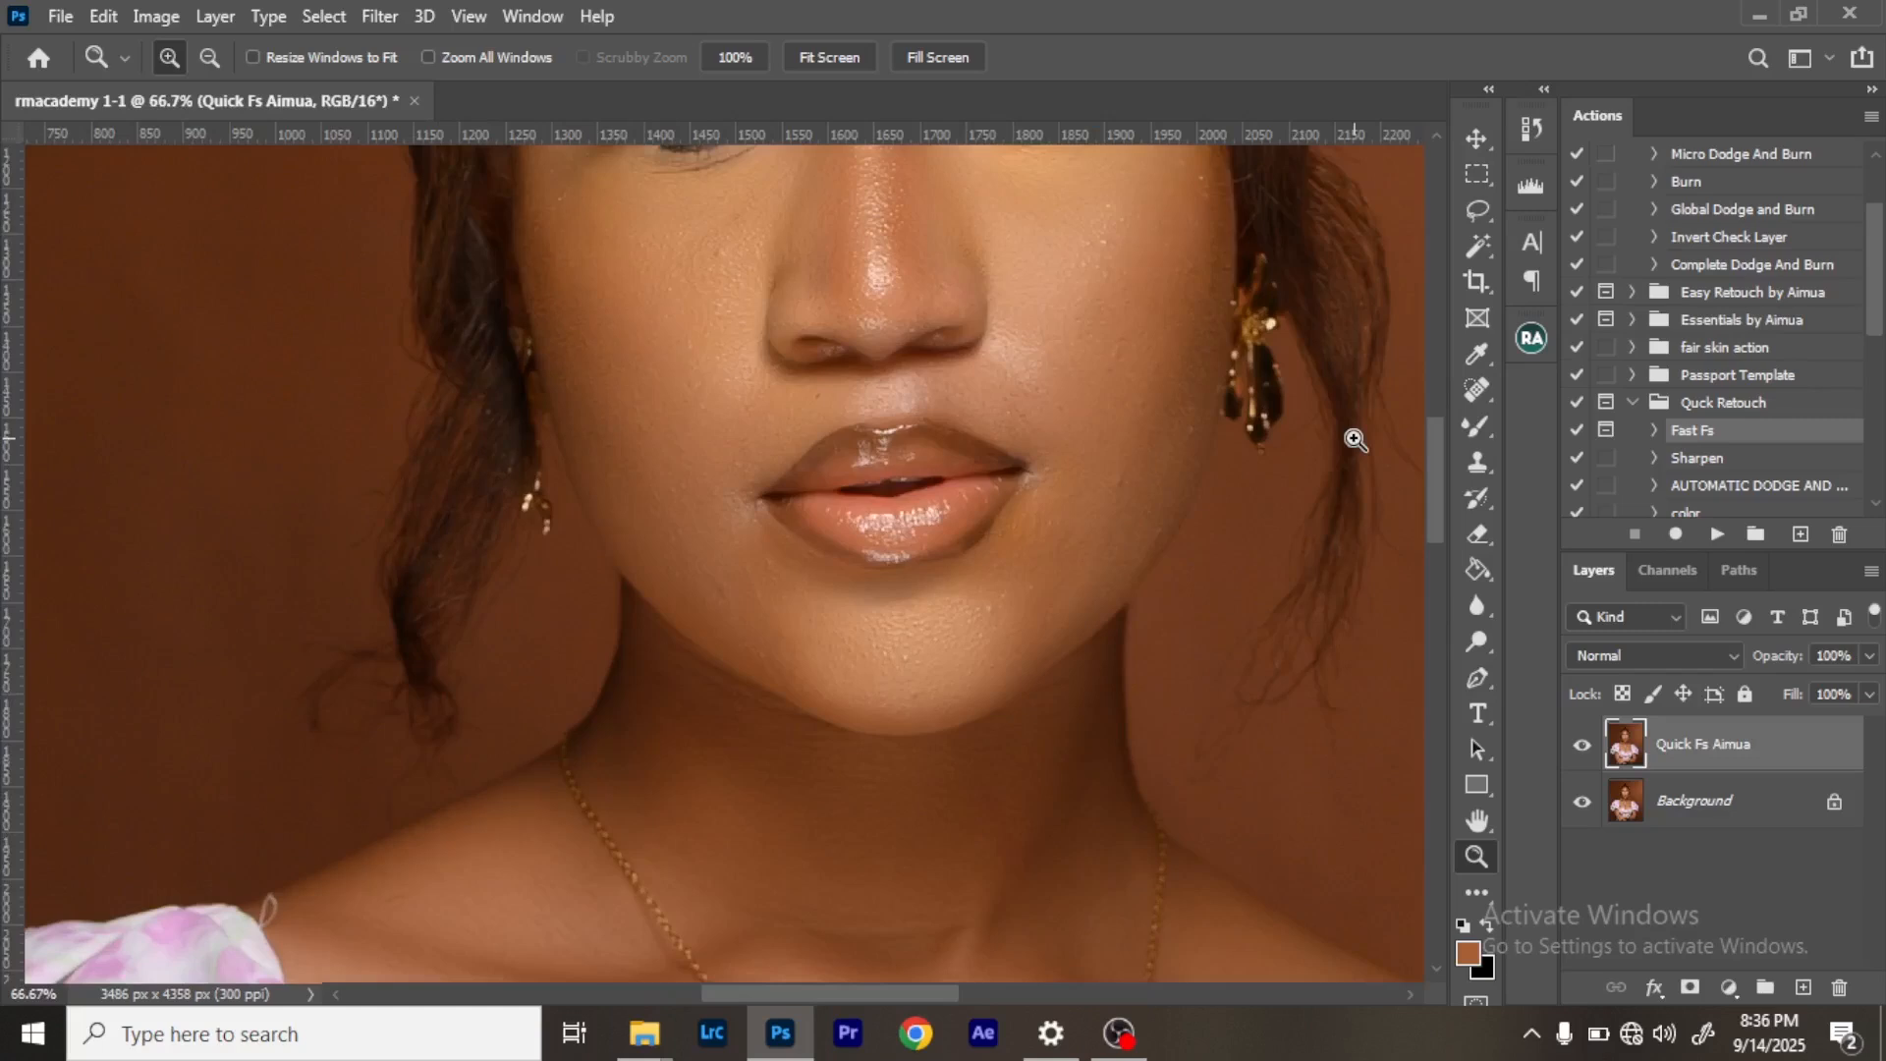
key(ctrl+minus)
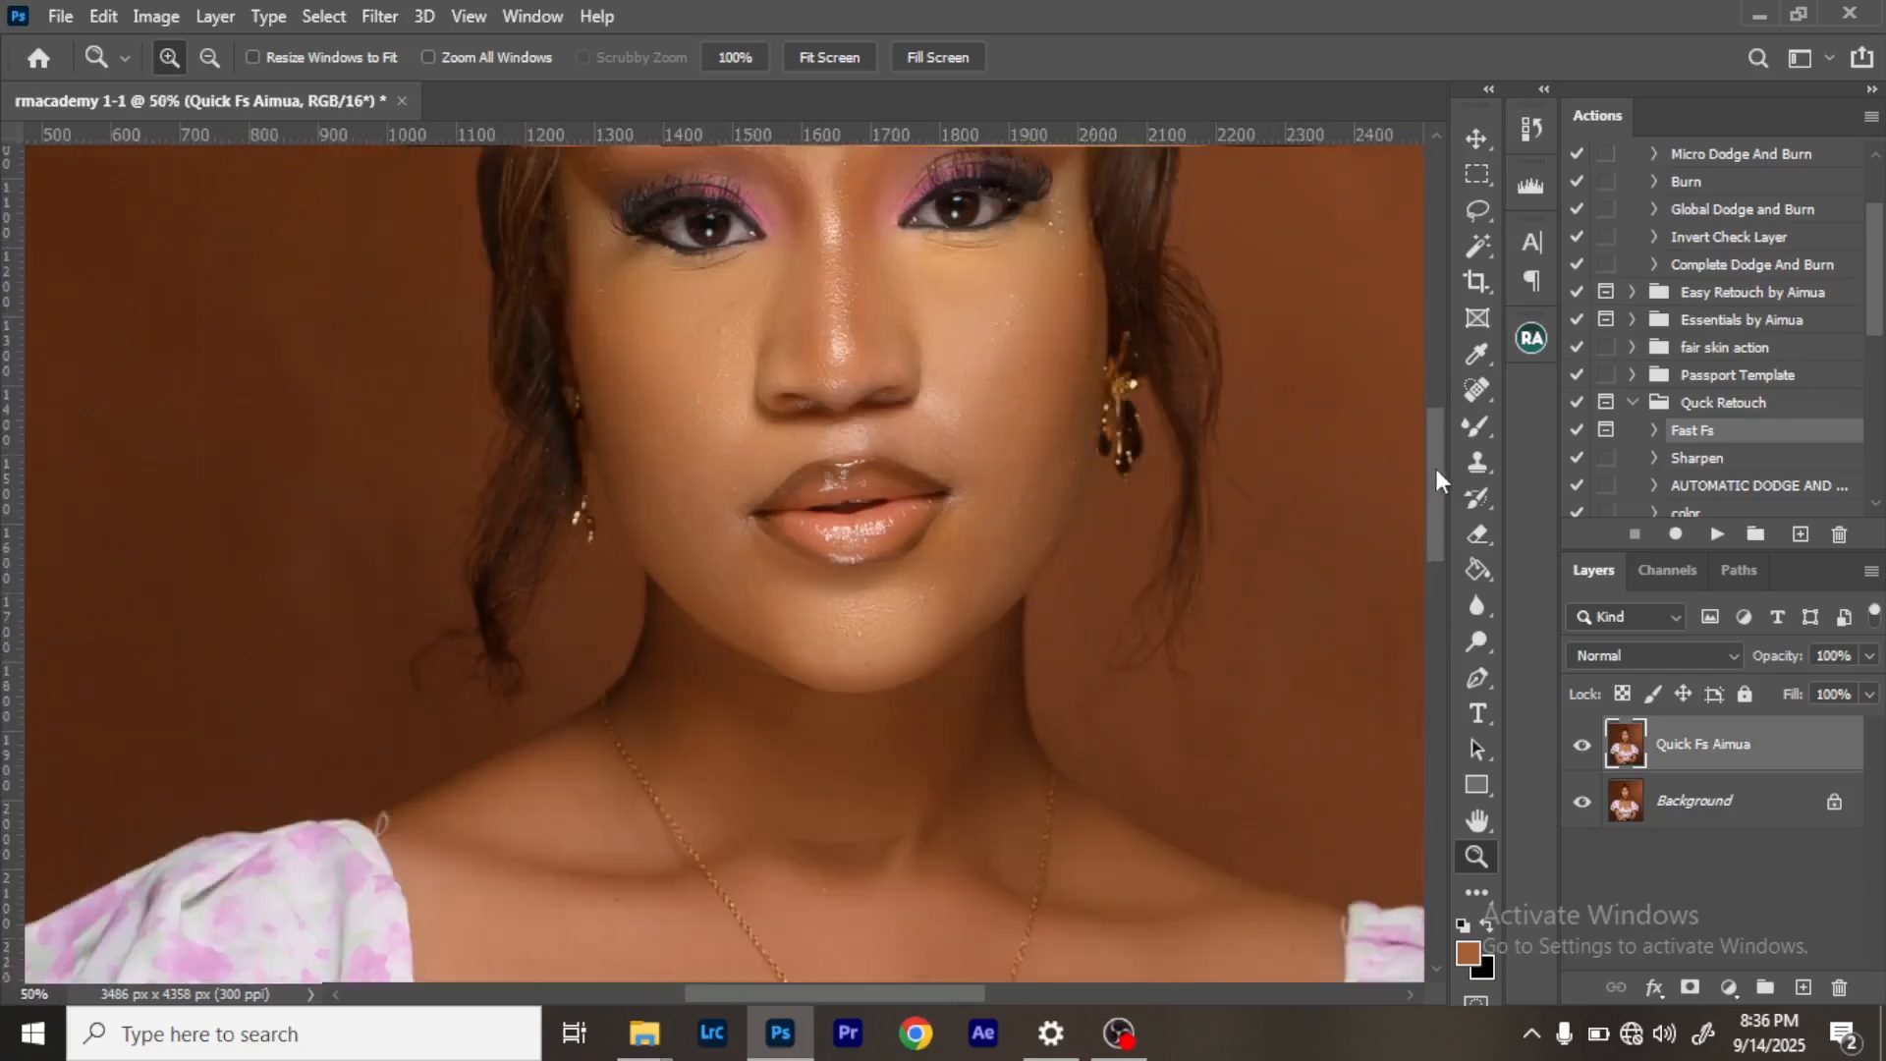
drag(1436, 469, 1435, 436)
key(ctrl+minus)
key(ctrl+minus)
key(ctrl+minus)
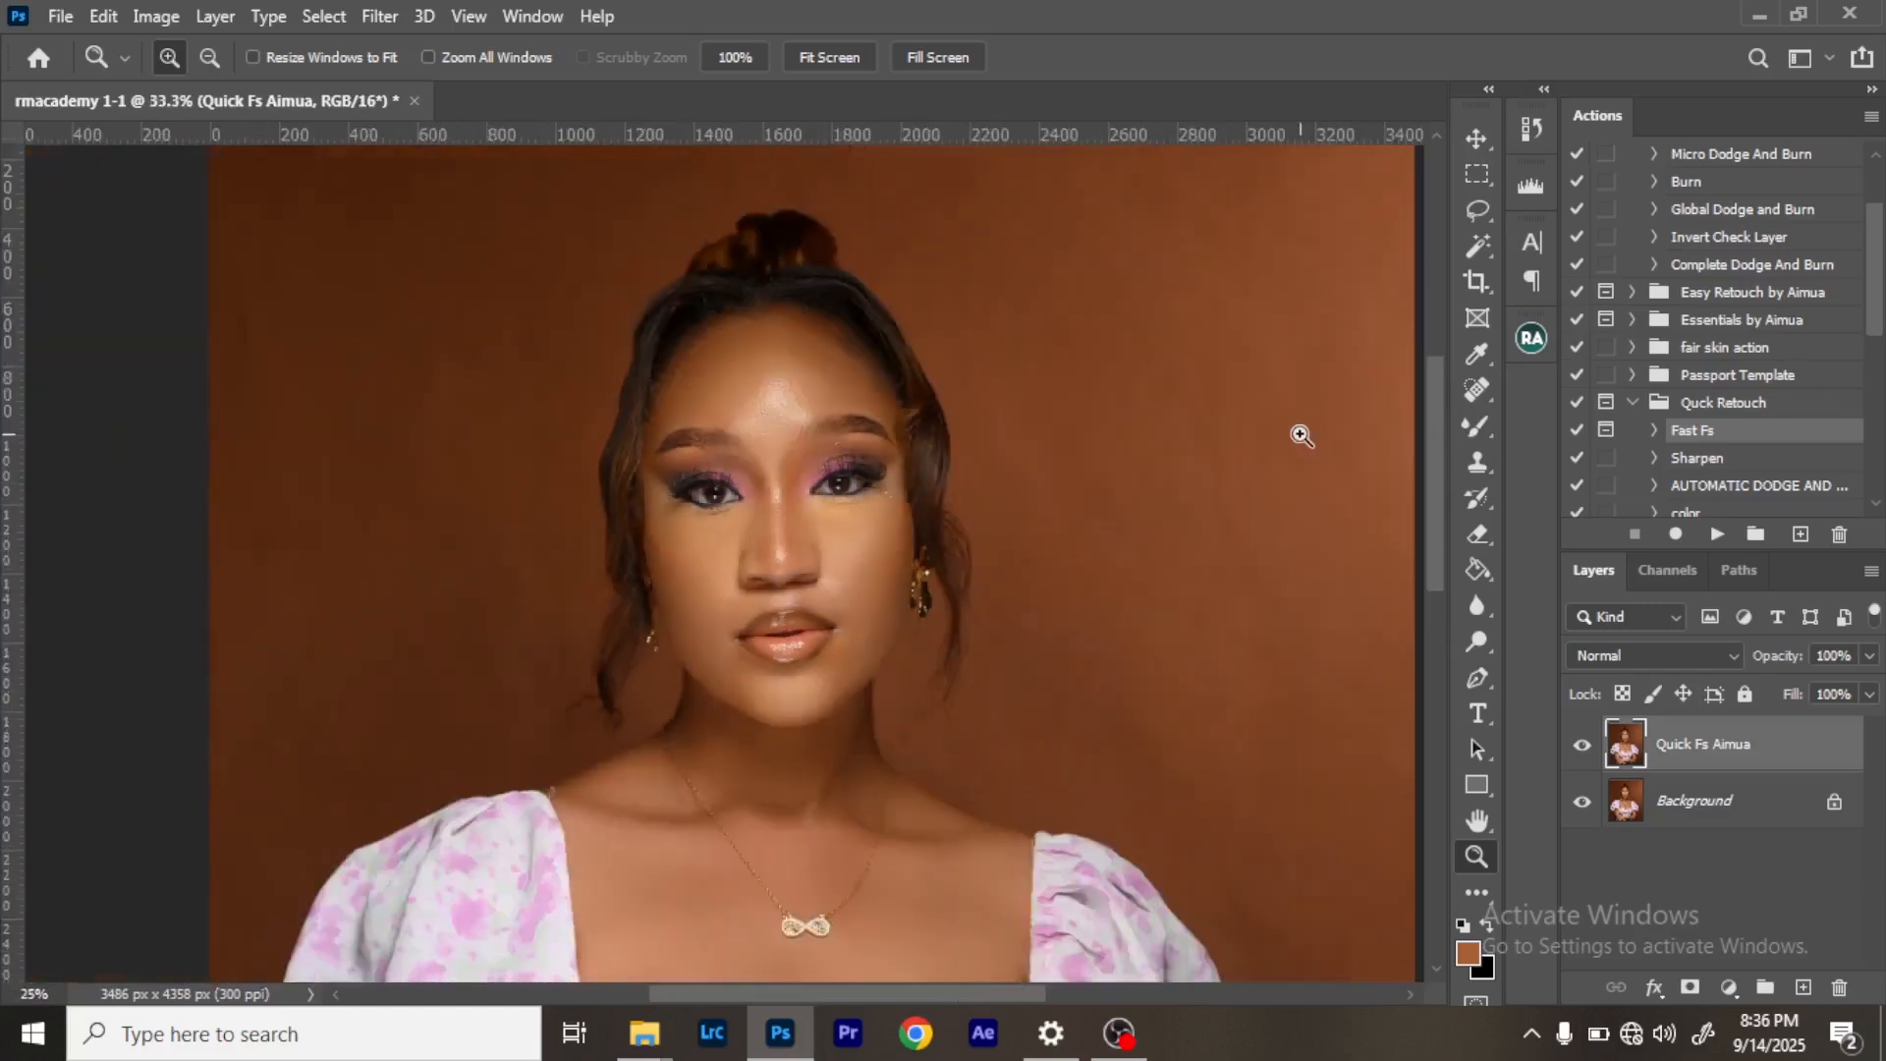
key(ctrl+minus)
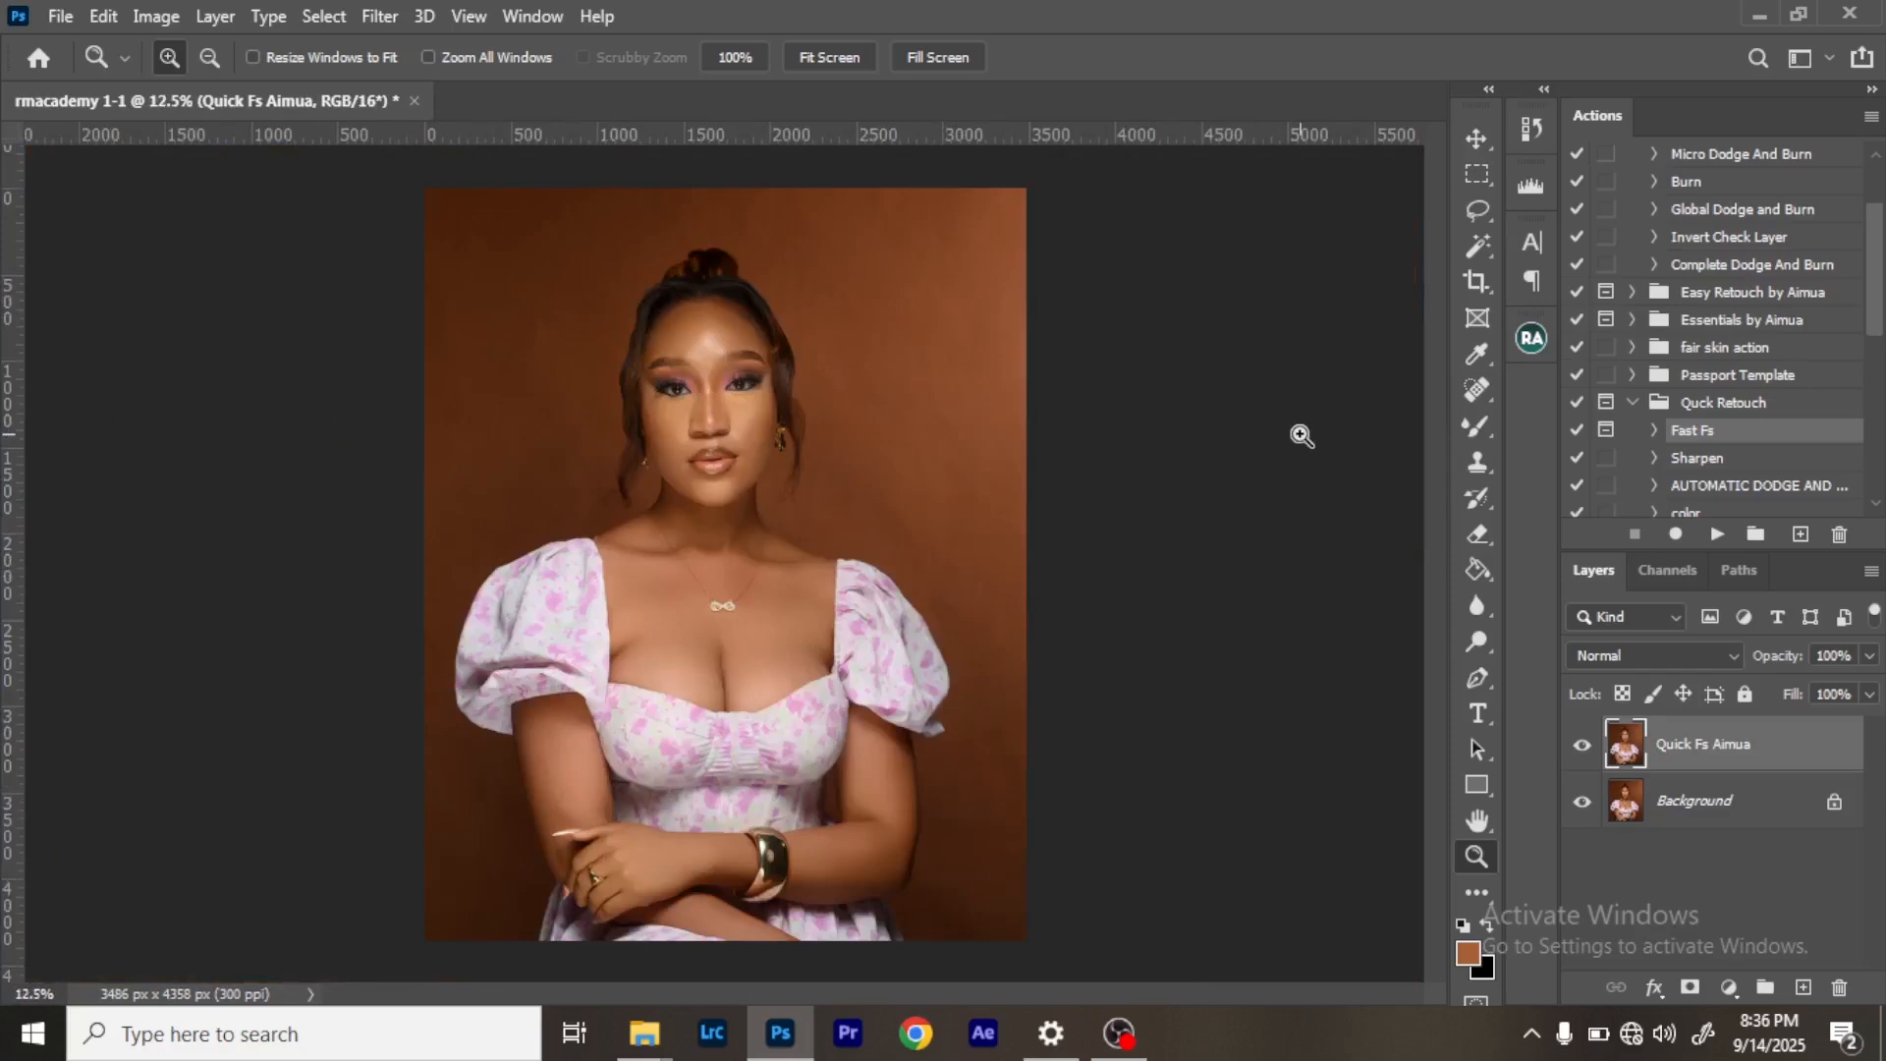
key(ctrl+plus)
key(ctrl+plus)
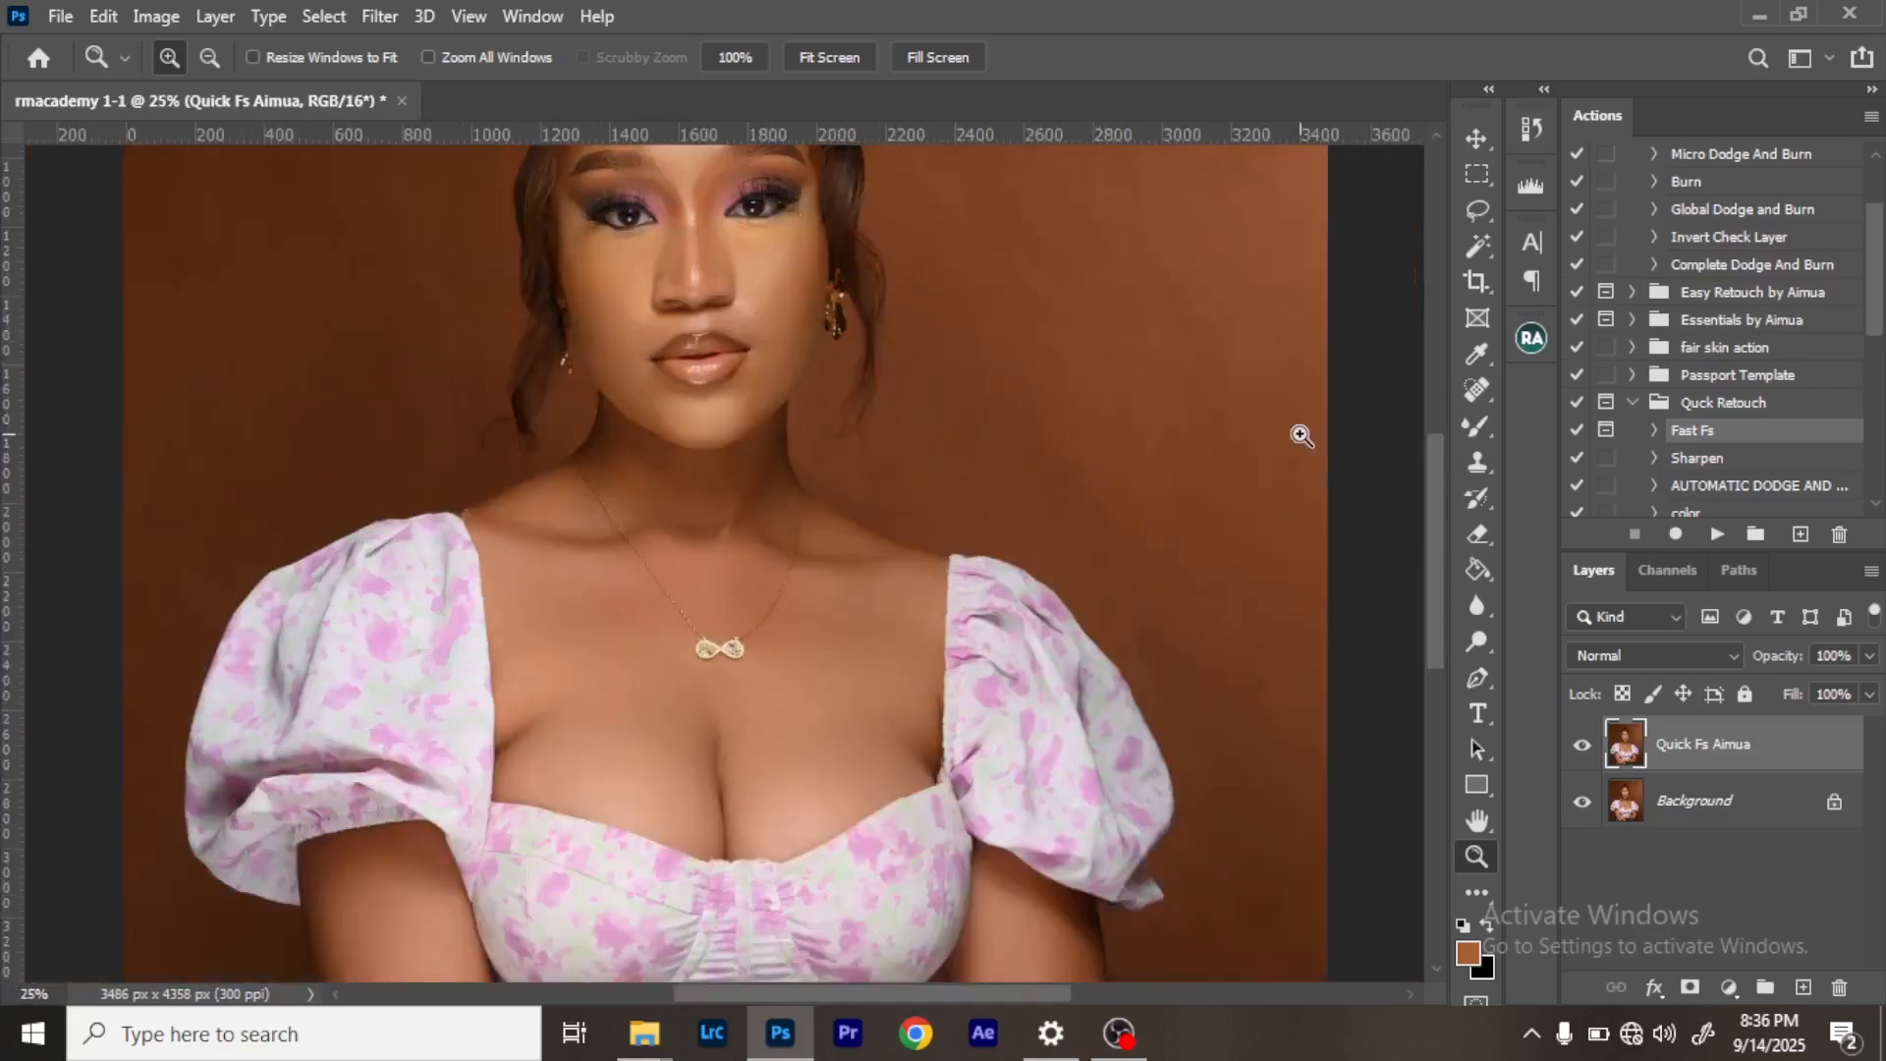
drag(1438, 548, 1396, 454)
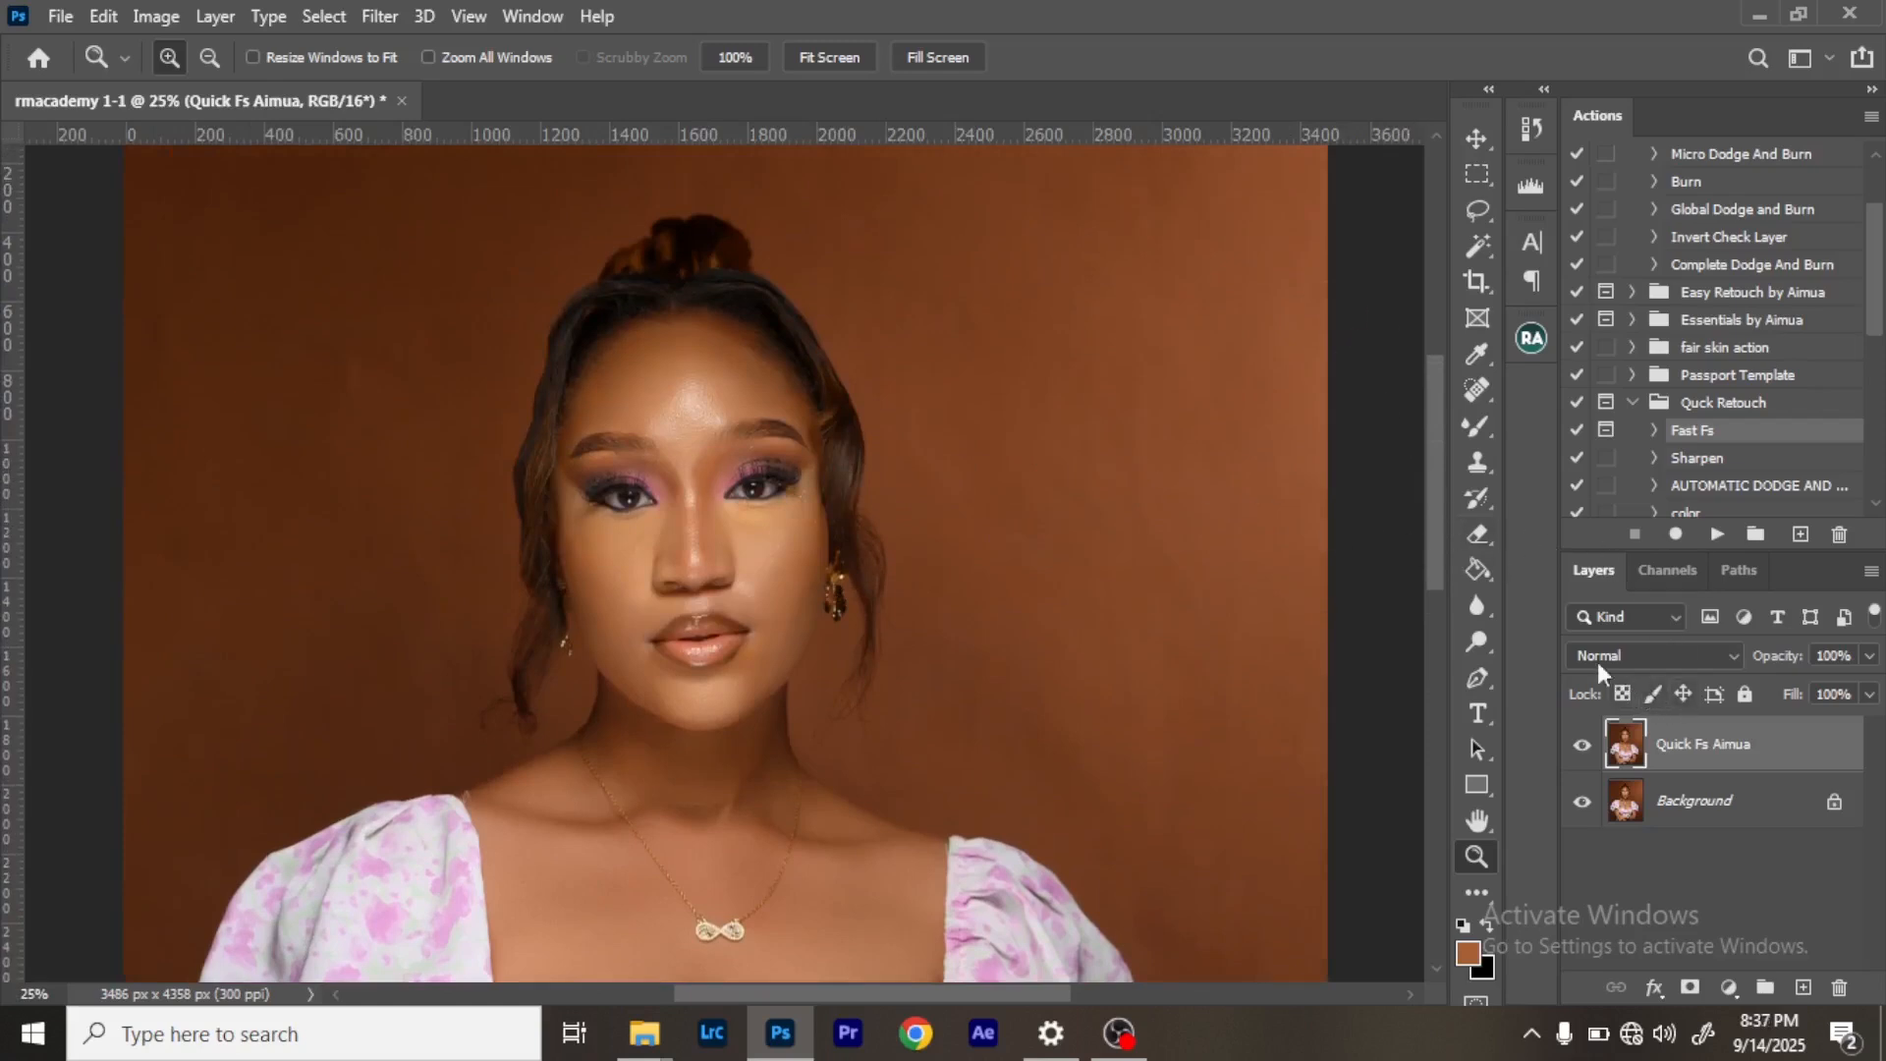
Duplicate the Quick Fs Aimua layer, hide the copy and make the original layer active.
key(ctrl+j)
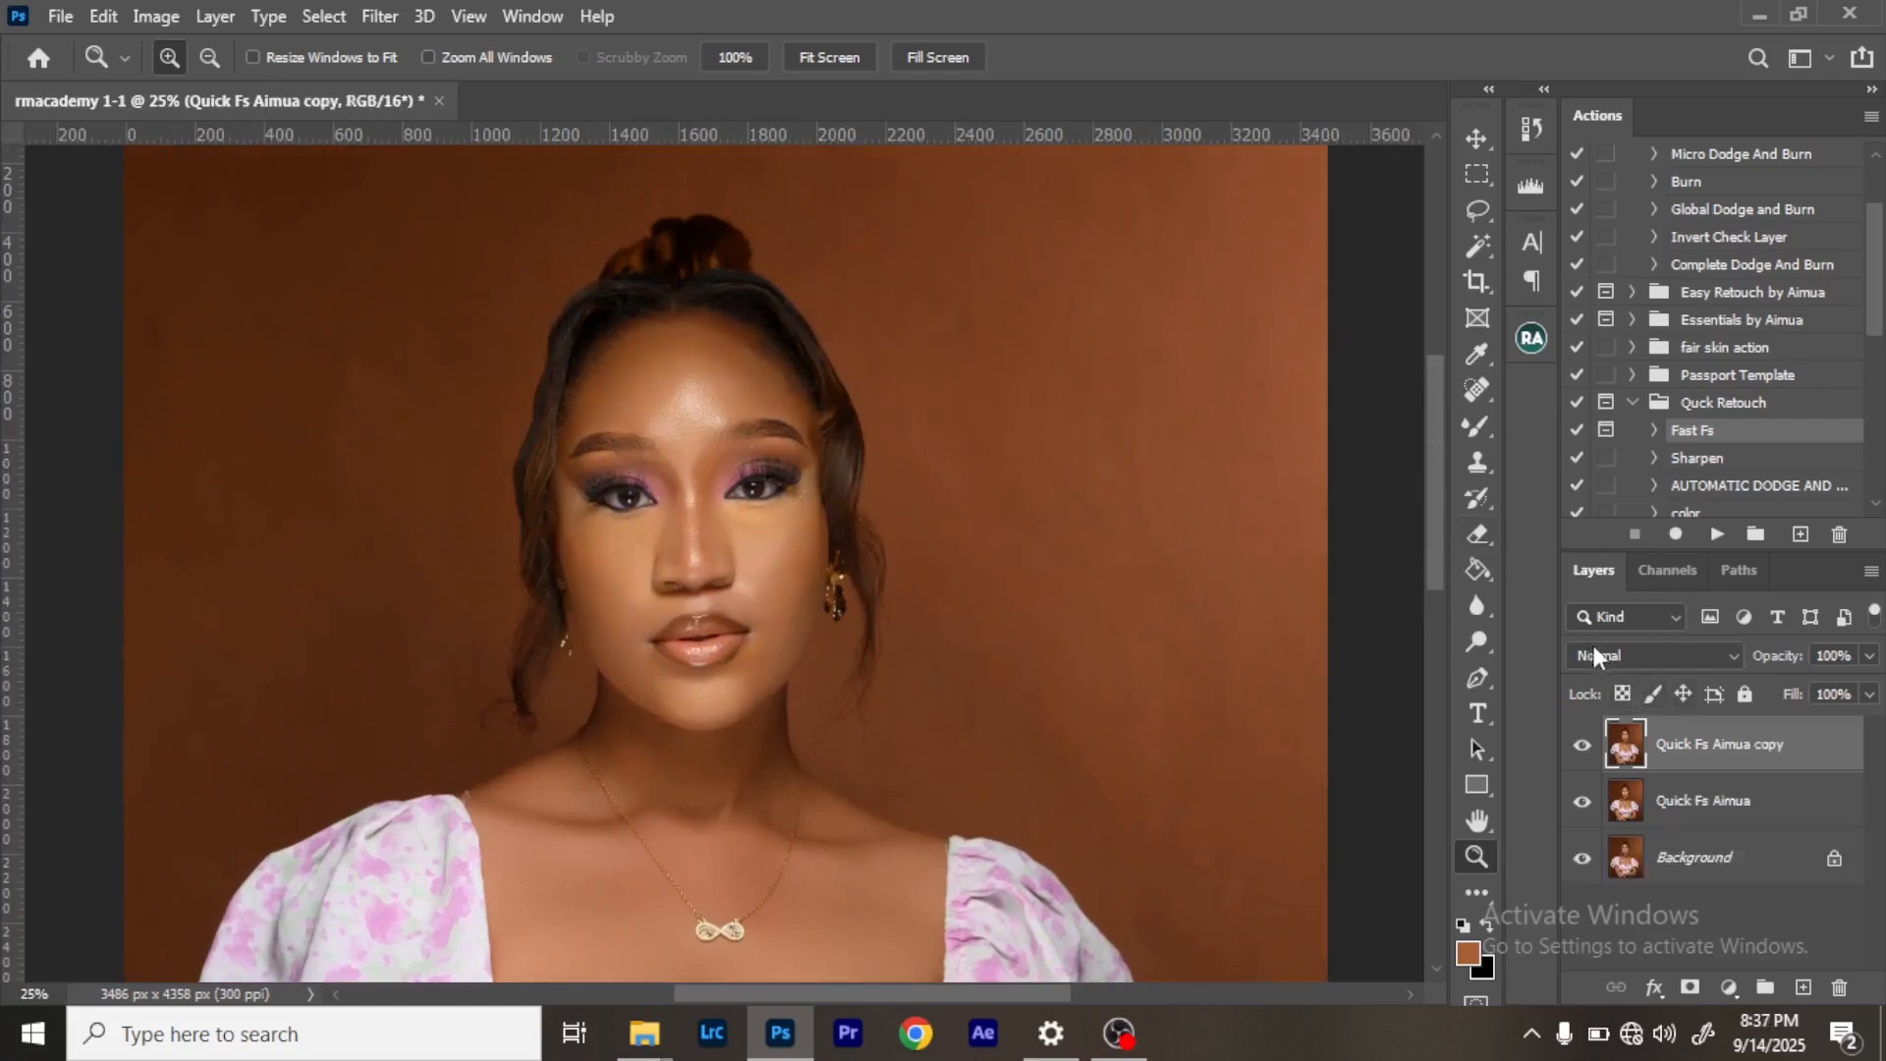
click(1650, 796)
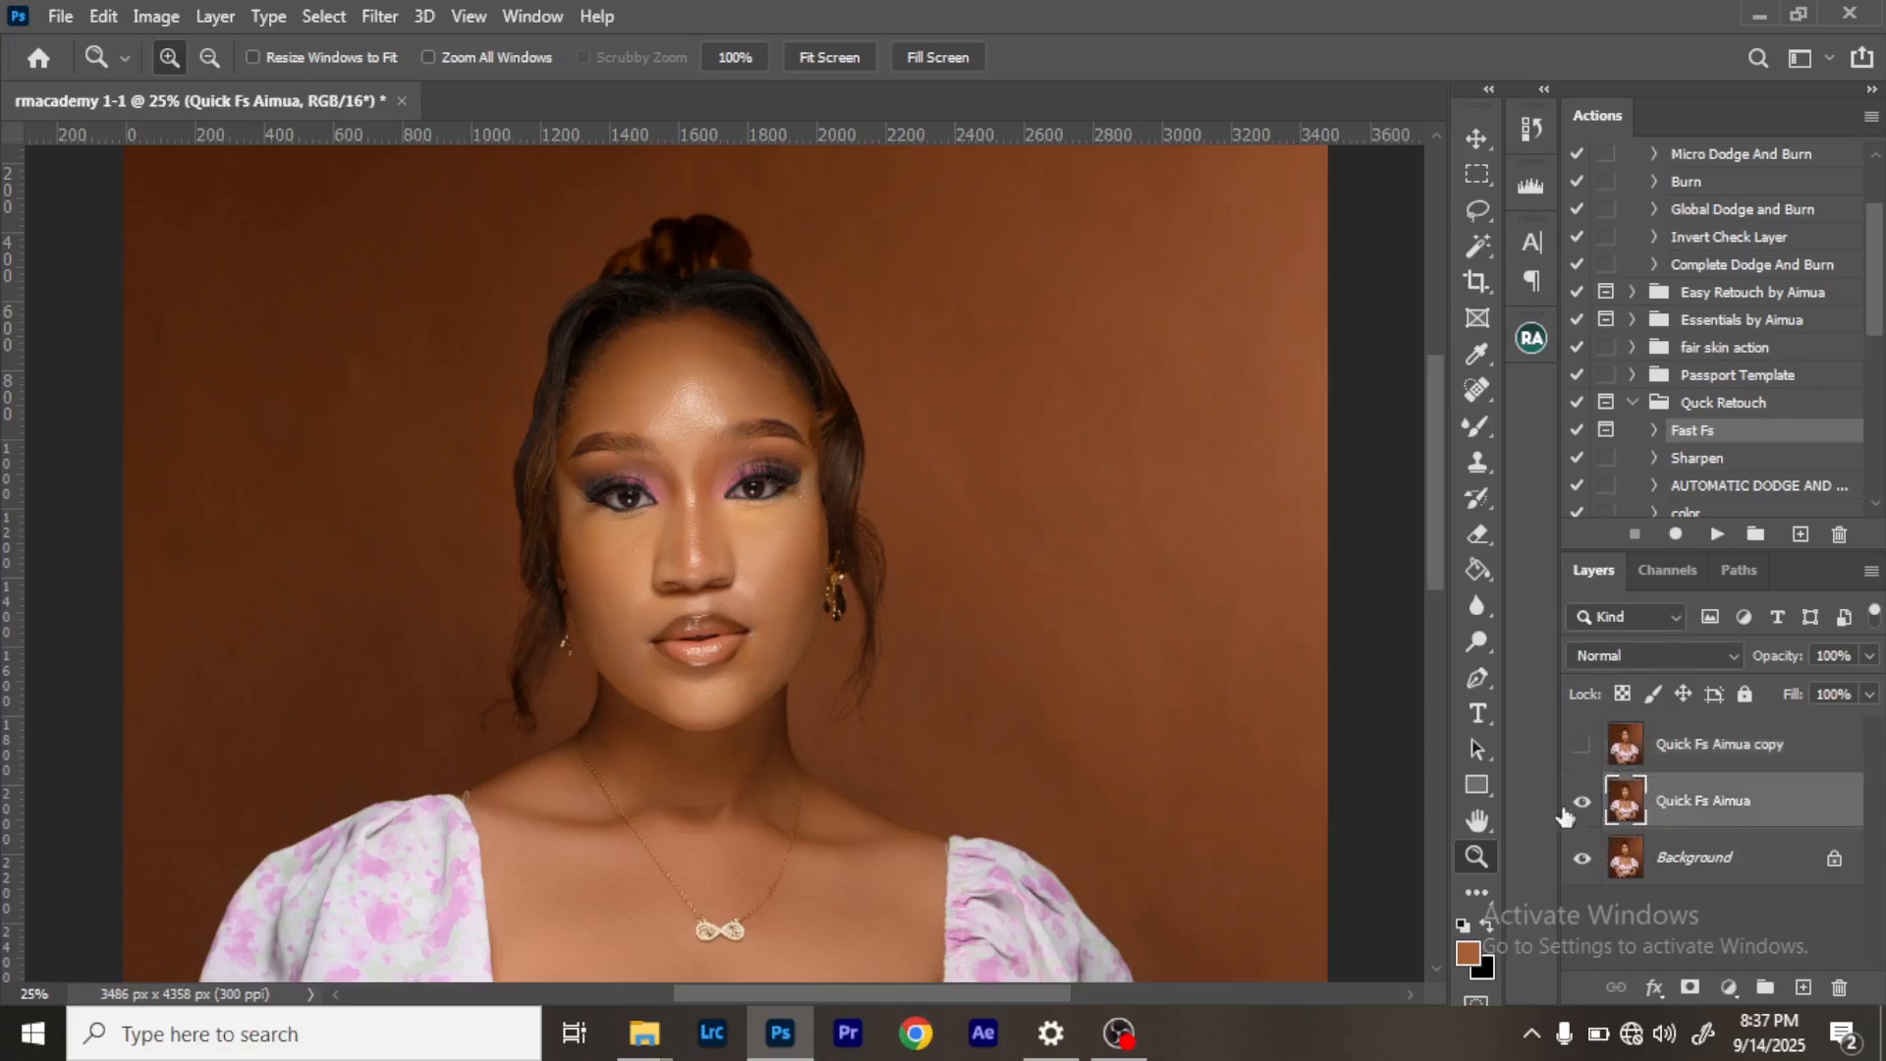
Select the subject and cut it from the Quick Fs Aimua layer onto a new layer.
click(324, 16)
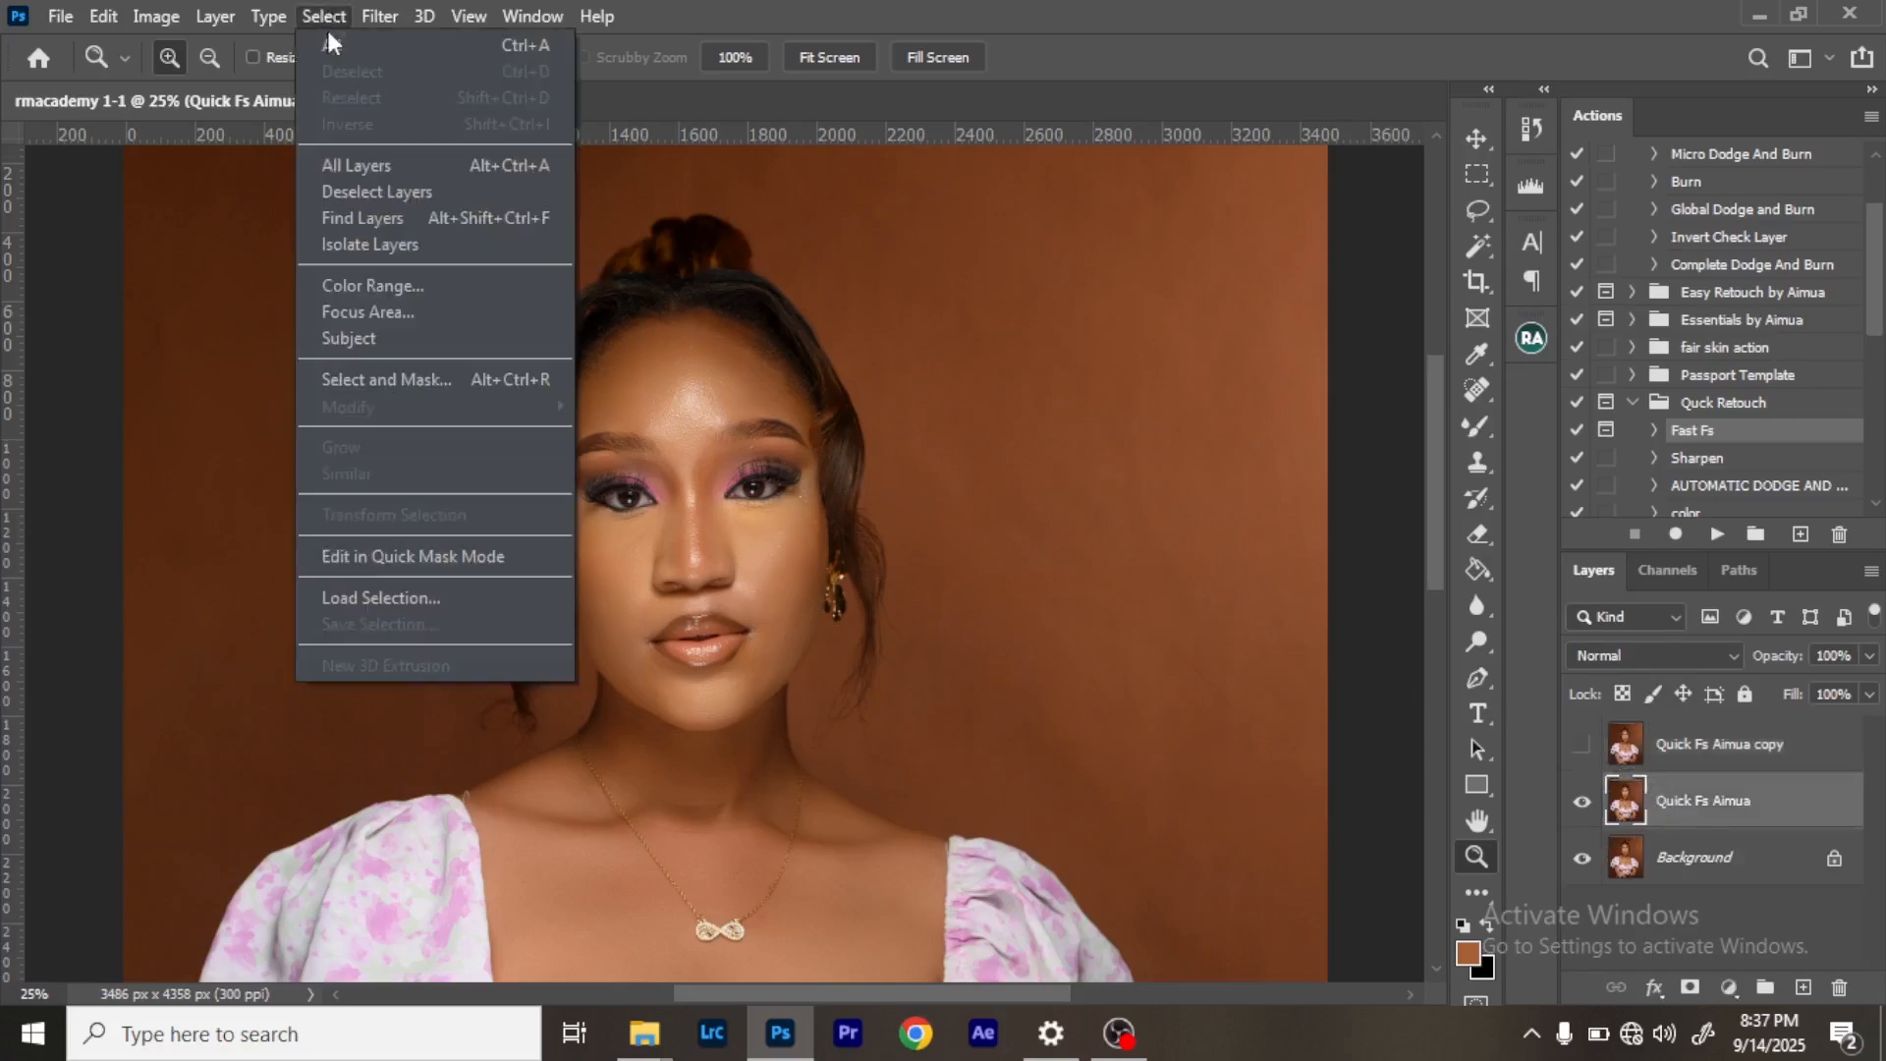
click(424, 340)
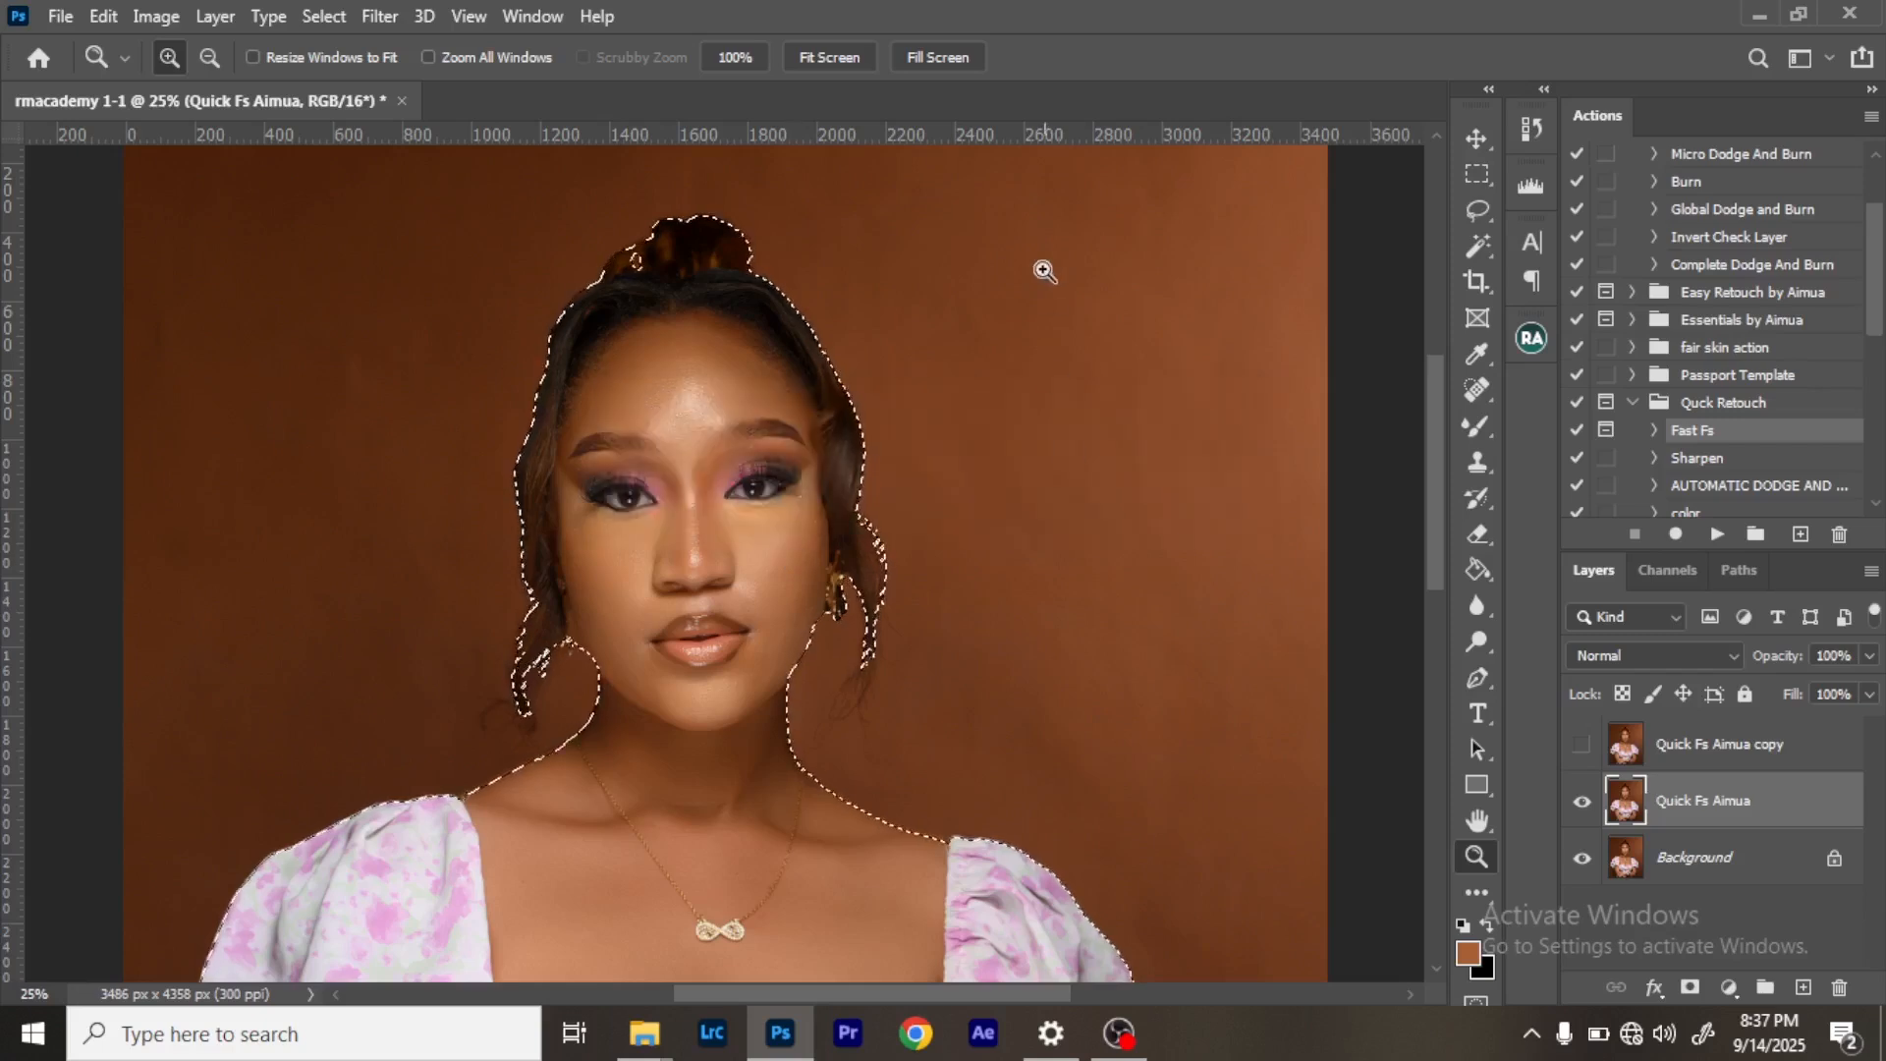
click(1477, 176)
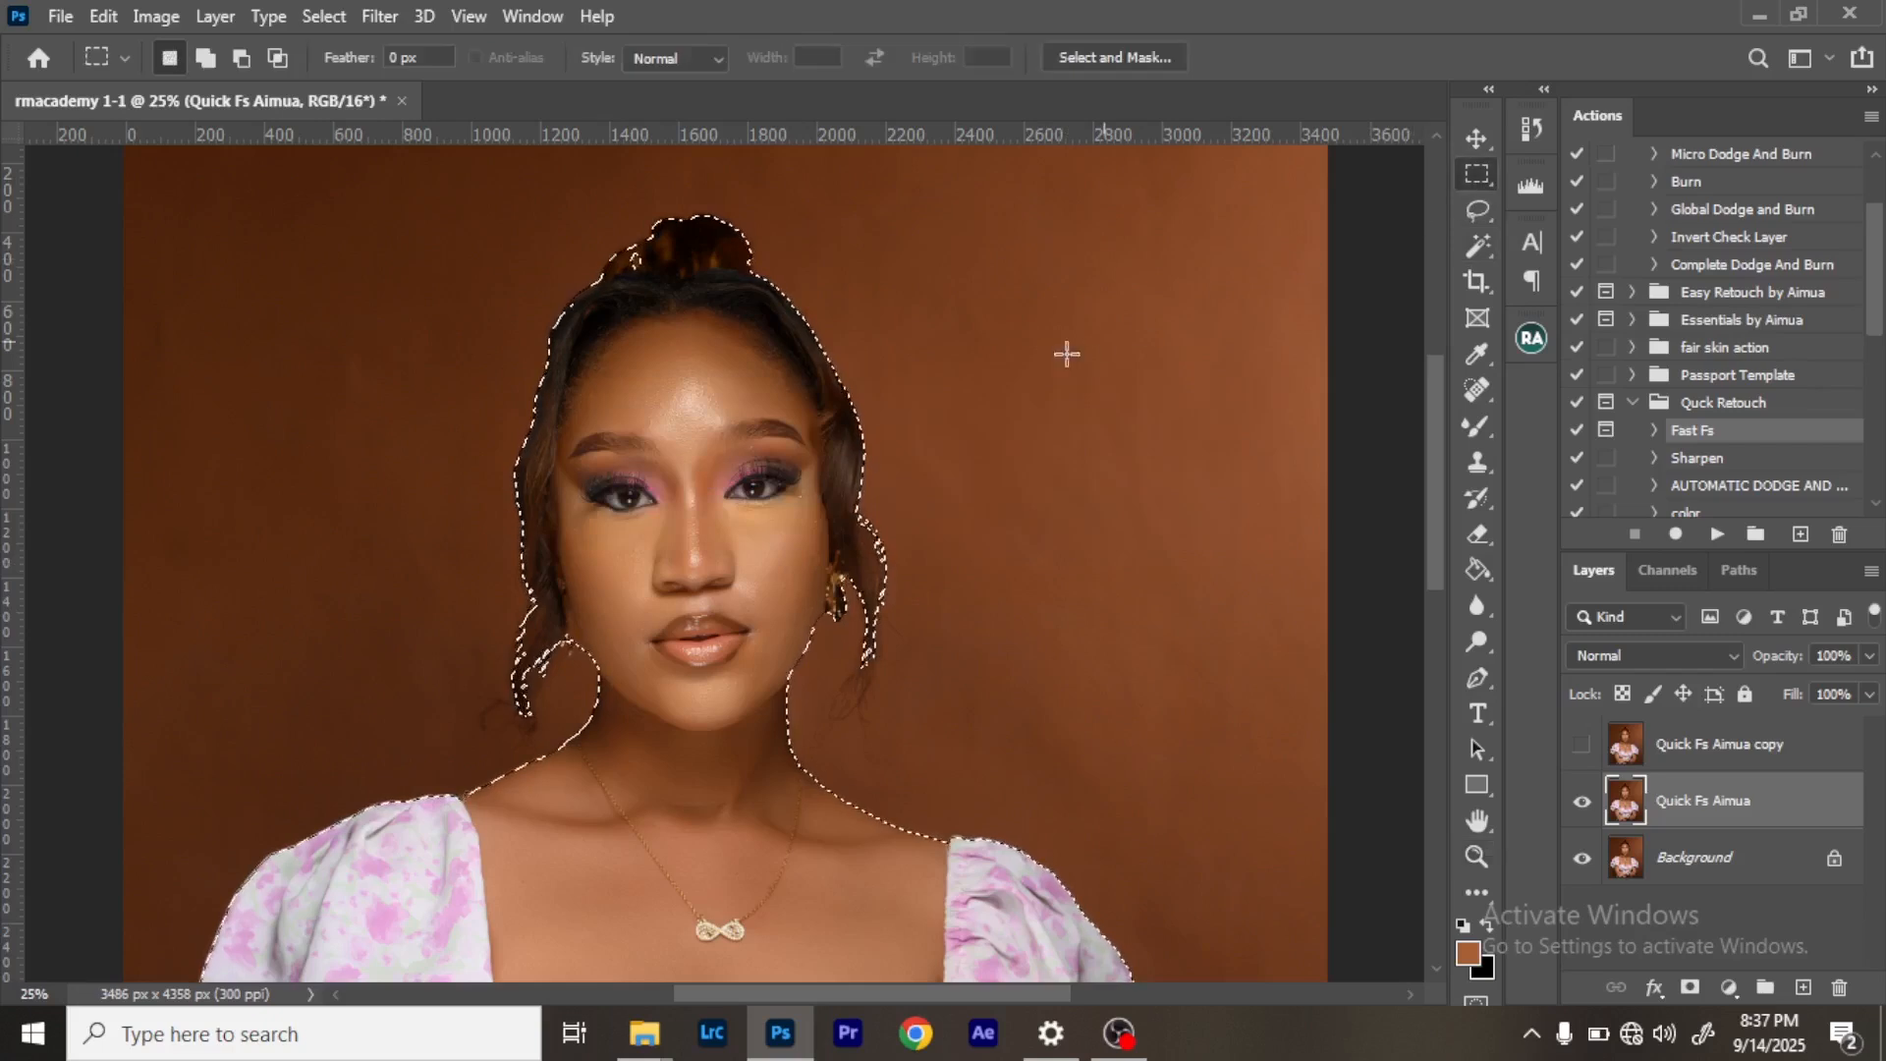
right_click(771, 479)
click(1481, 178)
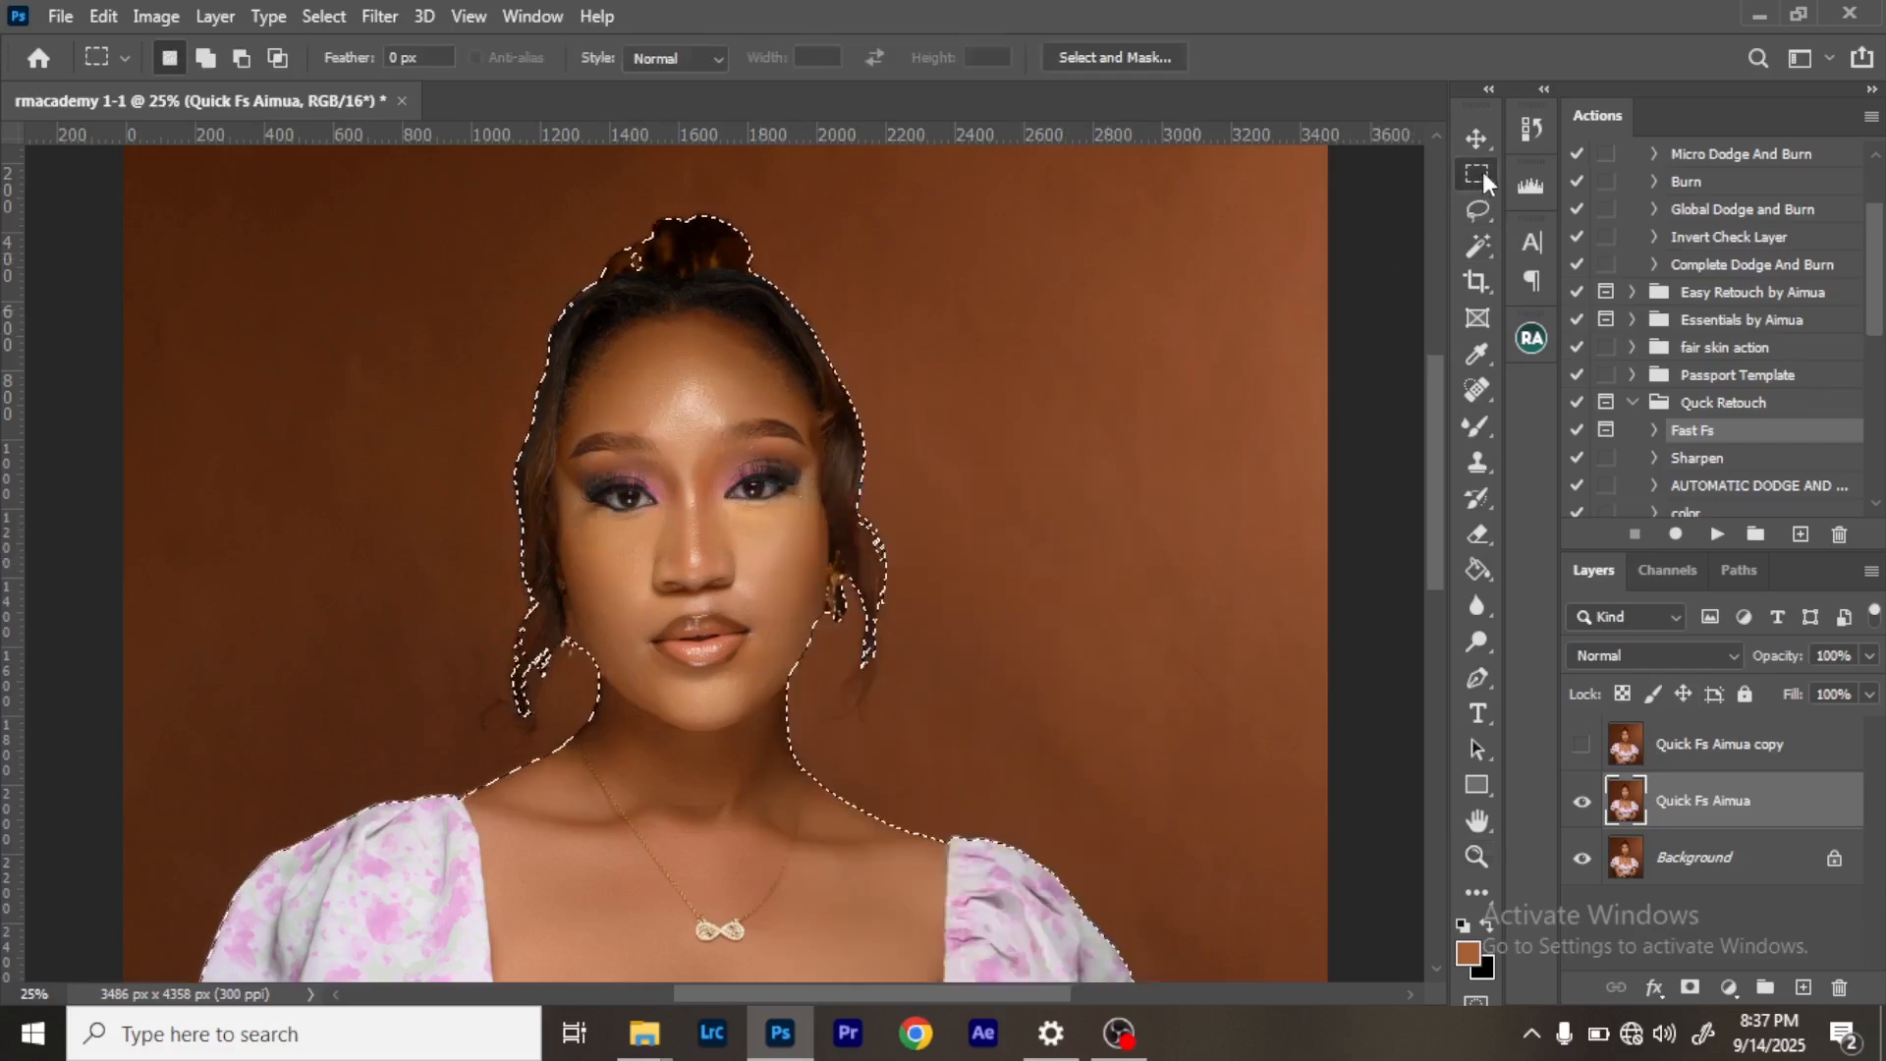
right_click(725, 505)
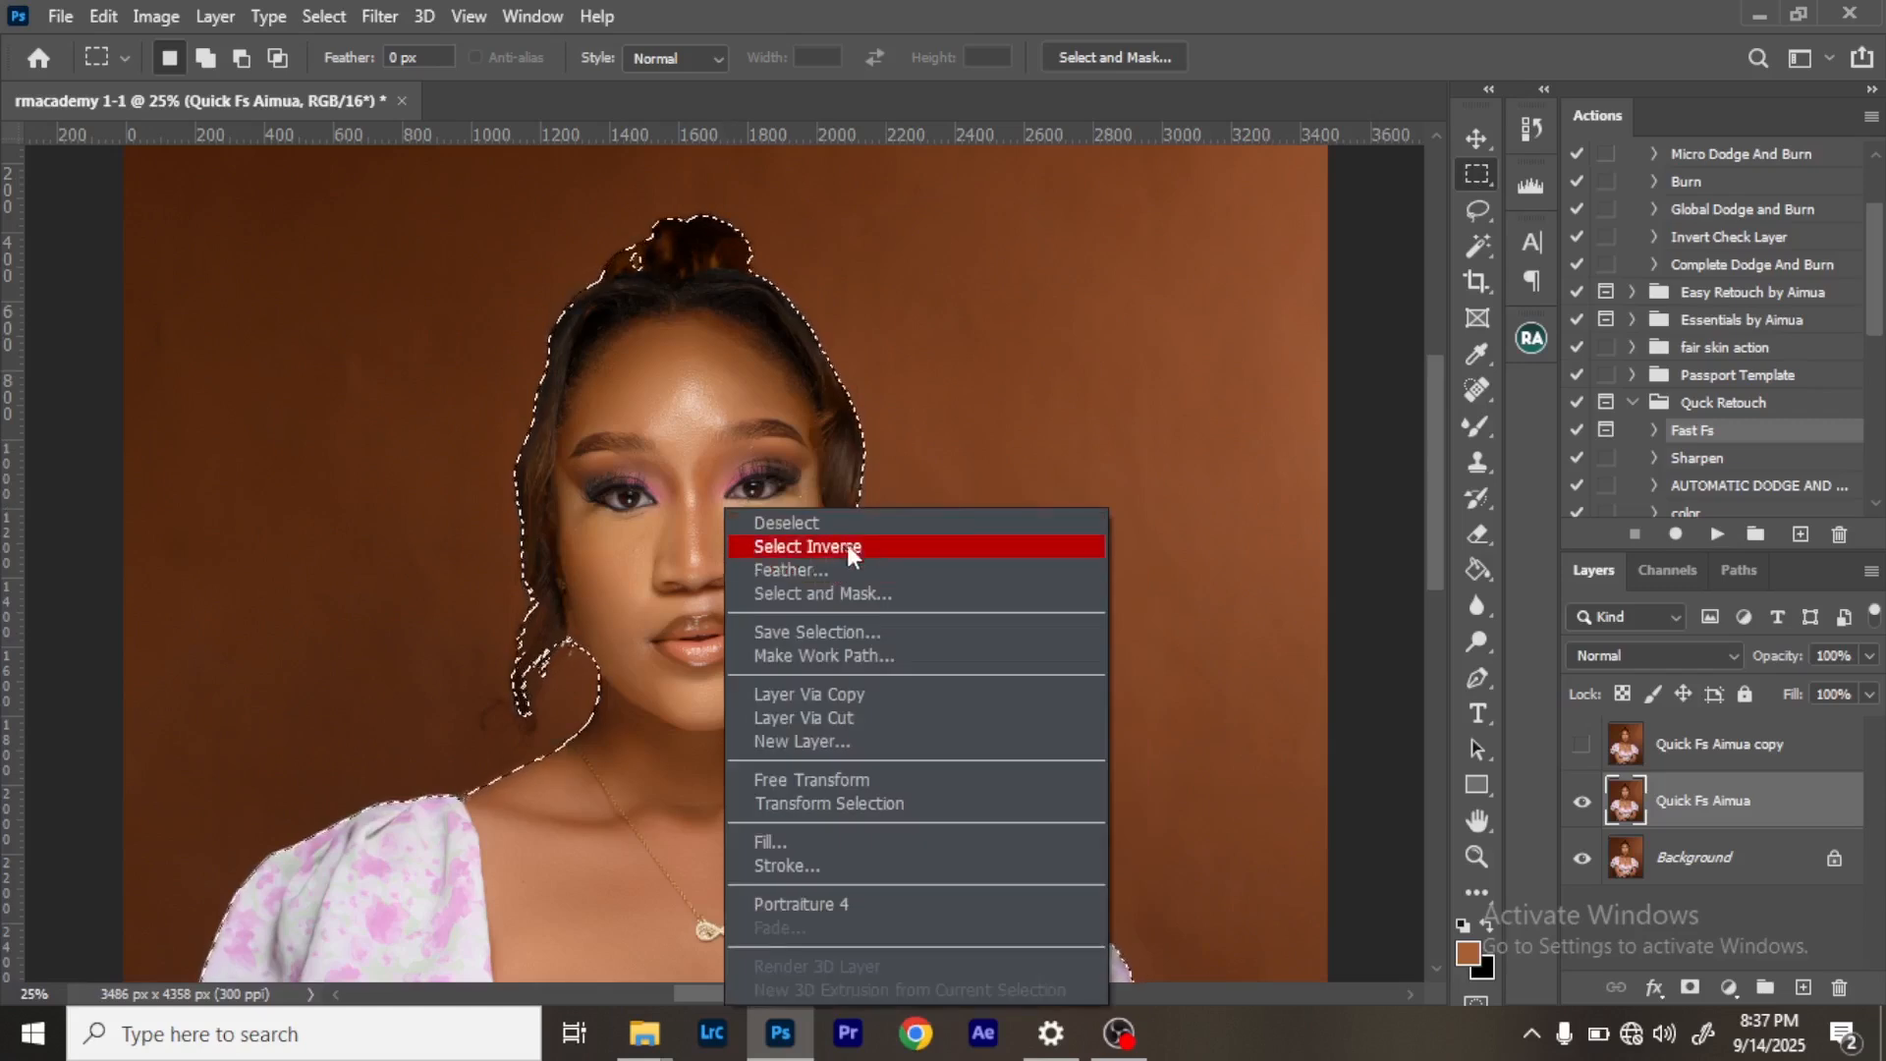
click(867, 718)
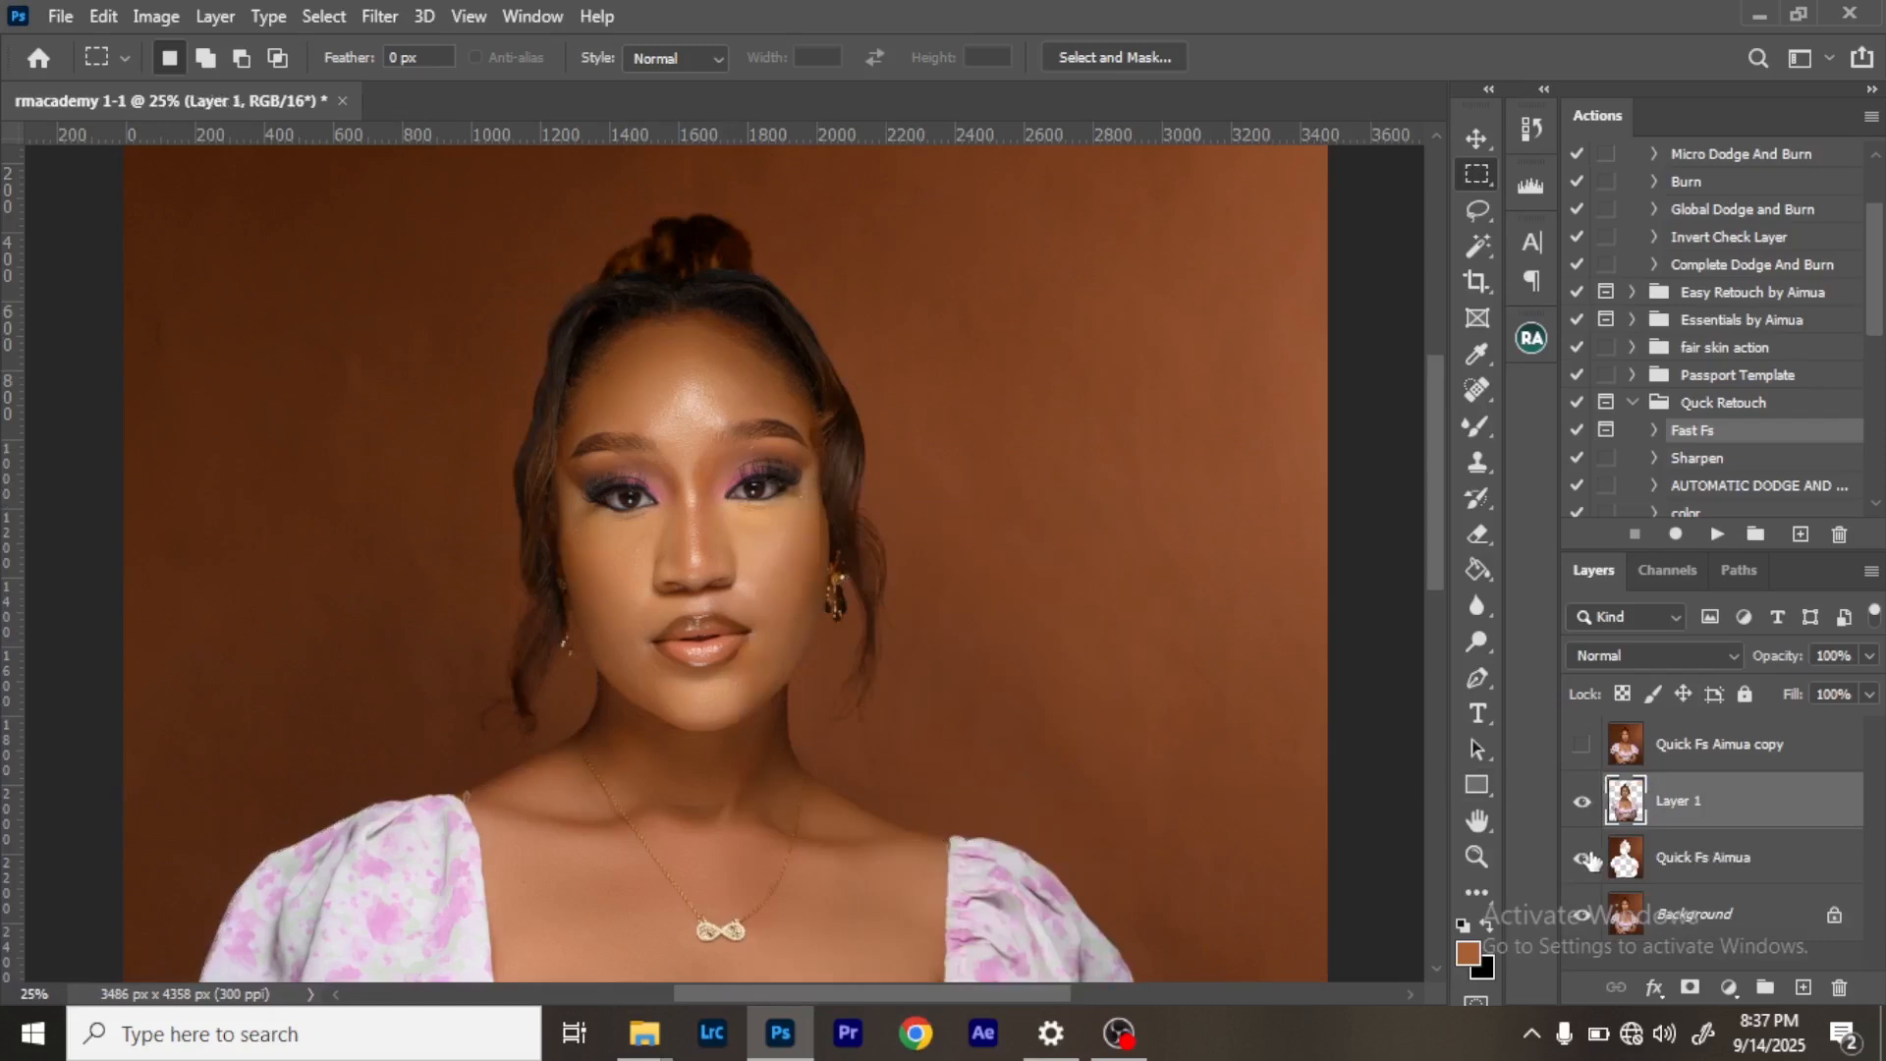
Hide the cut-out subject layer and the Background layer, and make the Quick Fs Aimua layer active.
click(1581, 815)
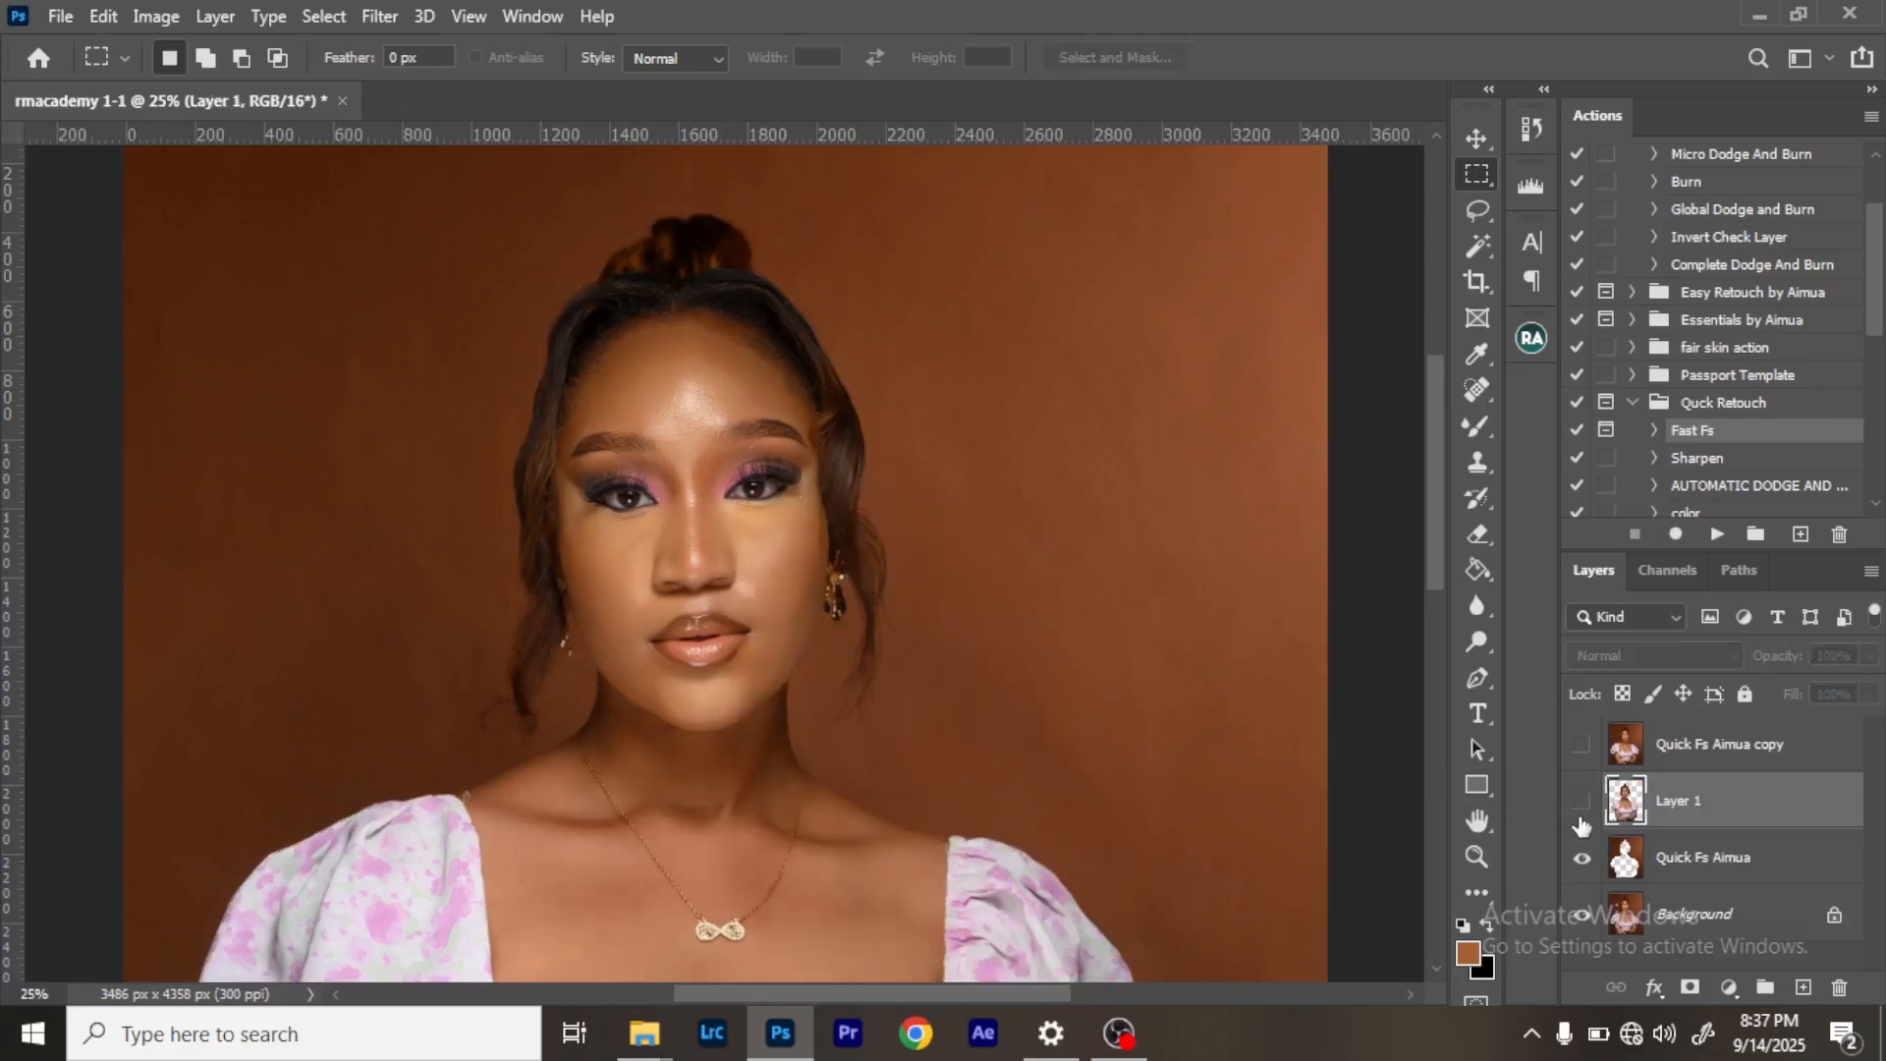
click(1583, 914)
click(1658, 867)
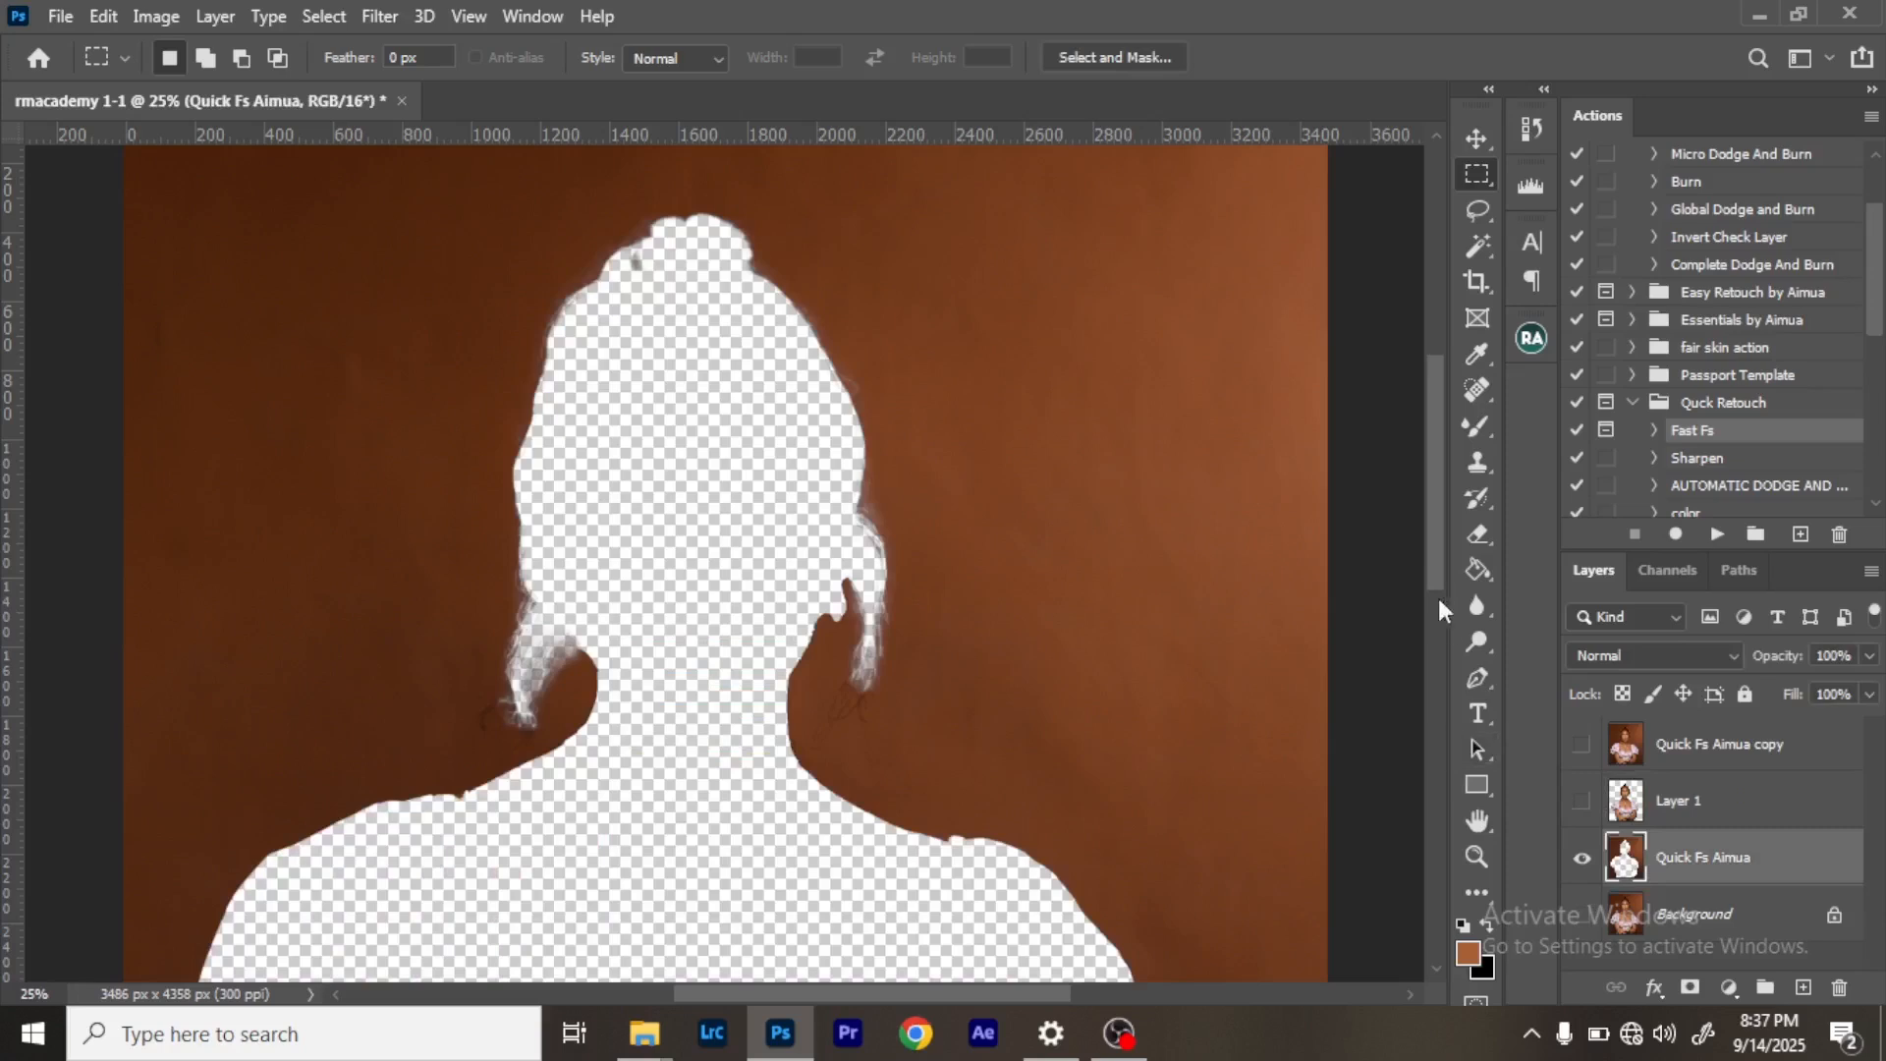
key(ctrl+minus)
key(ctrl+minus)
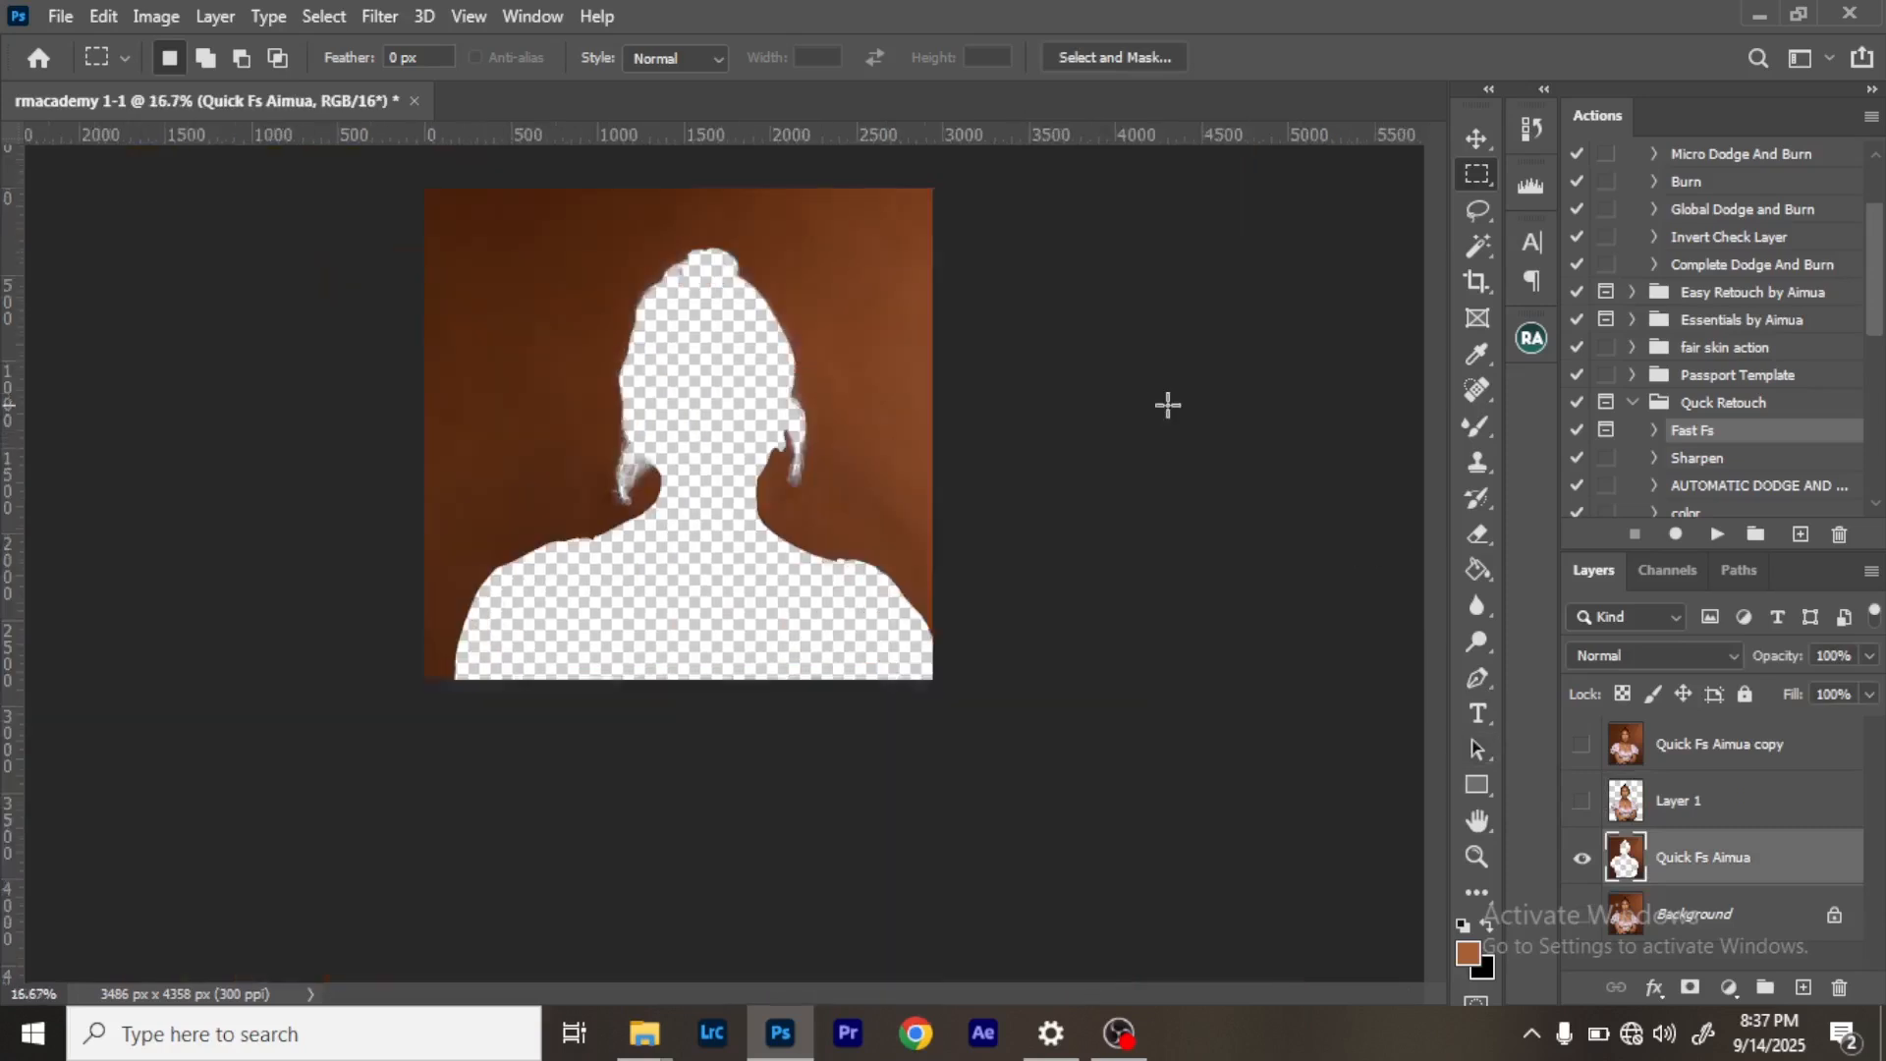
Apply a Gaussian Blur with a radius of 52.4 pixels to the backdrop on the Quick Fs Aimua layer.
click(391, 18)
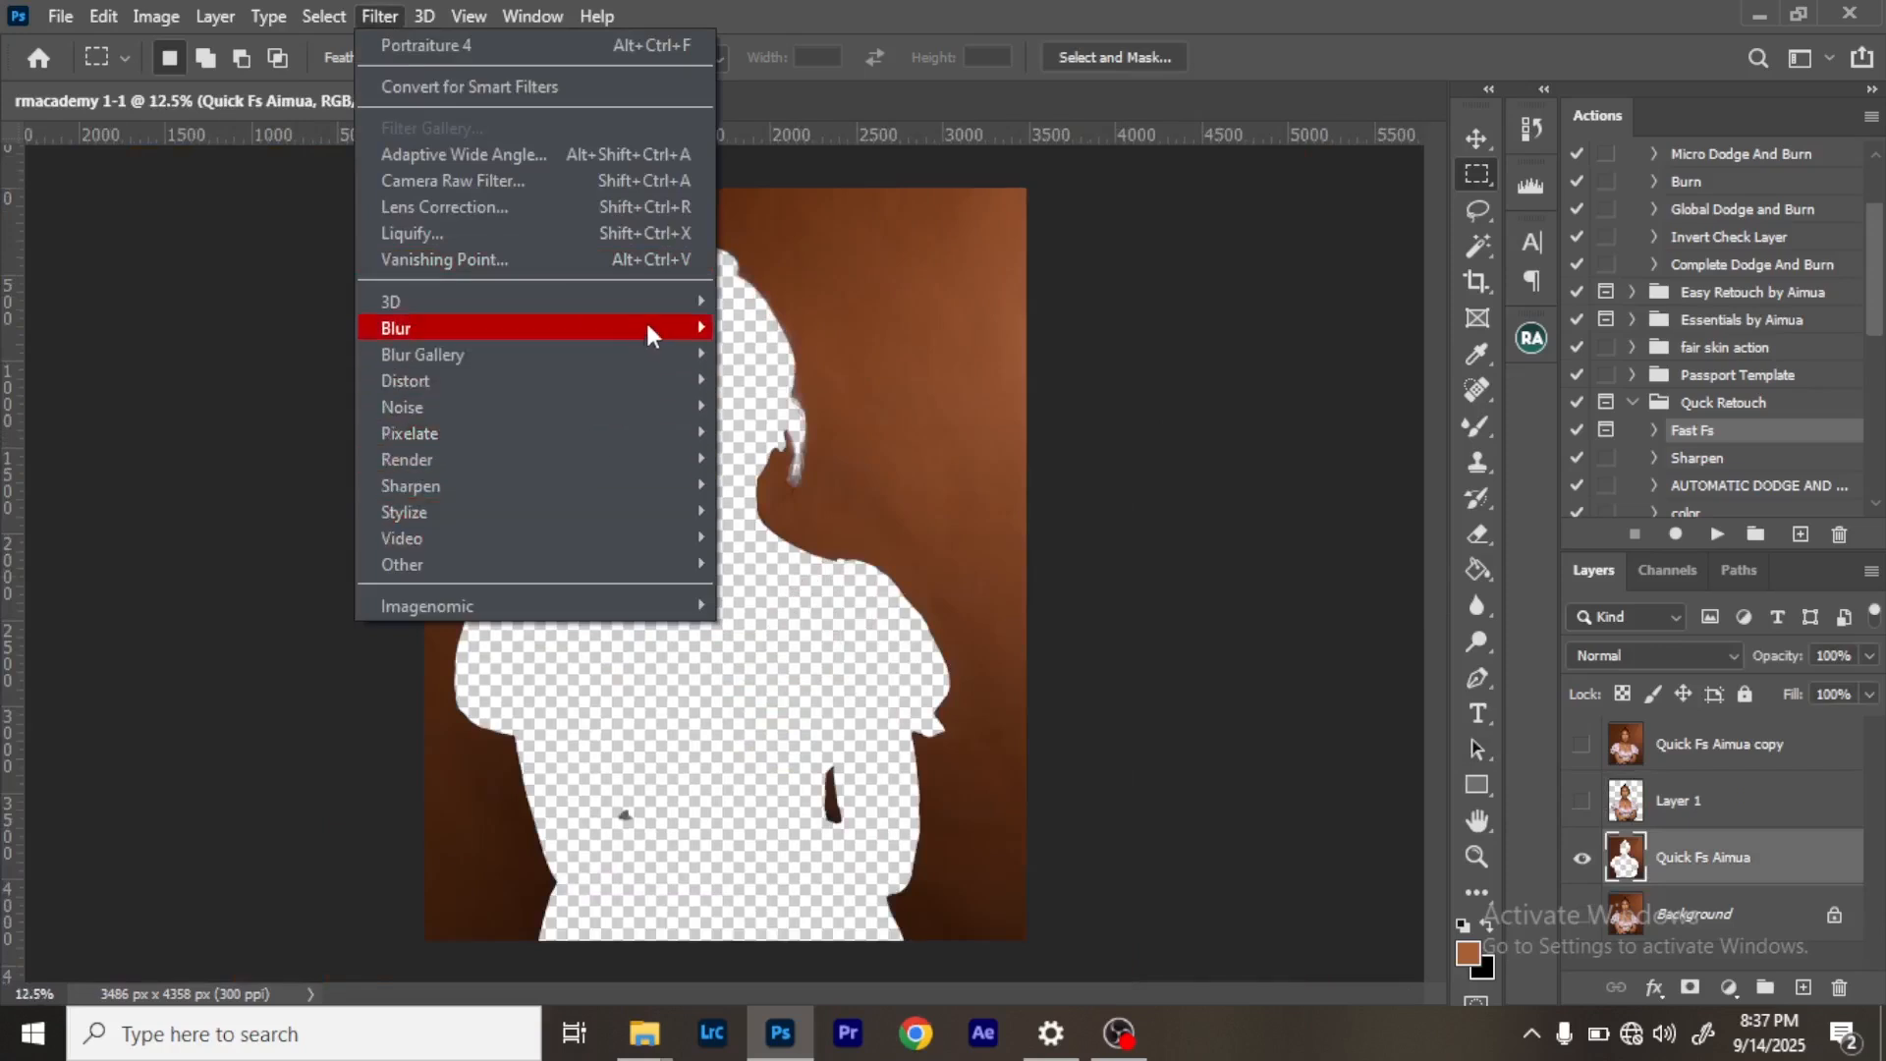
mouse_move(652, 324)
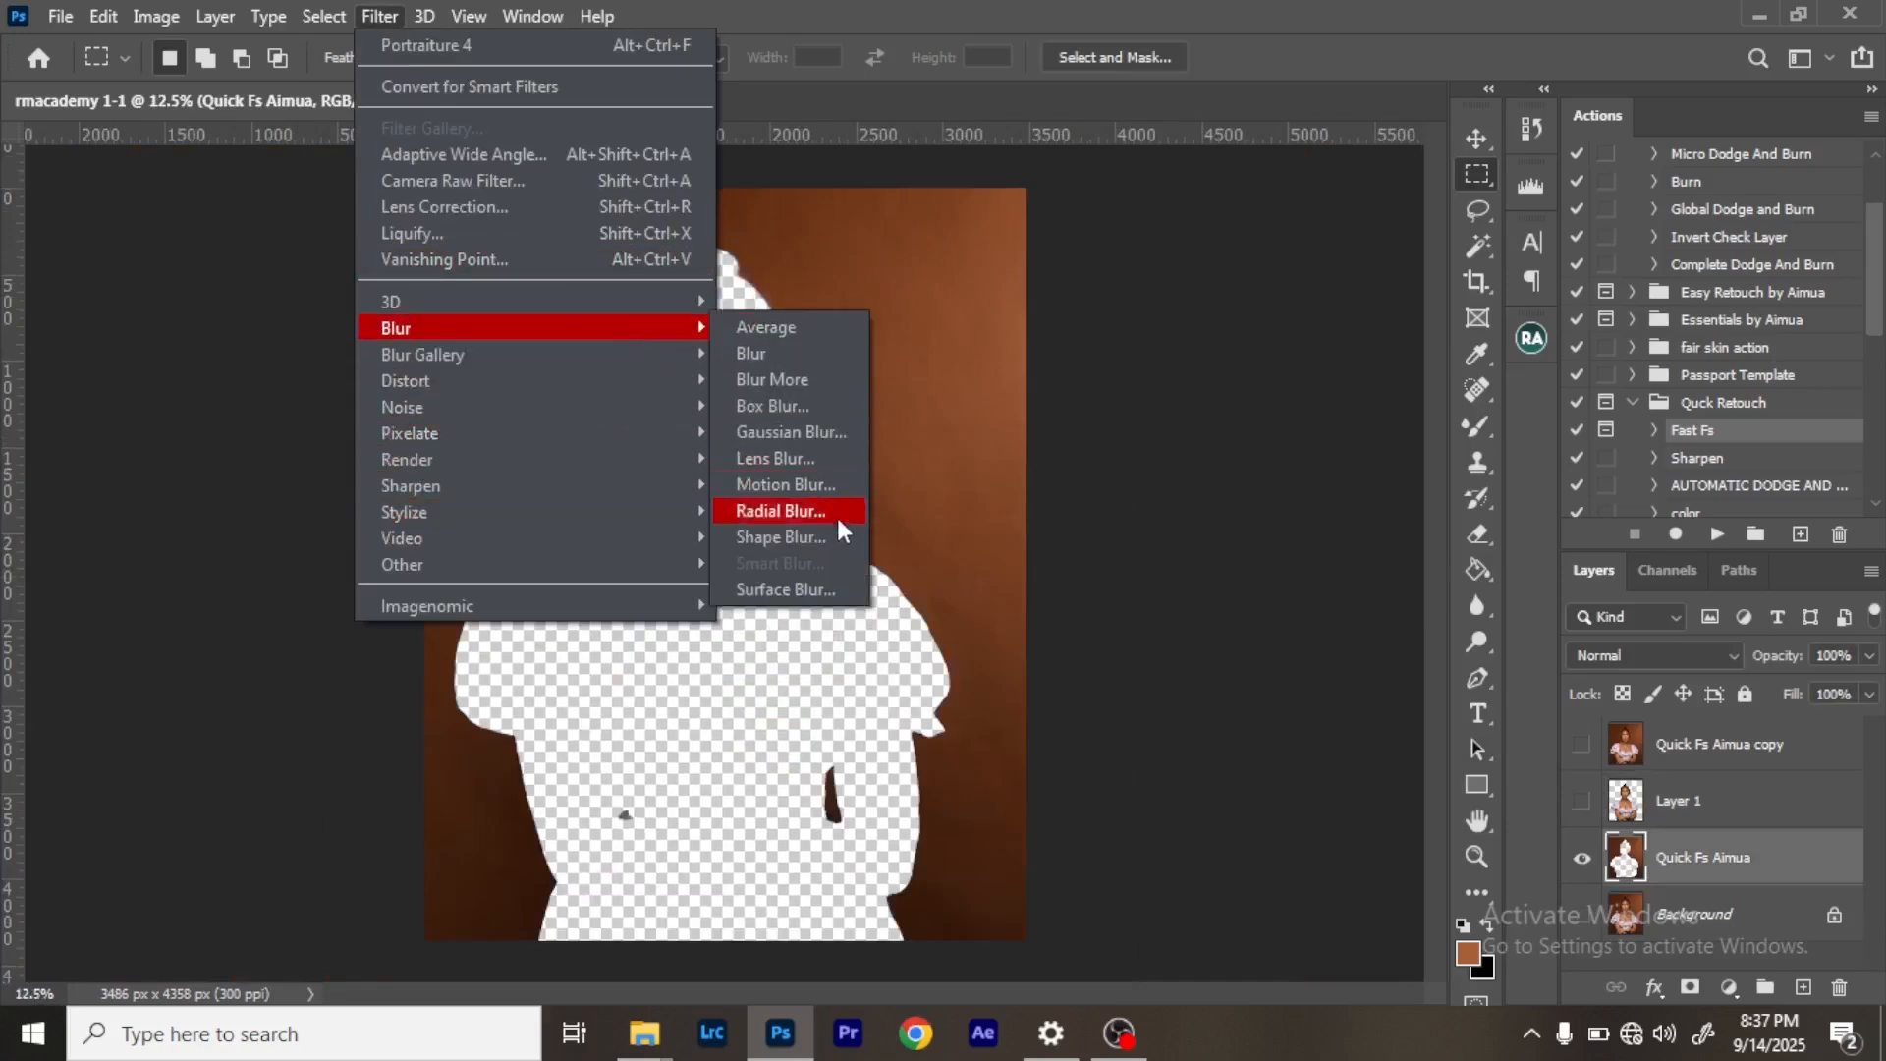
click(843, 432)
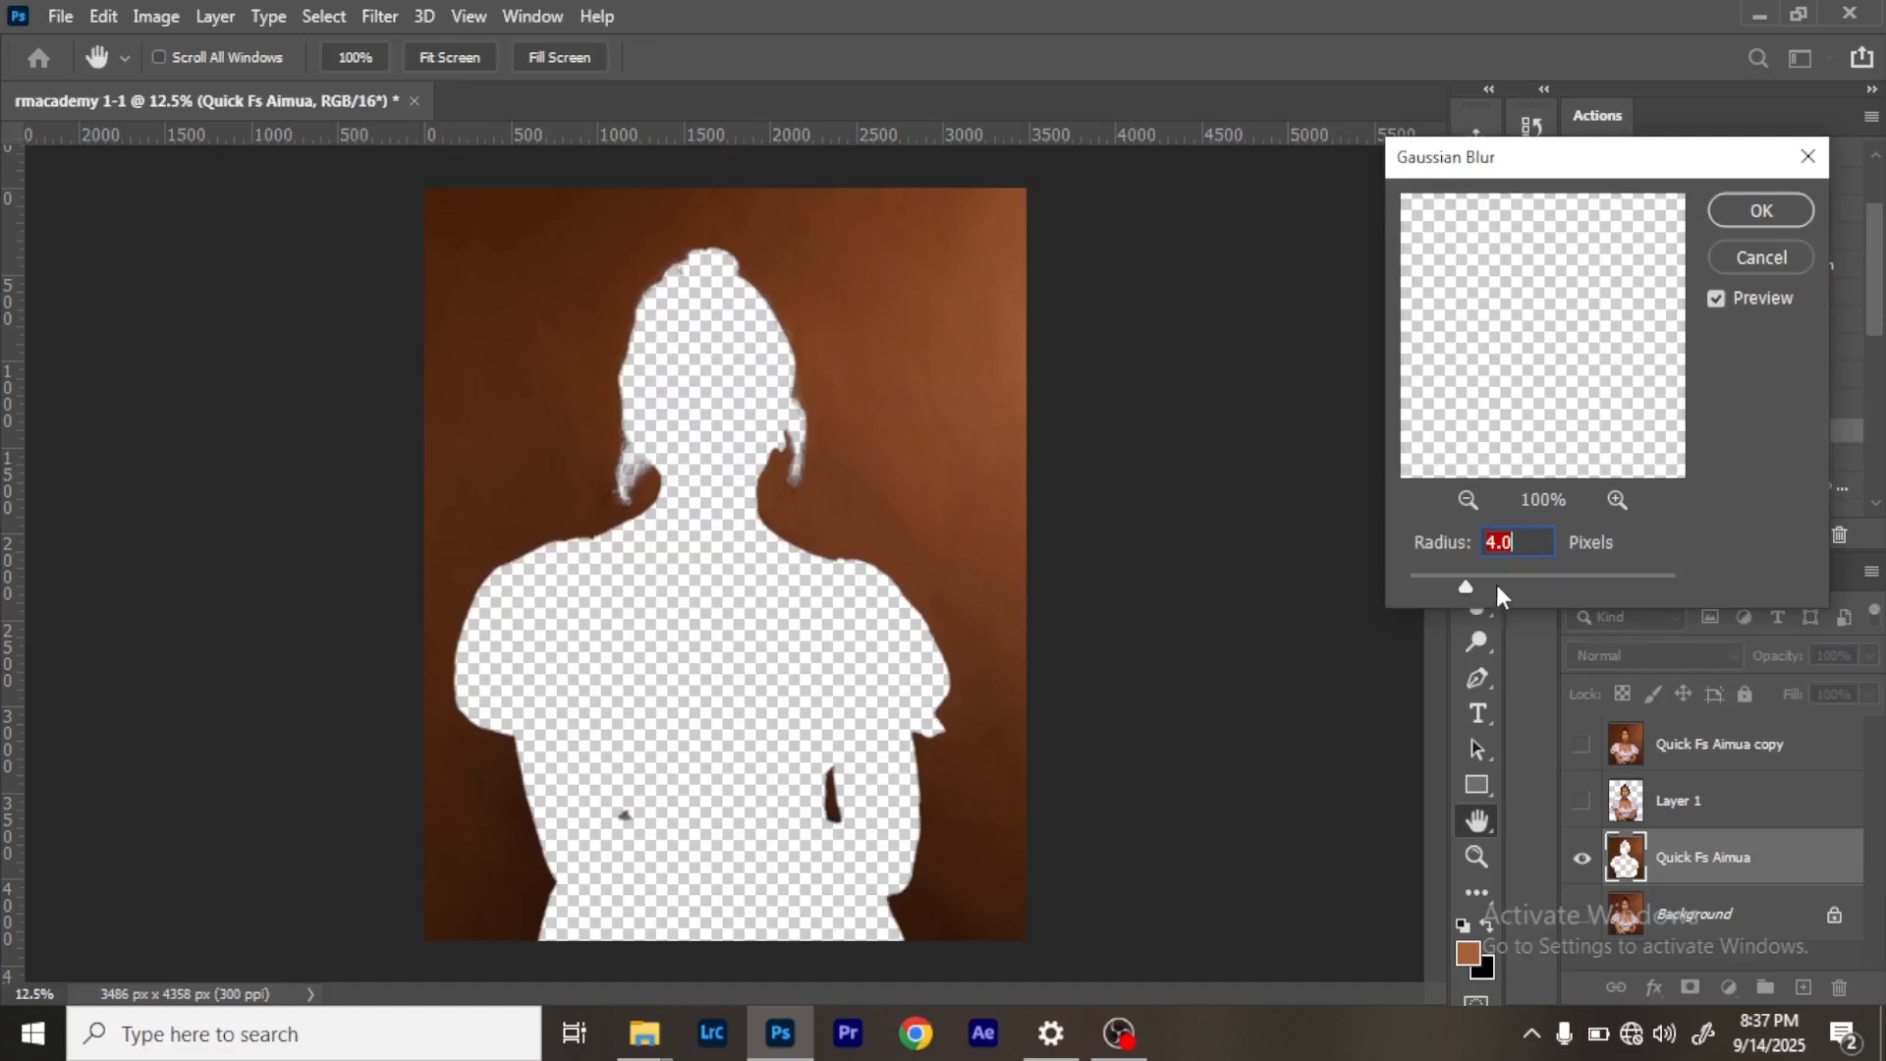
drag(1514, 583, 1531, 592)
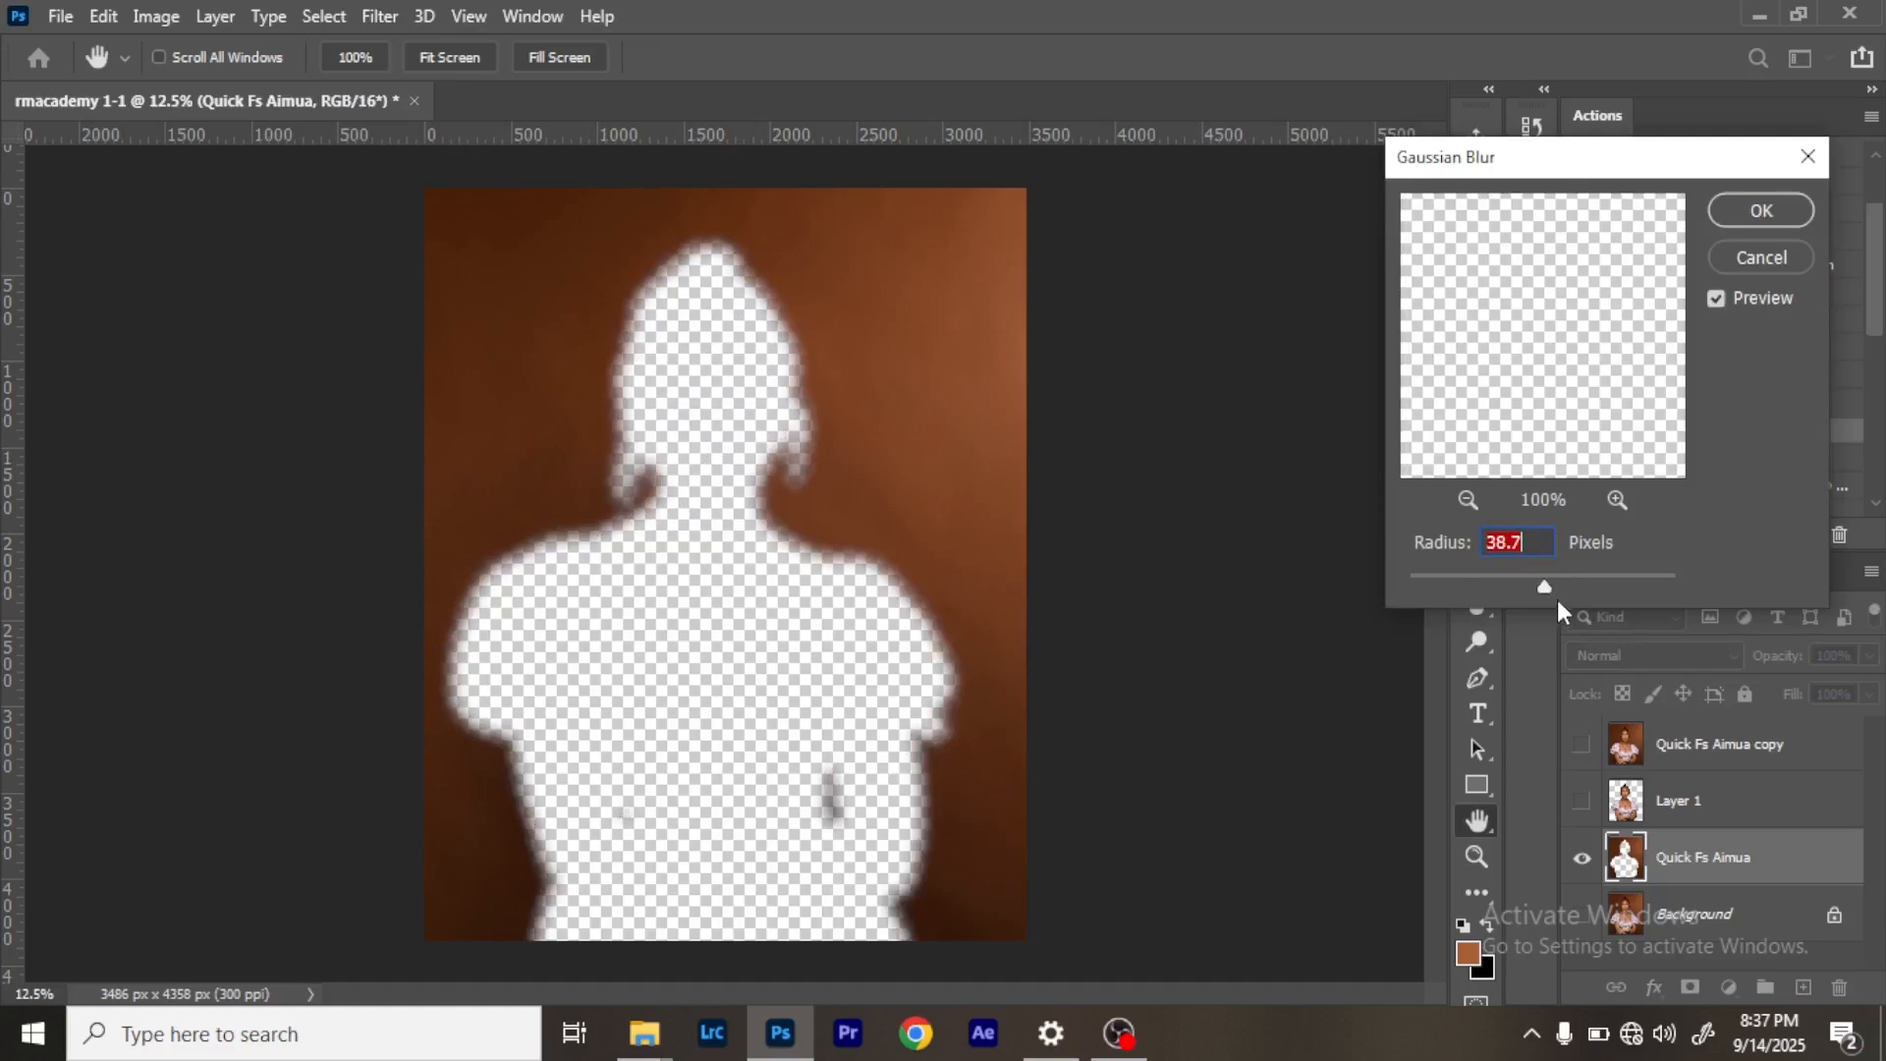
click(1559, 583)
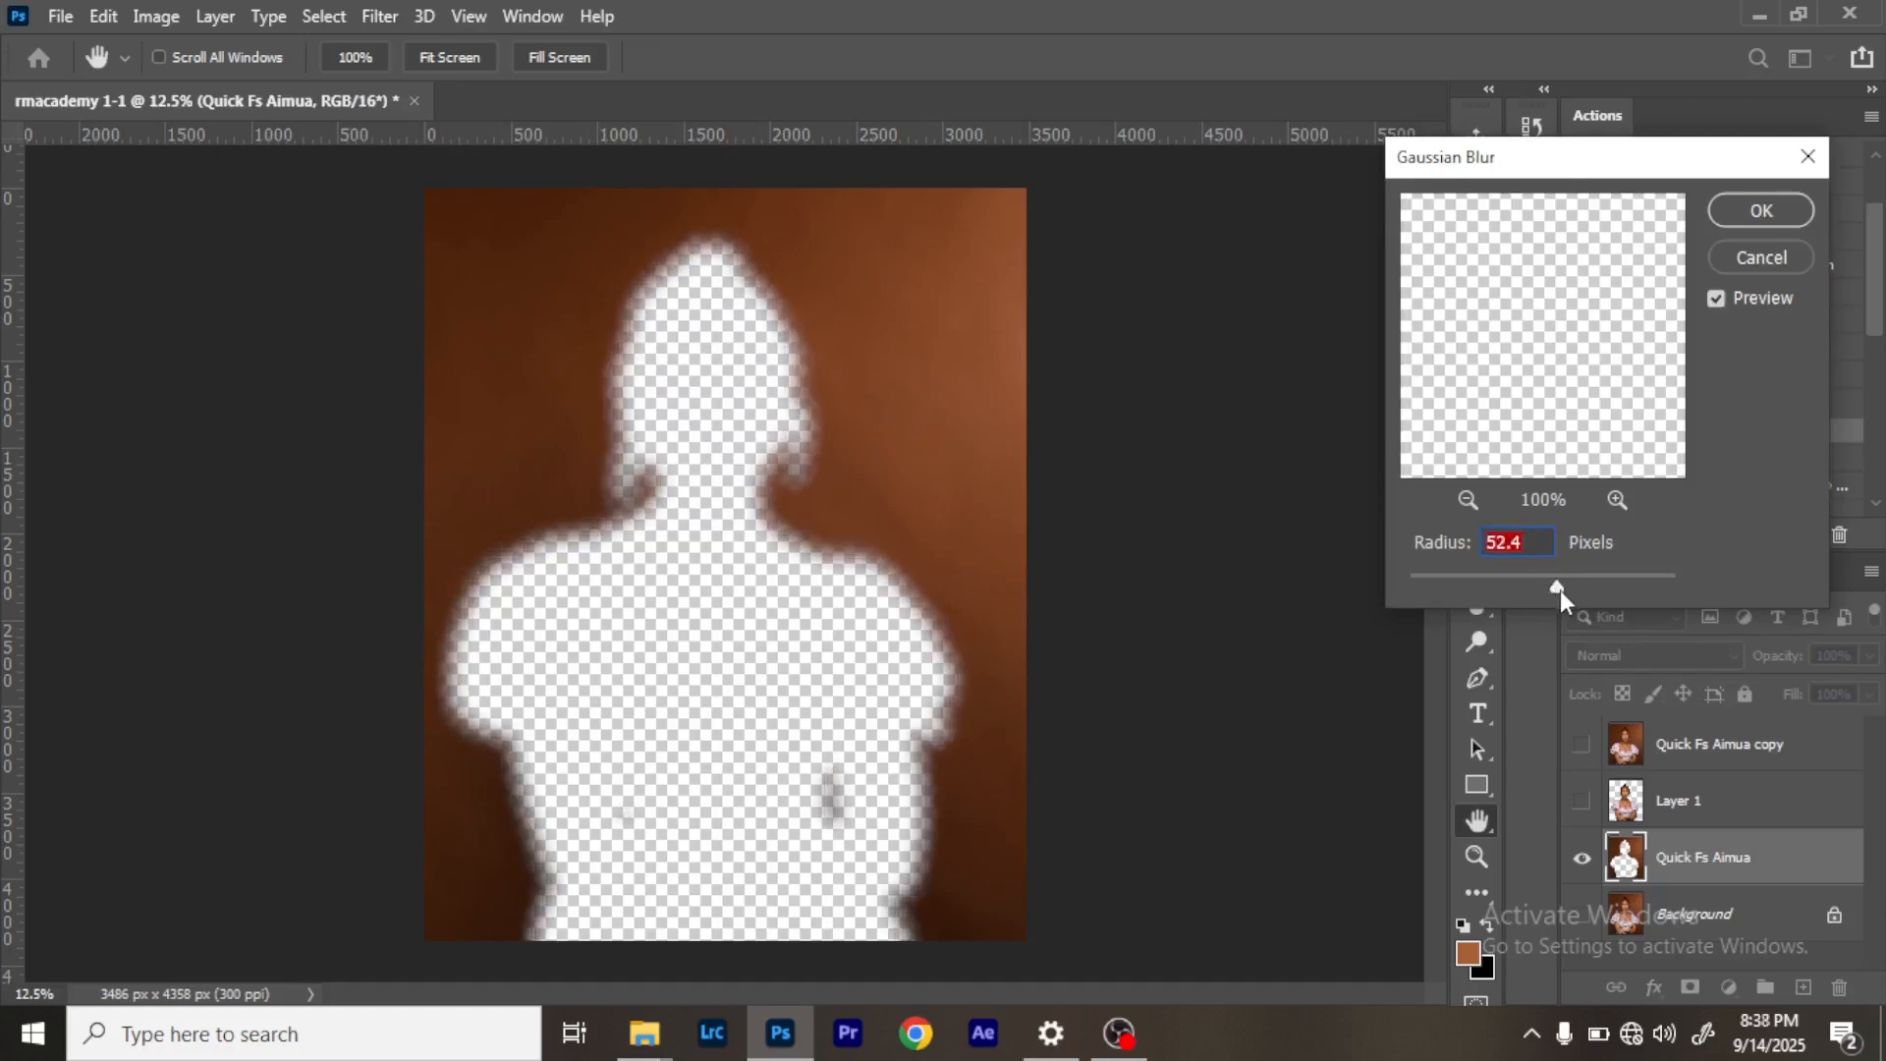
click(1759, 212)
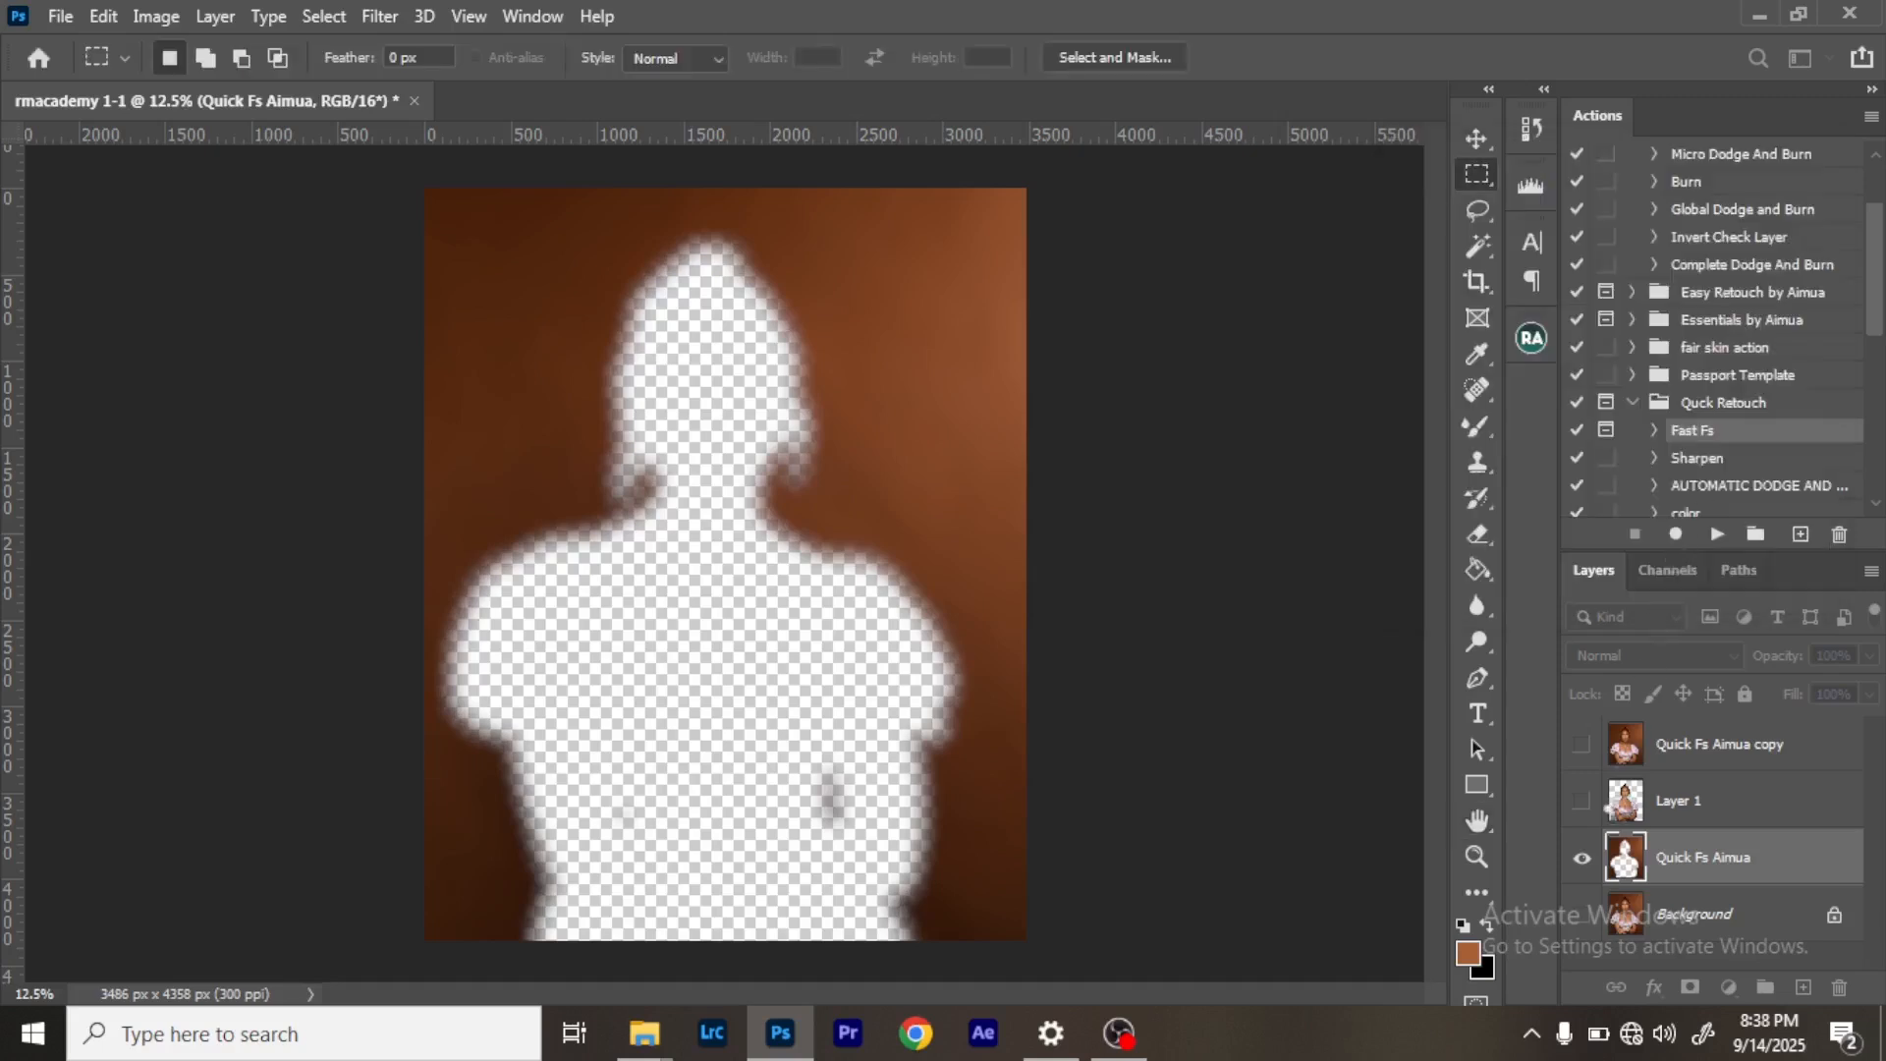
Show Layer 1 and the Background layer and check the blurred backdrop around the subject's head and shoulders up close.
click(1583, 801)
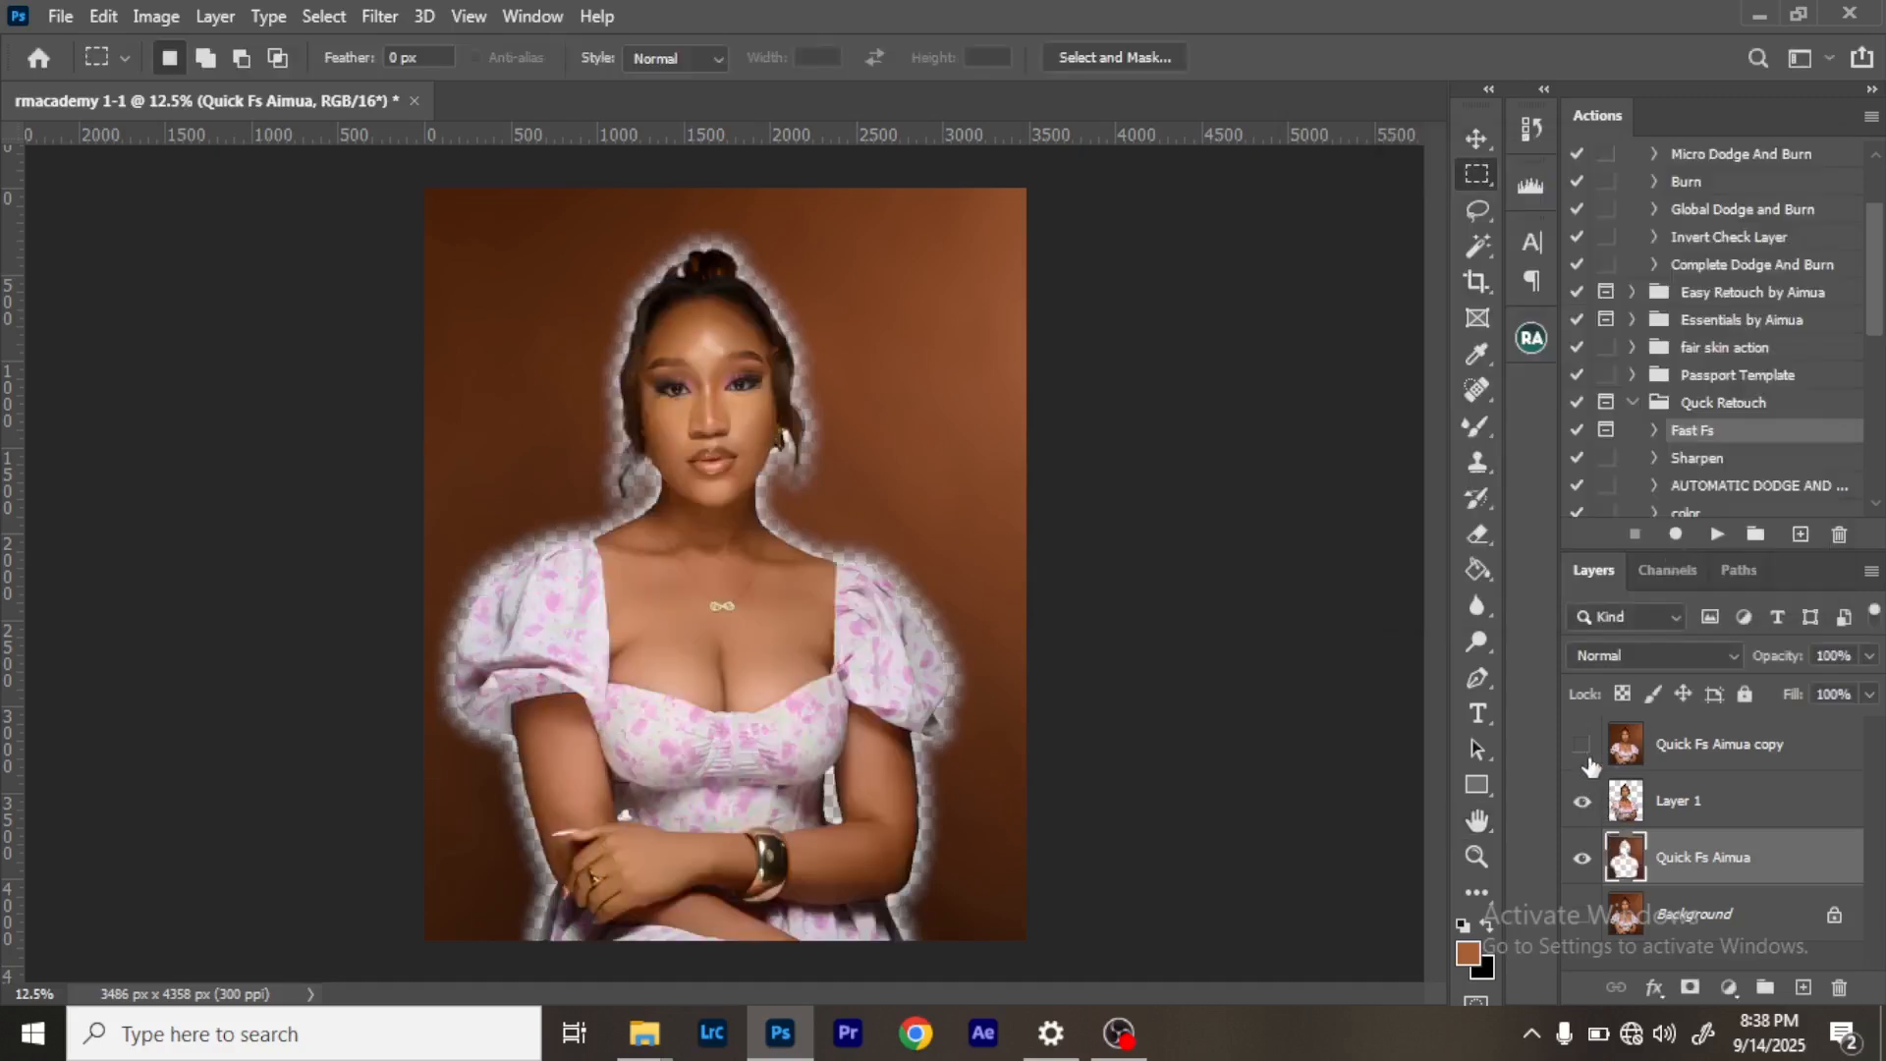
click(1584, 916)
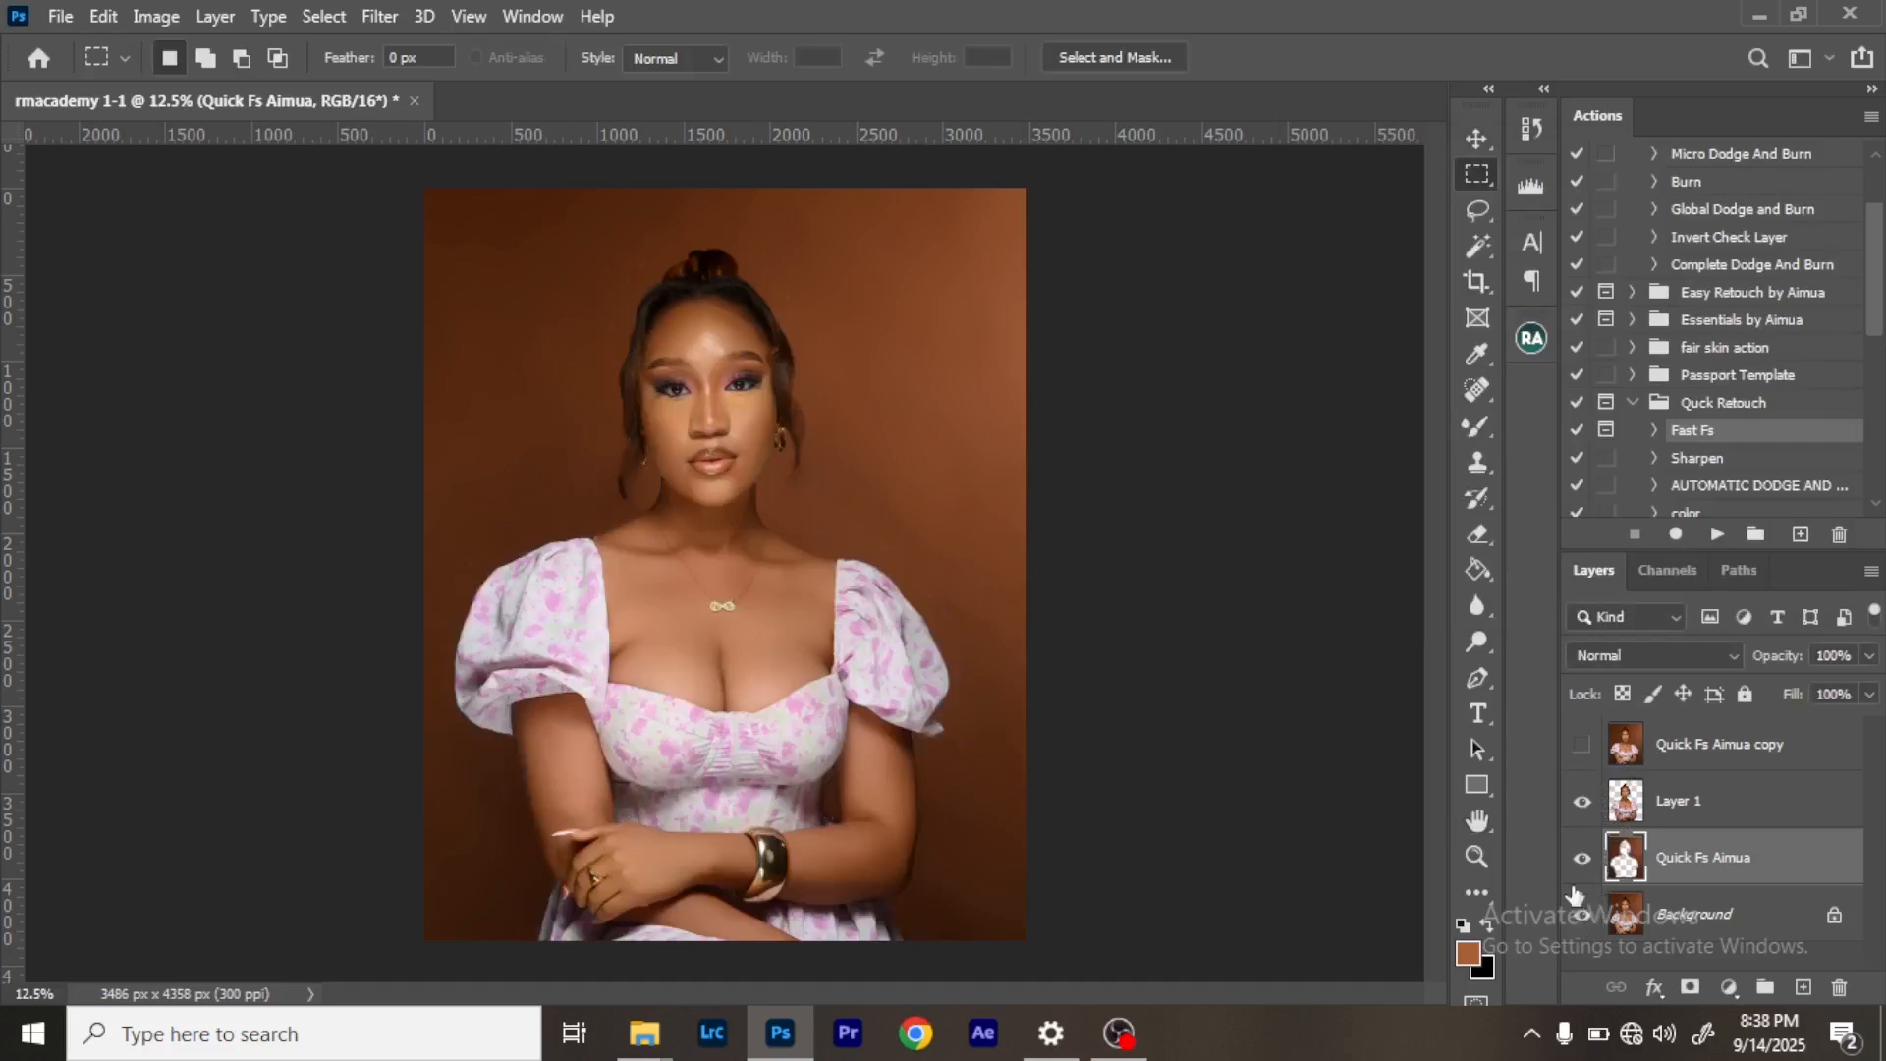
click(1474, 854)
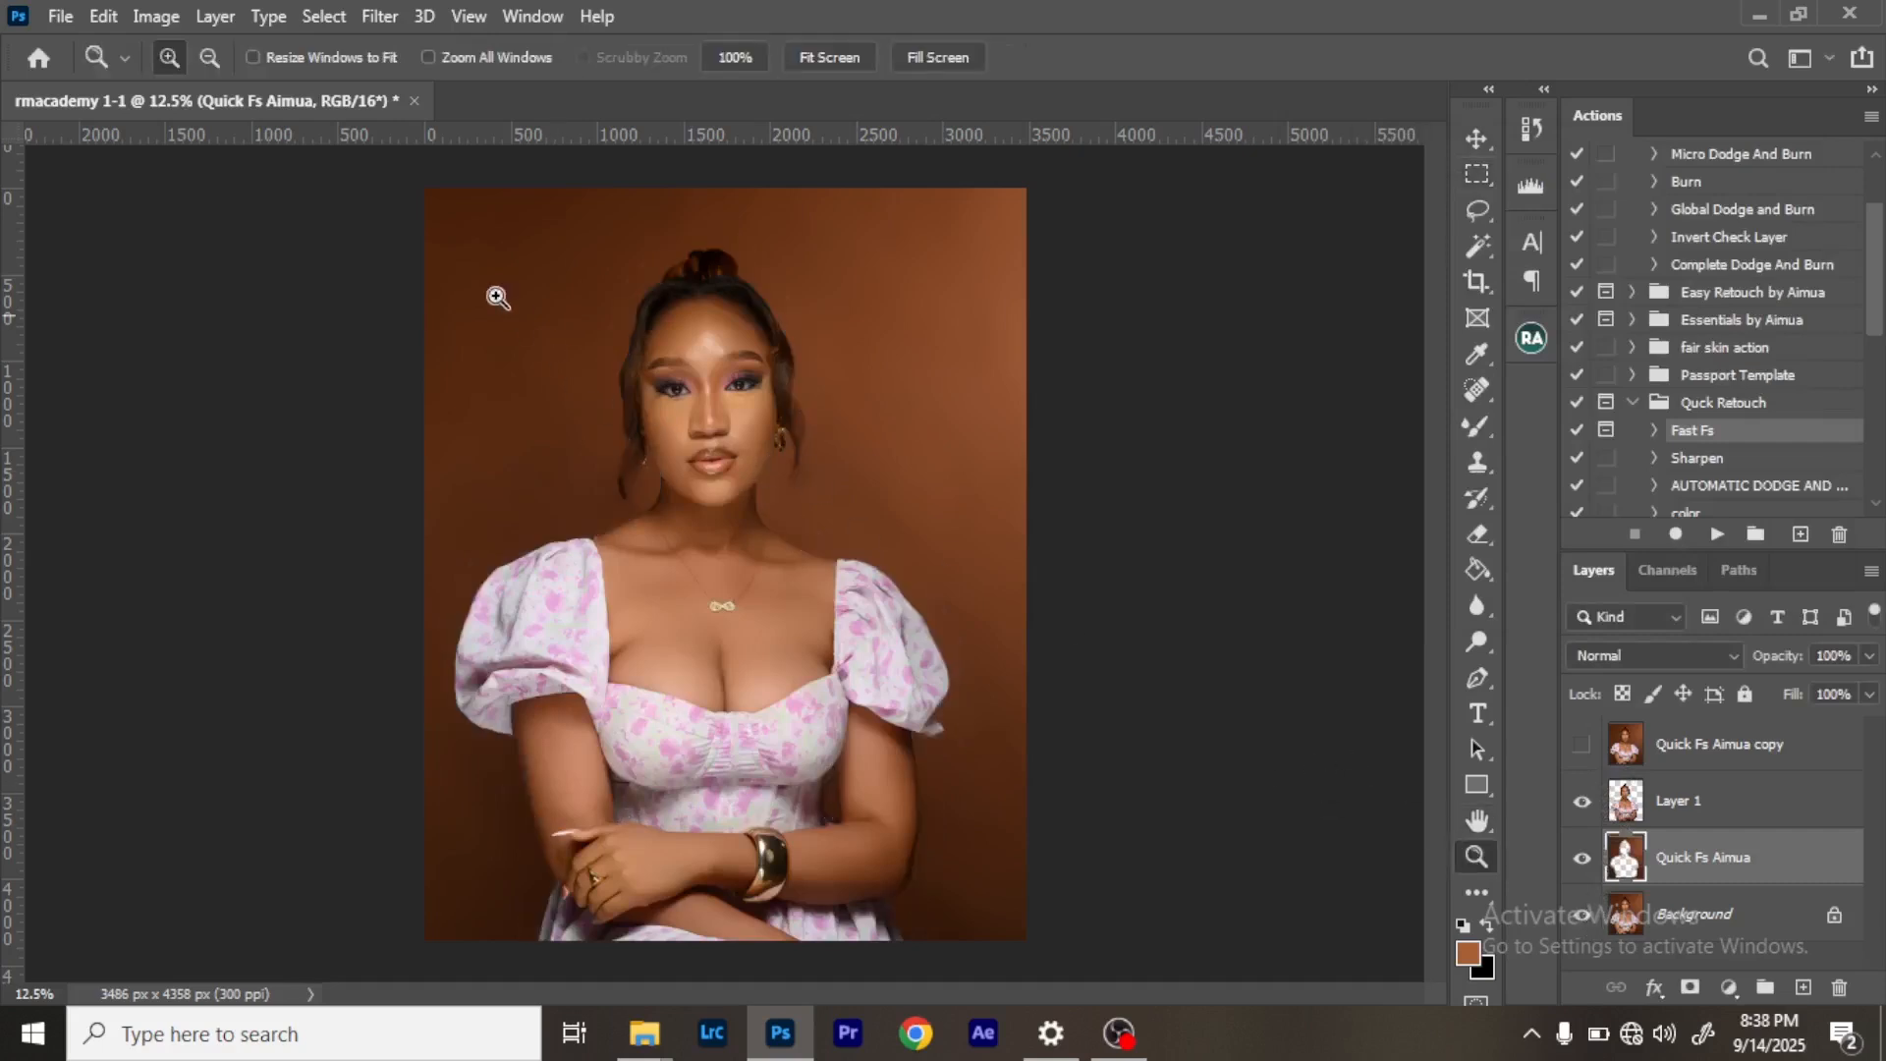
drag(424, 194, 1071, 590)
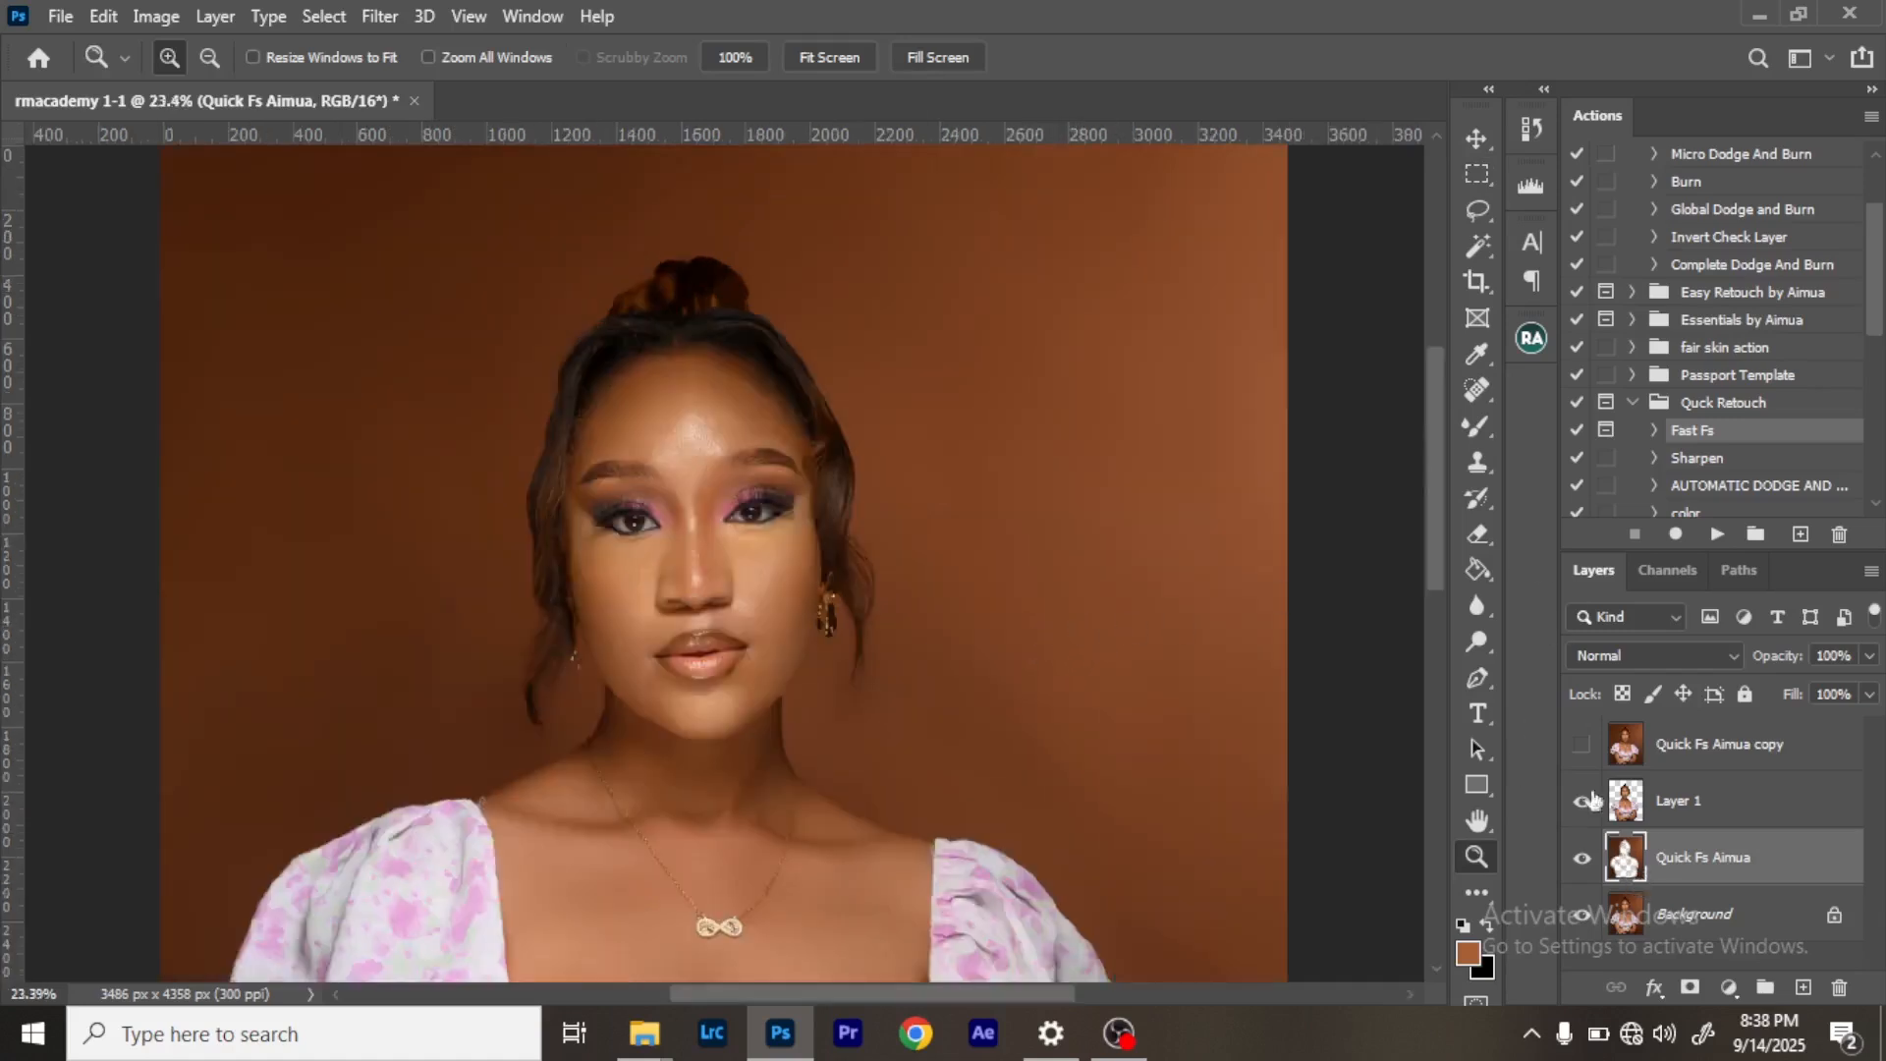
Revert the document history to the state just before the Gaussian Blur.
click(1533, 132)
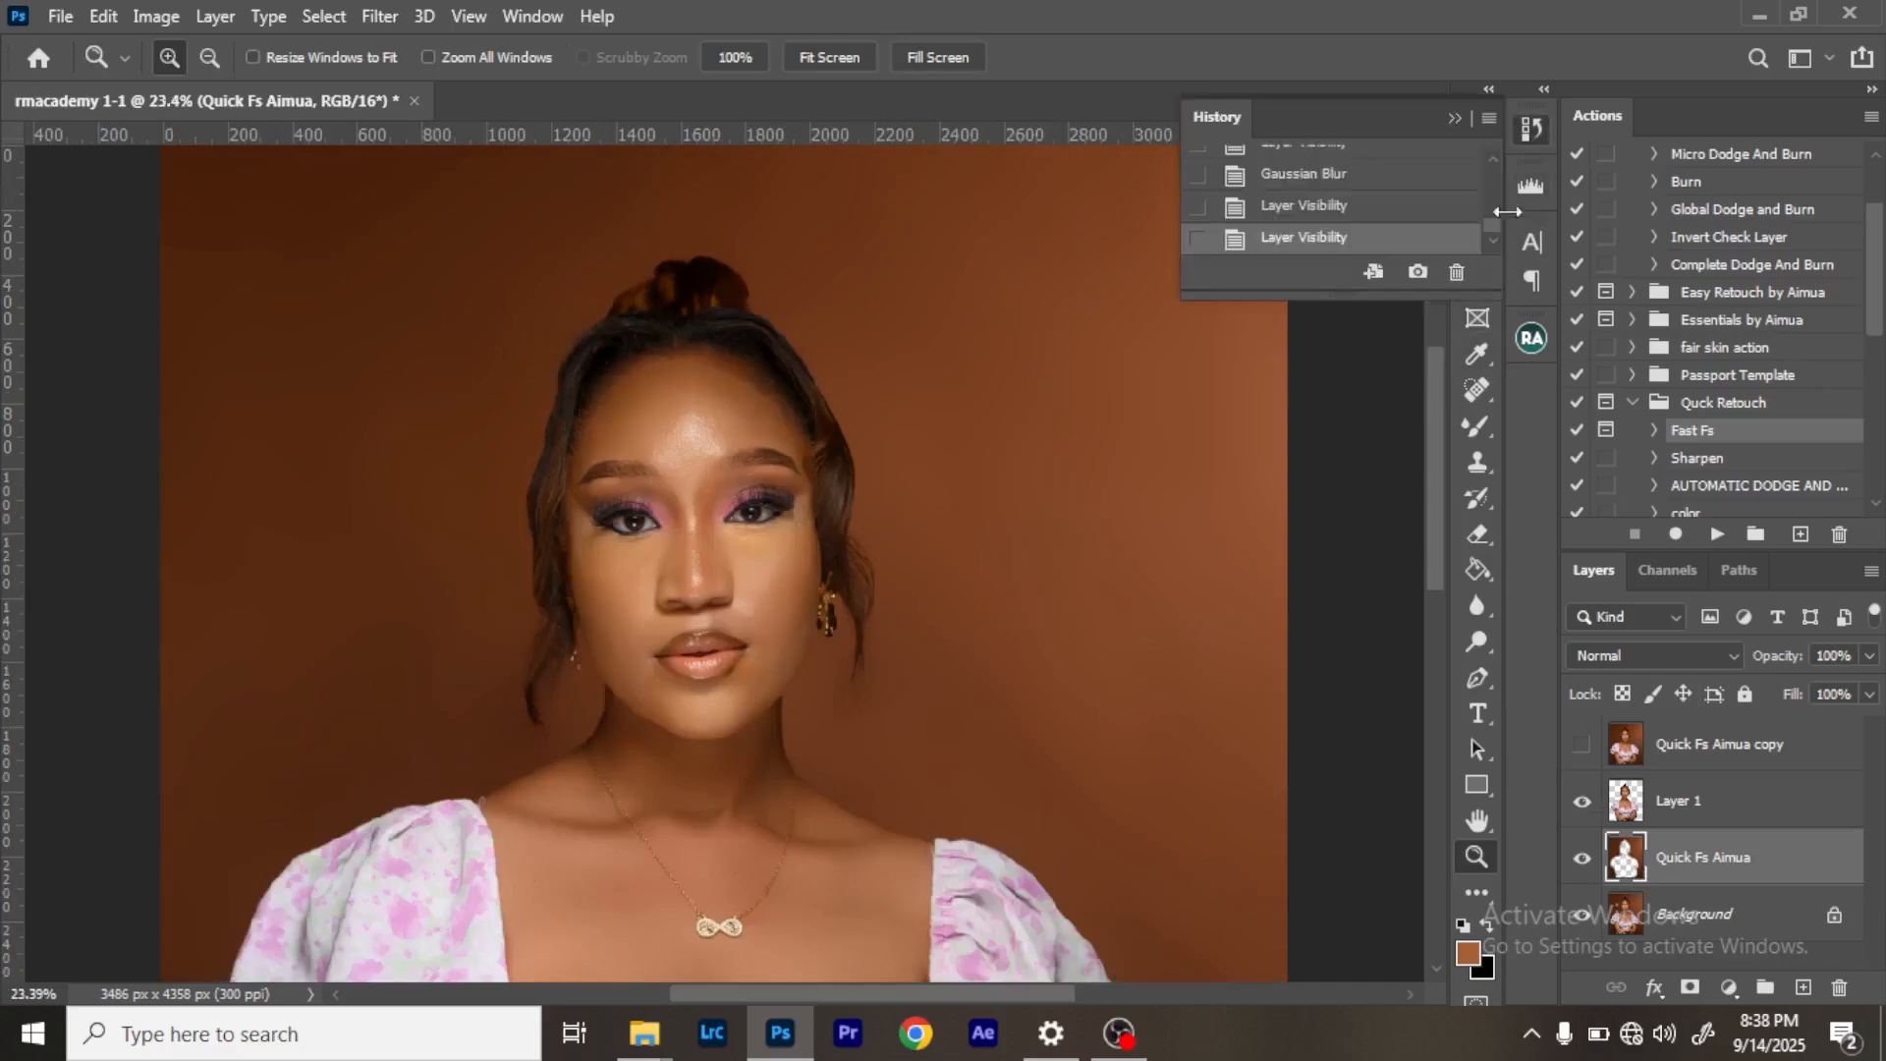
click(1415, 155)
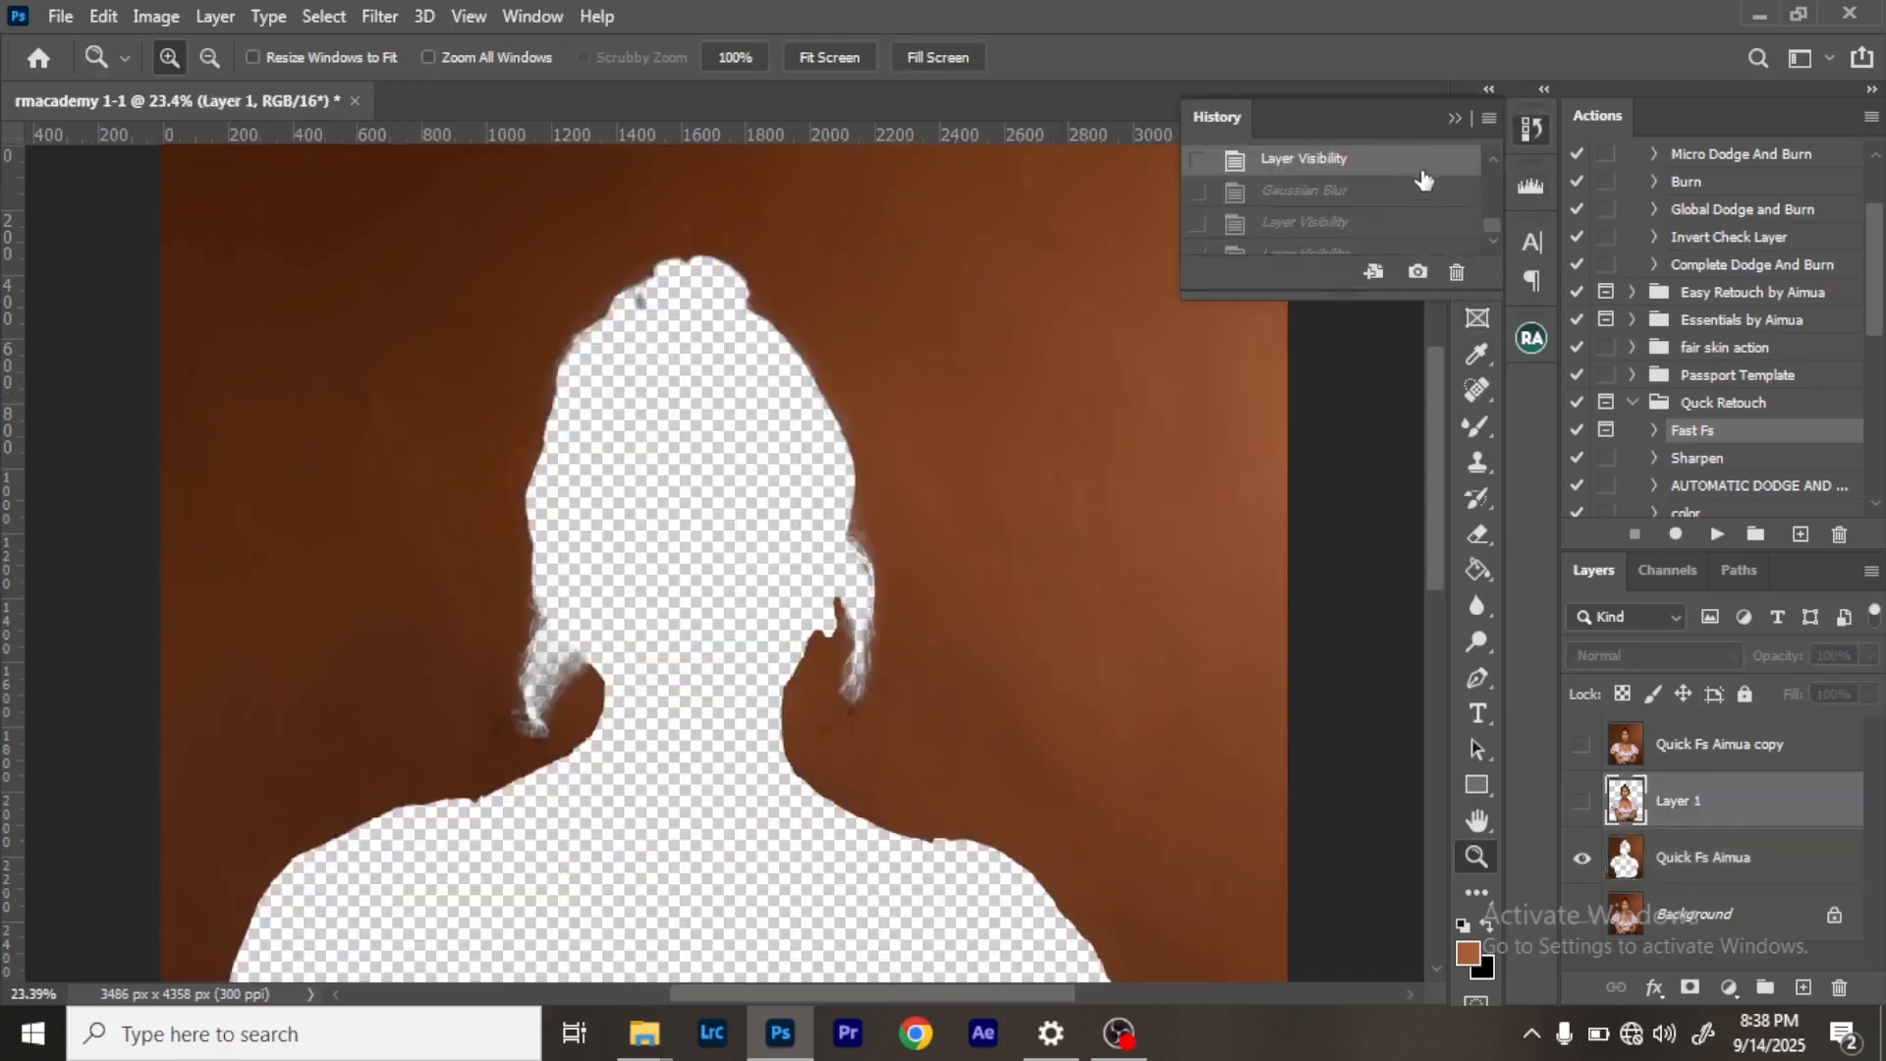
click(1455, 120)
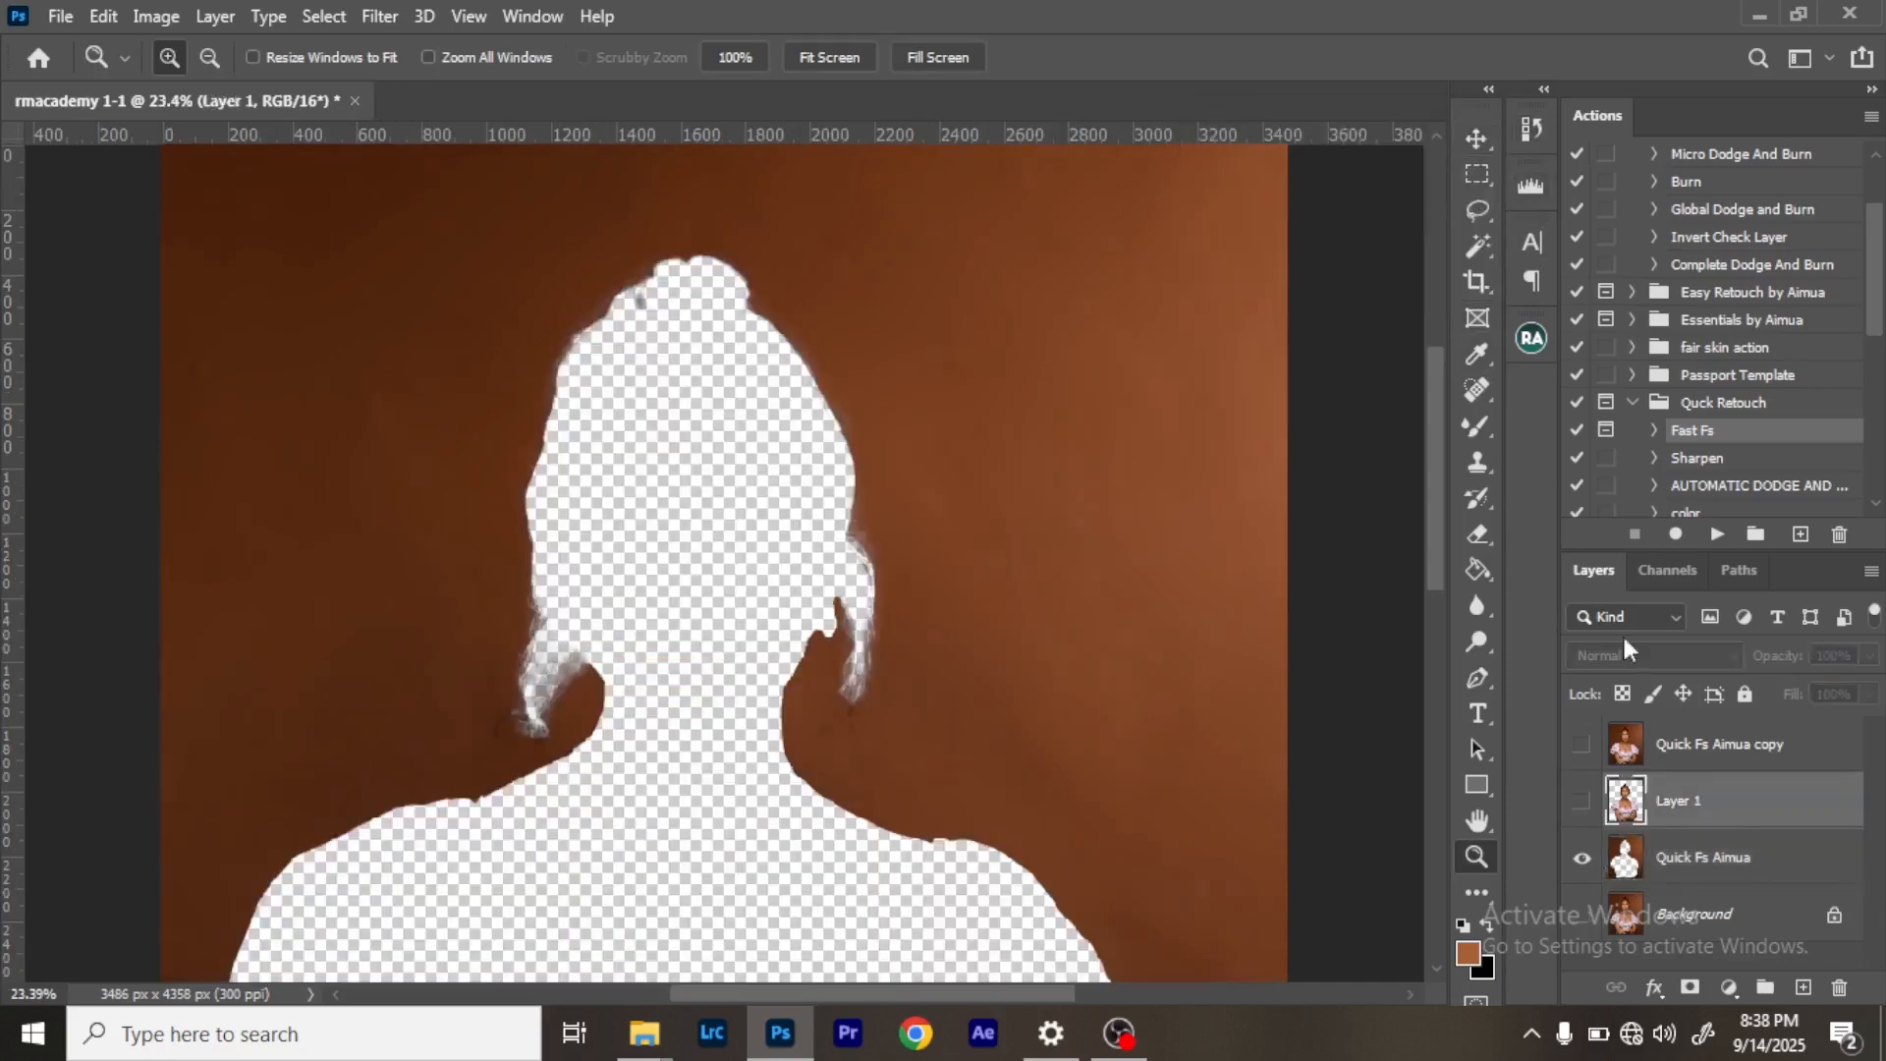
Smooth the backdrop around the cut-out on the Quick Fs Aimua layer with the Mixer Brush at sizes between 700 and 900.
click(1675, 853)
key(ctrl+minus)
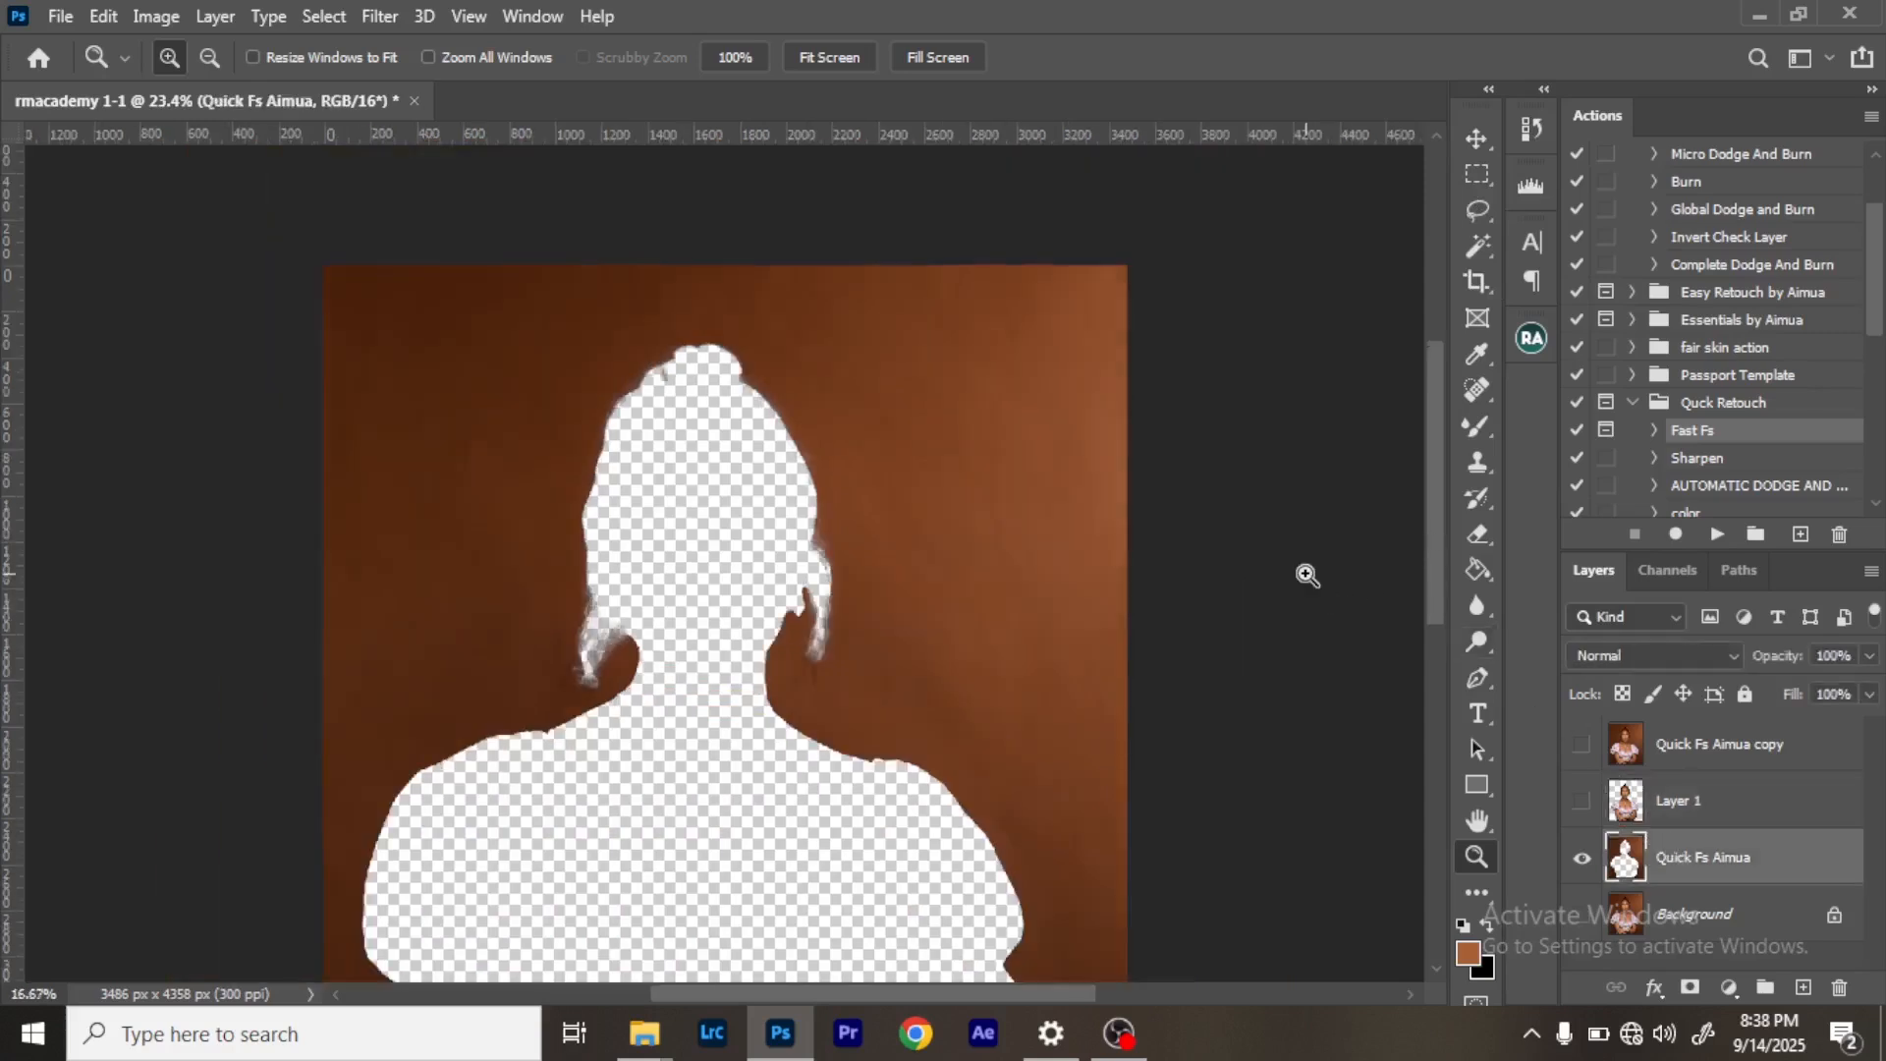
click(1475, 428)
key(bracketright)
key(bracketright)
key(bracketright)
key(bracketright)
key(bracketright)
key(bracketright)
key(bracketright)
key(bracketright)
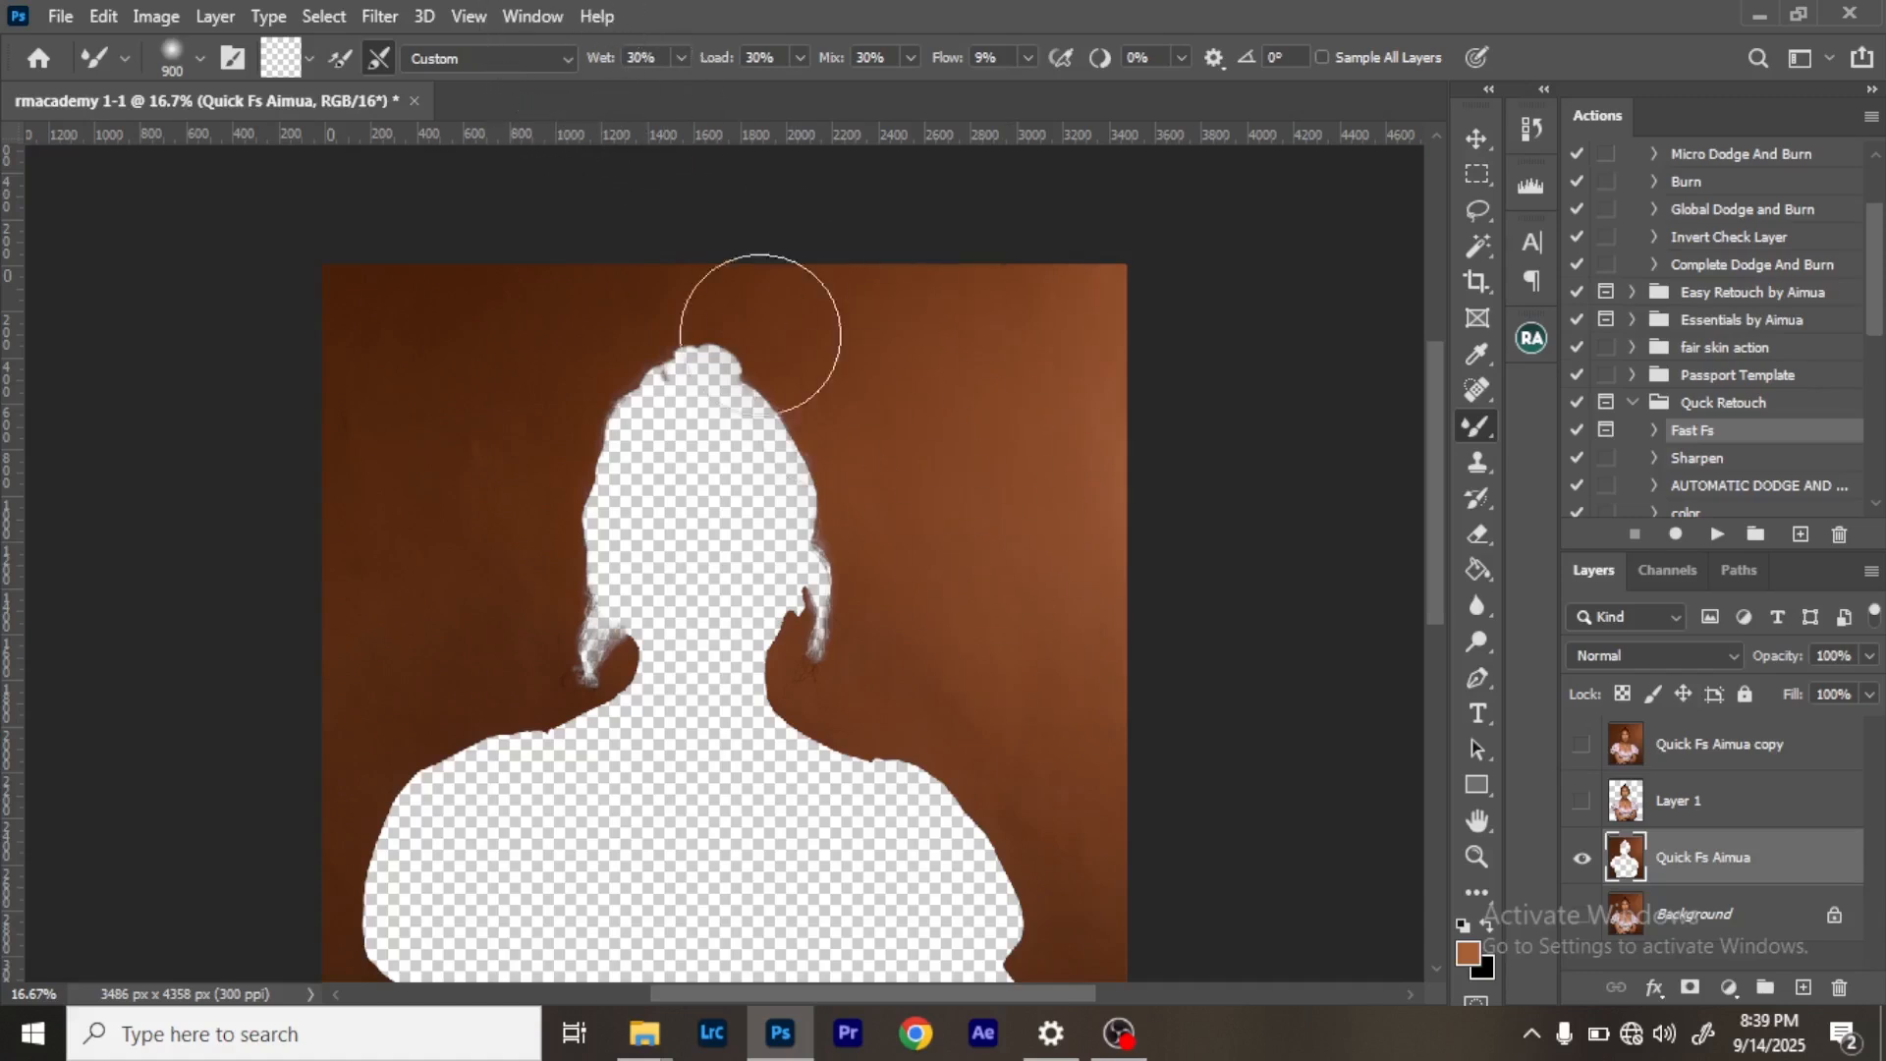
key(bracketleft)
key(bracketleft)
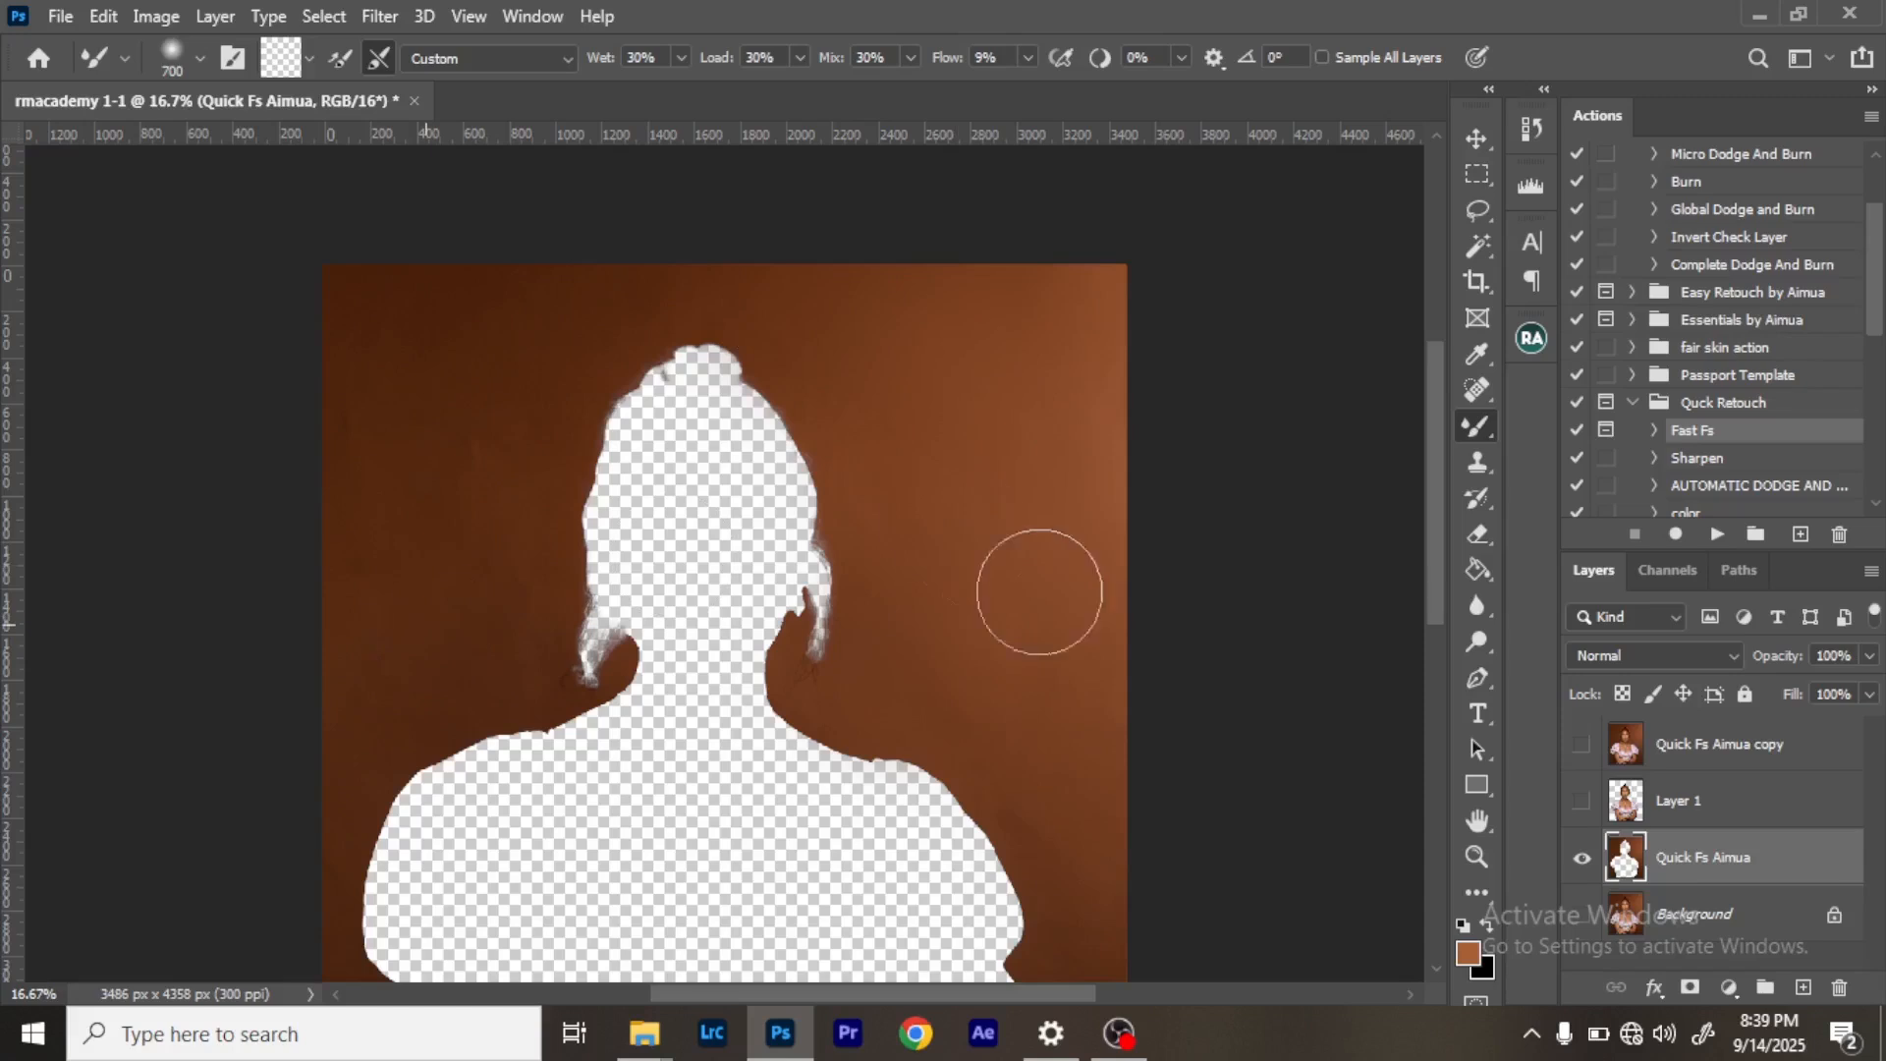
key(bracketright)
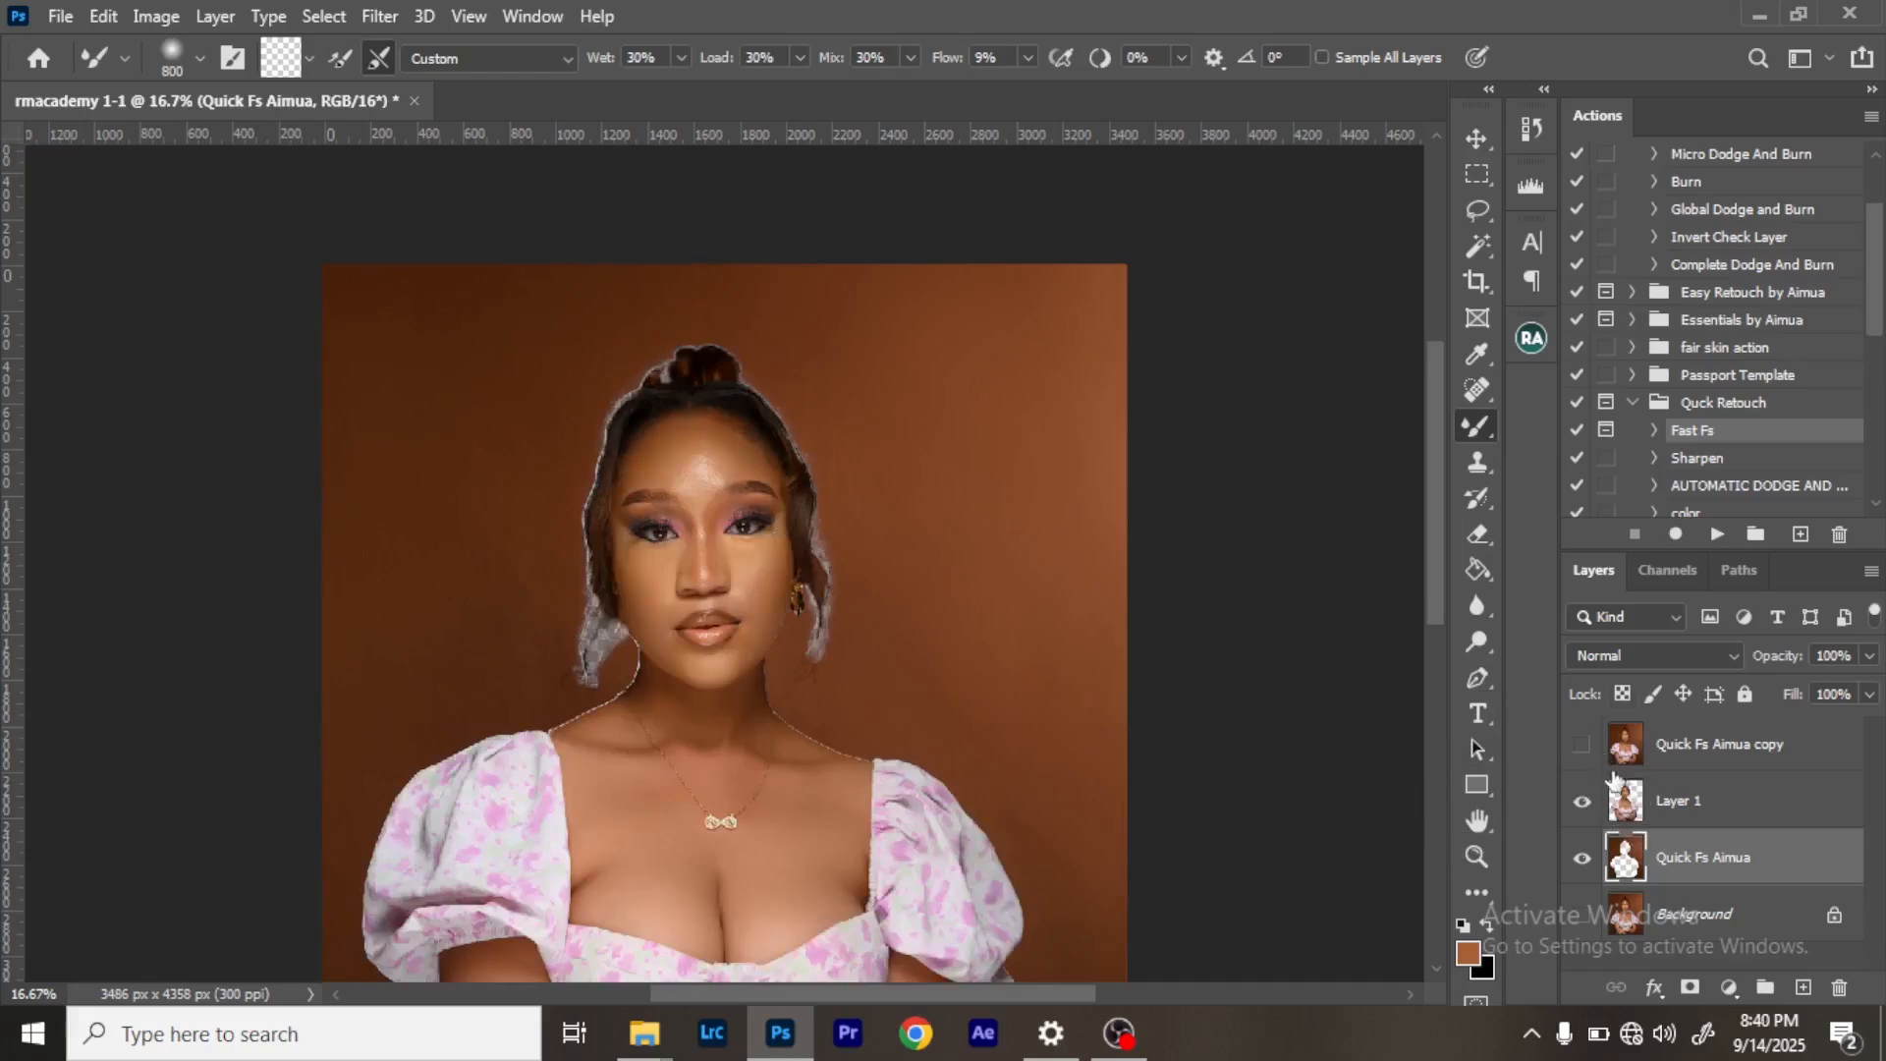
Show the Background layer and delete the Quick Fs Aimua copy layer.
click(1583, 746)
click(1695, 928)
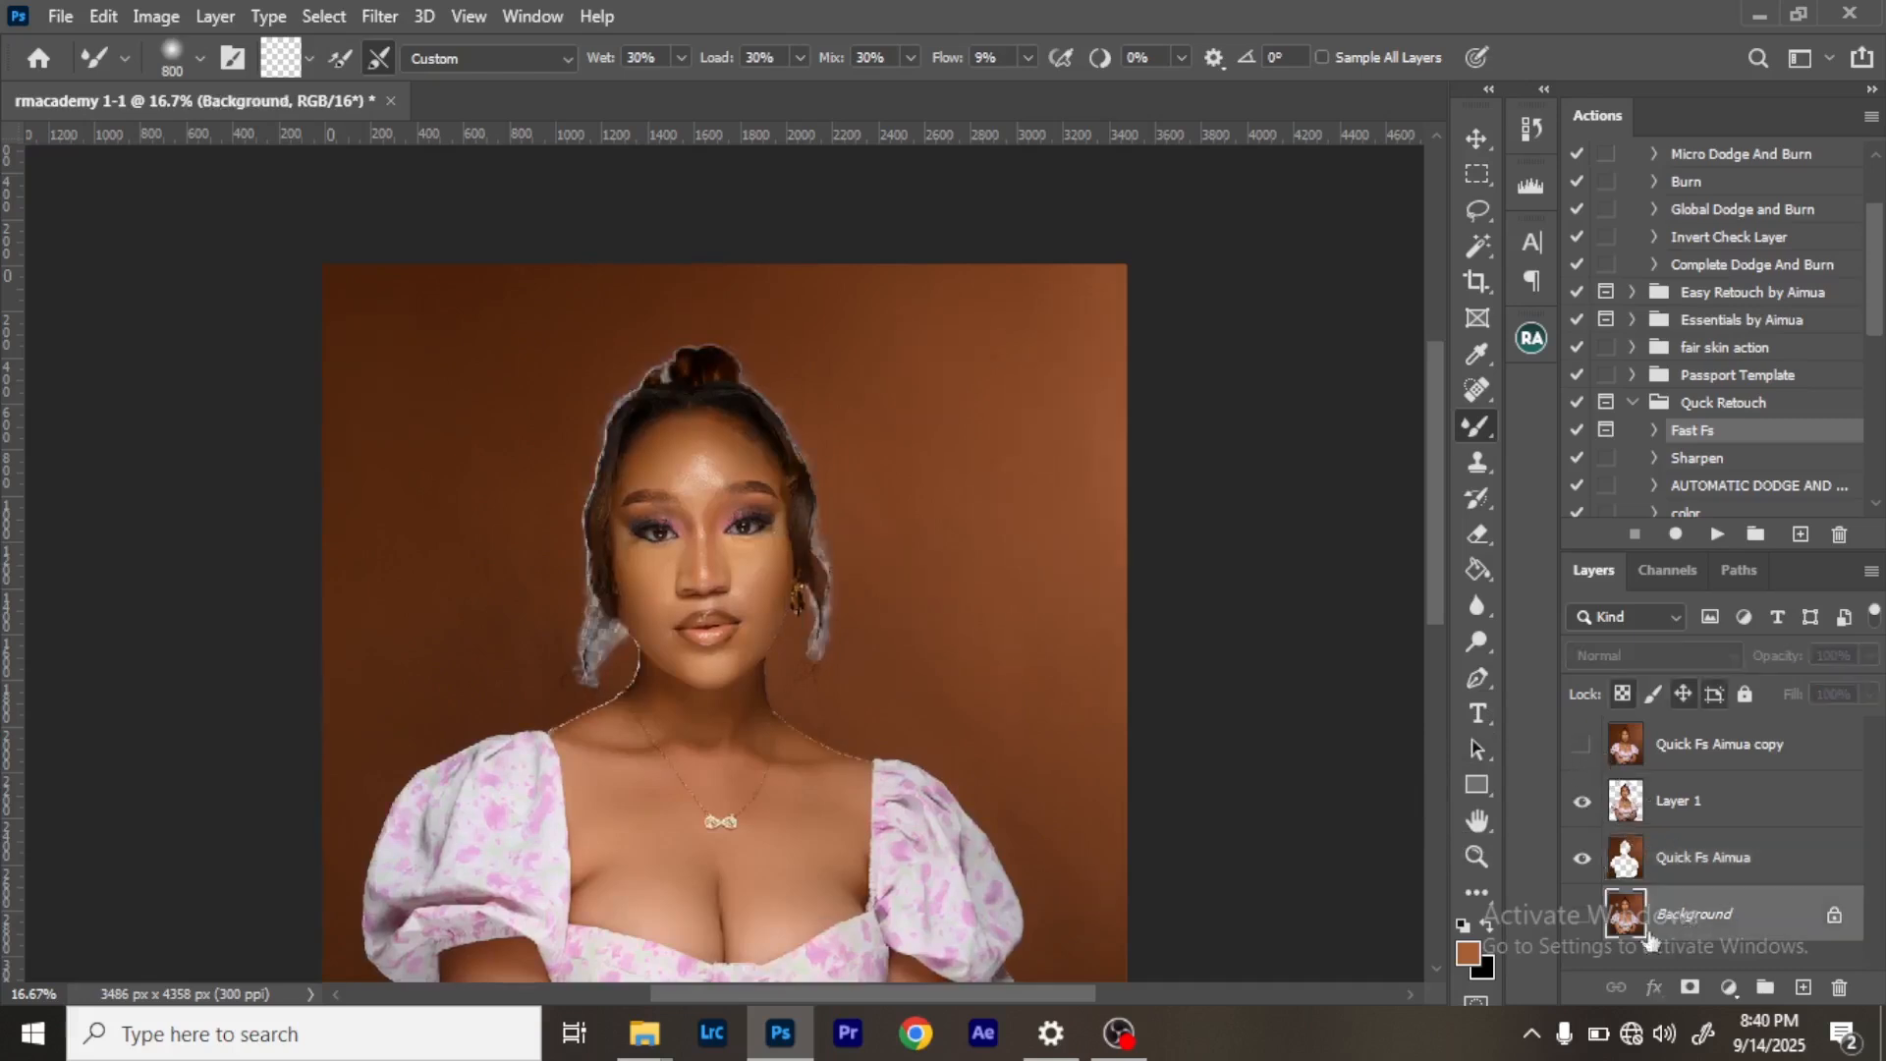
click(1580, 916)
drag(1699, 751, 1840, 987)
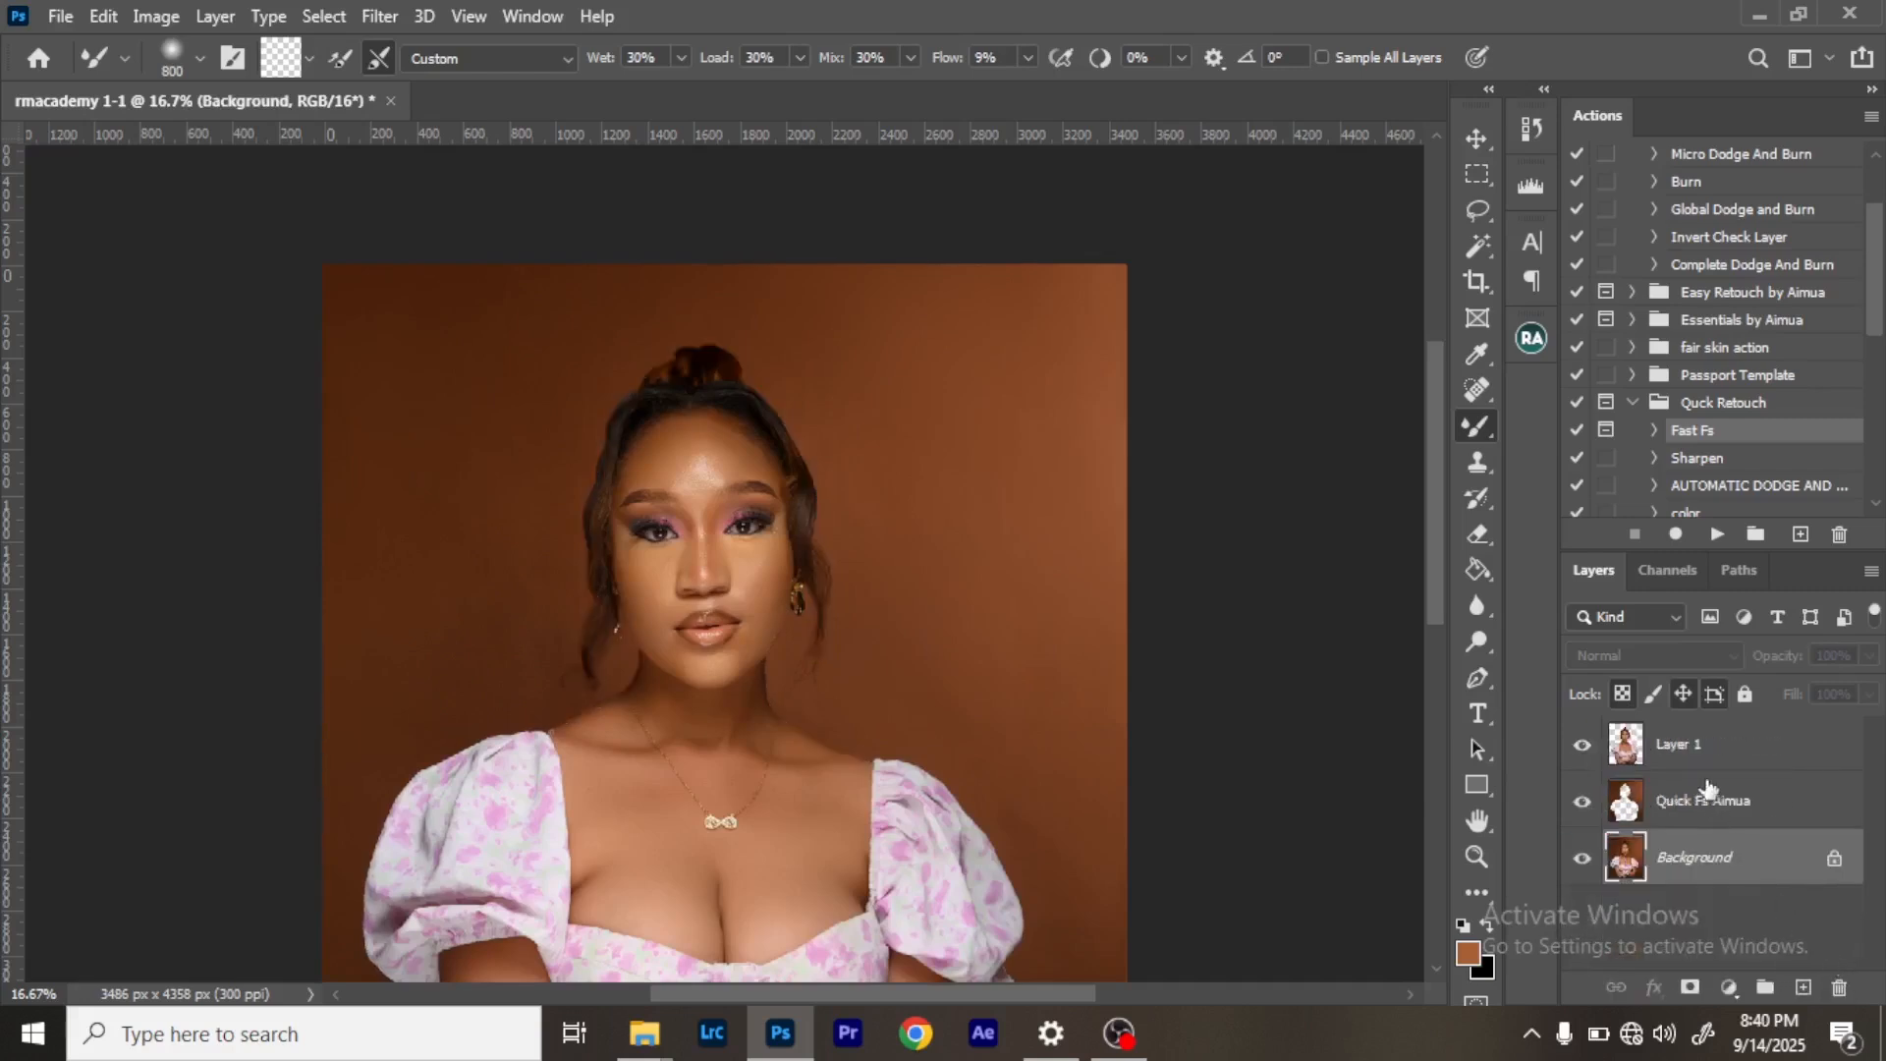
Stamp all visible layers into a new layer above Layer 1, and delete Layer 1 and the Quick Fs Aimua layer.
click(1718, 742)
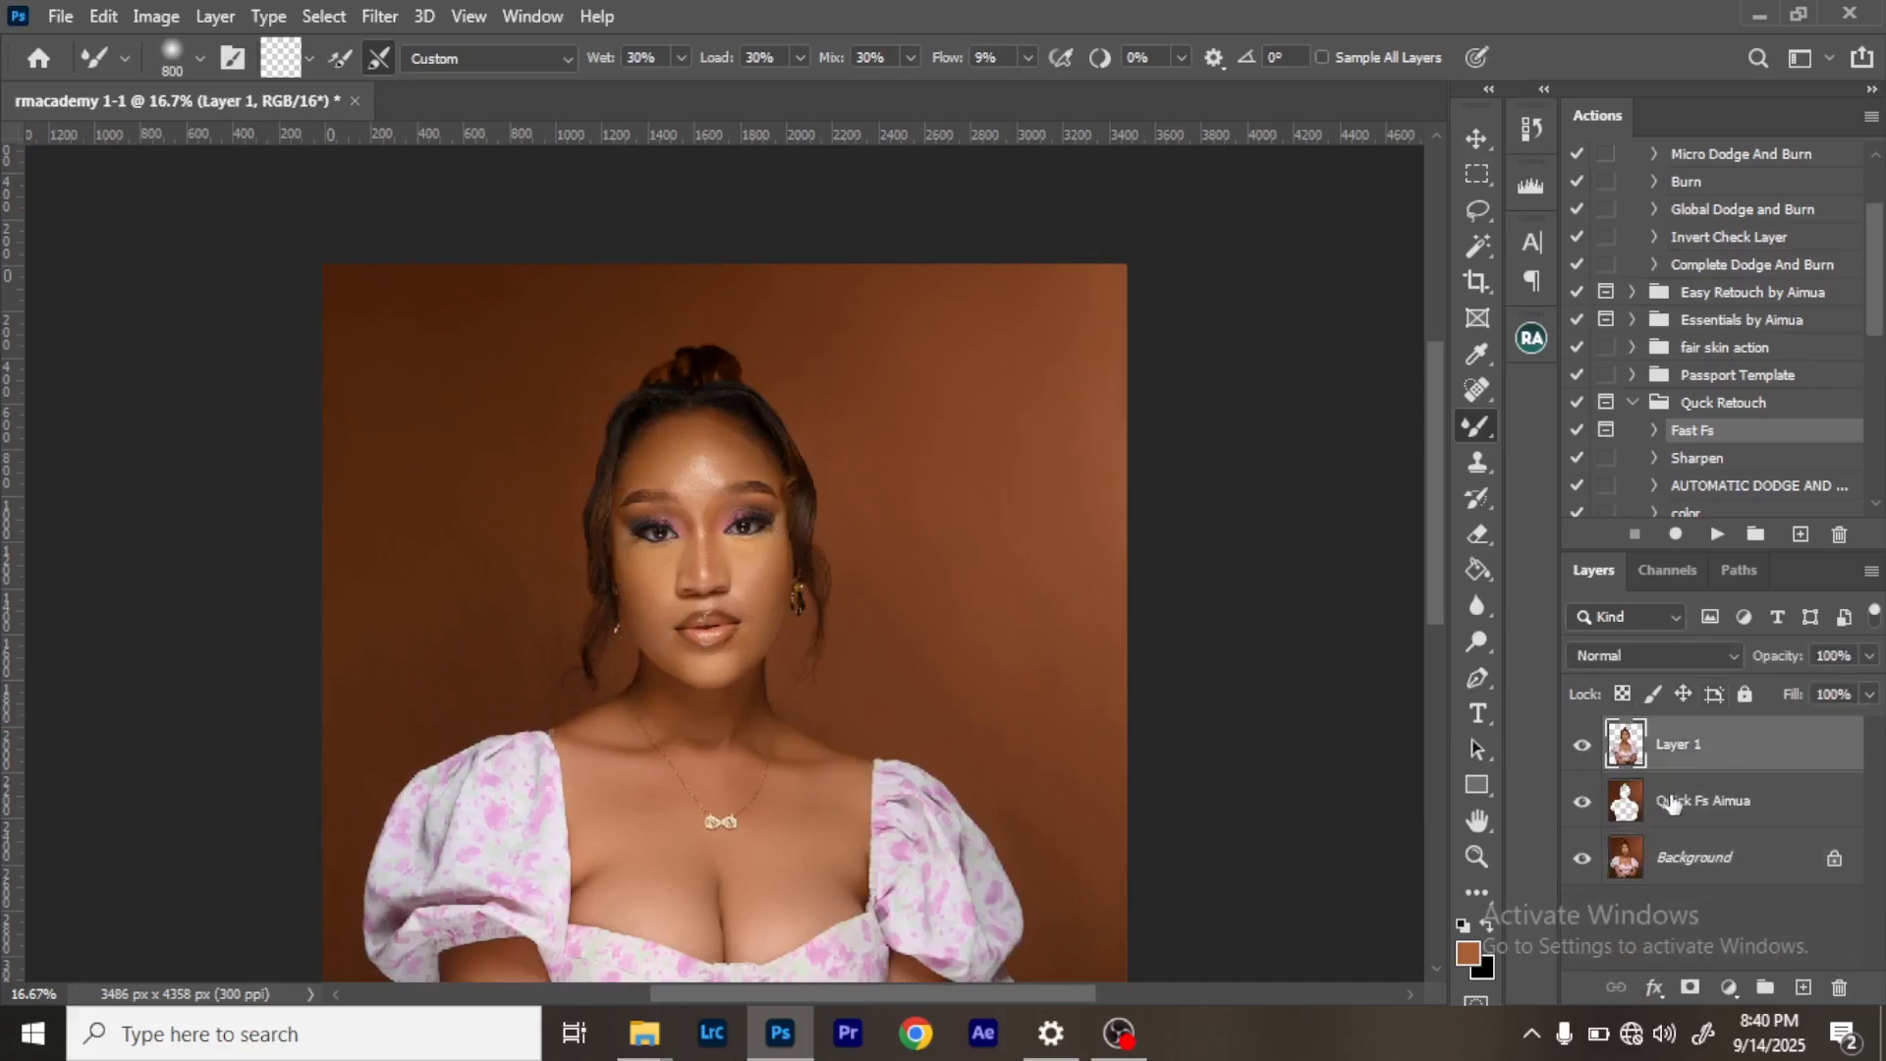
key(ctrl+alt+shift+e)
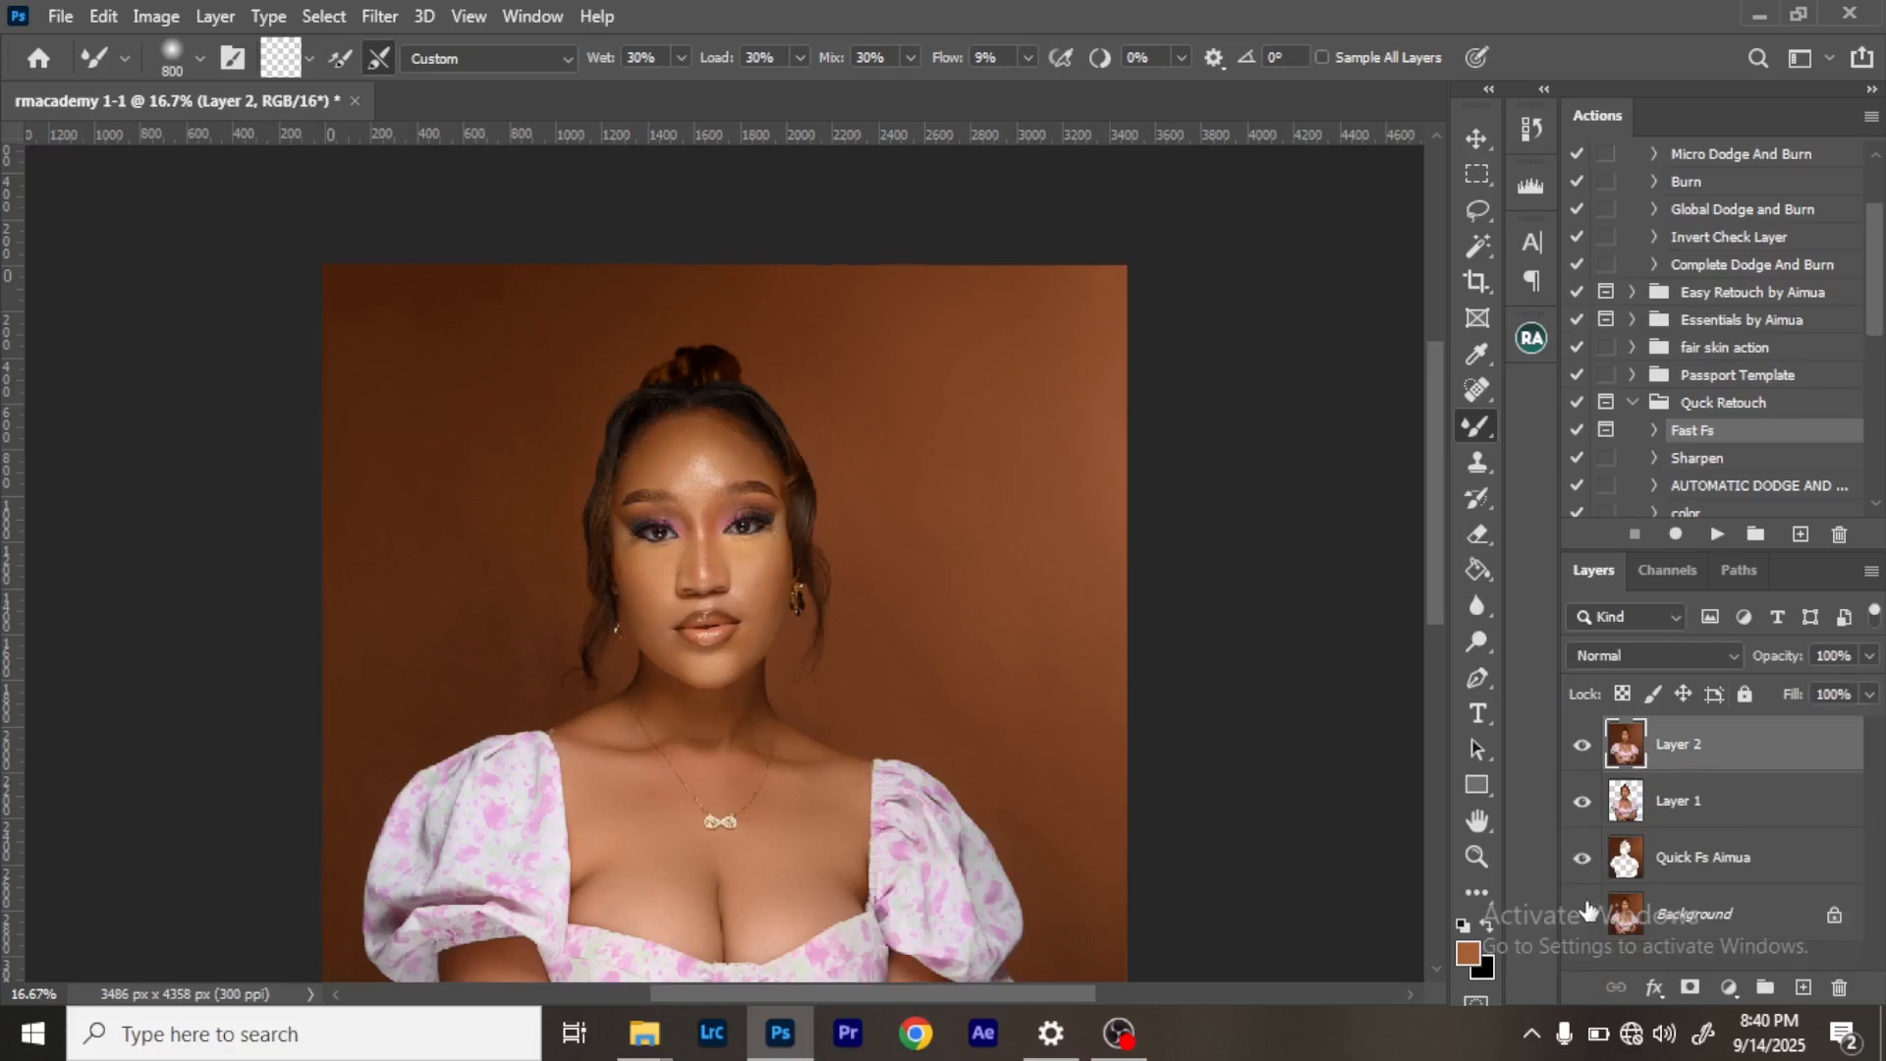
click(1583, 858)
click(1690, 804)
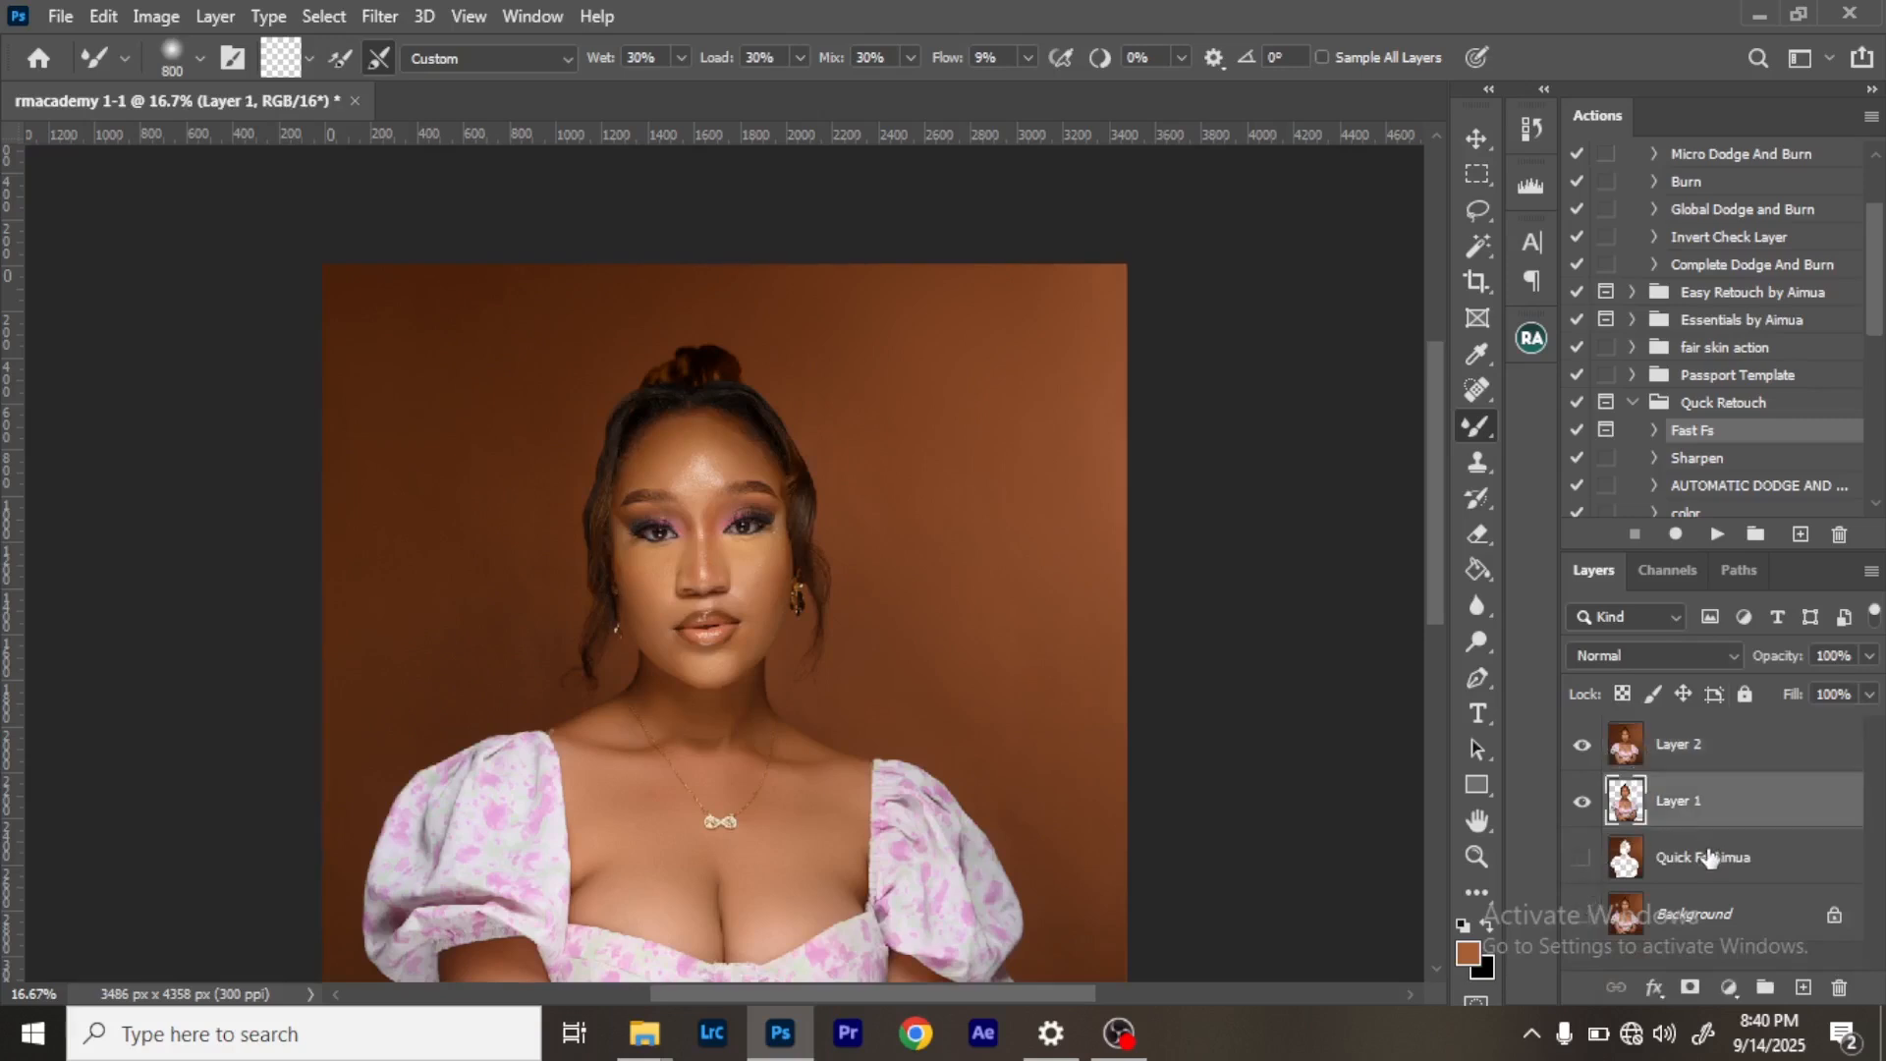
shift+click(1737, 861)
click(1838, 986)
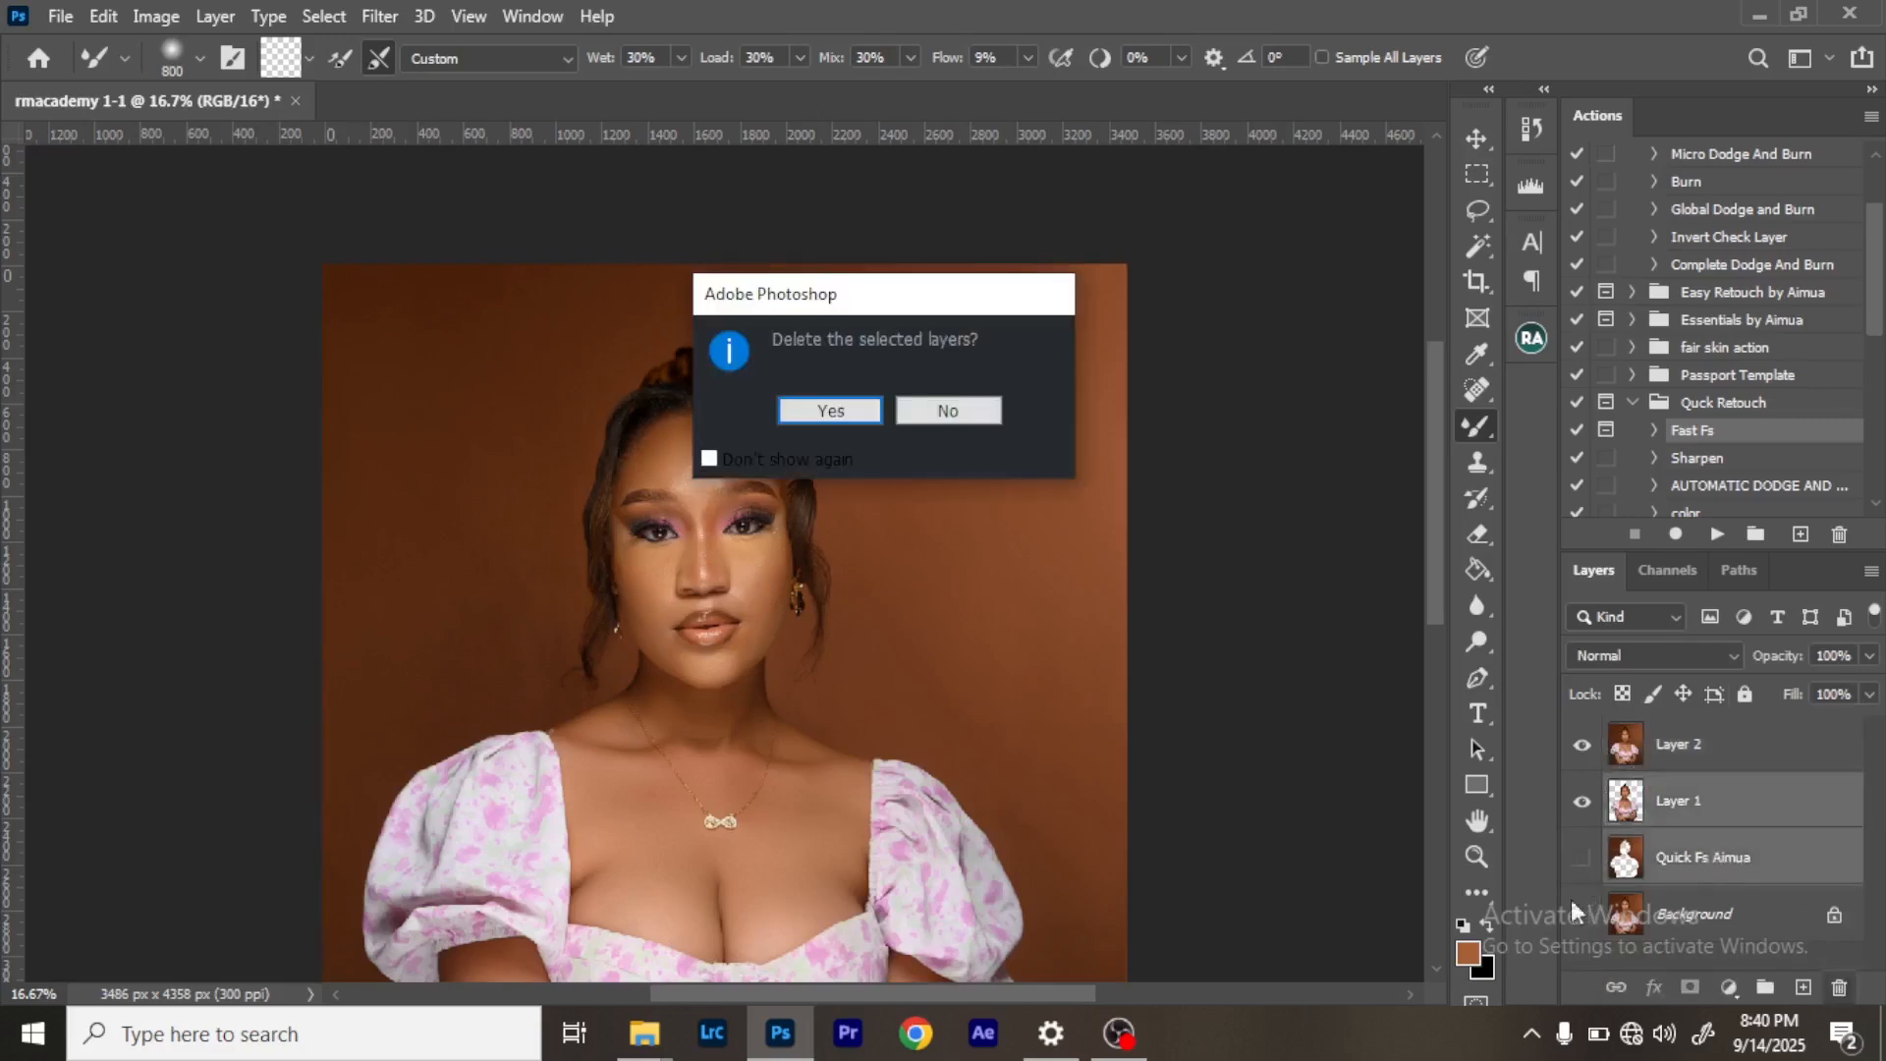
click(831, 411)
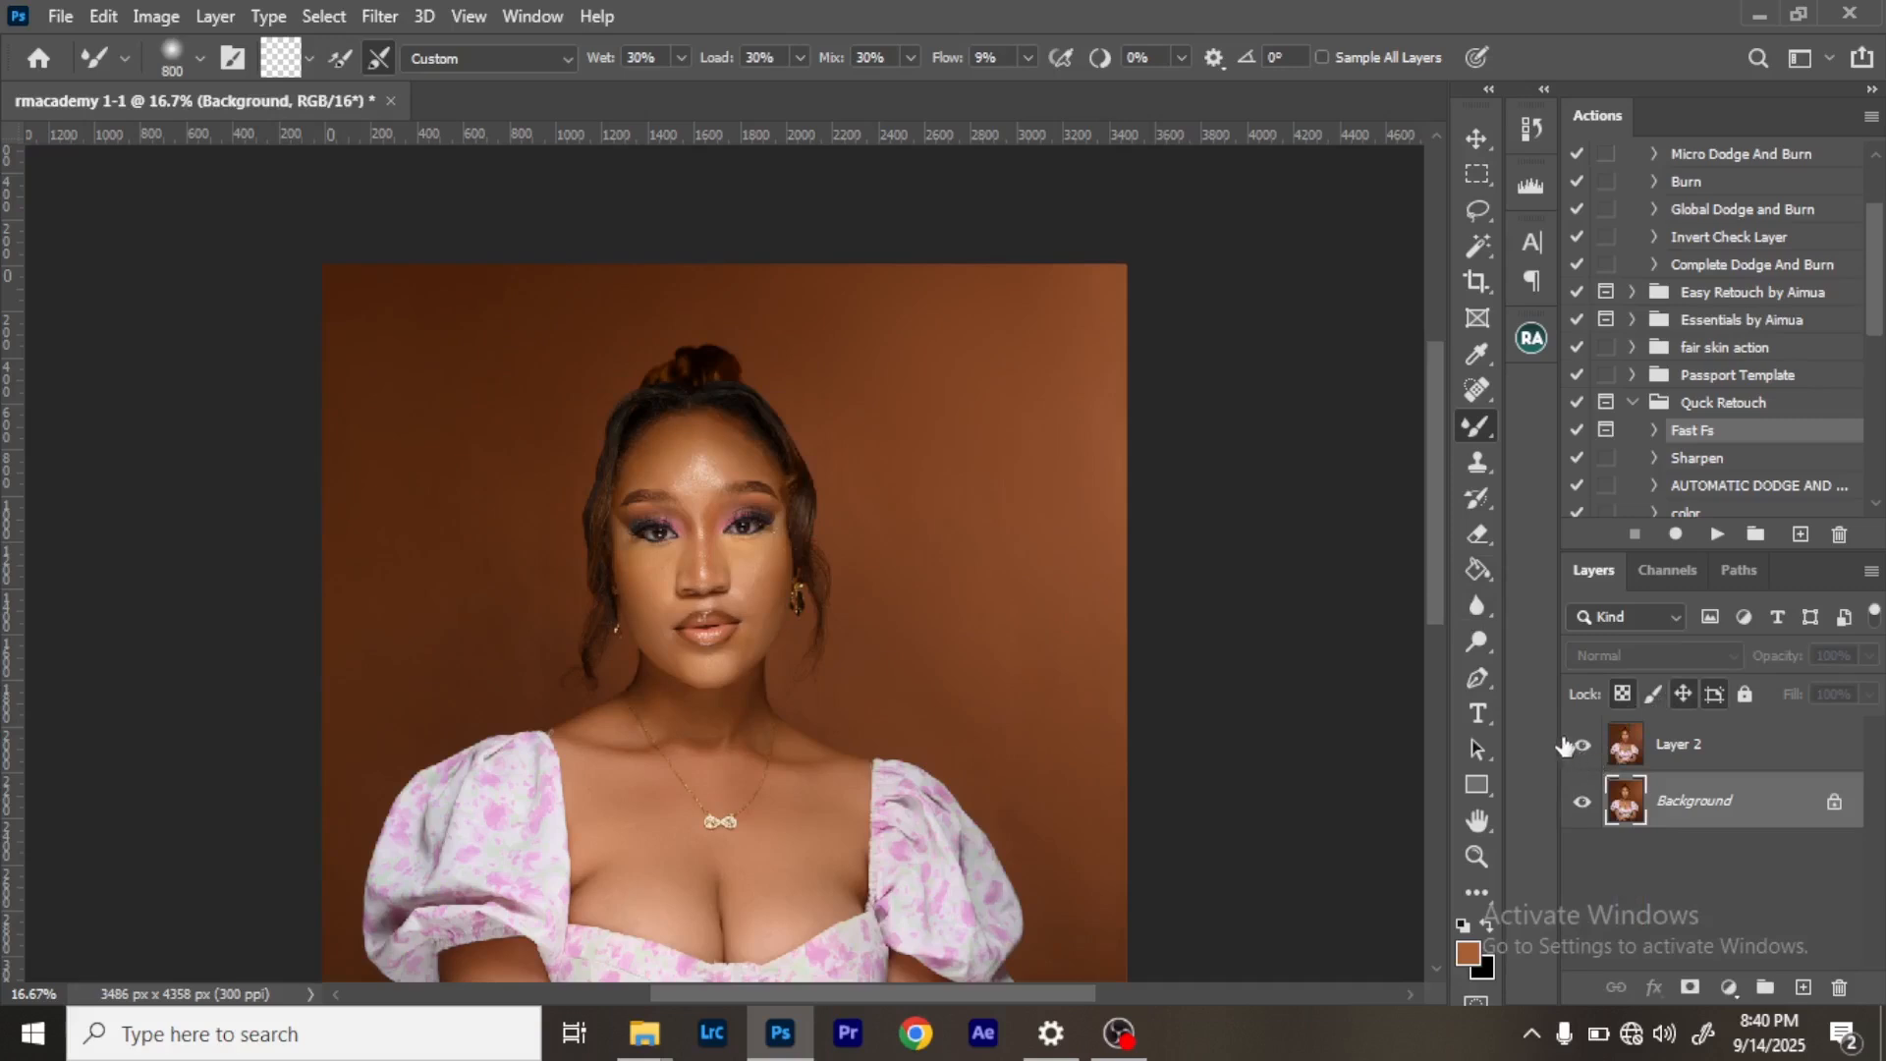
Open Layer 2 in the Camera Raw Filter and draw a radial gradient mask over the subject's chest.
mouse_move(1437, 510)
mouse_down()
mouse_move(1438, 489)
mouse_move(1464, 591)
mouse_move(1471, 563)
mouse_up()
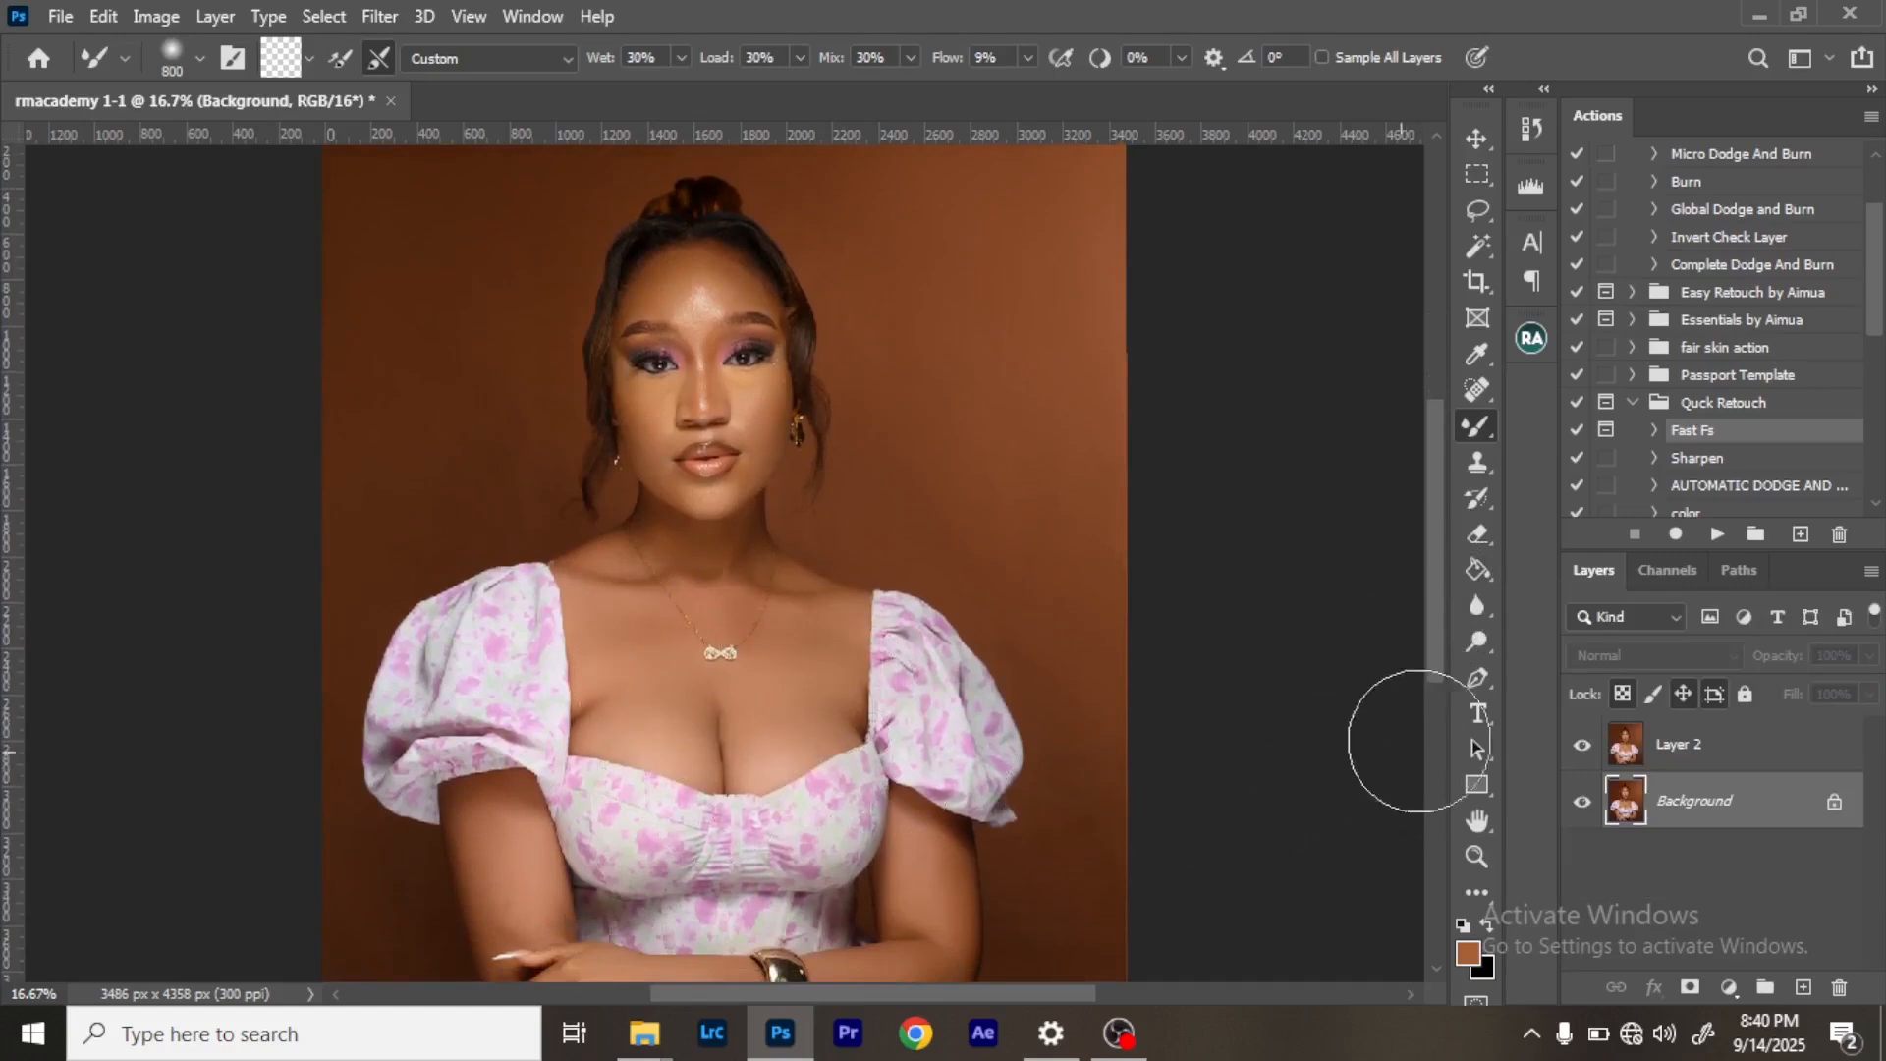
click(1653, 750)
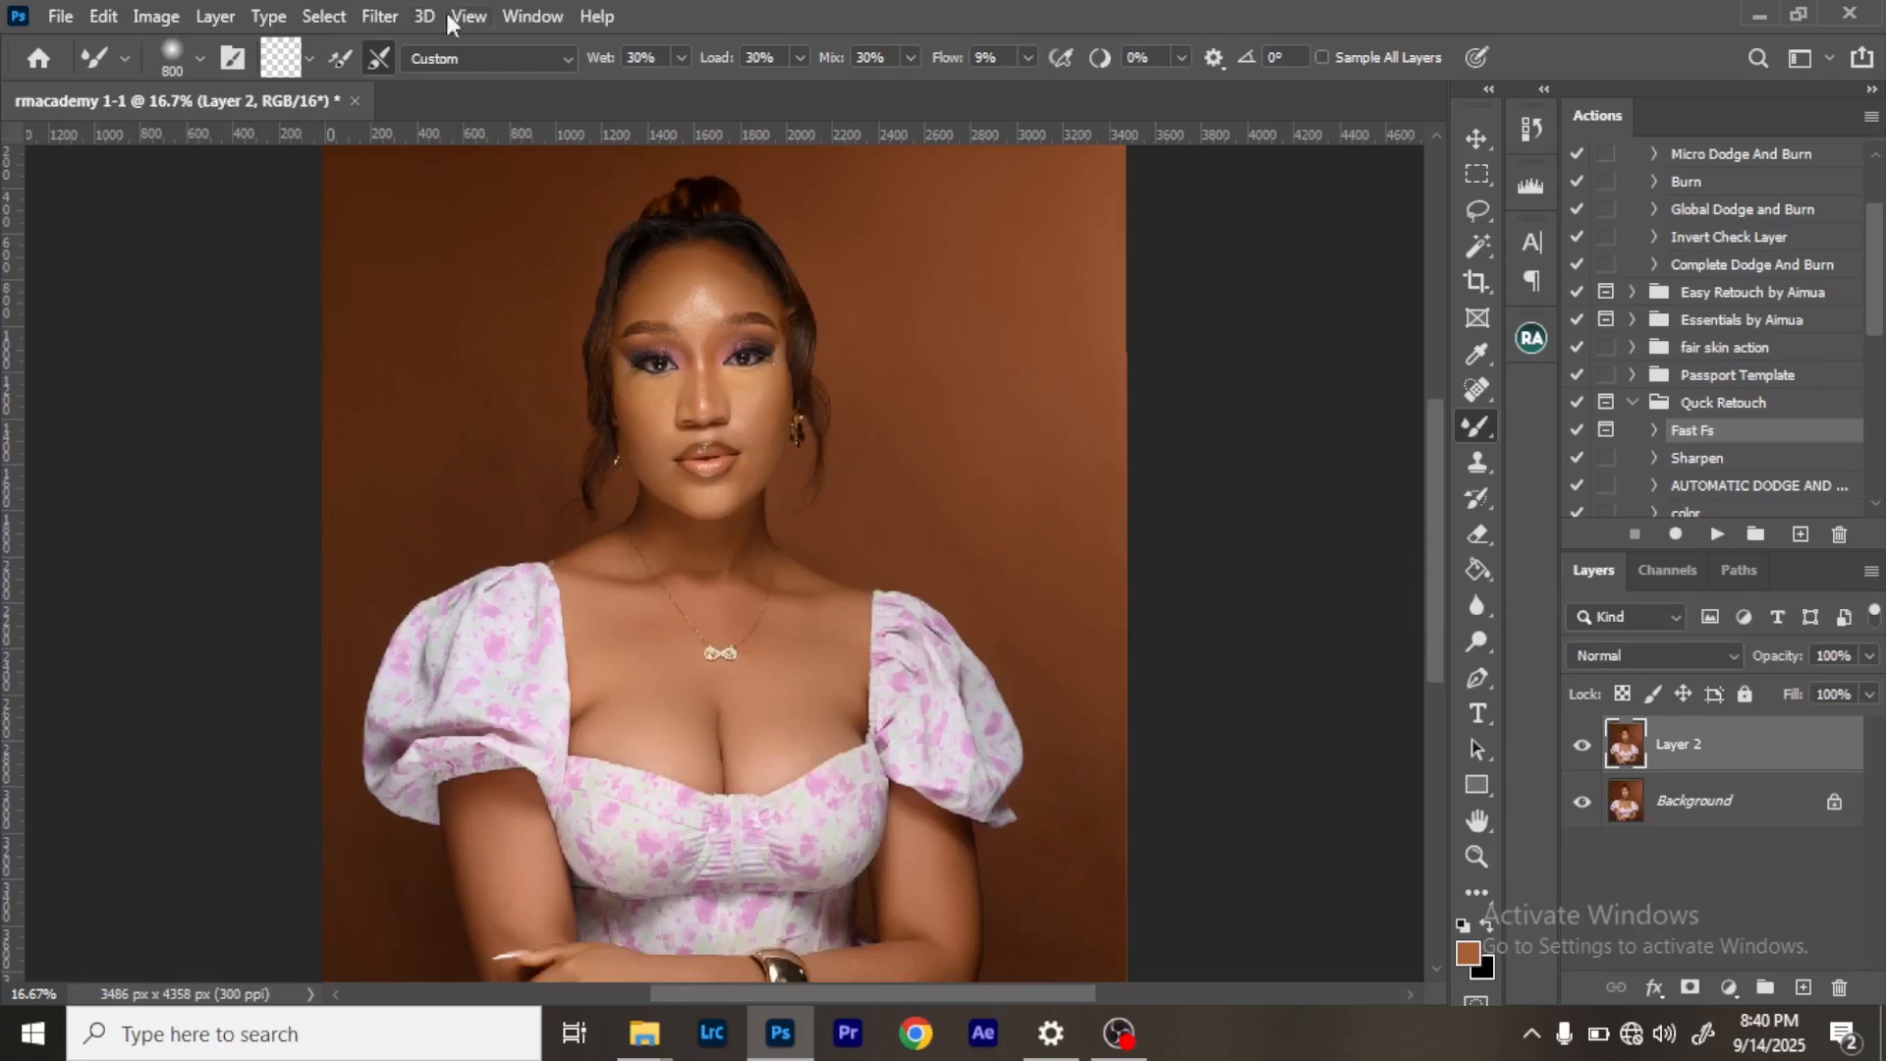
click(380, 19)
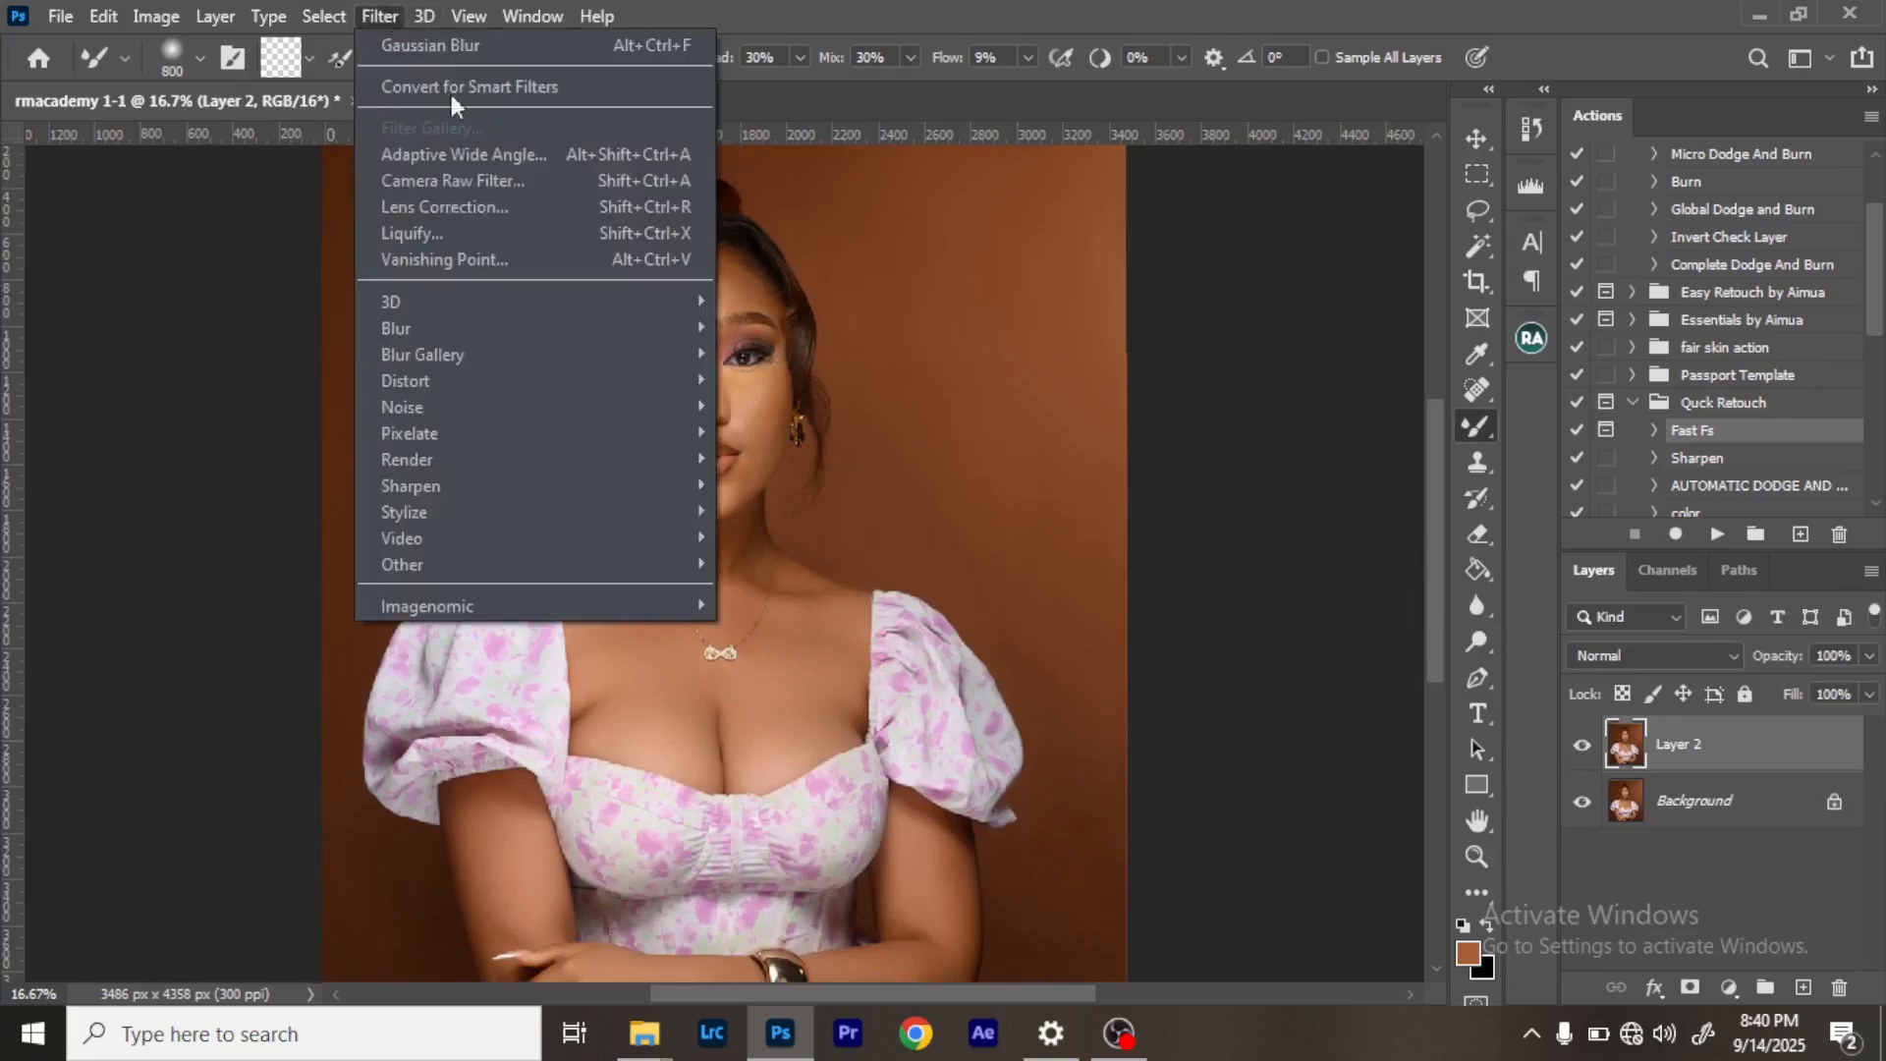
click(504, 184)
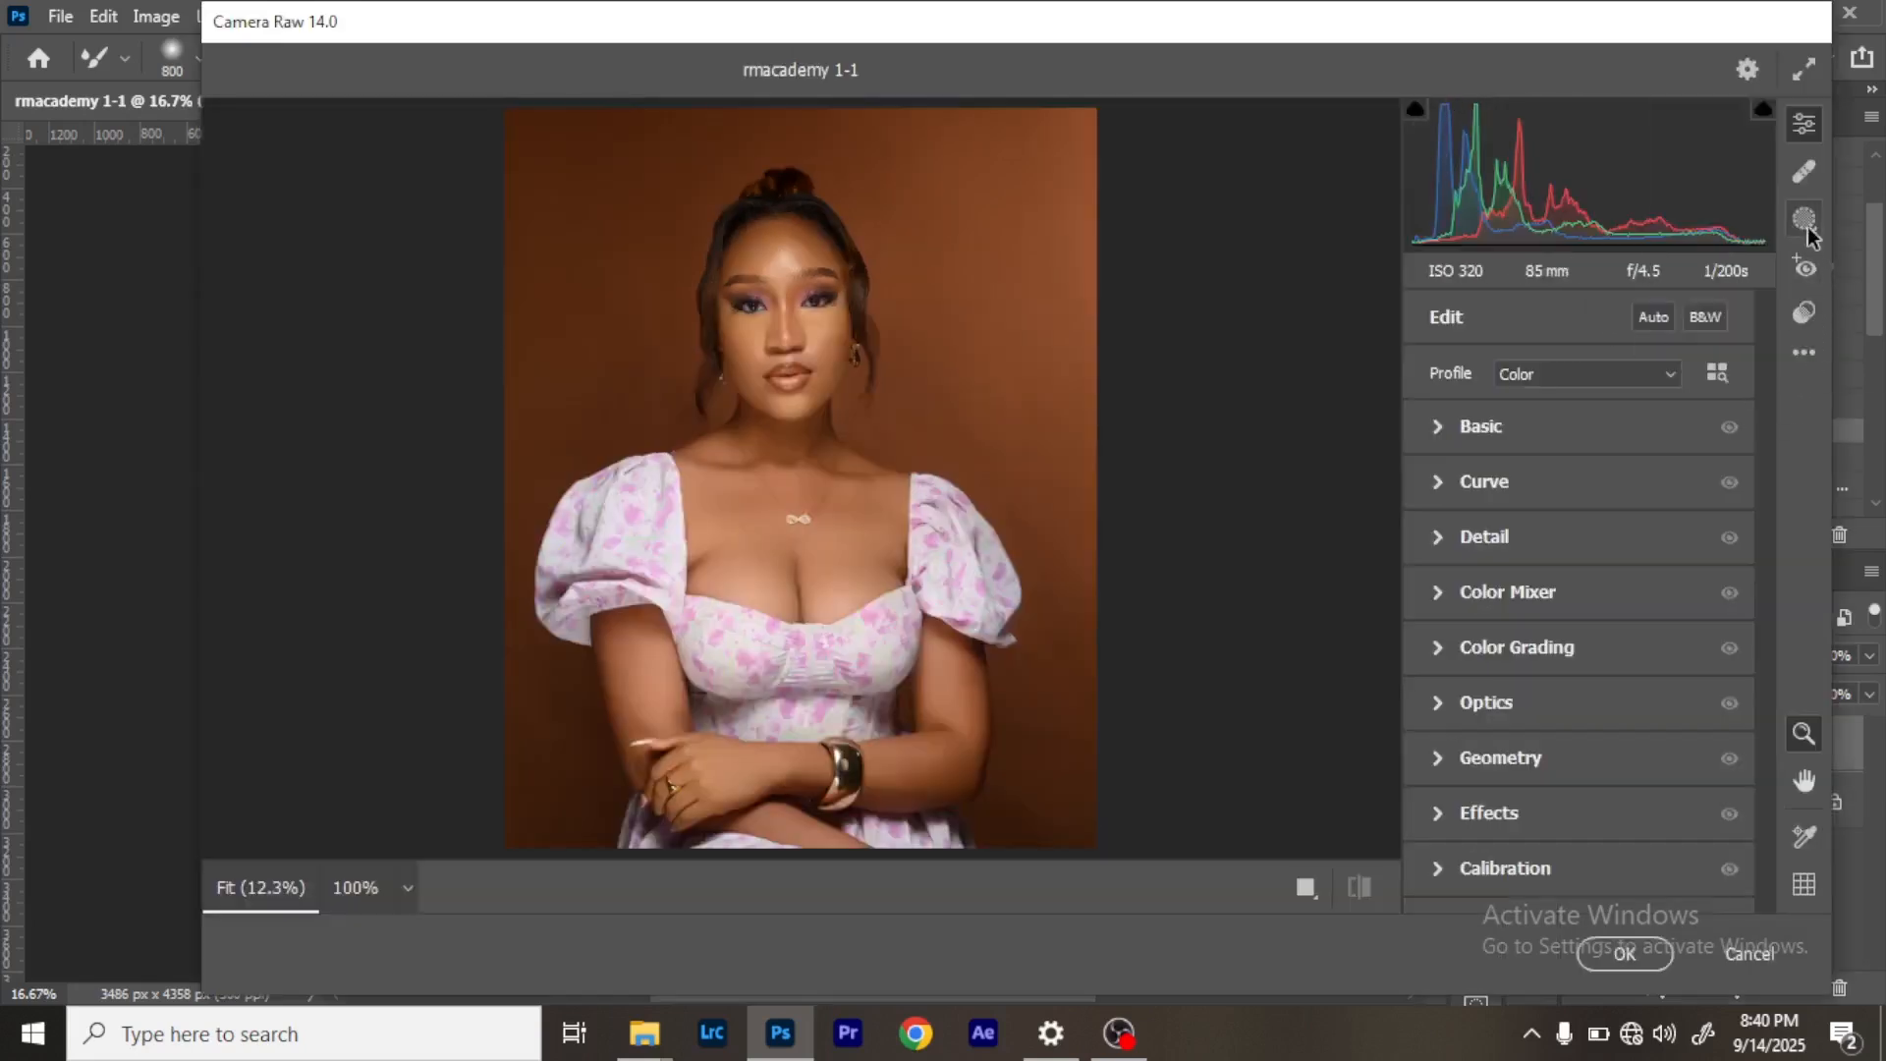
click(1807, 222)
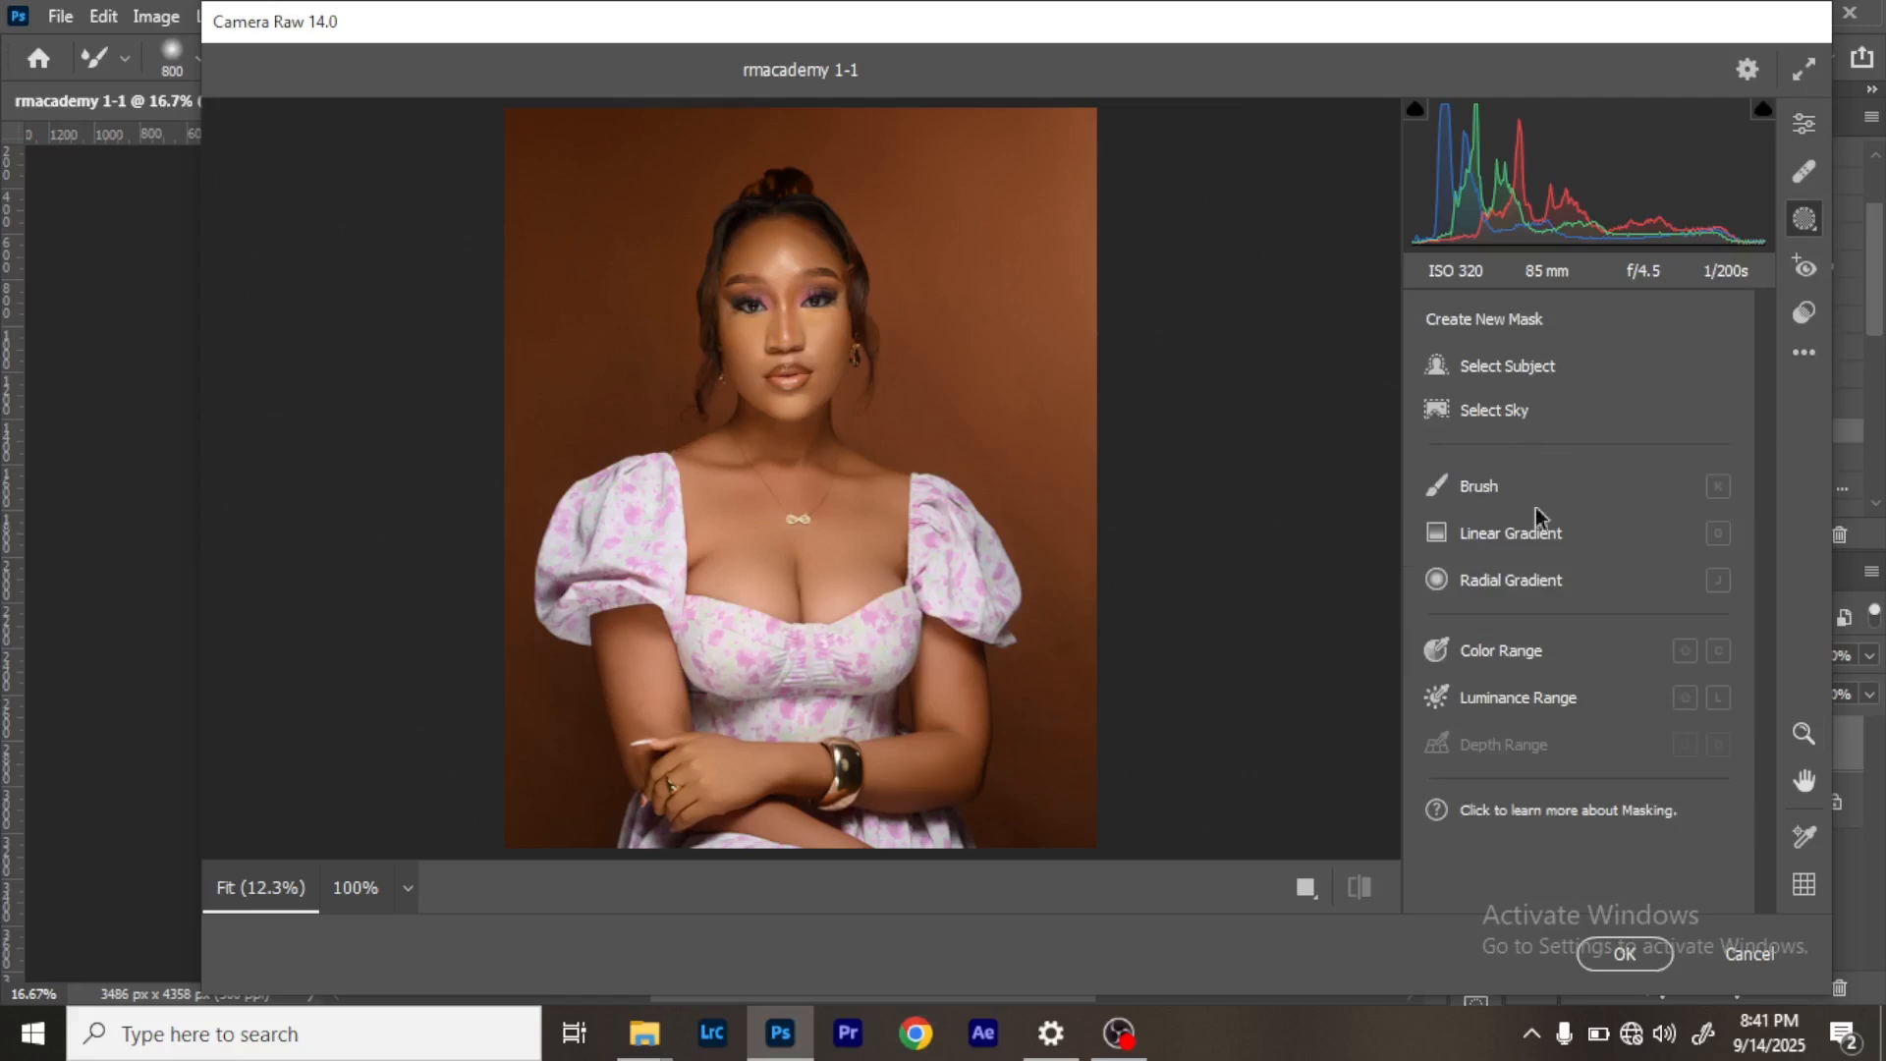
click(1462, 592)
drag(671, 473, 801, 559)
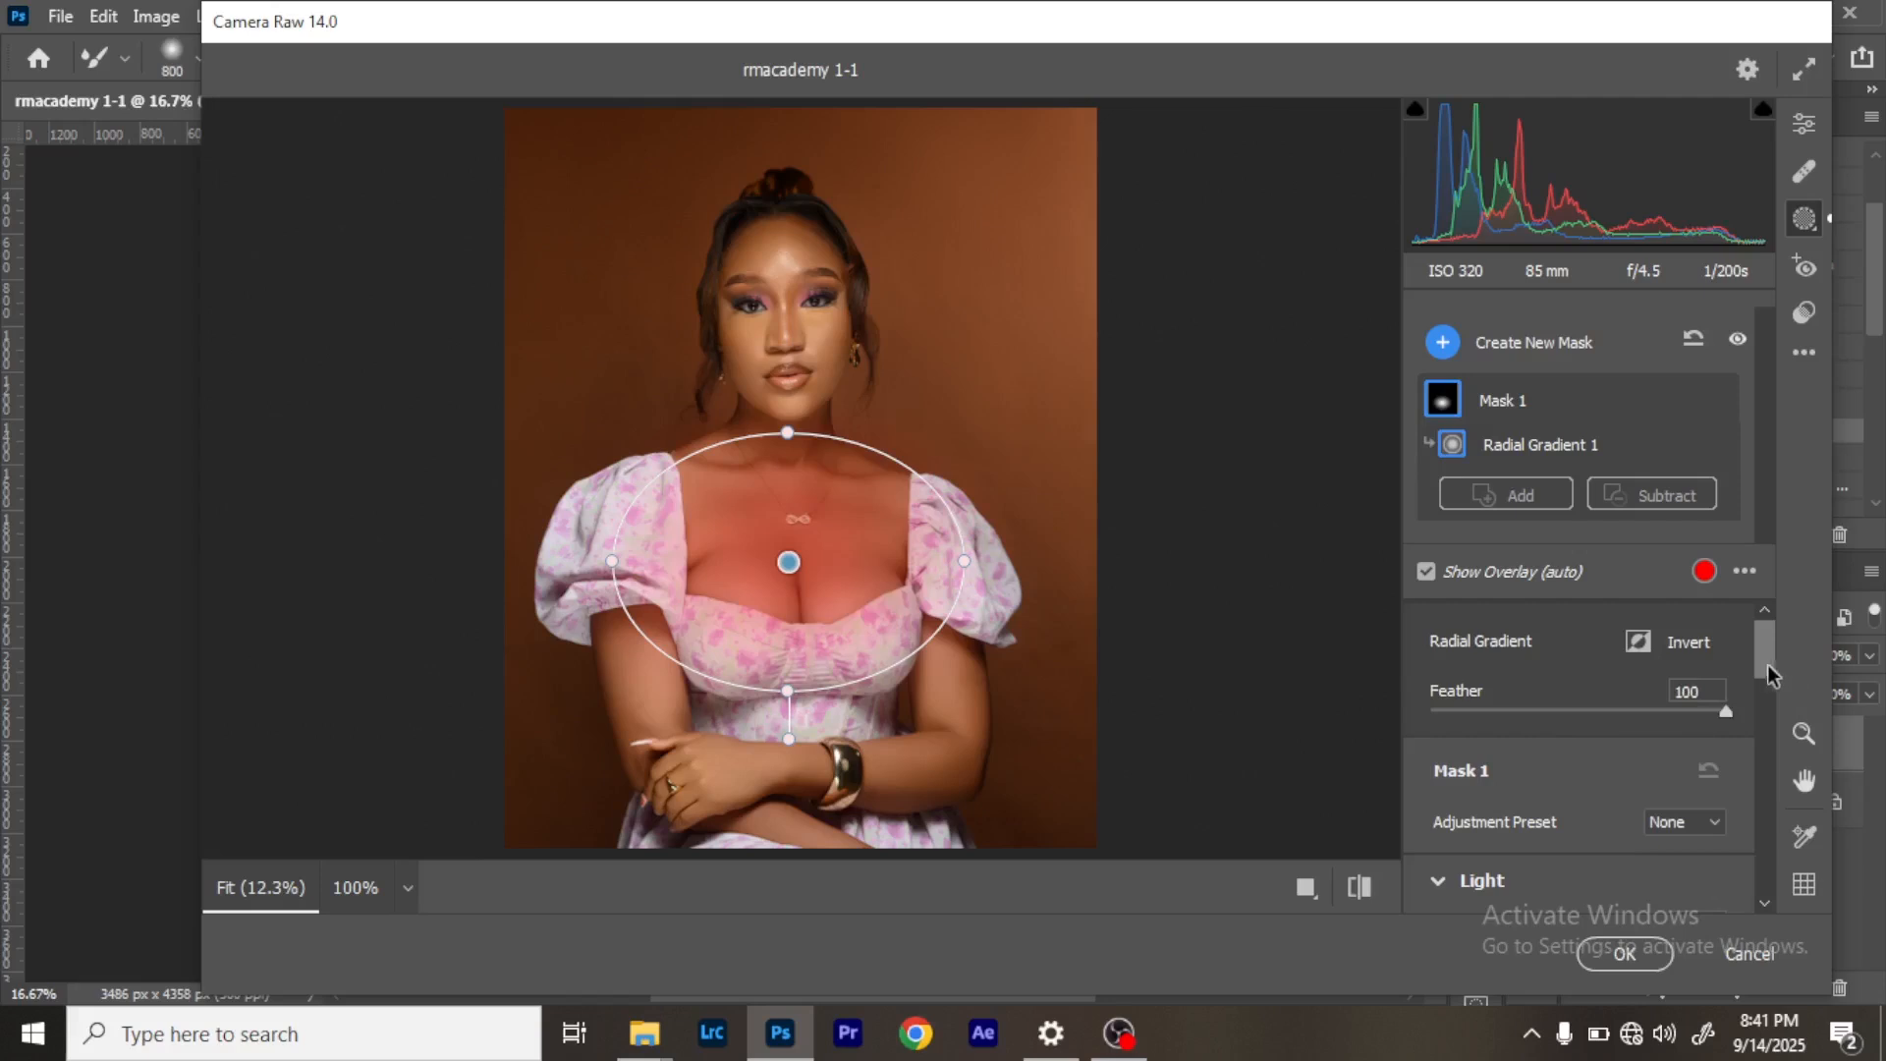
Set the chest mask's Highlights to -14 and apply the Camera Raw adjustment.
scroll(1773, 660, down, 3)
scroll(1778, 680, down, 1)
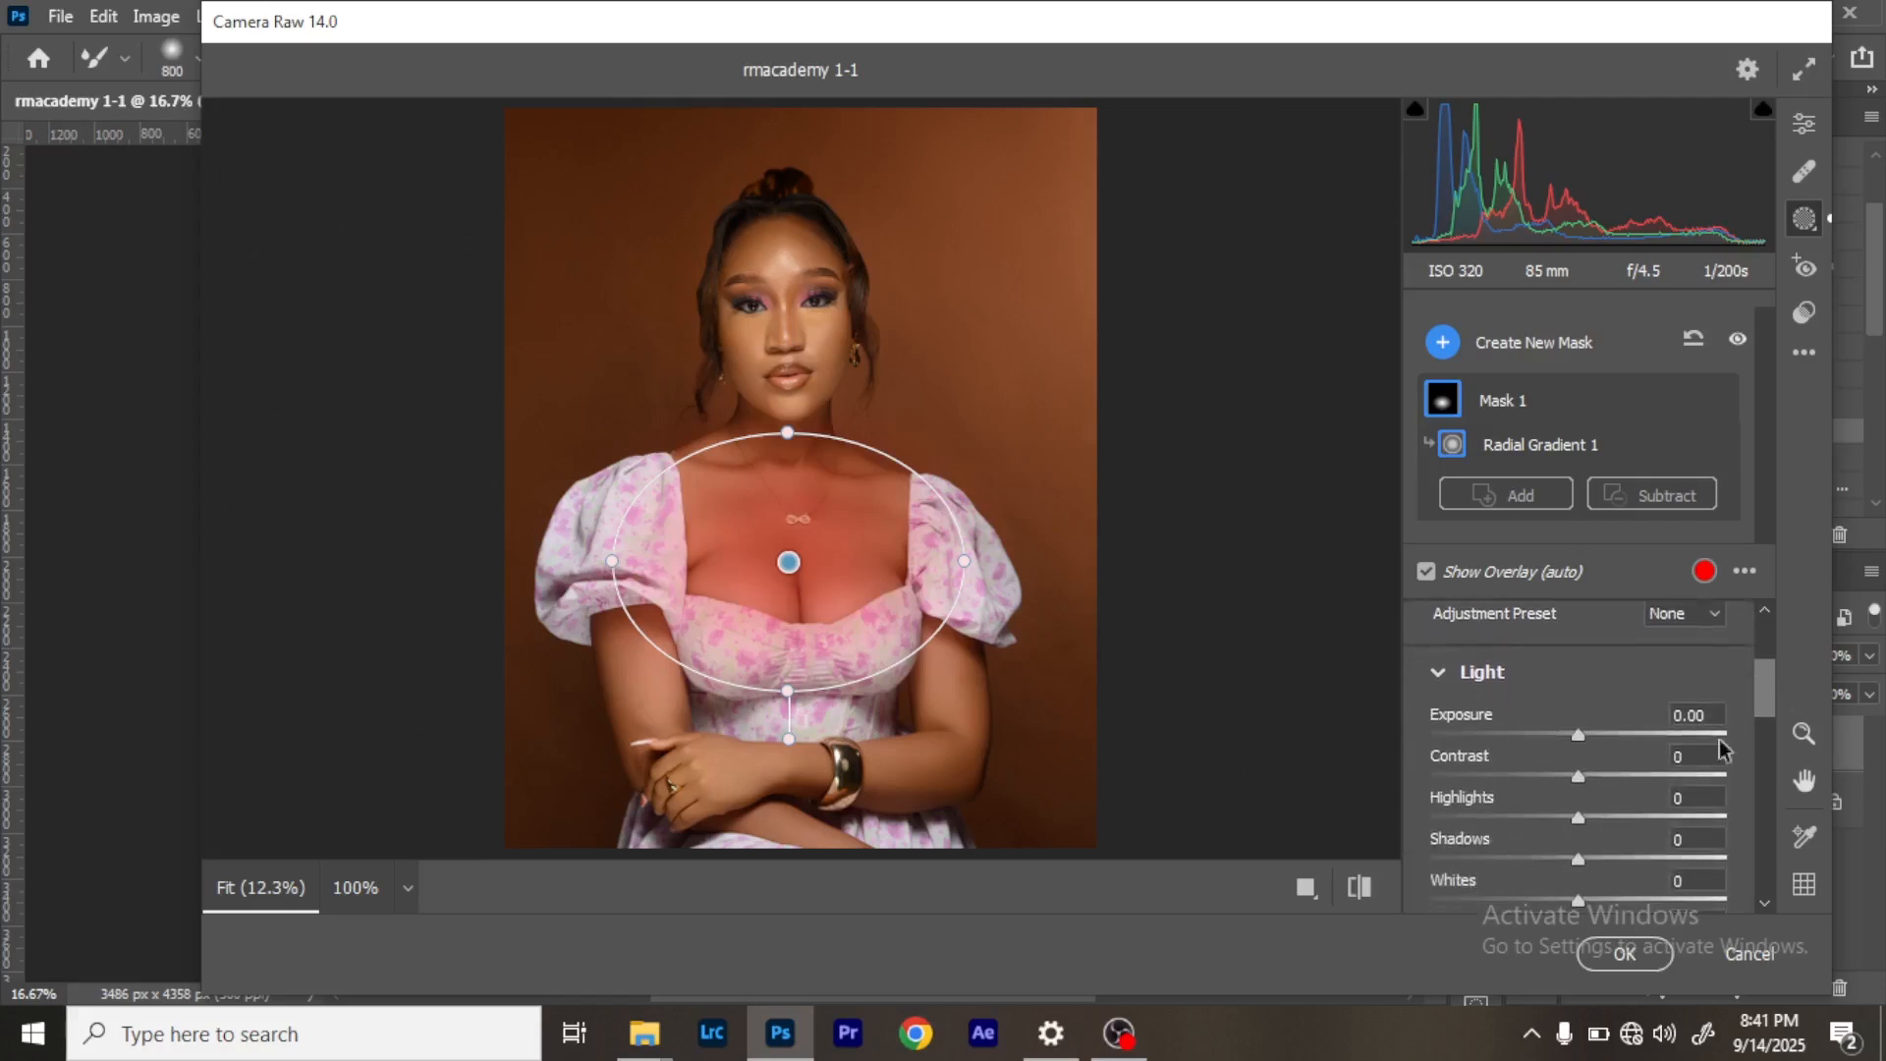
drag(1578, 818, 1561, 821)
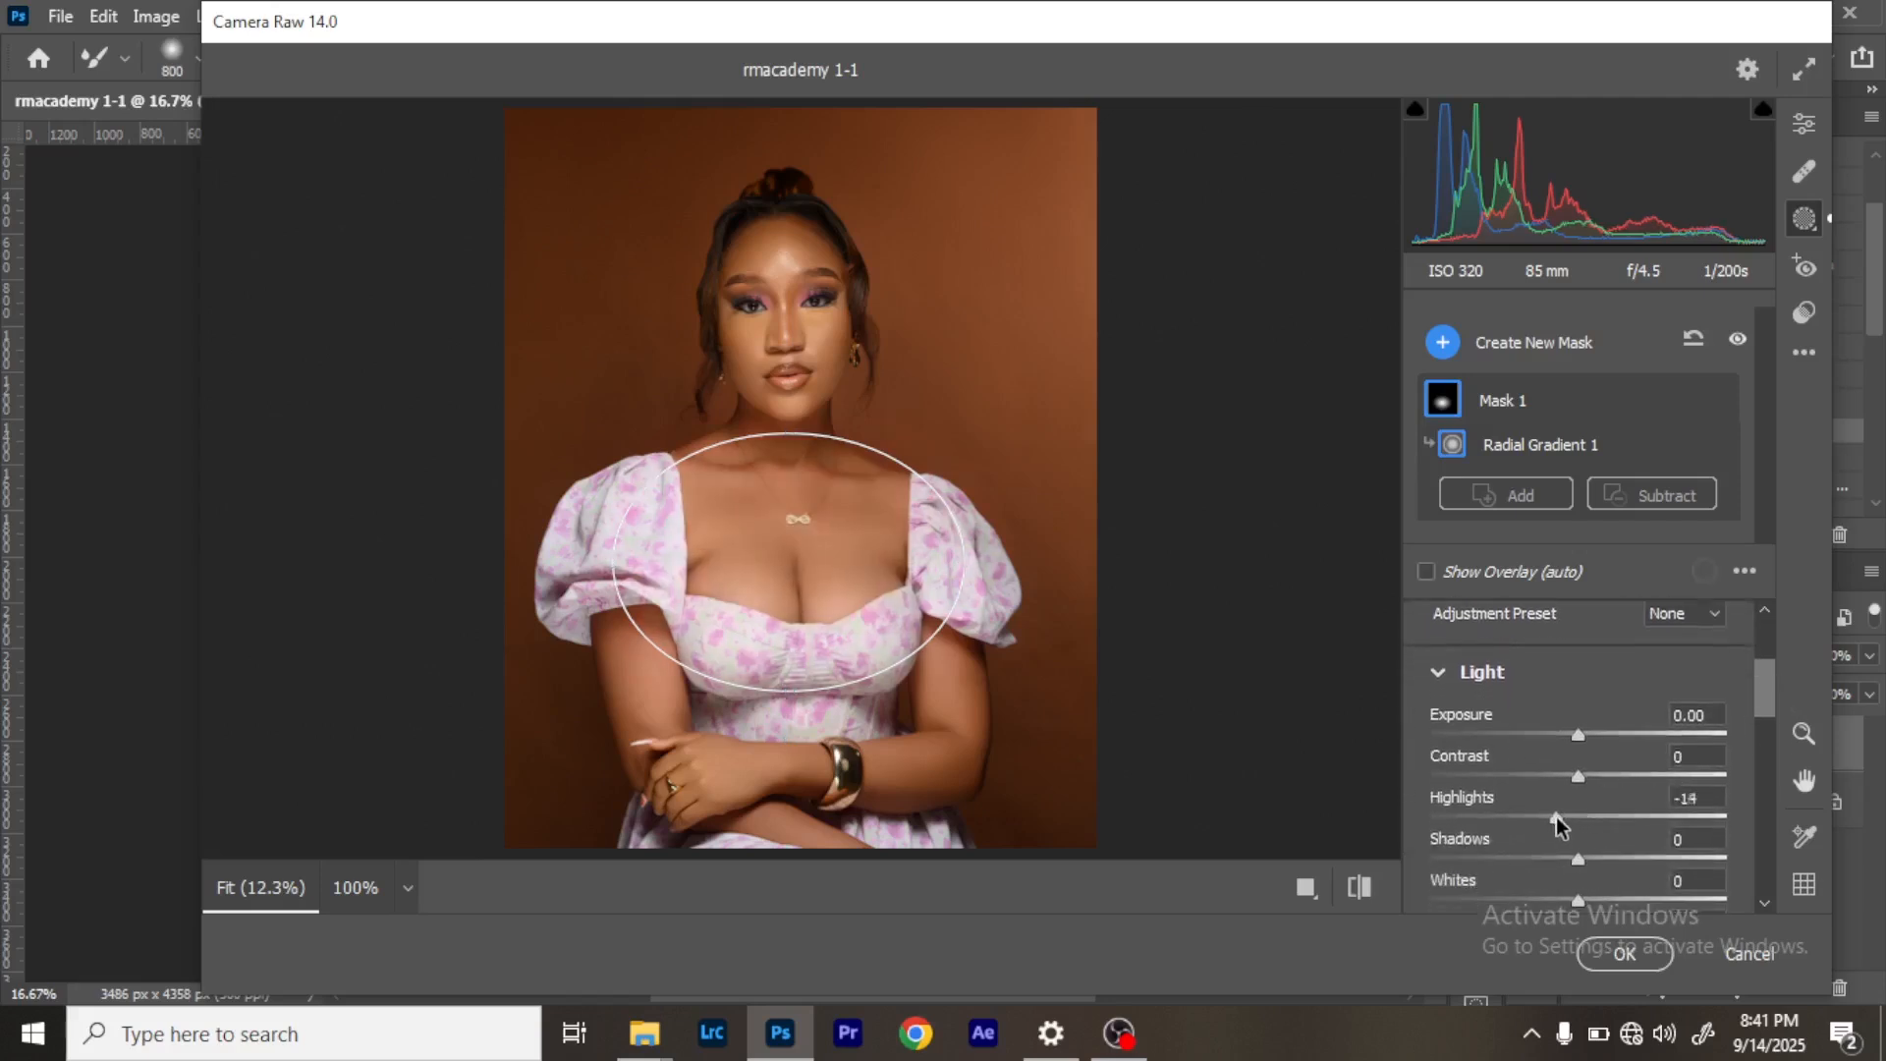
click(1625, 953)
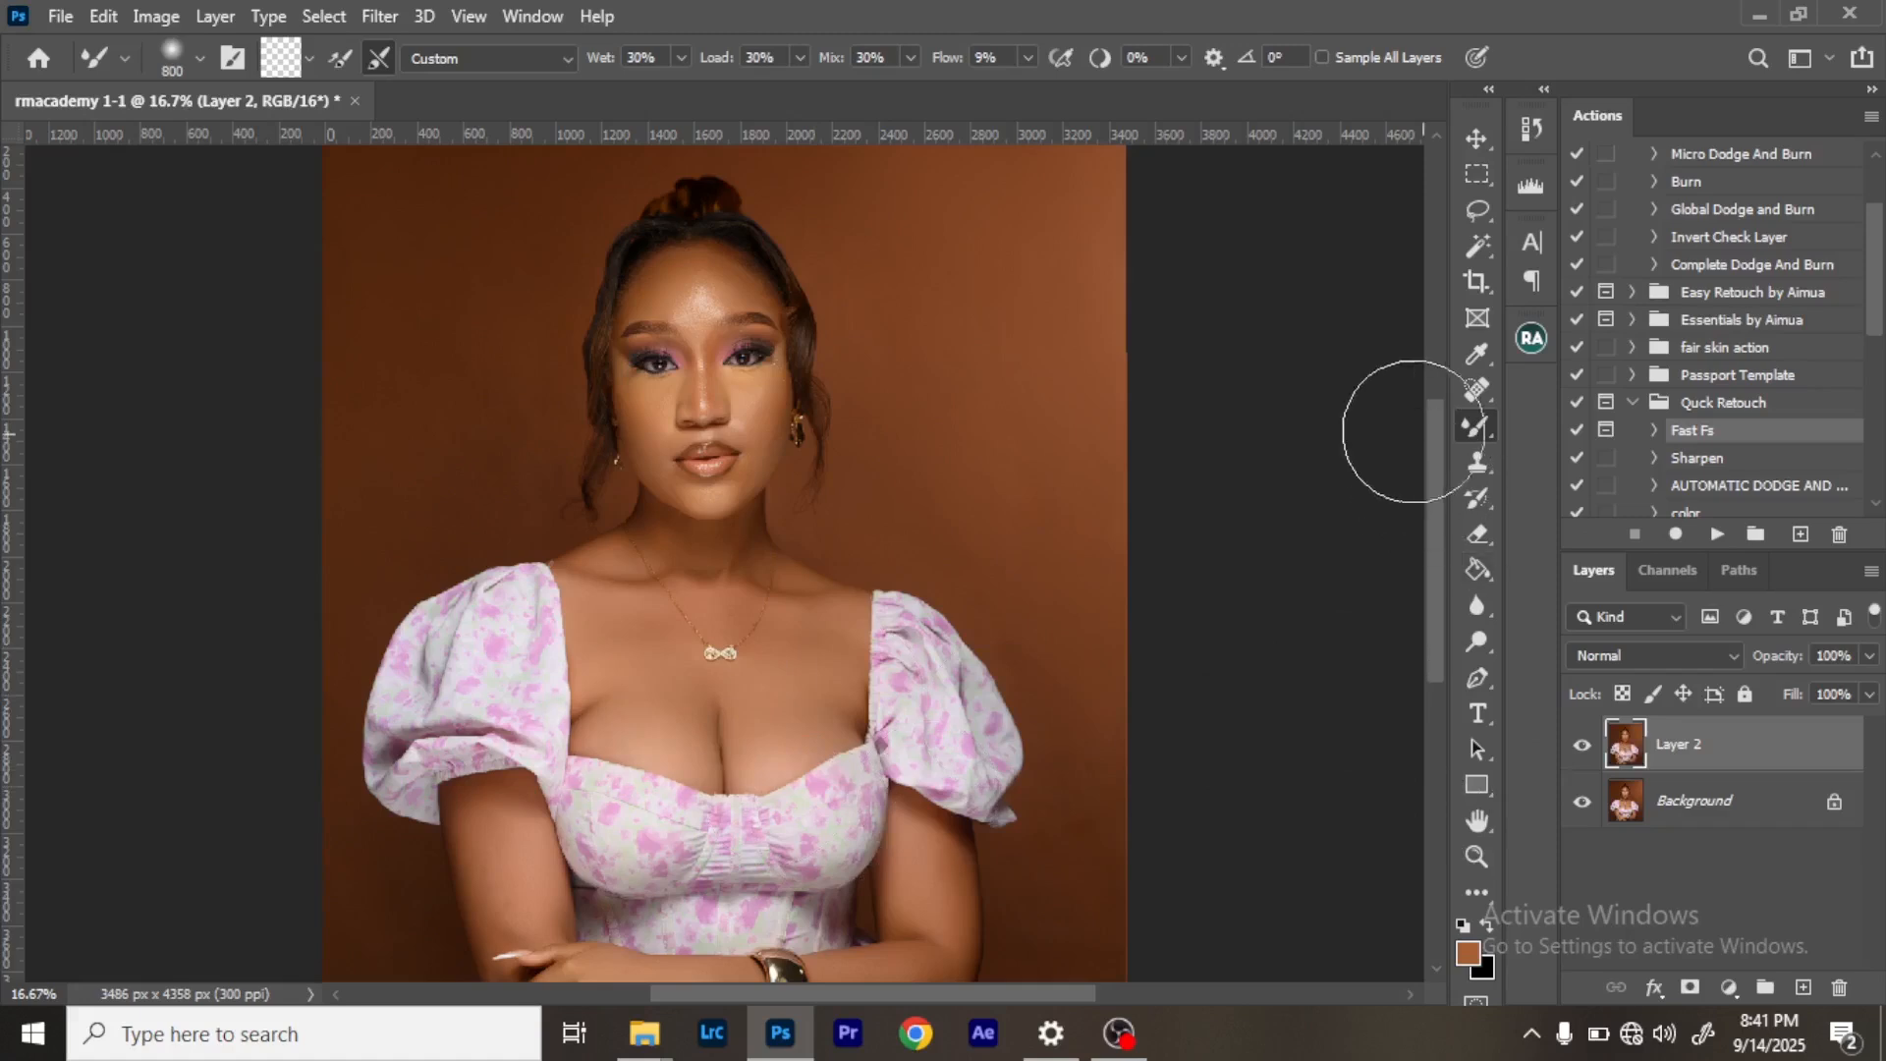
Try a Mixer Brush stroke on the chest, undo it, and add an empty layer above Layer 2.
mouse_move(832, 810)
mouse_down()
mouse_move(721, 666)
mouse_move(803, 722)
mouse_up()
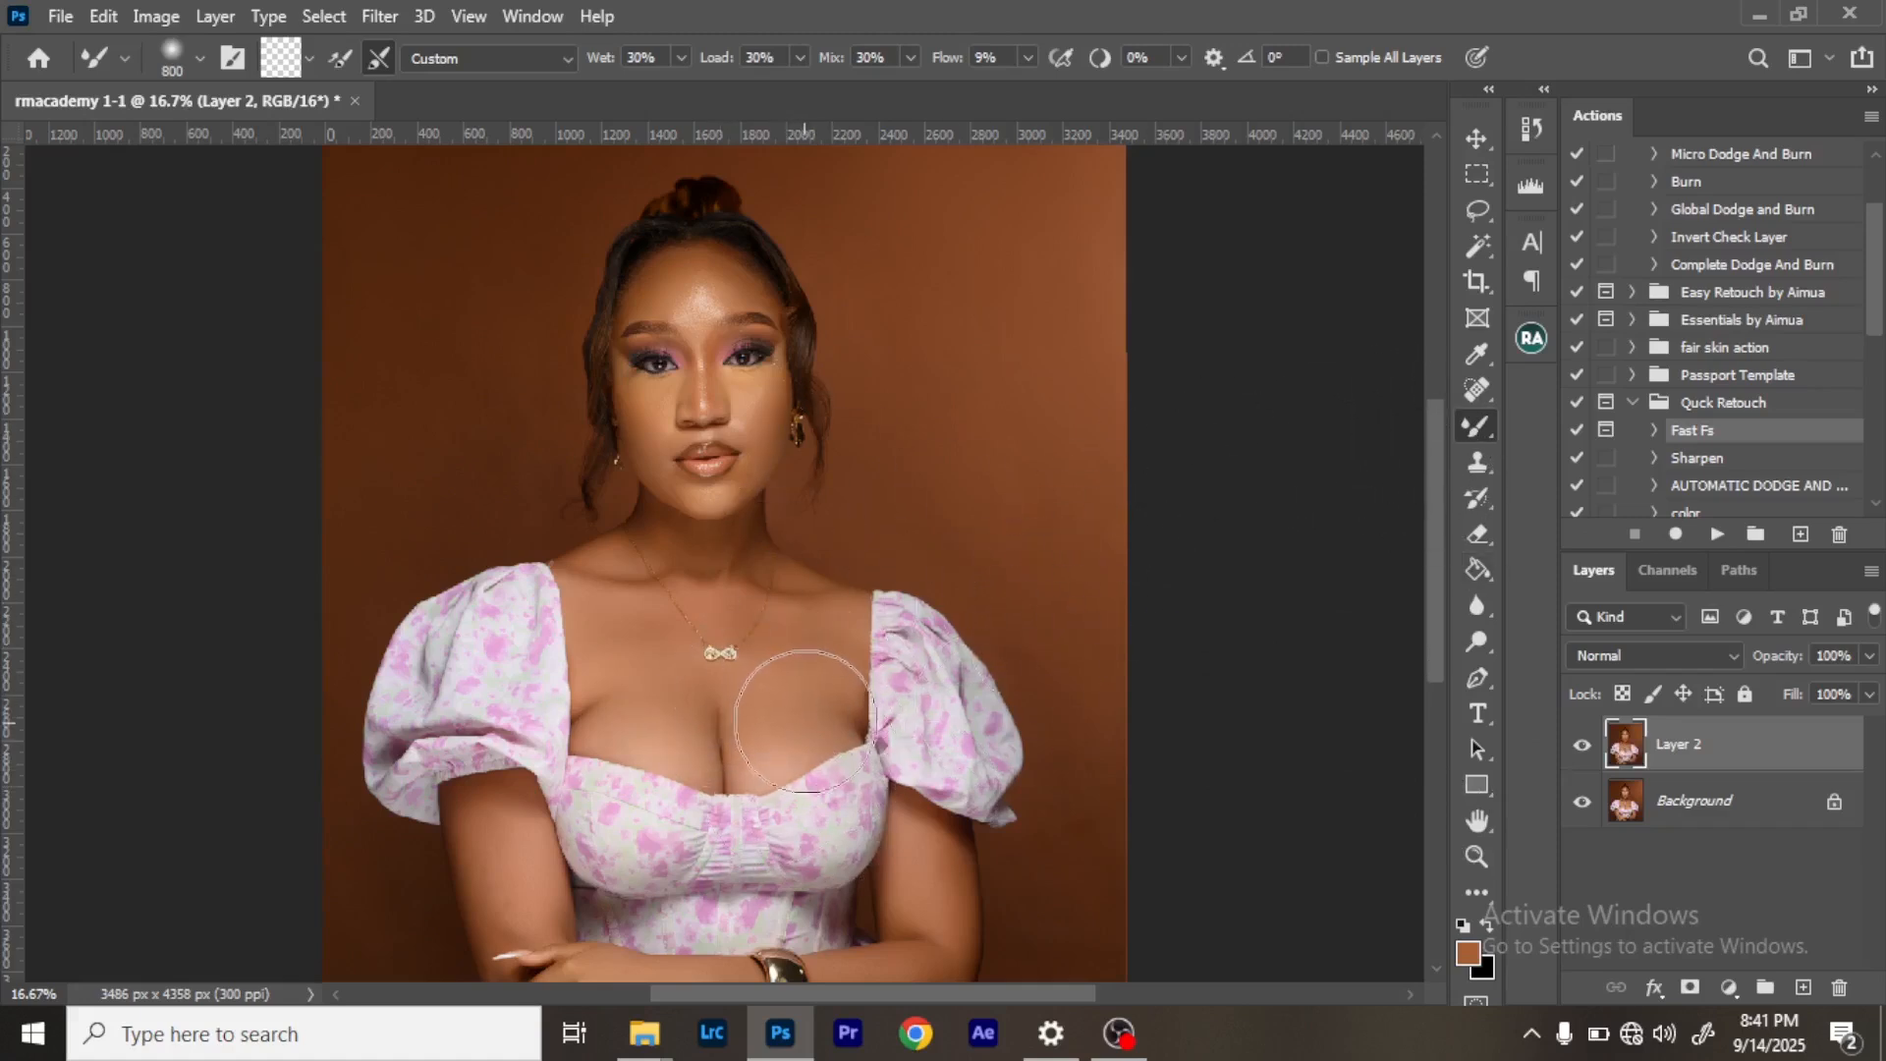
key(ctrl+z)
click(1801, 987)
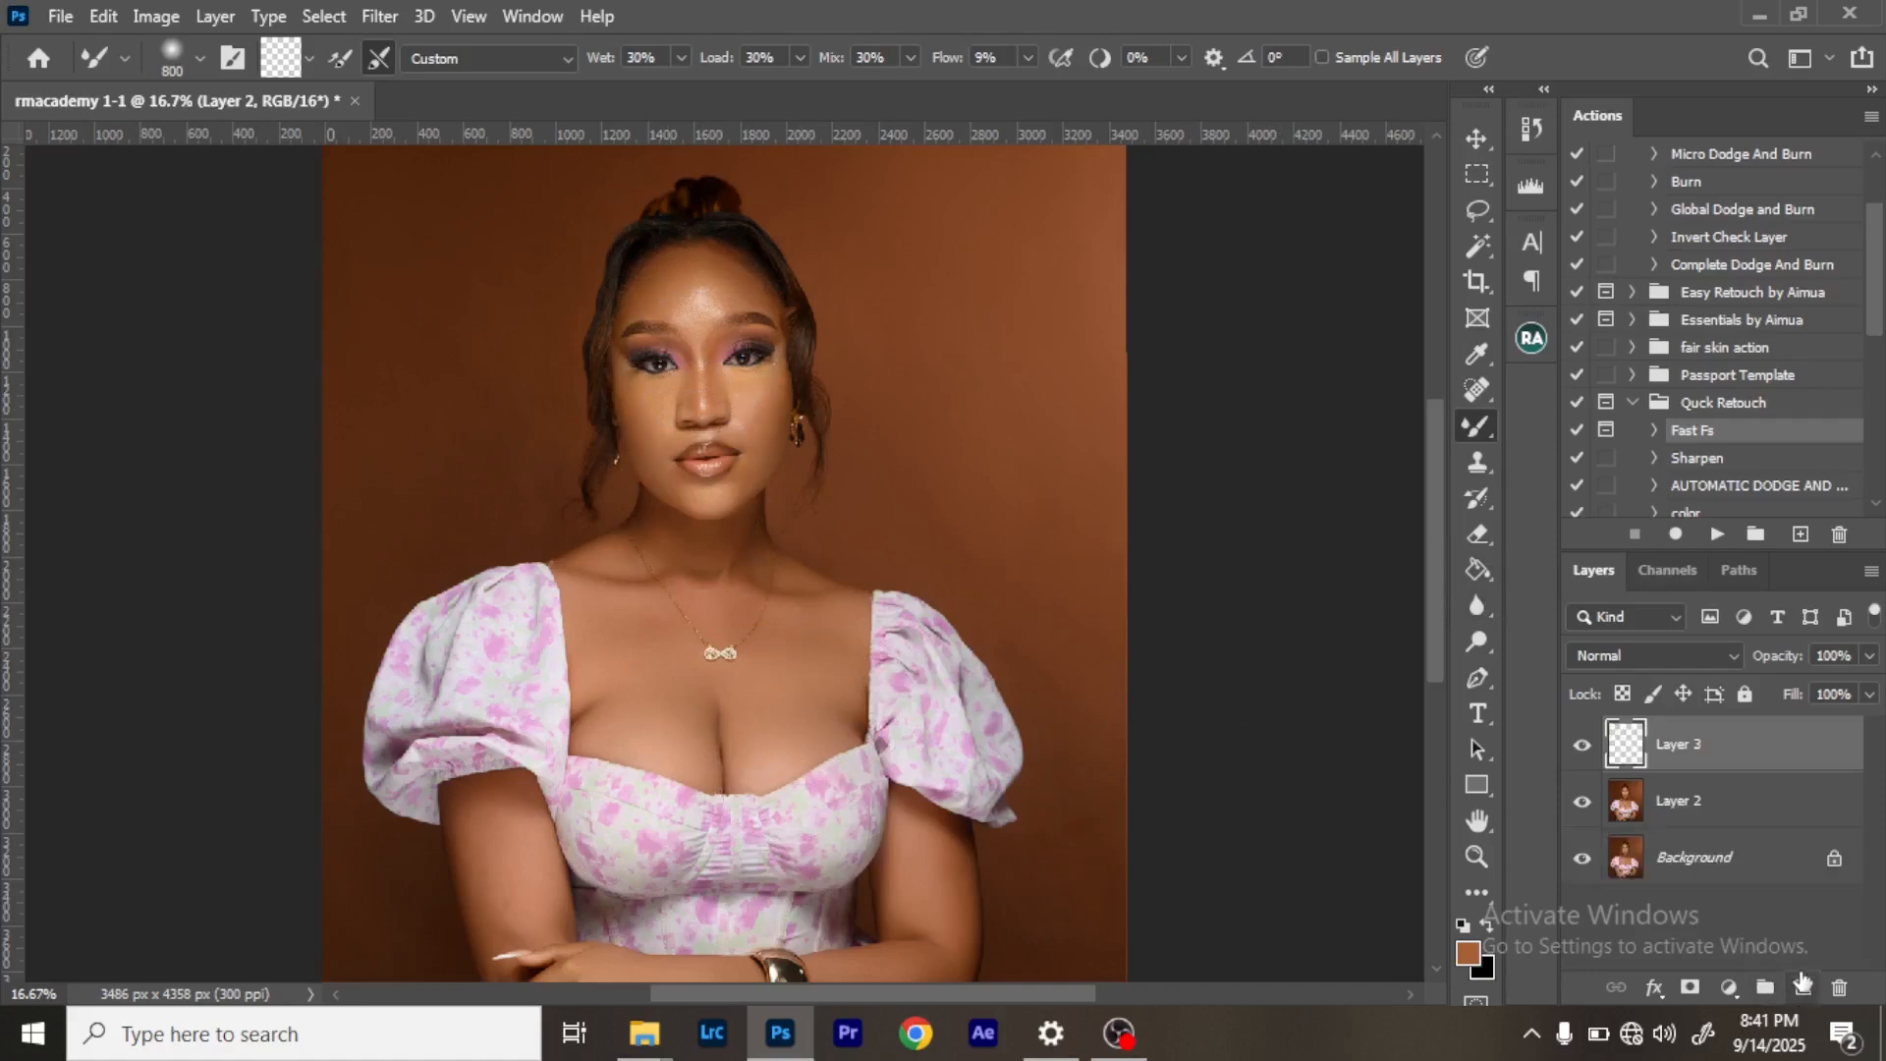
Switch to the Brush tool, set Layer 3's blend mode to Color and accept 96603a as the foreground colour.
right_click(1478, 429)
click(1540, 428)
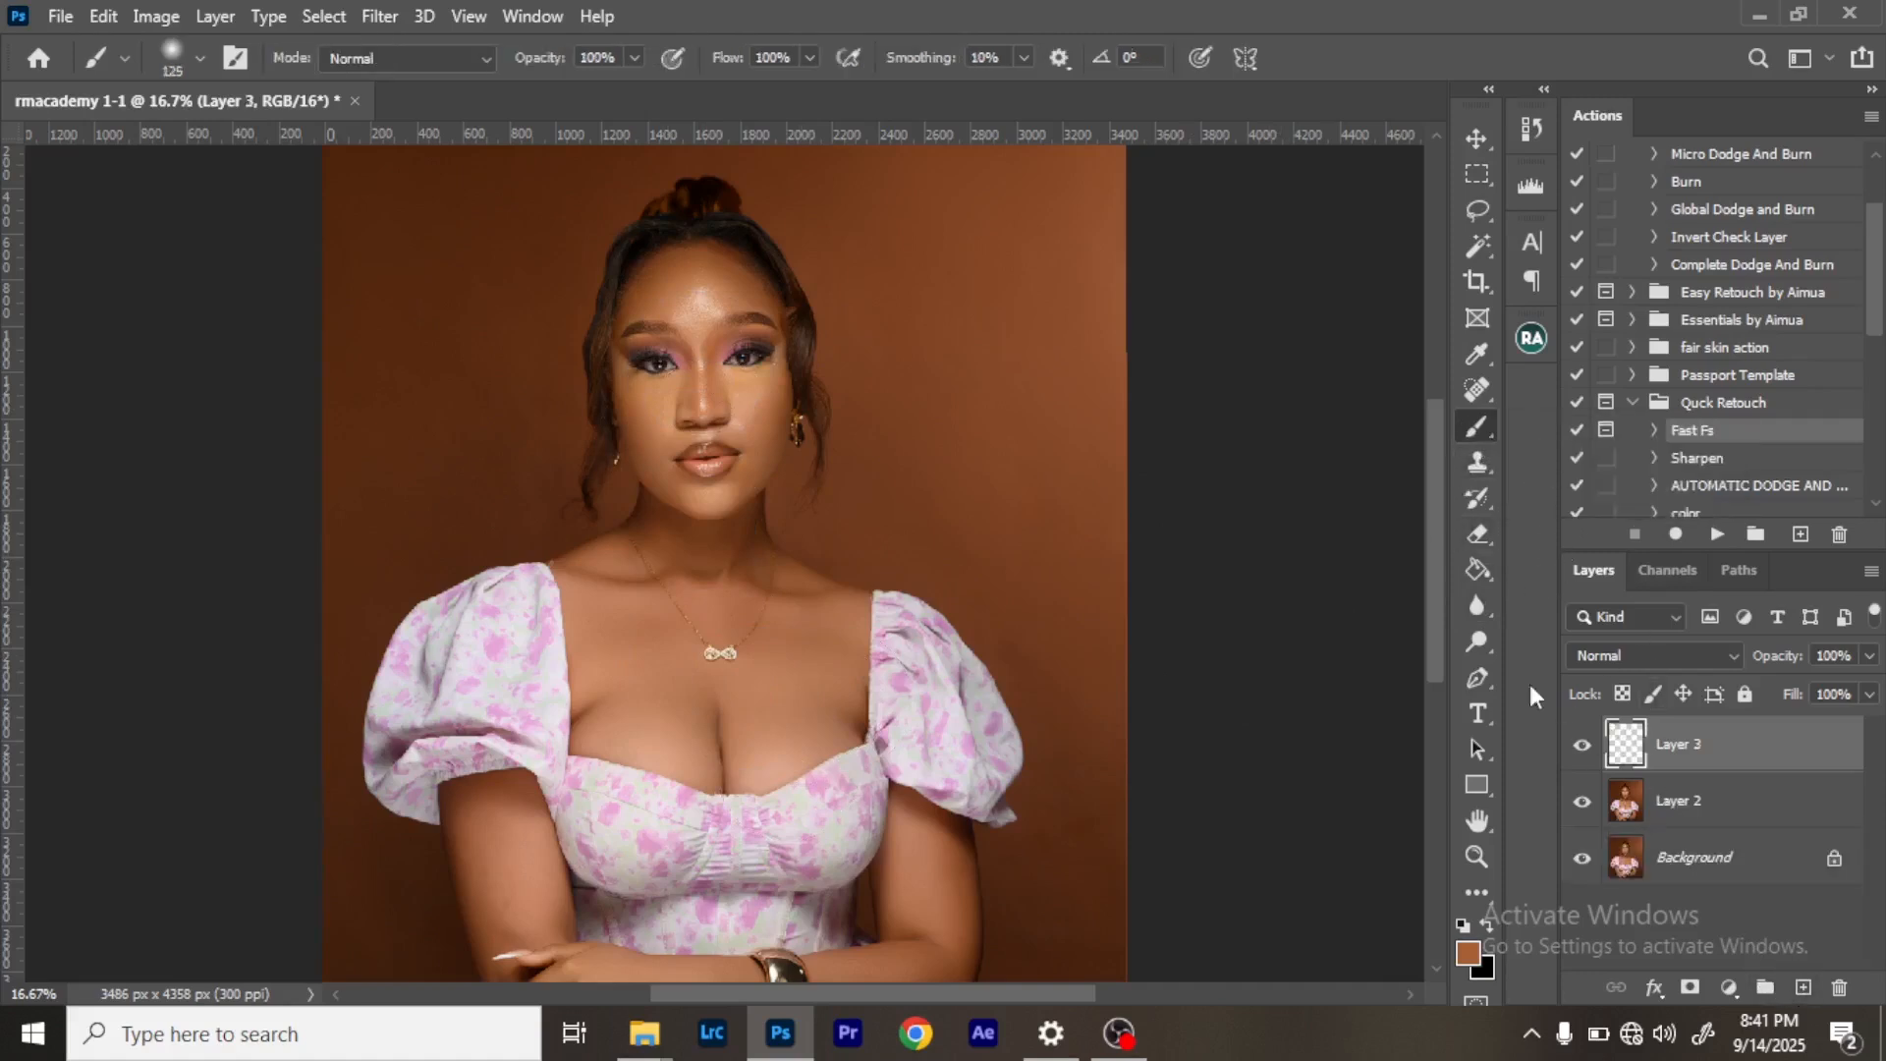
click(1653, 655)
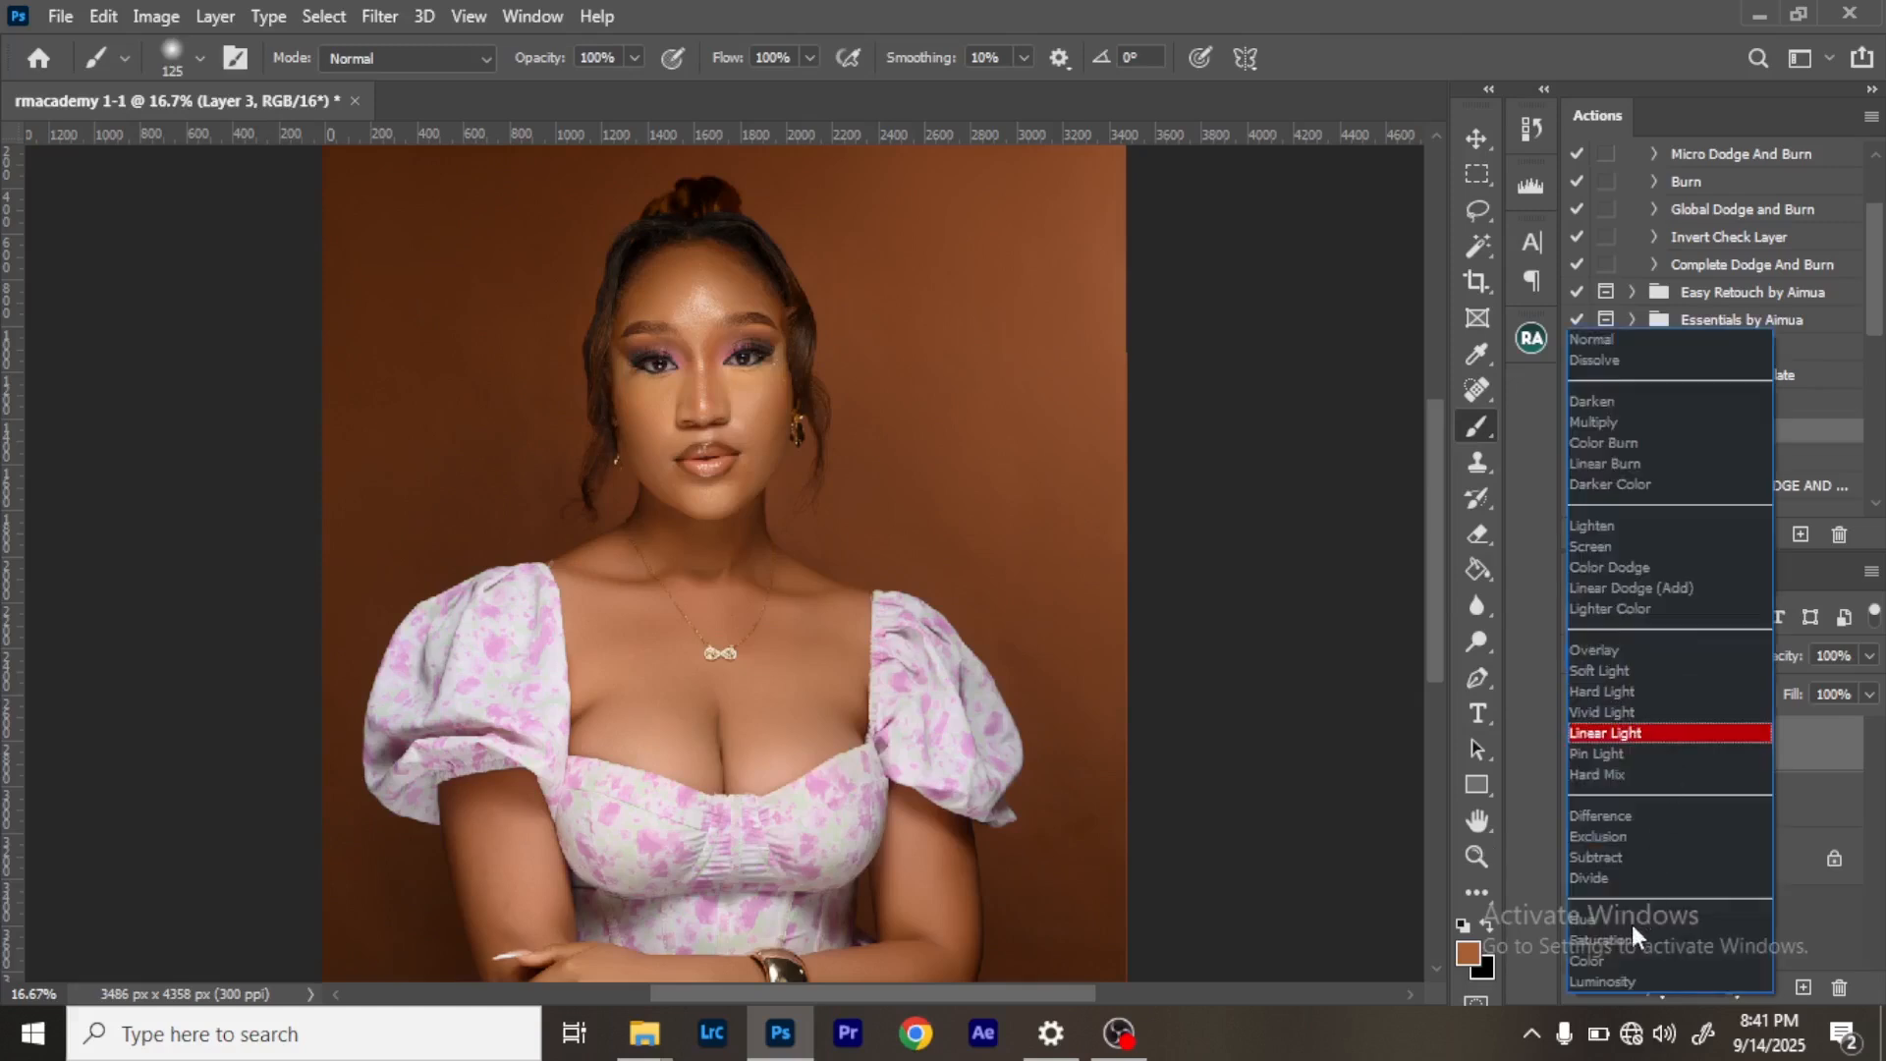
click(1613, 949)
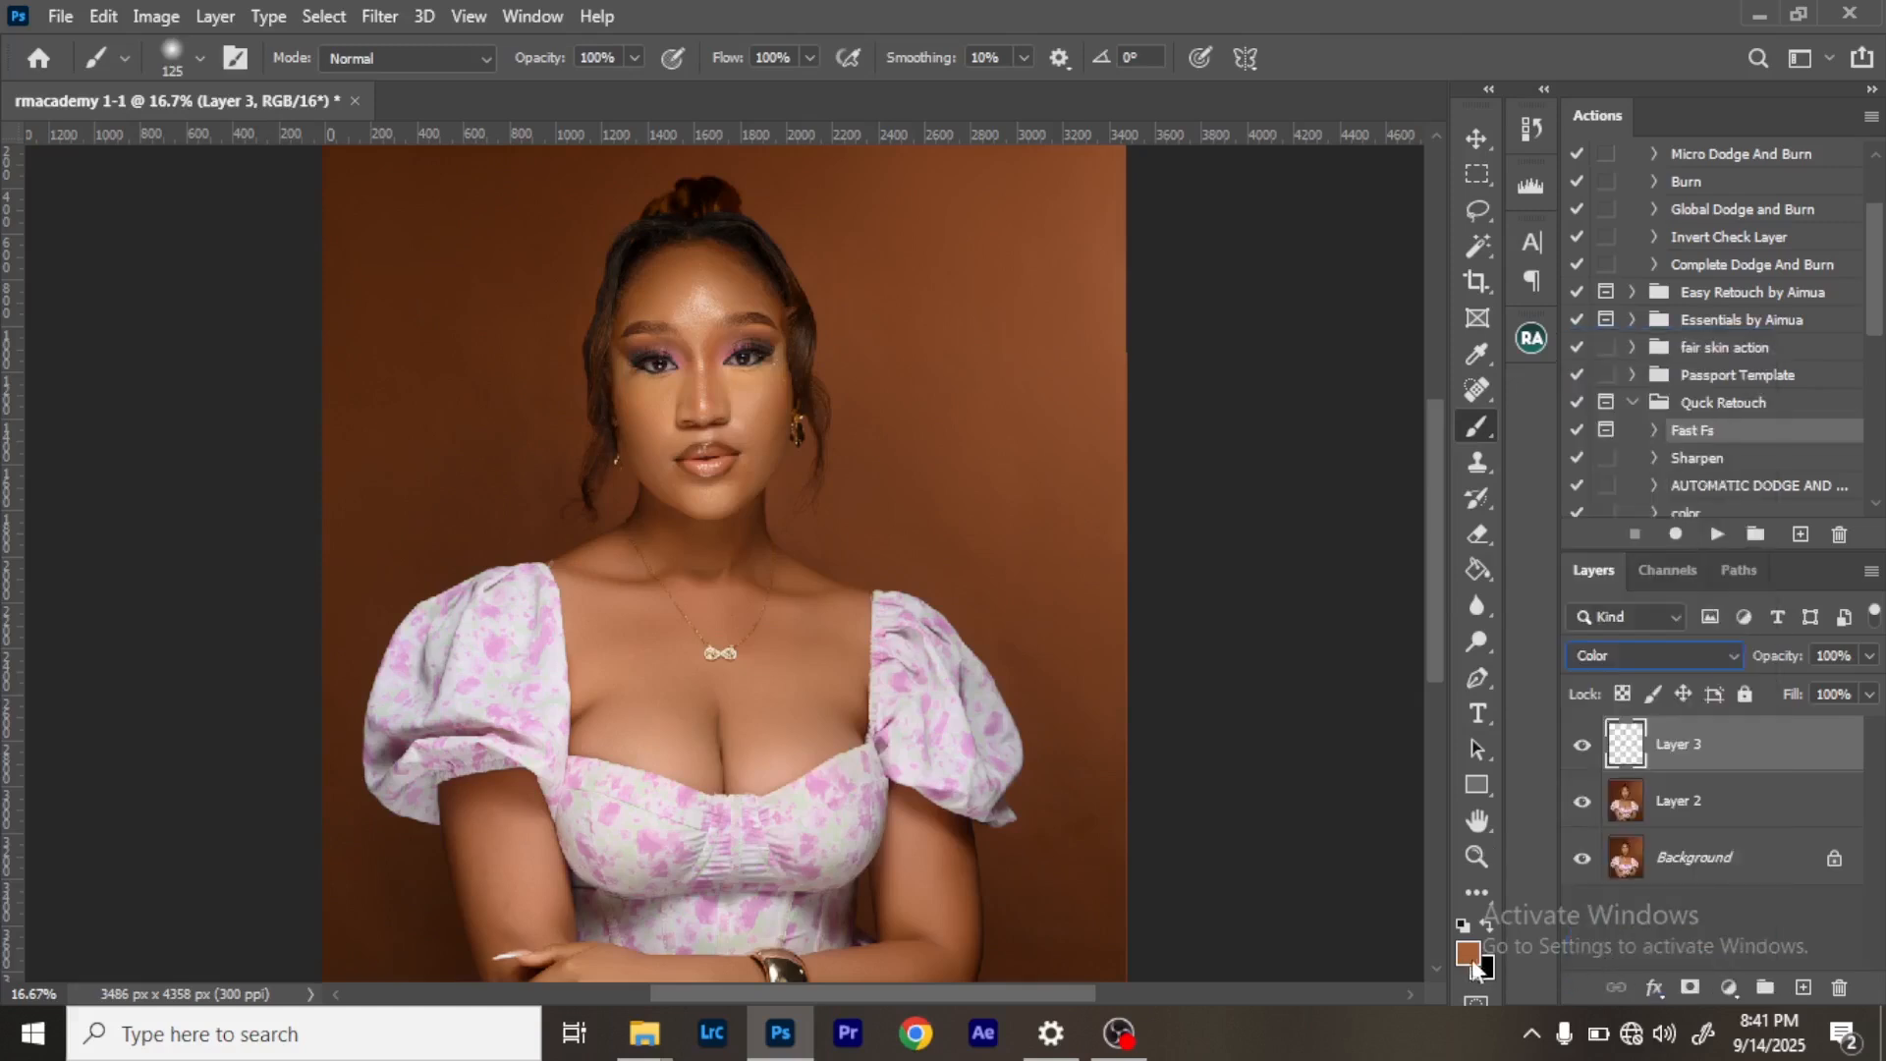
click(1473, 967)
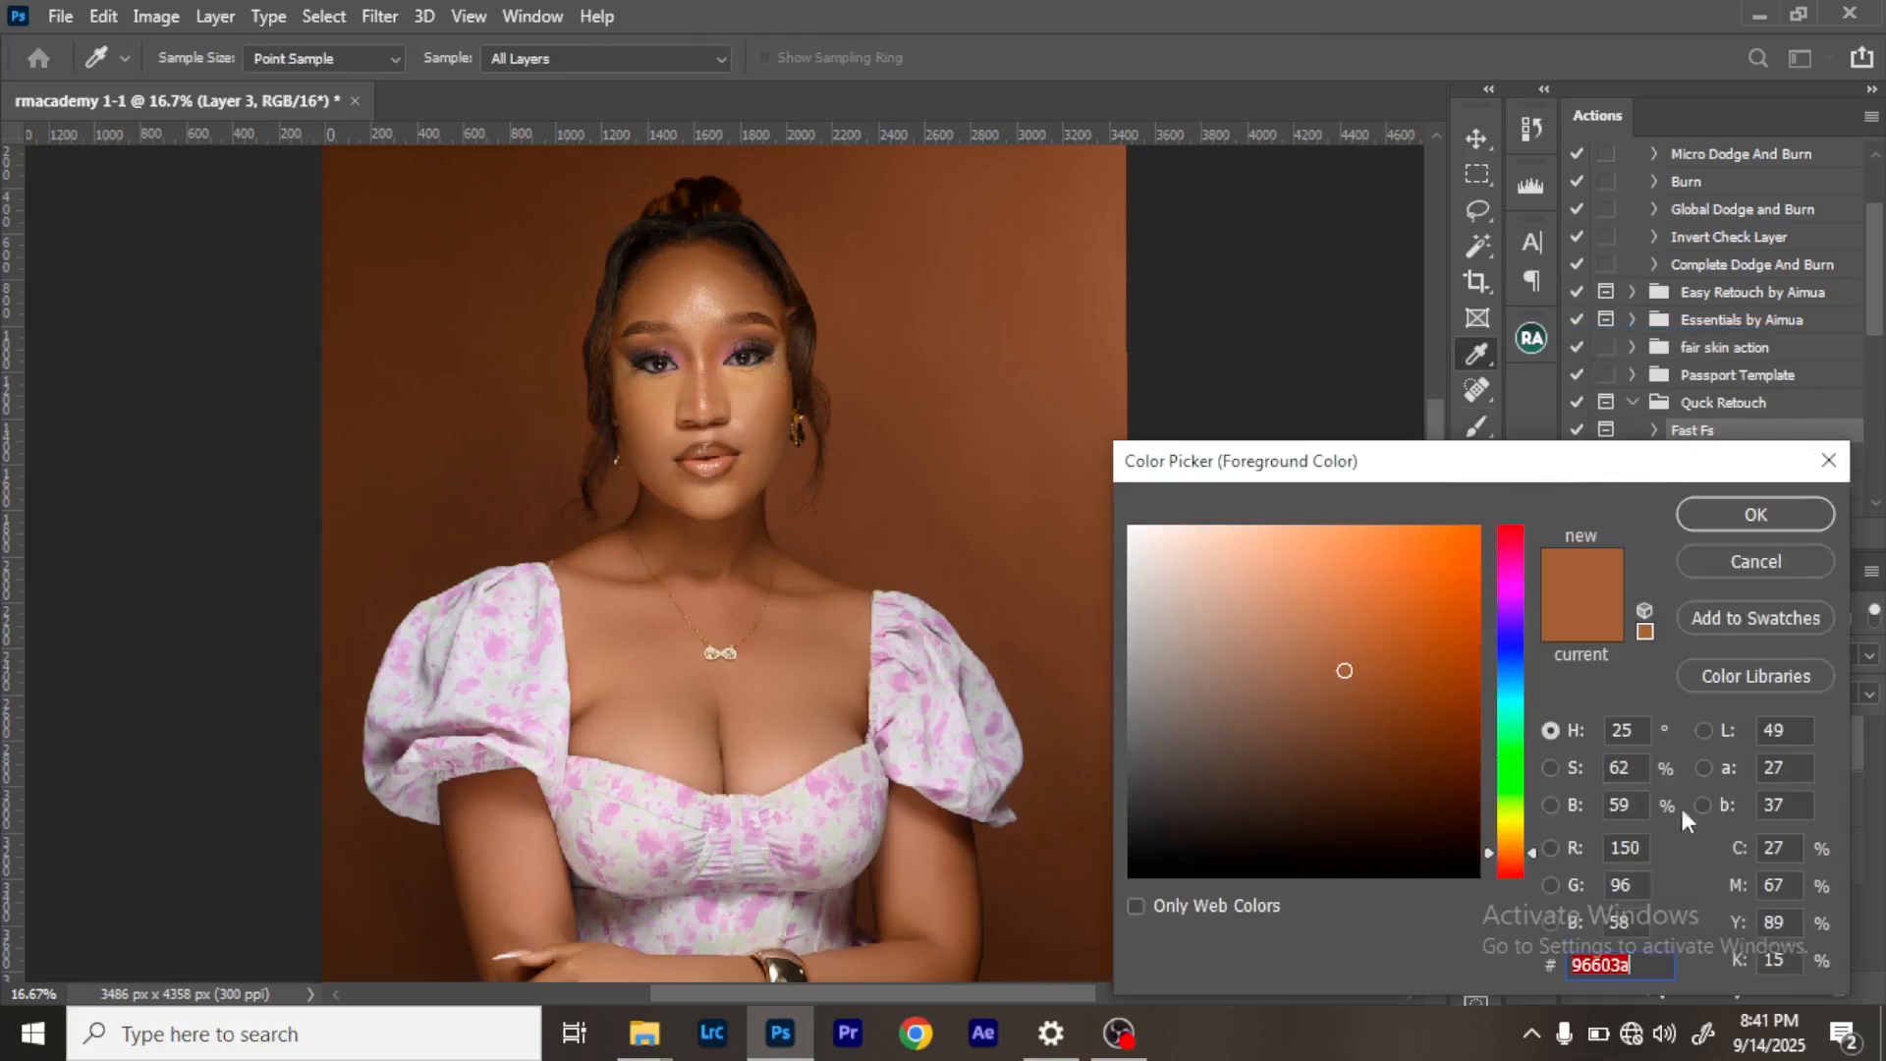
drag(1424, 463, 998, 165)
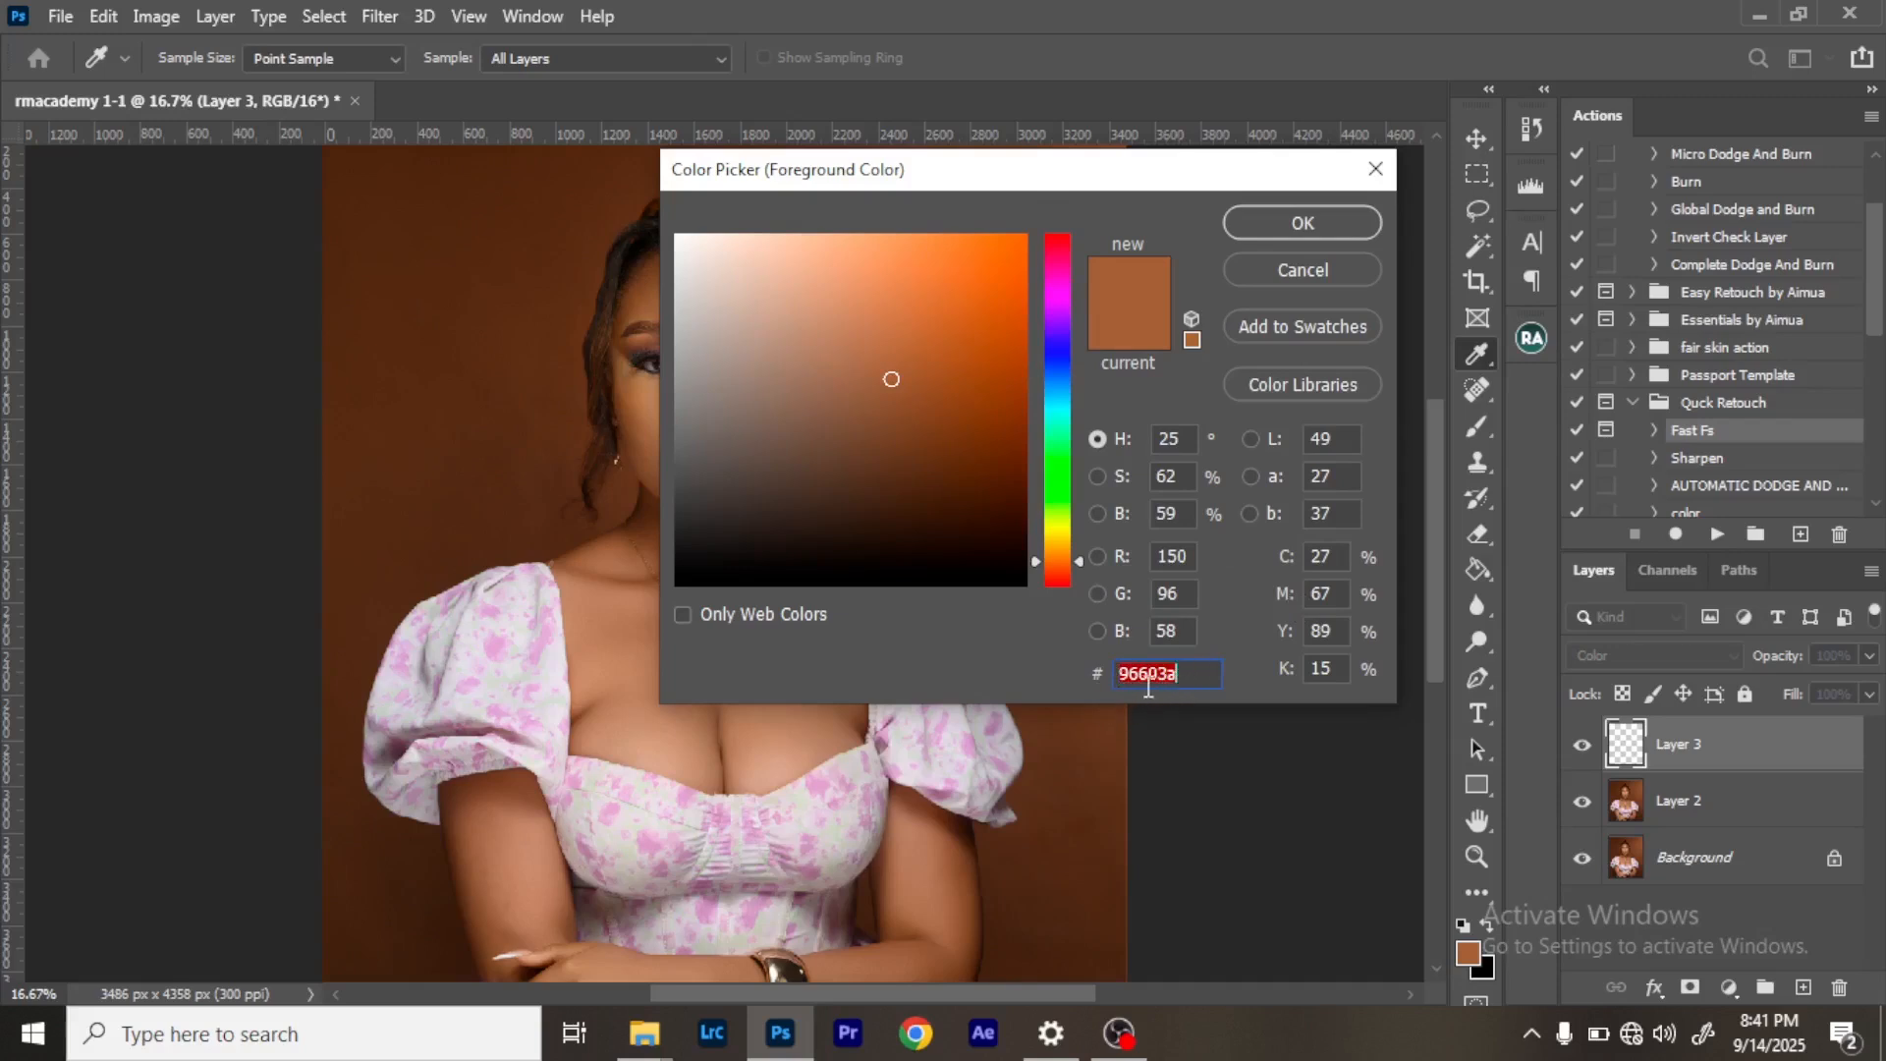
click(1282, 227)
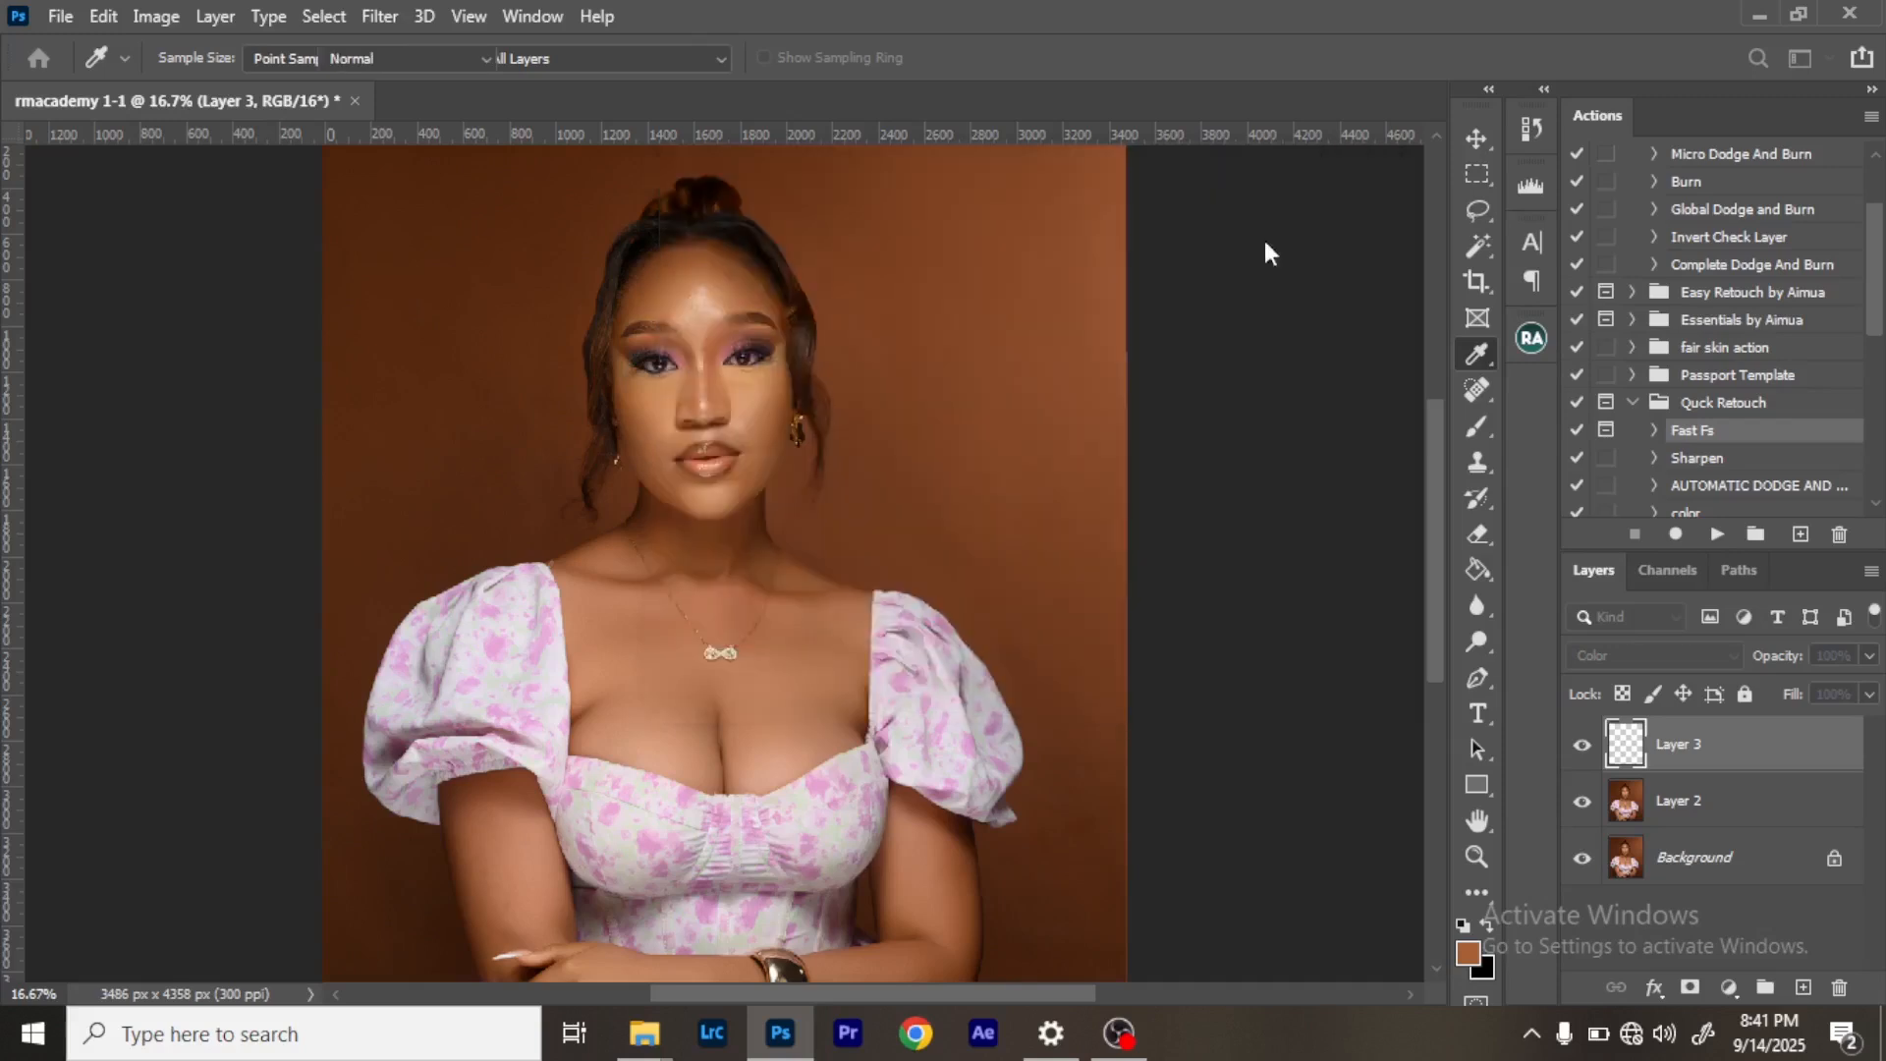
key(b)
Paint the brown foreground colour over the forehead, cheeks and nose on Layer 3 with a 125 px soft brush.
click(1478, 861)
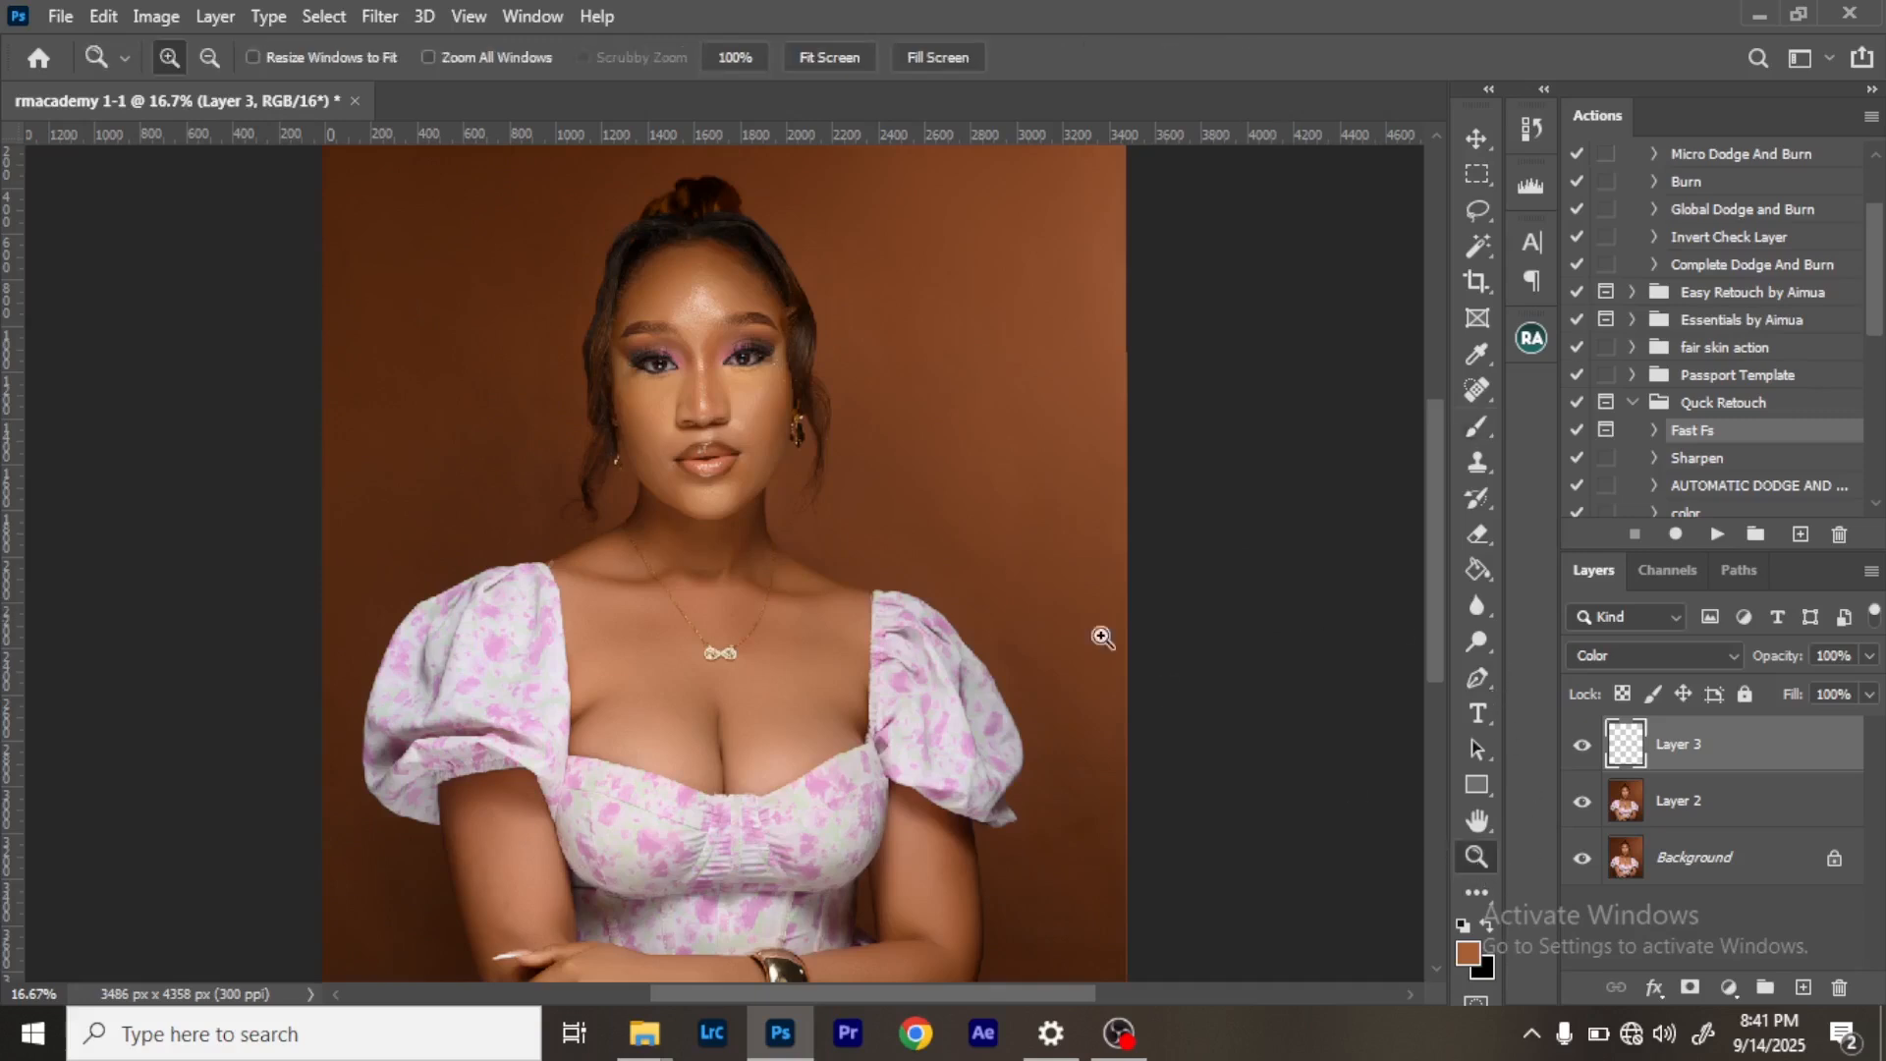
drag(619, 233, 875, 548)
drag(636, 505, 832, 597)
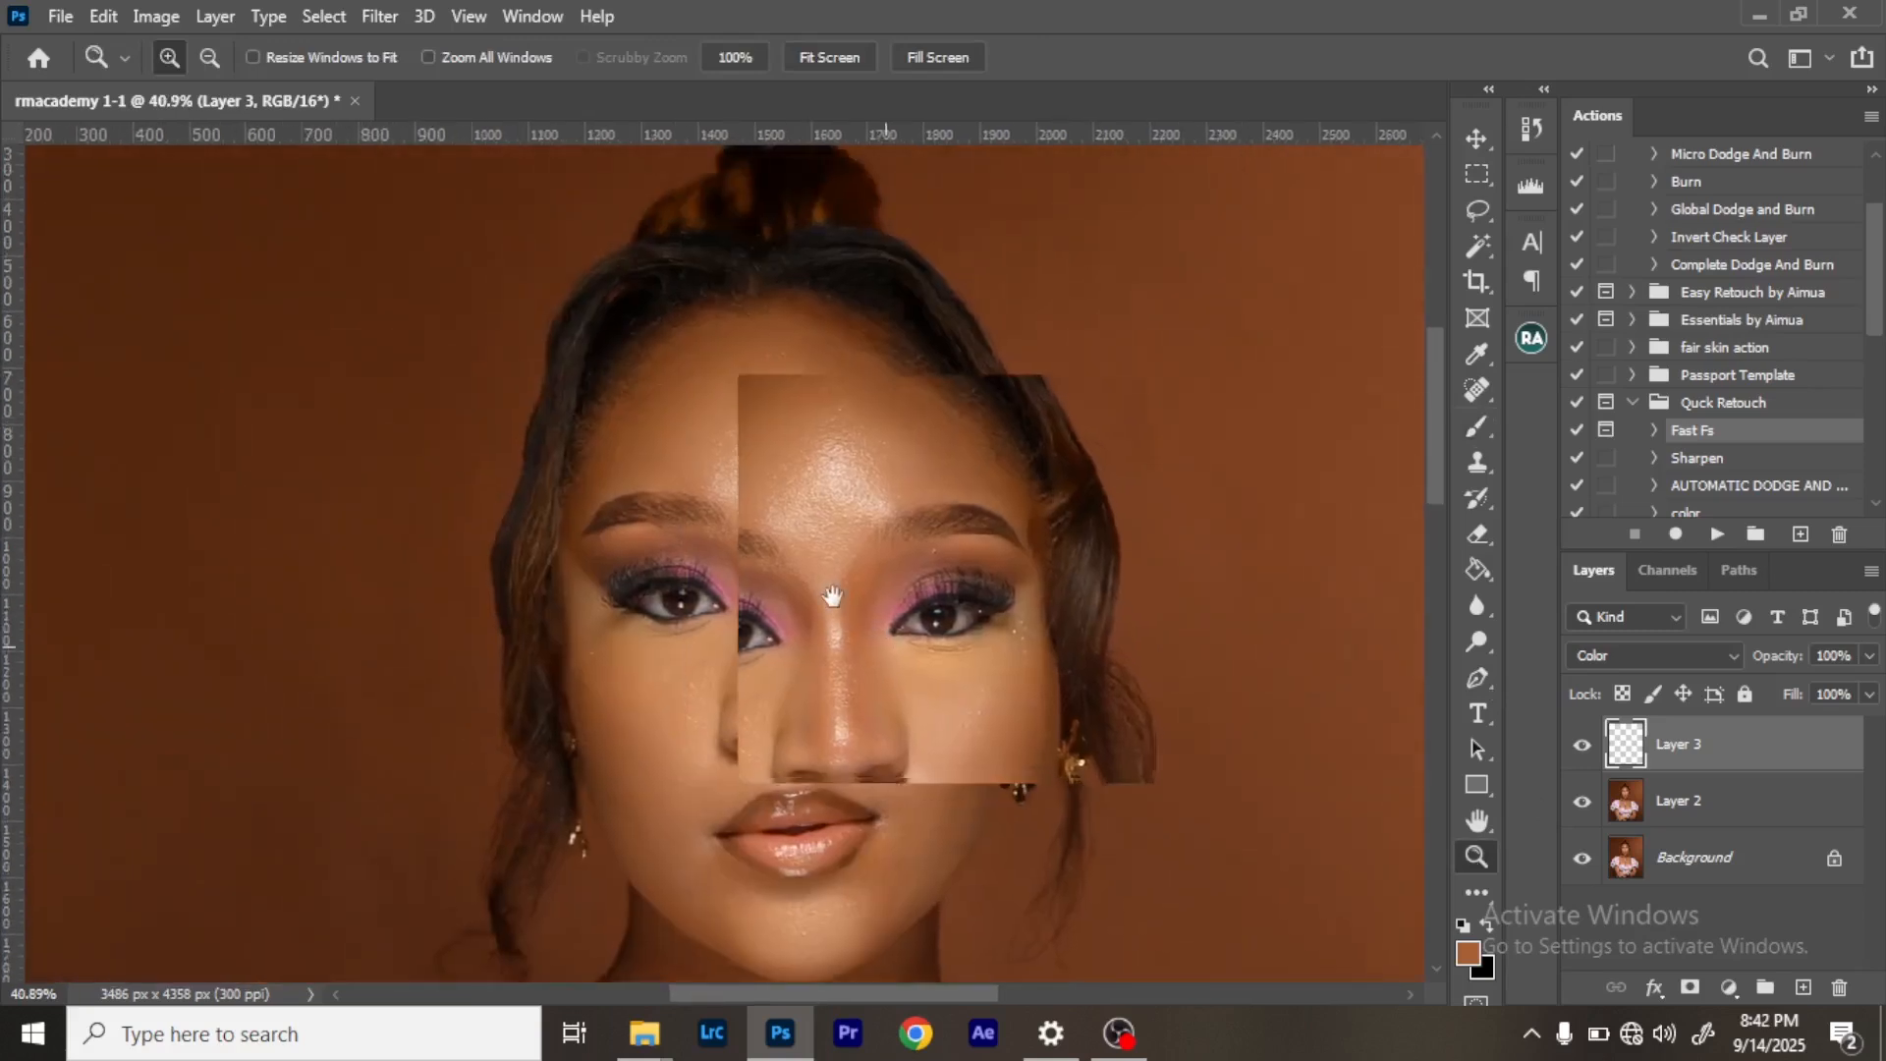
key(ctrl+plus)
key(ctrl+plus)
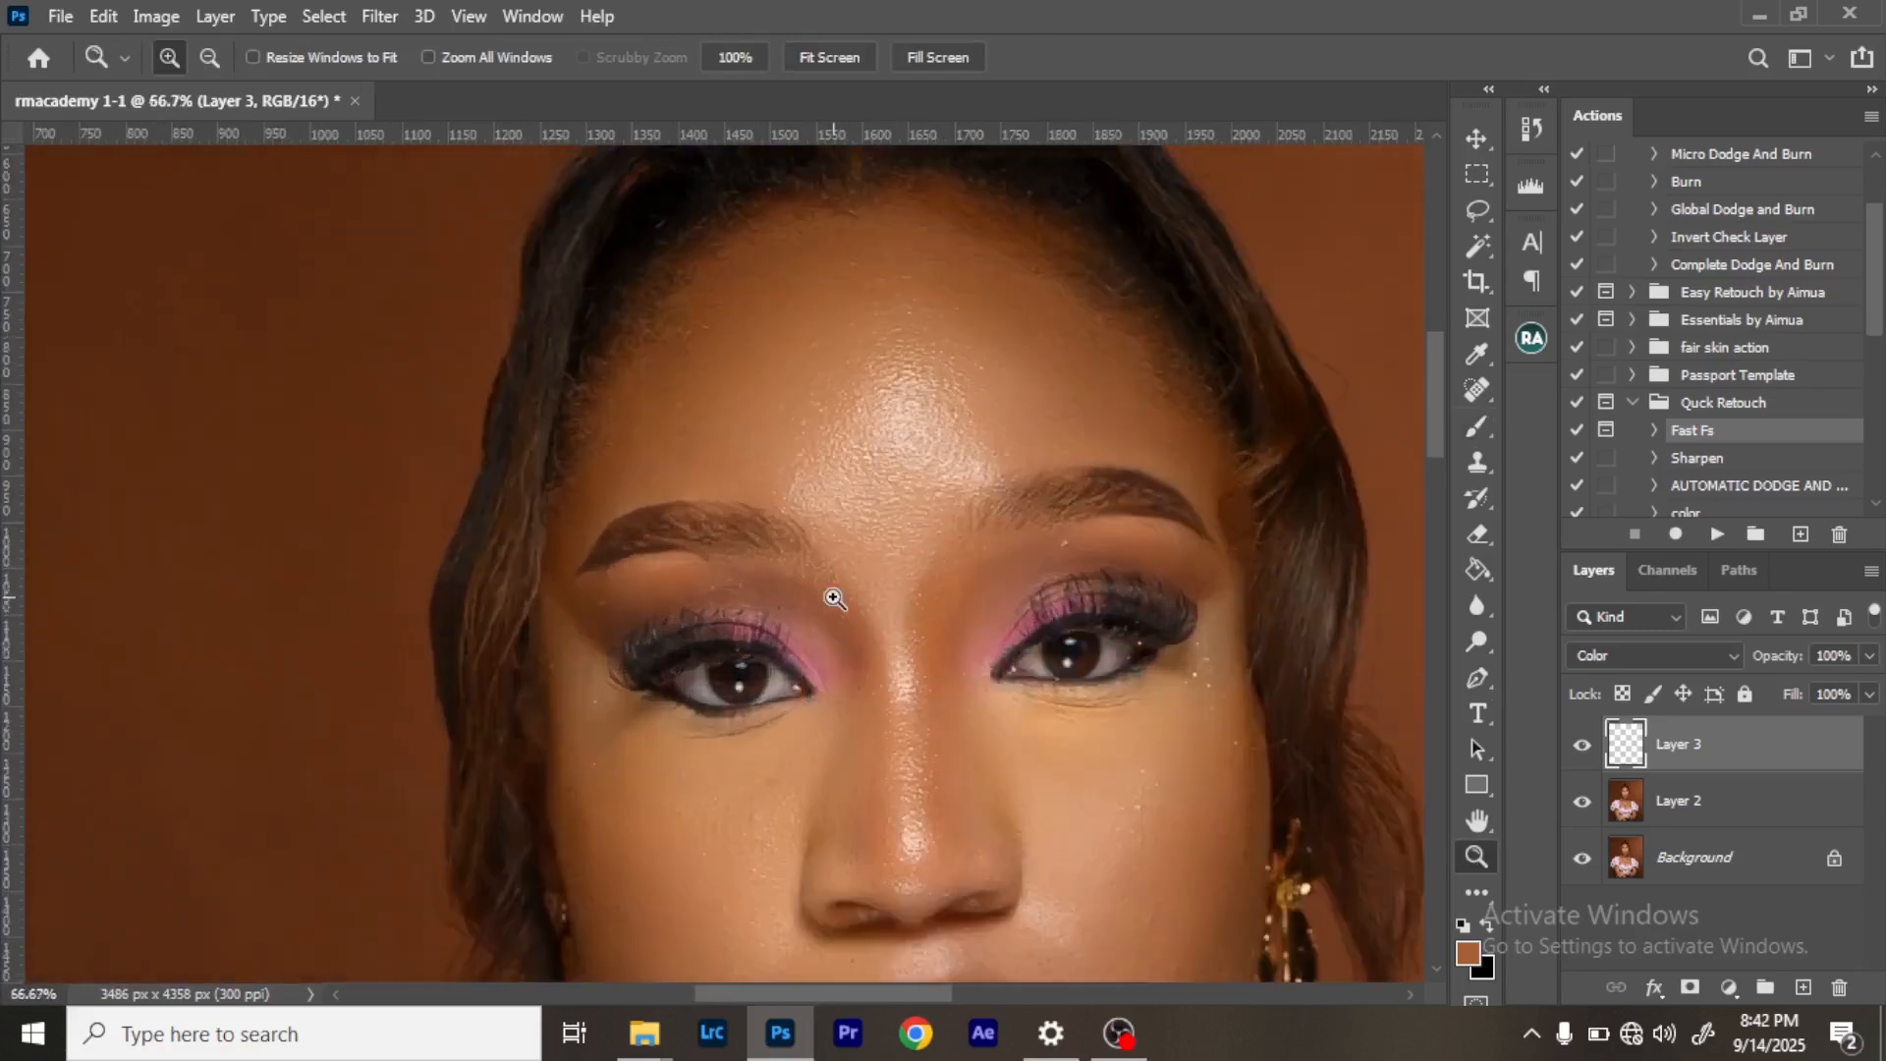
key(ctrl+minus)
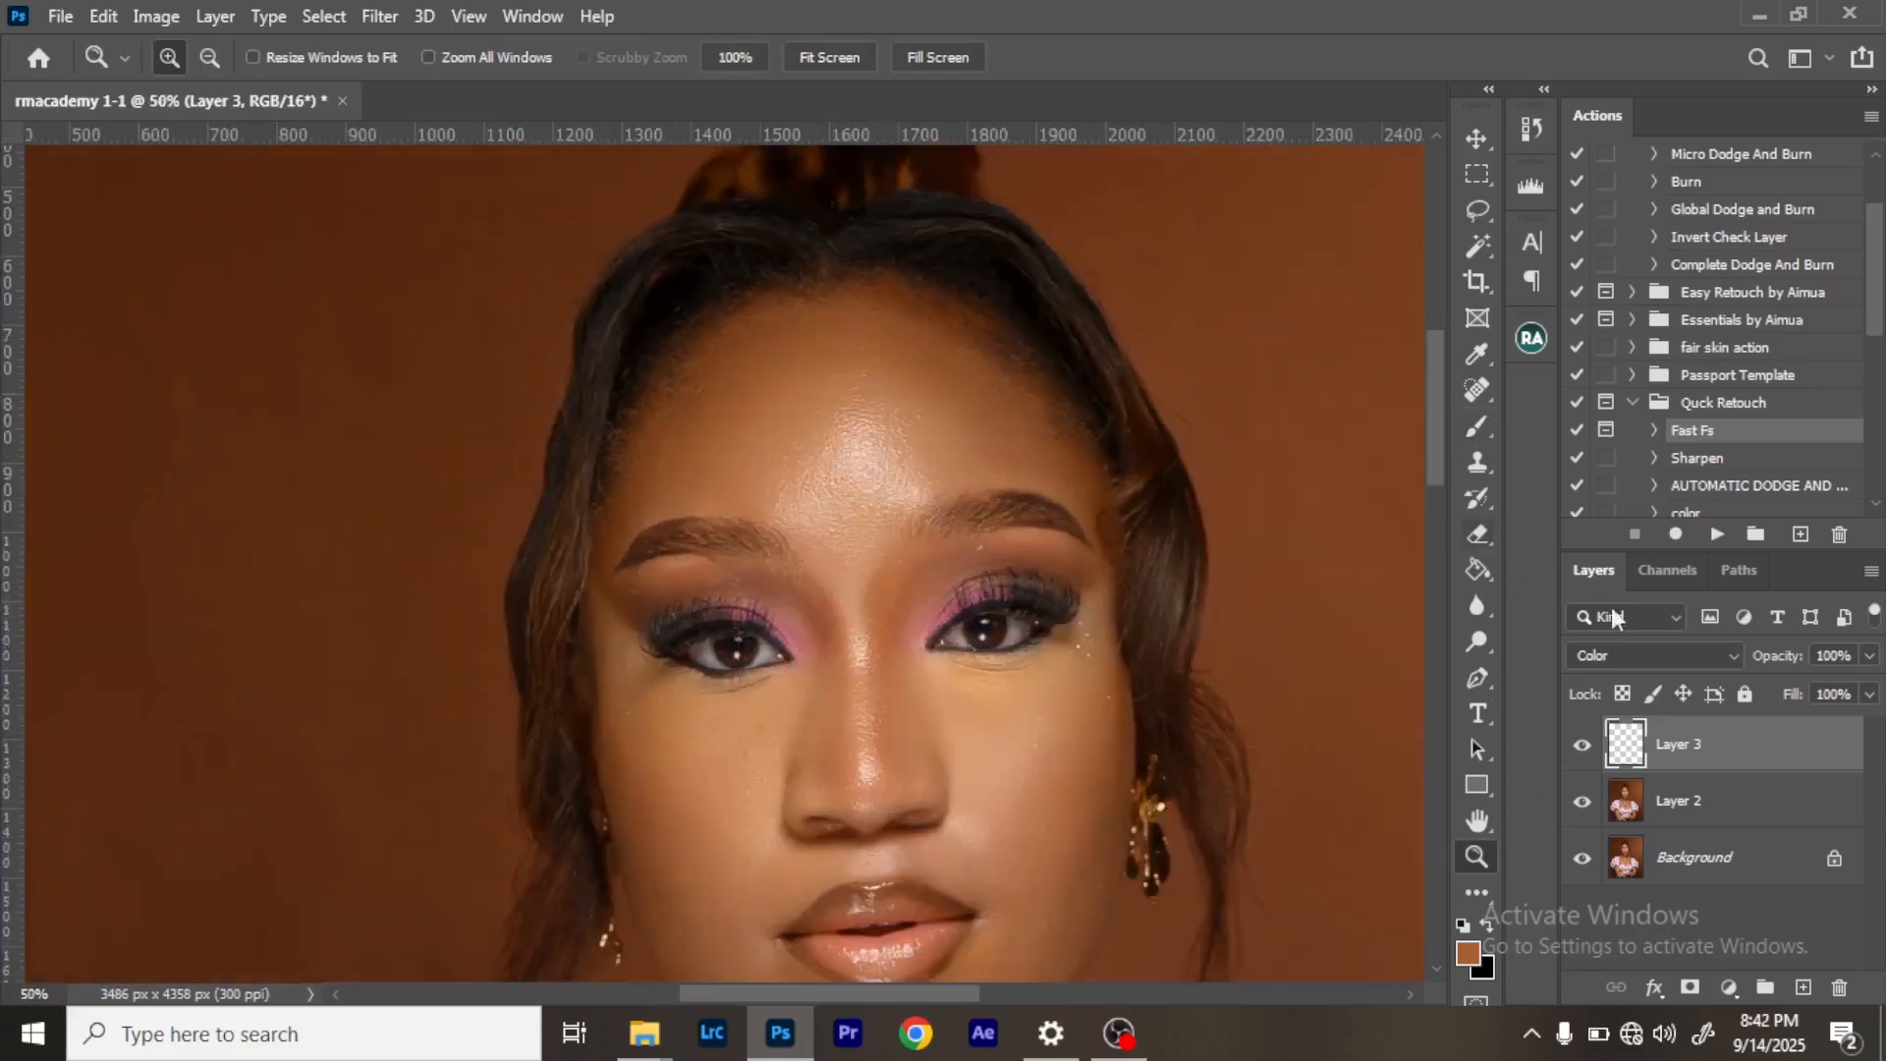
click(1623, 655)
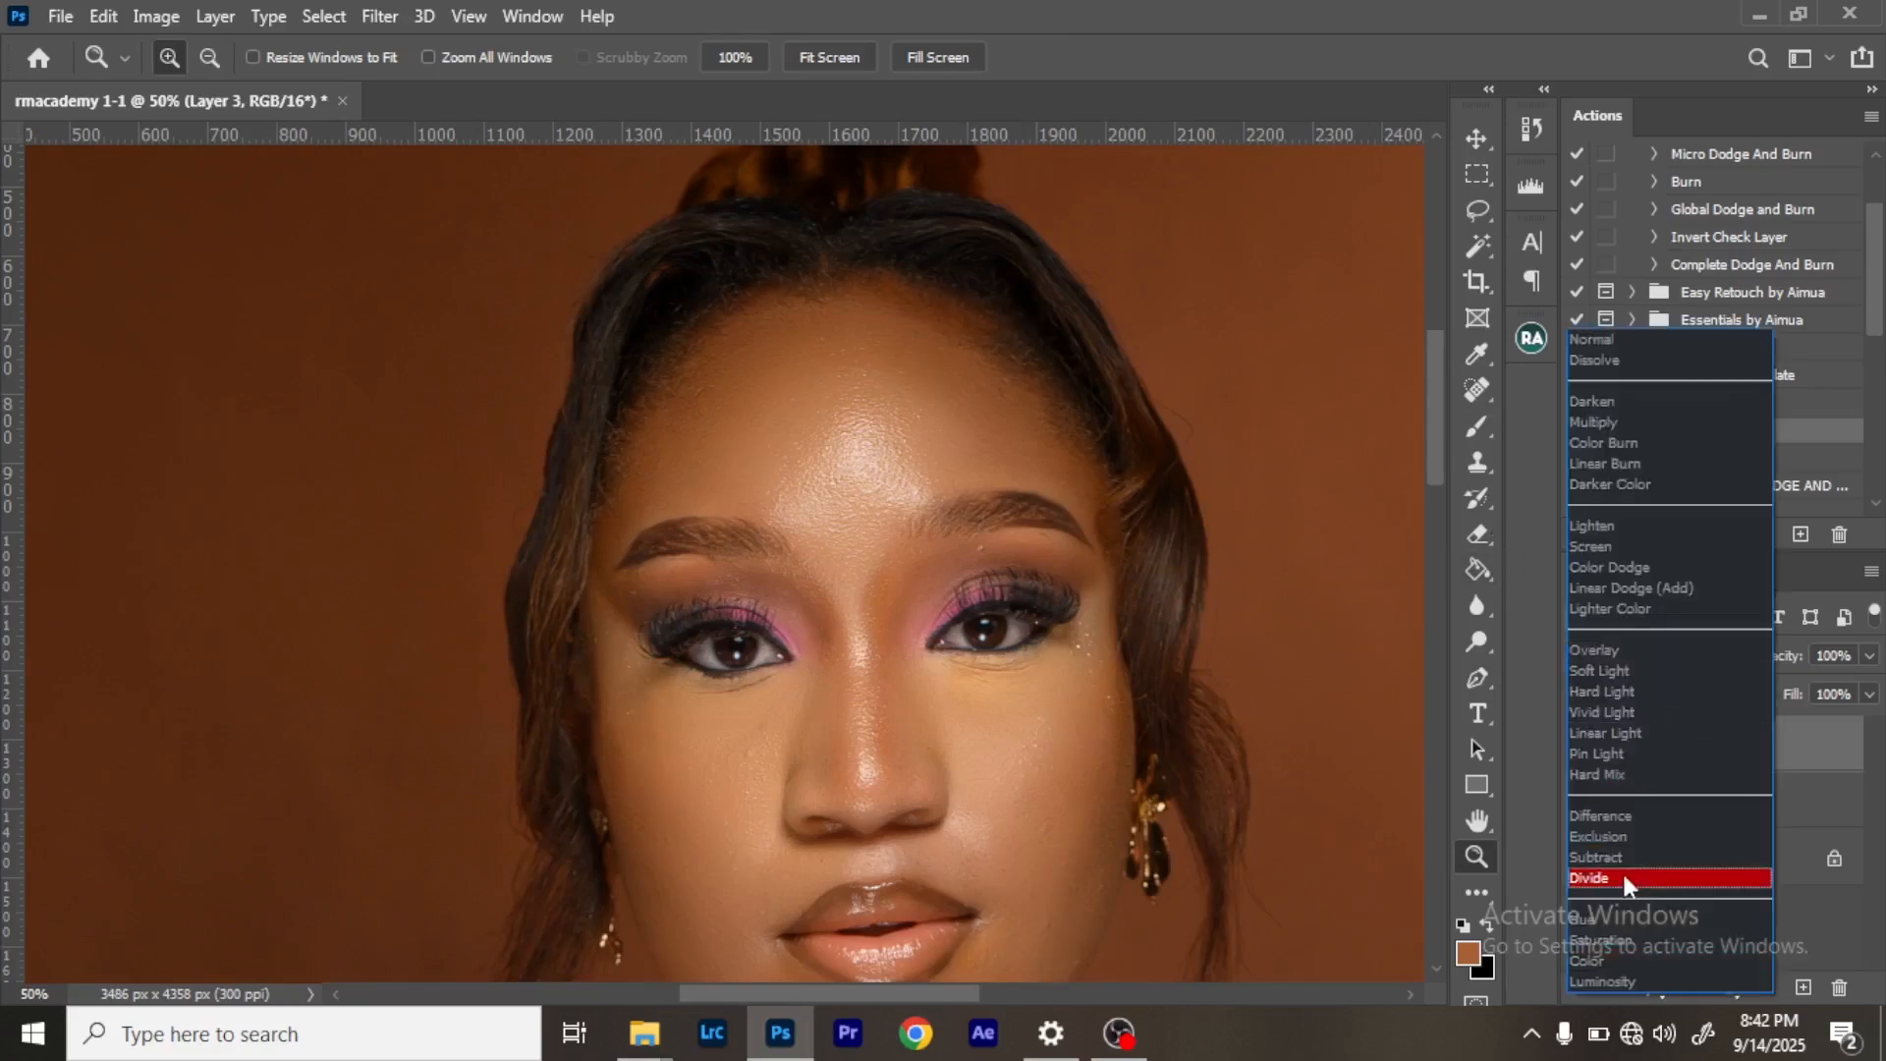
click(1618, 949)
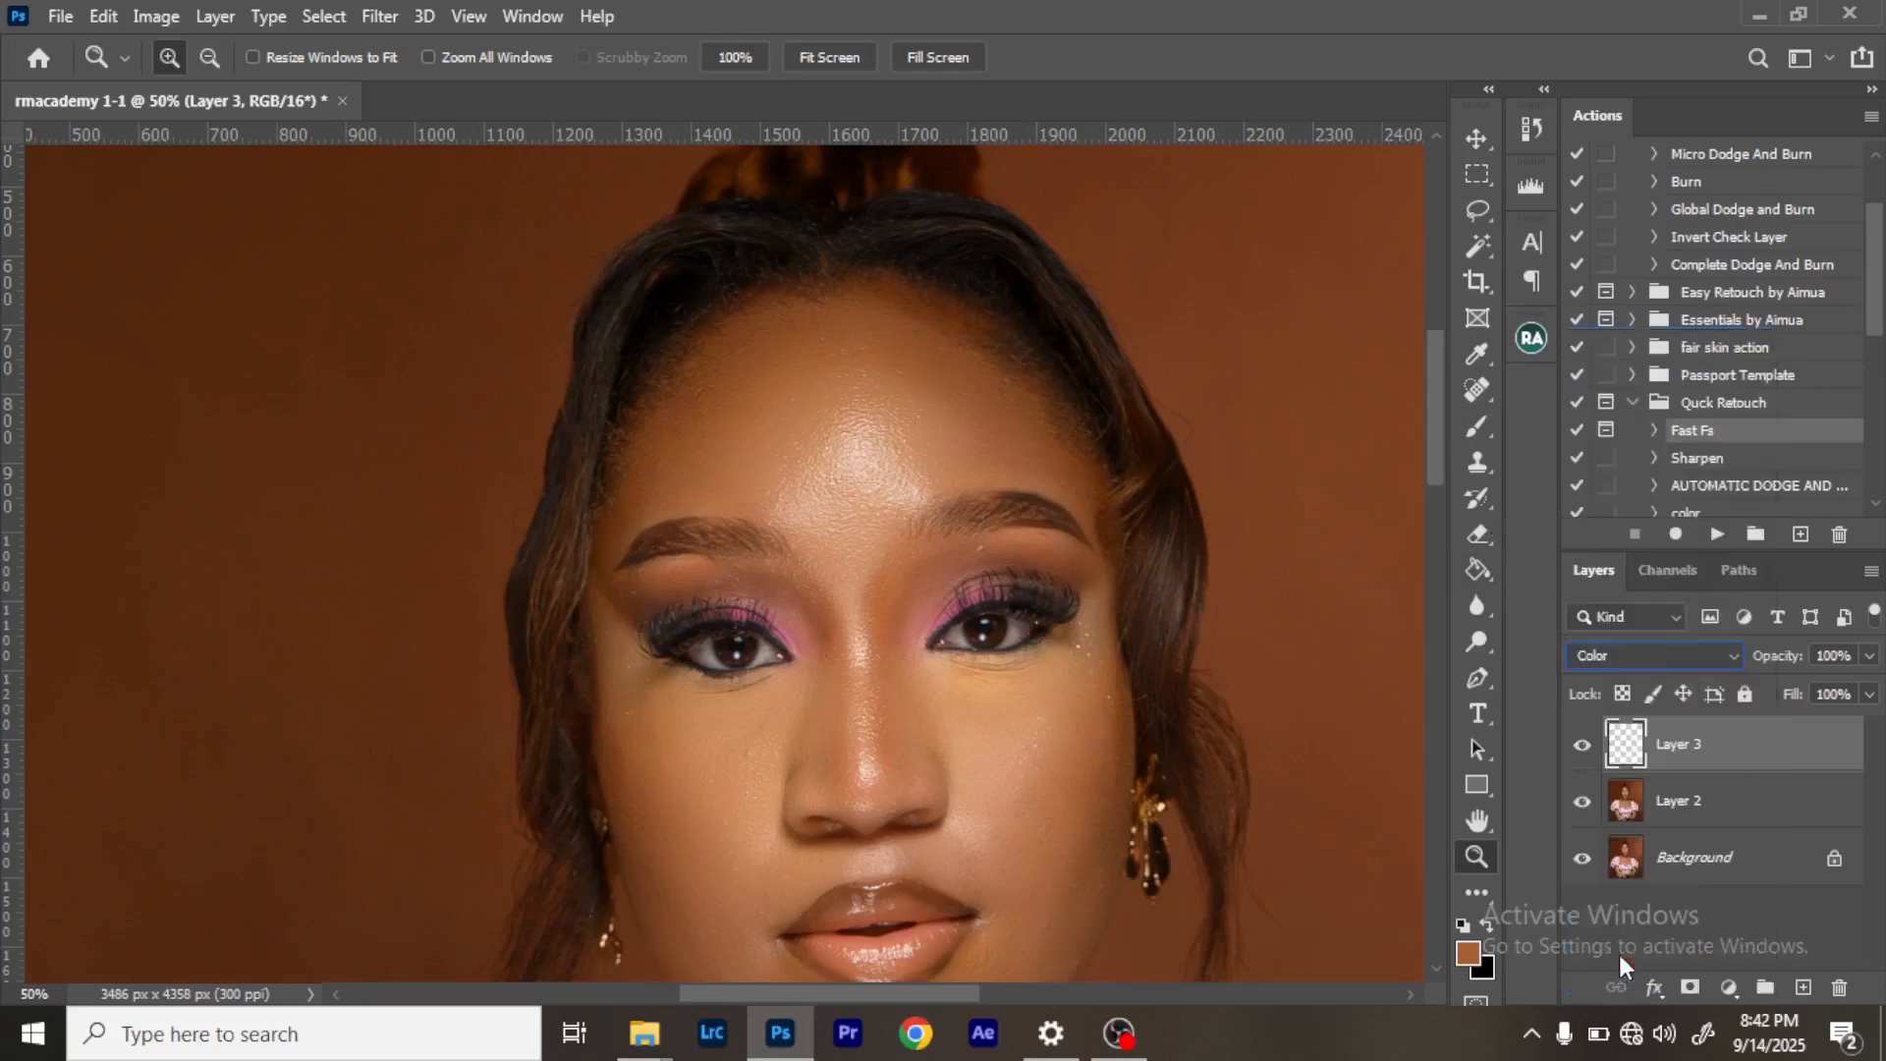
click(1477, 426)
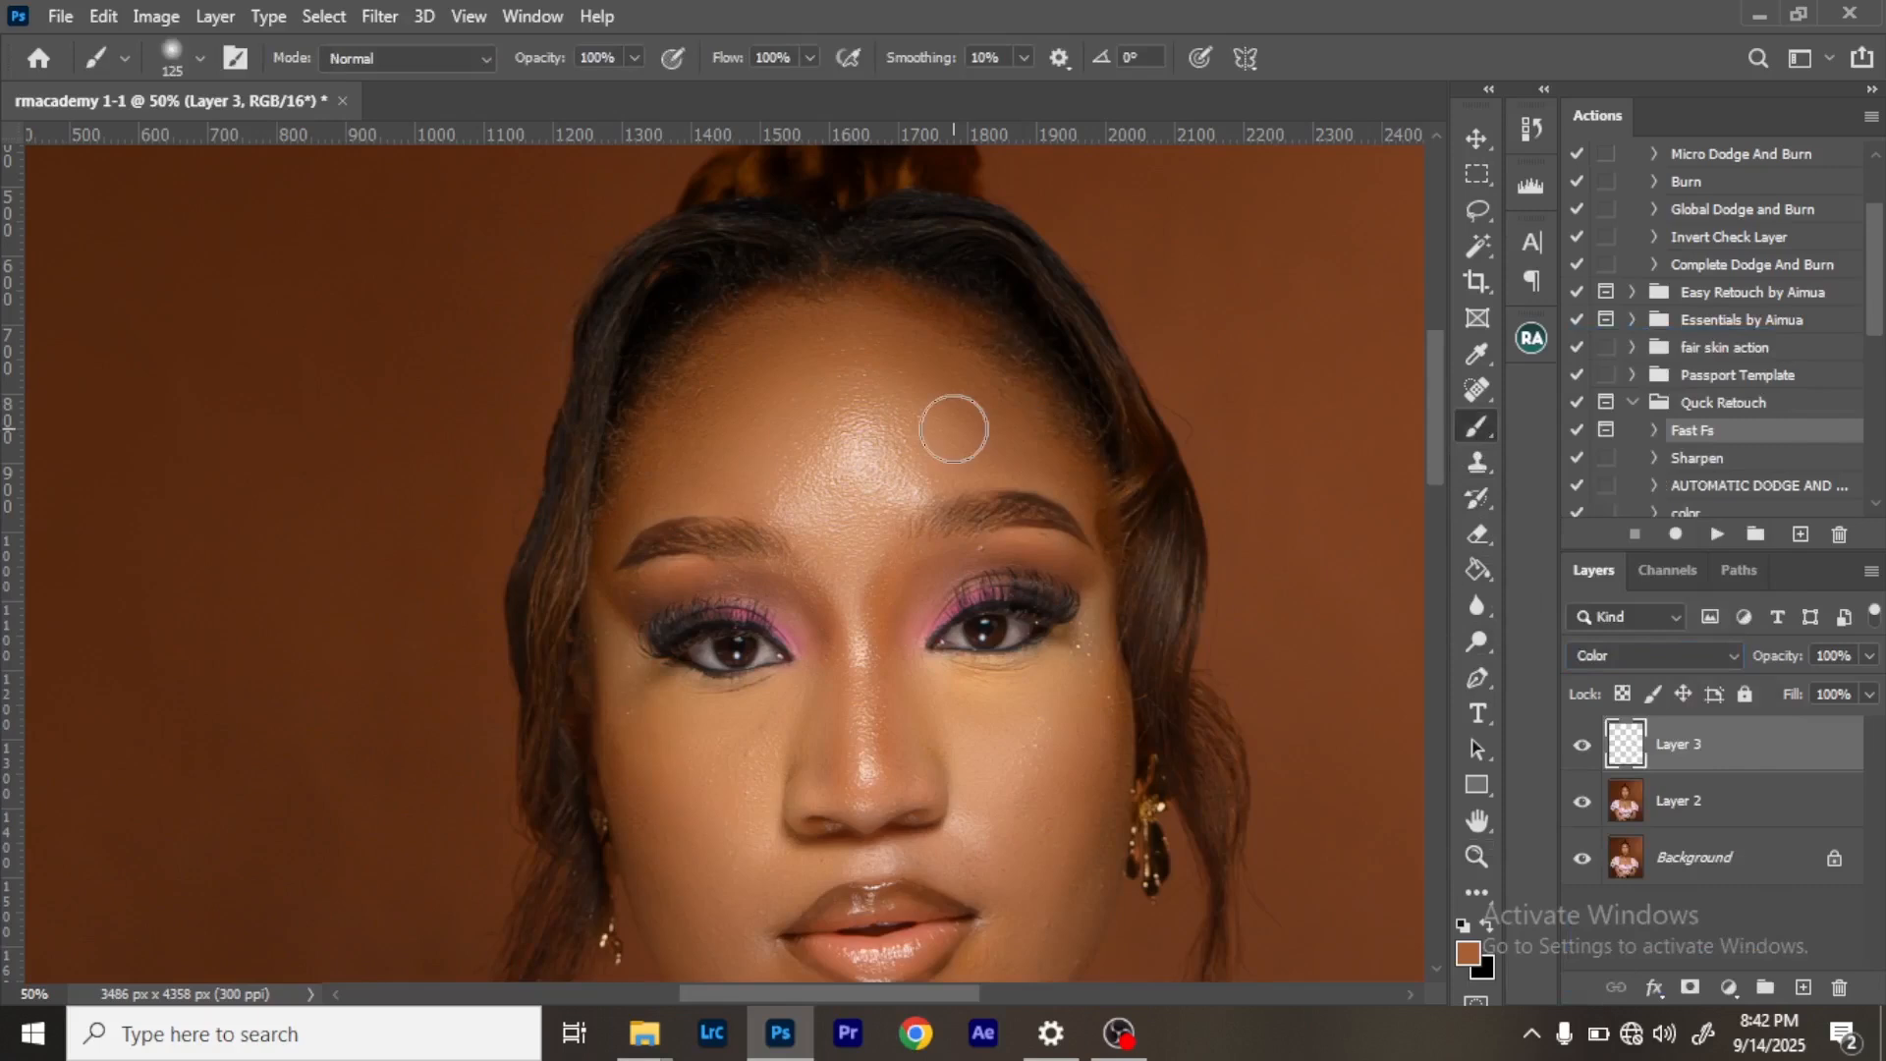
mouse_move(661, 473)
mouse_down()
mouse_move(773, 466)
mouse_move(711, 441)
mouse_move(734, 354)
mouse_move(835, 329)
mouse_move(907, 381)
mouse_move(802, 441)
mouse_move(860, 499)
mouse_move(812, 507)
mouse_move(966, 426)
mouse_move(911, 405)
mouse_move(991, 432)
mouse_move(937, 391)
mouse_move(1013, 444)
mouse_move(920, 468)
mouse_up()
mouse_move(634, 709)
mouse_down()
mouse_move(615, 637)
mouse_move(672, 706)
mouse_move(638, 698)
mouse_move(679, 870)
mouse_move(629, 770)
mouse_move(676, 937)
mouse_move(643, 837)
mouse_move(680, 904)
mouse_move(791, 864)
mouse_up()
mouse_move(709, 790)
mouse_down()
mouse_move(631, 693)
mouse_move(762, 755)
mouse_up()
drag(892, 707, 898, 715)
Reduce the brush size to 90 px and colour the remaining facial skin from the temples down to the chin.
key(bracketleft)
key(bracketleft)
key(bracketleft)
mouse_move(1086, 513)
mouse_down()
mouse_move(1036, 480)
mouse_move(1090, 495)
mouse_up()
drag(1435, 458, 1431, 486)
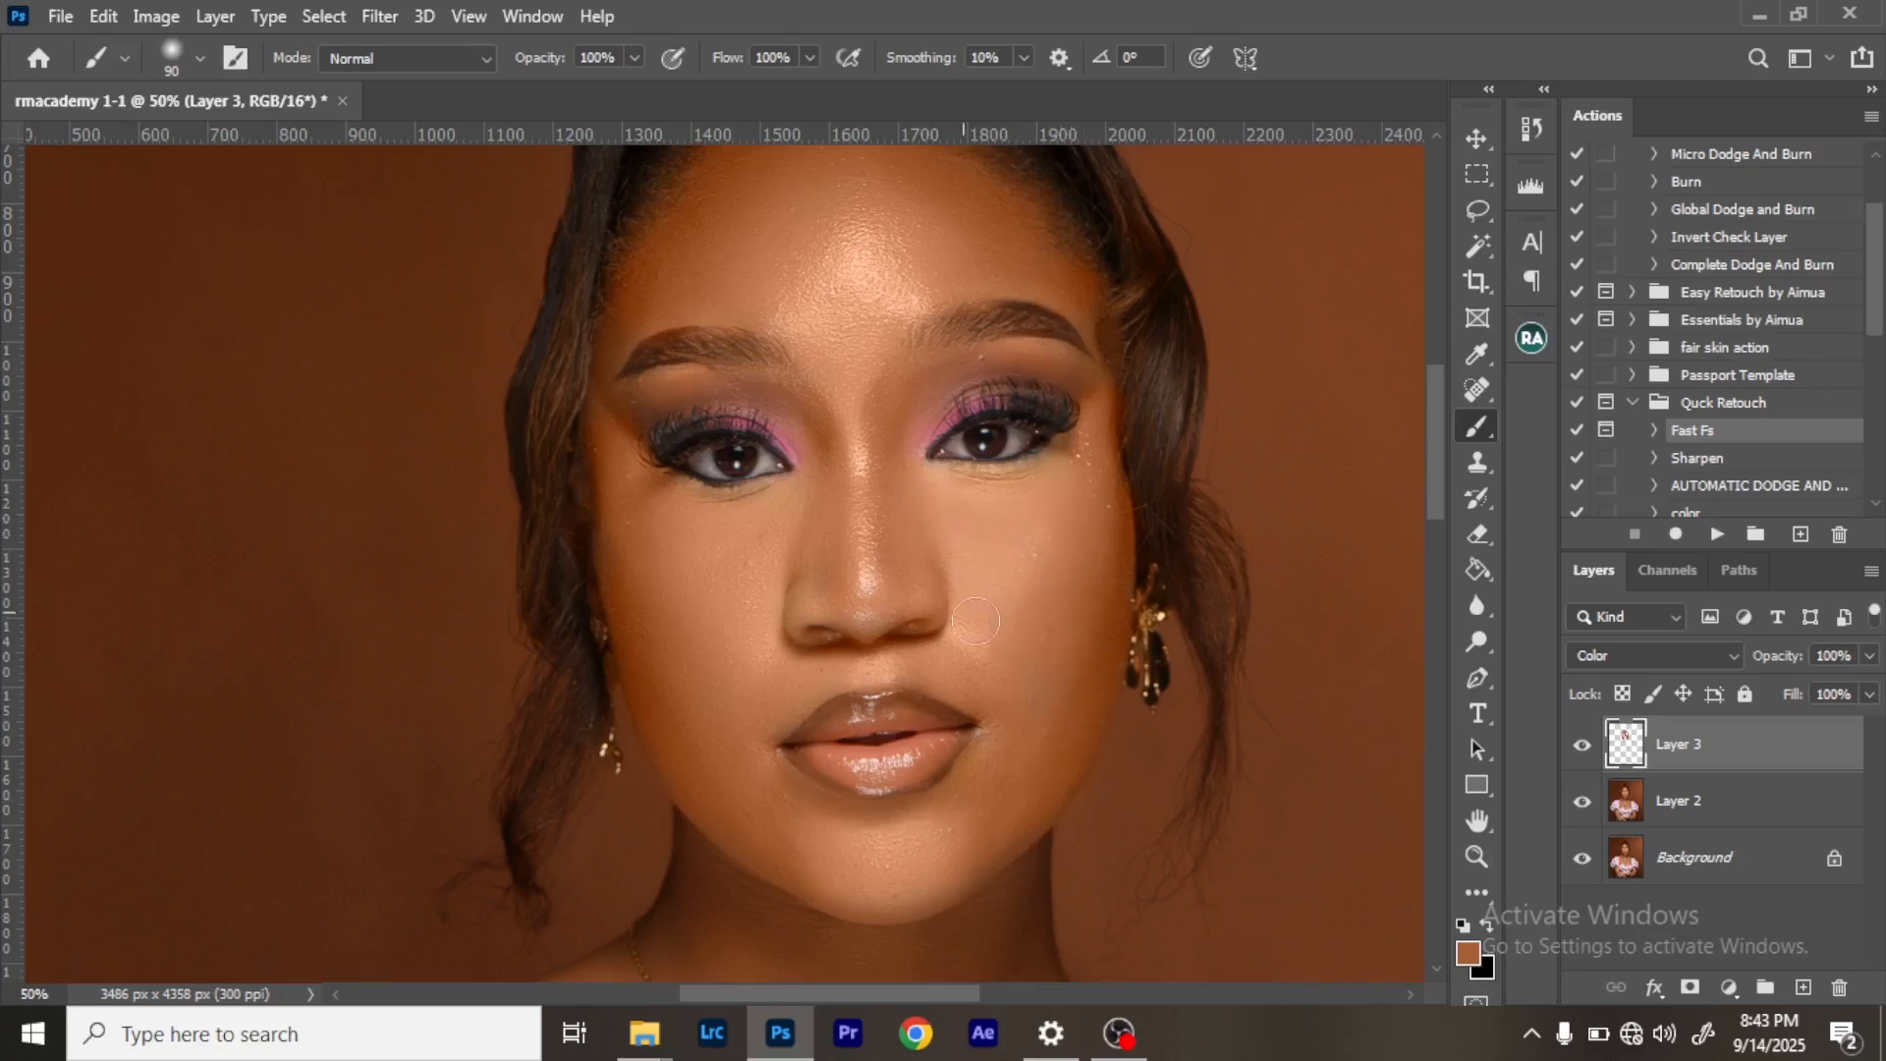
Set Layer 3's opacity to 28% and add an empty layer above it in Color blend mode.
click(1871, 662)
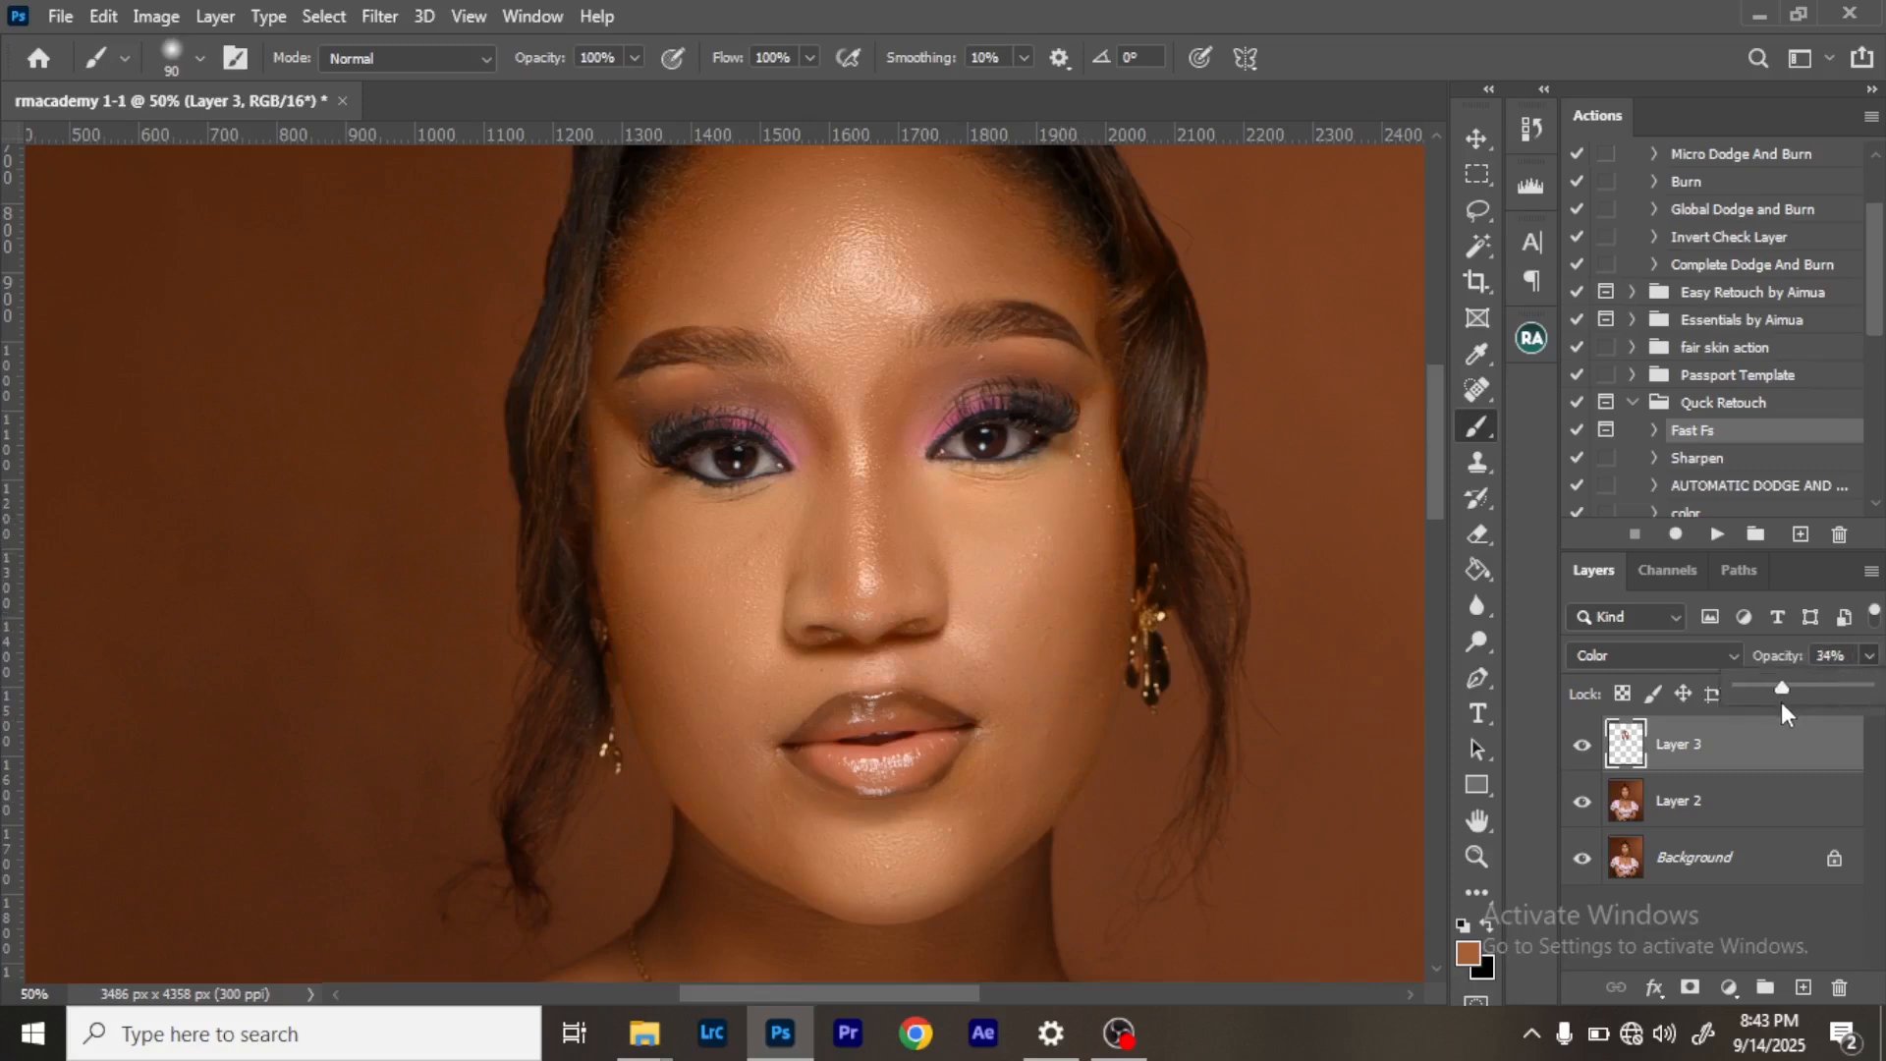
drag(1777, 704, 1772, 703)
click(1804, 987)
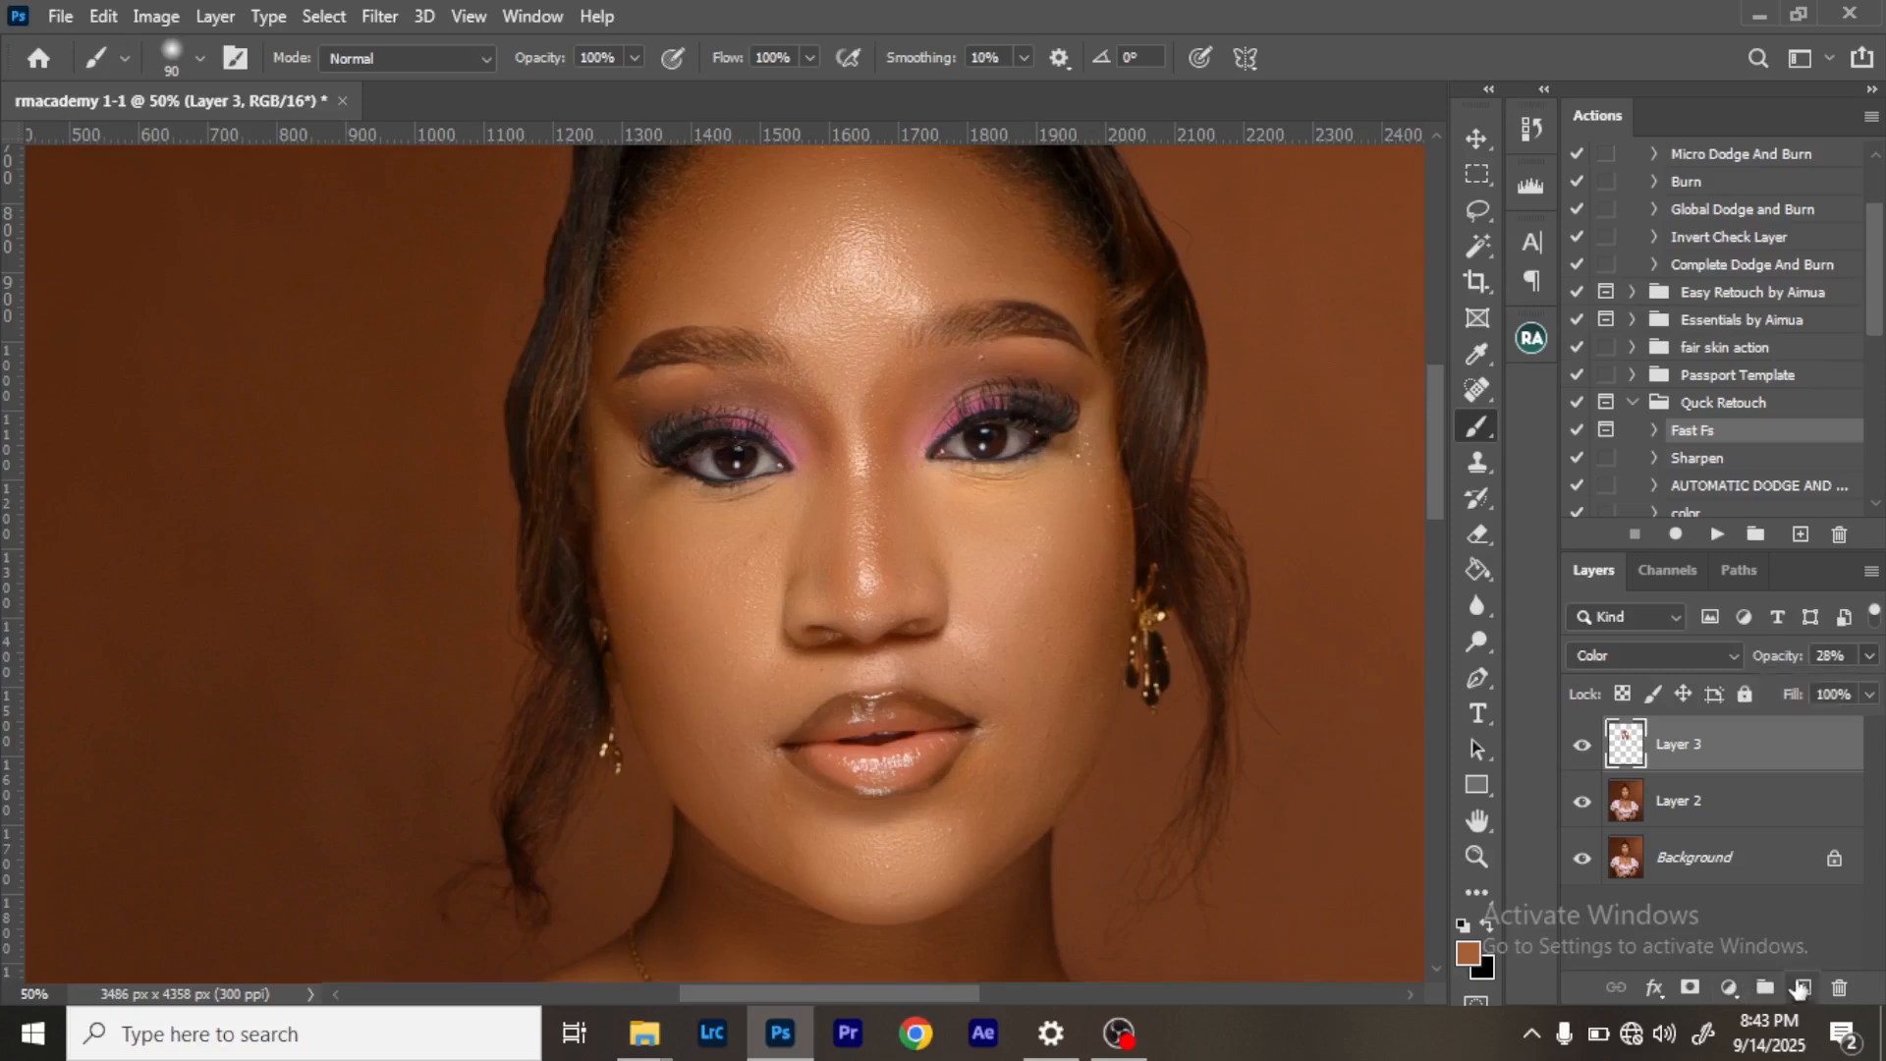
click(1693, 655)
click(1623, 949)
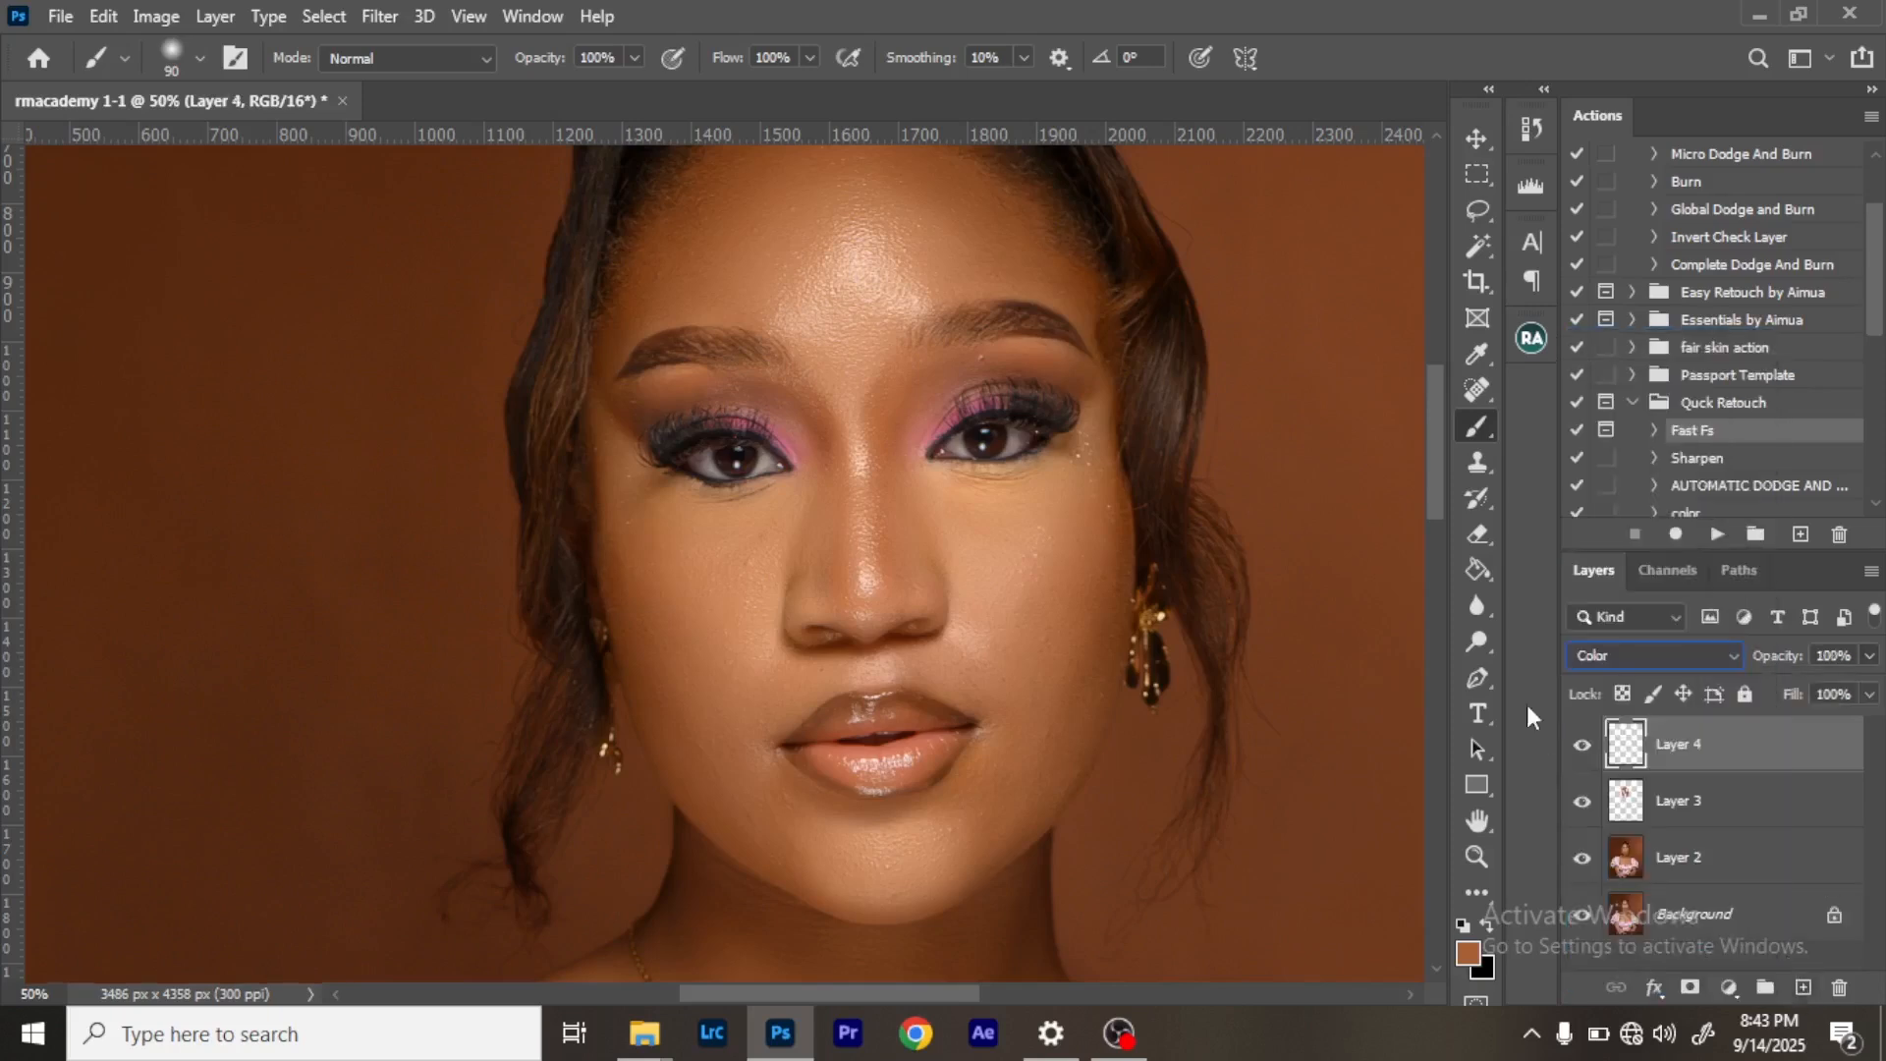
Paint the brown skin colour over the neck on Layer 4 and set that layer's opacity to 30%.
drag(1439, 480, 1446, 548)
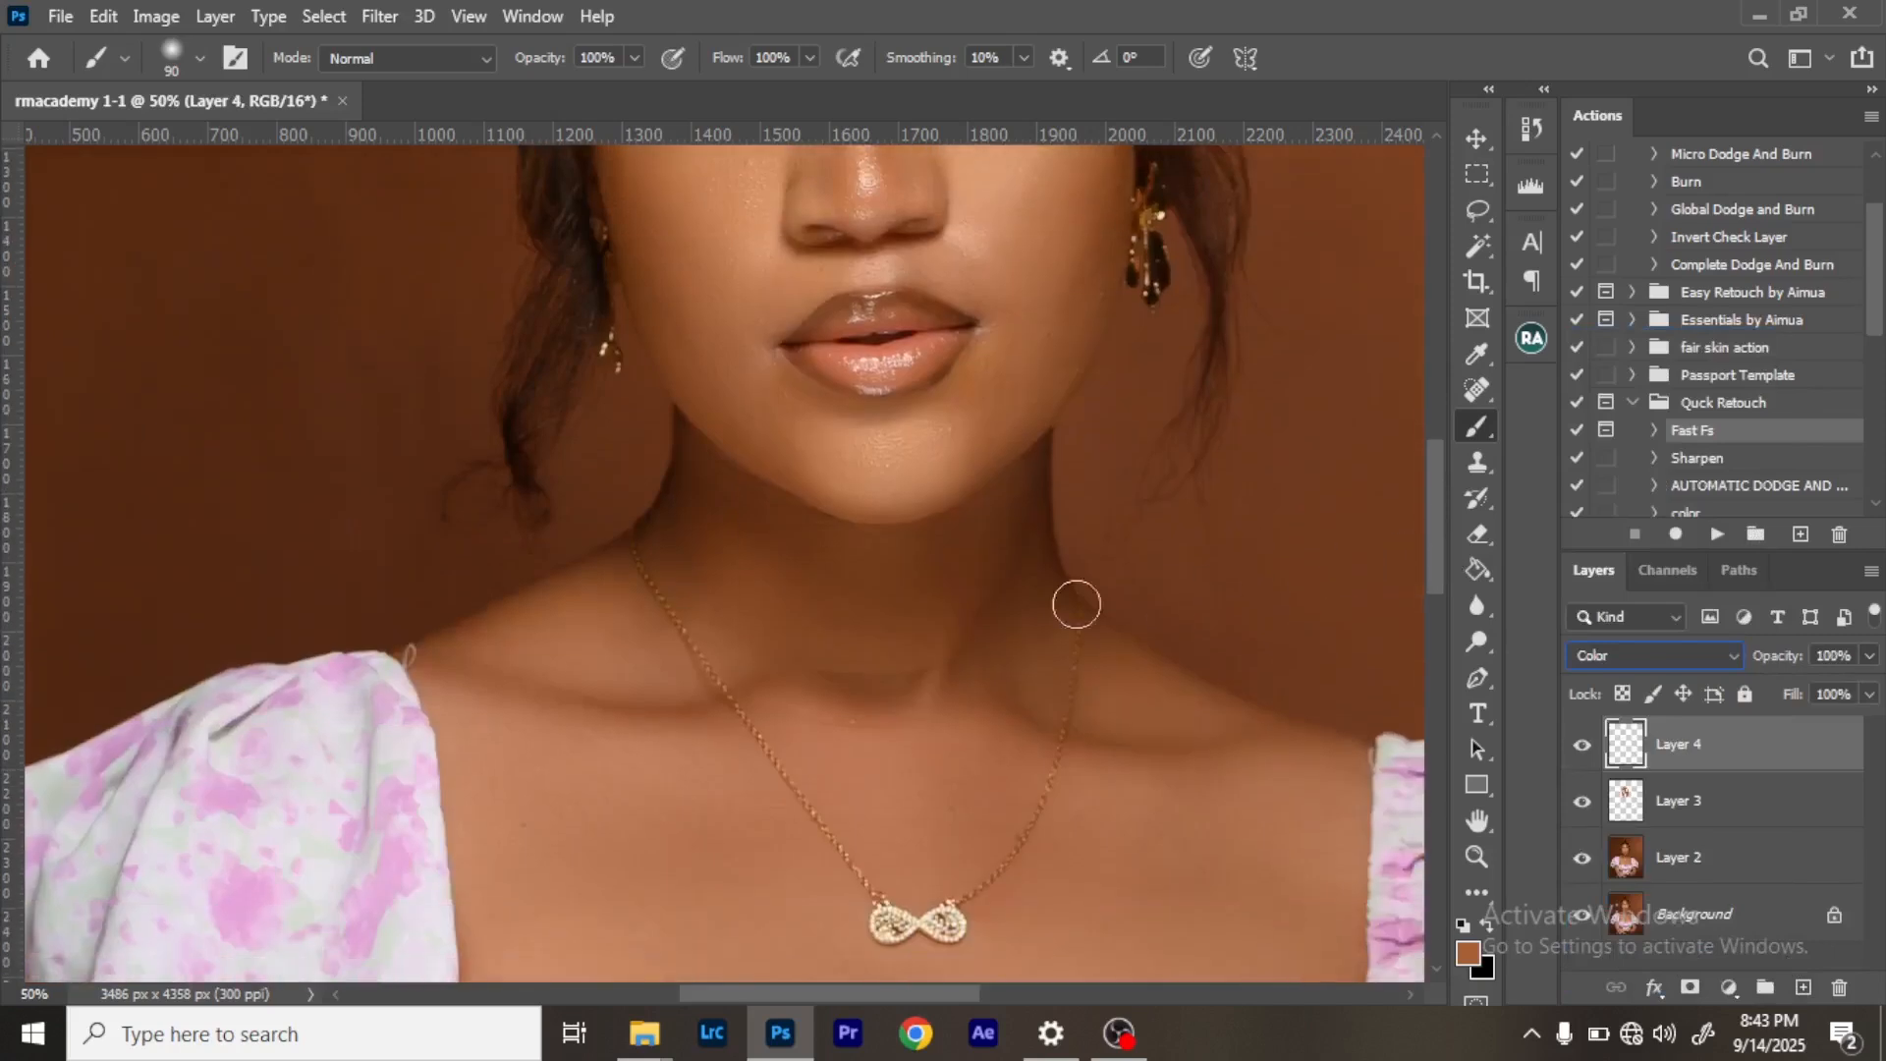
drag(845, 634, 744, 620)
mouse_move(702, 557)
mouse_down()
mouse_move(702, 510)
mouse_move(714, 585)
mouse_up()
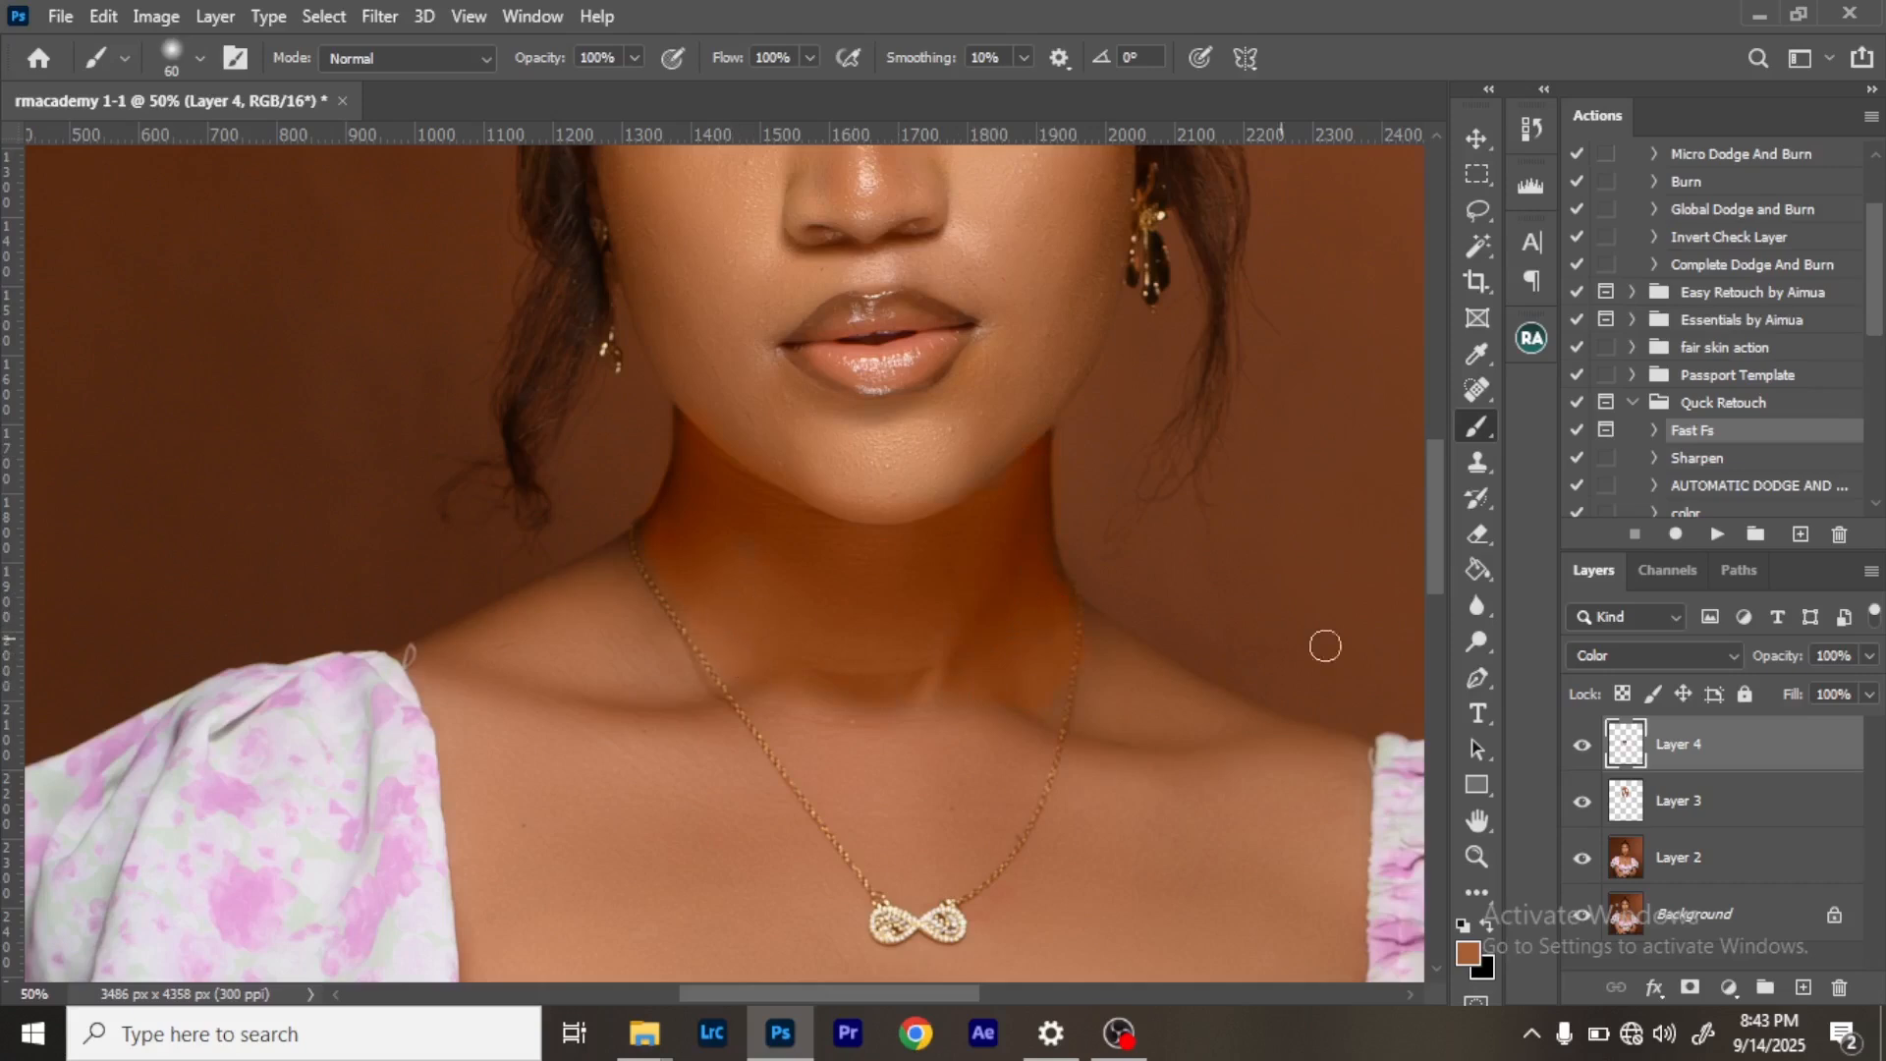
click(1868, 656)
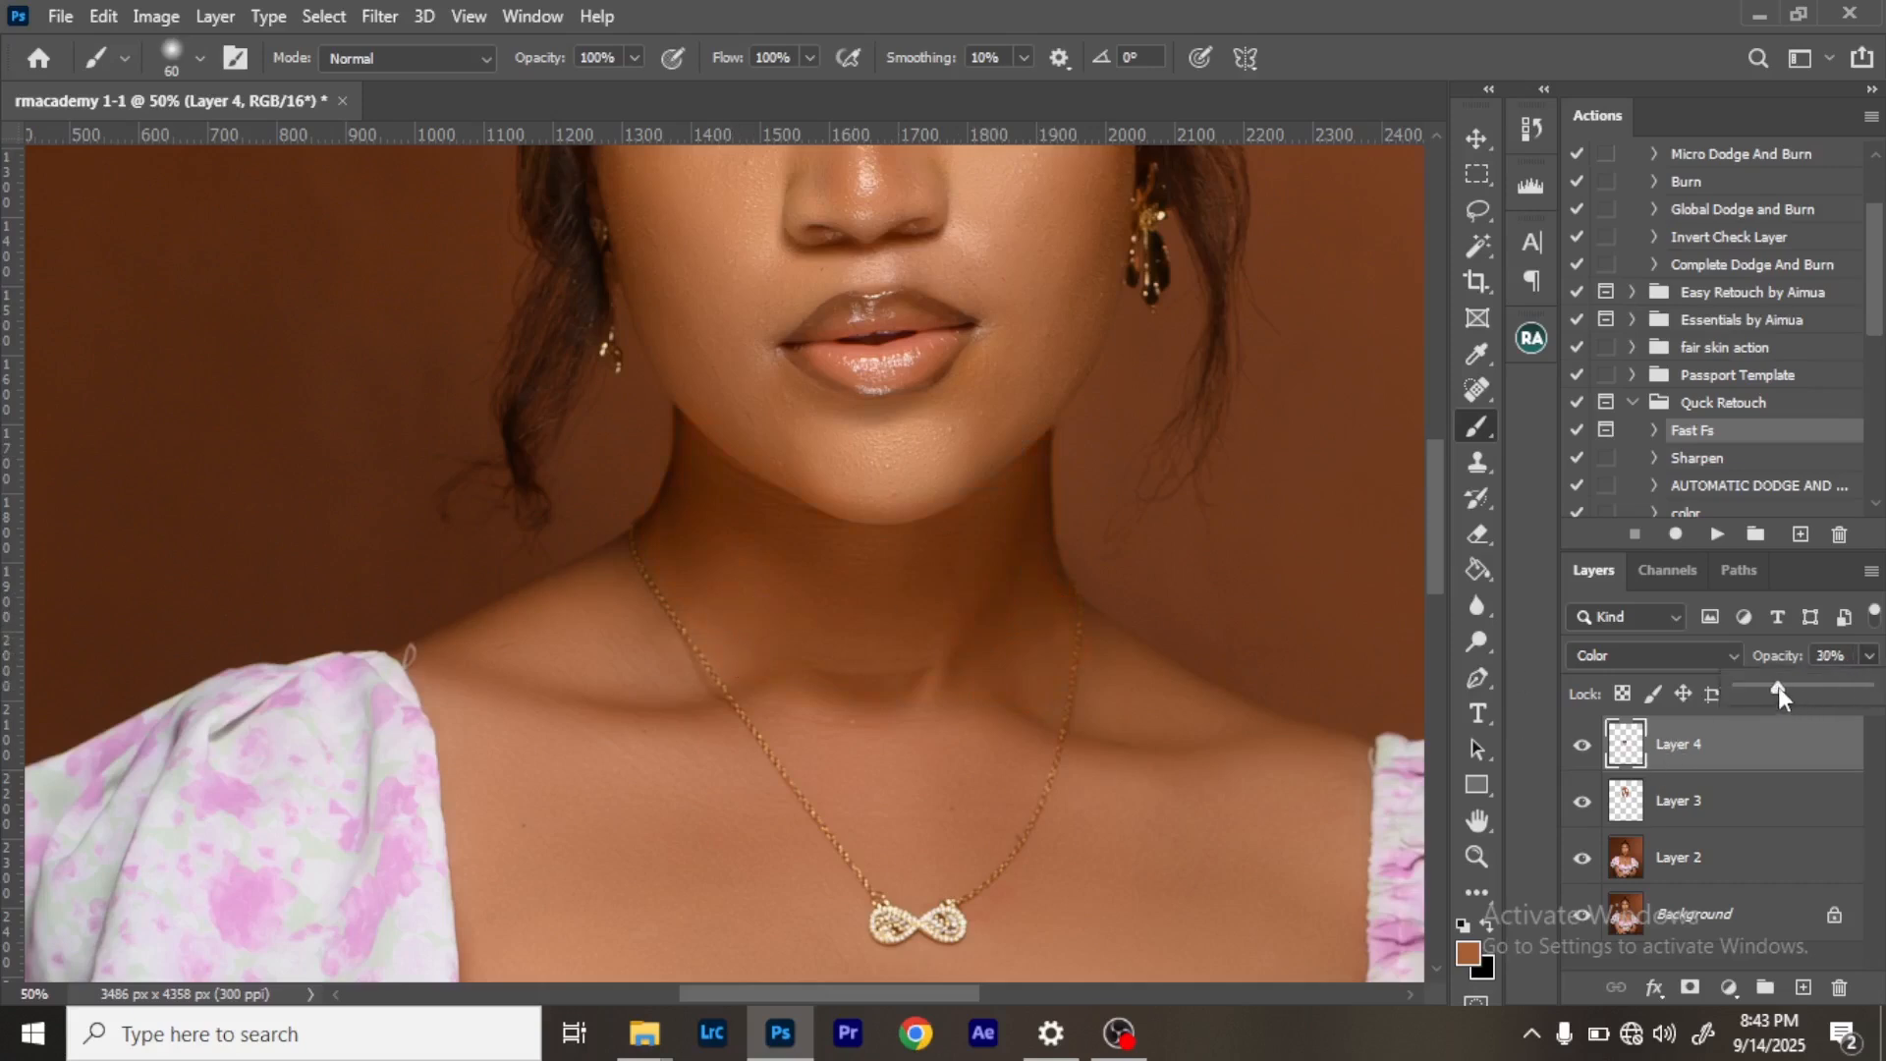
drag(1782, 686, 1778, 686)
Add an empty layer above Layer 4 and set its blend mode to Color.
scroll(1430, 569, down, 3)
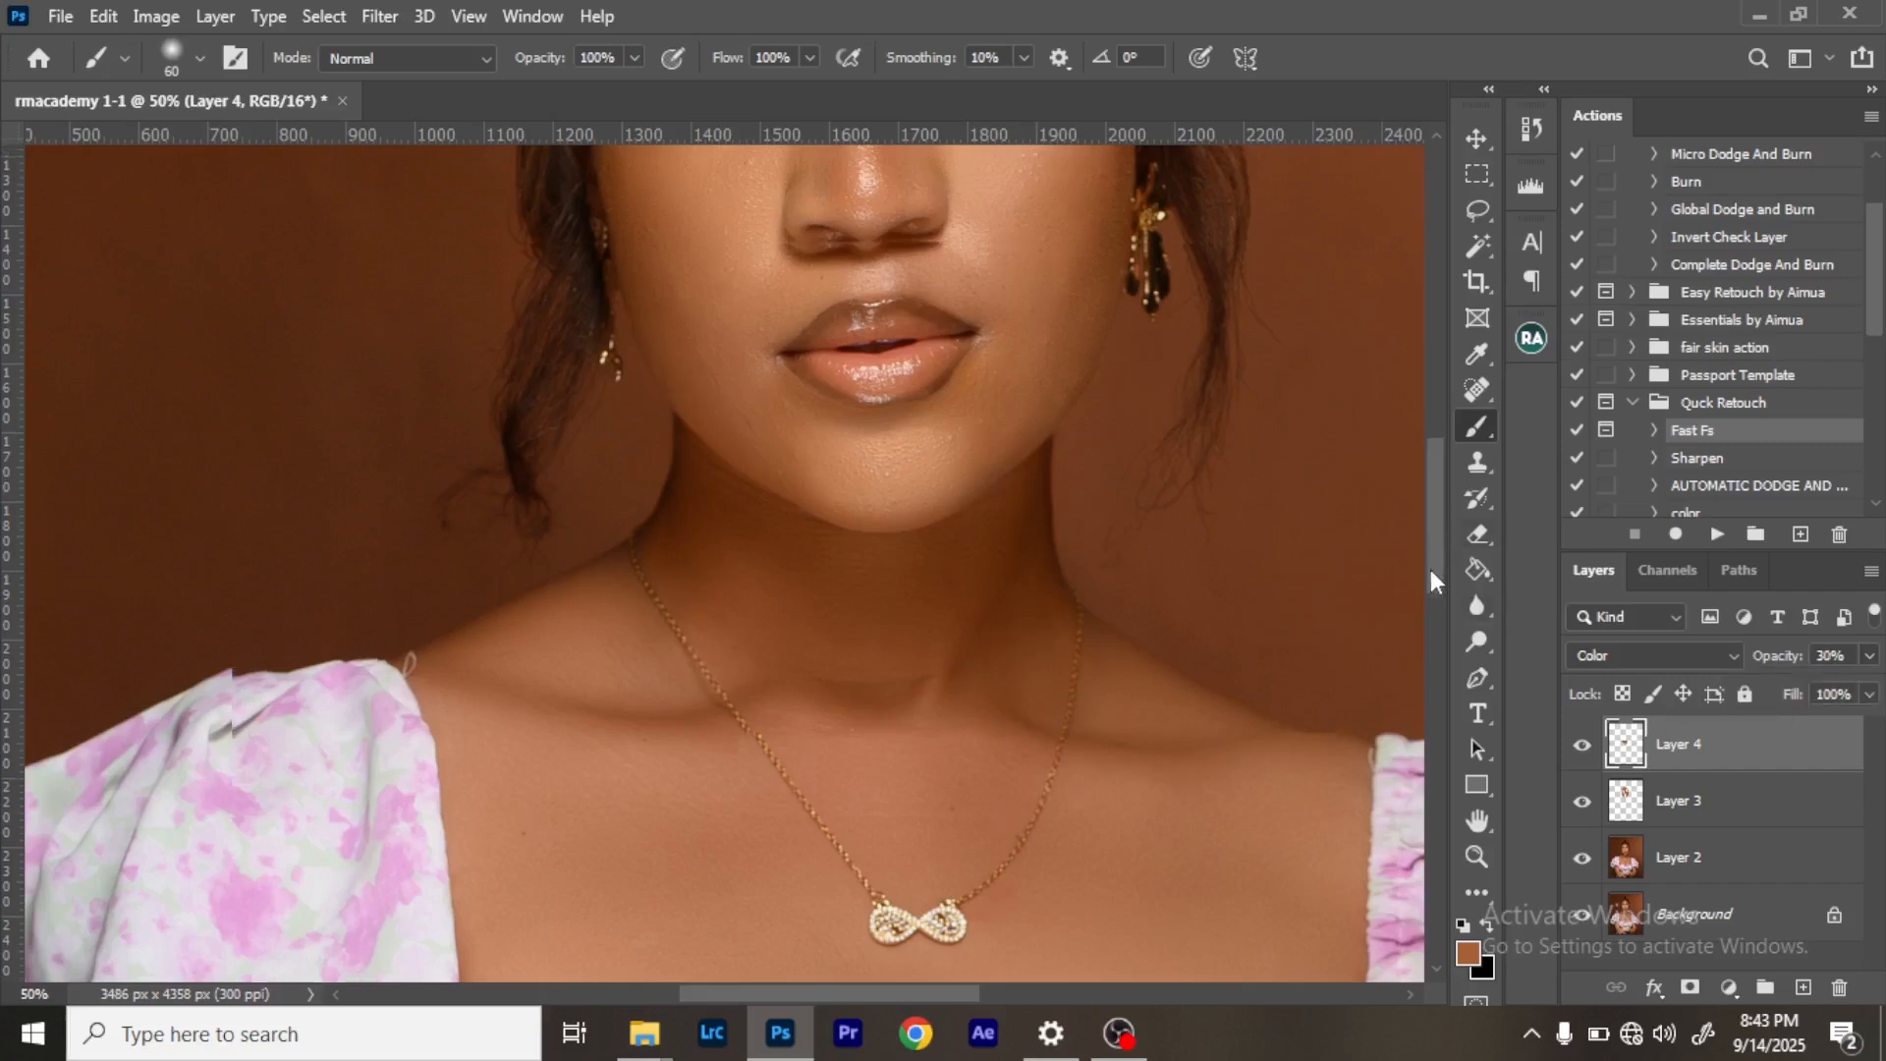
click(1804, 989)
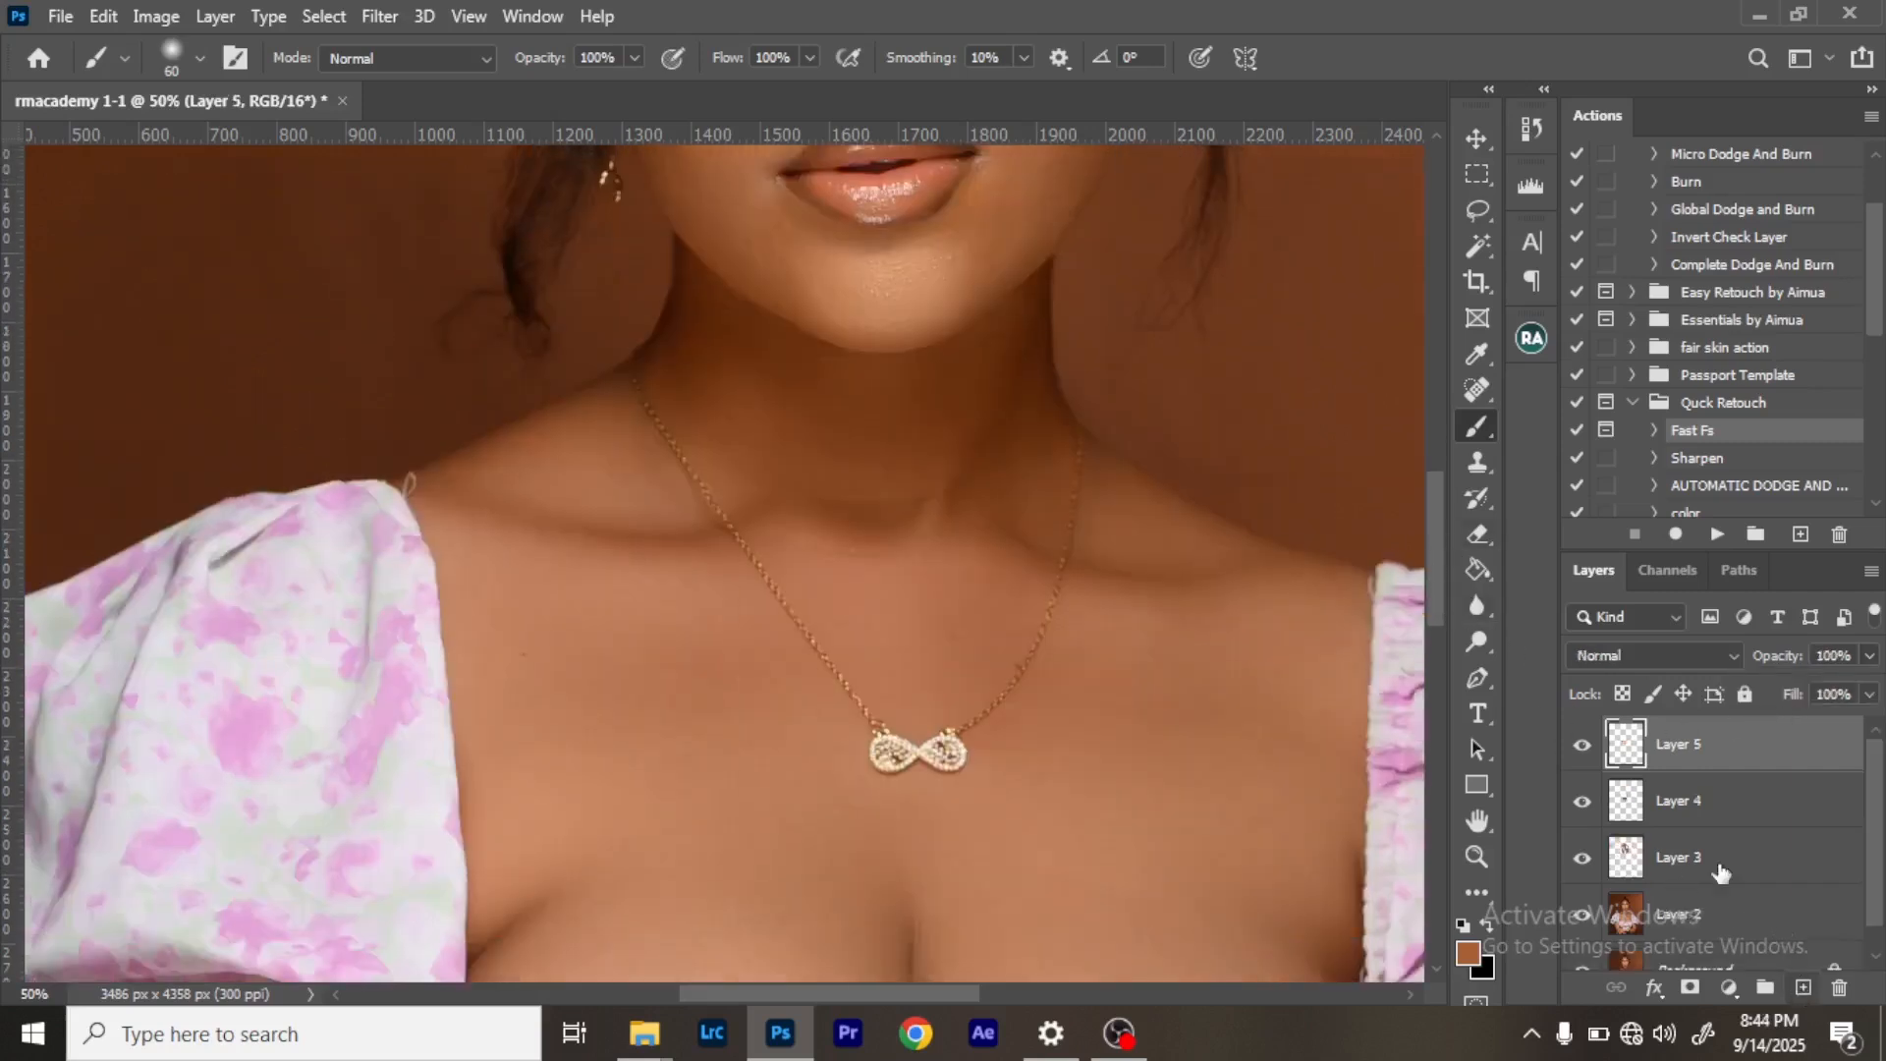
click(1649, 662)
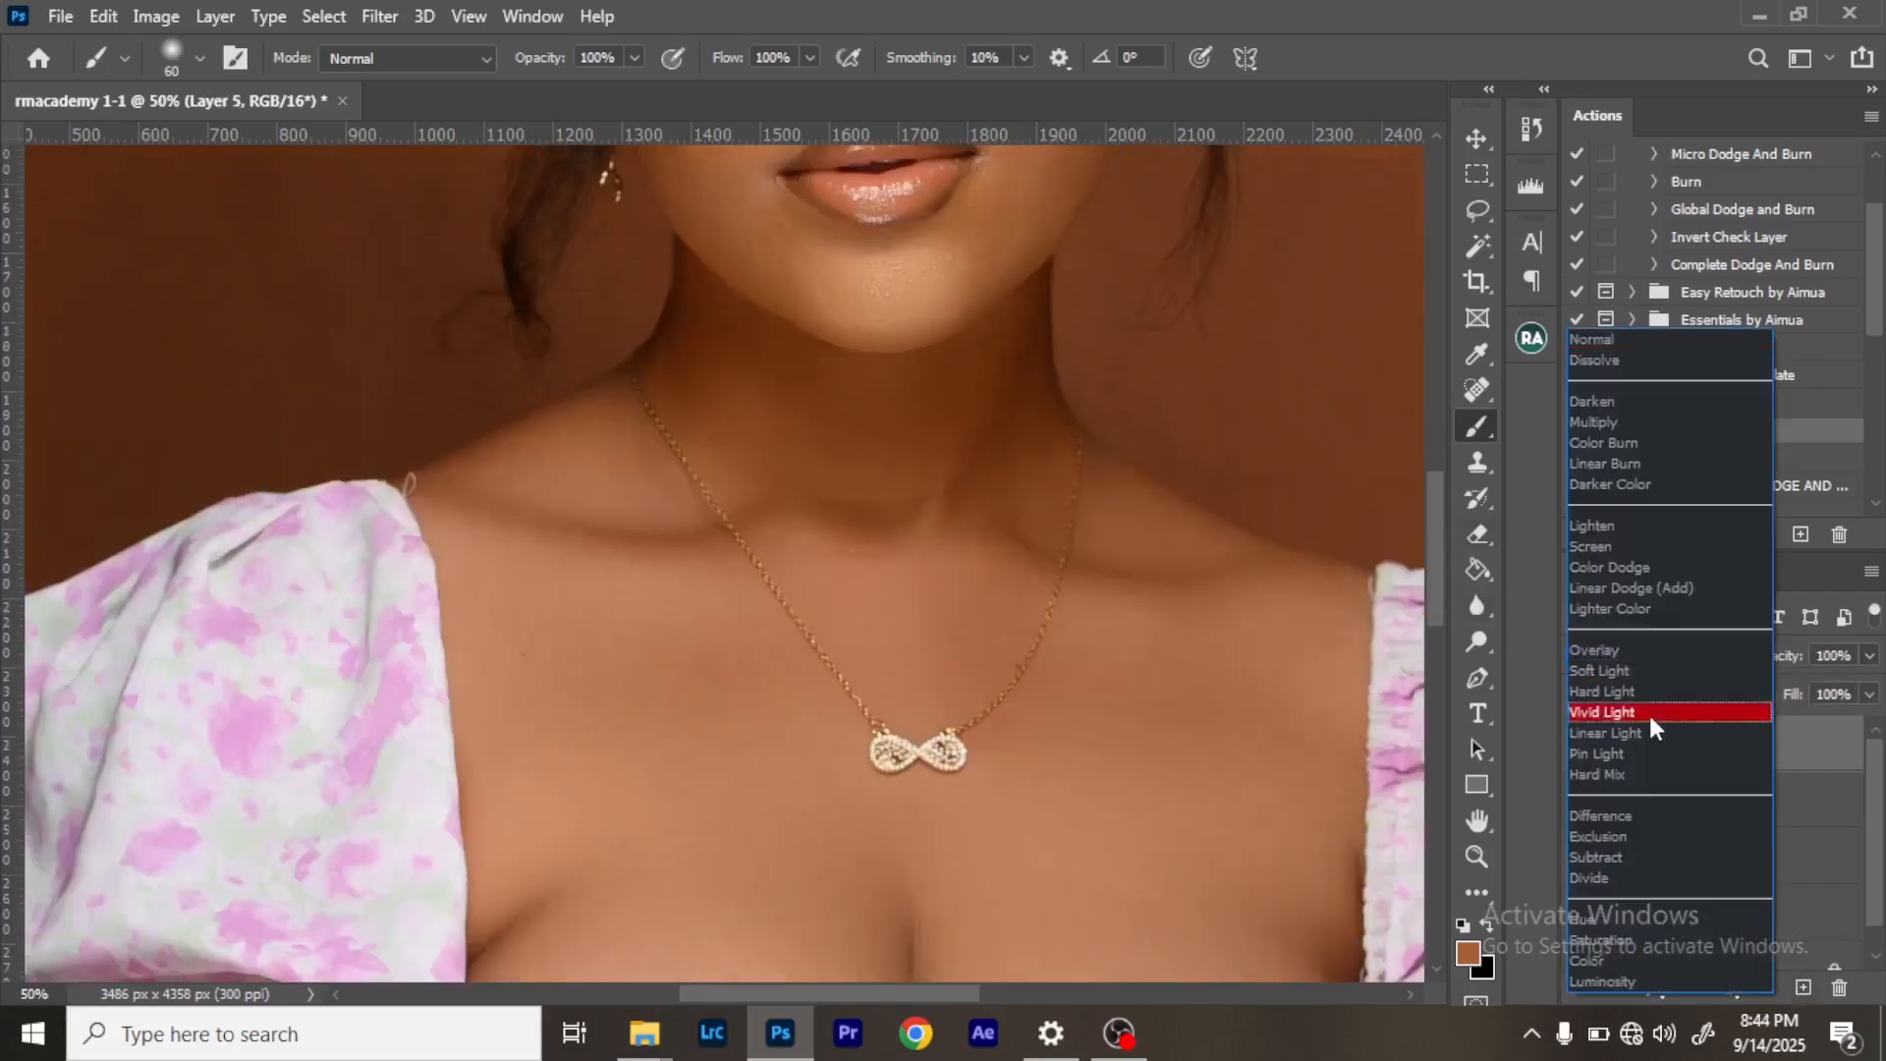
click(1621, 955)
Paint the shoulders and chest on Layer 5 with a 125 px brush and set the layer's opacity to 29%.
scroll(914, 707, down, 2)
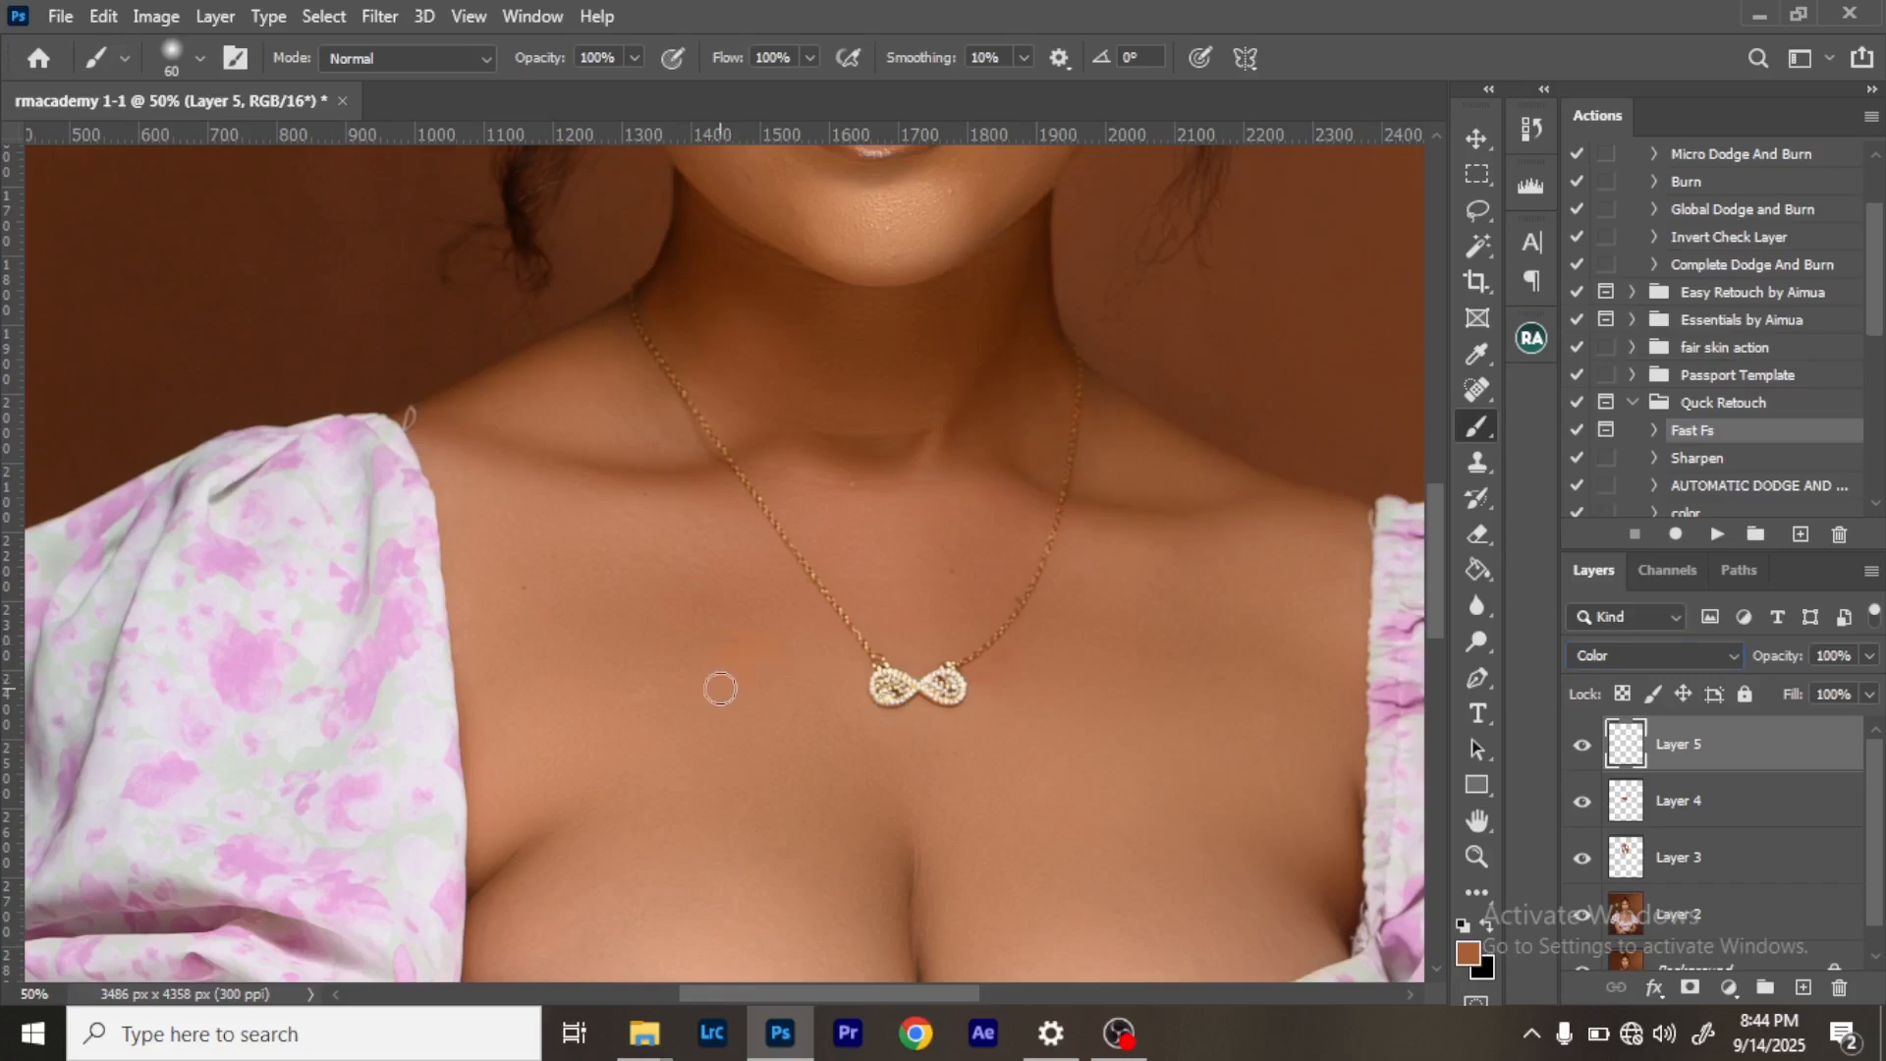
key(bracketright)
key(bracketright)
key(bracketright)
mouse_move(984, 560)
mouse_down()
mouse_move(1037, 442)
mouse_move(1025, 422)
mouse_move(1161, 520)
mouse_move(1092, 475)
mouse_move(1198, 508)
mouse_move(1072, 421)
mouse_move(1242, 539)
mouse_move(1266, 628)
mouse_move(1326, 569)
mouse_move(1251, 524)
mouse_move(1312, 561)
mouse_move(1315, 681)
mouse_move(1302, 650)
mouse_move(1234, 650)
mouse_move(1204, 617)
mouse_move(1031, 637)
mouse_move(1021, 581)
mouse_move(1098, 704)
mouse_move(1209, 744)
mouse_move(869, 798)
mouse_move(1030, 765)
mouse_move(822, 757)
mouse_move(1048, 709)
mouse_move(813, 724)
mouse_move(857, 685)
mouse_move(770, 605)
mouse_move(784, 595)
mouse_move(667, 752)
mouse_move(658, 721)
mouse_move(698, 713)
mouse_move(715, 569)
mouse_move(641, 515)
mouse_move(678, 476)
mouse_move(676, 432)
mouse_move(843, 568)
mouse_move(818, 624)
mouse_move(1007, 673)
mouse_move(935, 706)
mouse_move(1052, 780)
mouse_move(856, 847)
mouse_move(842, 779)
mouse_move(775, 774)
mouse_move(670, 839)
mouse_move(1050, 682)
mouse_up()
drag(1442, 572, 1436, 635)
mouse_move(867, 732)
mouse_down()
mouse_move(775, 692)
mouse_move(862, 775)
mouse_move(595, 786)
mouse_move(564, 708)
mouse_move(528, 779)
mouse_up()
mouse_move(861, 843)
mouse_down()
mouse_move(901, 746)
mouse_move(818, 851)
mouse_move(882, 890)
mouse_move(980, 779)
mouse_move(945, 885)
mouse_move(1131, 824)
mouse_move(1015, 746)
mouse_move(1213, 577)
mouse_move(1125, 719)
mouse_move(1208, 766)
mouse_move(1327, 616)
mouse_move(1282, 728)
mouse_move(1177, 820)
mouse_move(1315, 757)
mouse_move(1271, 691)
mouse_move(1166, 733)
mouse_move(1260, 701)
mouse_up()
click(1869, 657)
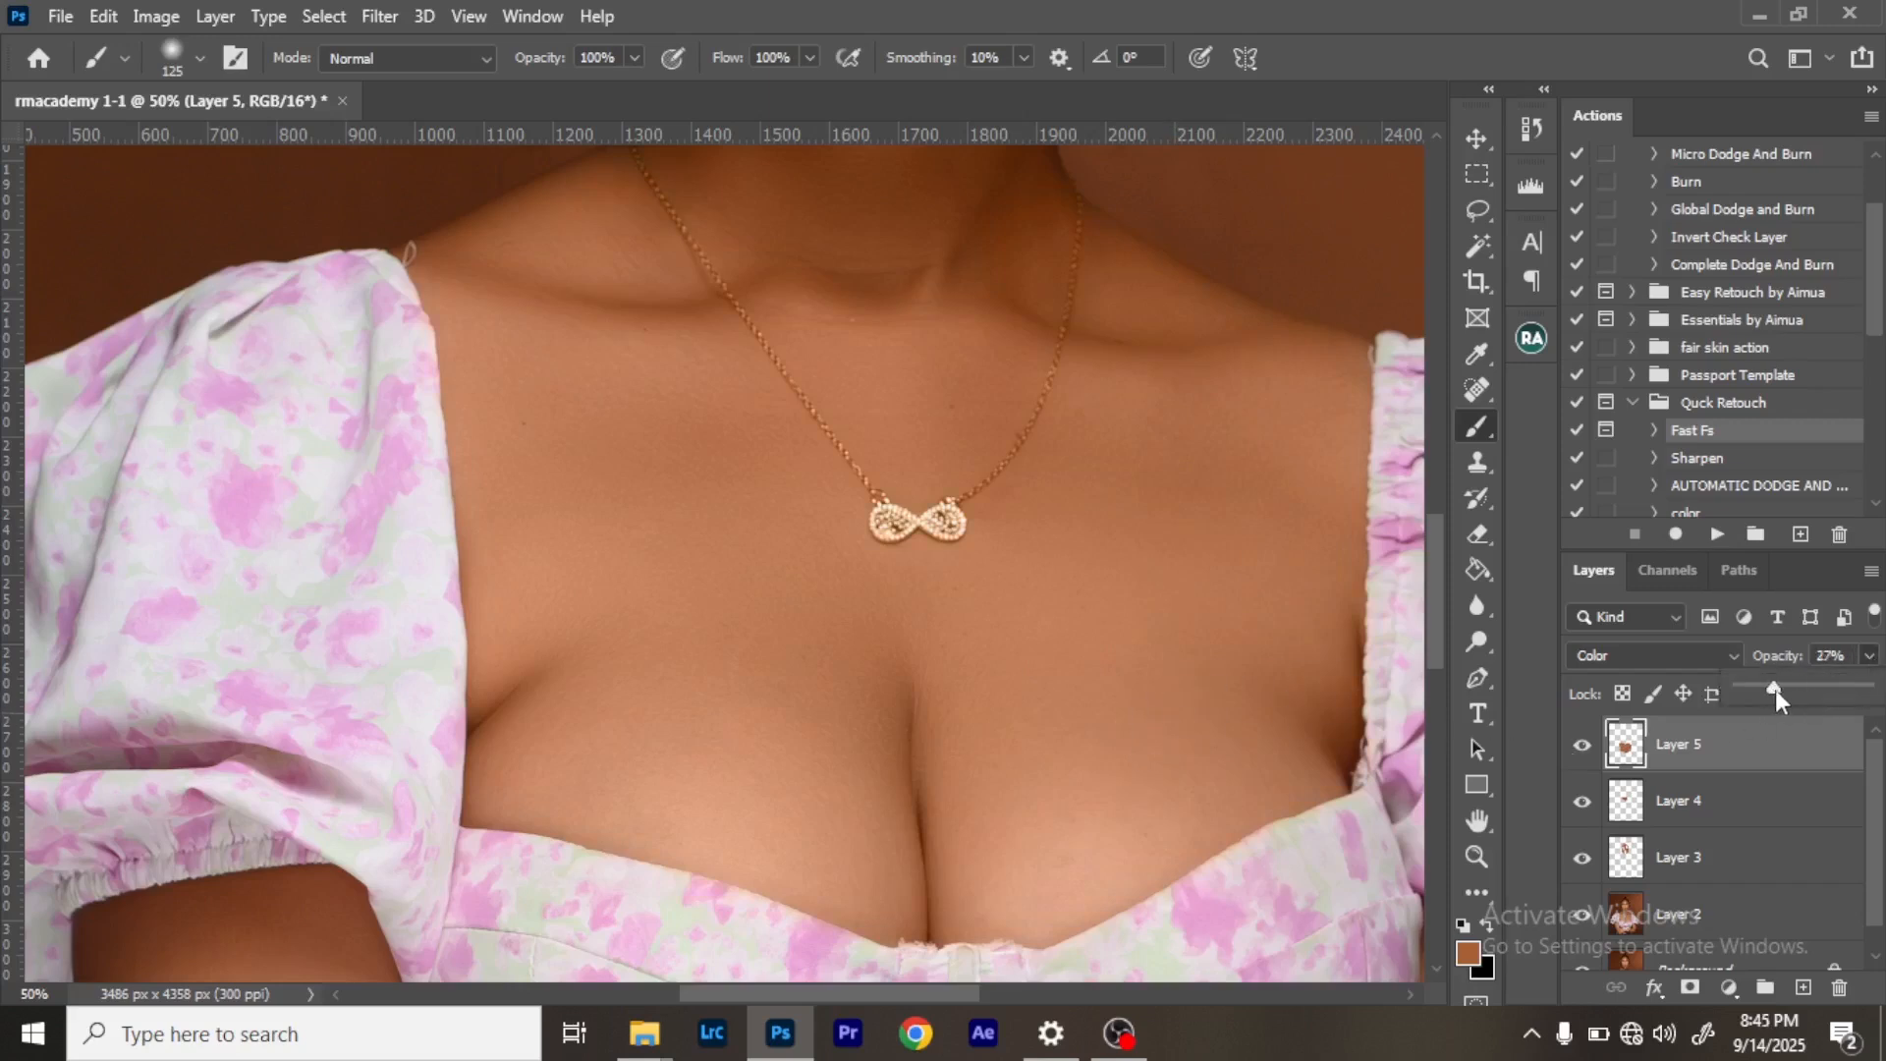
Paint the same brown skin colour over both arms and the hand on Layer 5.
drag(1435, 592, 1473, 725)
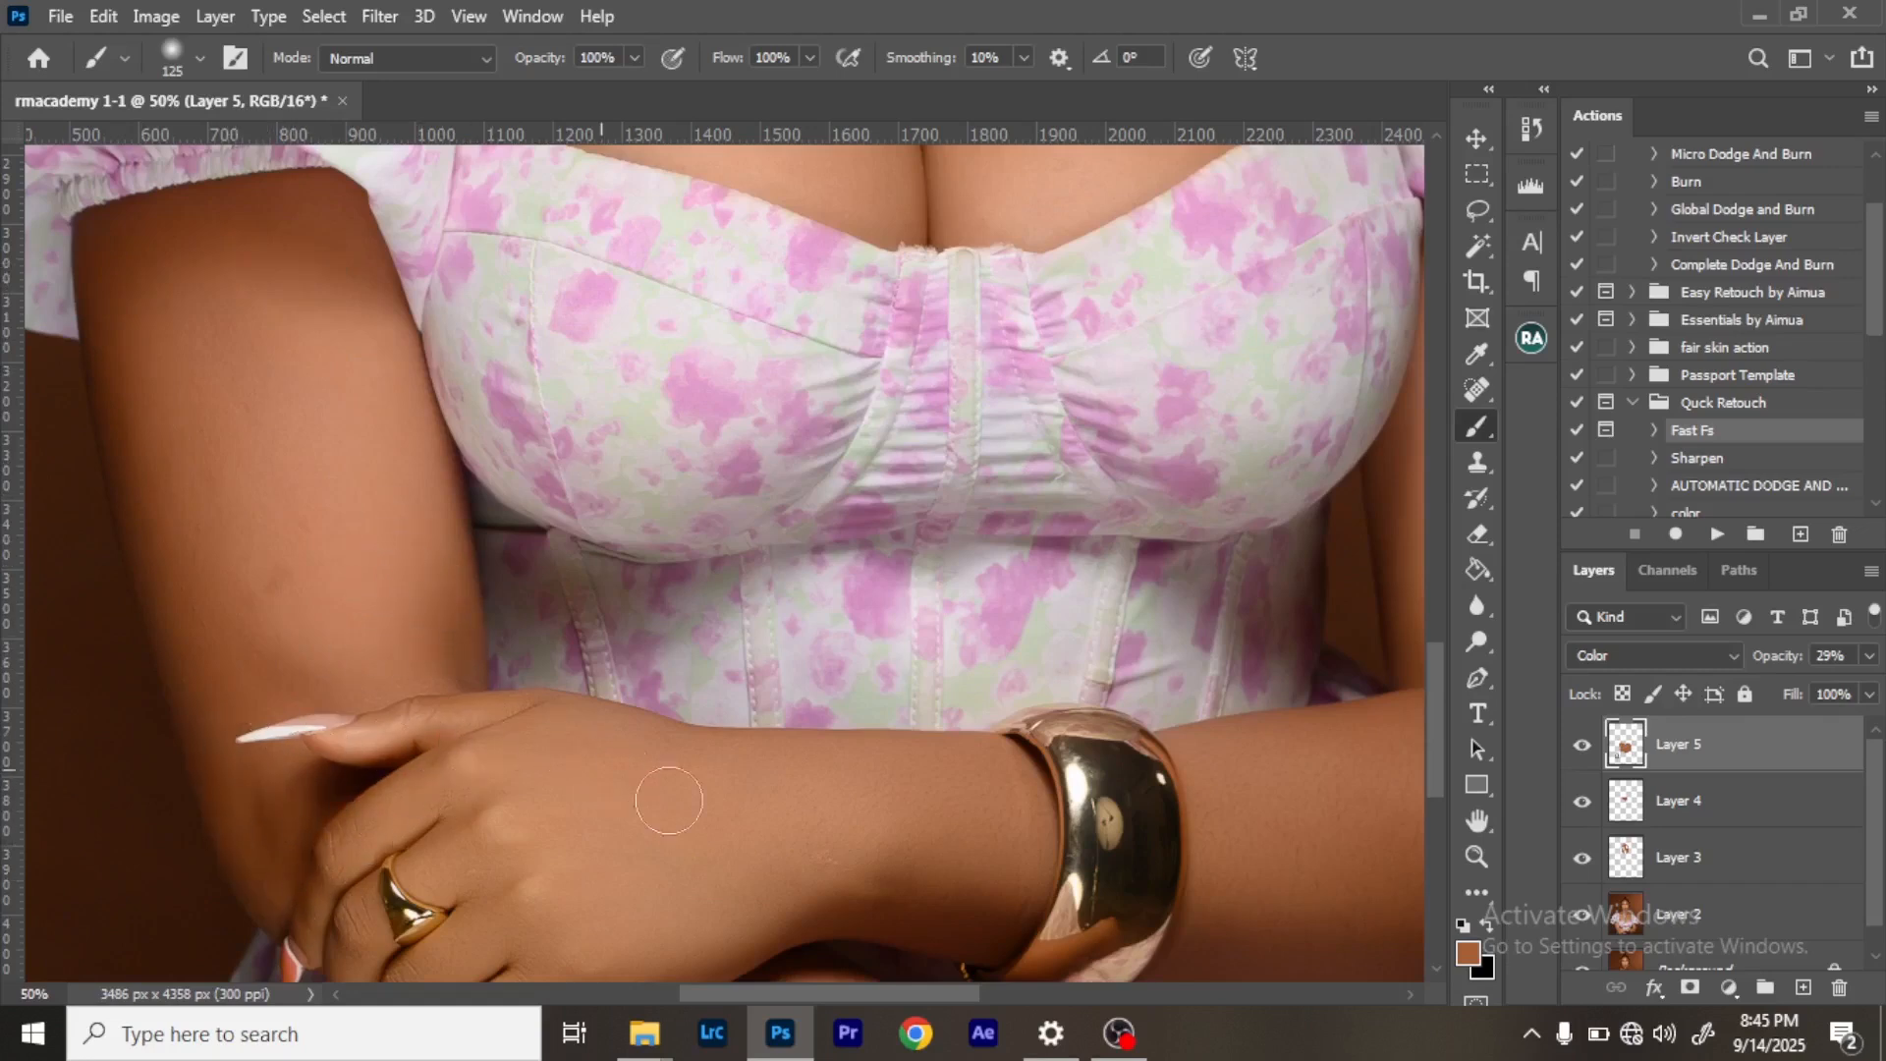
drag(1441, 693, 1442, 738)
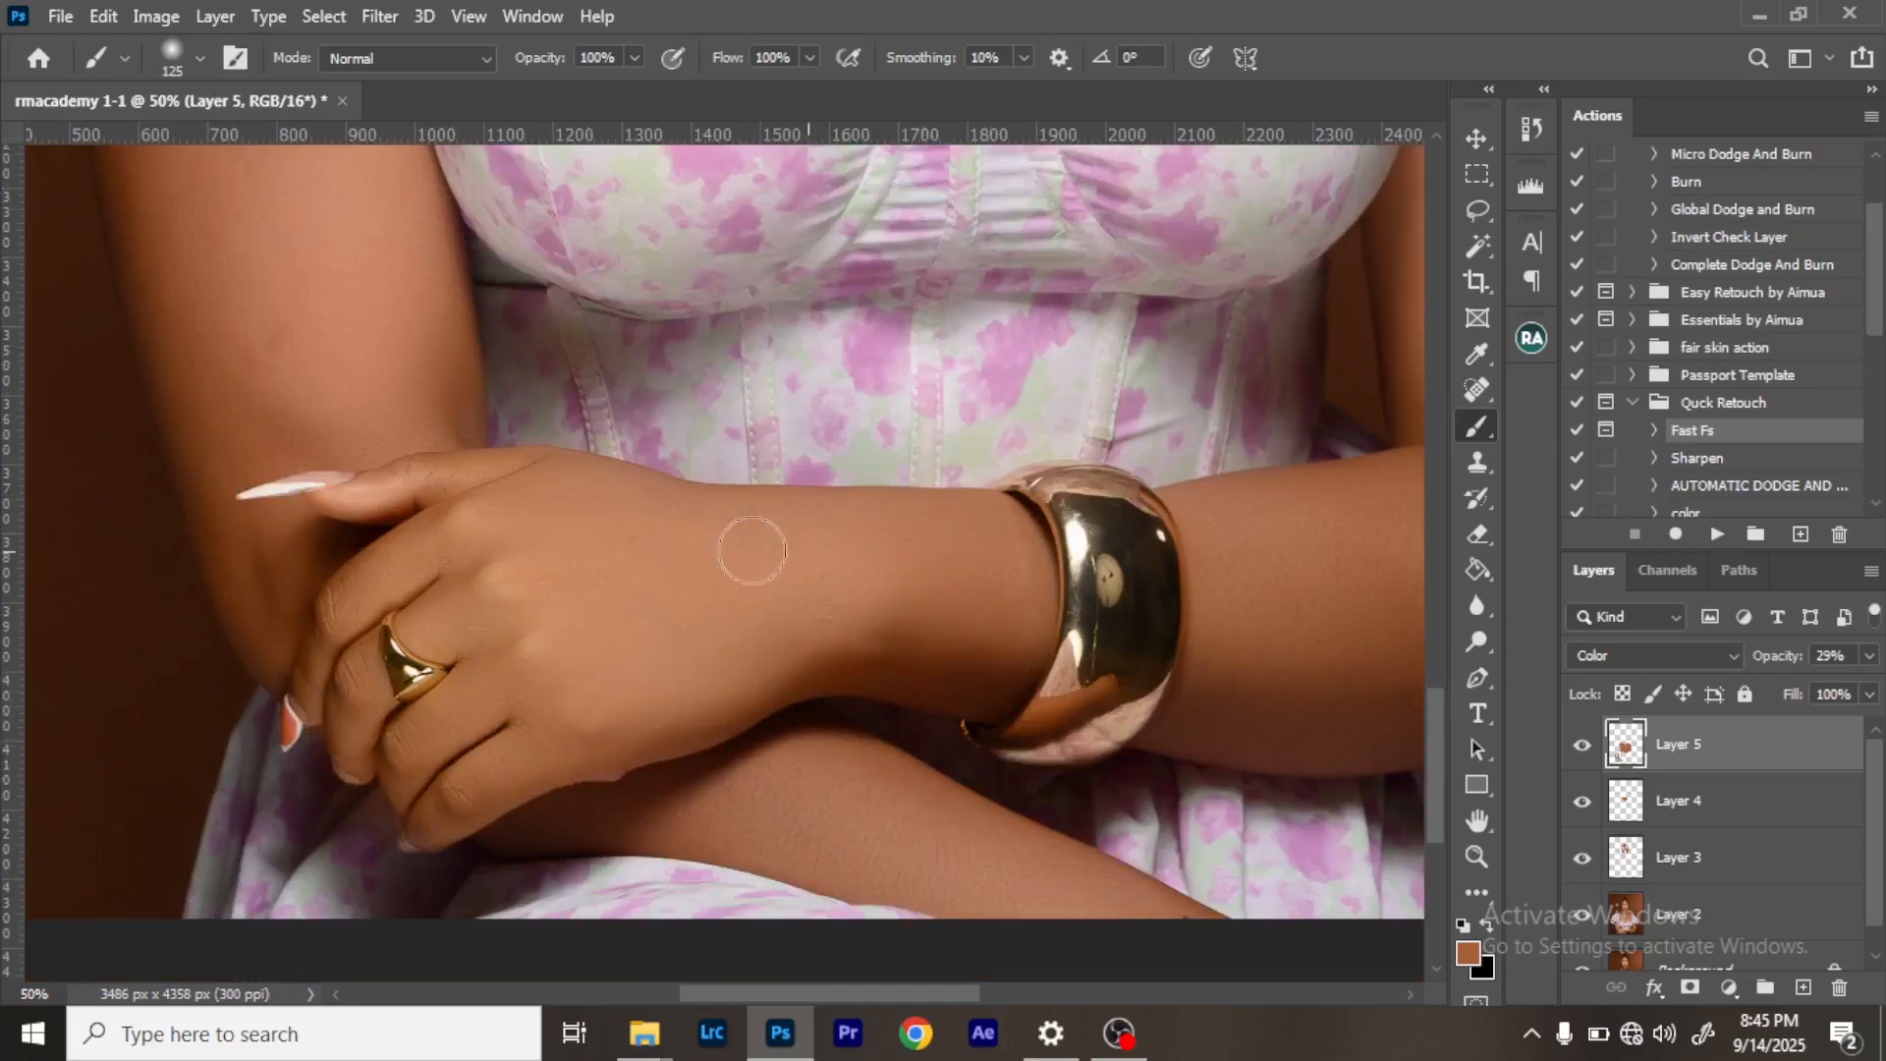
drag(1311, 621, 955, 688)
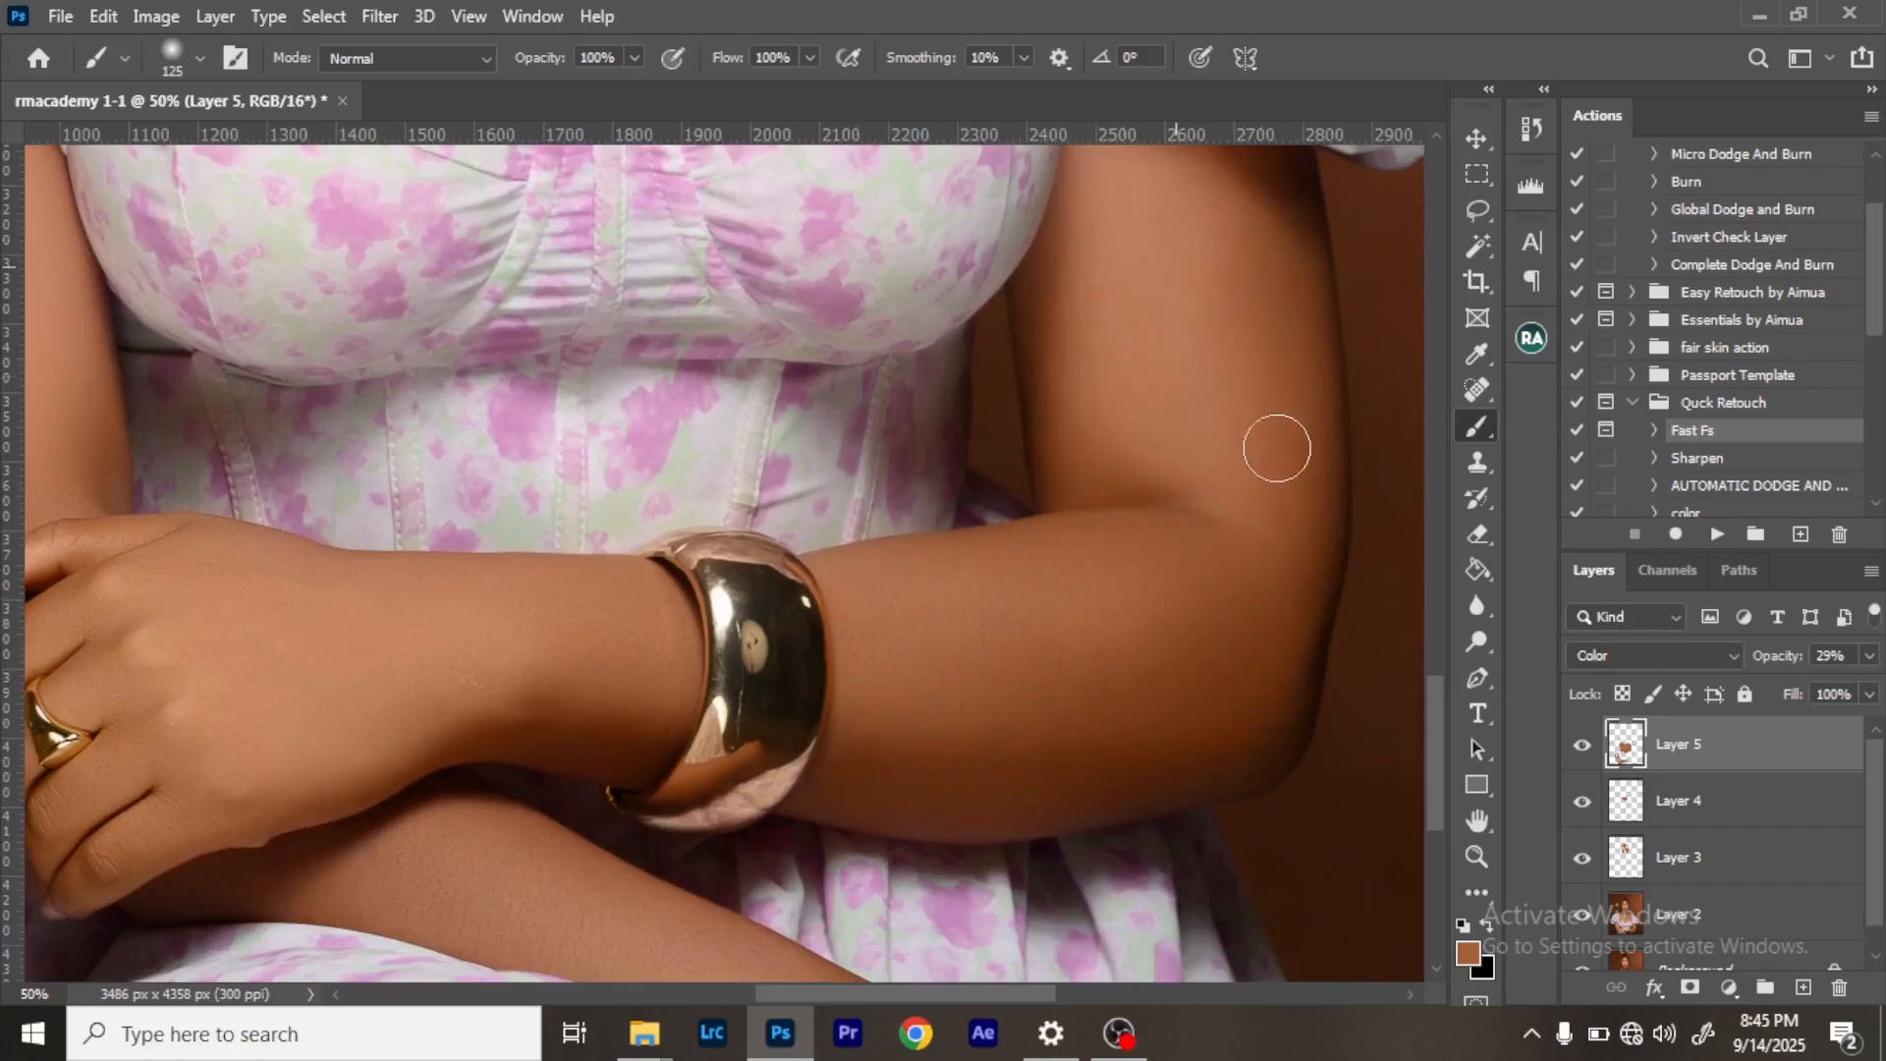
mouse_move(1441, 685)
mouse_down()
mouse_move(1436, 723)
mouse_move(1435, 651)
mouse_up()
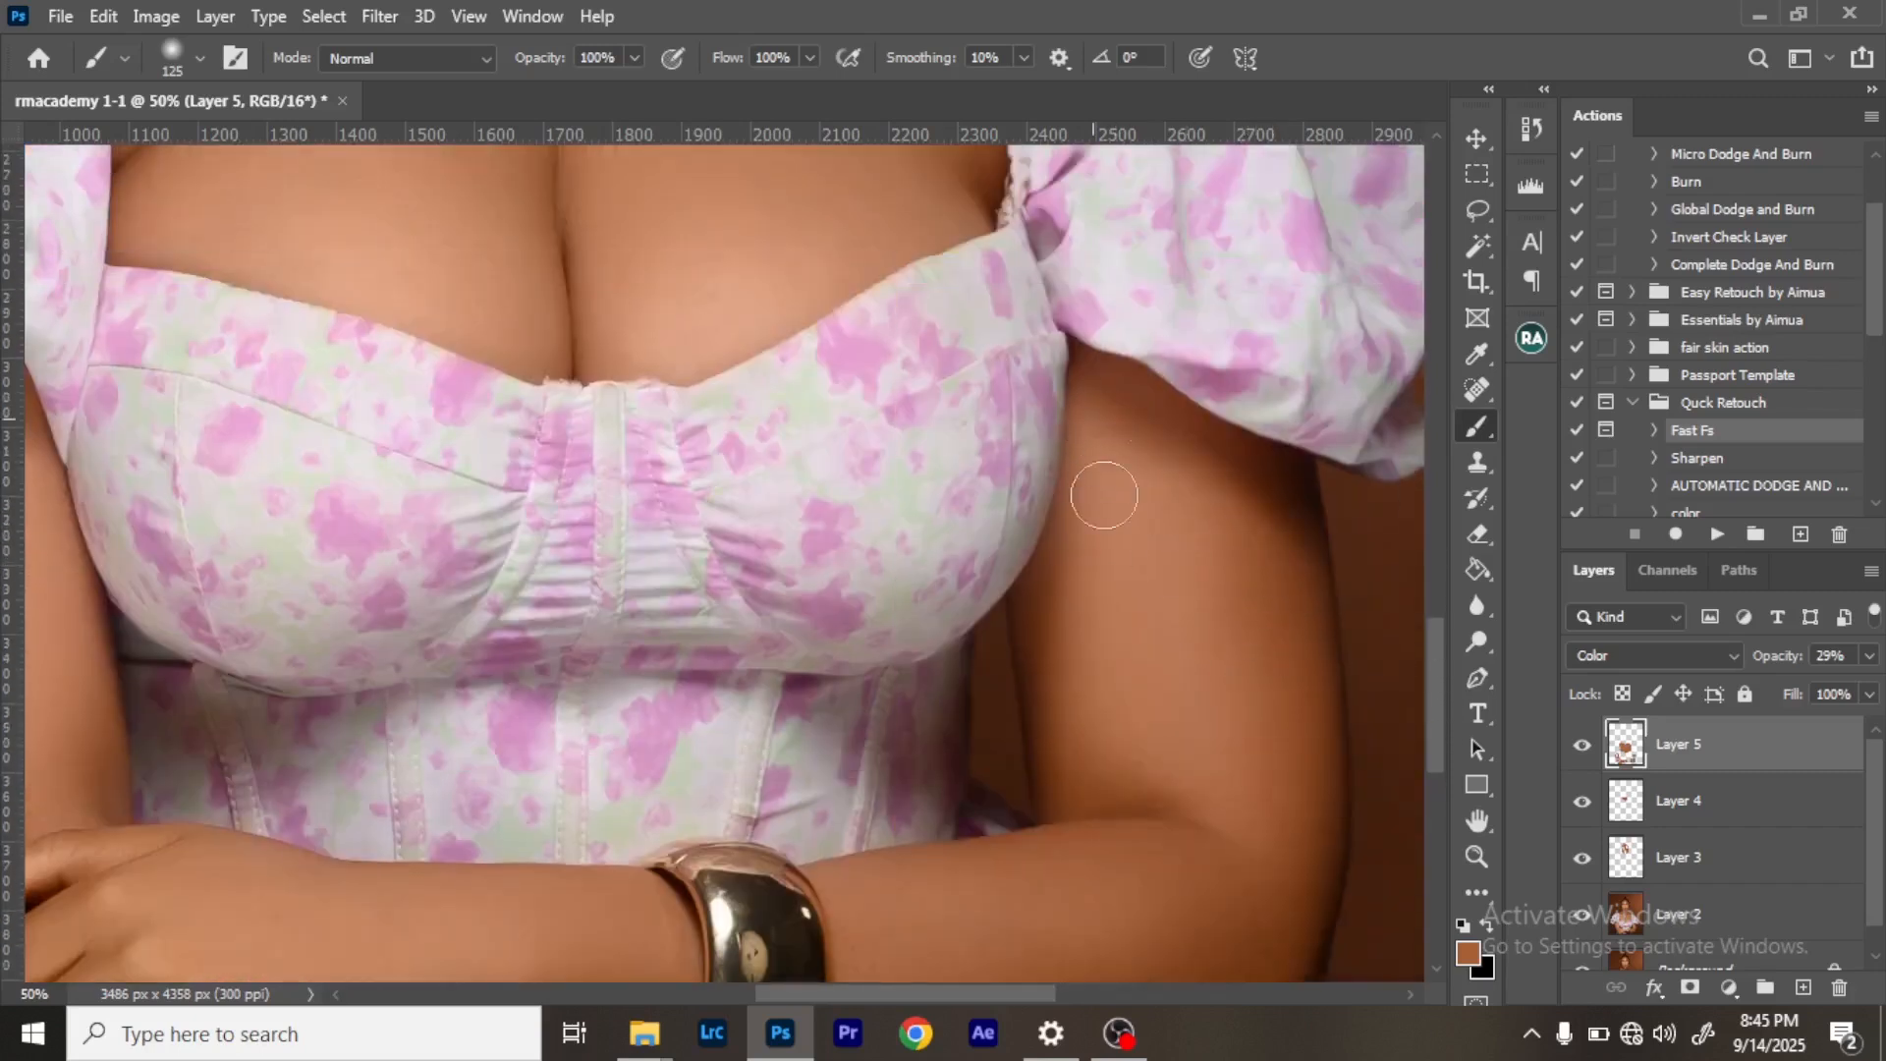
drag(1438, 692, 1452, 830)
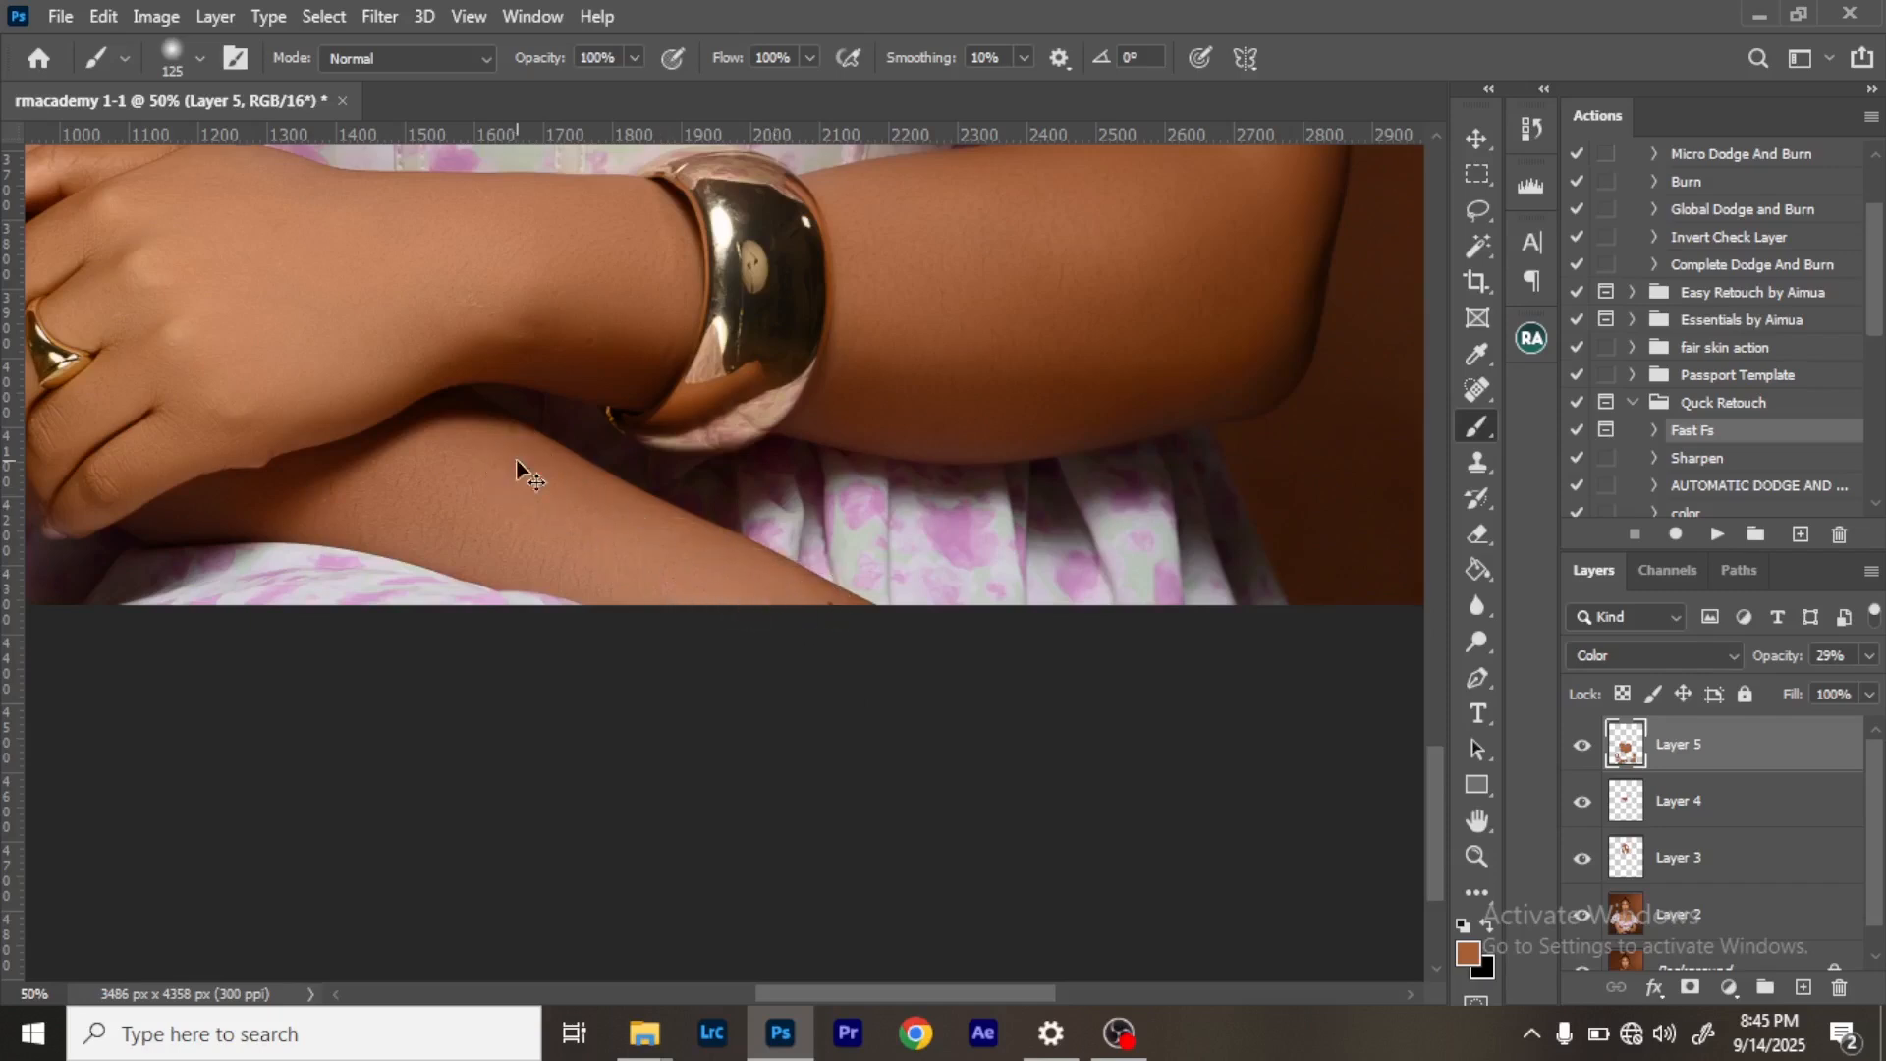
Examine the colour-corrected skin on the whole portrait and on the face in full-screen view.
key(ctrl+minus)
key(ctrl+minus)
key(ctrl+minus)
key(ctrl+minus)
key(ctrl+plus)
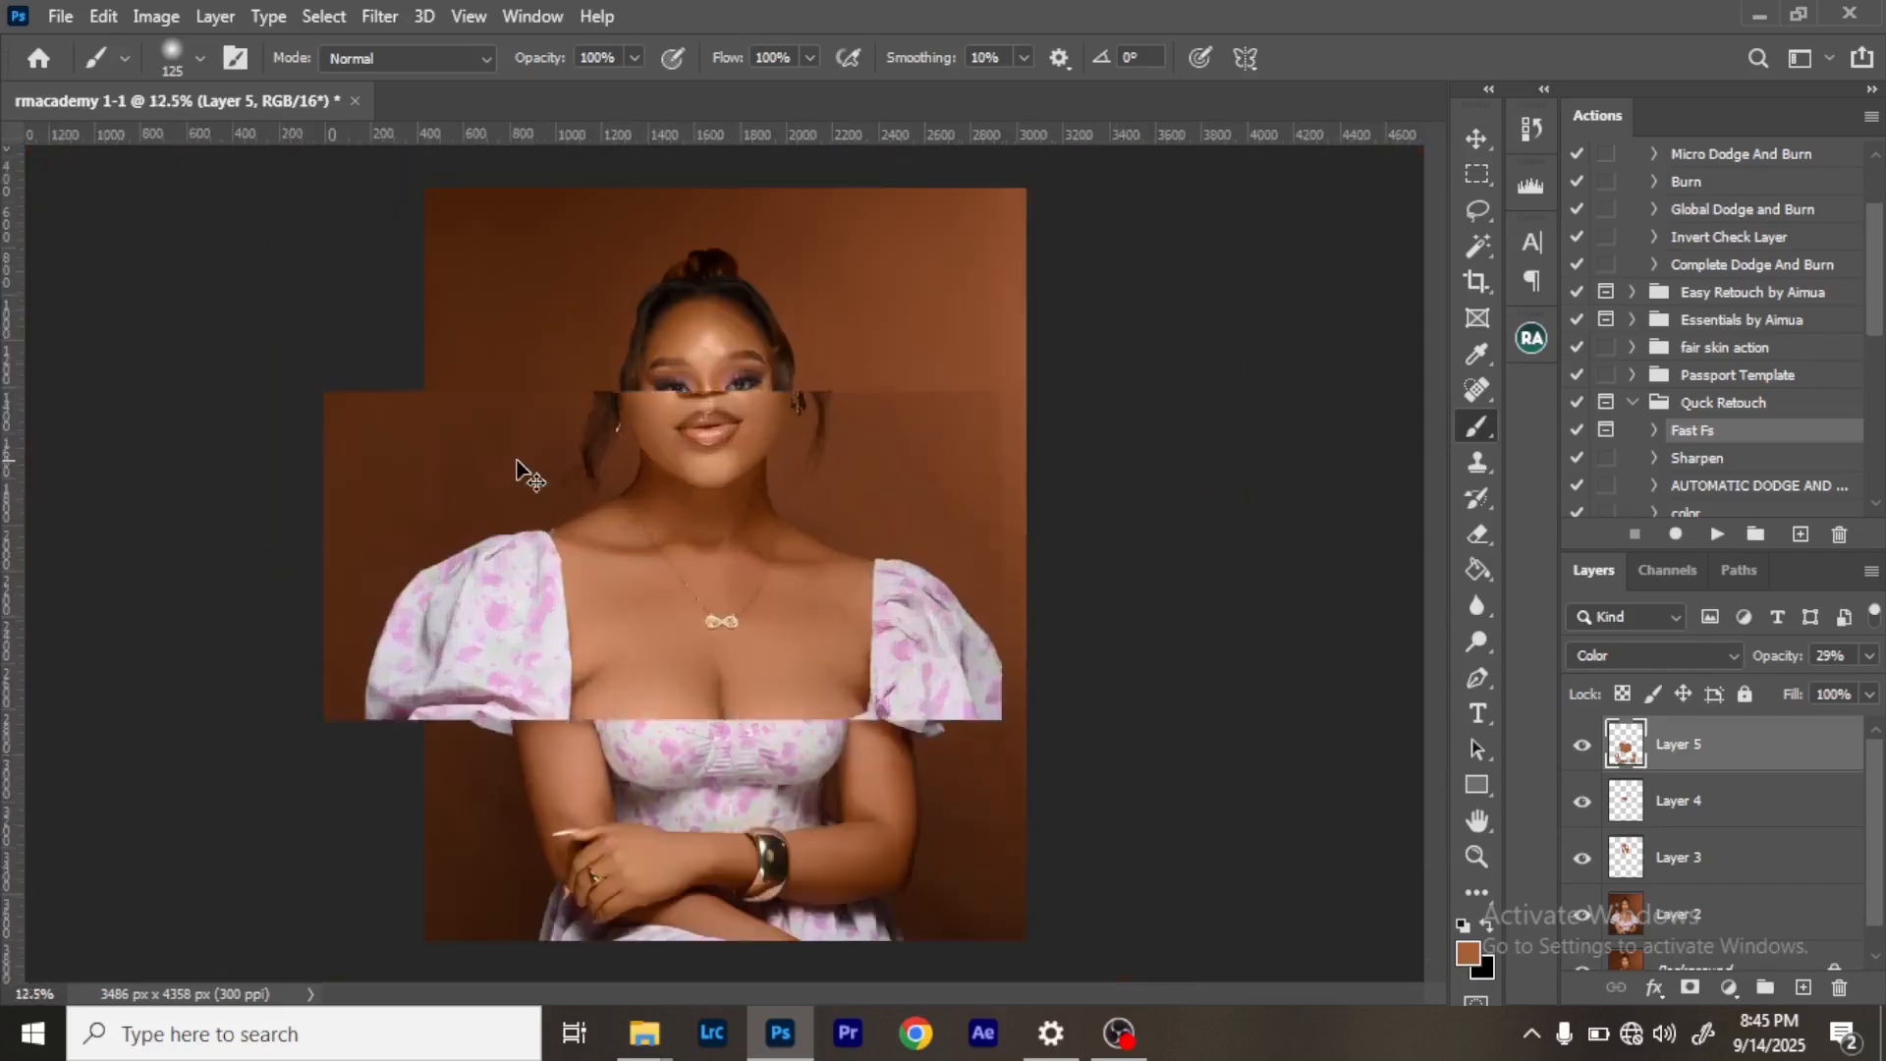
key(f)
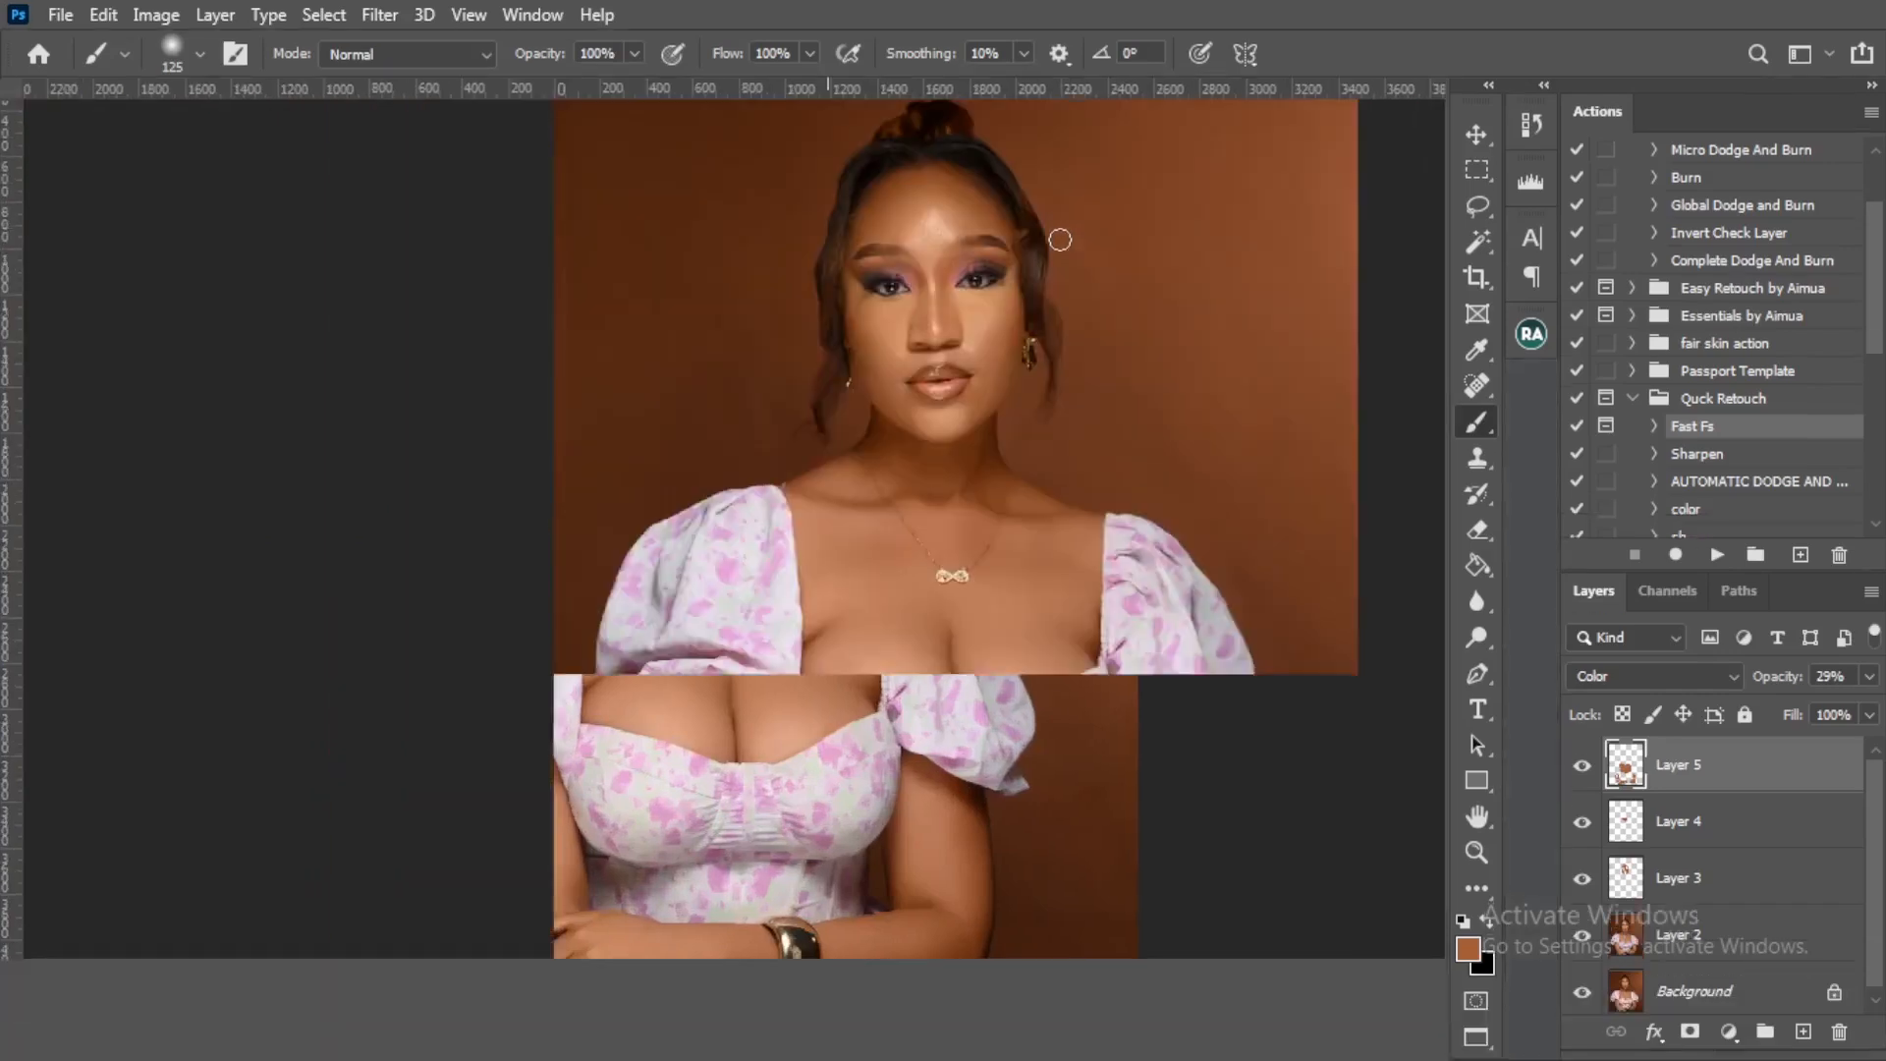
key(ctrl+plus)
key(f)
key(ctrl+plus)
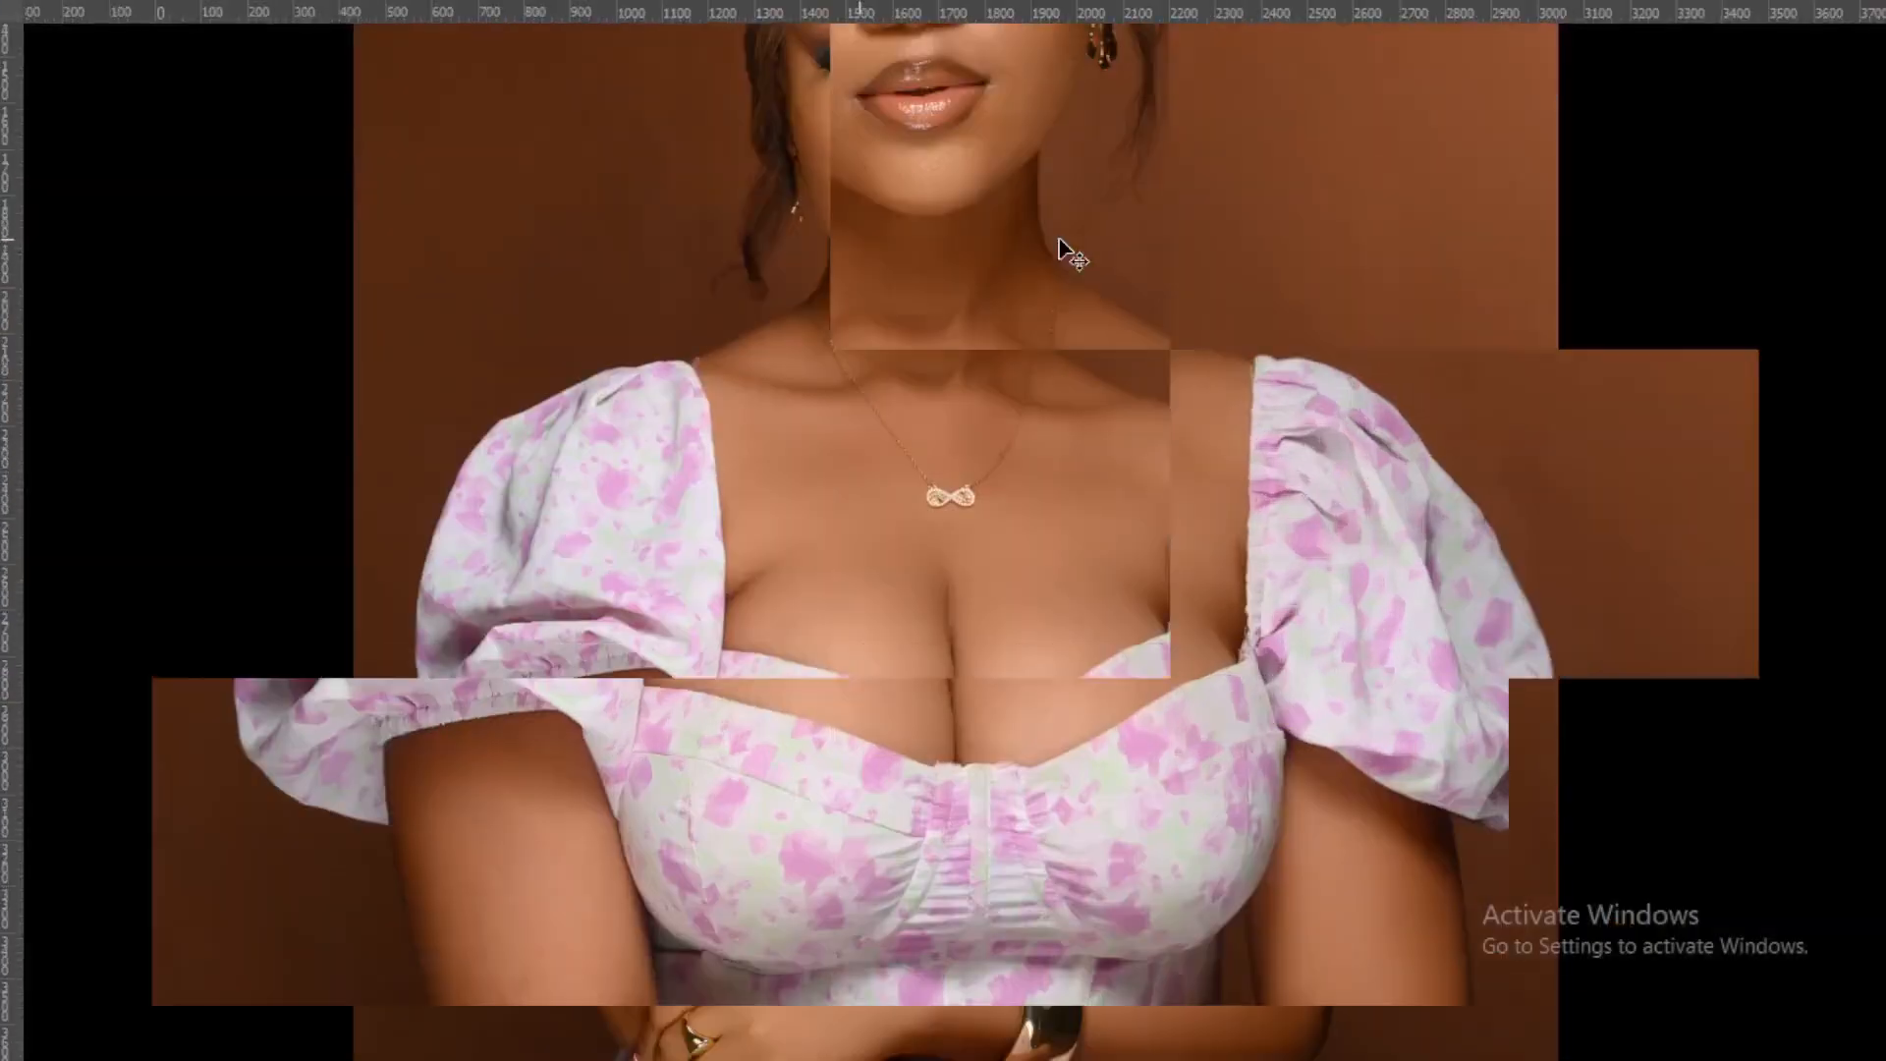
drag(810, 152, 859, 680)
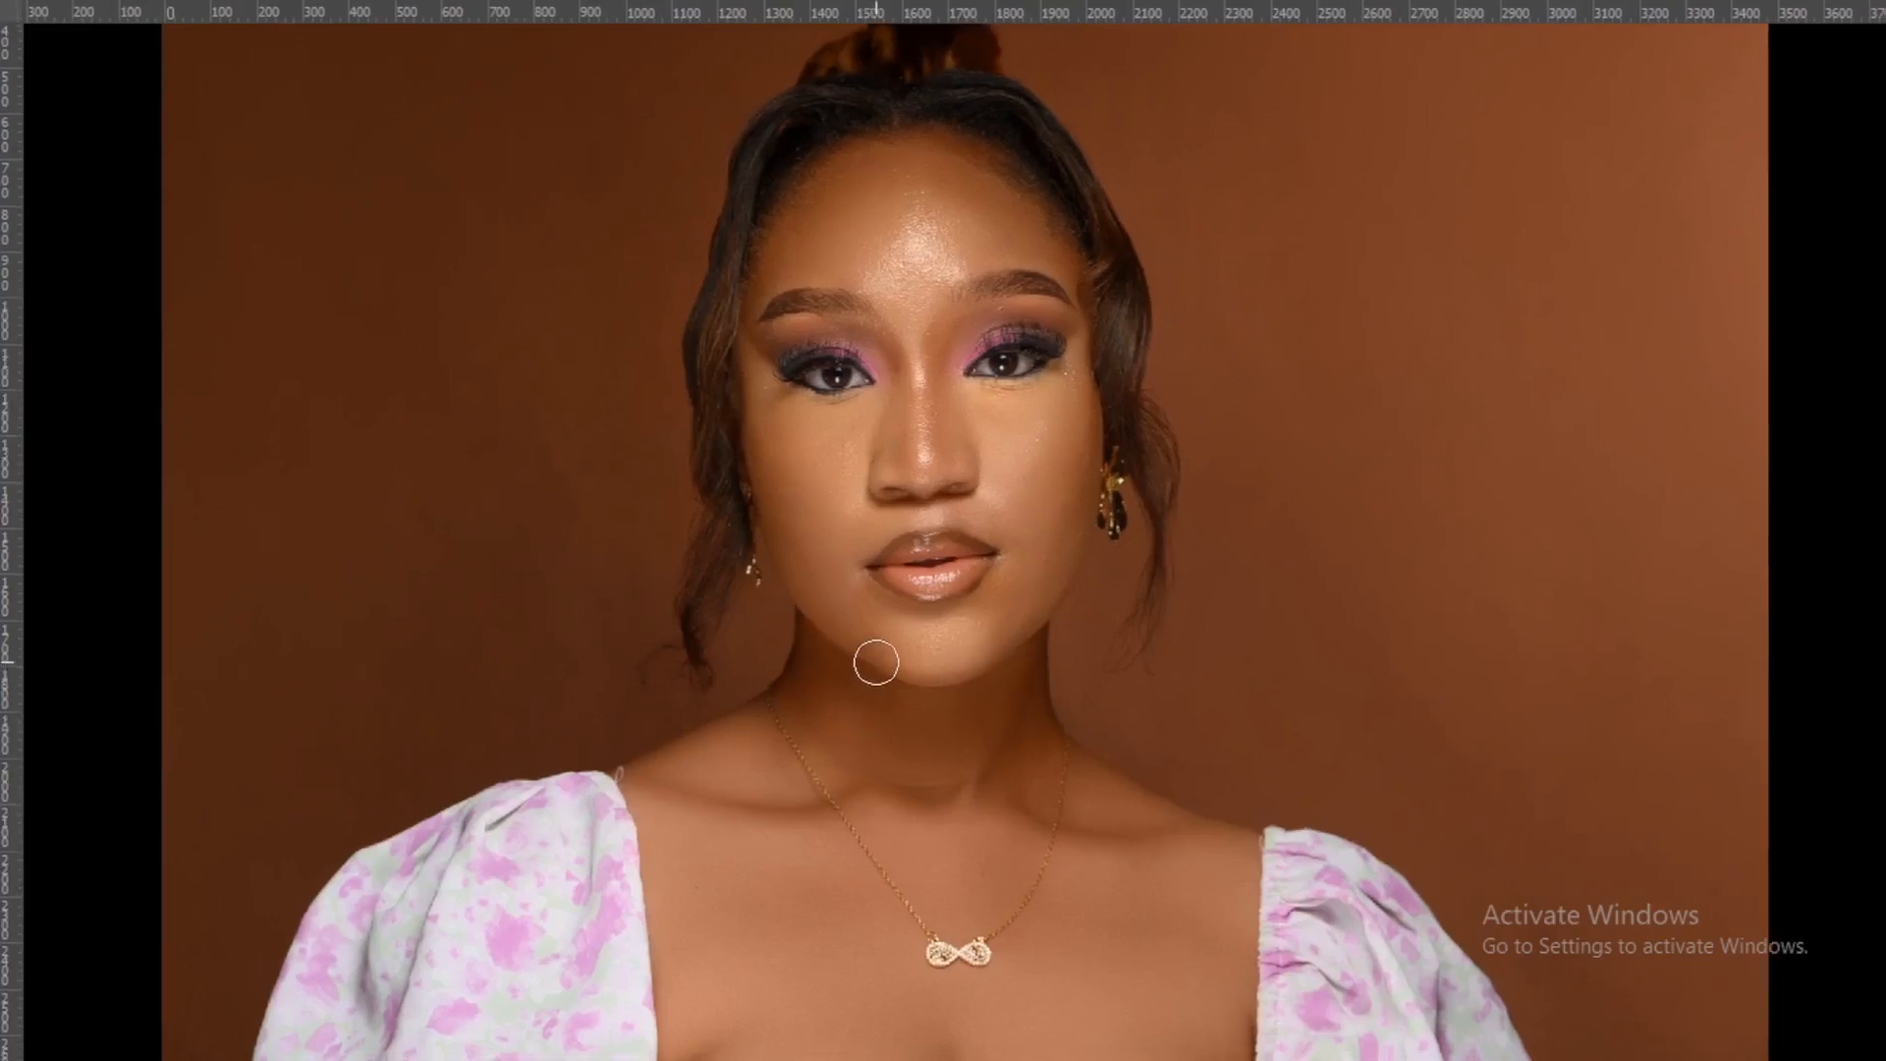
key(f)
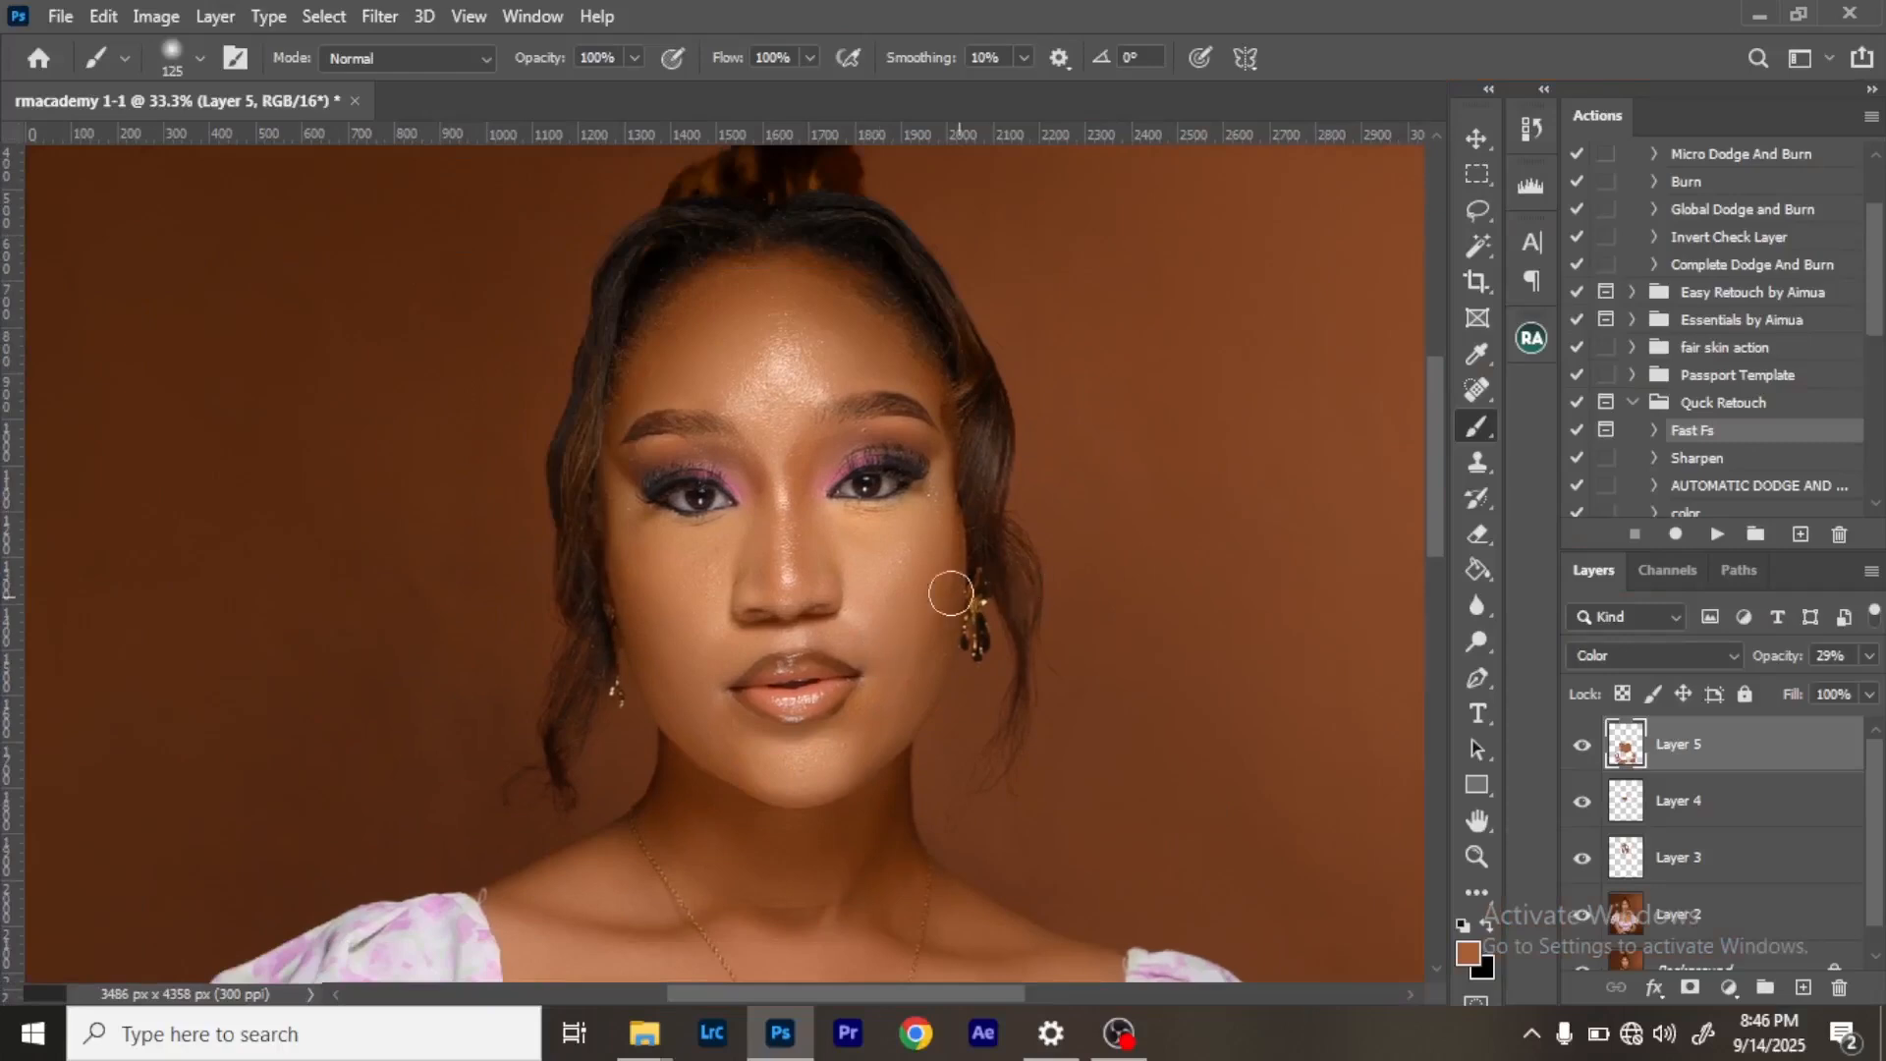
Merge Layers 2 to 5 into a single Layer 2, keeping the Background as a separate hidden layer.
key(ctrl+minus)
key(ctrl+minus)
key(ctrl+minus)
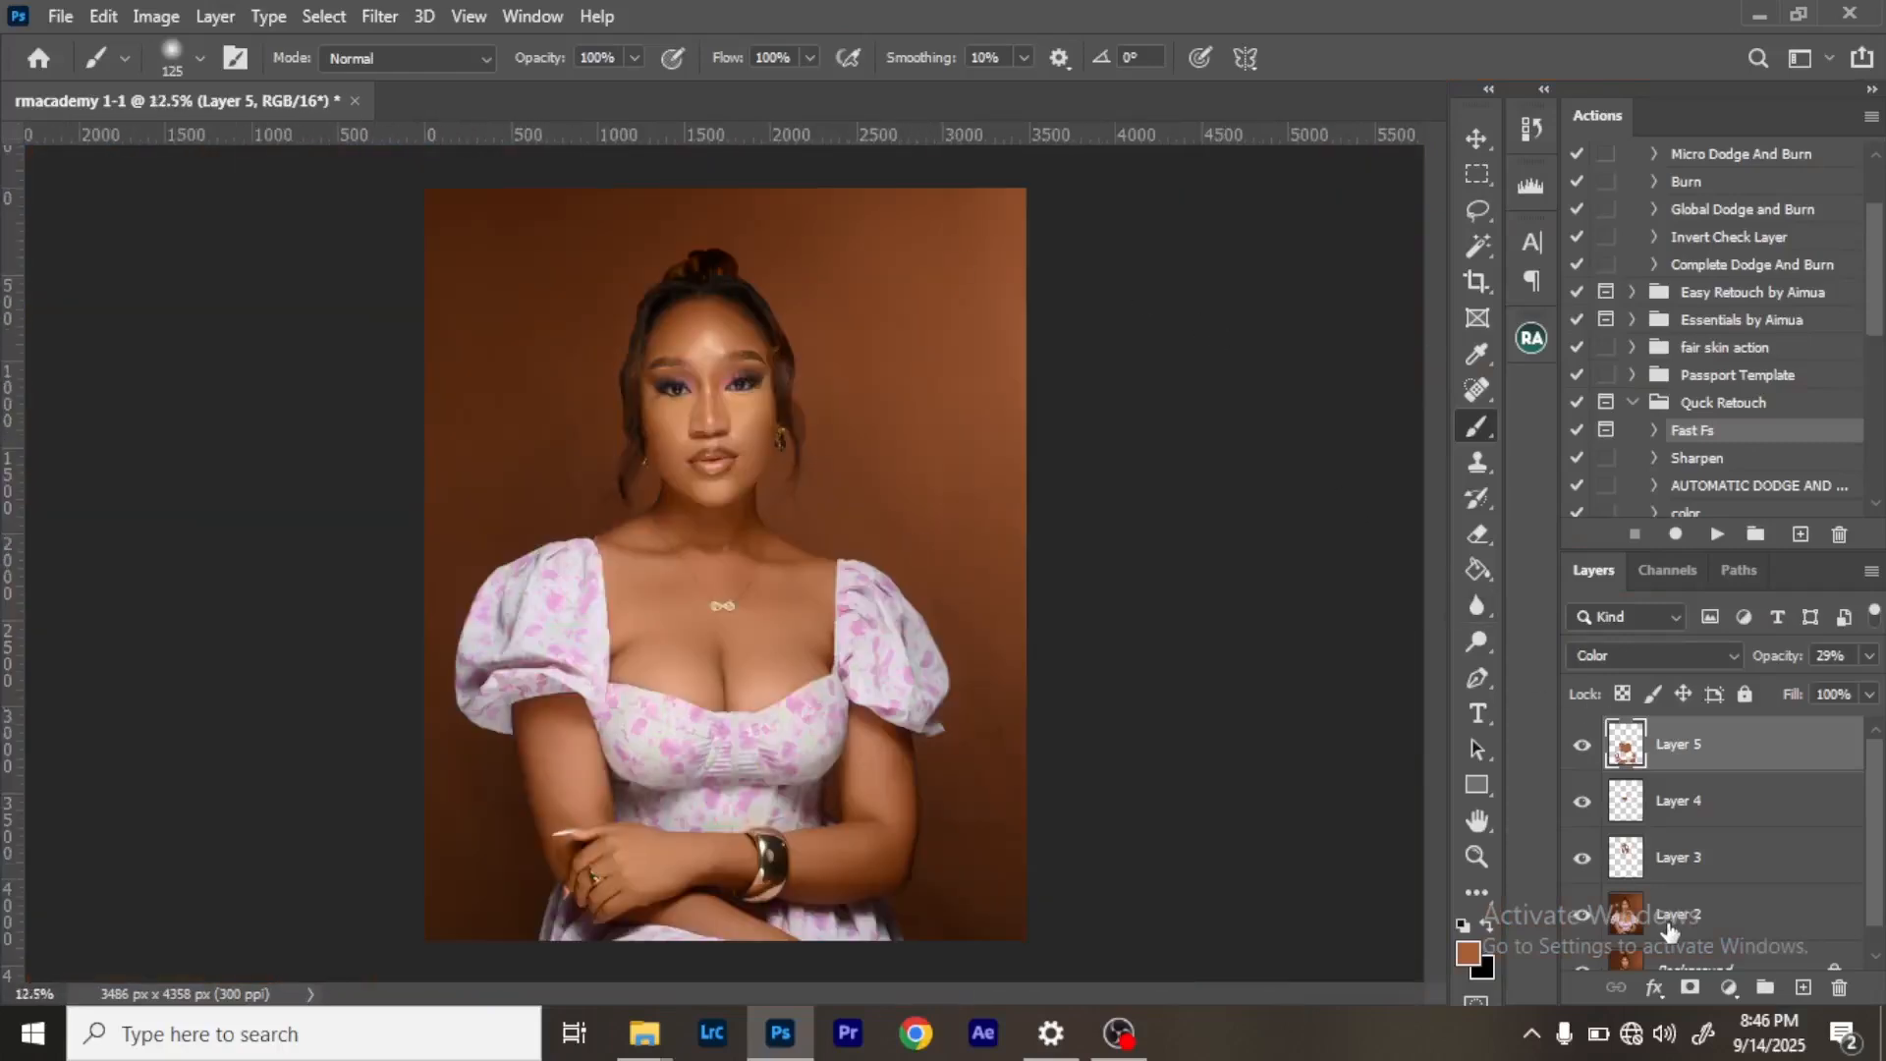
scroll(1864, 877, down, 1)
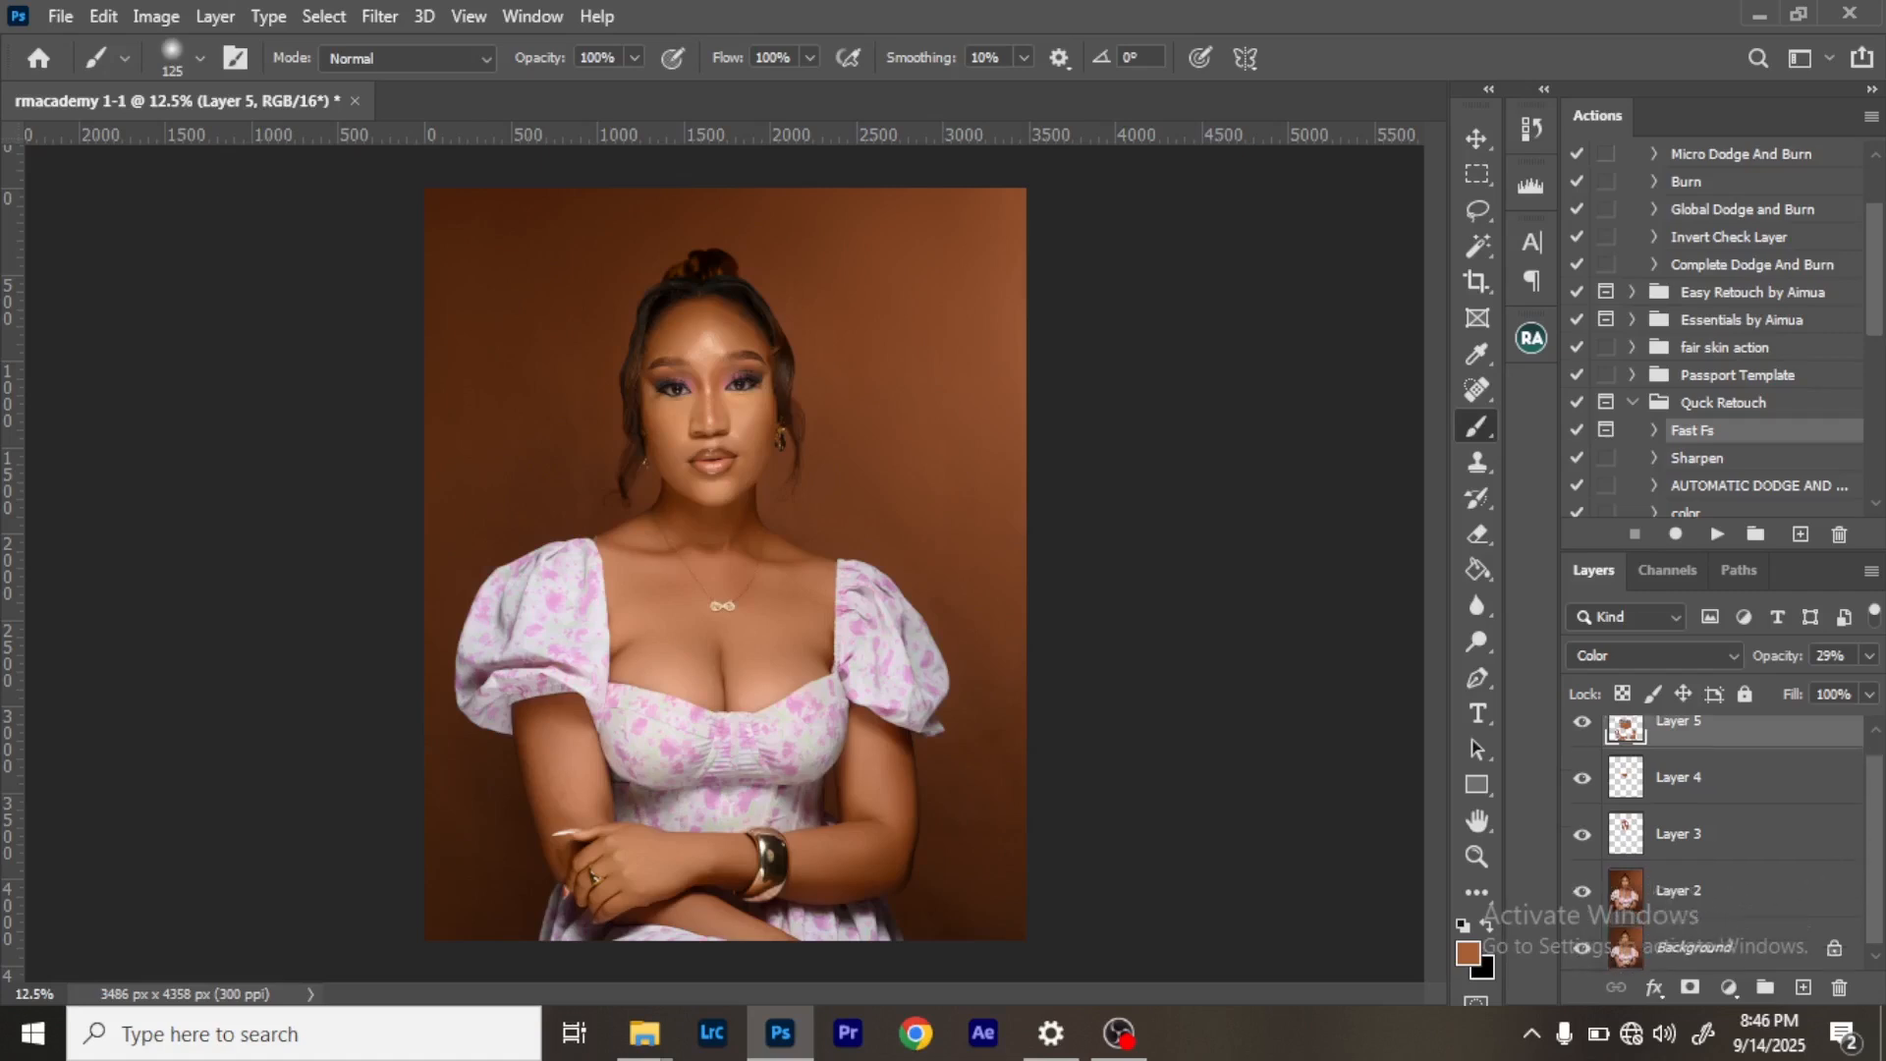
click(1702, 891)
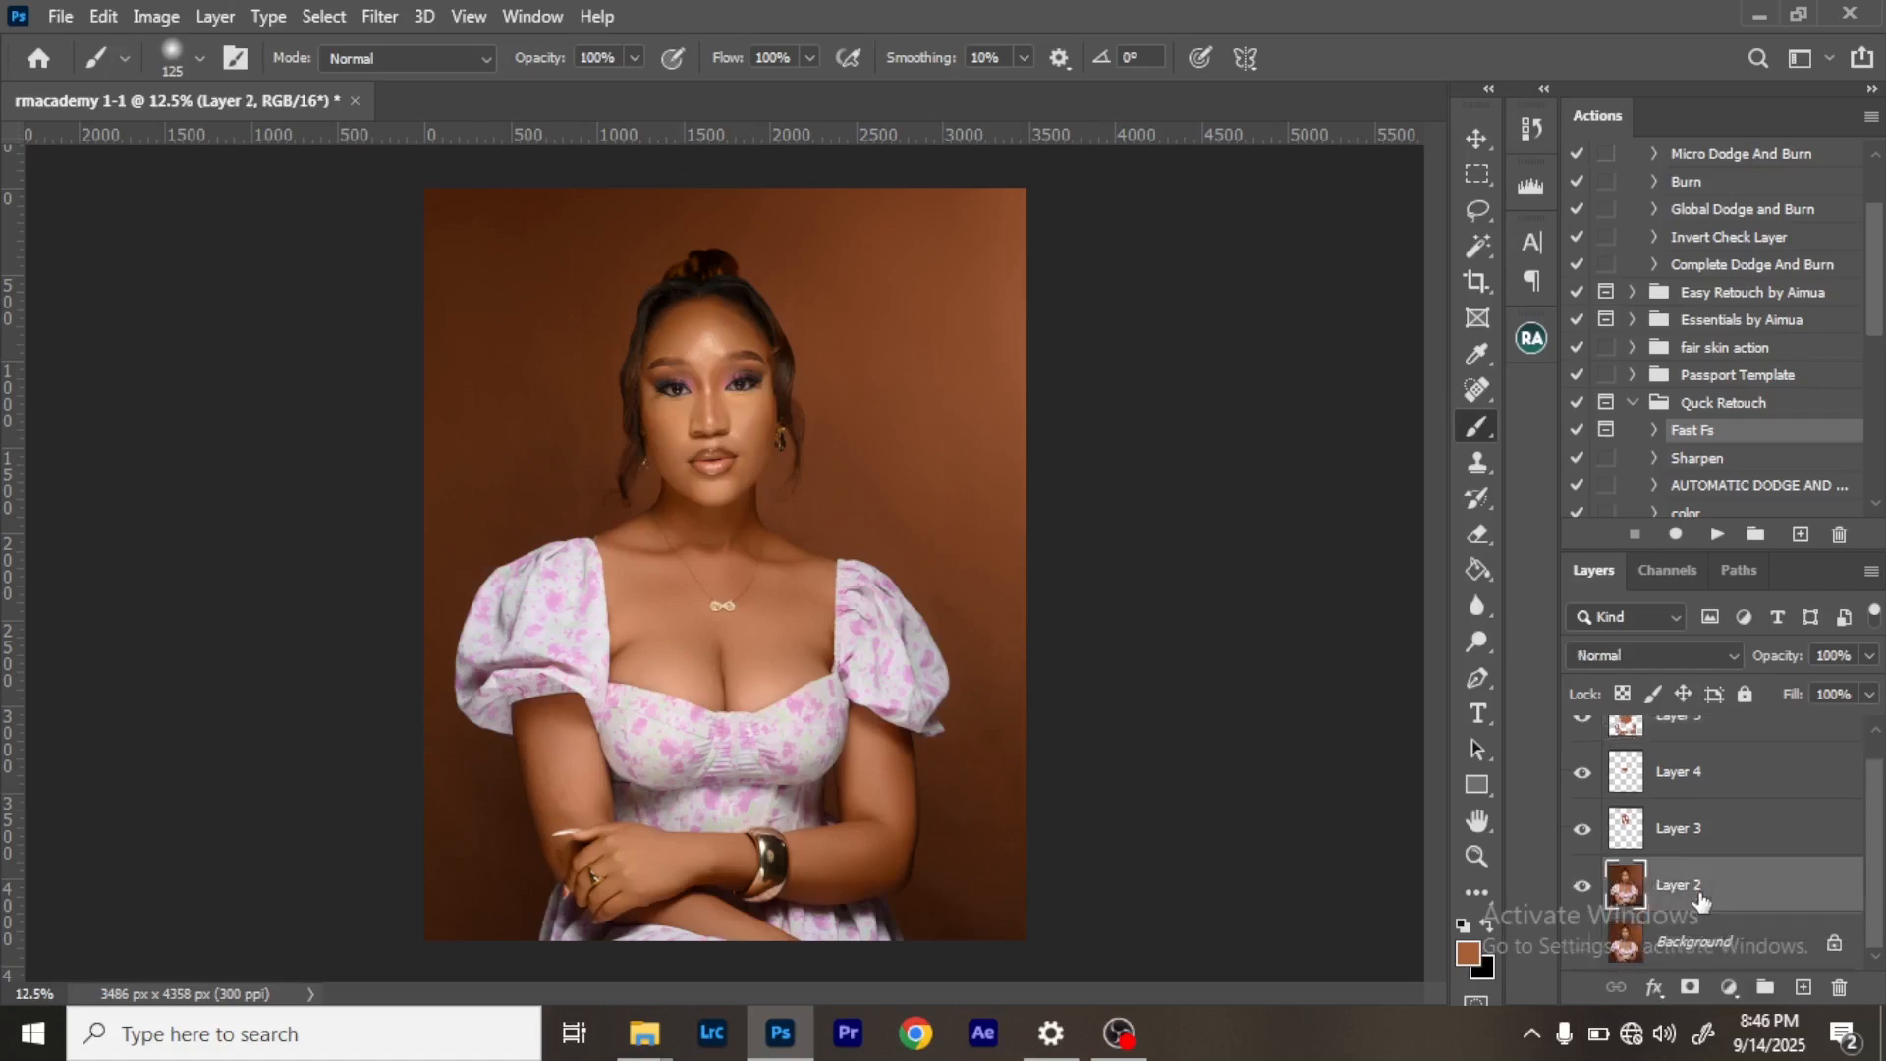
key(ctrl+shift+e)
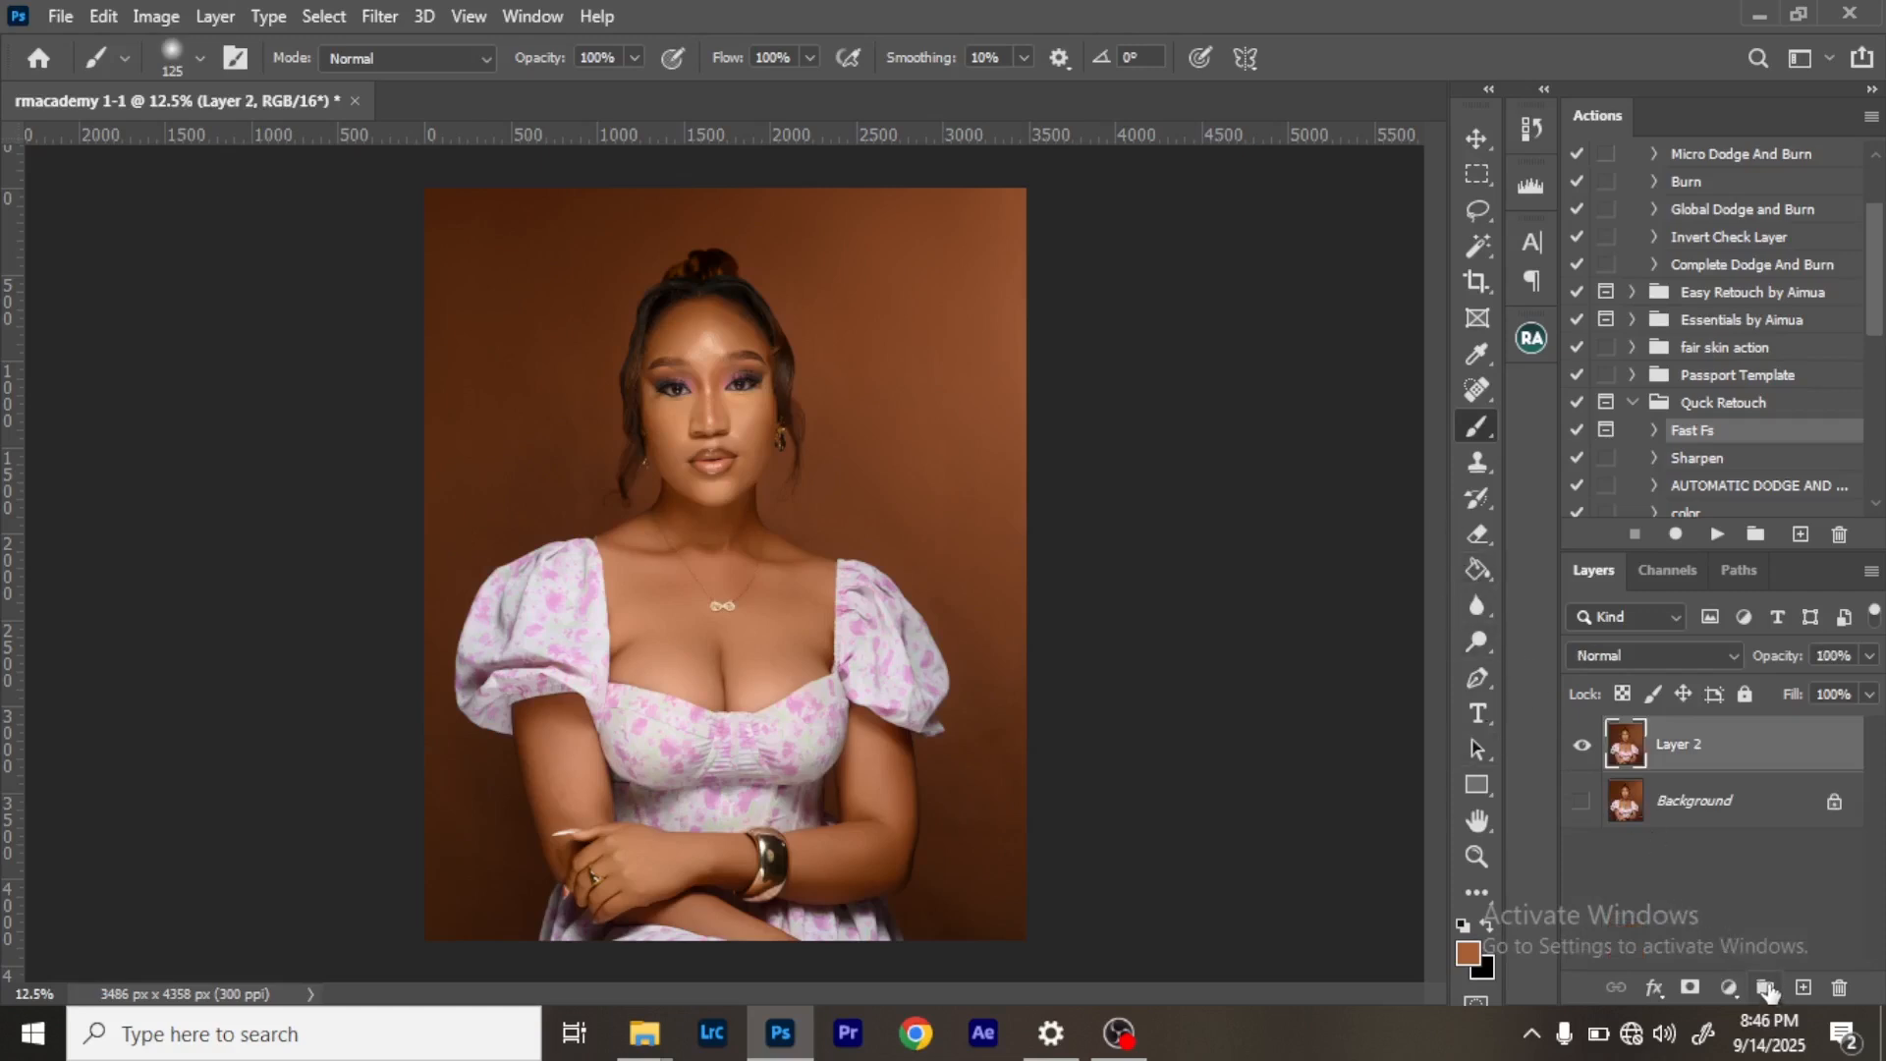
Add a Color Lookup adjustment above Layer 2 using DARK SKIN LUT CHOCO 4.CUBE and lower its opacity to about 36%.
click(1730, 990)
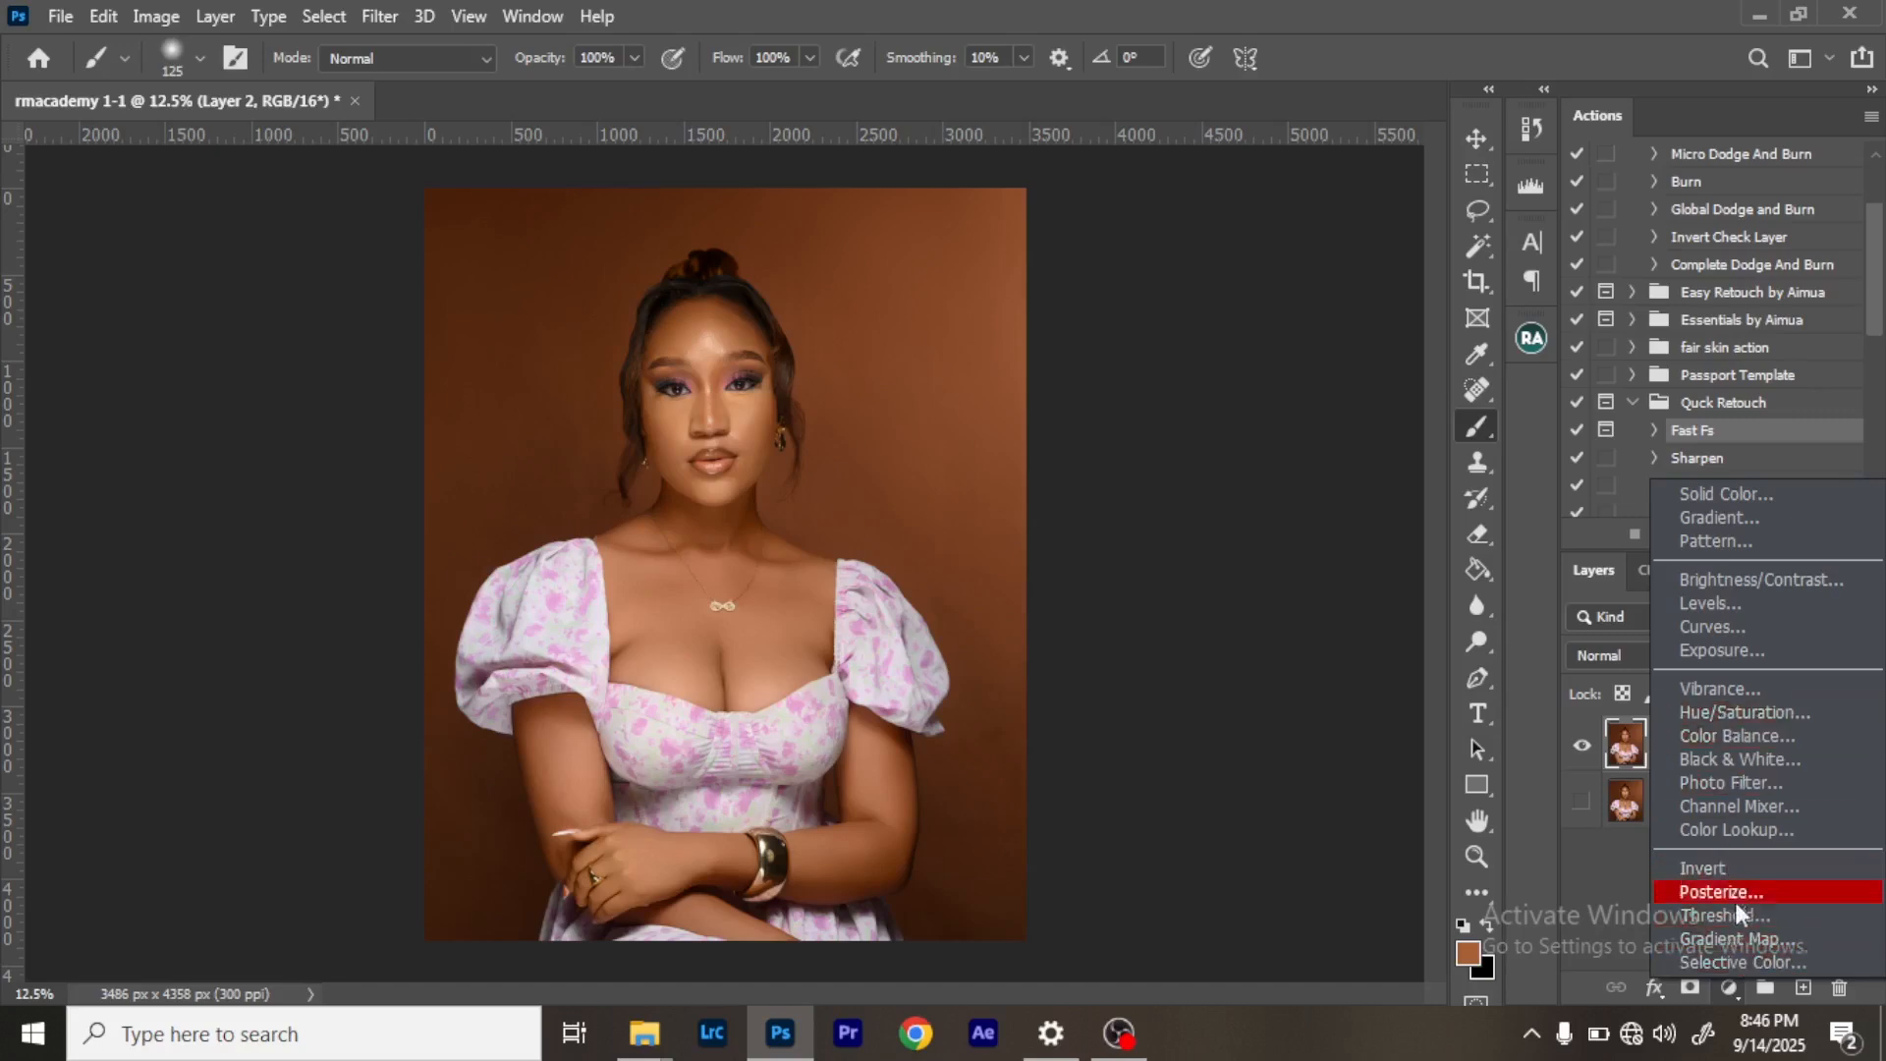
click(1749, 829)
click(1331, 355)
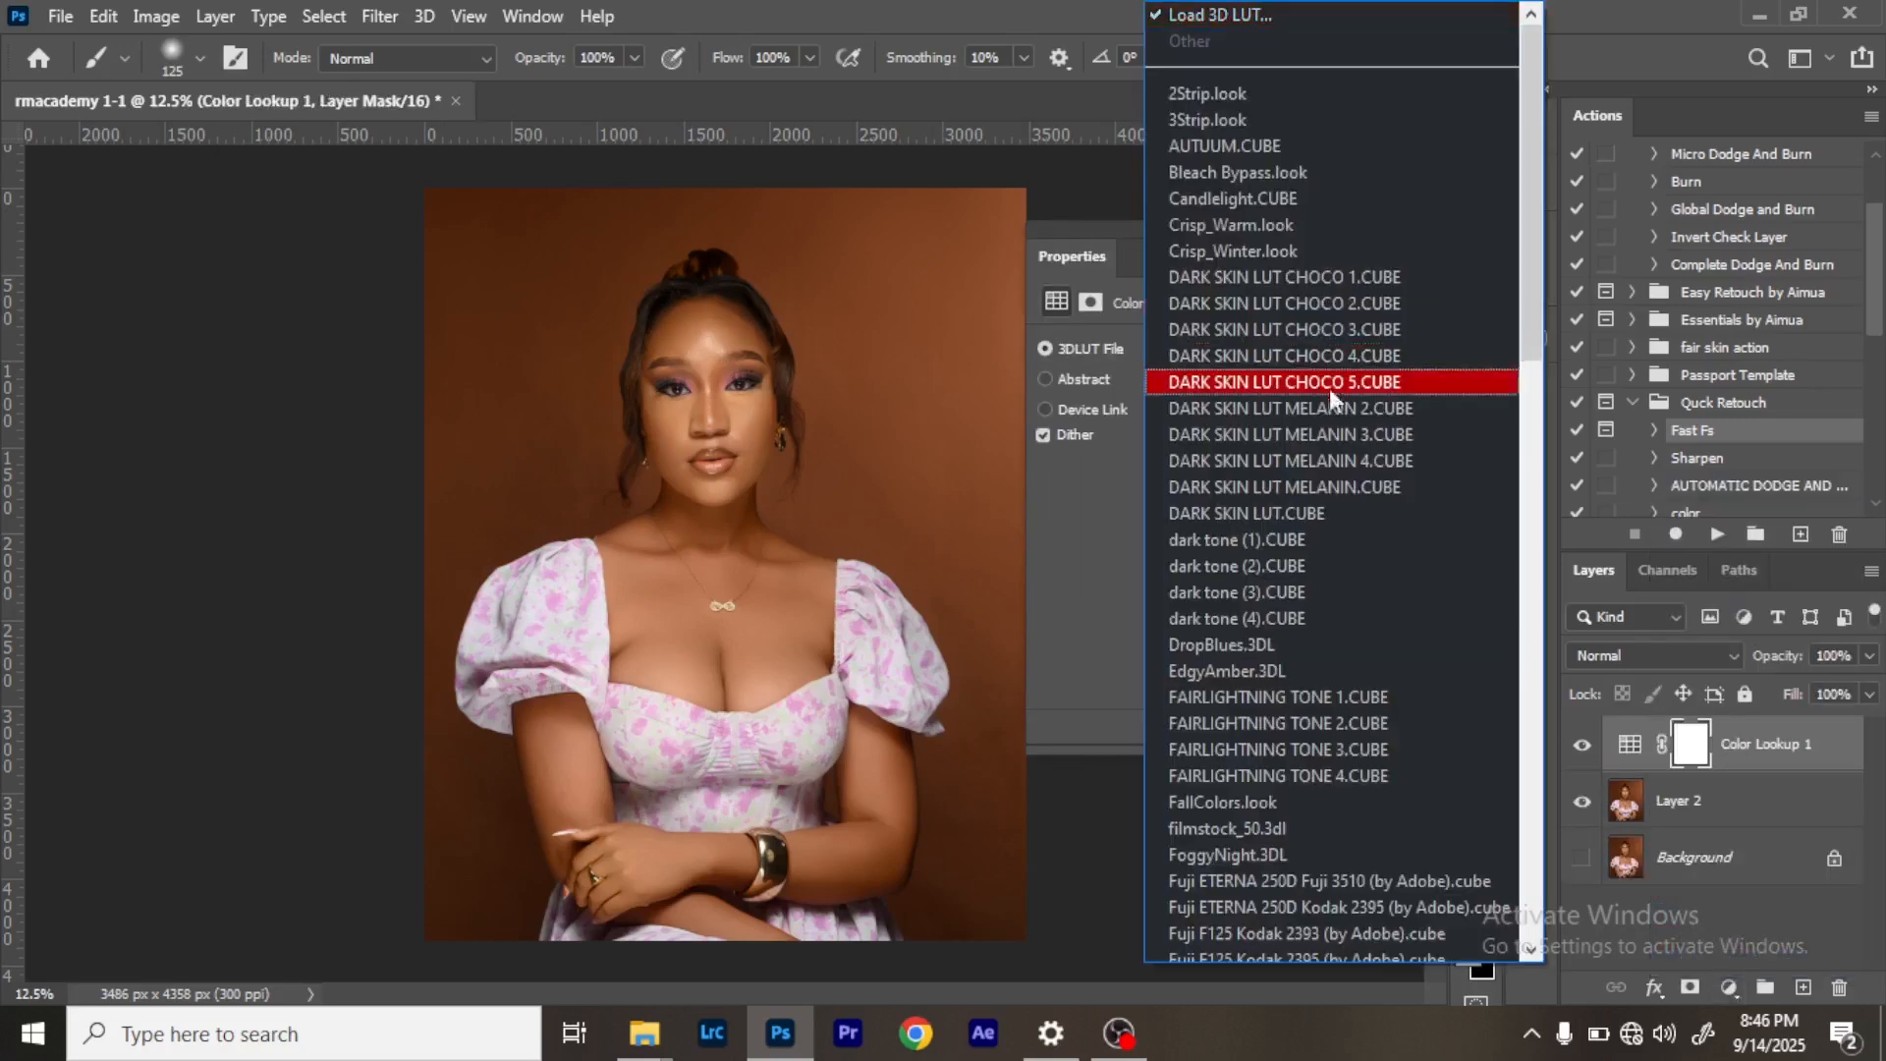
click(1400, 354)
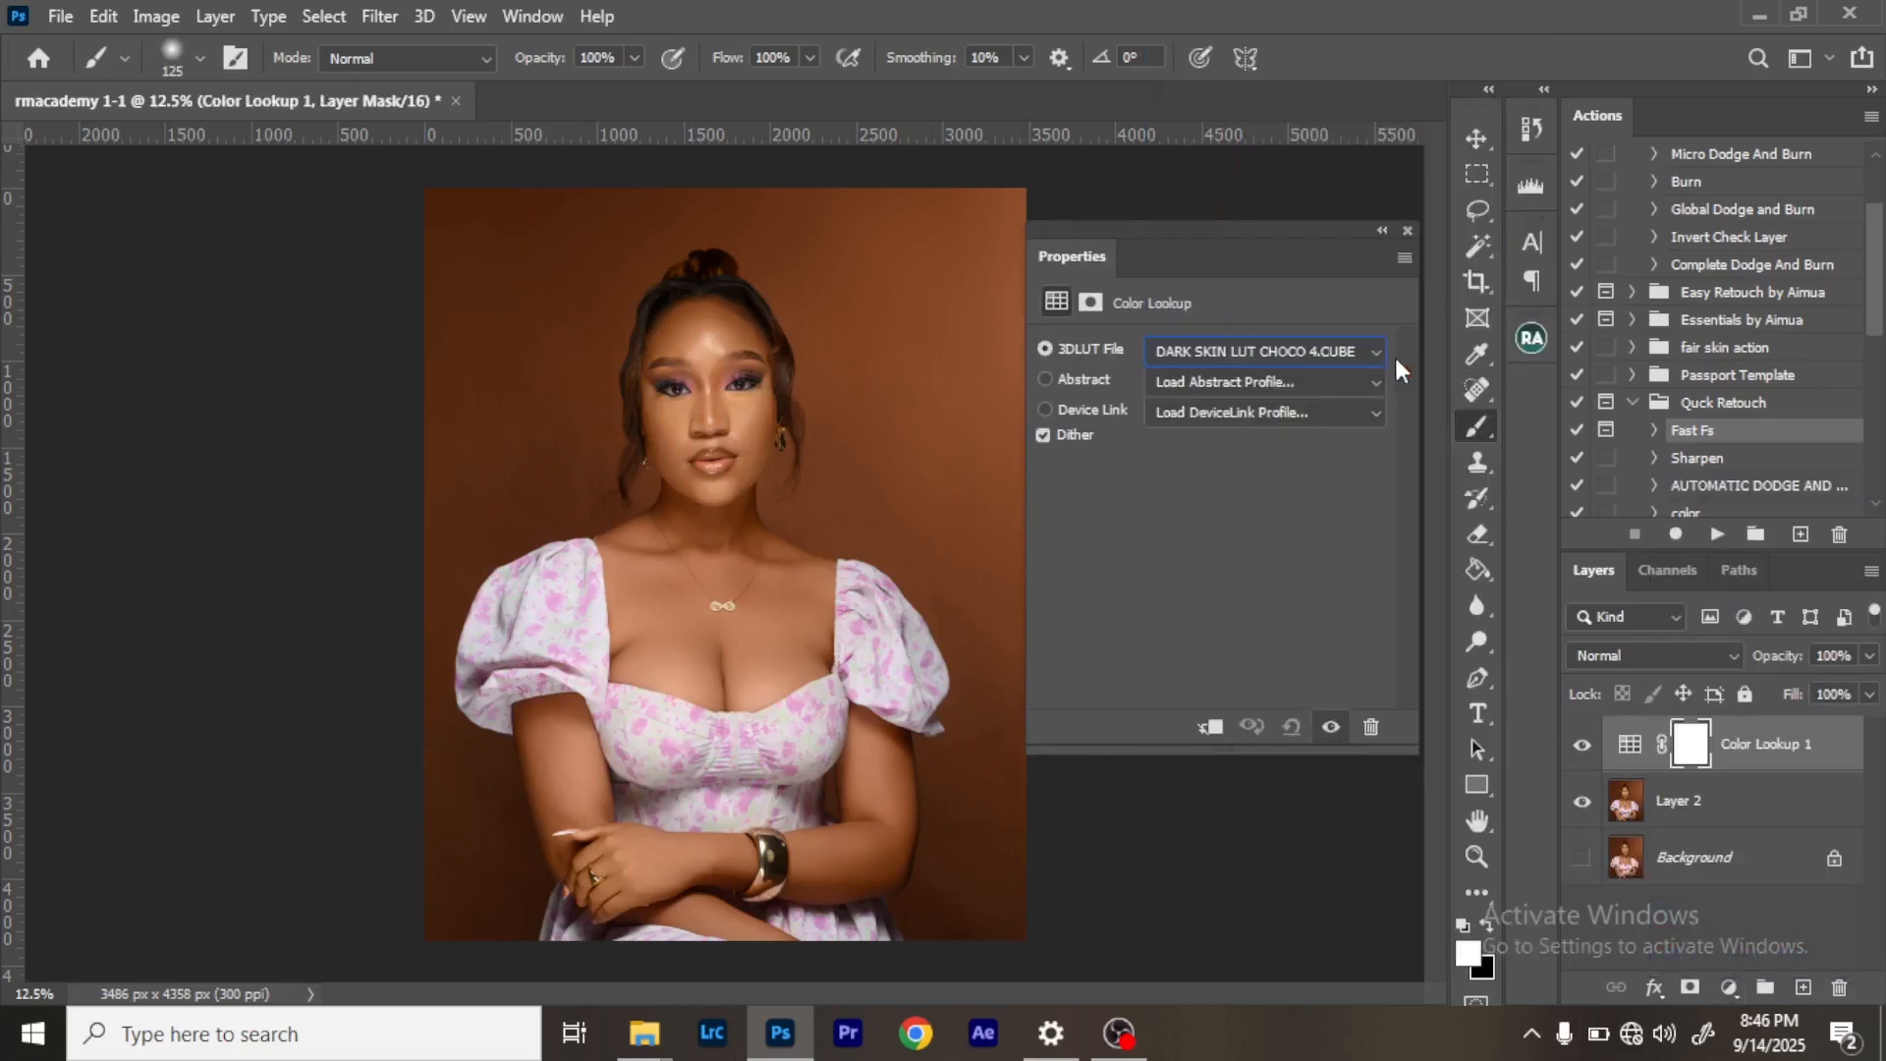
click(1404, 233)
click(1870, 656)
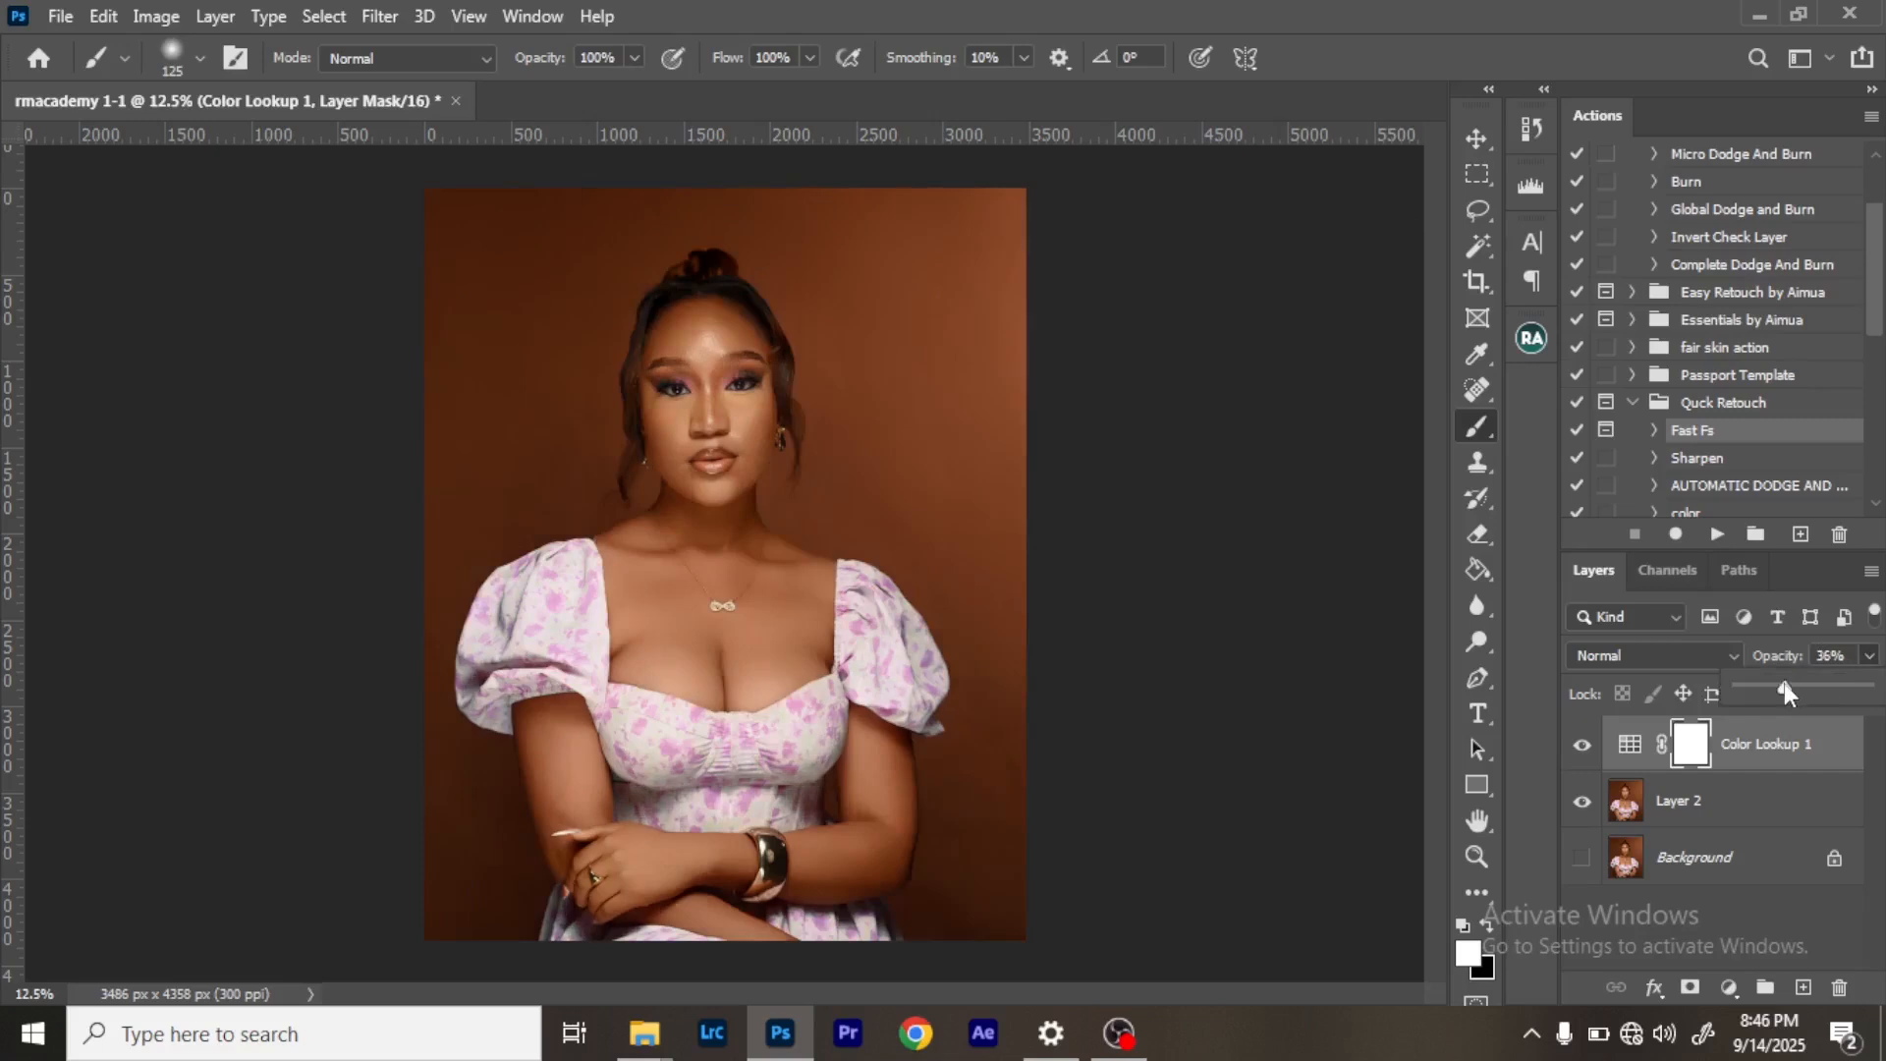
Add a second Color Lookup adjustment using Skintone lut (2).CUBE and set its opacity to 21%.
click(1730, 985)
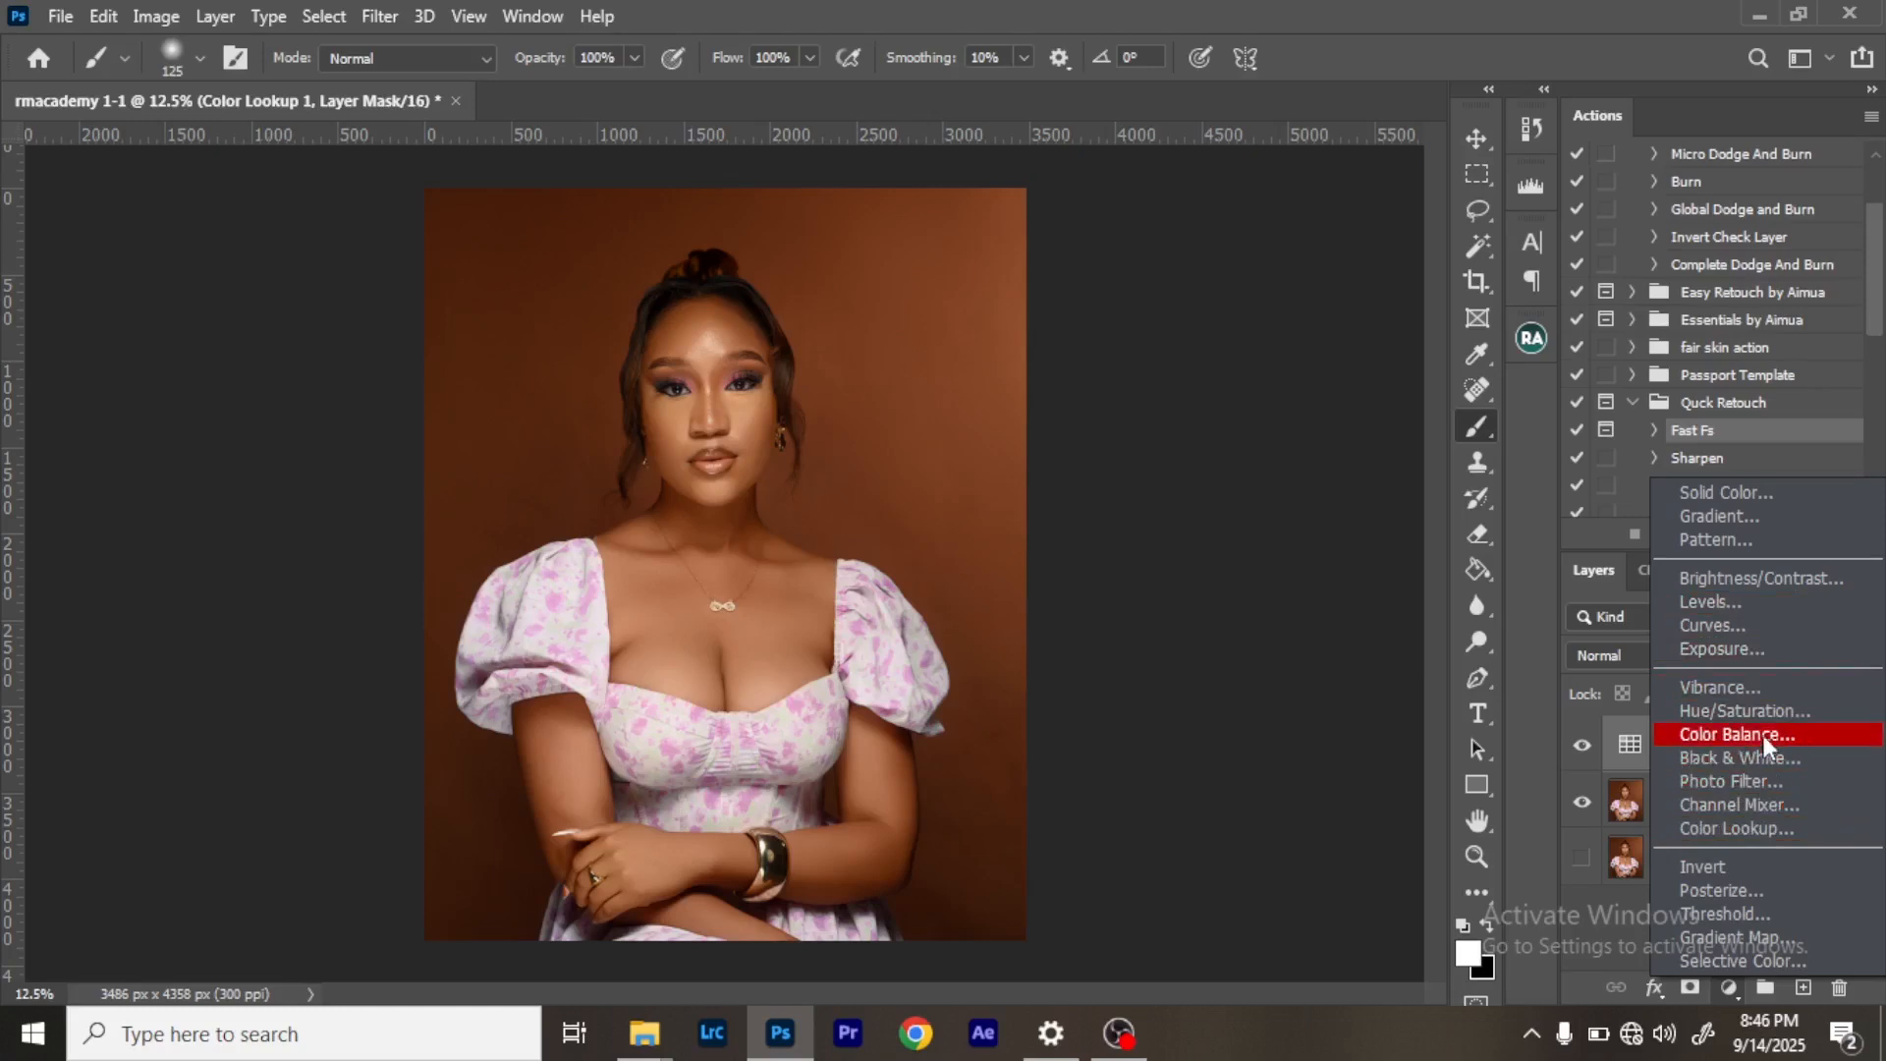
click(1769, 828)
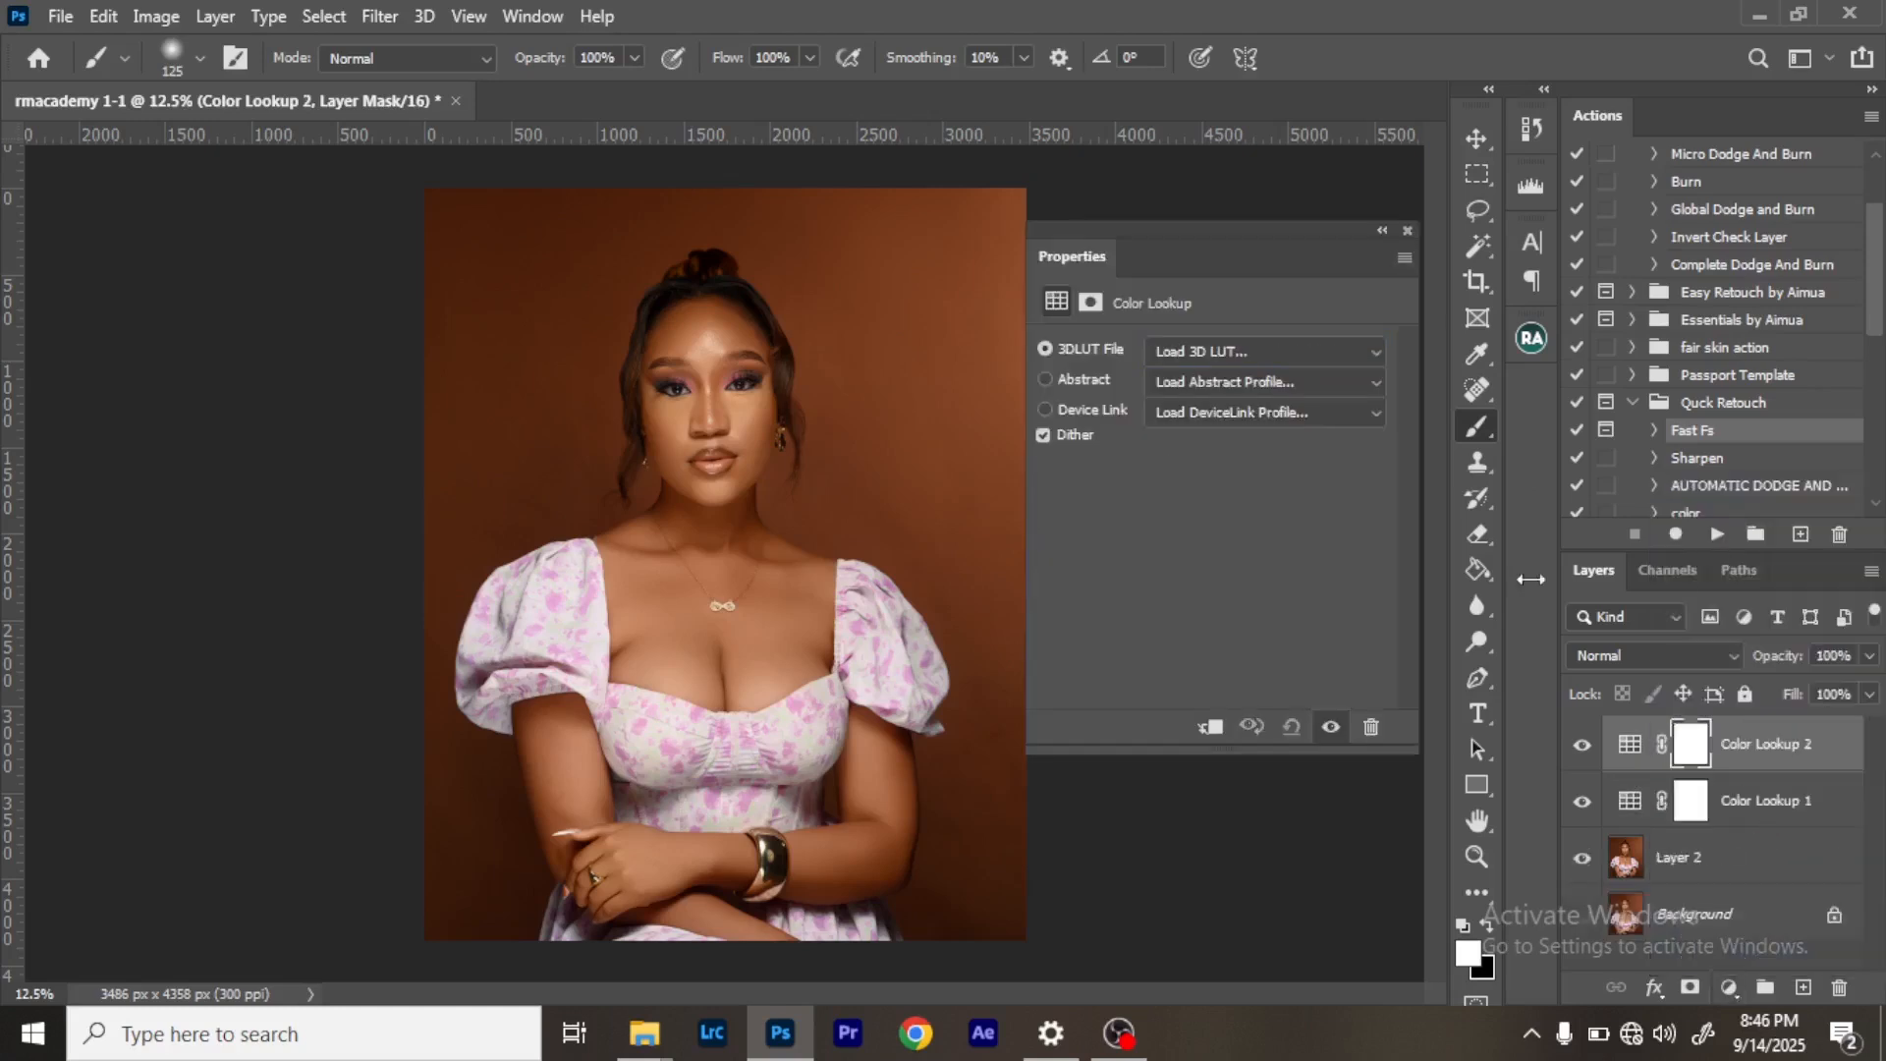
click(1317, 354)
drag(1526, 310, 1578, 723)
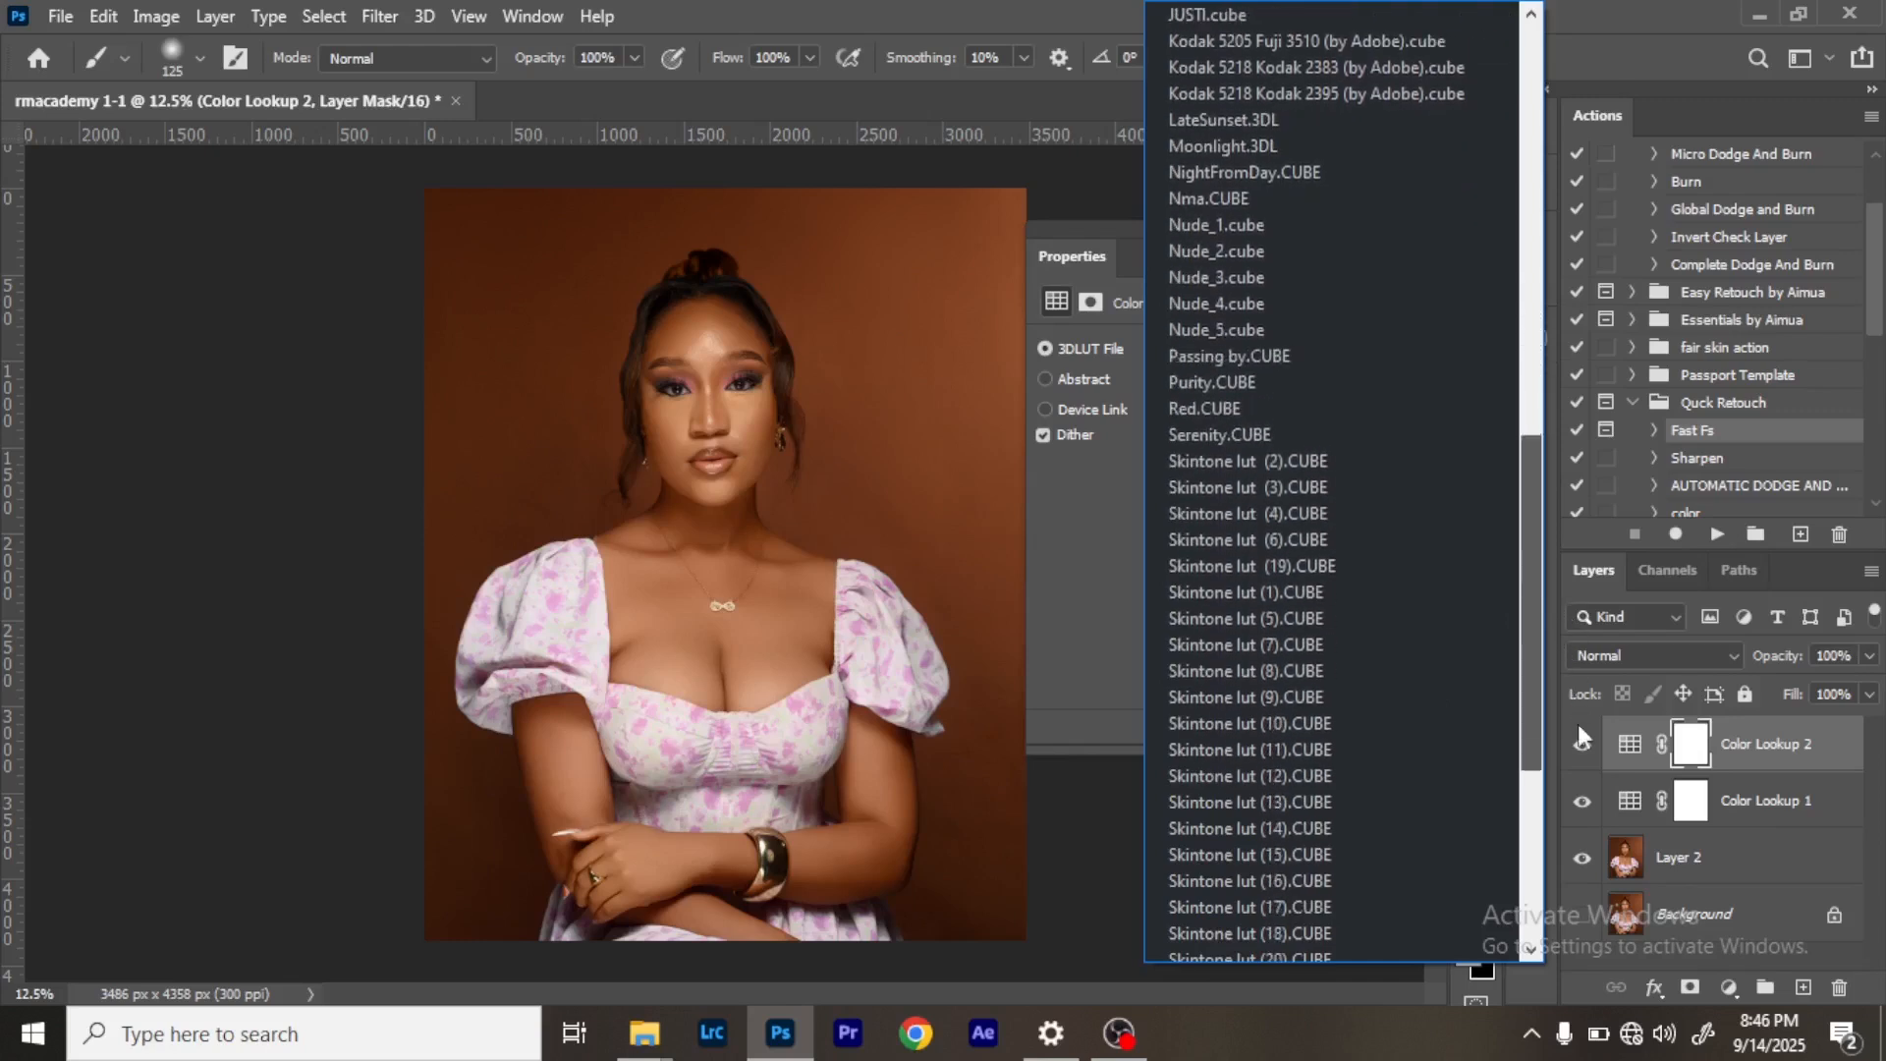
click(1371, 462)
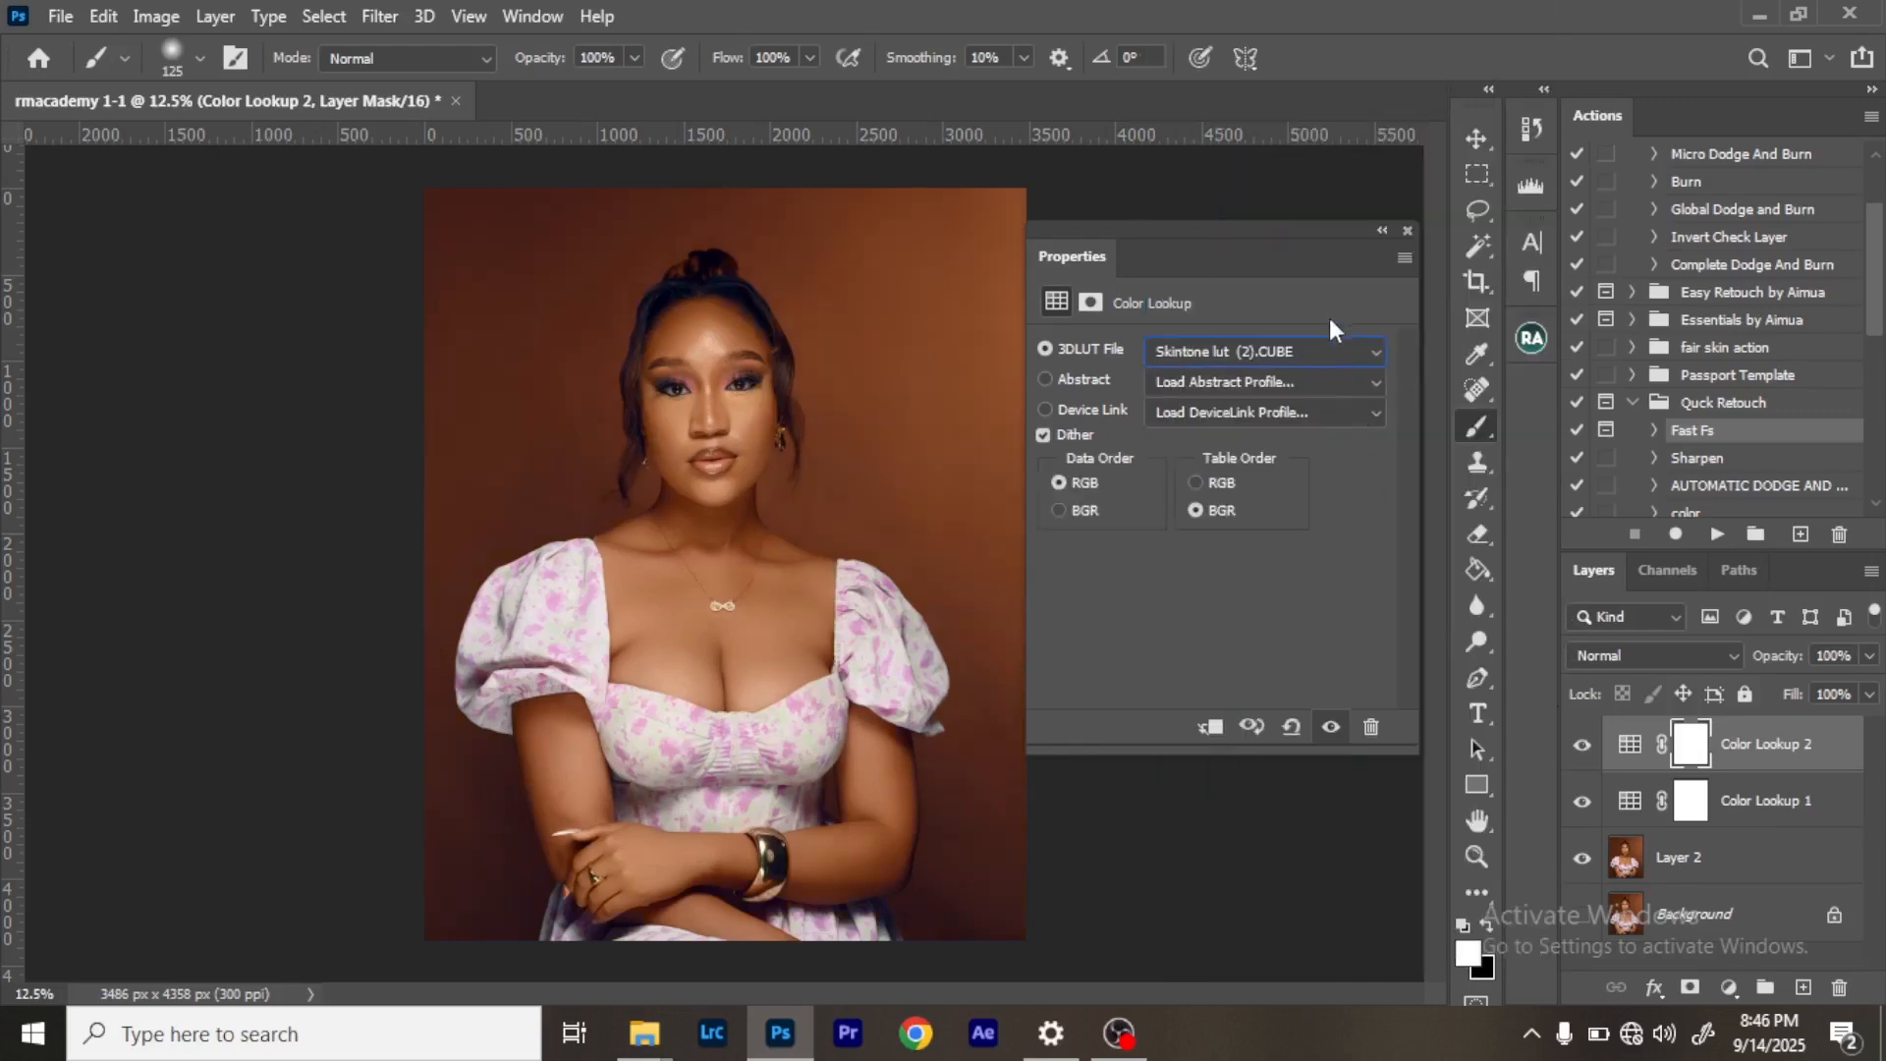
click(1408, 231)
click(1868, 658)
click(1769, 684)
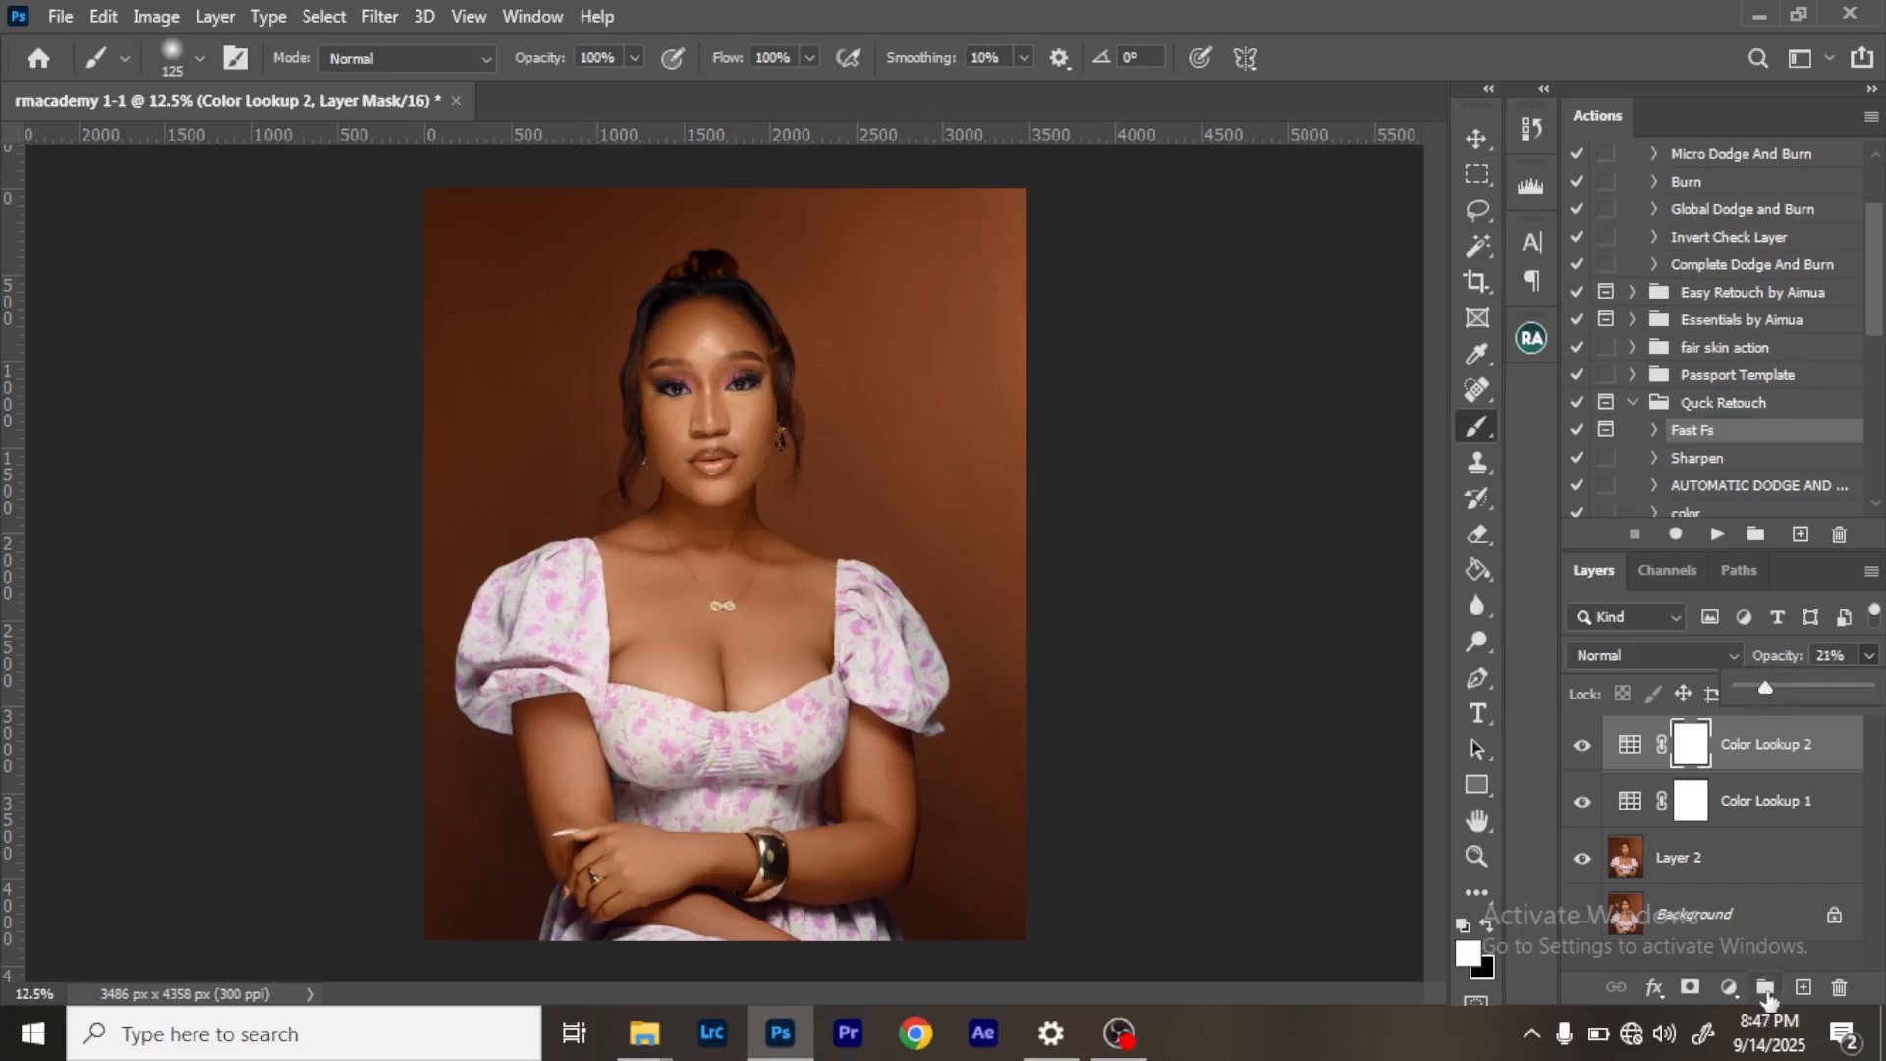
Add a third Color Lookup adjustment using Skintone lut (1).CUBE and reduce its opacity to roughly half.
click(1729, 987)
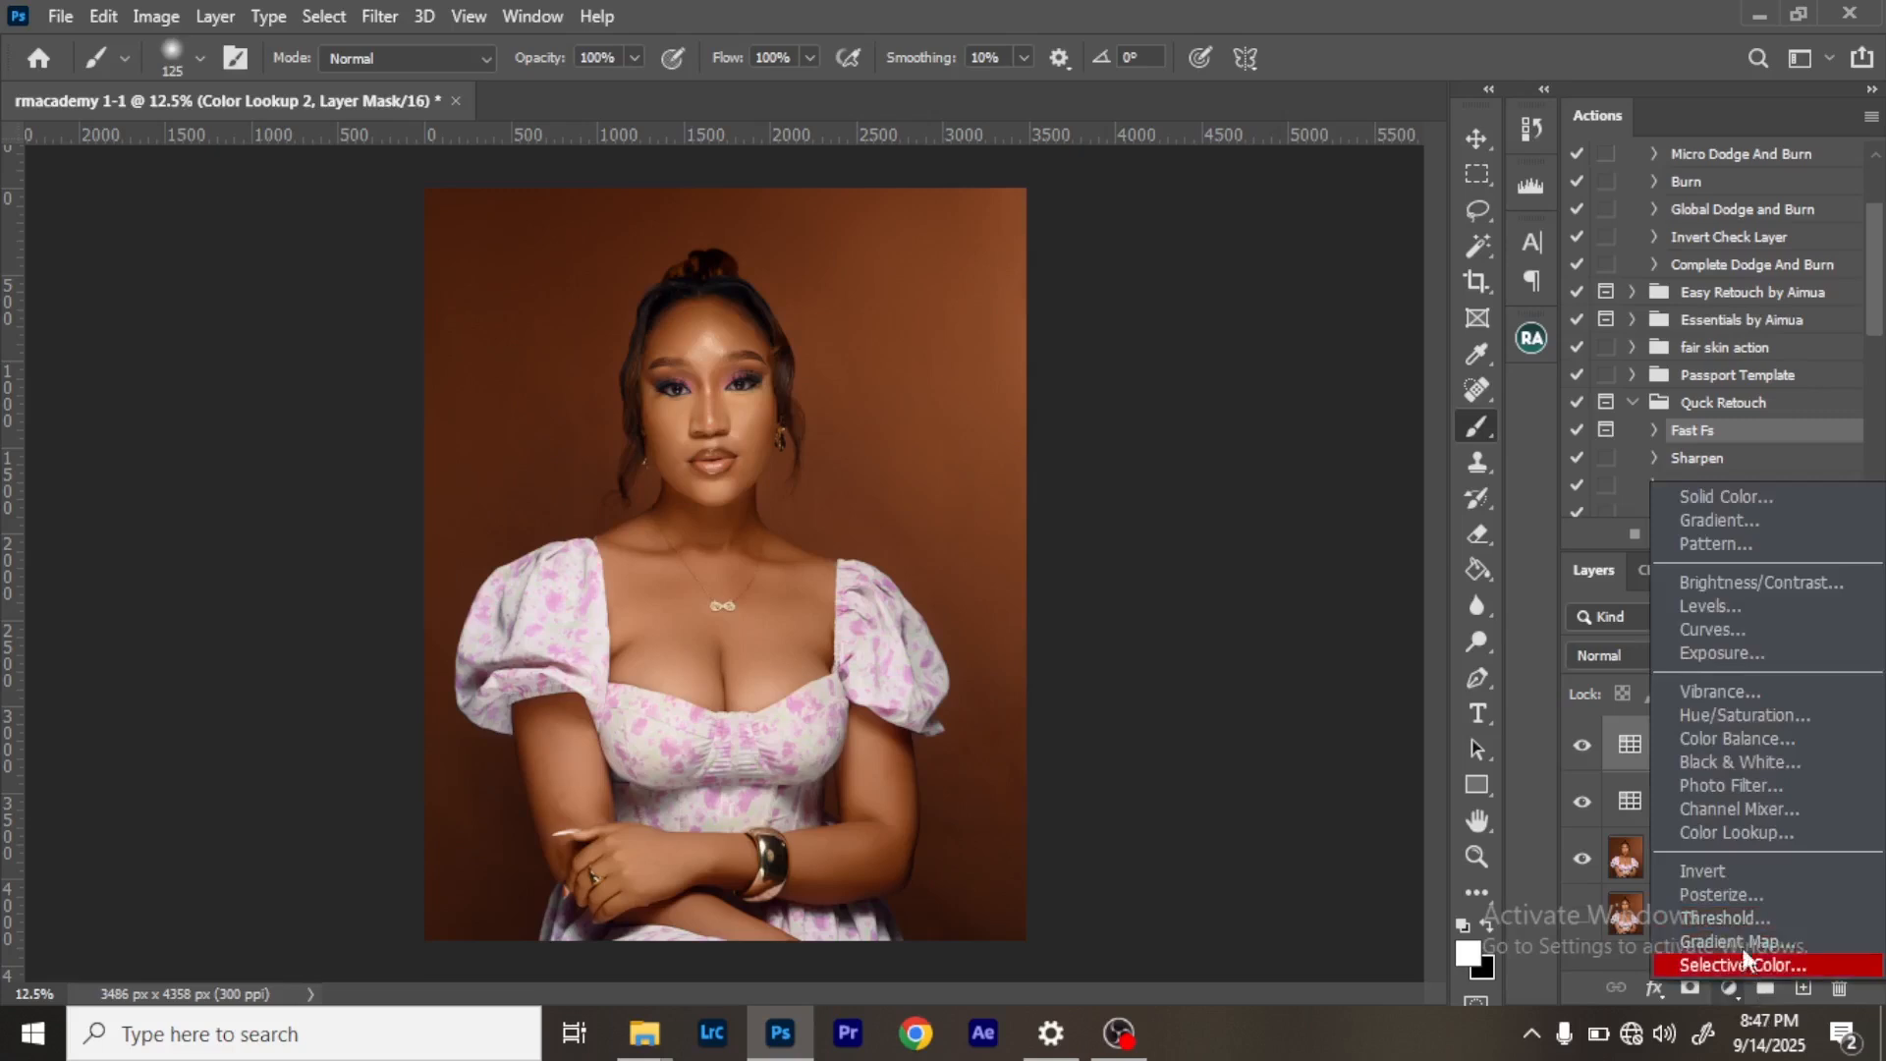
click(1737, 833)
click(1341, 351)
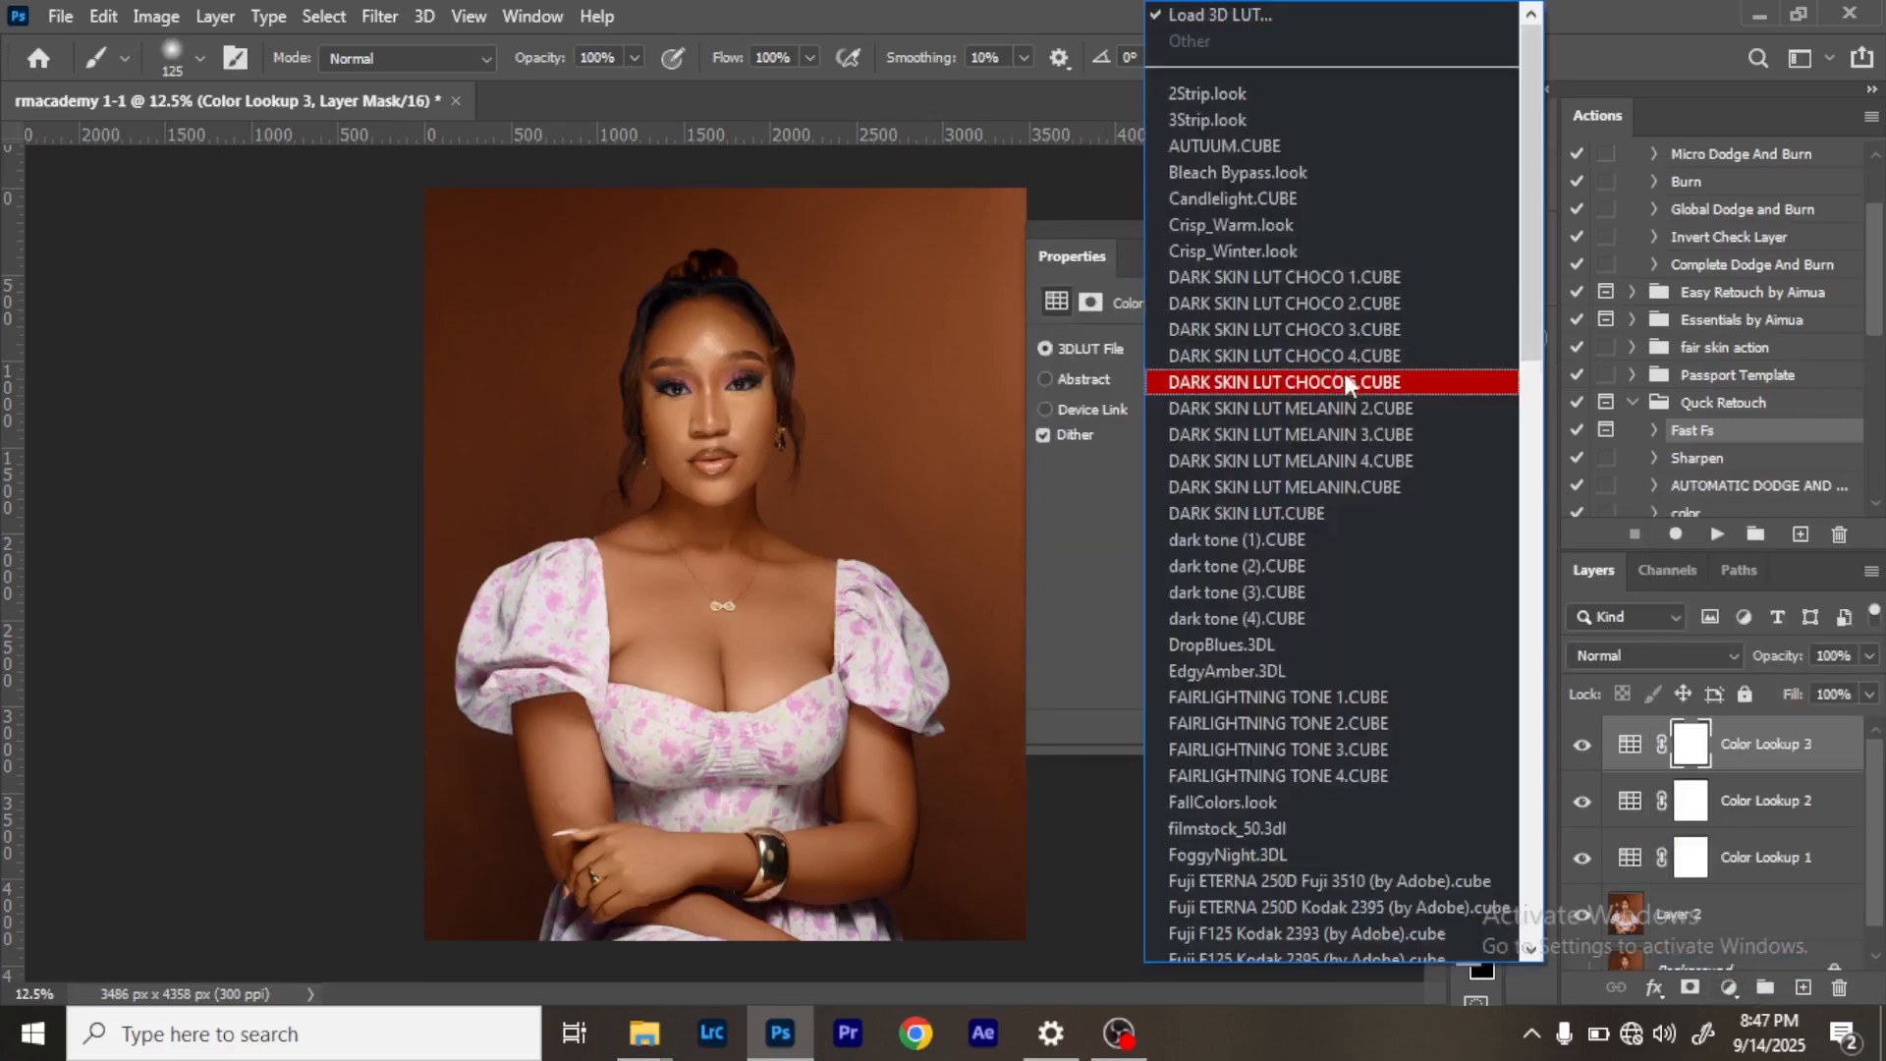
drag(1529, 342, 1543, 717)
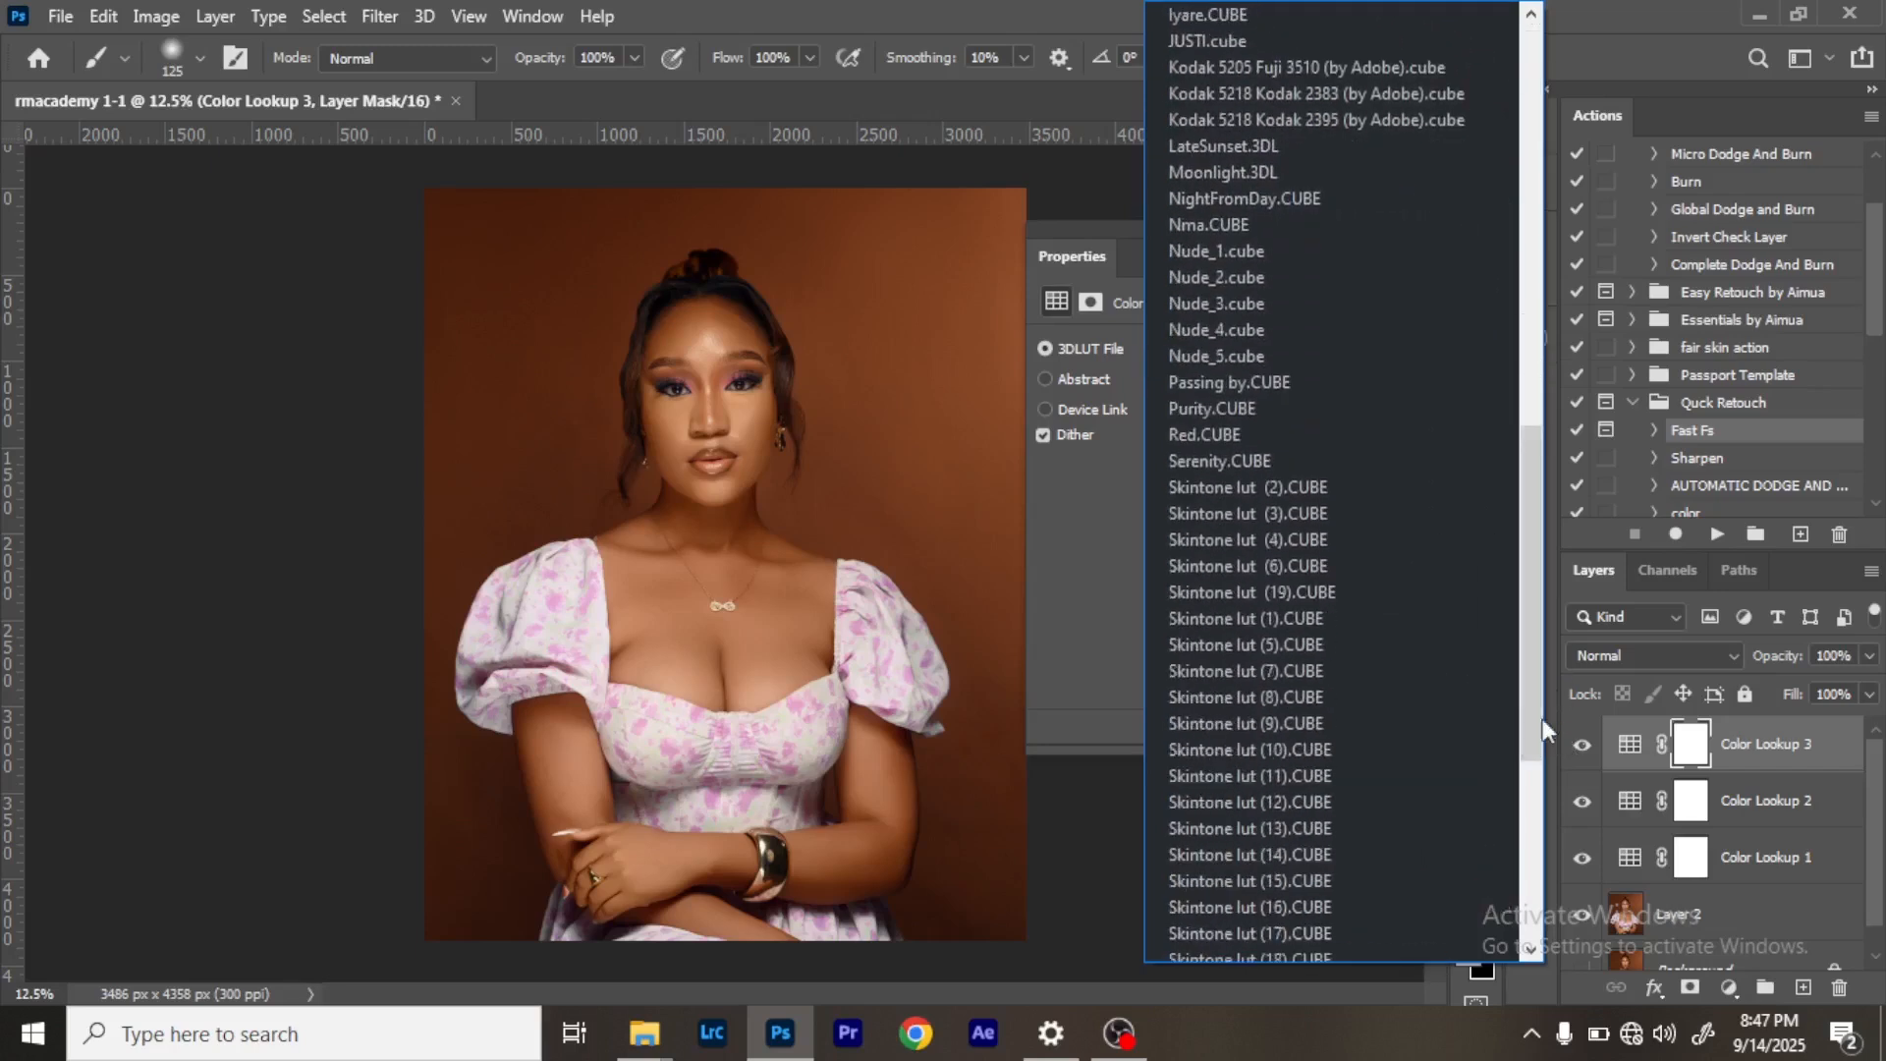
click(1358, 616)
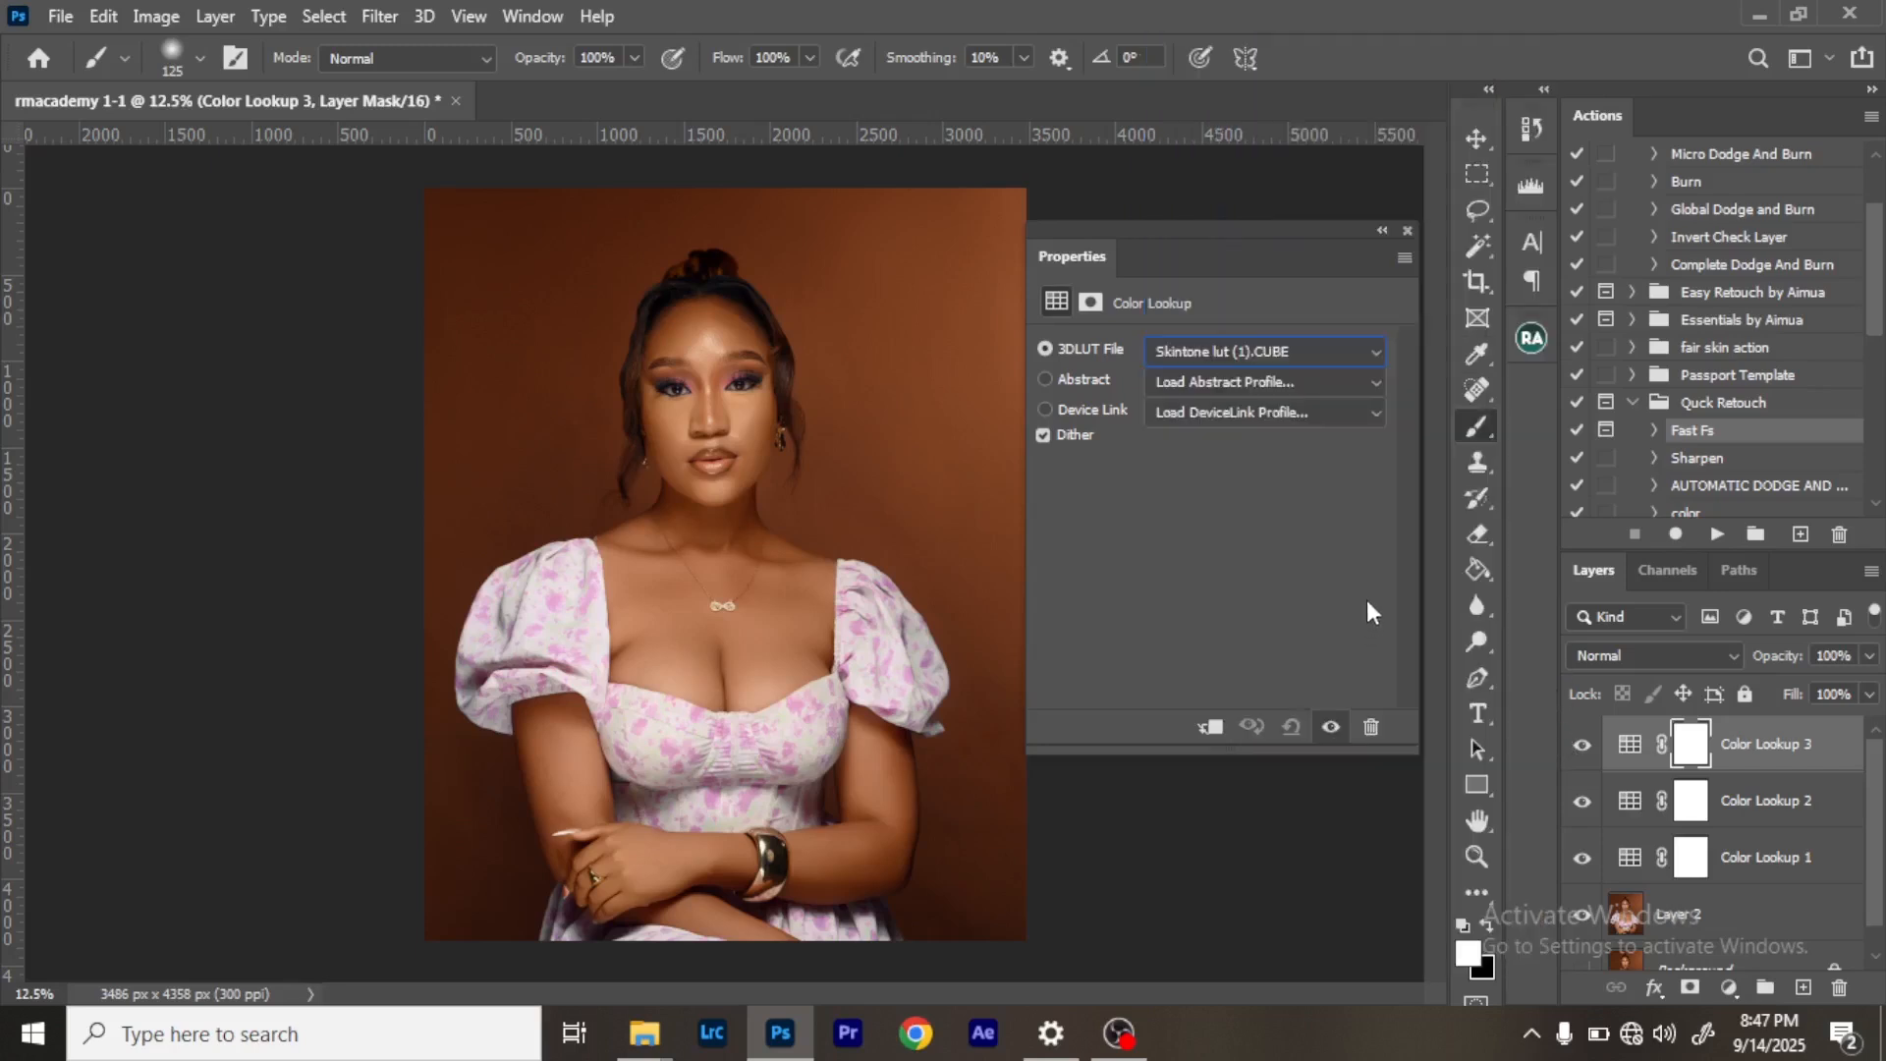
click(1407, 232)
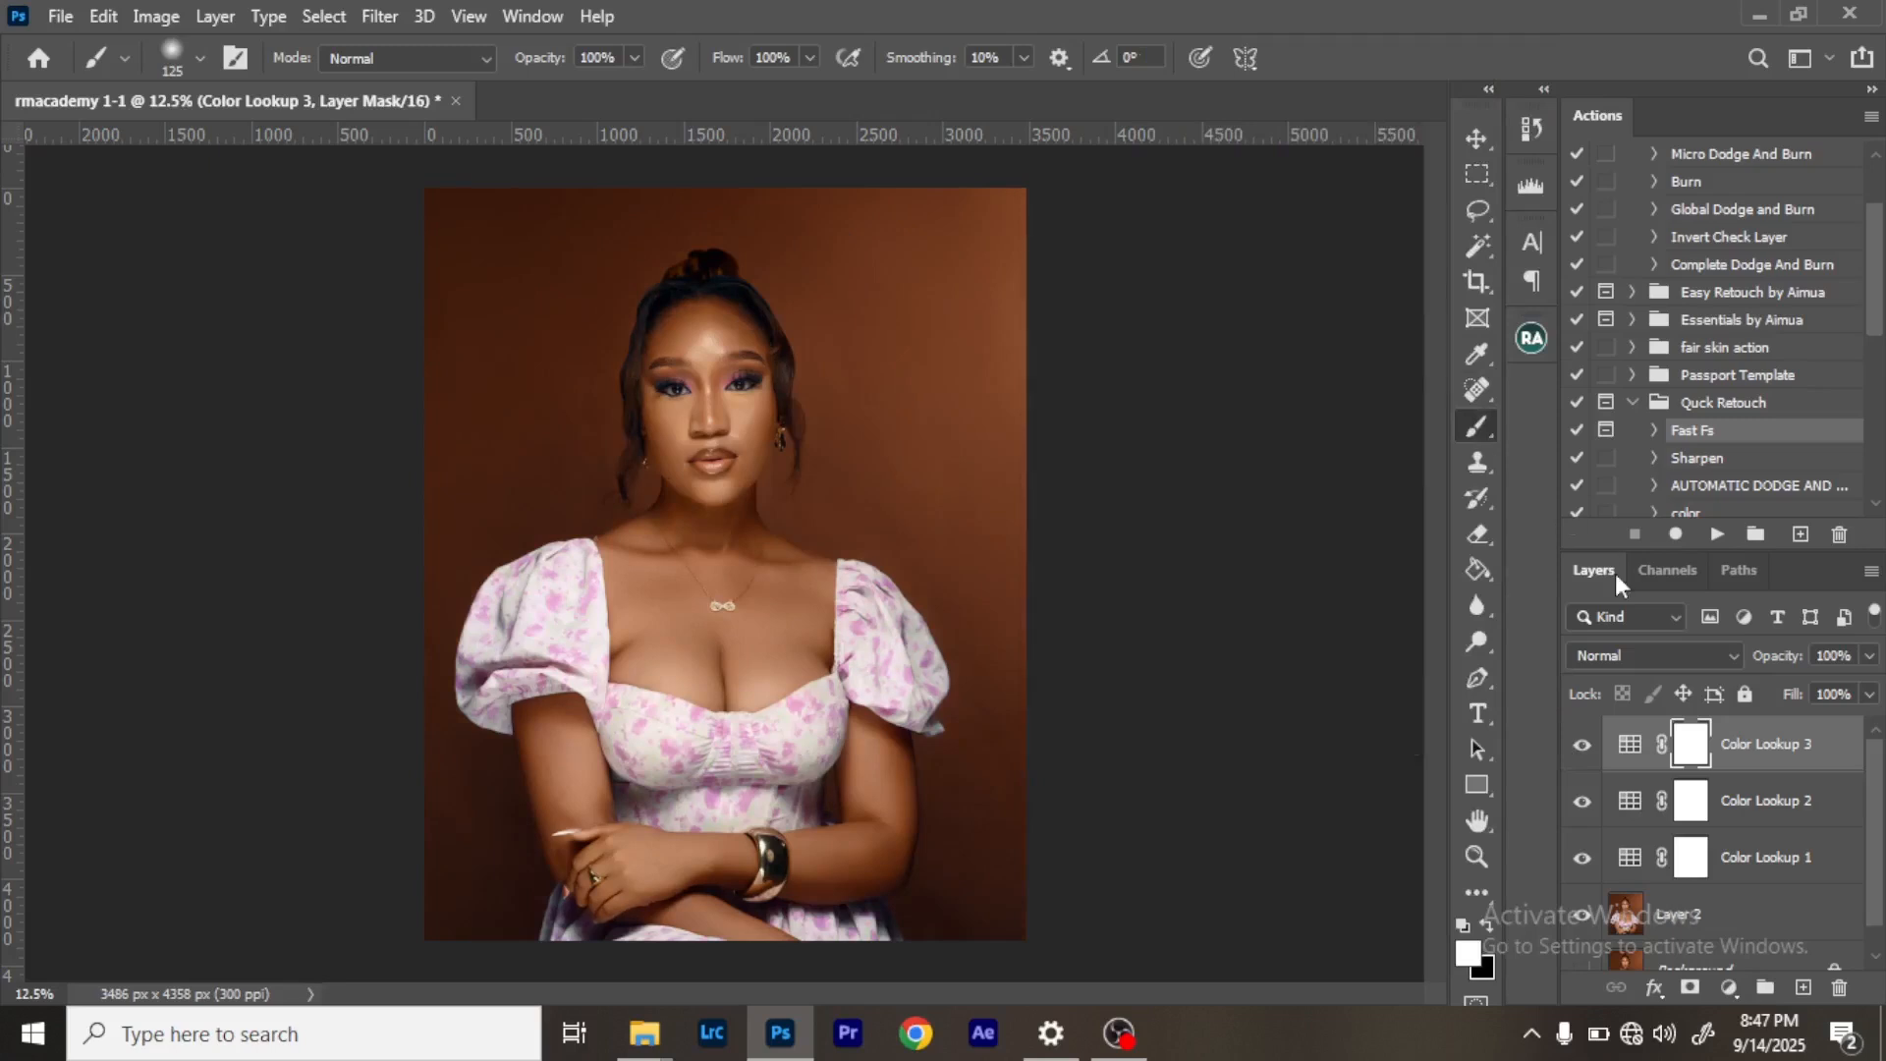
click(1867, 659)
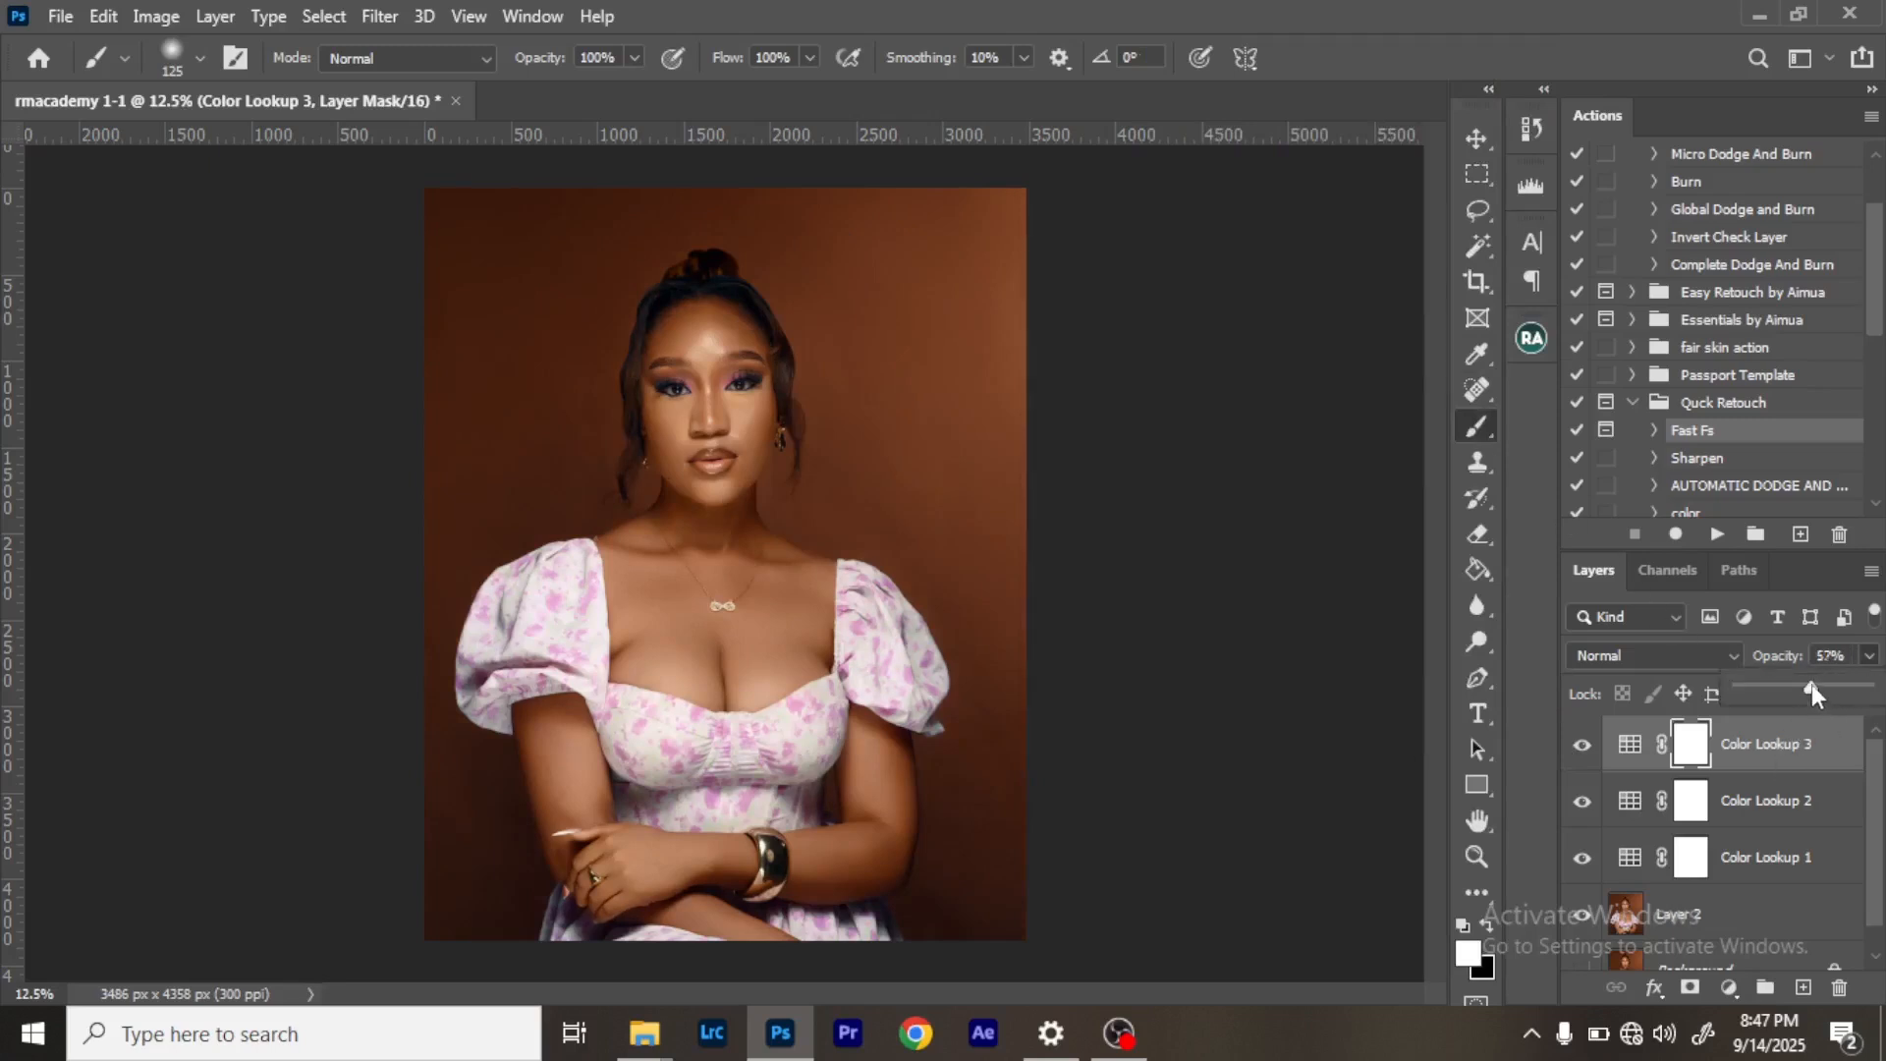
drag(1800, 690, 1797, 692)
Group the three Color Lookup layers and toggle the group's visibility to compare the portrait with and without the grading.
shift+click(1773, 875)
click(1765, 987)
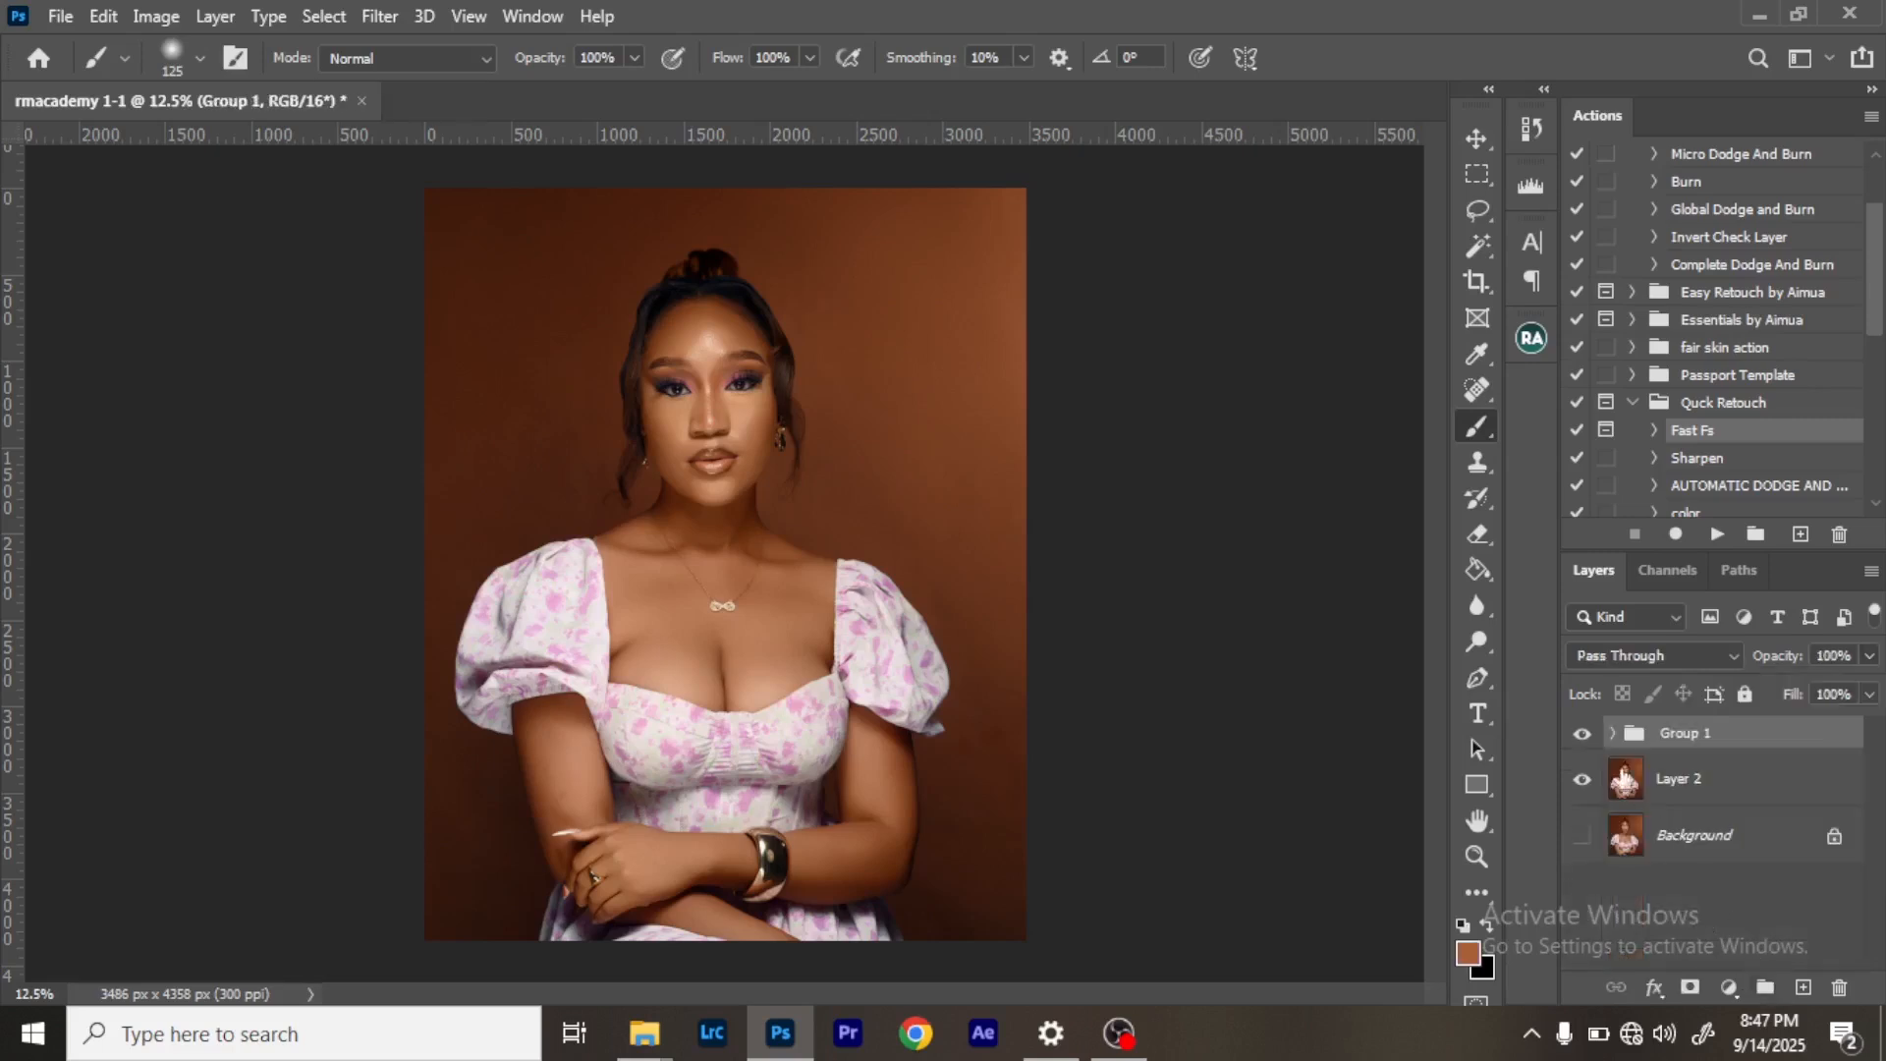
click(1585, 733)
click(1583, 734)
click(1582, 735)
click(1581, 736)
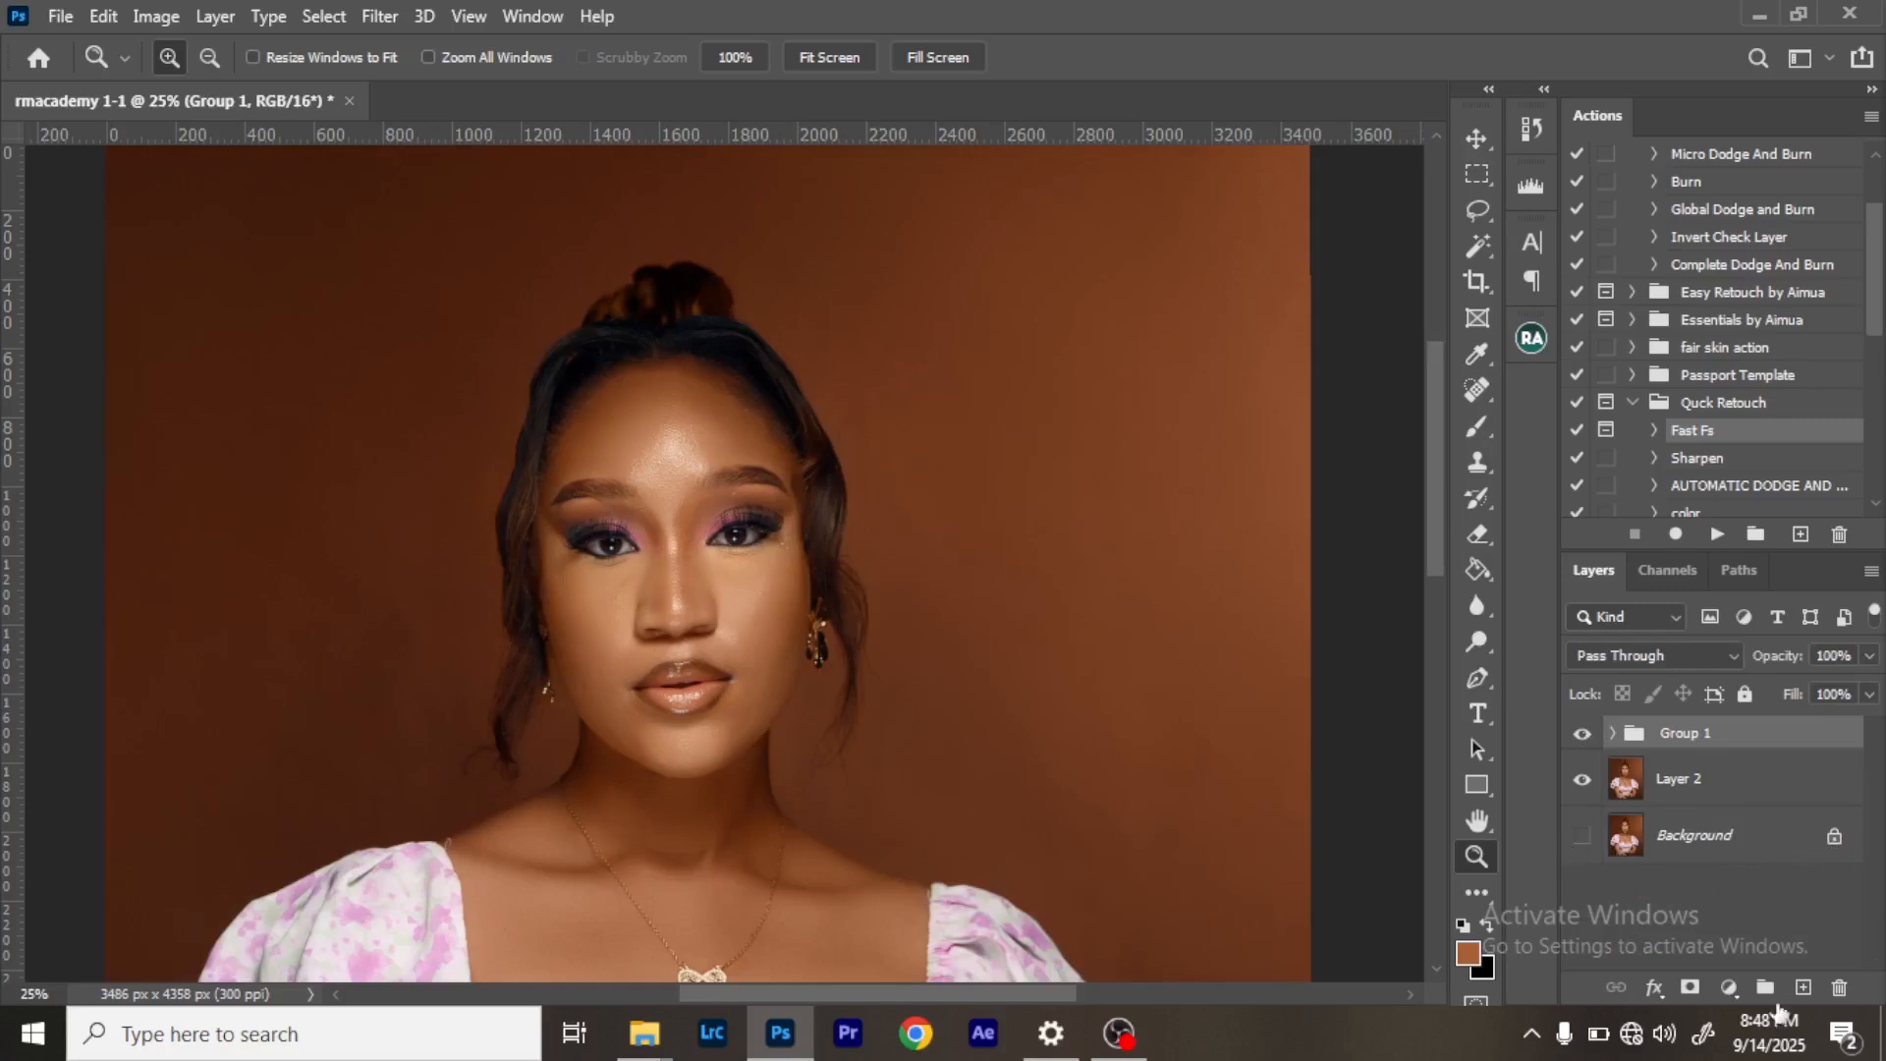
Add a Curves adjustment above Group 1 and raise the RGB curve's midpoint slightly to brighten the midtones.
click(1727, 987)
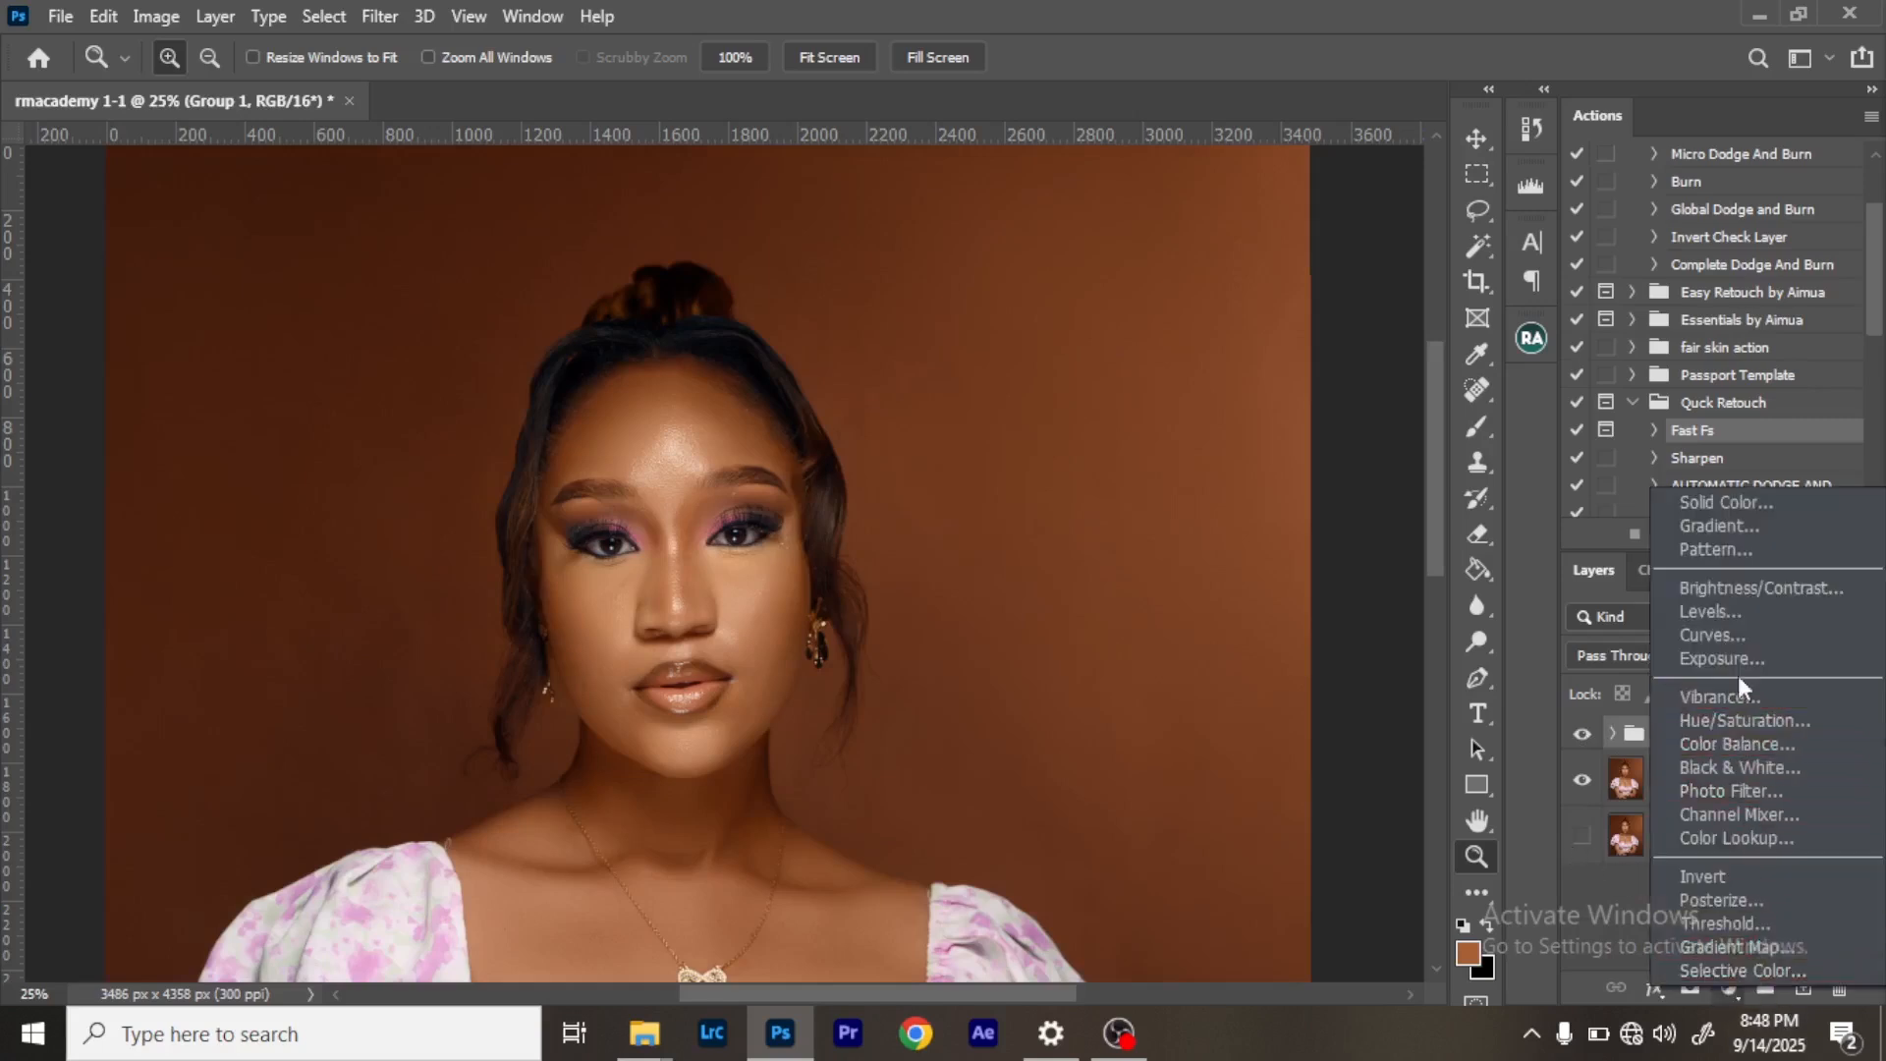
click(1731, 635)
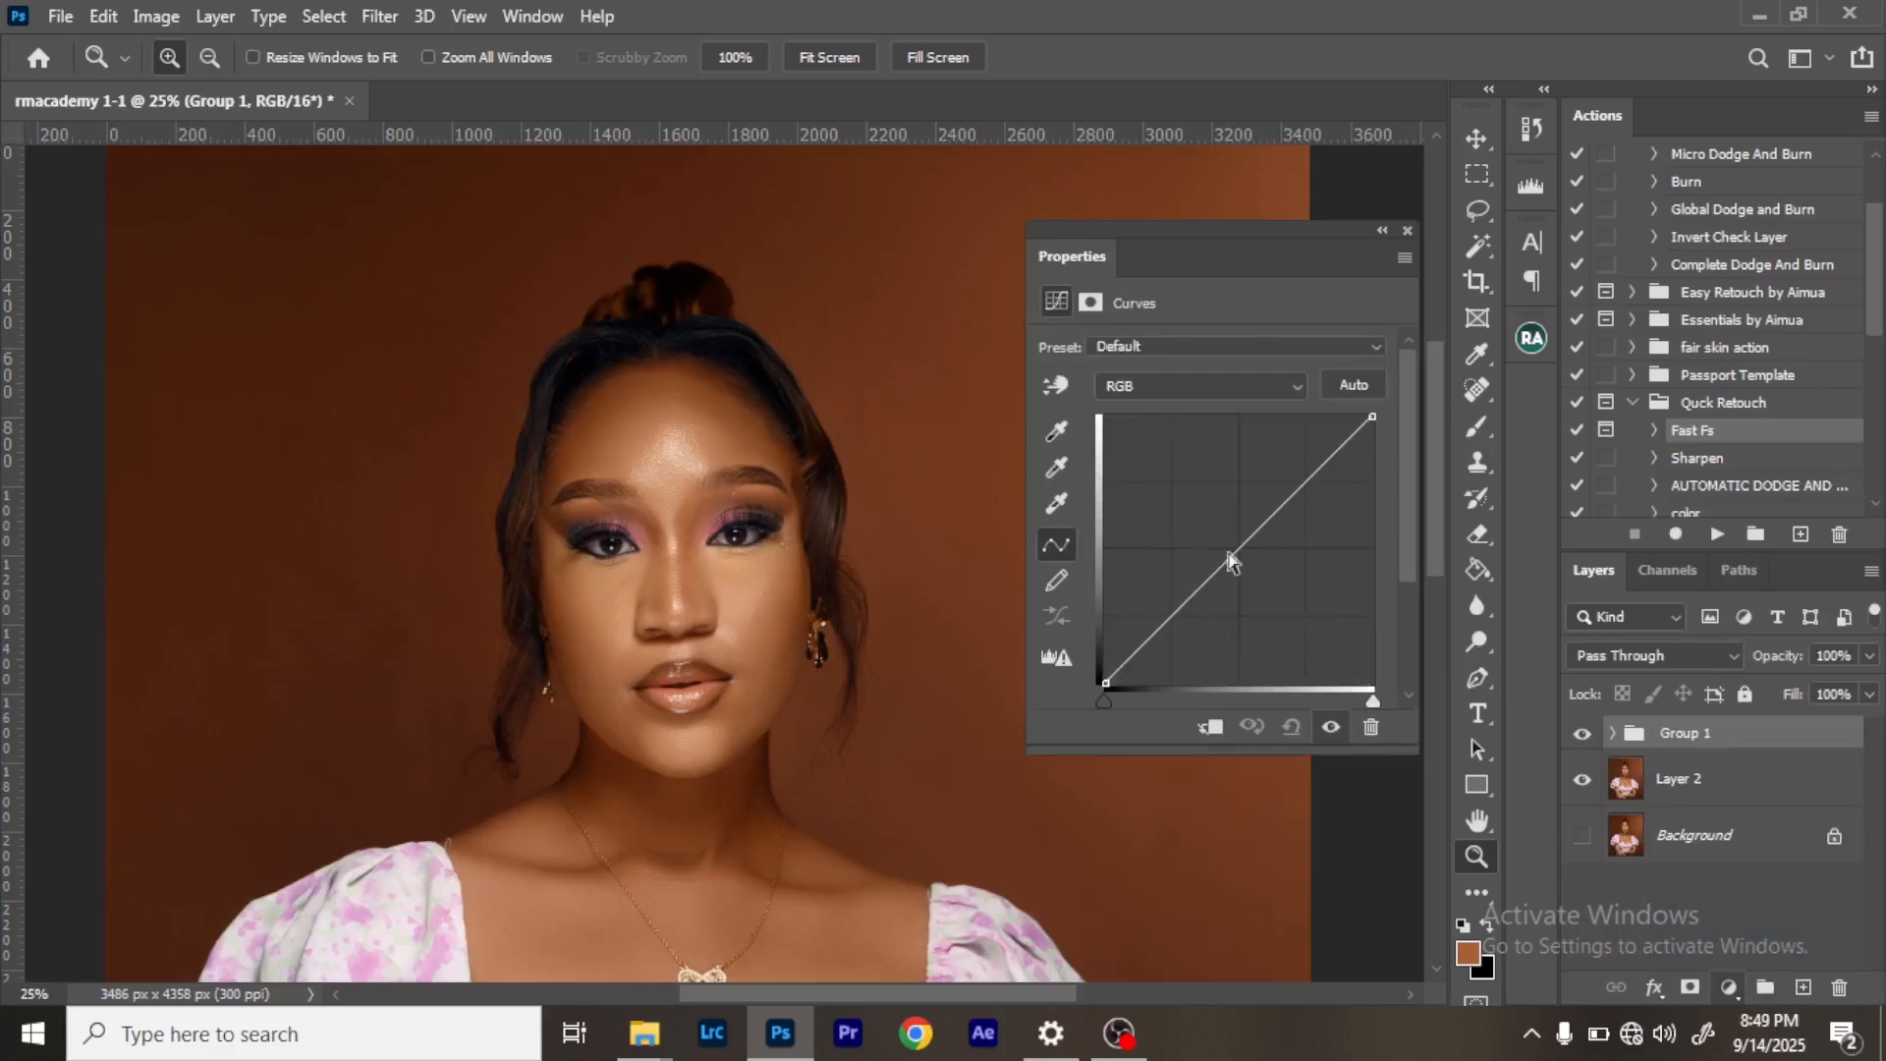
click(1235, 541)
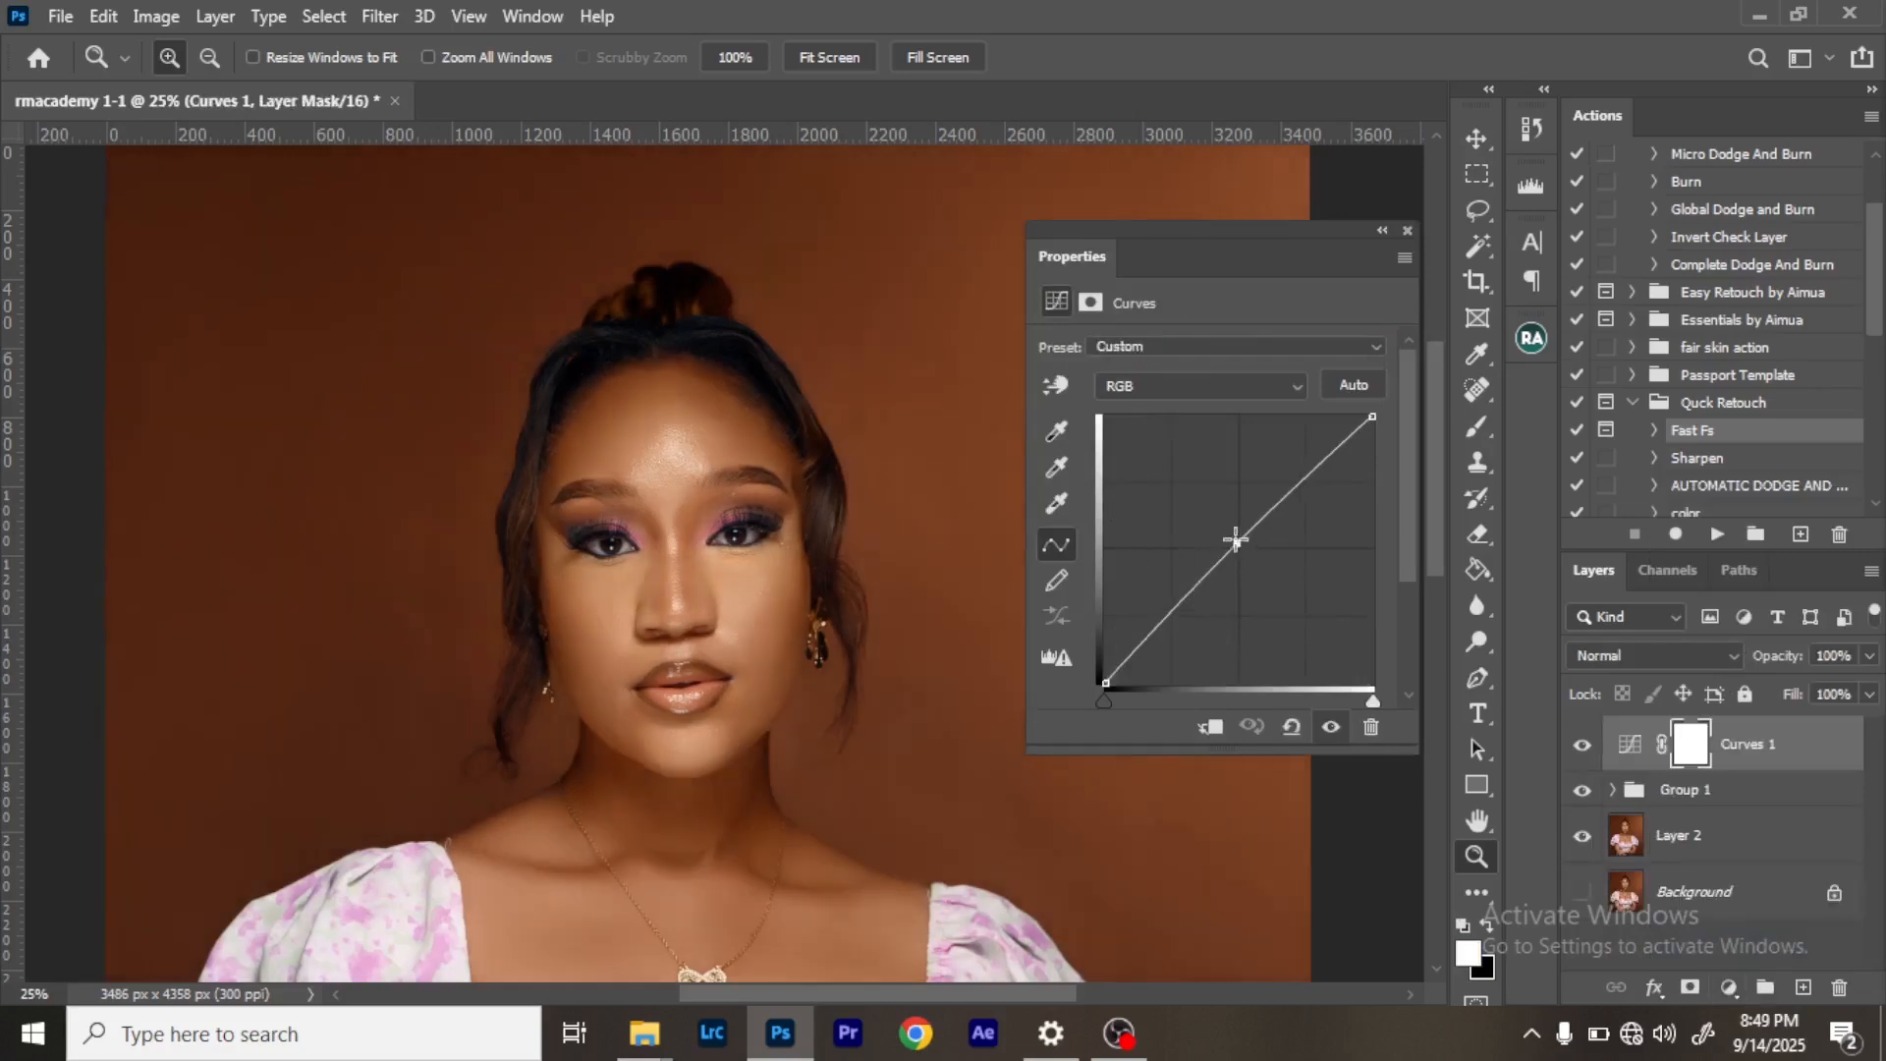
drag(1235, 541, 1226, 547)
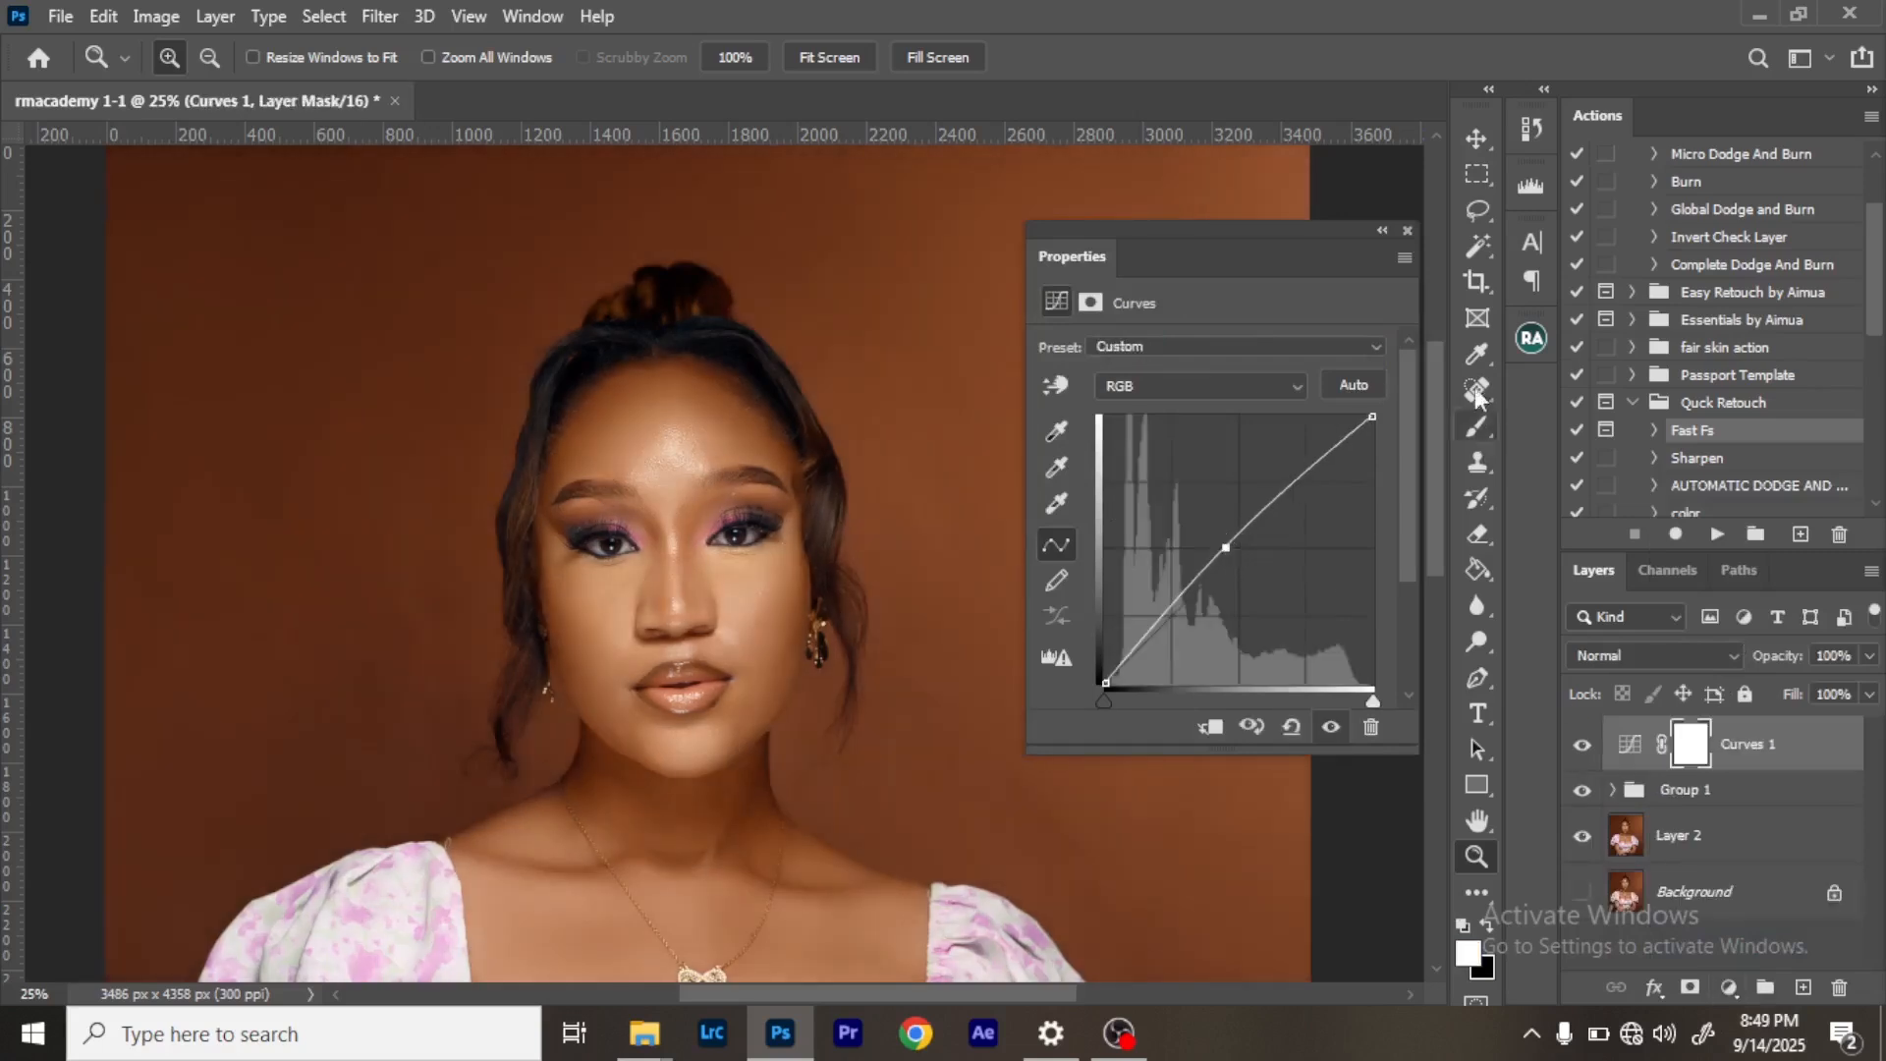
click(1406, 231)
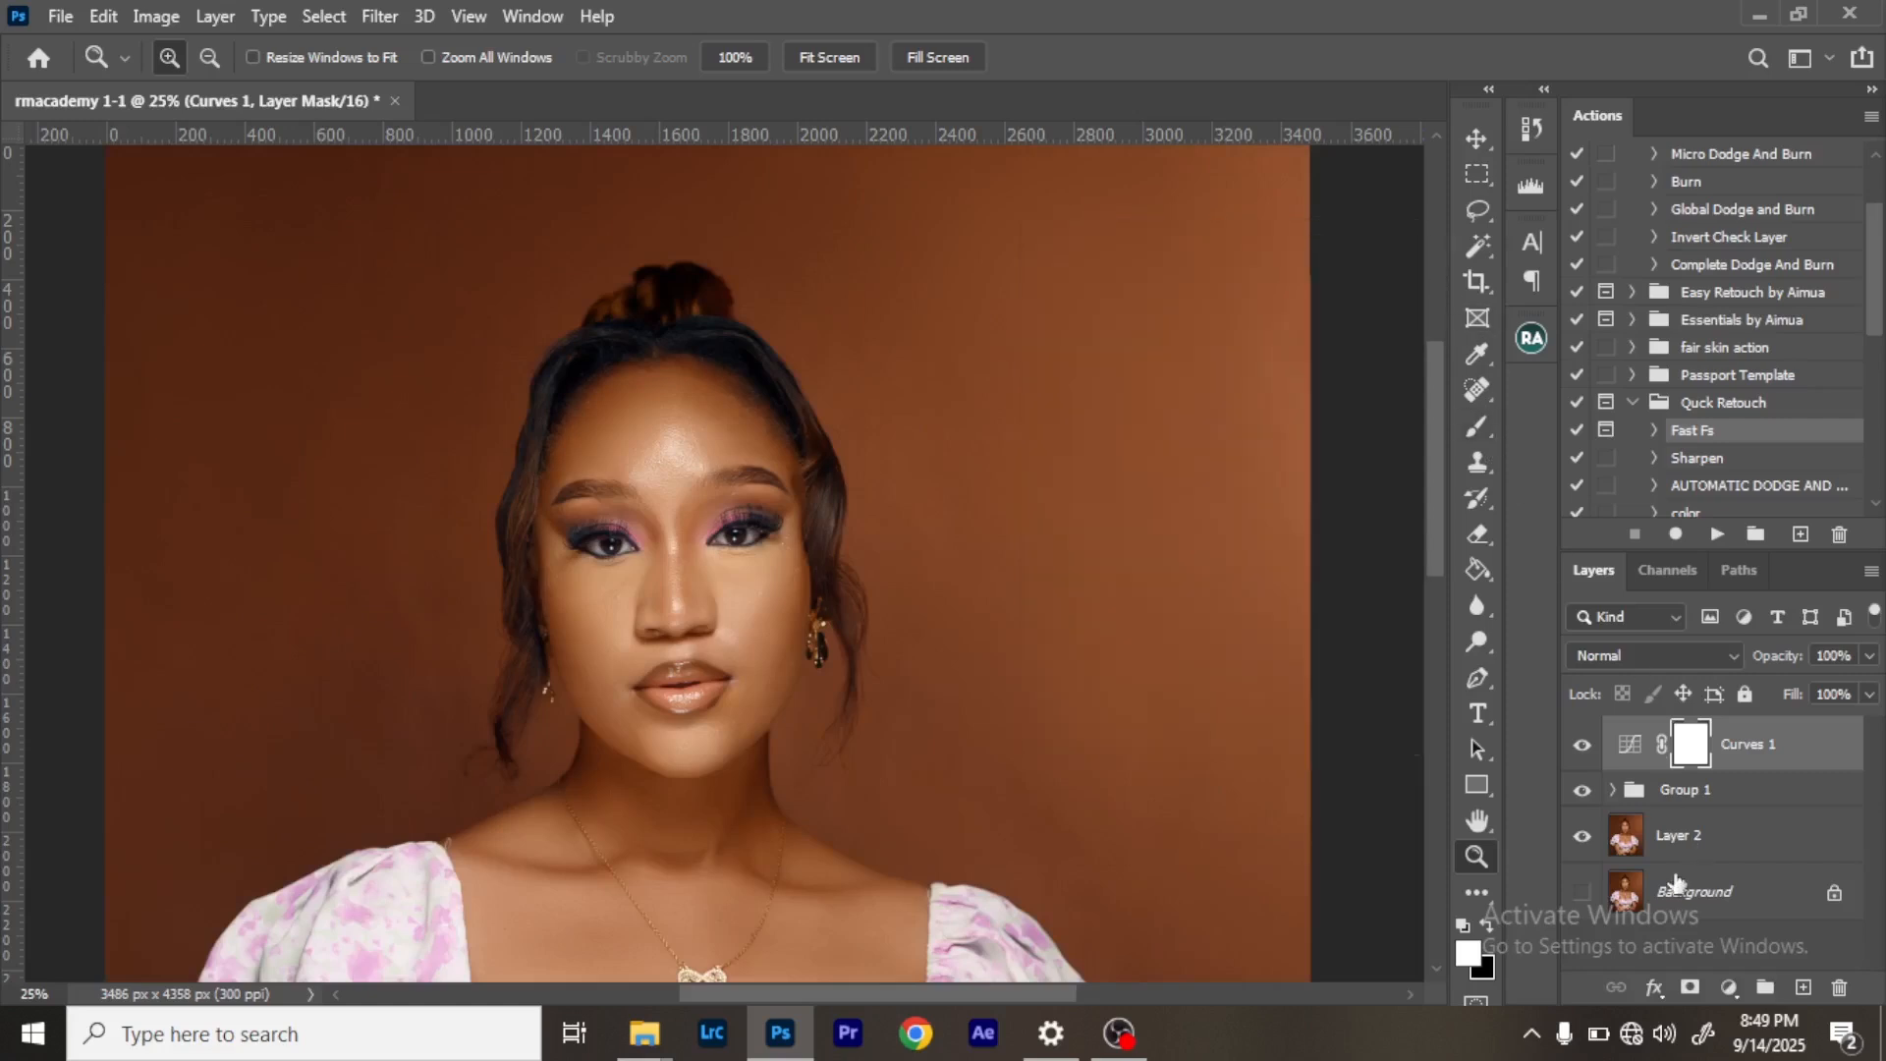
Add a Vibrance adjustment above Curves 1 with vibrance at about +15 and a slight increase in saturation.
click(1731, 988)
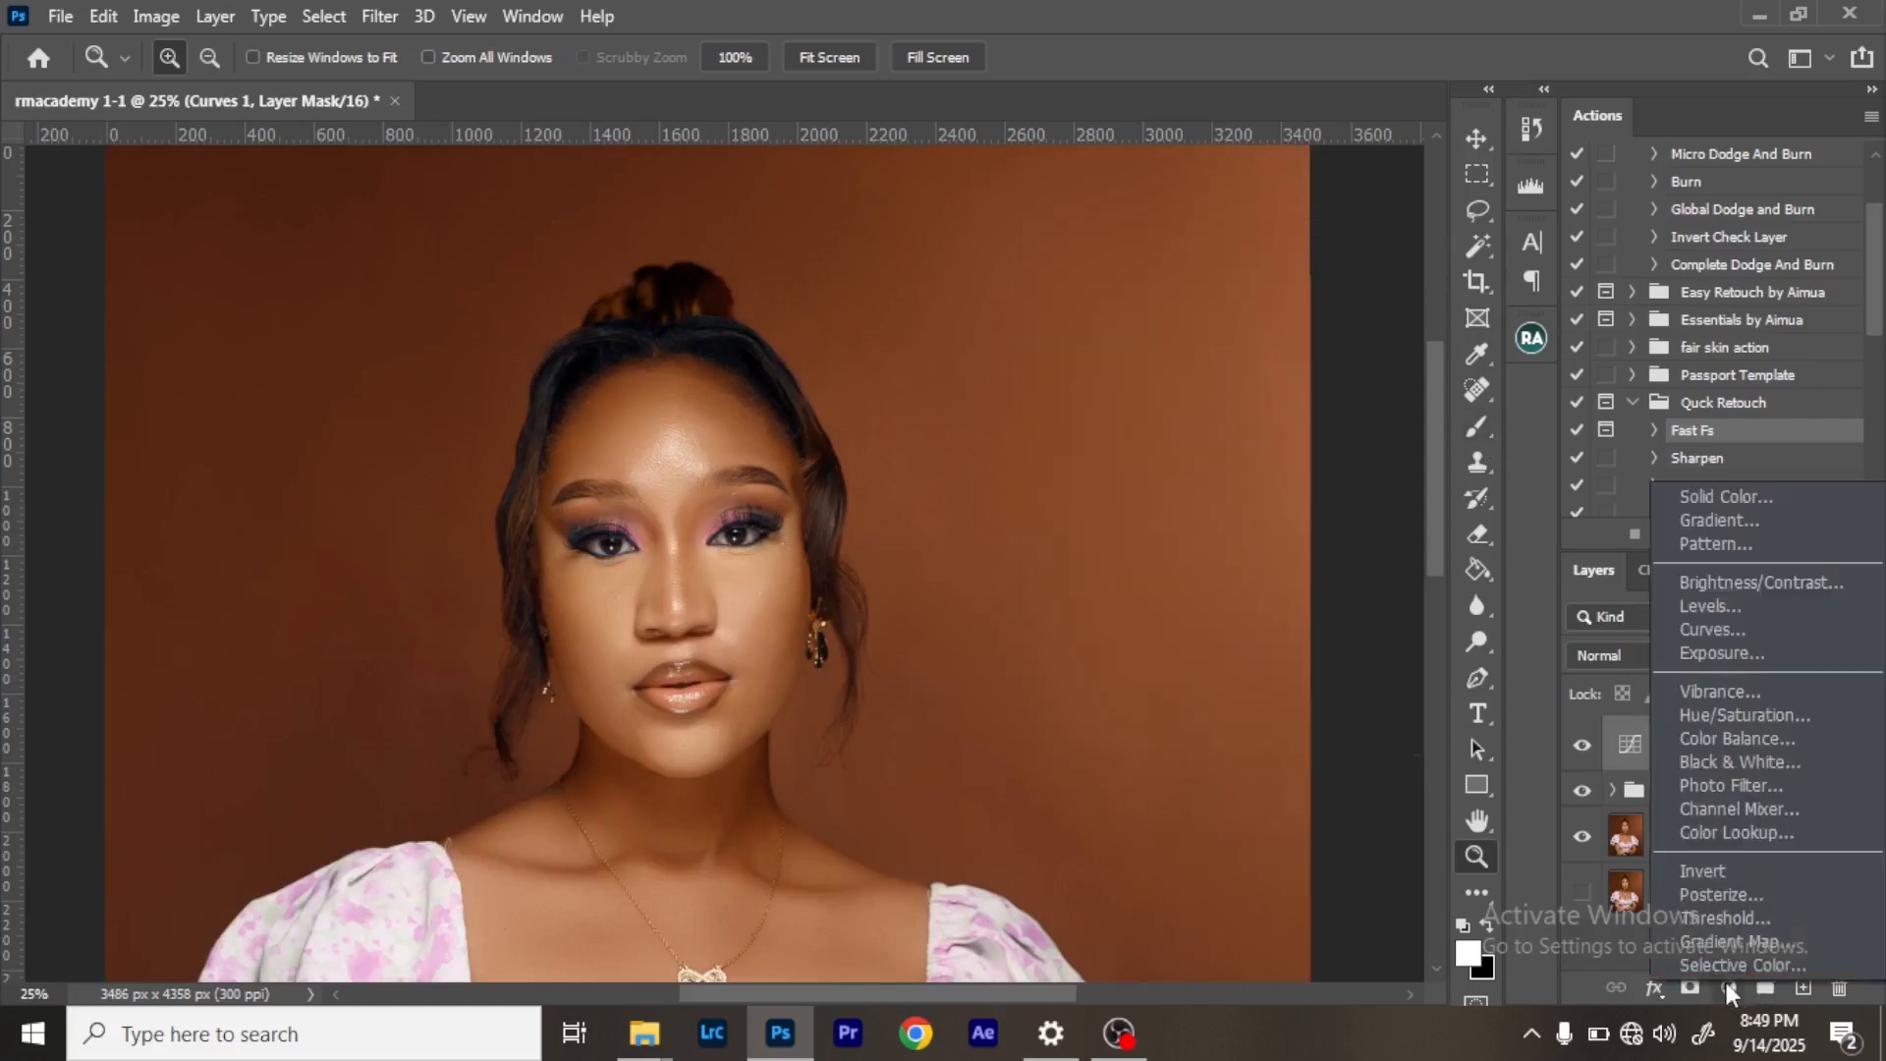
click(1745, 698)
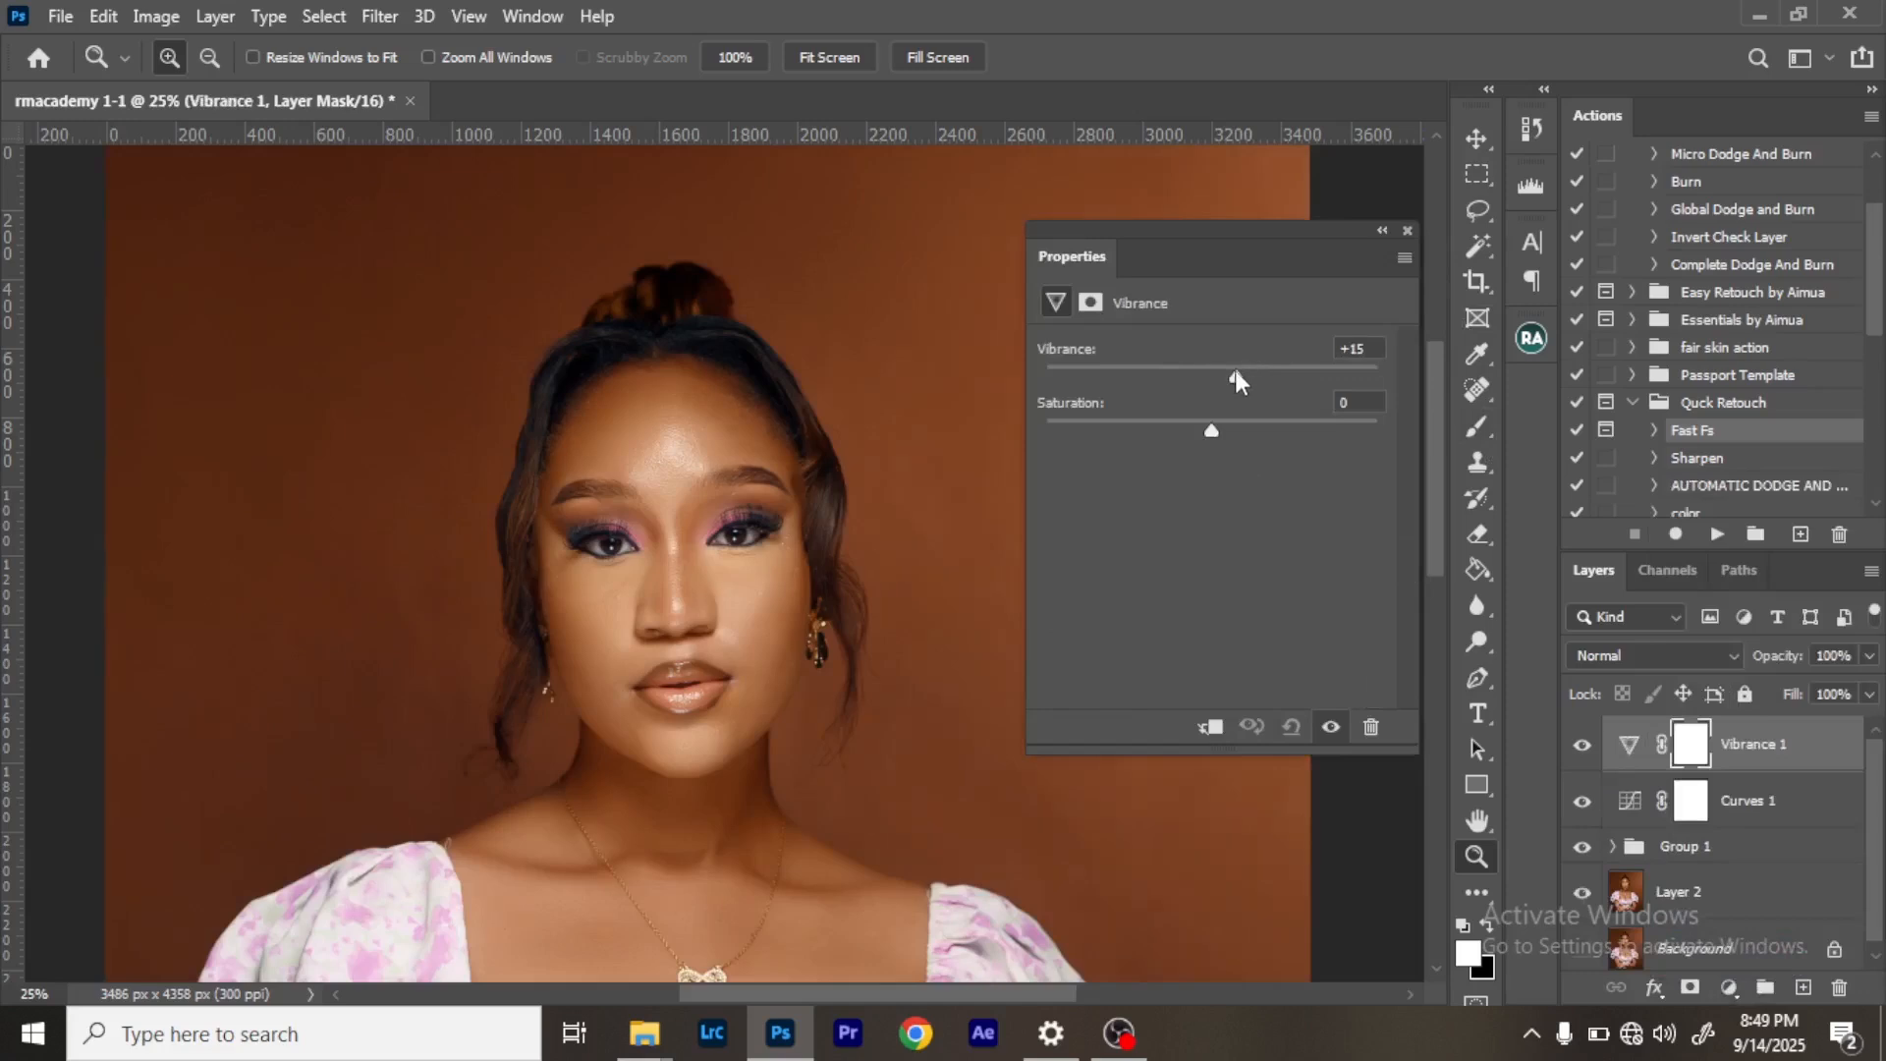
drag(1213, 438, 1216, 430)
click(1409, 231)
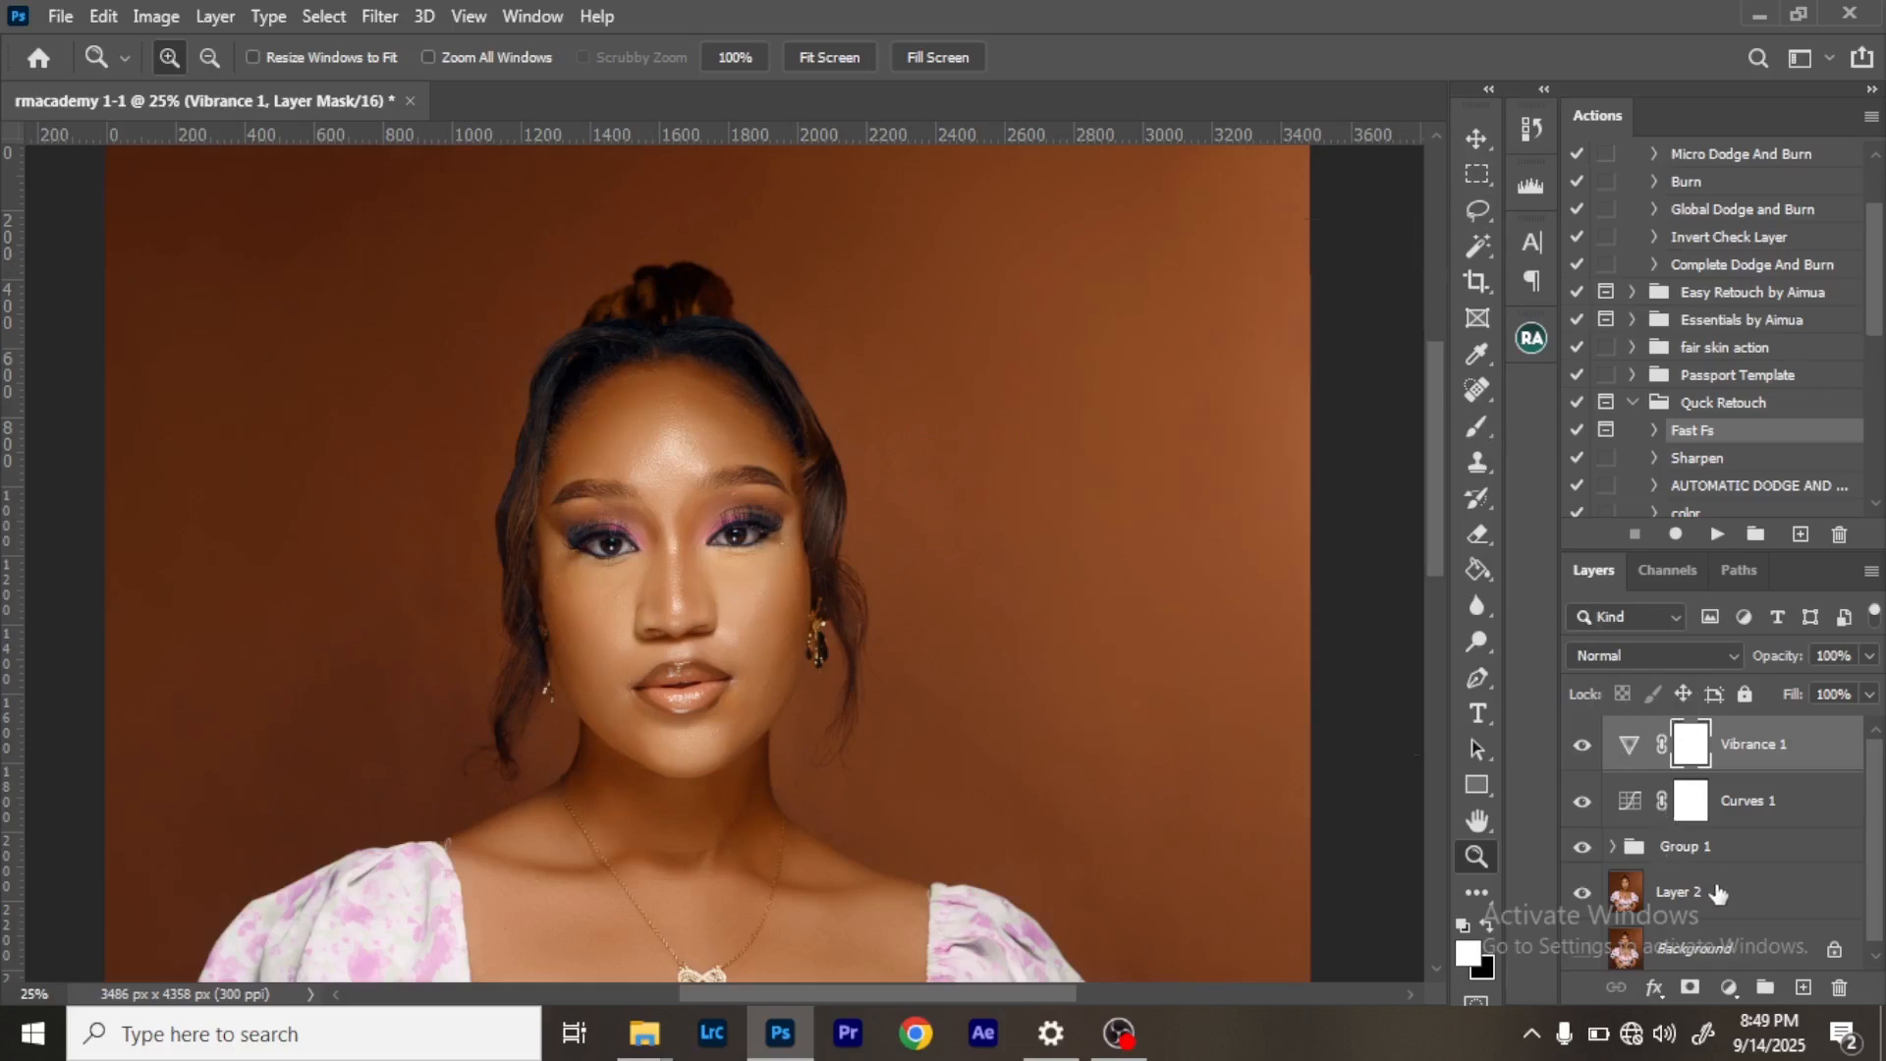
Add another Curves adjustment above Vibrance 1 and shape an S-curve by lowering the shadows and raising the highlights.
click(1731, 986)
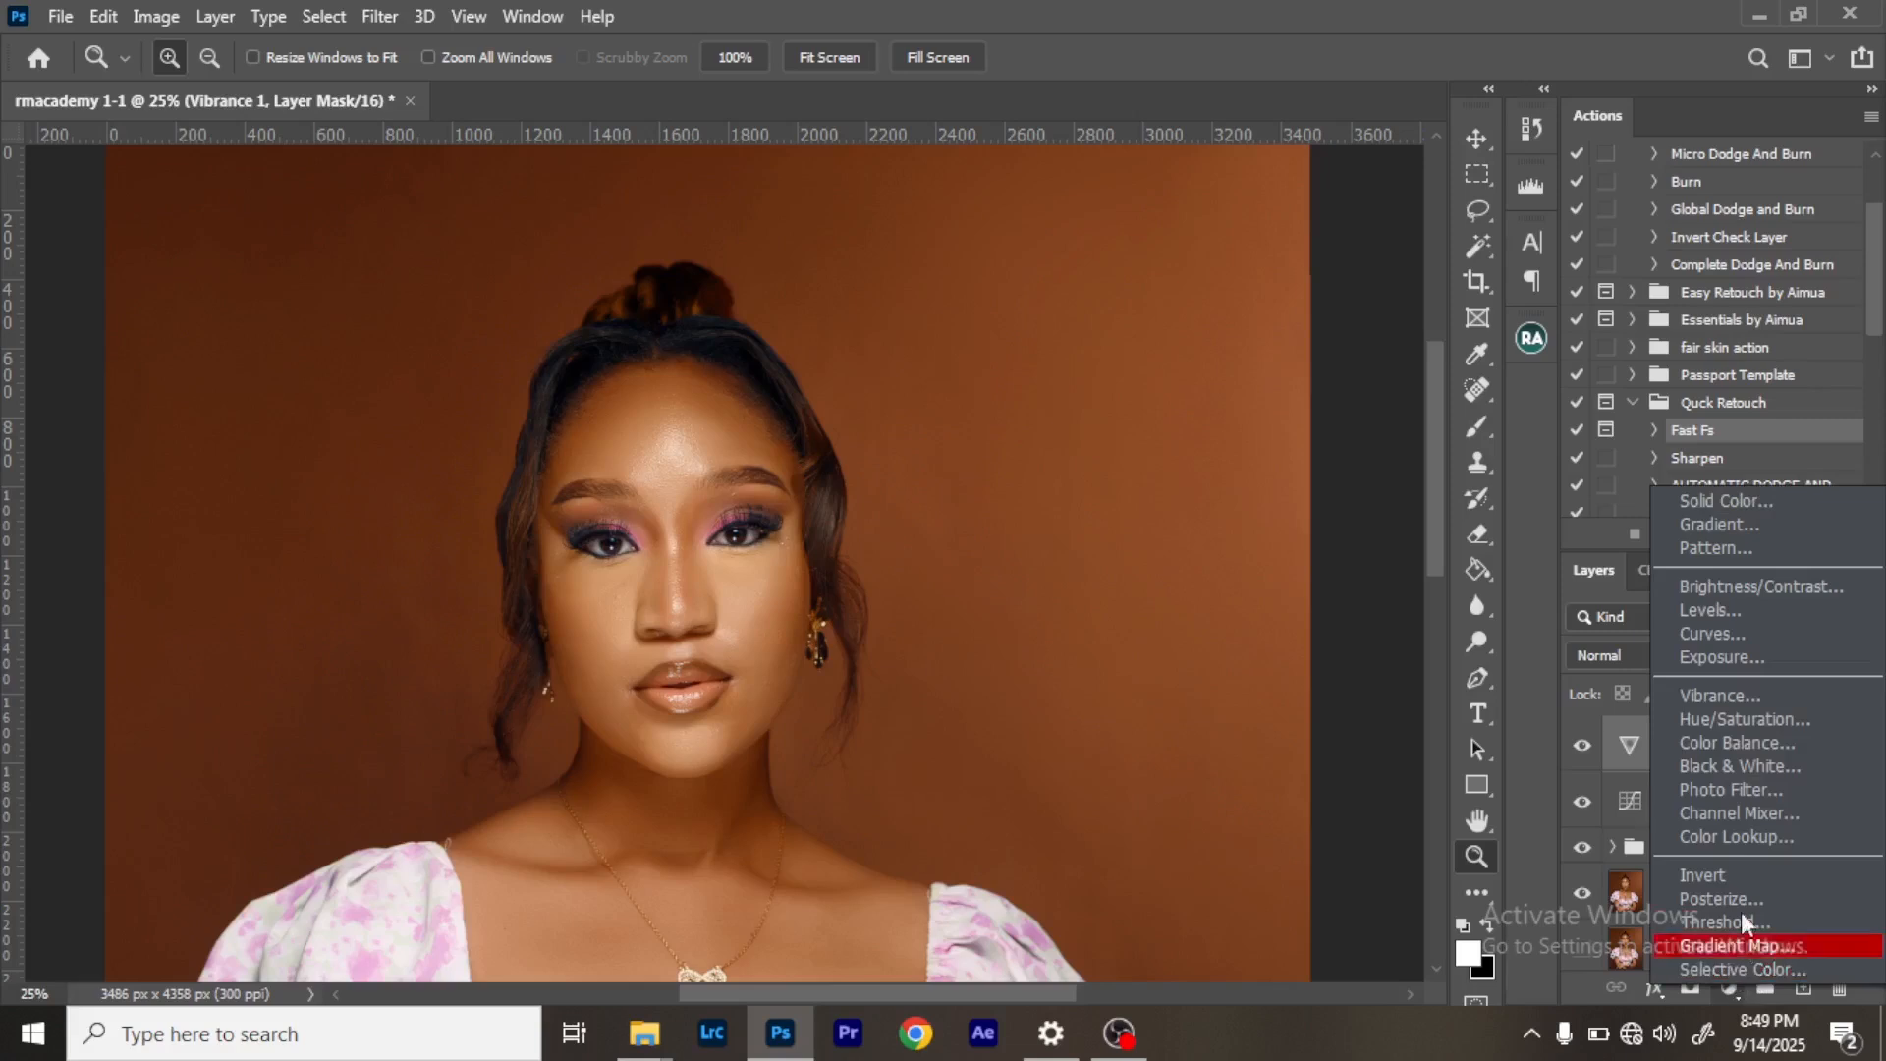
click(1748, 631)
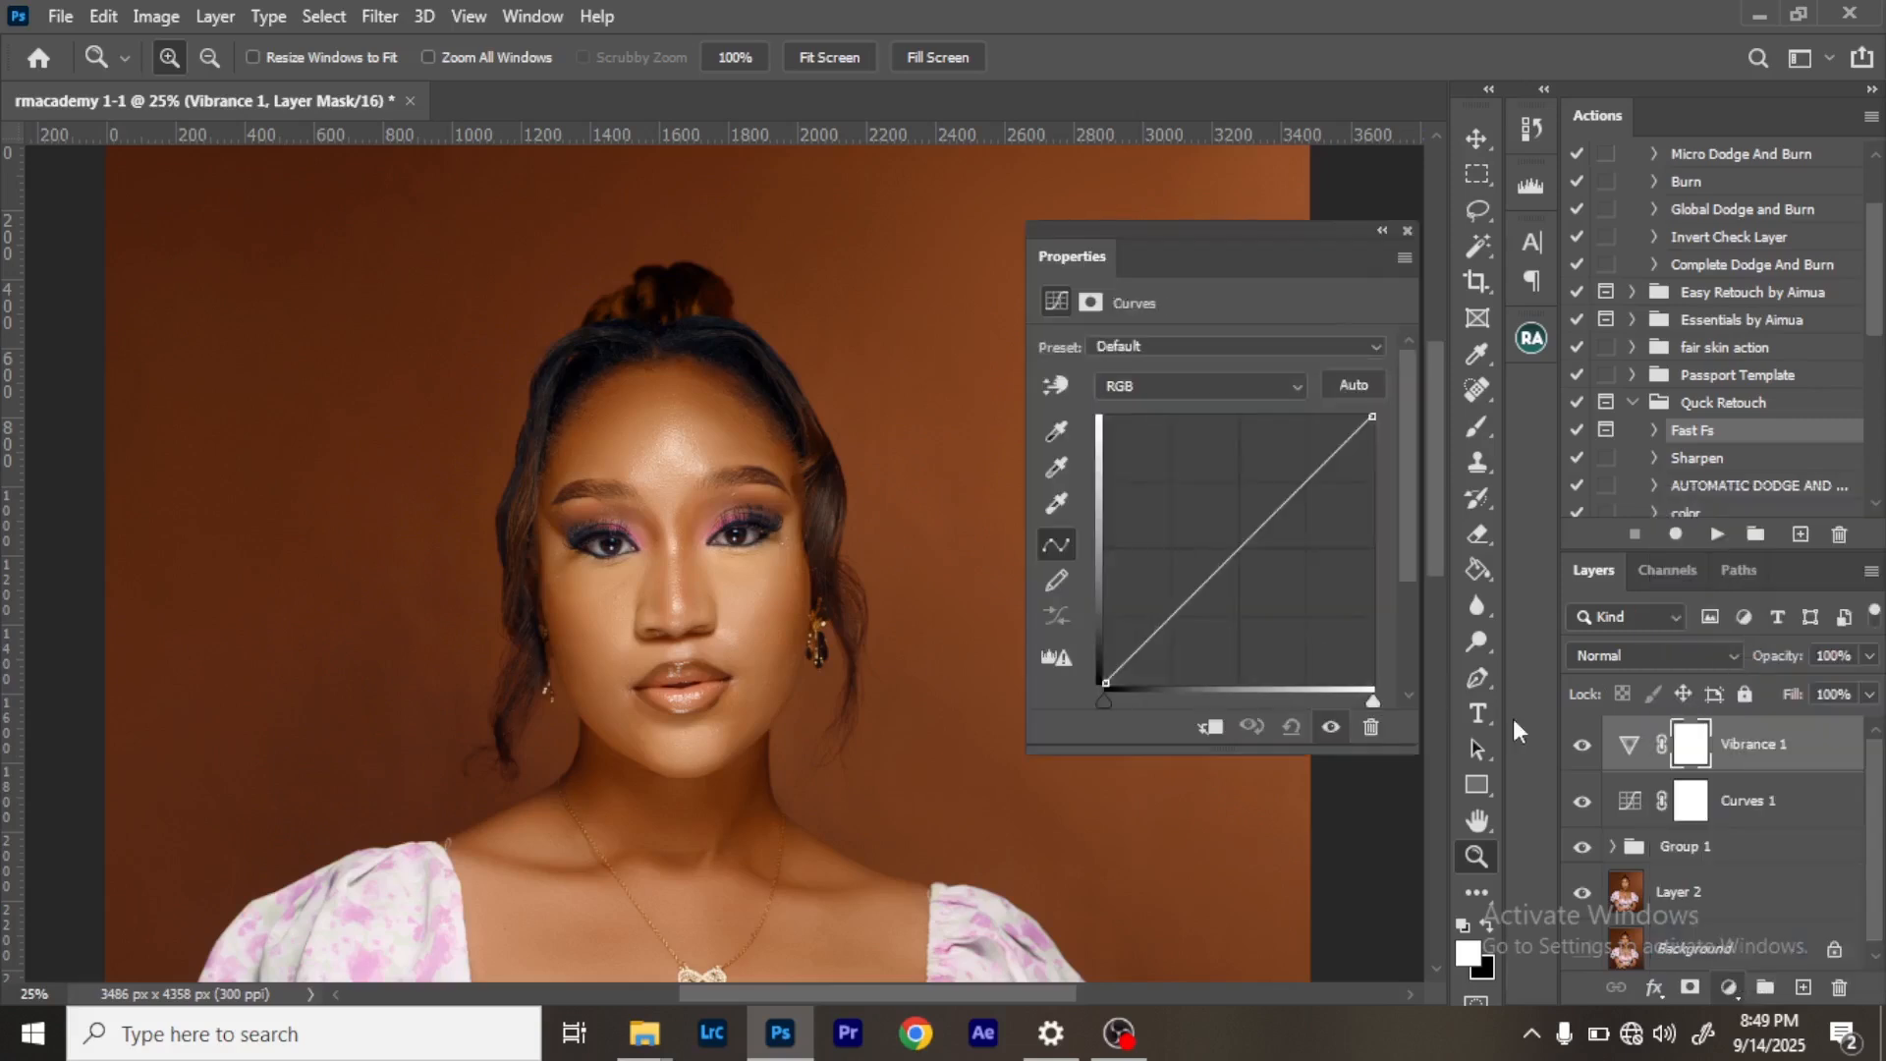
click(1168, 621)
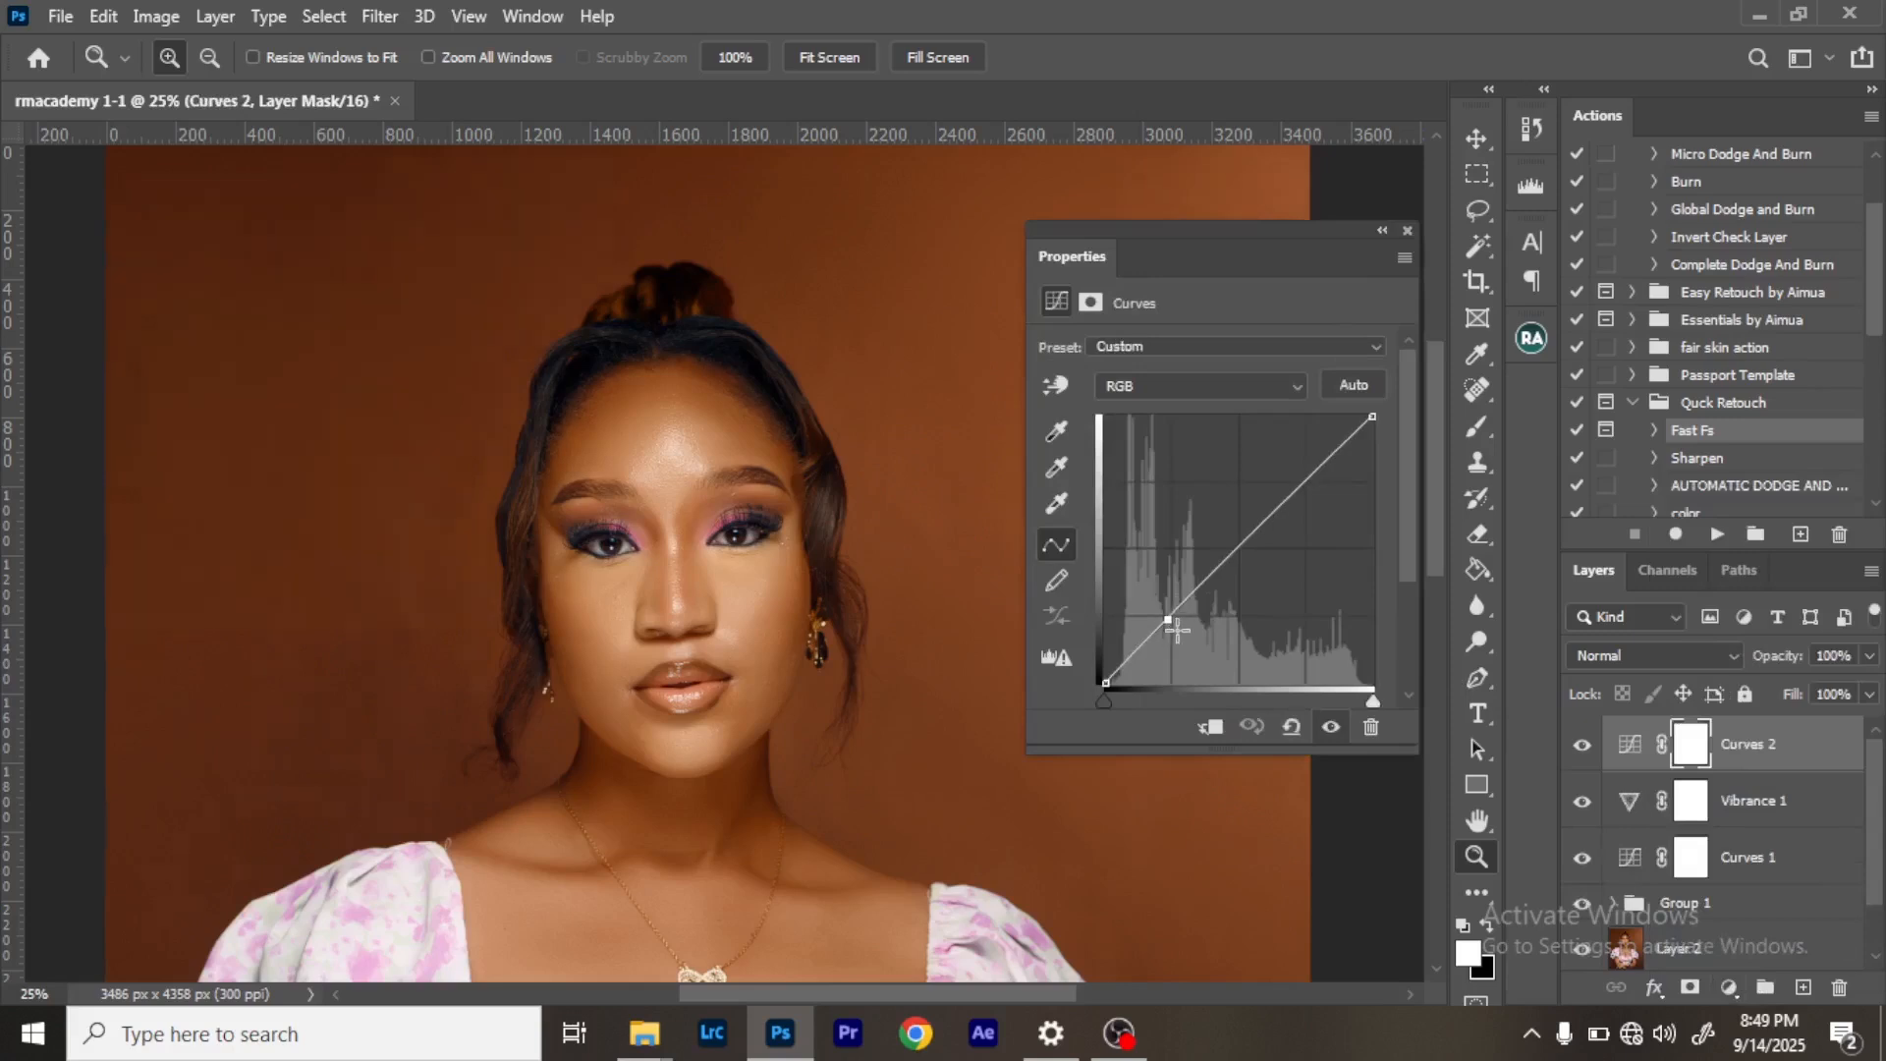
drag(1179, 630, 1186, 641)
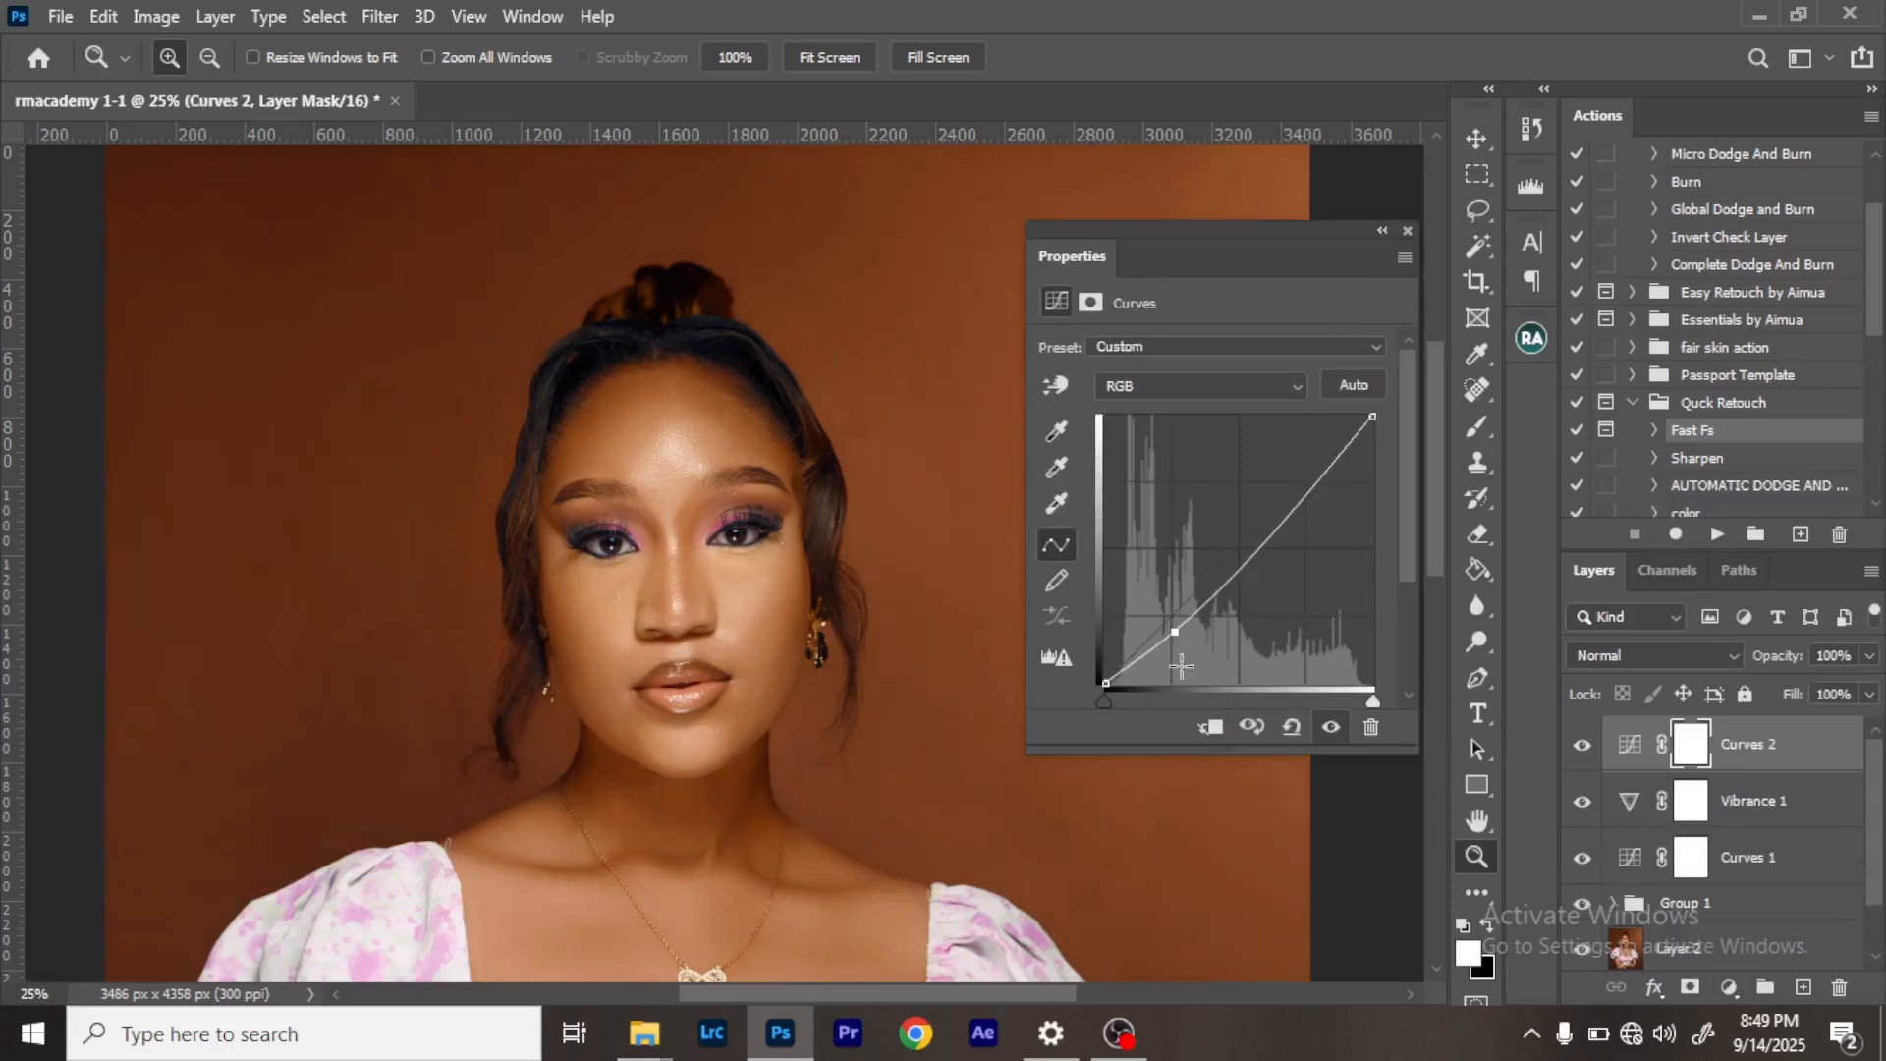
drag(1303, 493, 1298, 471)
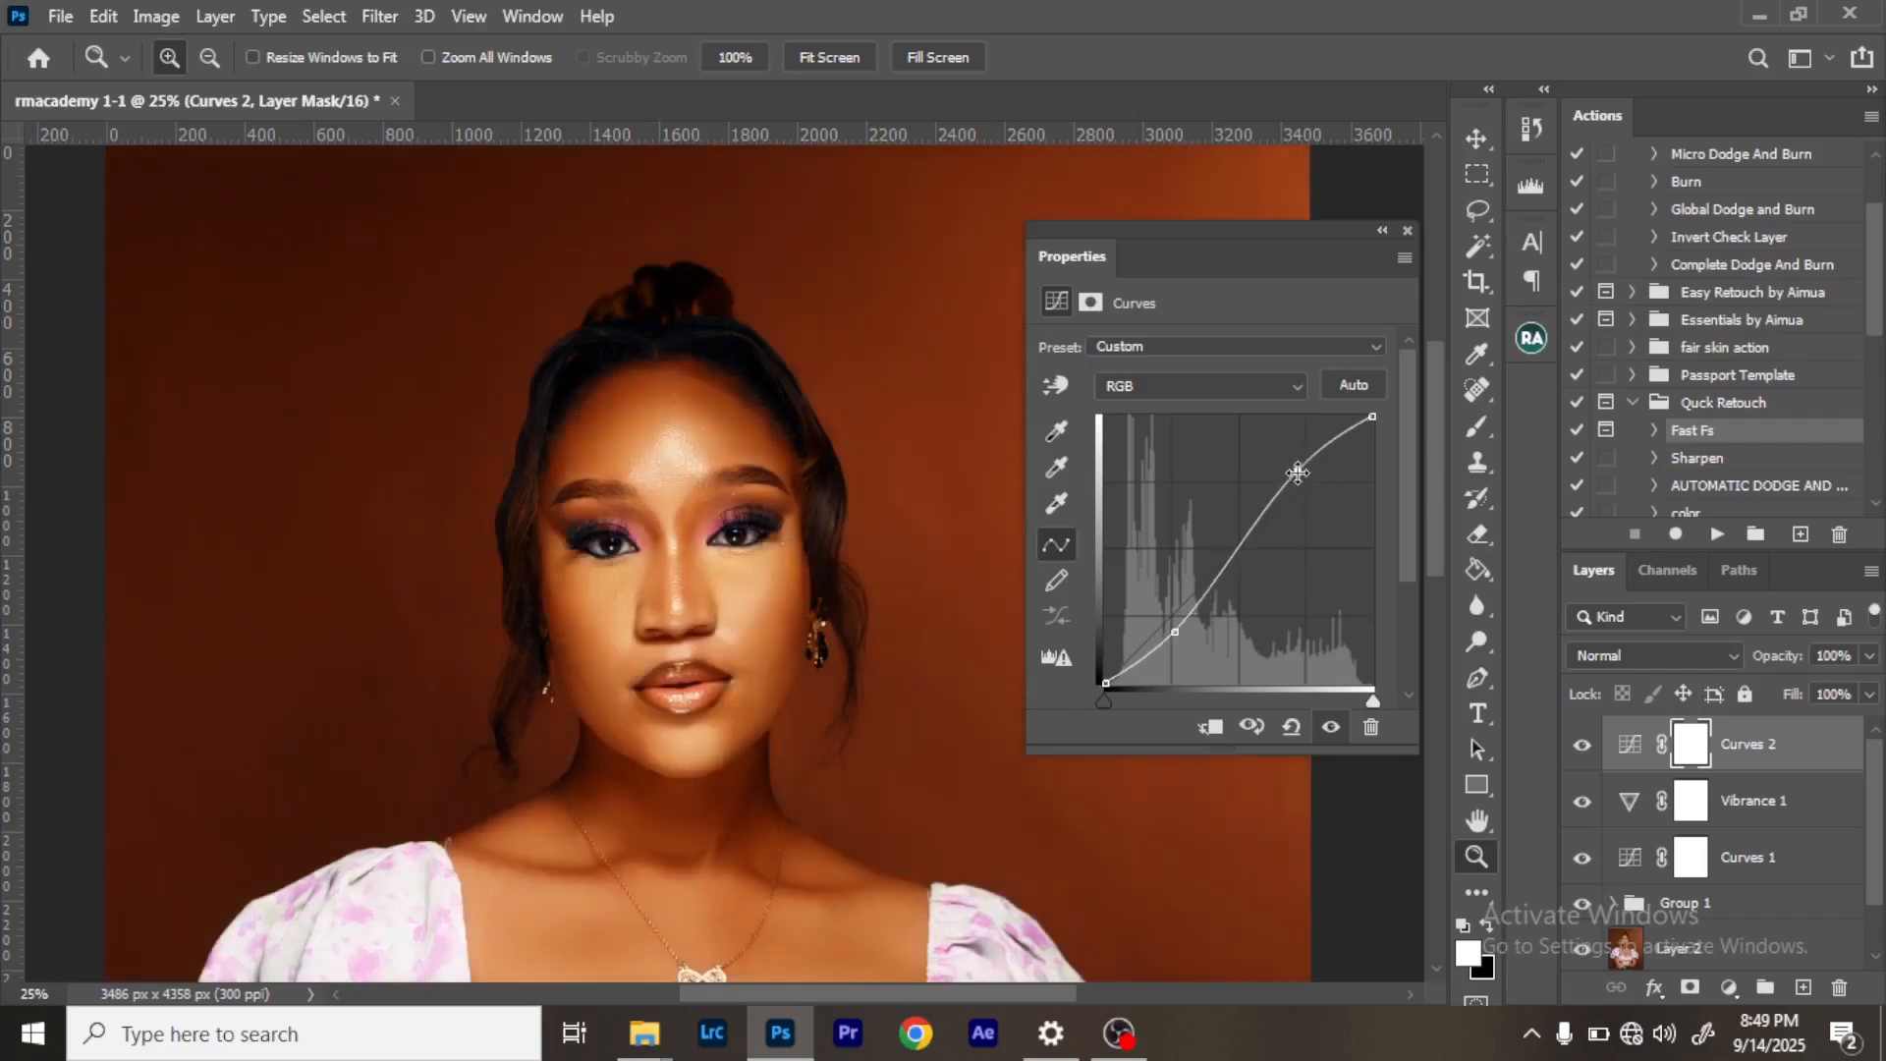
click(1408, 232)
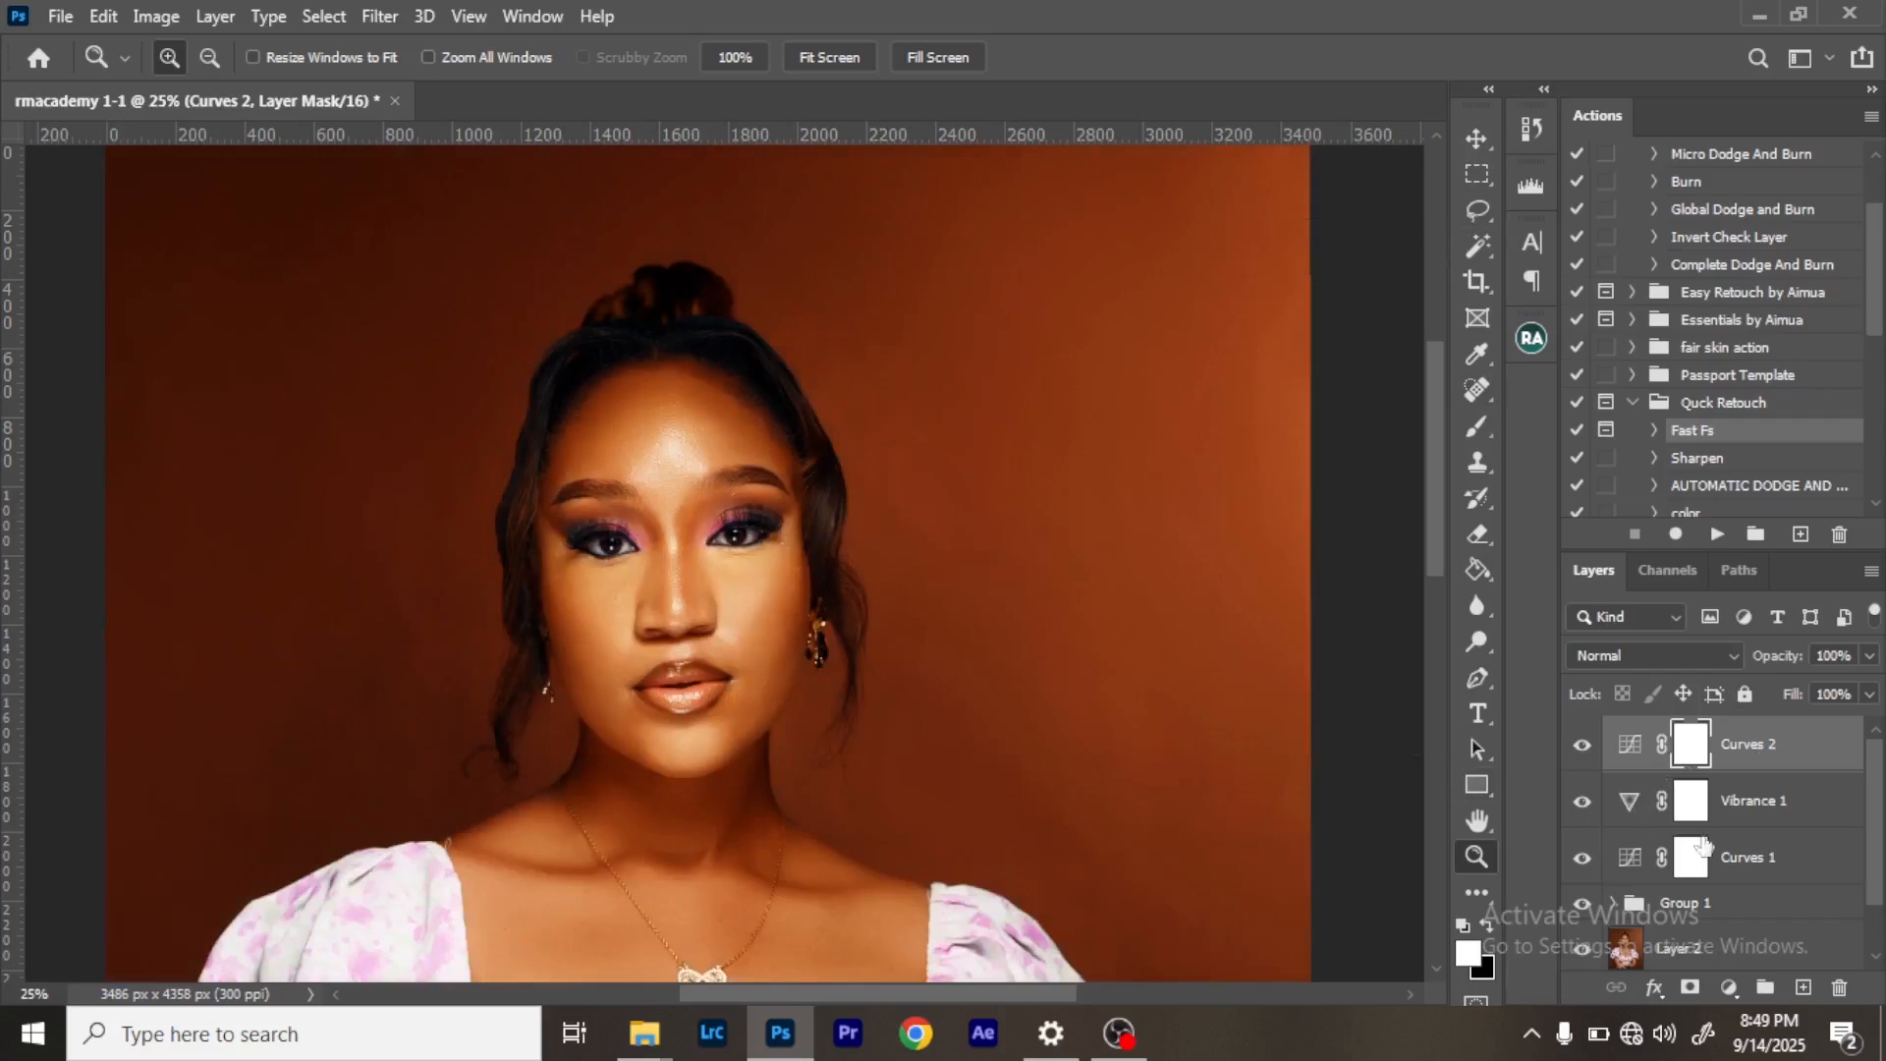
Invert the Curves 2 mask to black and paint white over the forehead with a soft 125 px brush.
key(ctrl+i)
click(1478, 426)
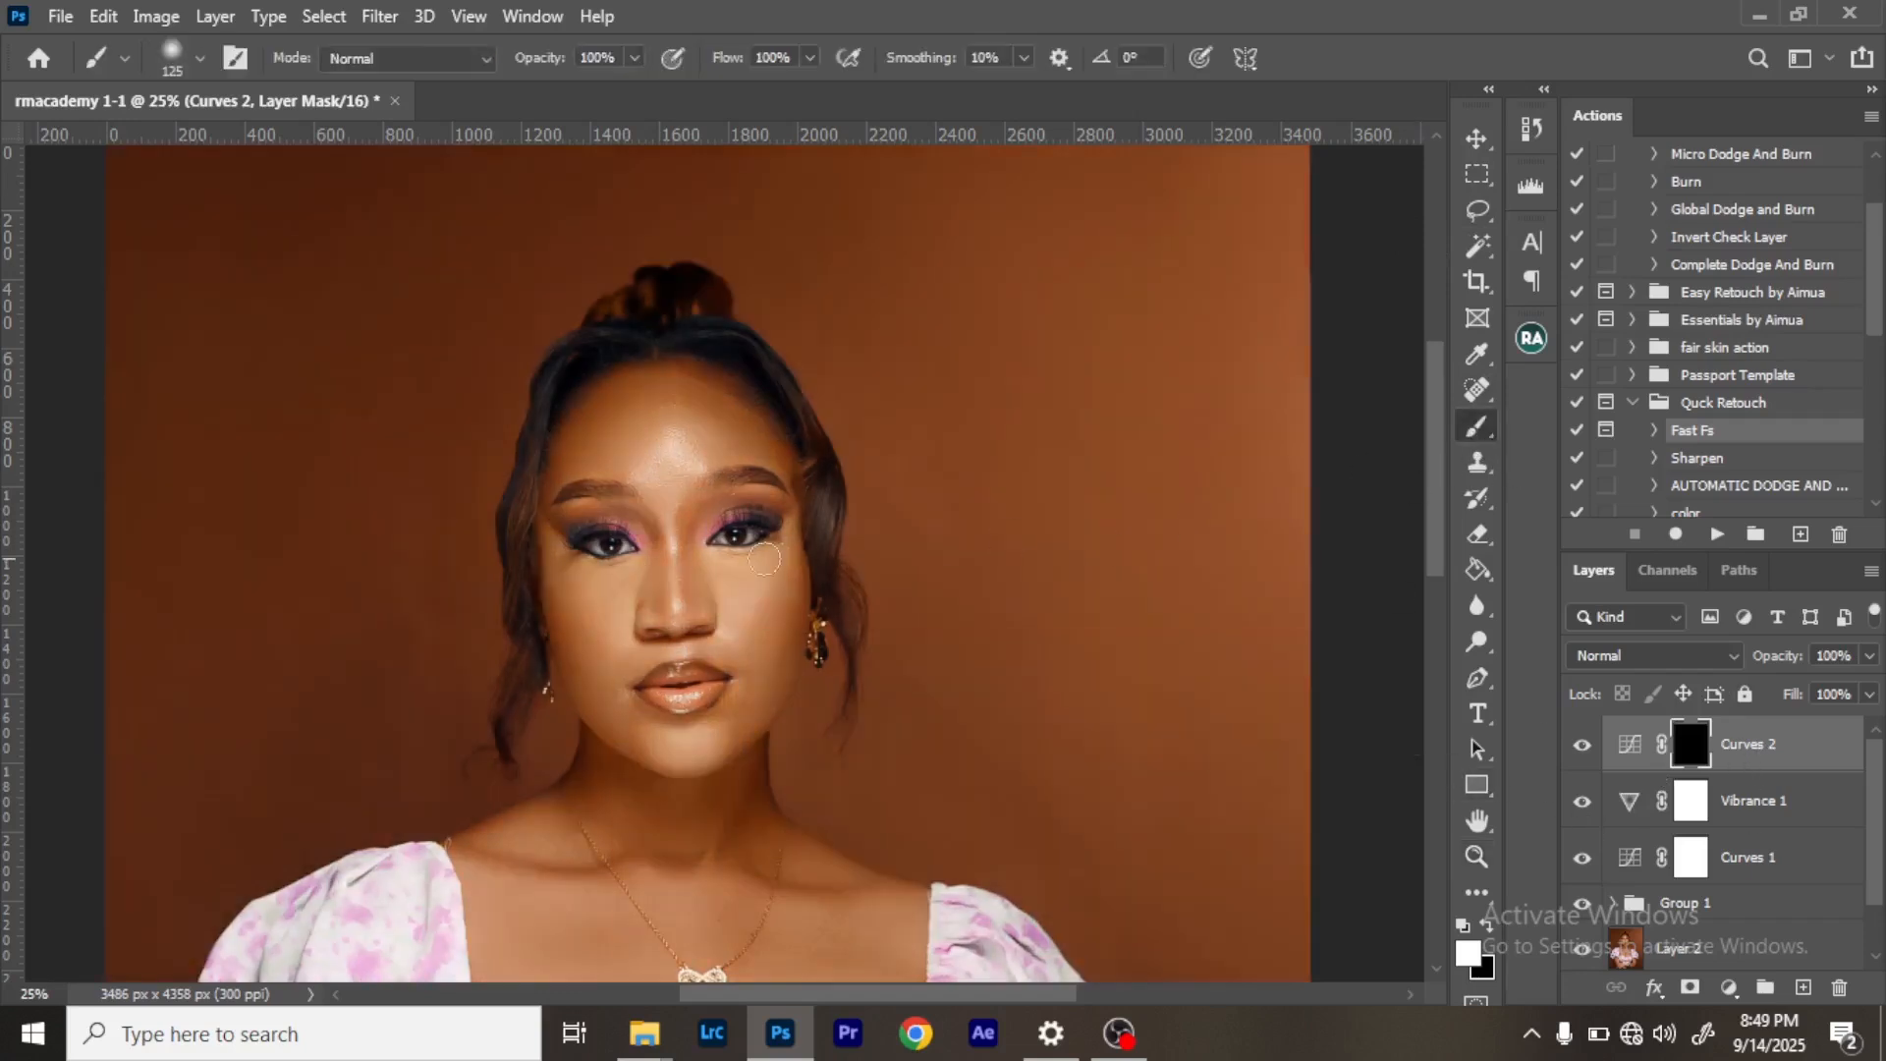
drag(694, 750, 894, 725)
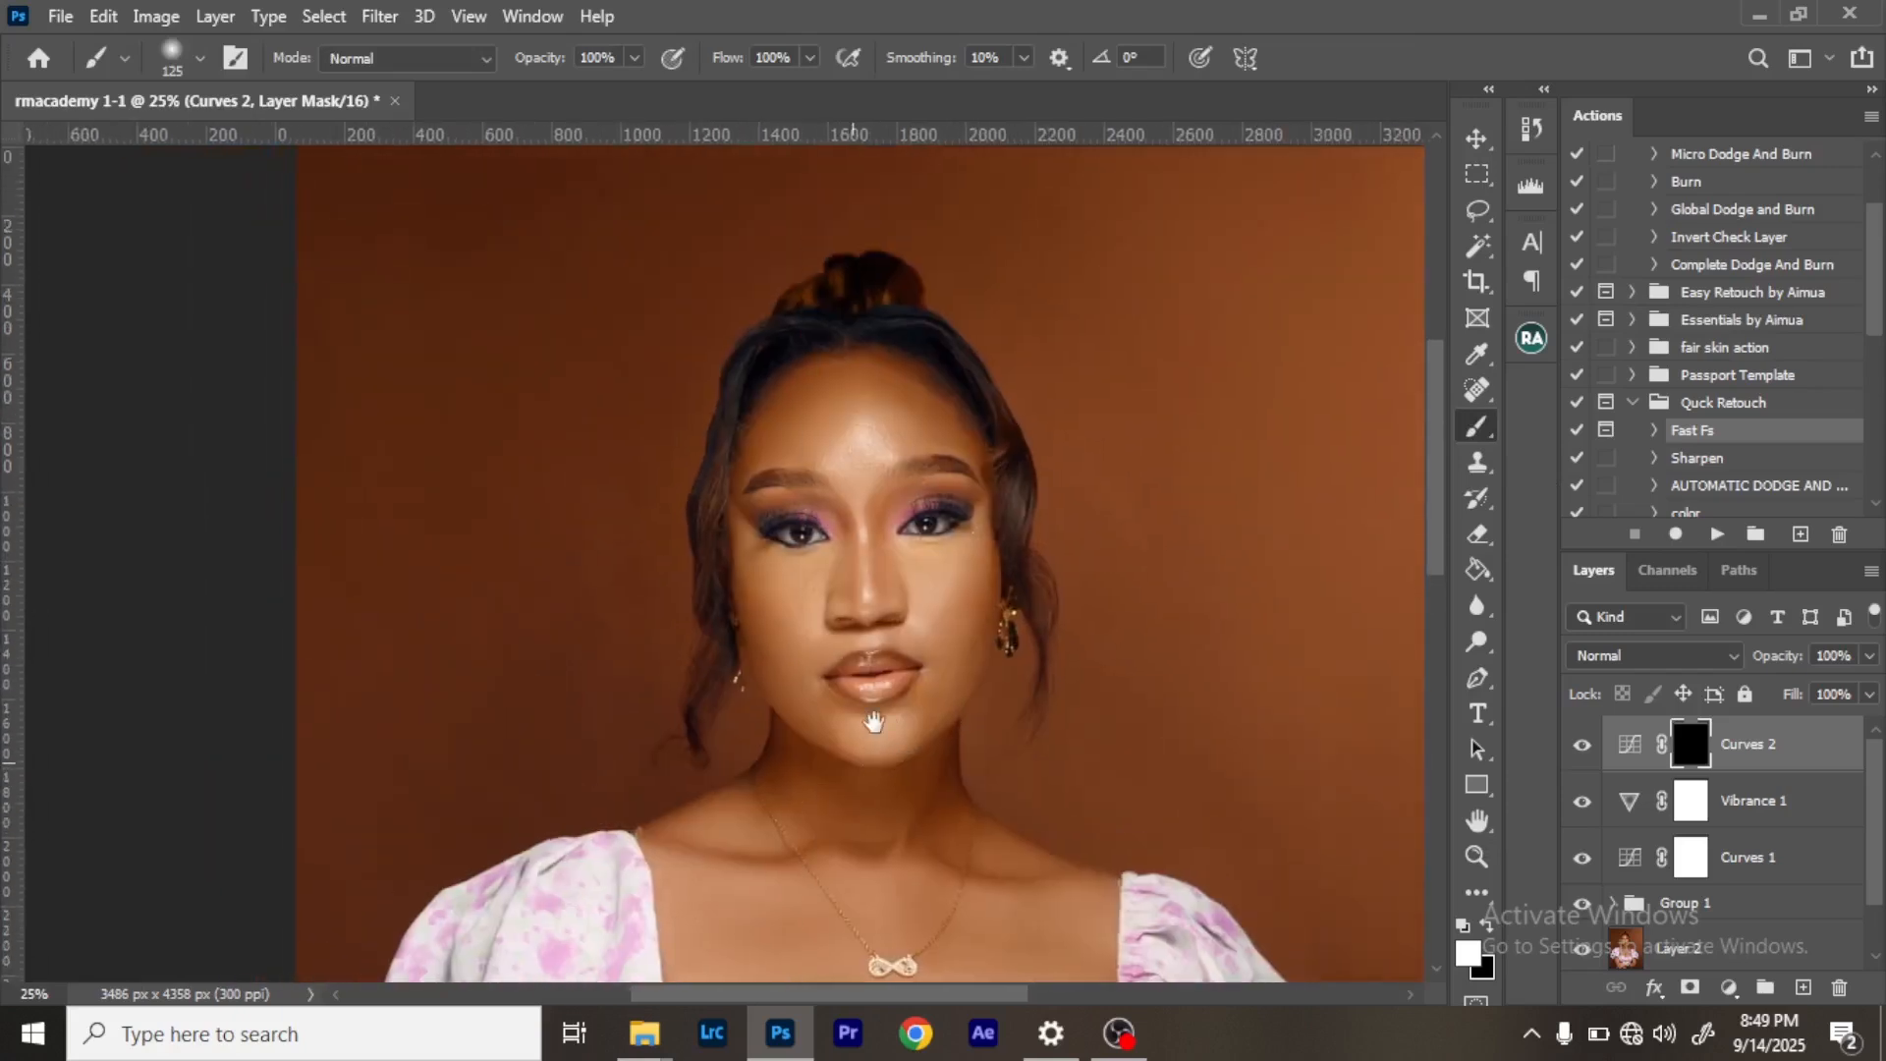
key(ctrl+plus)
key(ctrl+plus)
drag(1014, 507, 964, 612)
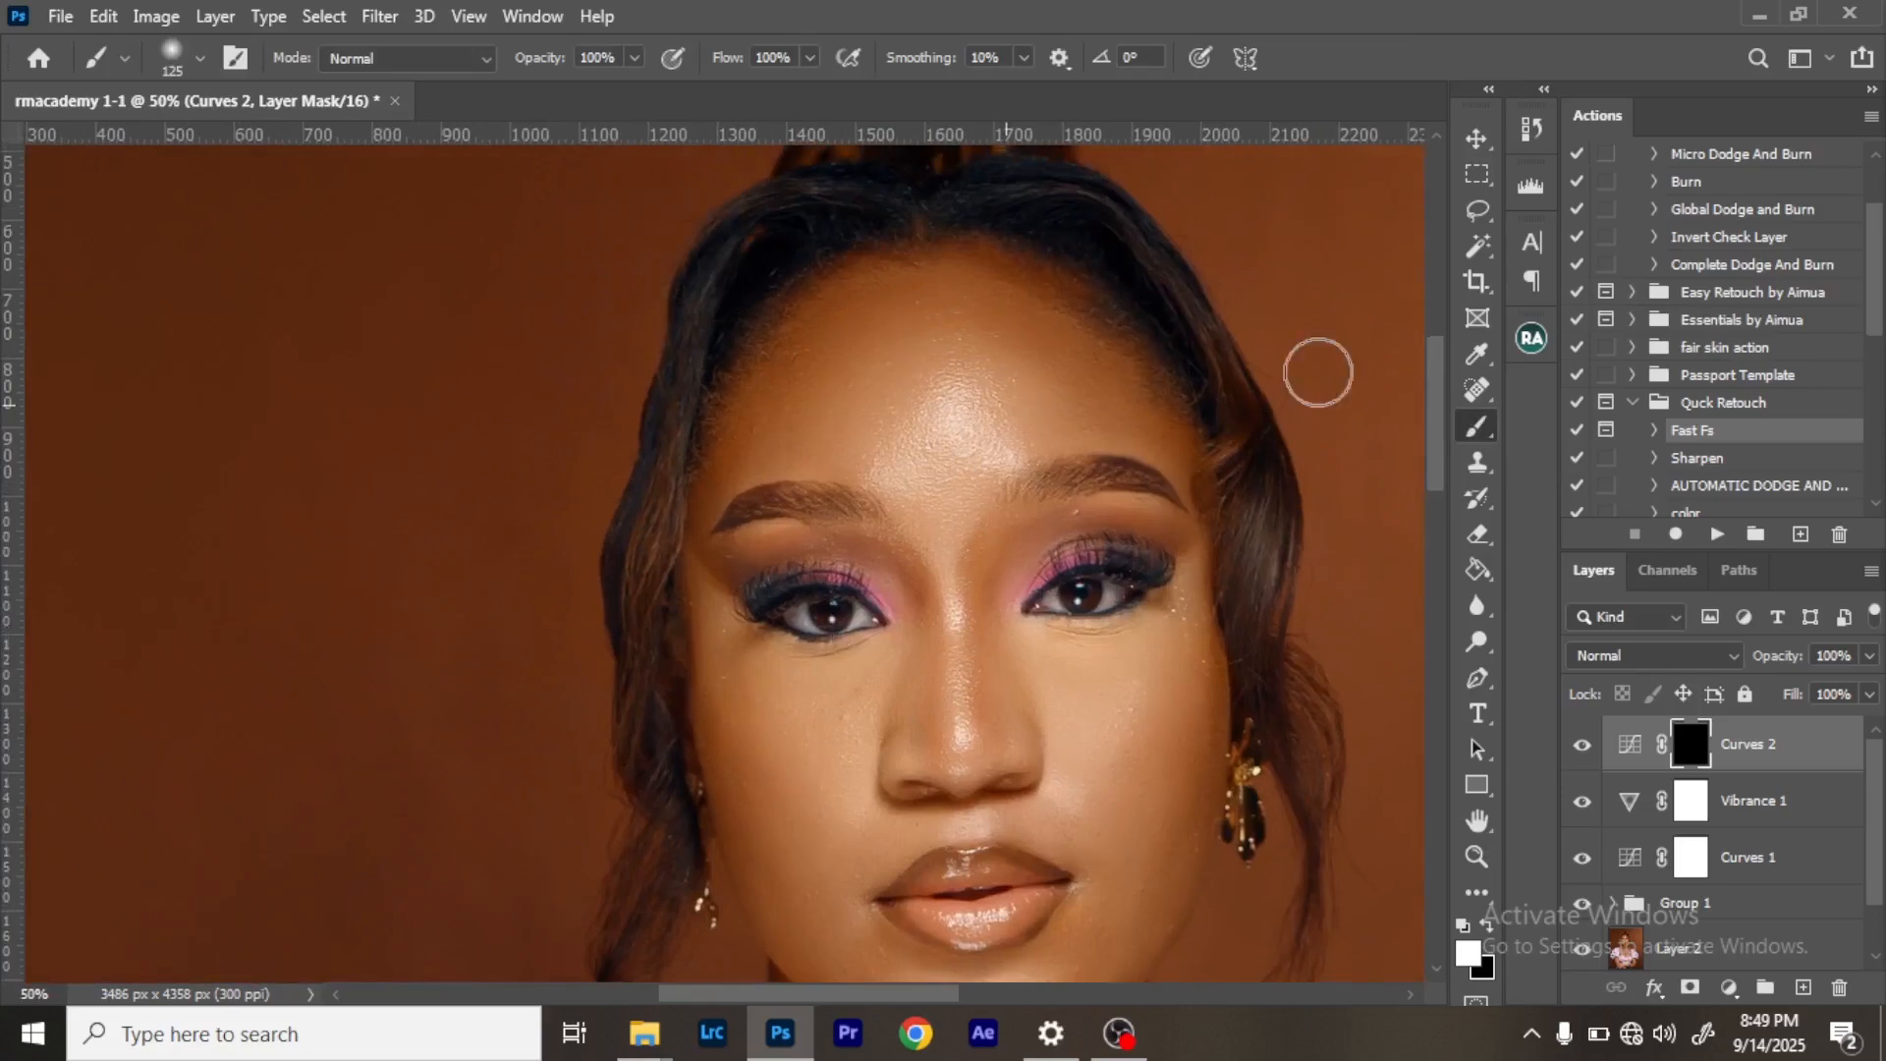
mouse_move(822, 367)
mouse_down()
mouse_move(928, 417)
mouse_move(779, 411)
mouse_move(739, 440)
mouse_up()
mouse_move(873, 432)
mouse_down()
mouse_move(972, 464)
mouse_move(828, 346)
mouse_move(829, 307)
mouse_move(993, 370)
mouse_move(969, 435)
mouse_up()
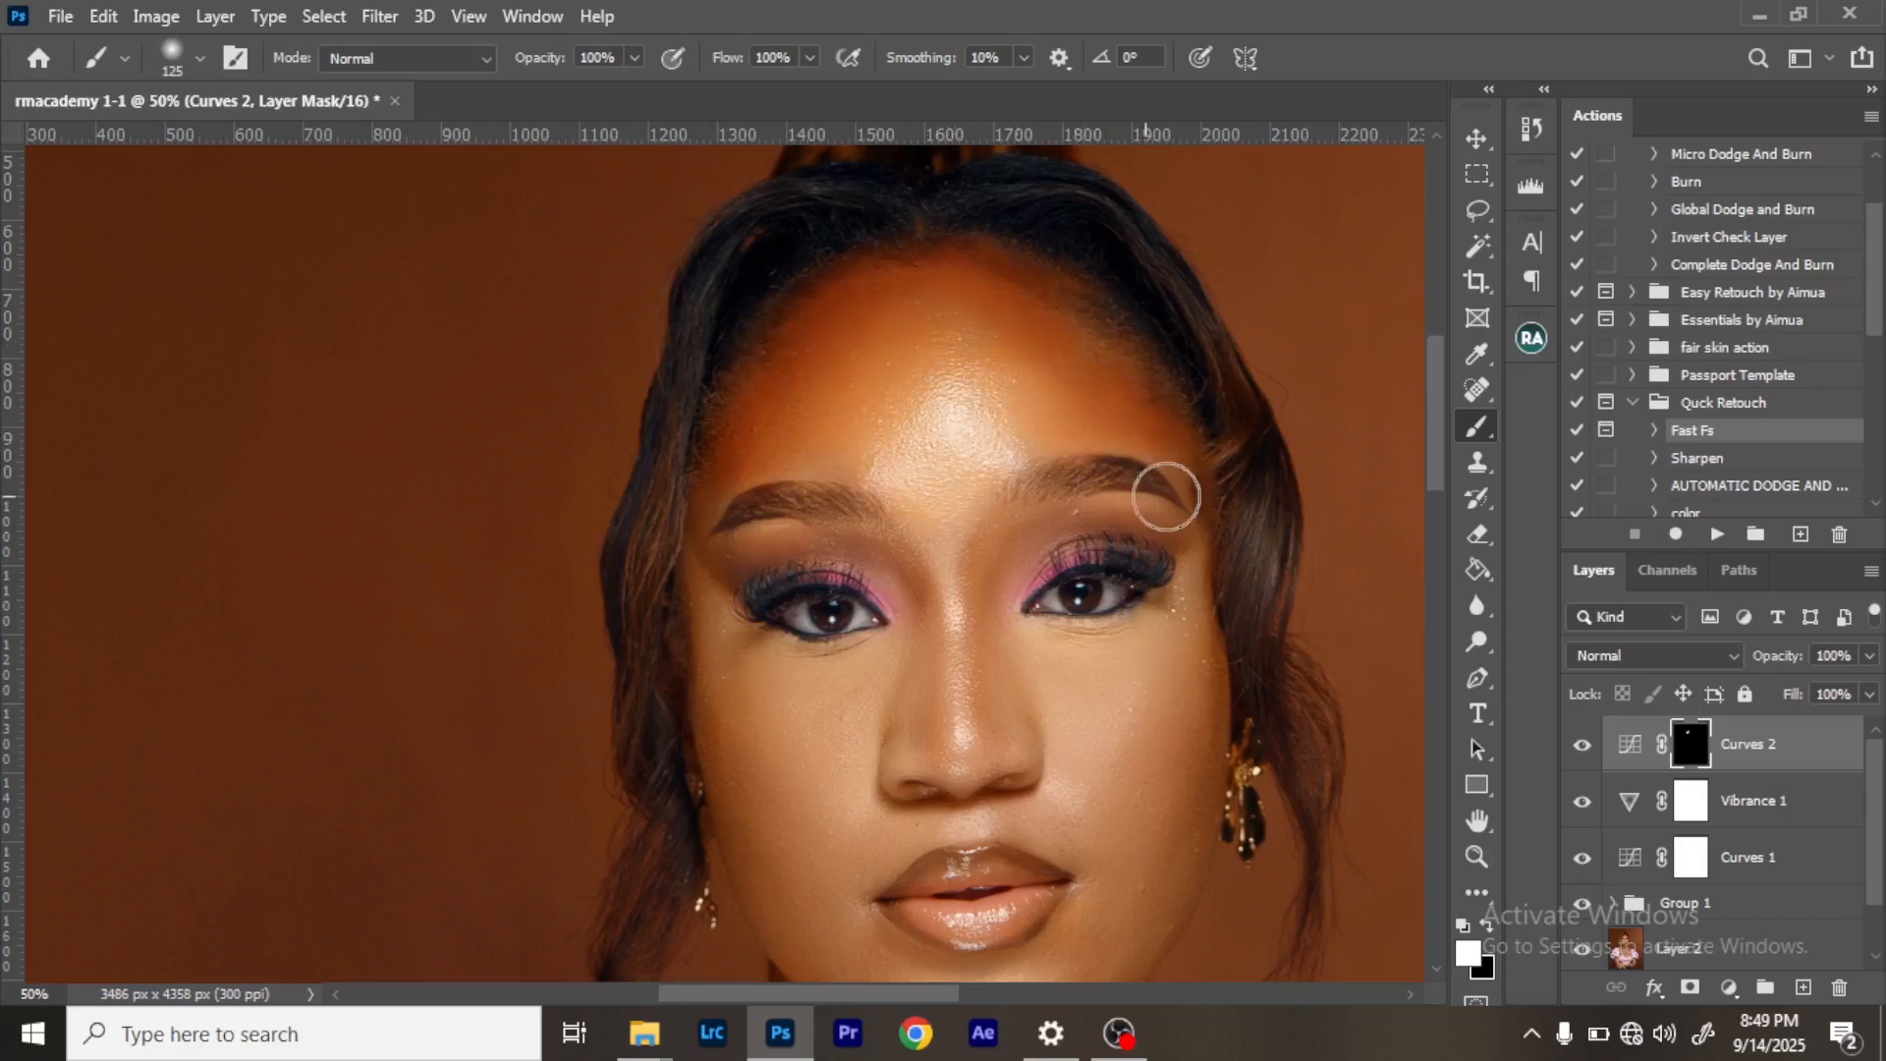
Paint the cheek beside the nose white on the Curves 2 mask with an 80 px brush.
key(bracketleft)
key(bracketleft)
key(bracketleft)
mouse_move(737, 708)
mouse_down()
mouse_move(716, 661)
mouse_move(914, 688)
mouse_move(864, 556)
mouse_move(899, 566)
mouse_move(826, 546)
mouse_move(686, 578)
mouse_move(771, 796)
mouse_move(746, 825)
mouse_move(855, 786)
mouse_move(835, 728)
mouse_up()
key(ctrl+minus)
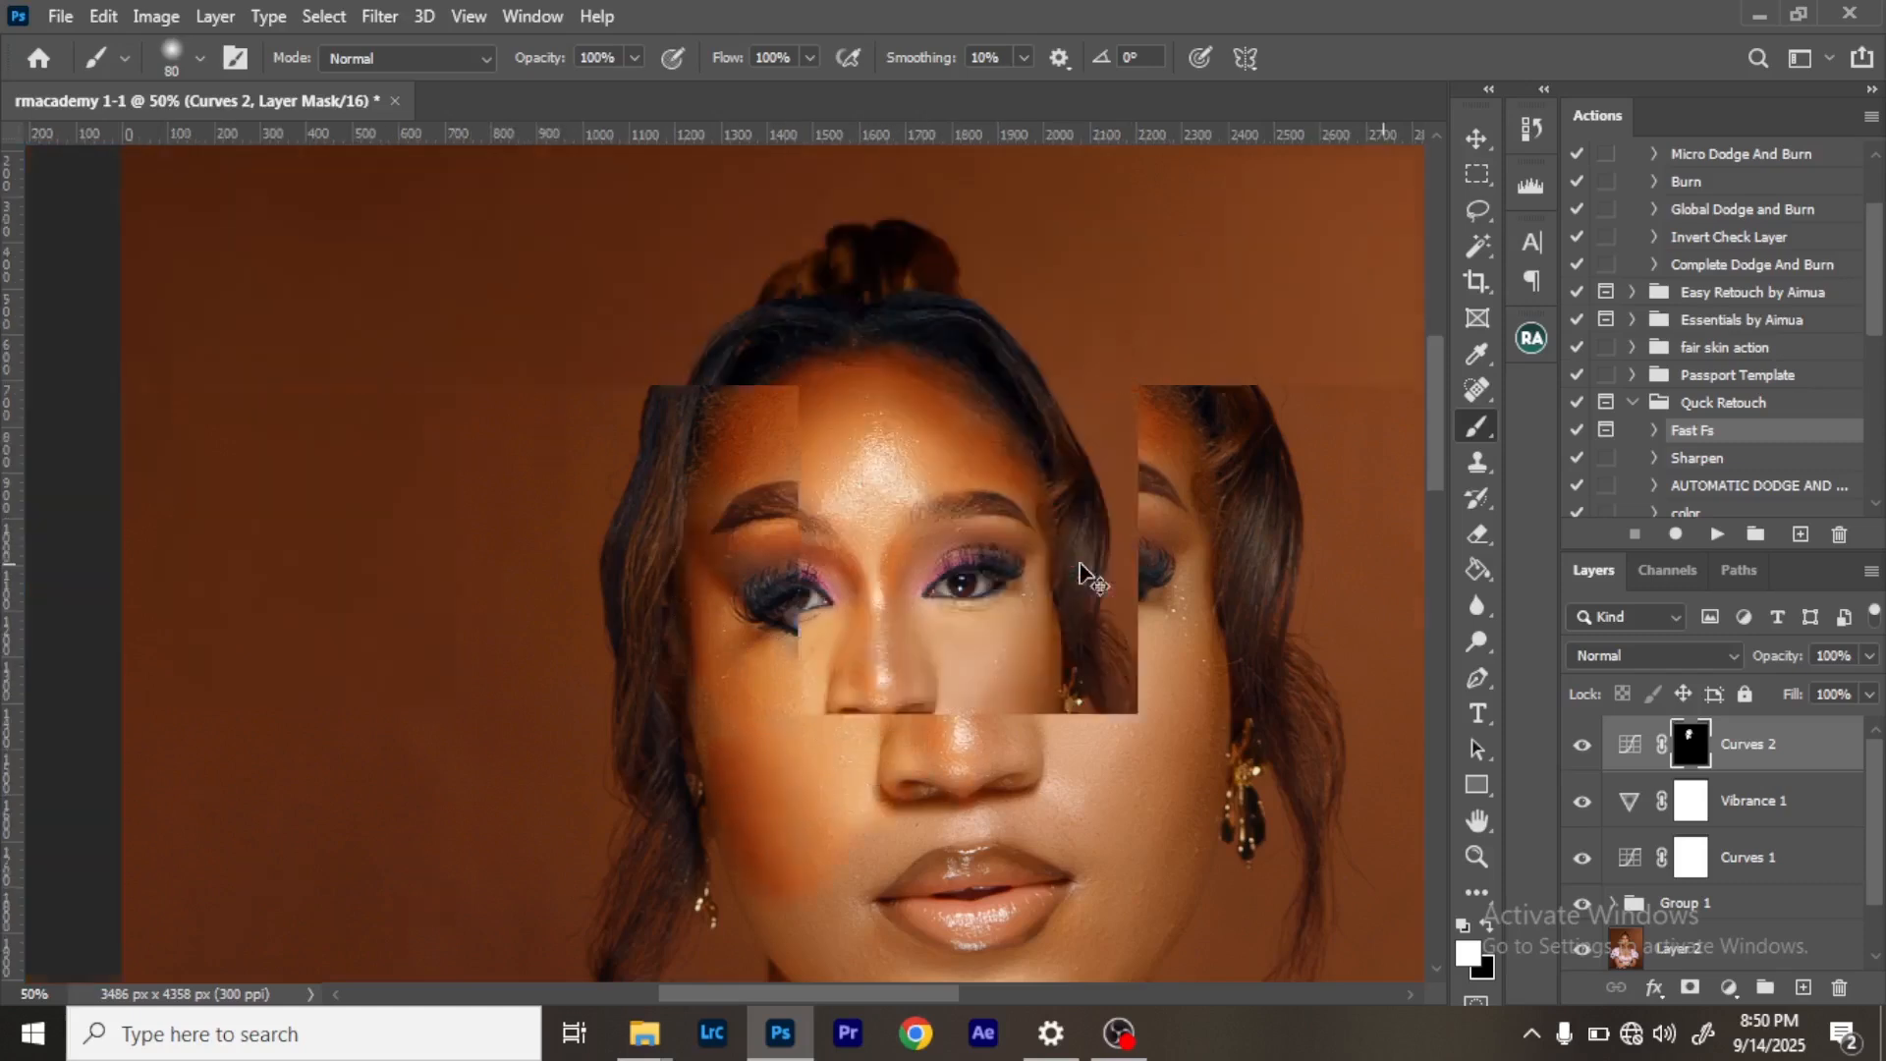
Extend the white Curves 2 mask painting over the rest of the face, neck and shoulder with a 100 px brush.
key(bracketright)
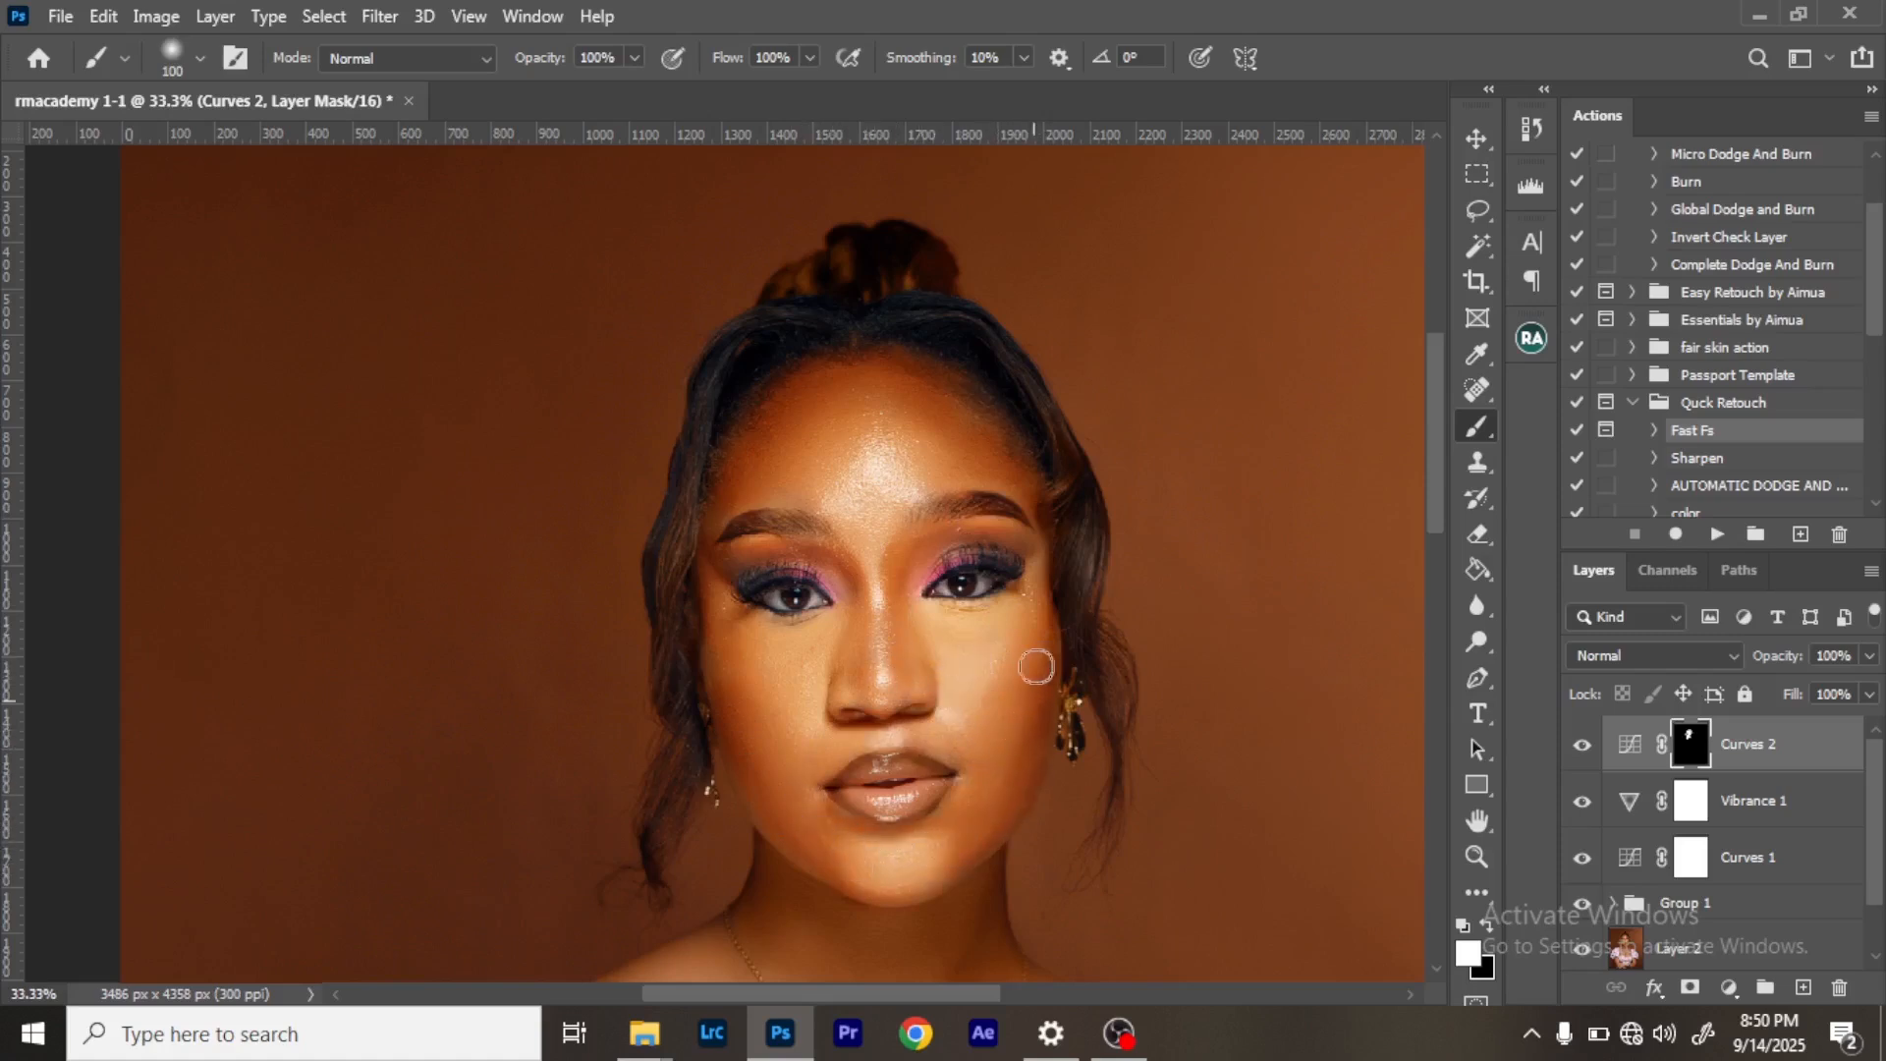
drag(1440, 478, 1442, 538)
mouse_move(837, 727)
mouse_down()
mouse_move(770, 635)
mouse_move(767, 749)
mouse_move(927, 713)
mouse_move(805, 652)
mouse_move(960, 669)
mouse_move(980, 735)
mouse_move(776, 807)
mouse_move(767, 732)
mouse_move(703, 720)
mouse_move(605, 790)
mouse_up()
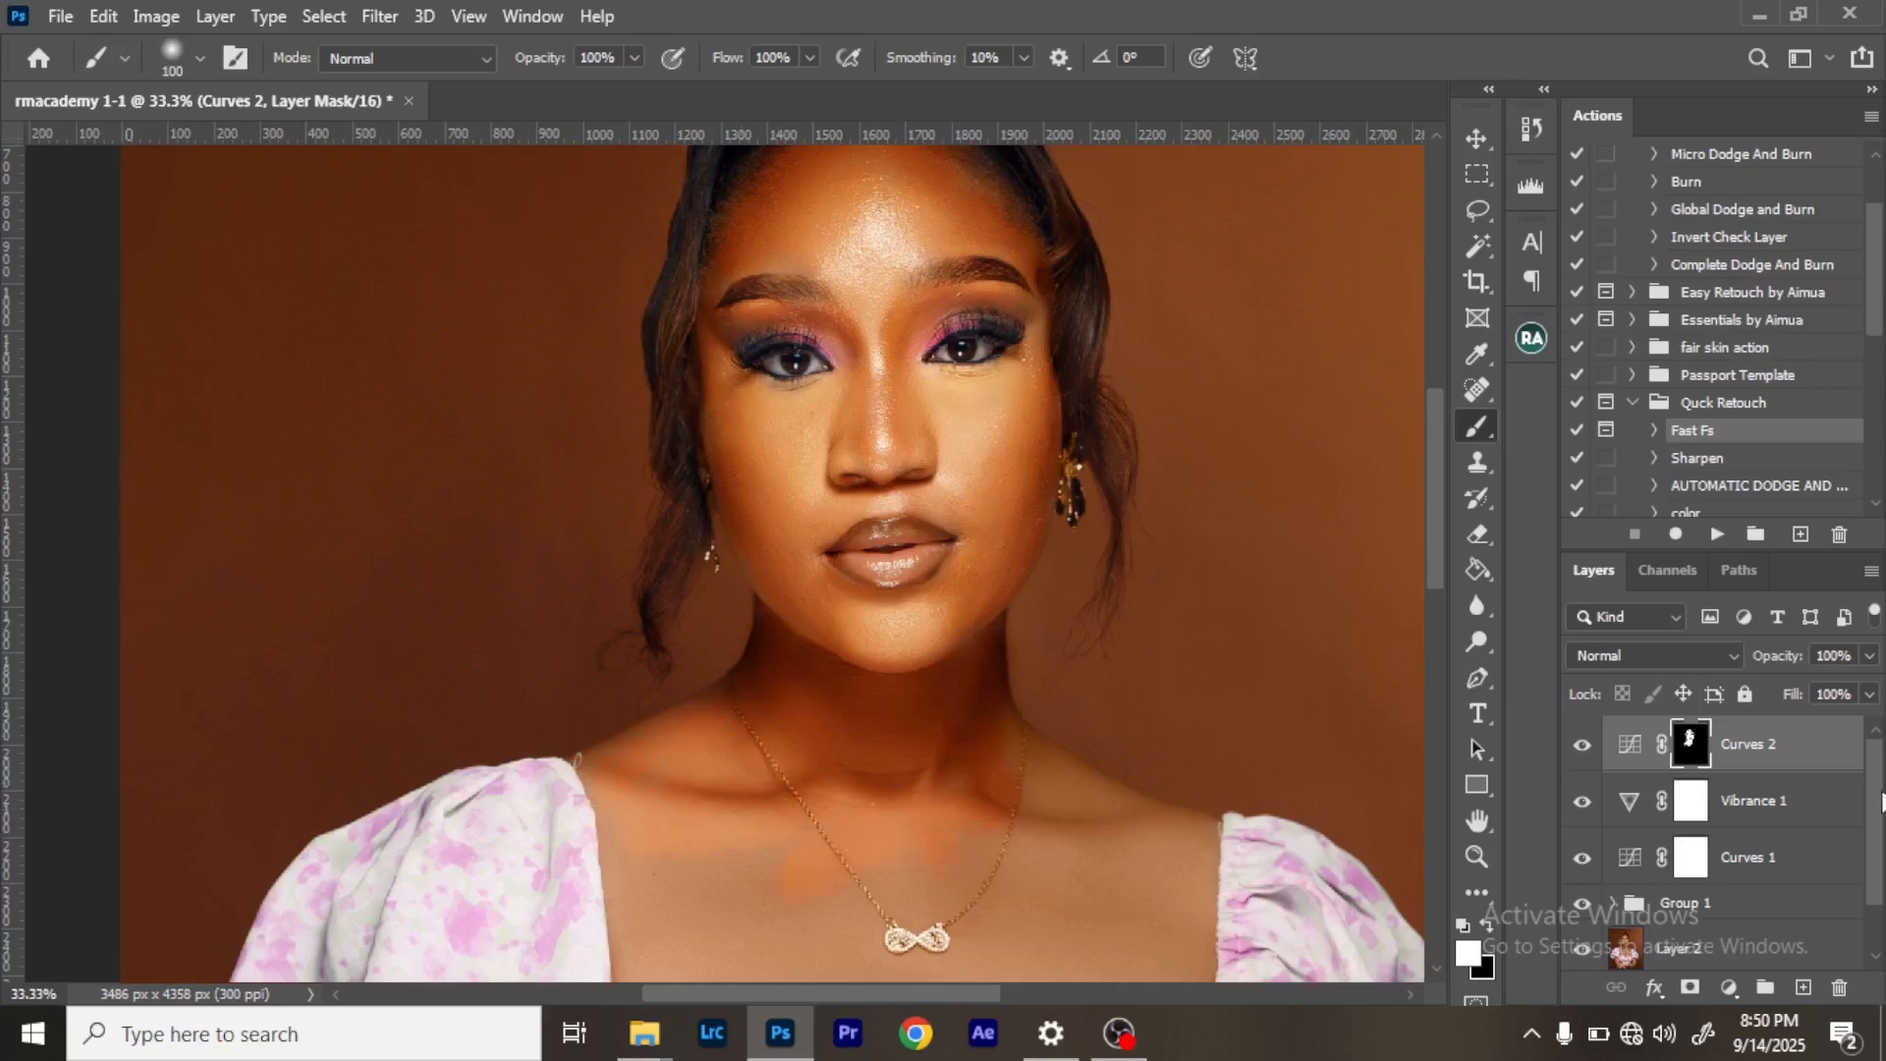
Lower the Curves 2 opacity to 38% and toggle the layer's visibility to compare the effect.
click(1869, 656)
drag(1818, 681, 1788, 687)
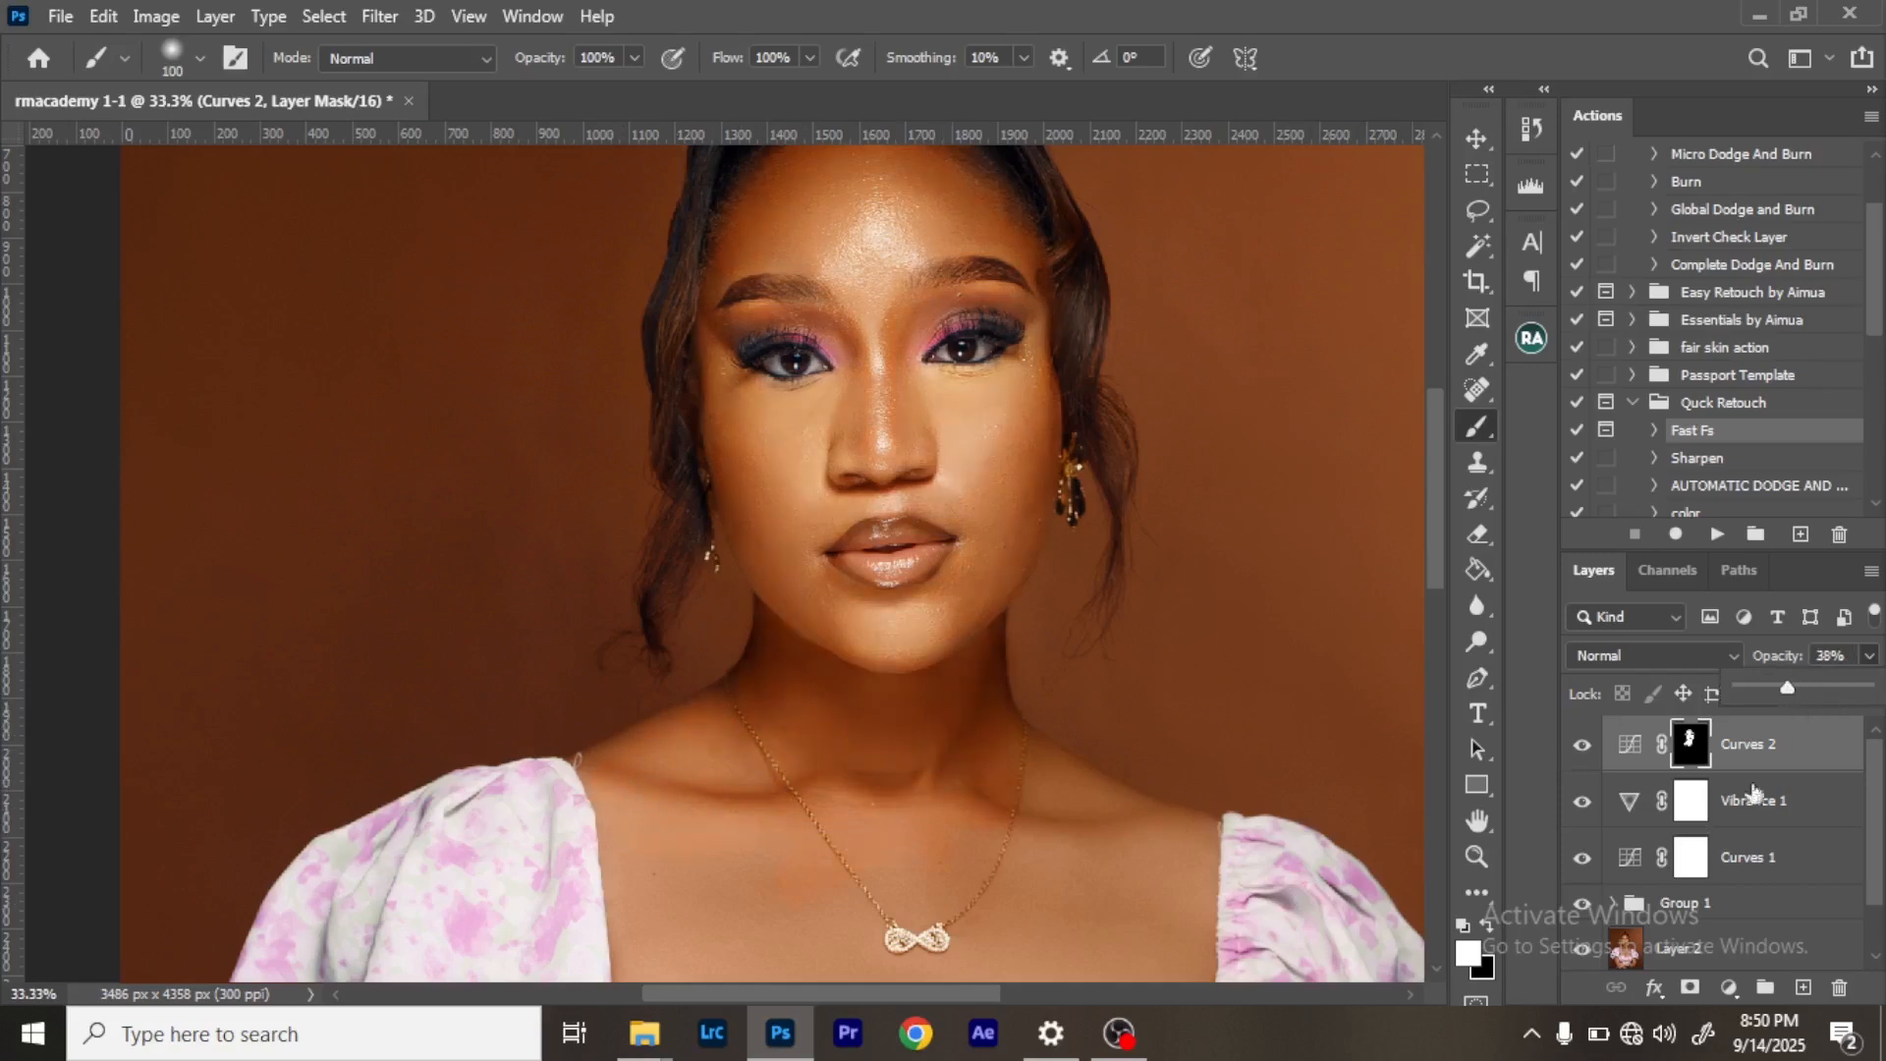
click(1578, 746)
click(1578, 745)
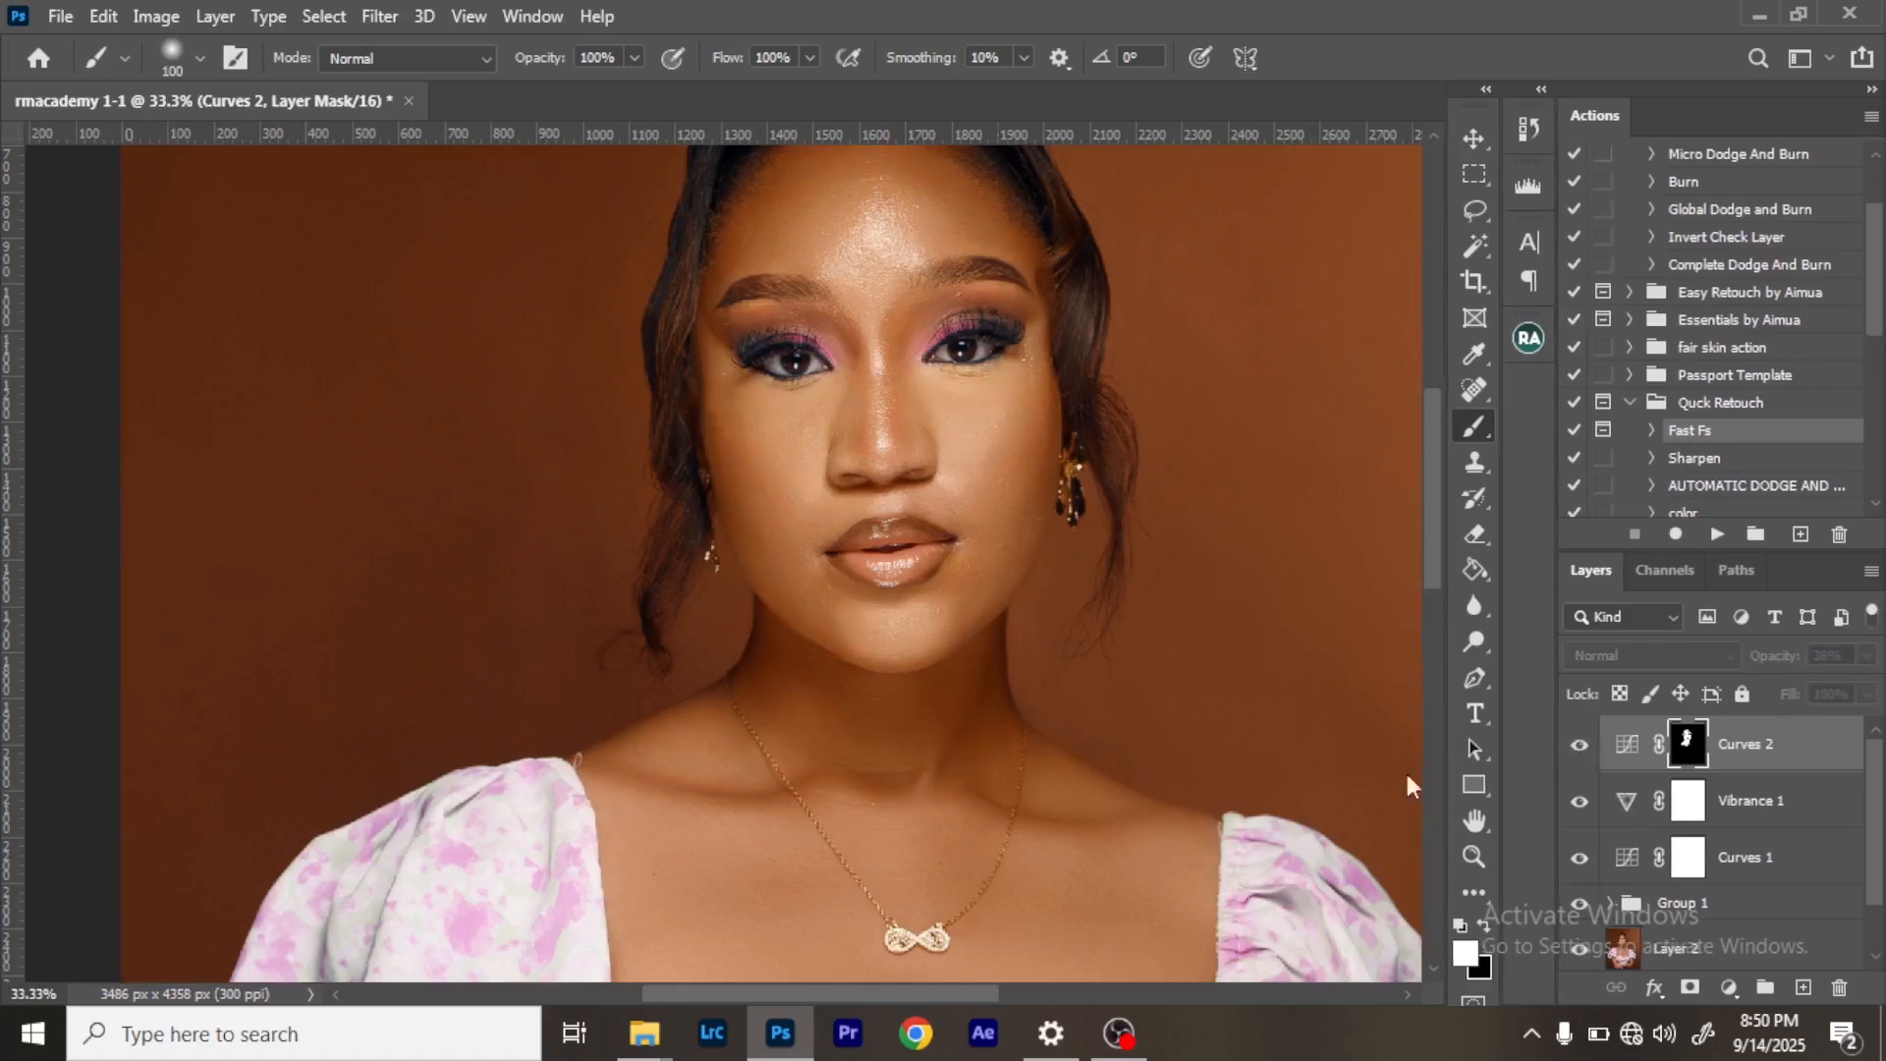
Show the Curves 2 mask as a red overlay and fill the gaps on the neck, nose and lips with a 150 px brush.
scroll(1448, 583, down, 4)
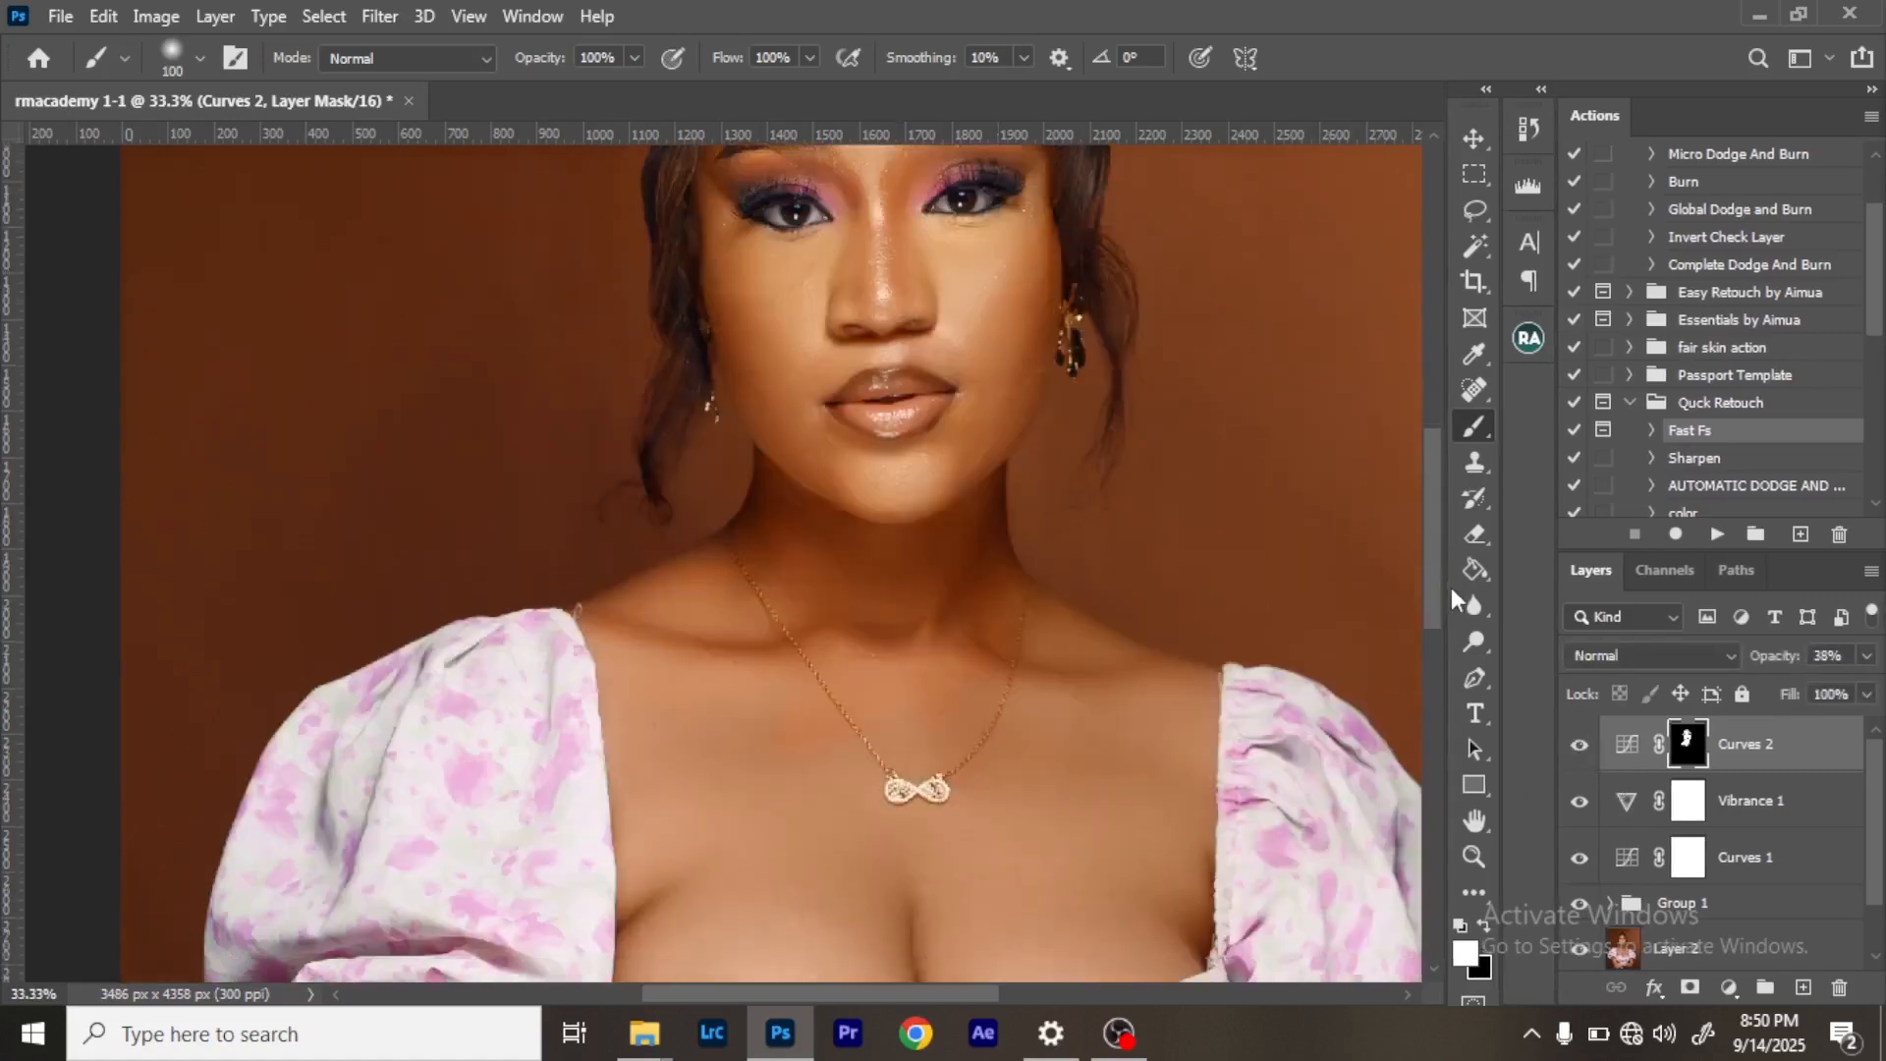
key(bracketright)
key(bracketright)
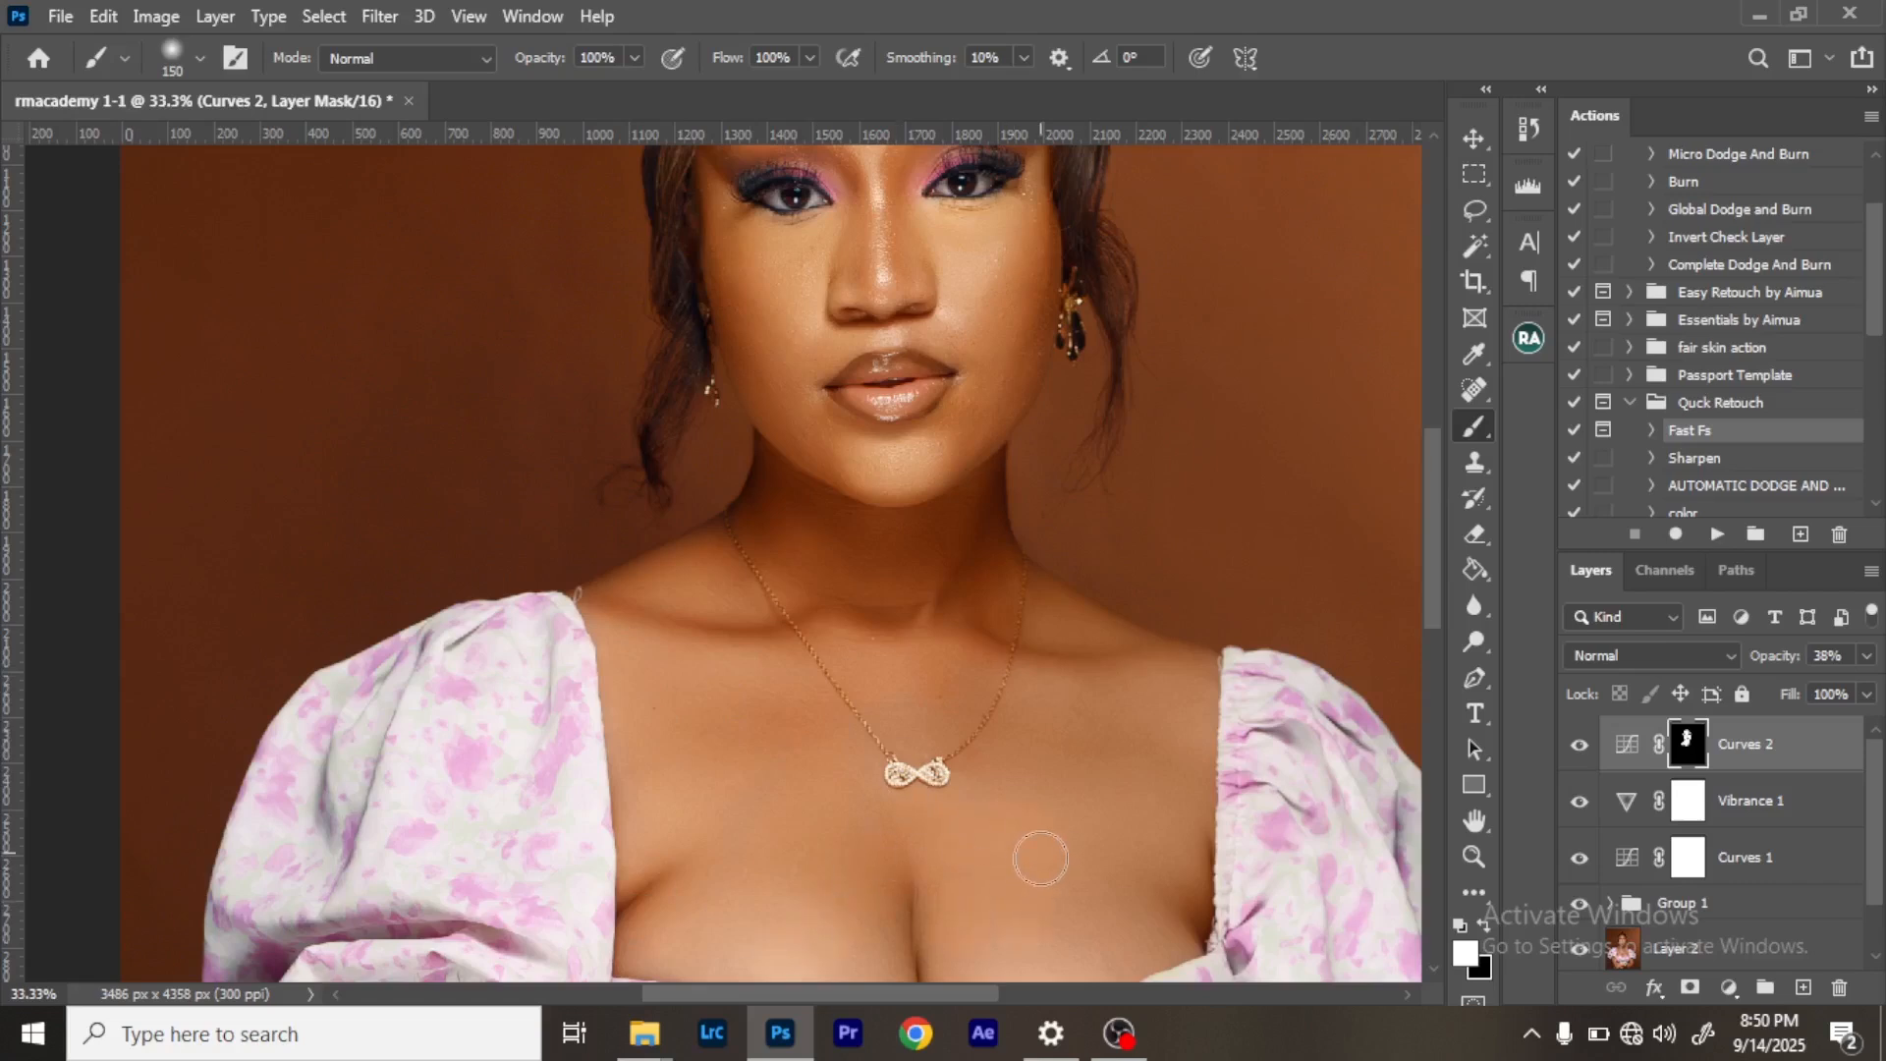
key(backslash)
mouse_move(1035, 762)
mouse_down()
mouse_move(999, 730)
mouse_move(888, 708)
mouse_move(911, 777)
mouse_move(769, 810)
mouse_move(694, 775)
mouse_move(637, 882)
mouse_move(625, 613)
mouse_move(607, 610)
mouse_move(679, 566)
mouse_move(752, 561)
mouse_move(676, 635)
mouse_move(807, 512)
mouse_up()
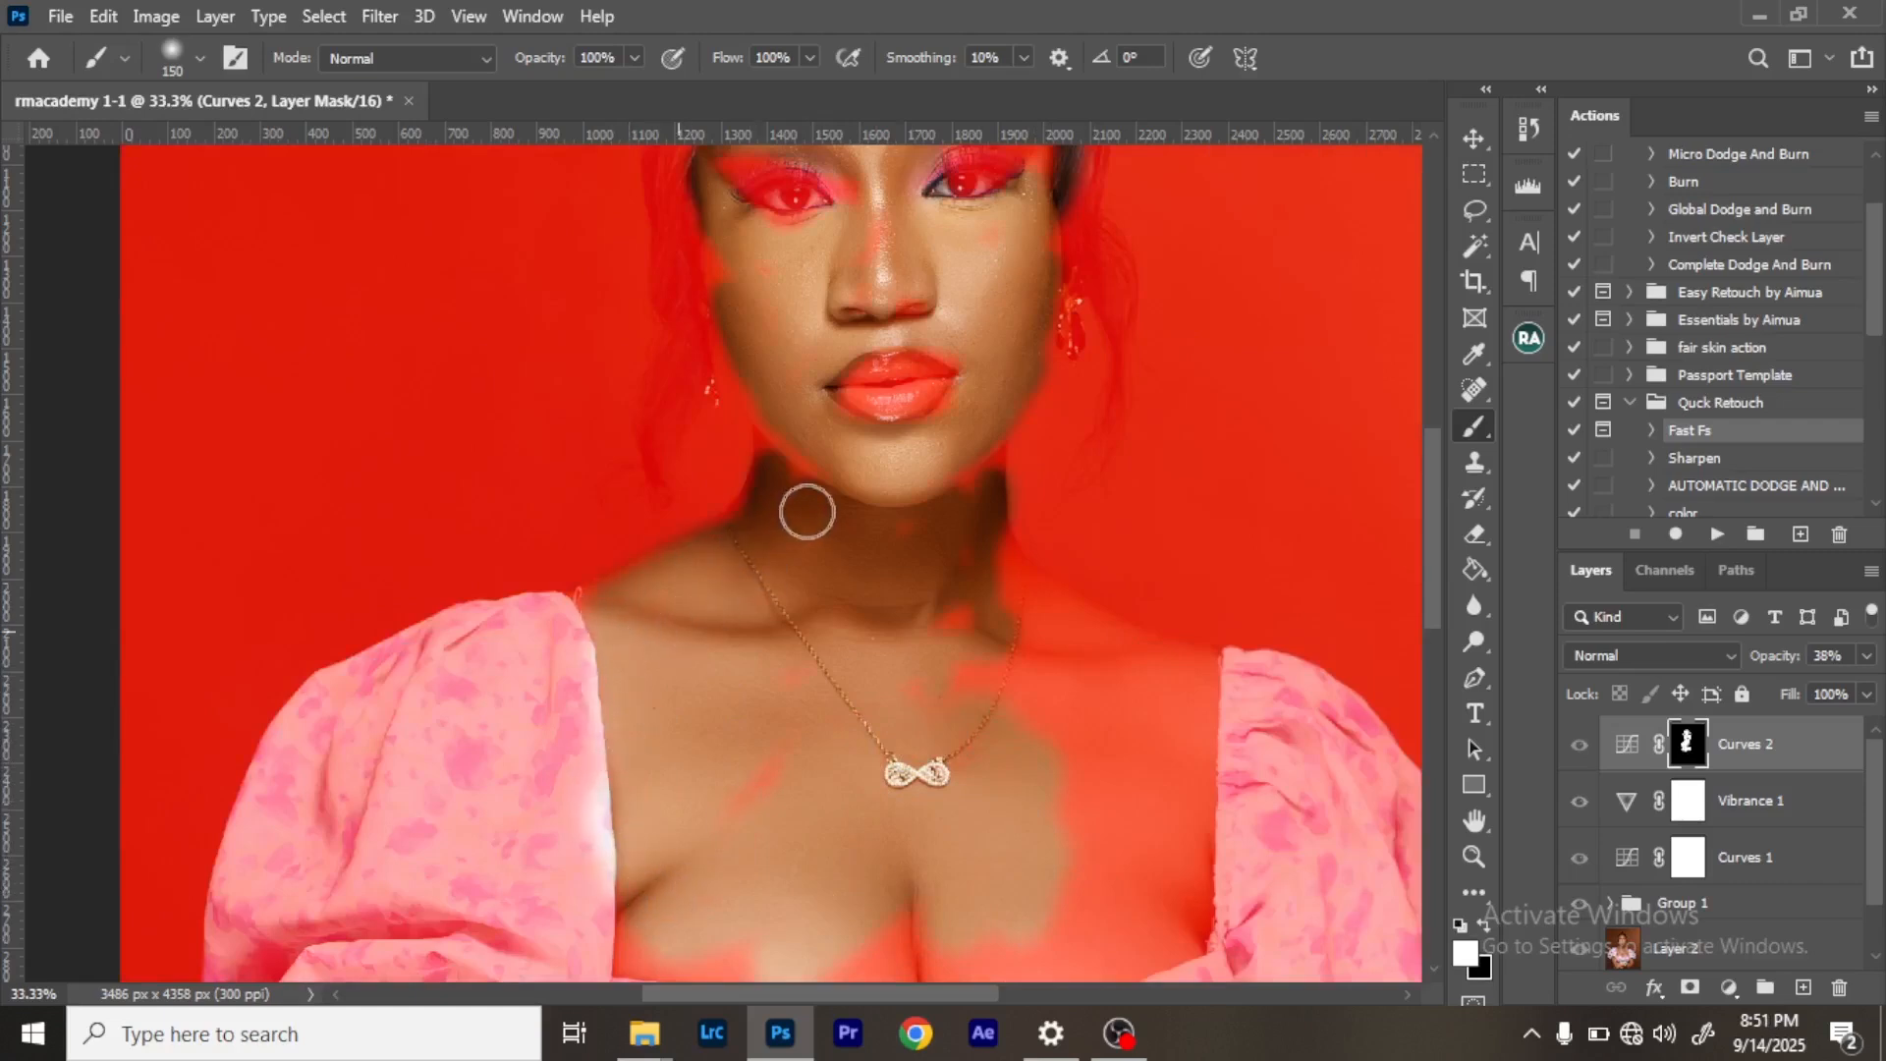
mouse_move(880, 252)
mouse_down()
mouse_move(951, 285)
mouse_move(872, 301)
mouse_move(899, 340)
mouse_up()
drag(918, 354, 860, 378)
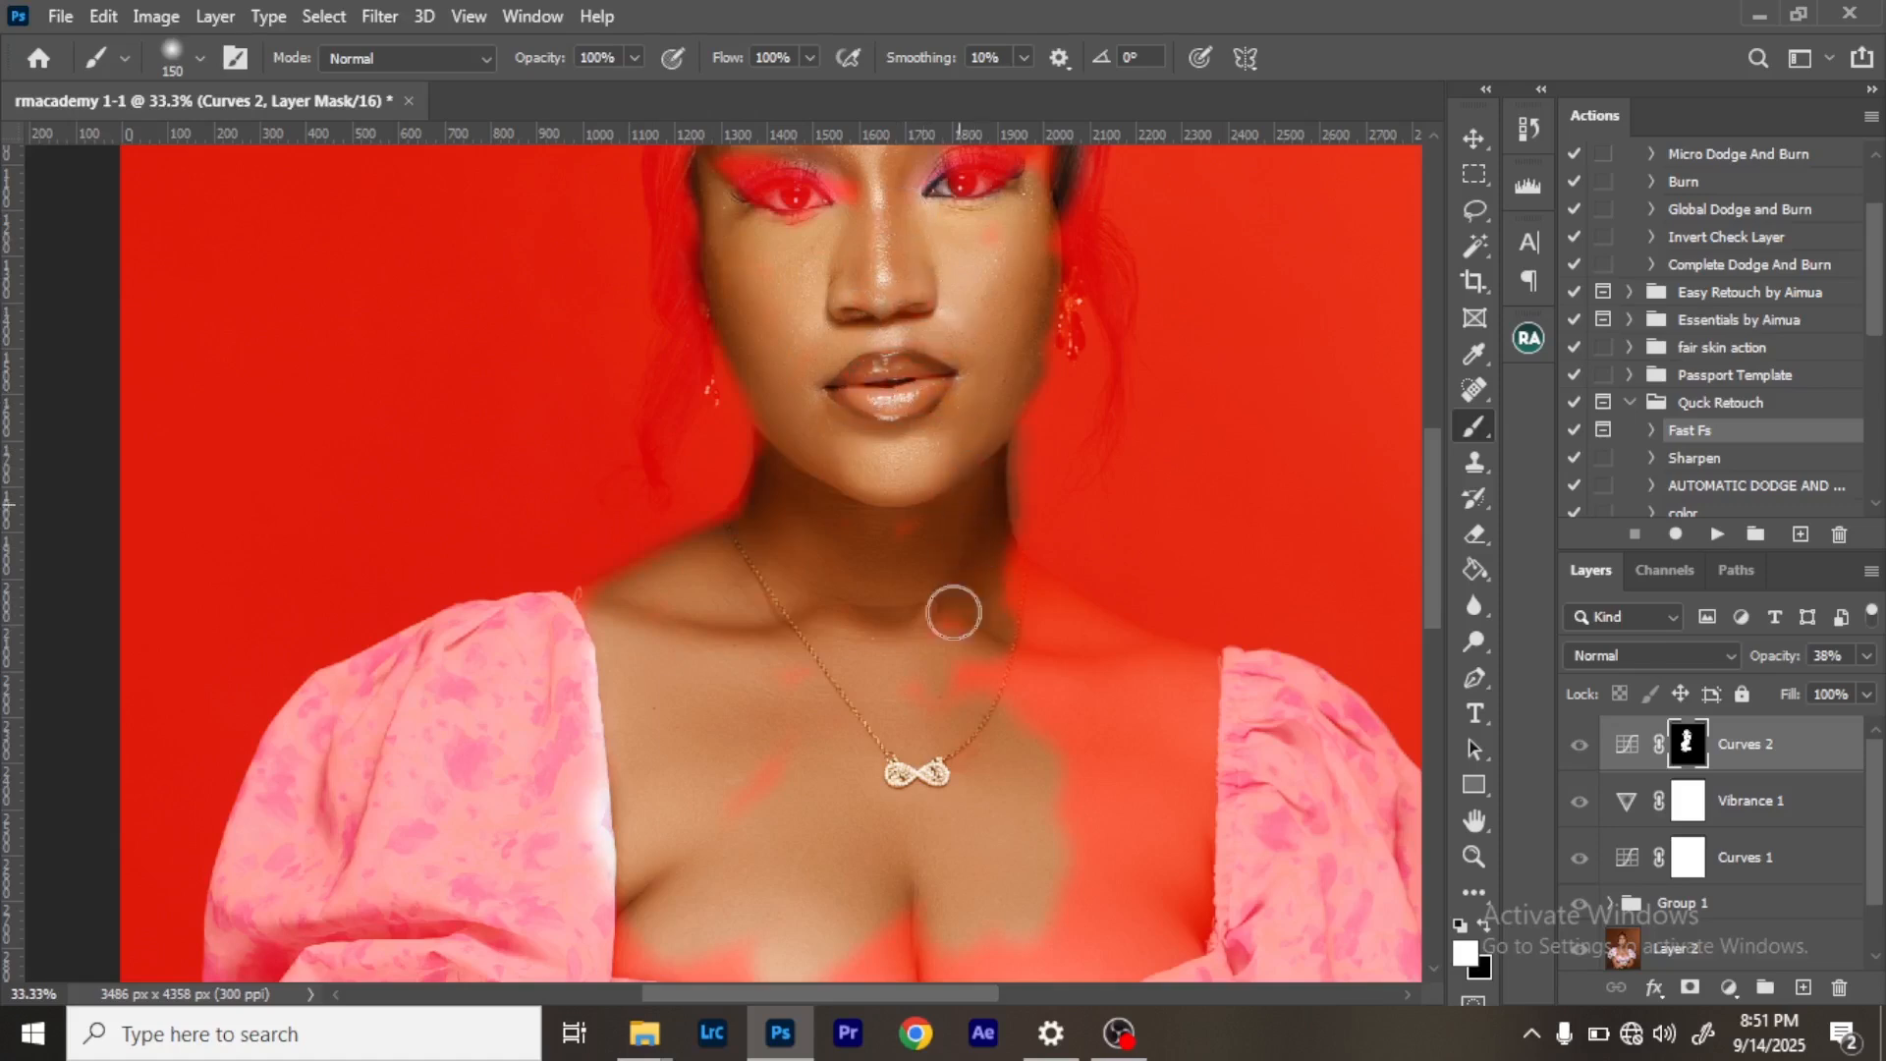
Paint the whole chest white on the Curves 2 mask, from the shoulders down to the dress neckline.
mouse_move(787, 739)
mouse_down()
mouse_move(748, 745)
mouse_move(730, 824)
mouse_up()
mouse_move(972, 773)
mouse_down()
mouse_move(951, 672)
mouse_move(1062, 701)
mouse_move(1001, 571)
mouse_move(1130, 664)
mouse_move(1189, 667)
mouse_move(1178, 777)
mouse_move(1191, 765)
mouse_move(1091, 787)
mouse_up()
mouse_move(1045, 686)
mouse_down()
mouse_move(990, 720)
mouse_move(943, 661)
mouse_move(1129, 830)
mouse_move(1194, 714)
mouse_move(1183, 661)
mouse_move(1196, 893)
mouse_move(1069, 929)
mouse_move(1174, 902)
mouse_move(1165, 928)
mouse_move(992, 950)
mouse_up()
click(1419, 582)
scroll(1435, 593, down, 3)
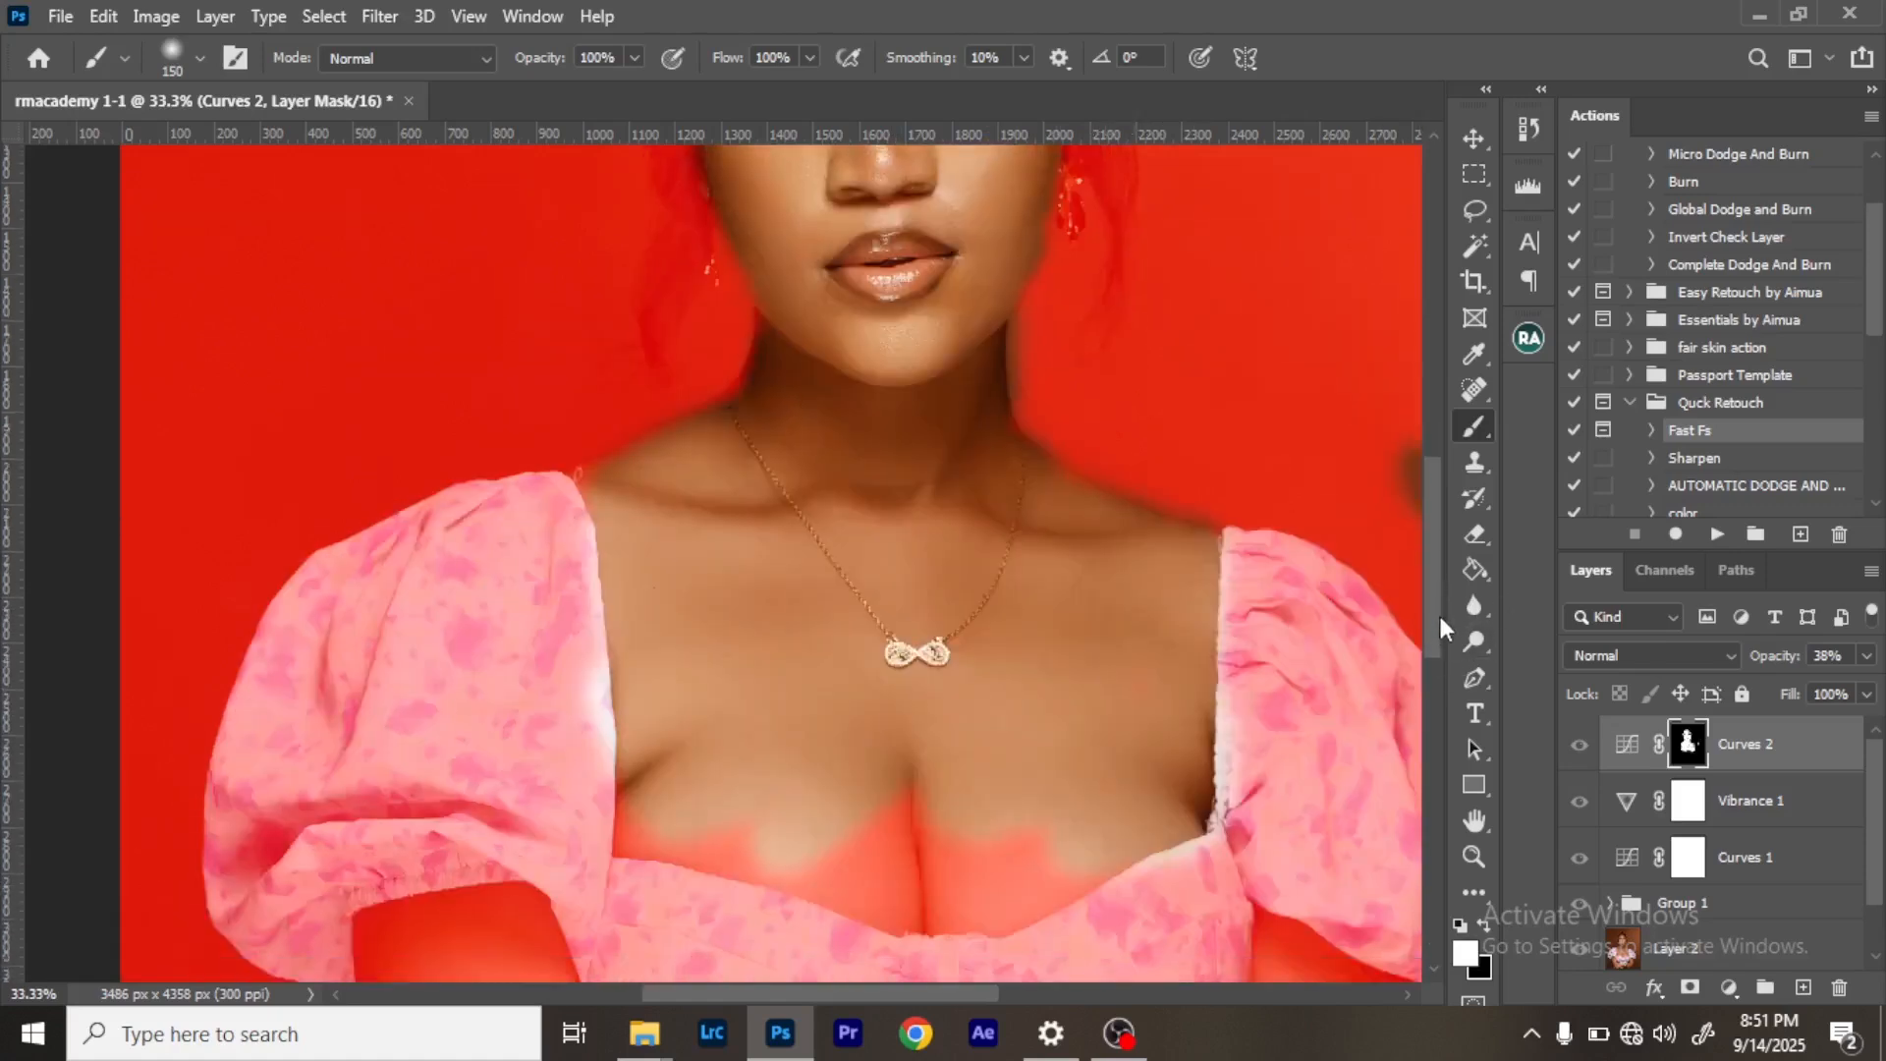
mouse_move(988, 880)
mouse_down()
mouse_move(982, 826)
mouse_move(1059, 851)
mouse_move(907, 899)
mouse_move(1084, 865)
mouse_move(964, 900)
mouse_move(816, 906)
mouse_move(952, 797)
mouse_move(898, 864)
mouse_move(663, 838)
mouse_move(644, 790)
mouse_move(691, 790)
mouse_up()
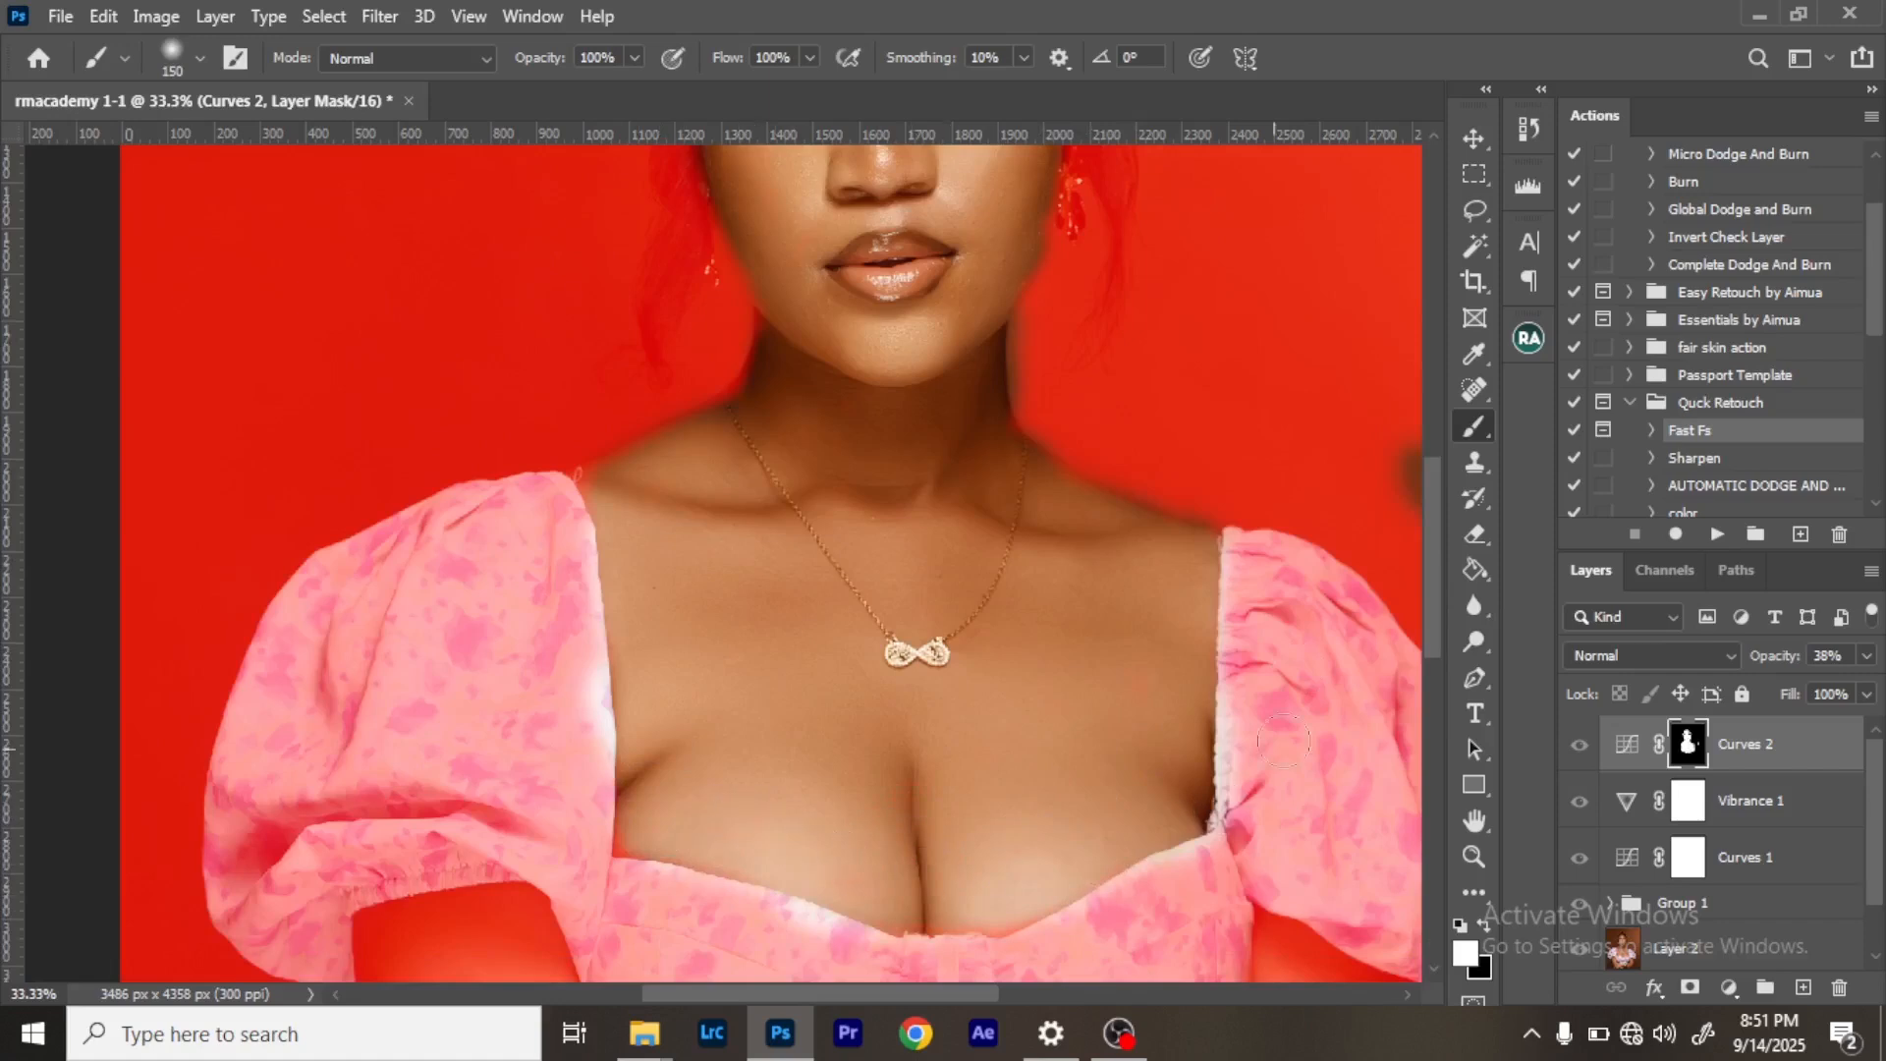
Paint both arms and hands white on the Curves 2 mask and hide the red mask overlay.
scroll(722, 565, down, 5)
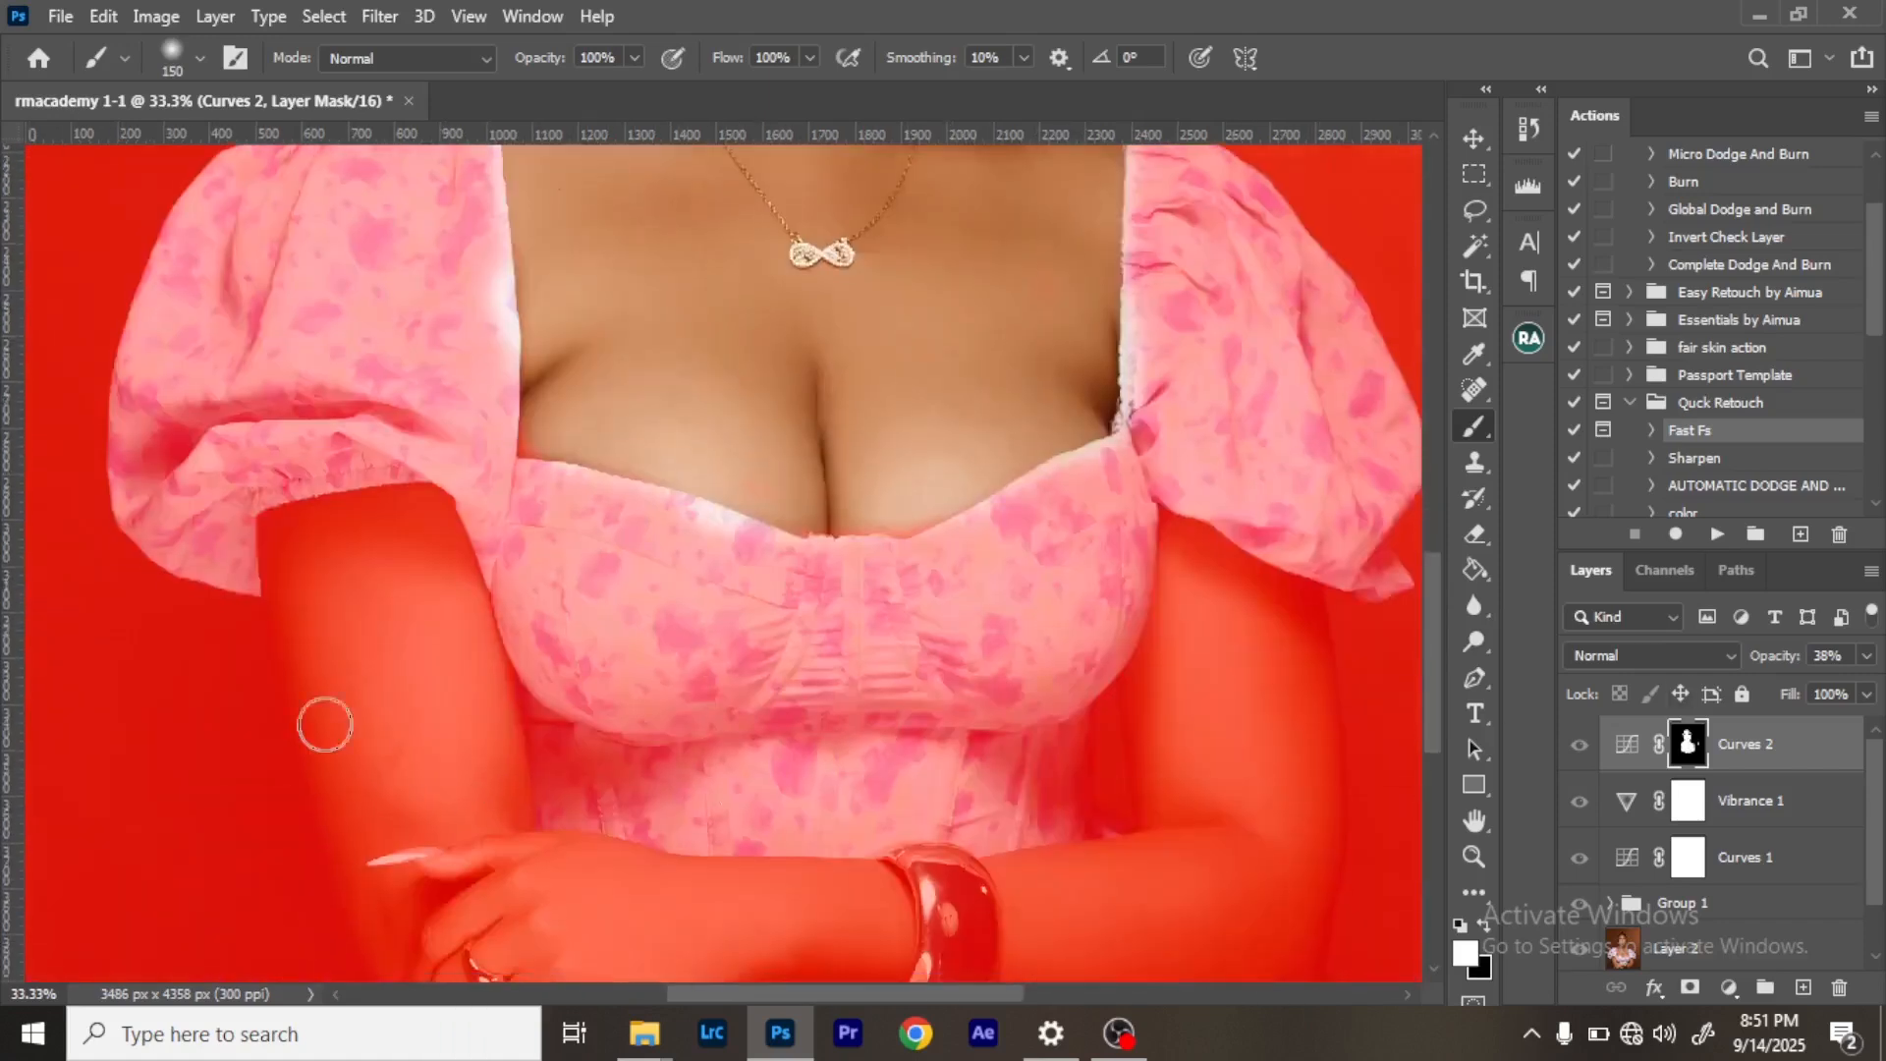
mouse_move(326, 702)
mouse_down()
mouse_move(353, 780)
mouse_move(326, 758)
mouse_move(375, 870)
mouse_move(307, 703)
mouse_move(275, 540)
mouse_move(300, 517)
mouse_move(430, 509)
mouse_move(536, 856)
mouse_move(454, 824)
mouse_move(396, 765)
mouse_move(410, 791)
mouse_move(354, 706)
mouse_move(381, 599)
mouse_move(306, 539)
mouse_move(463, 614)
mouse_move(410, 593)
mouse_move(519, 774)
mouse_move(505, 874)
mouse_move(562, 900)
mouse_move(485, 839)
mouse_move(377, 919)
mouse_move(349, 875)
mouse_move(610, 874)
mouse_move(623, 891)
mouse_move(533, 854)
mouse_move(828, 920)
mouse_move(645, 991)
mouse_move(583, 979)
mouse_move(600, 952)
mouse_move(481, 986)
mouse_move(488, 955)
mouse_move(804, 915)
mouse_move(707, 900)
mouse_move(779, 886)
mouse_move(594, 878)
mouse_move(872, 903)
mouse_move(896, 956)
mouse_move(876, 979)
mouse_move(840, 953)
mouse_move(893, 914)
mouse_move(878, 877)
mouse_move(789, 904)
mouse_move(1121, 869)
mouse_move(1050, 974)
mouse_move(1007, 932)
mouse_move(1013, 863)
mouse_move(1208, 851)
mouse_move(1021, 941)
mouse_move(1133, 958)
mouse_move(1120, 970)
mouse_move(1273, 912)
mouse_move(1203, 894)
mouse_move(1229, 881)
mouse_move(1173, 817)
mouse_move(1158, 759)
mouse_move(1192, 547)
mouse_move(1318, 791)
mouse_move(1258, 599)
mouse_move(1221, 639)
mouse_up()
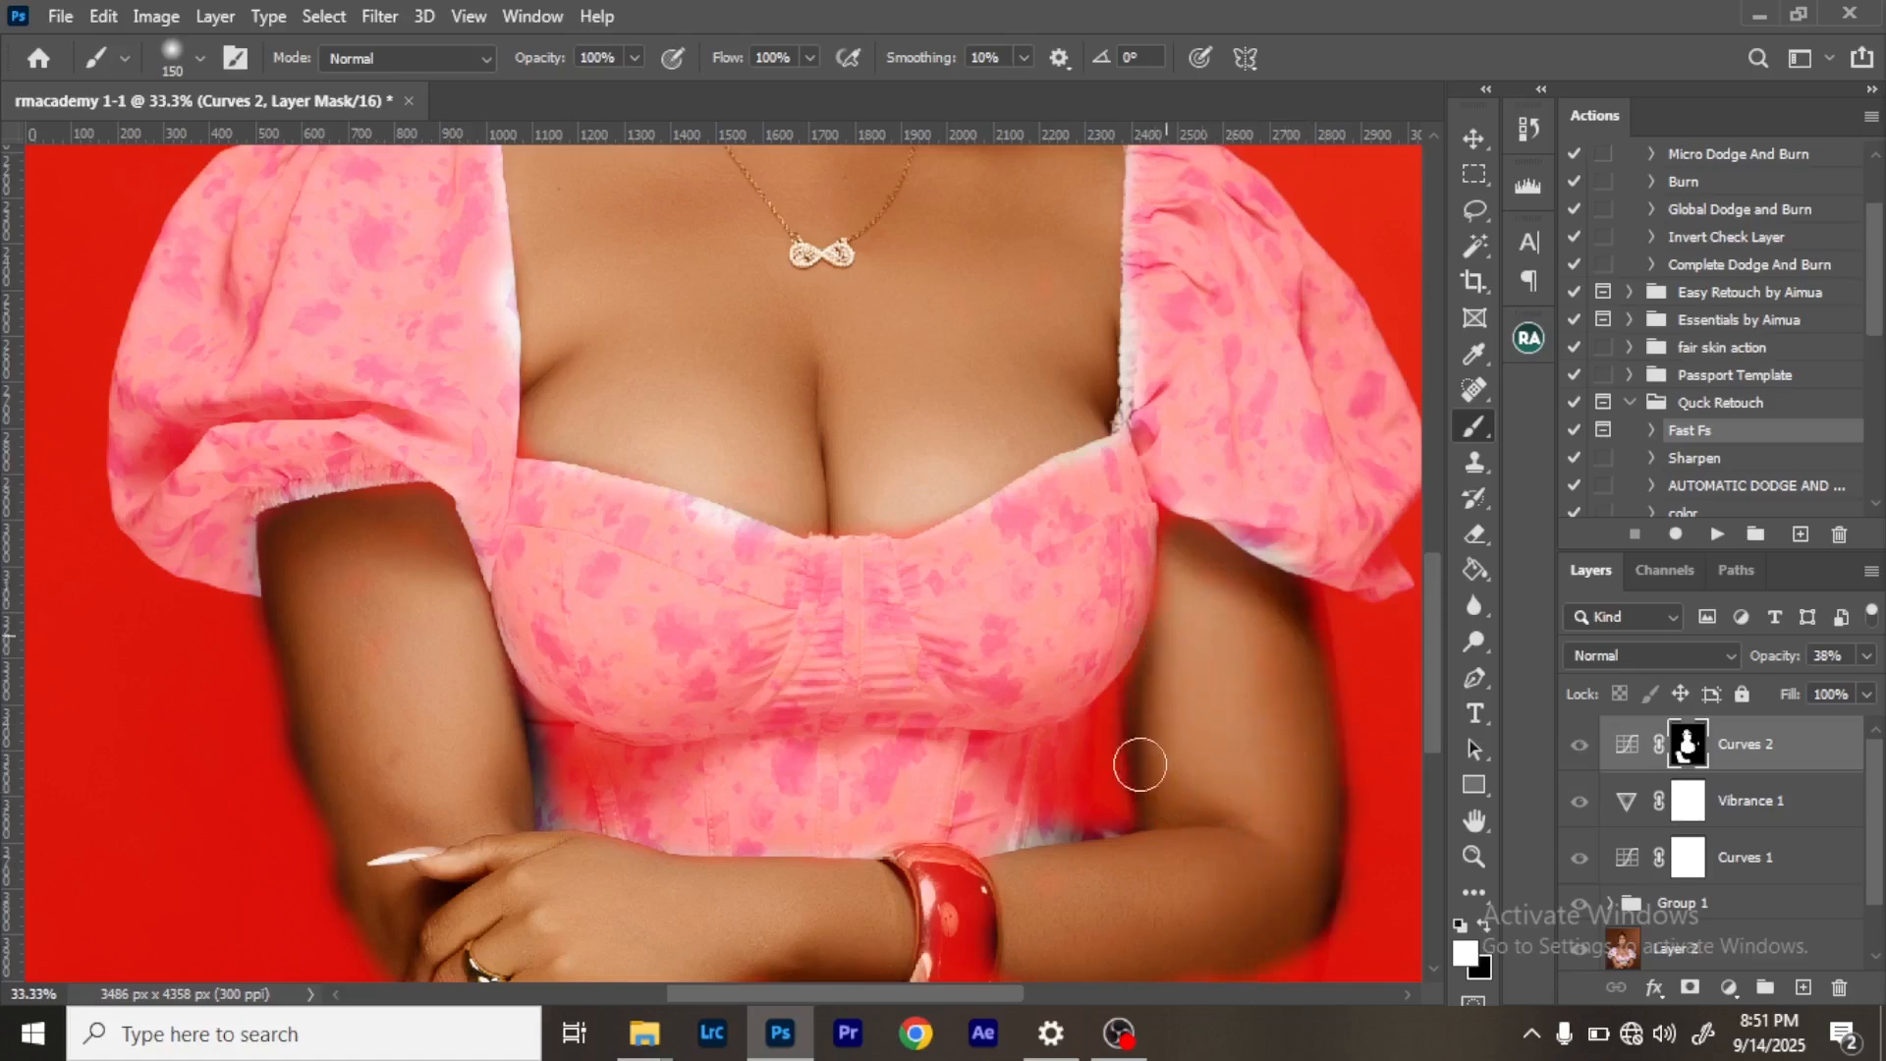
drag(1431, 674, 1431, 789)
mouse_move(1129, 586)
mouse_down()
mouse_move(1010, 595)
mouse_move(1192, 574)
mouse_move(1204, 590)
mouse_move(1327, 486)
mouse_move(1254, 584)
mouse_move(1087, 606)
mouse_move(1000, 578)
mouse_move(981, 607)
mouse_move(783, 578)
mouse_move(504, 634)
mouse_move(504, 606)
mouse_move(490, 624)
mouse_move(421, 578)
mouse_move(457, 607)
mouse_move(650, 644)
mouse_move(567, 567)
mouse_move(570, 594)
mouse_move(799, 663)
mouse_move(568, 661)
mouse_move(835, 677)
mouse_move(746, 621)
mouse_move(785, 626)
mouse_move(993, 737)
mouse_up()
scroll(1431, 716, down, 4)
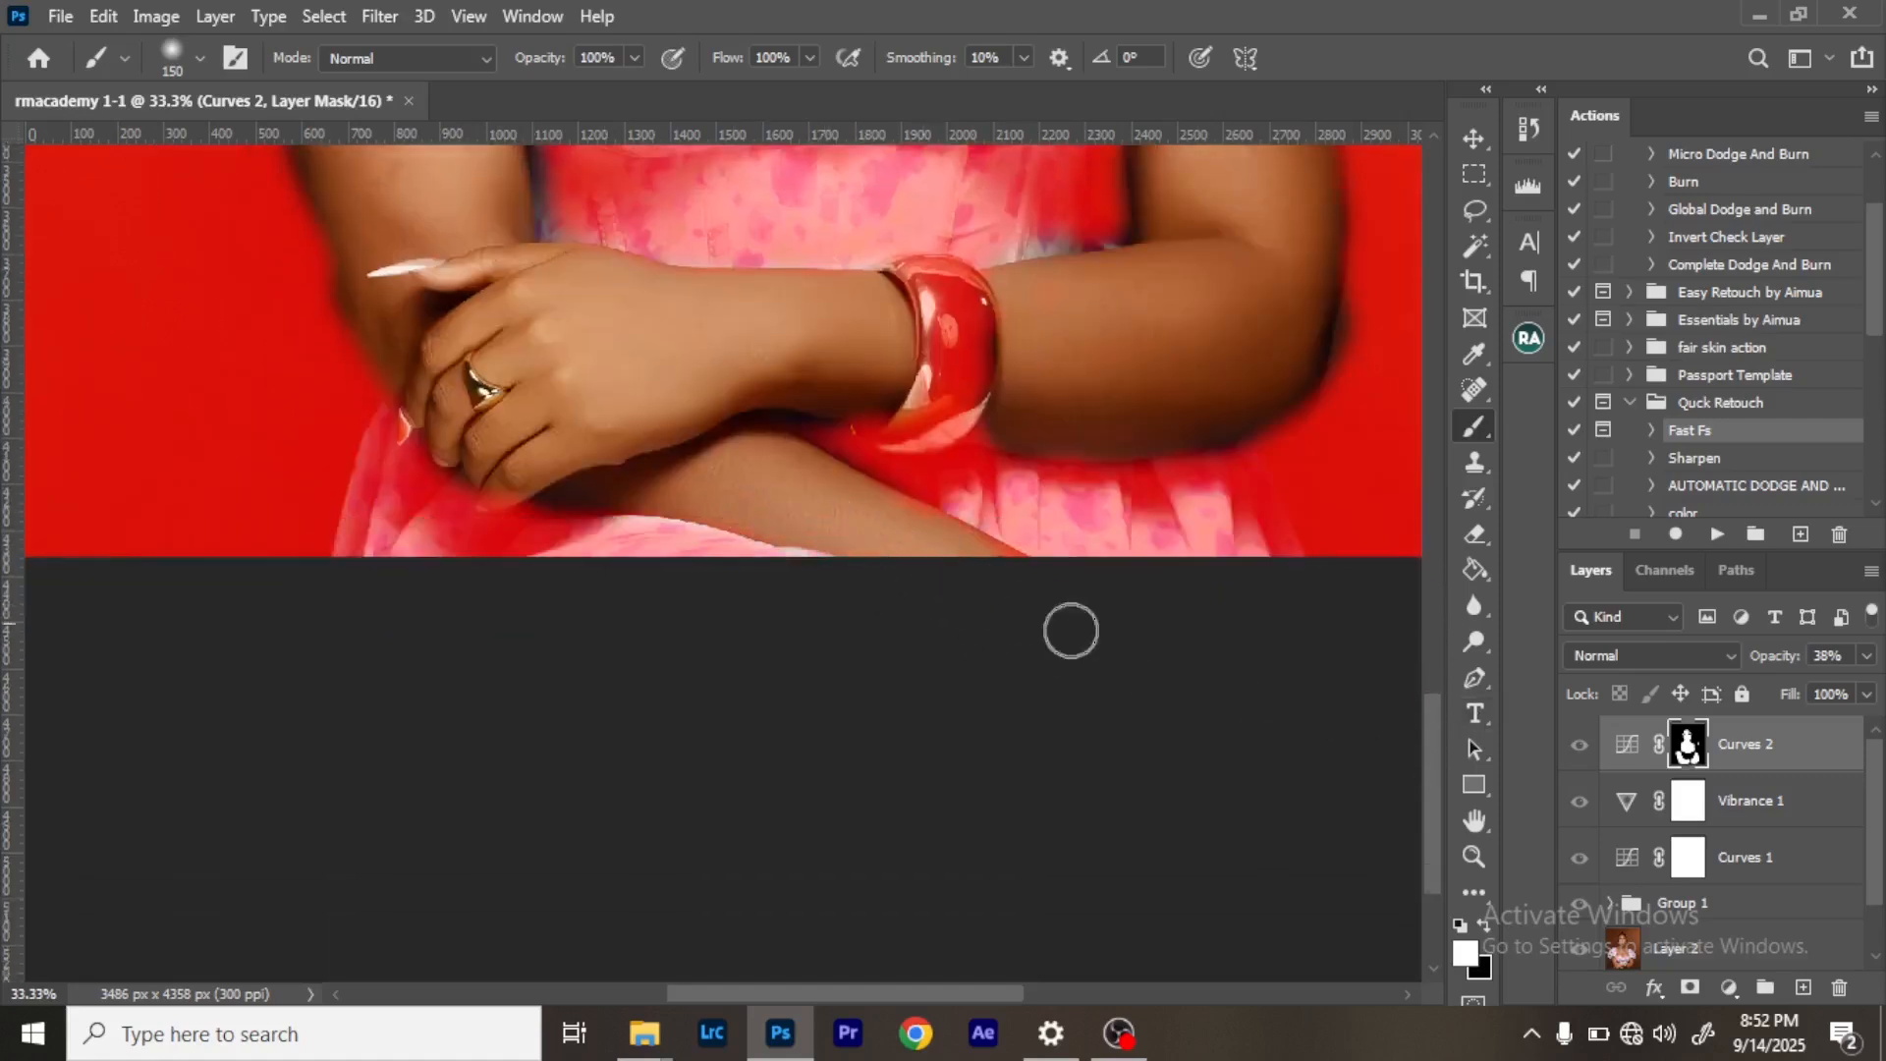
key(ctrl+minus)
key(ctrl+minus)
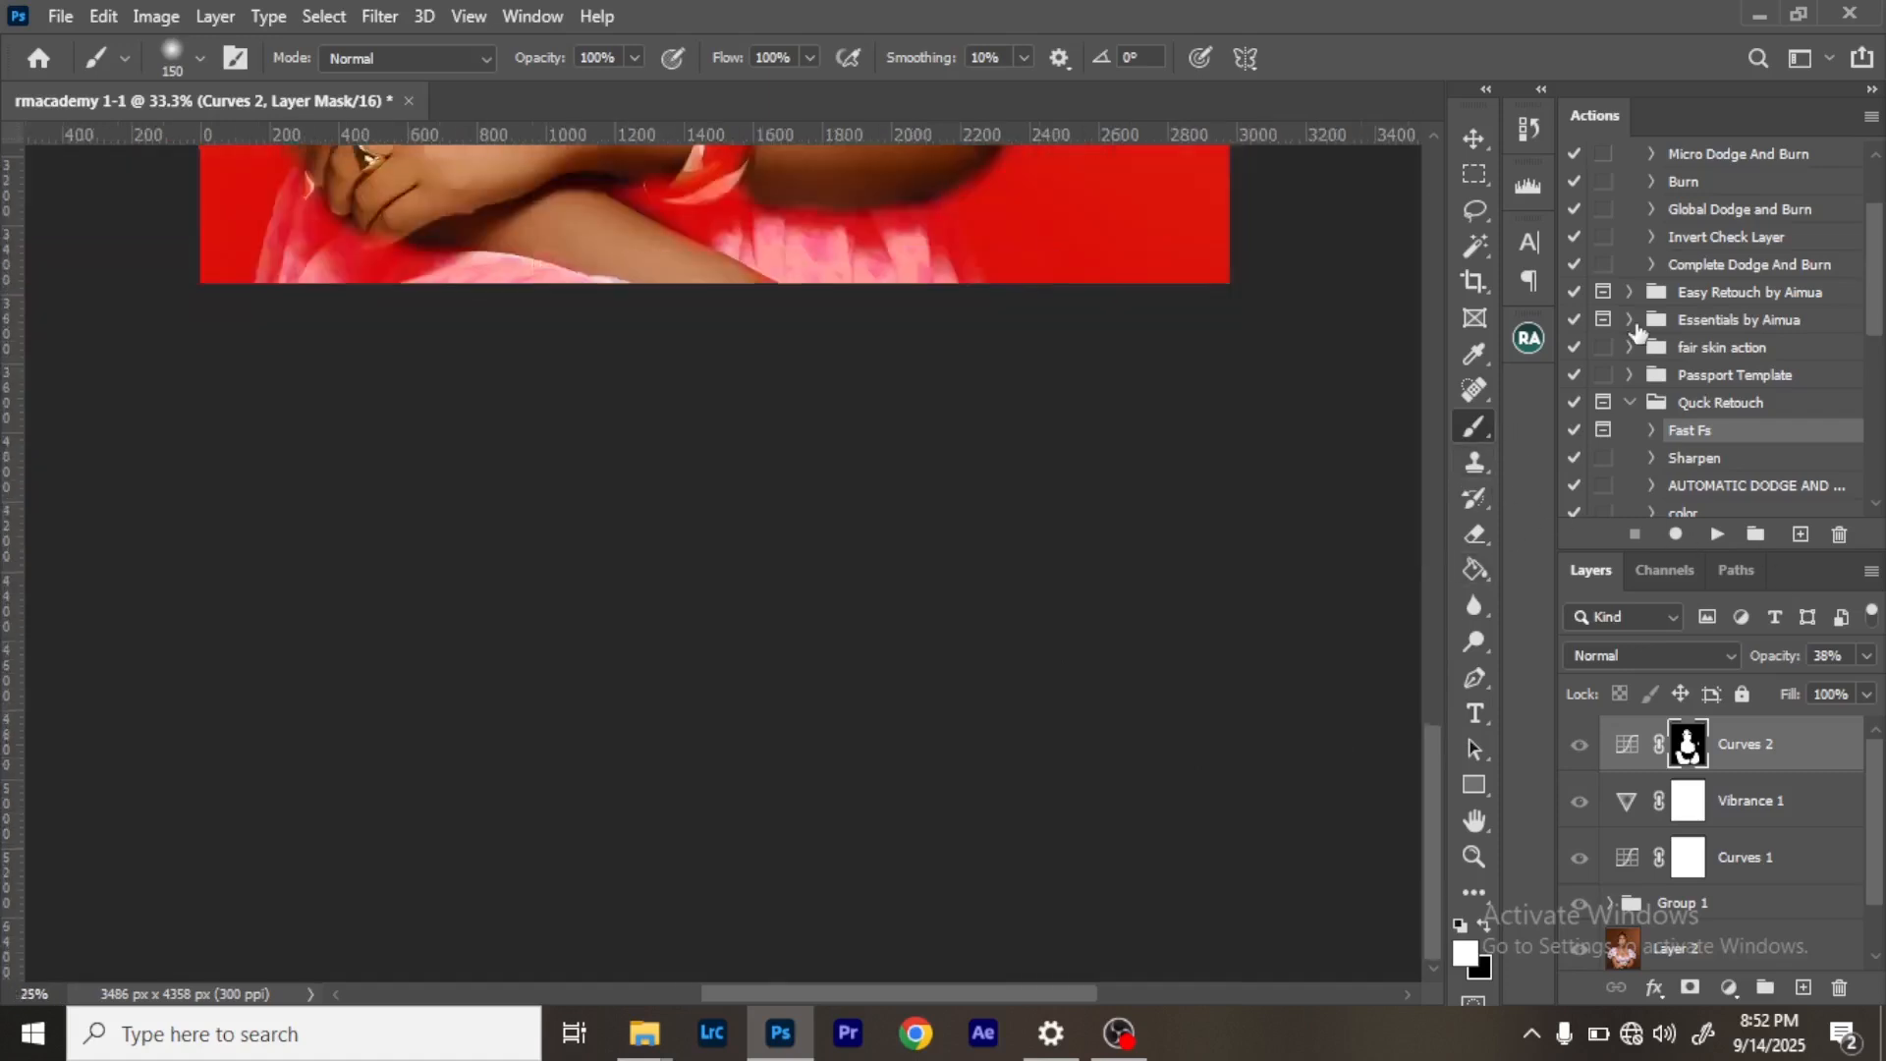
key(backslash)
key(ctrl+minus)
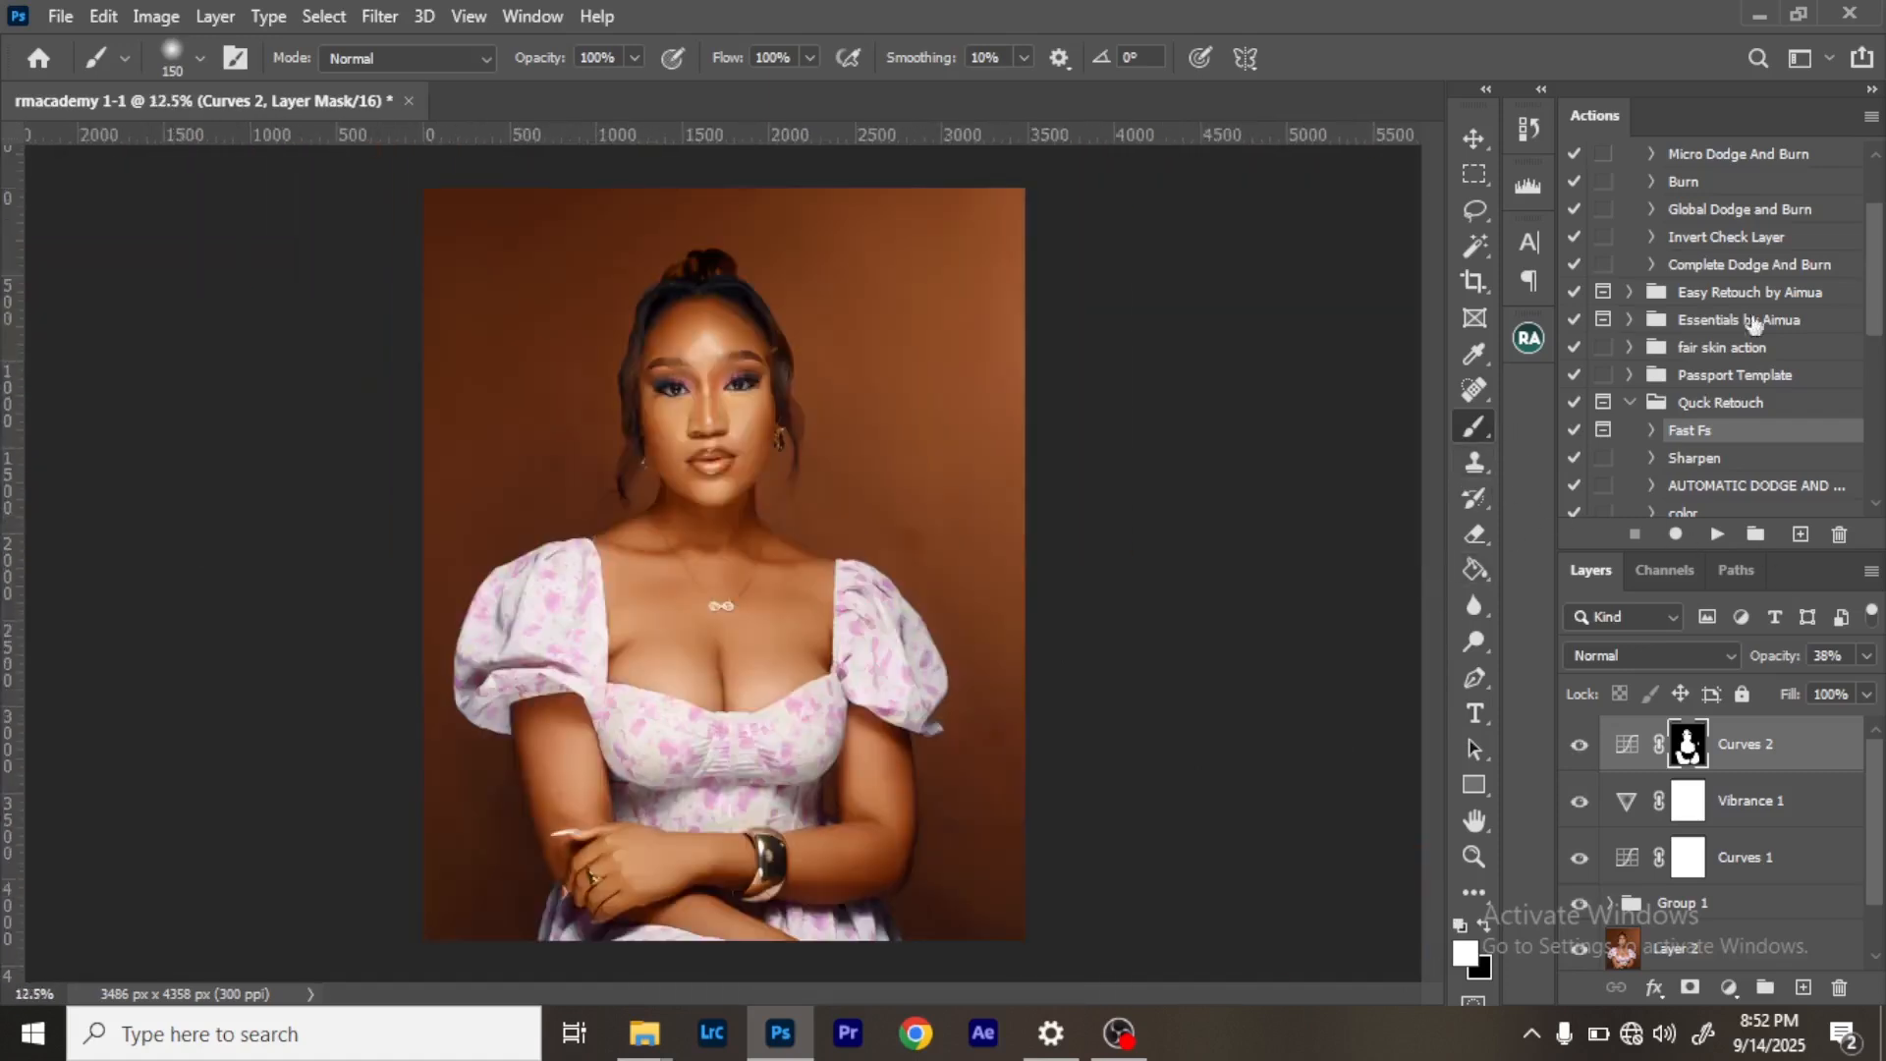
Compare the portrait with and without Curves 2 and set the layer's opacity to 57%.
click(1580, 746)
click(1580, 752)
click(1866, 658)
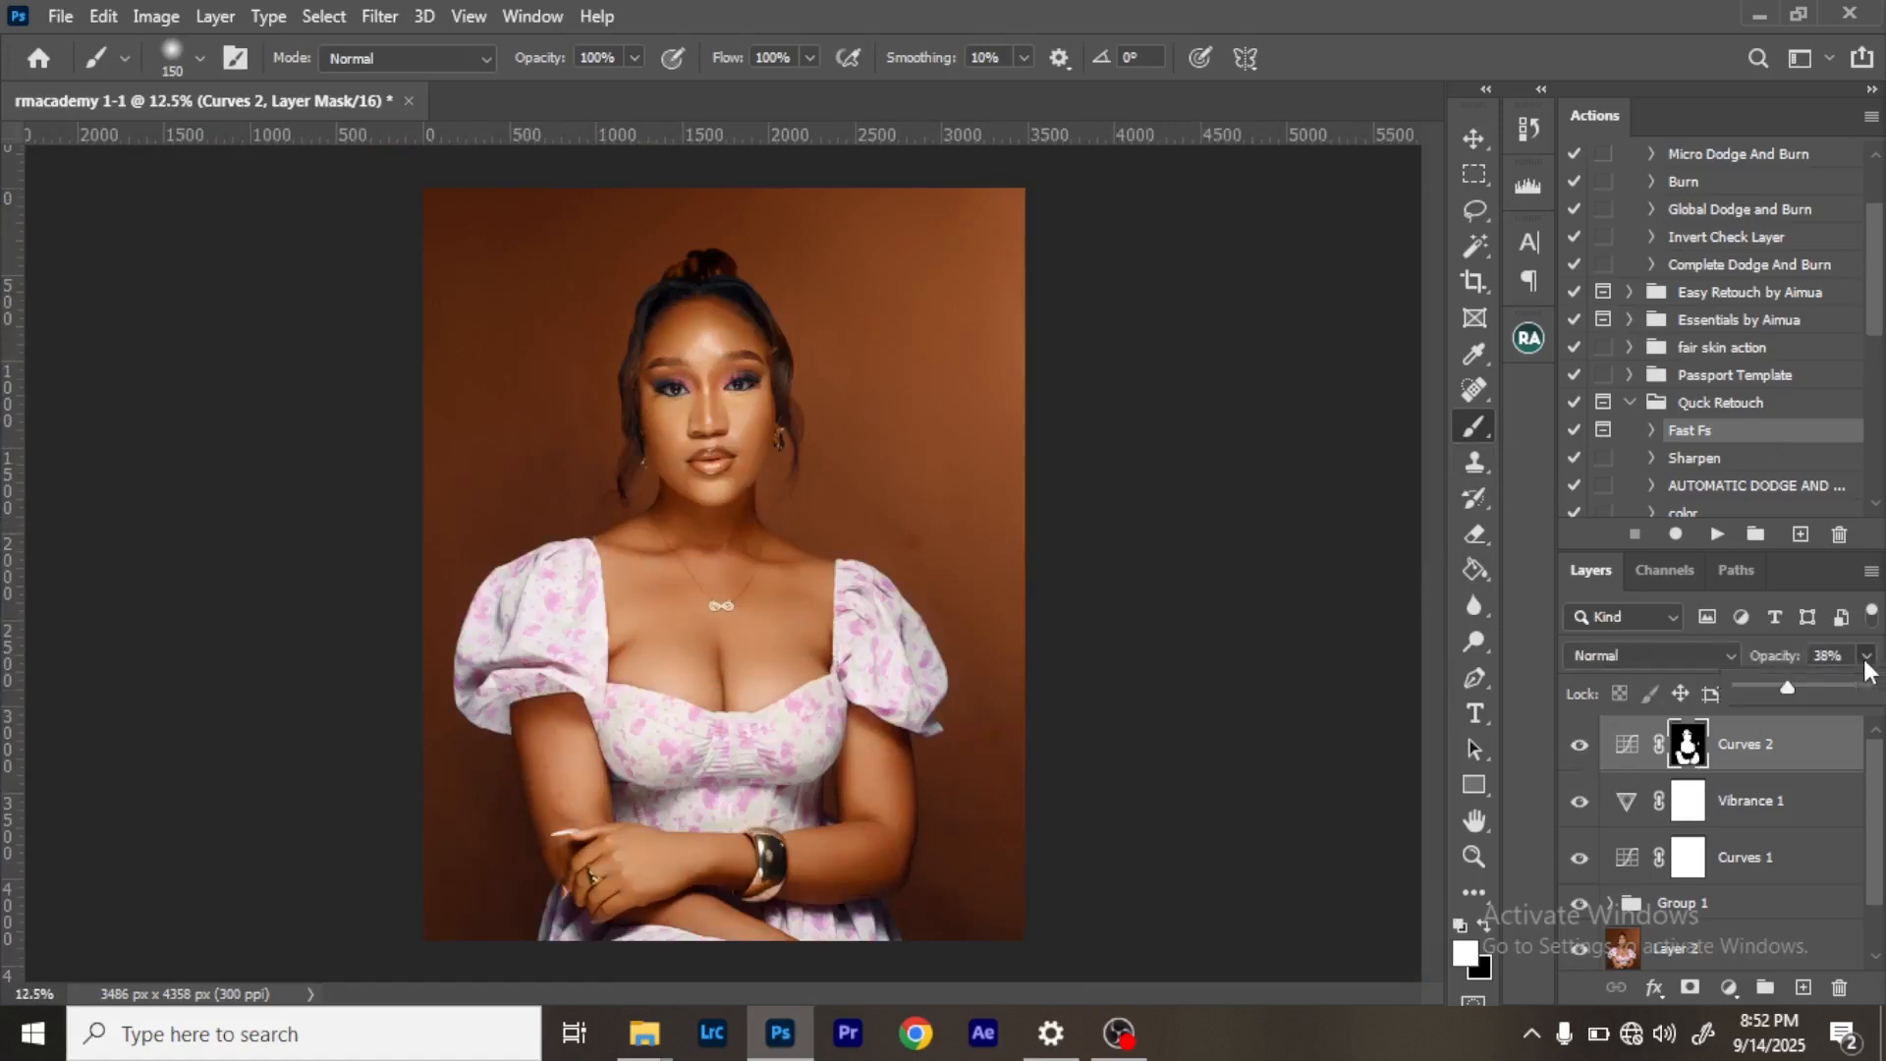
drag(1826, 686, 1824, 687)
click(1581, 752)
click(1582, 751)
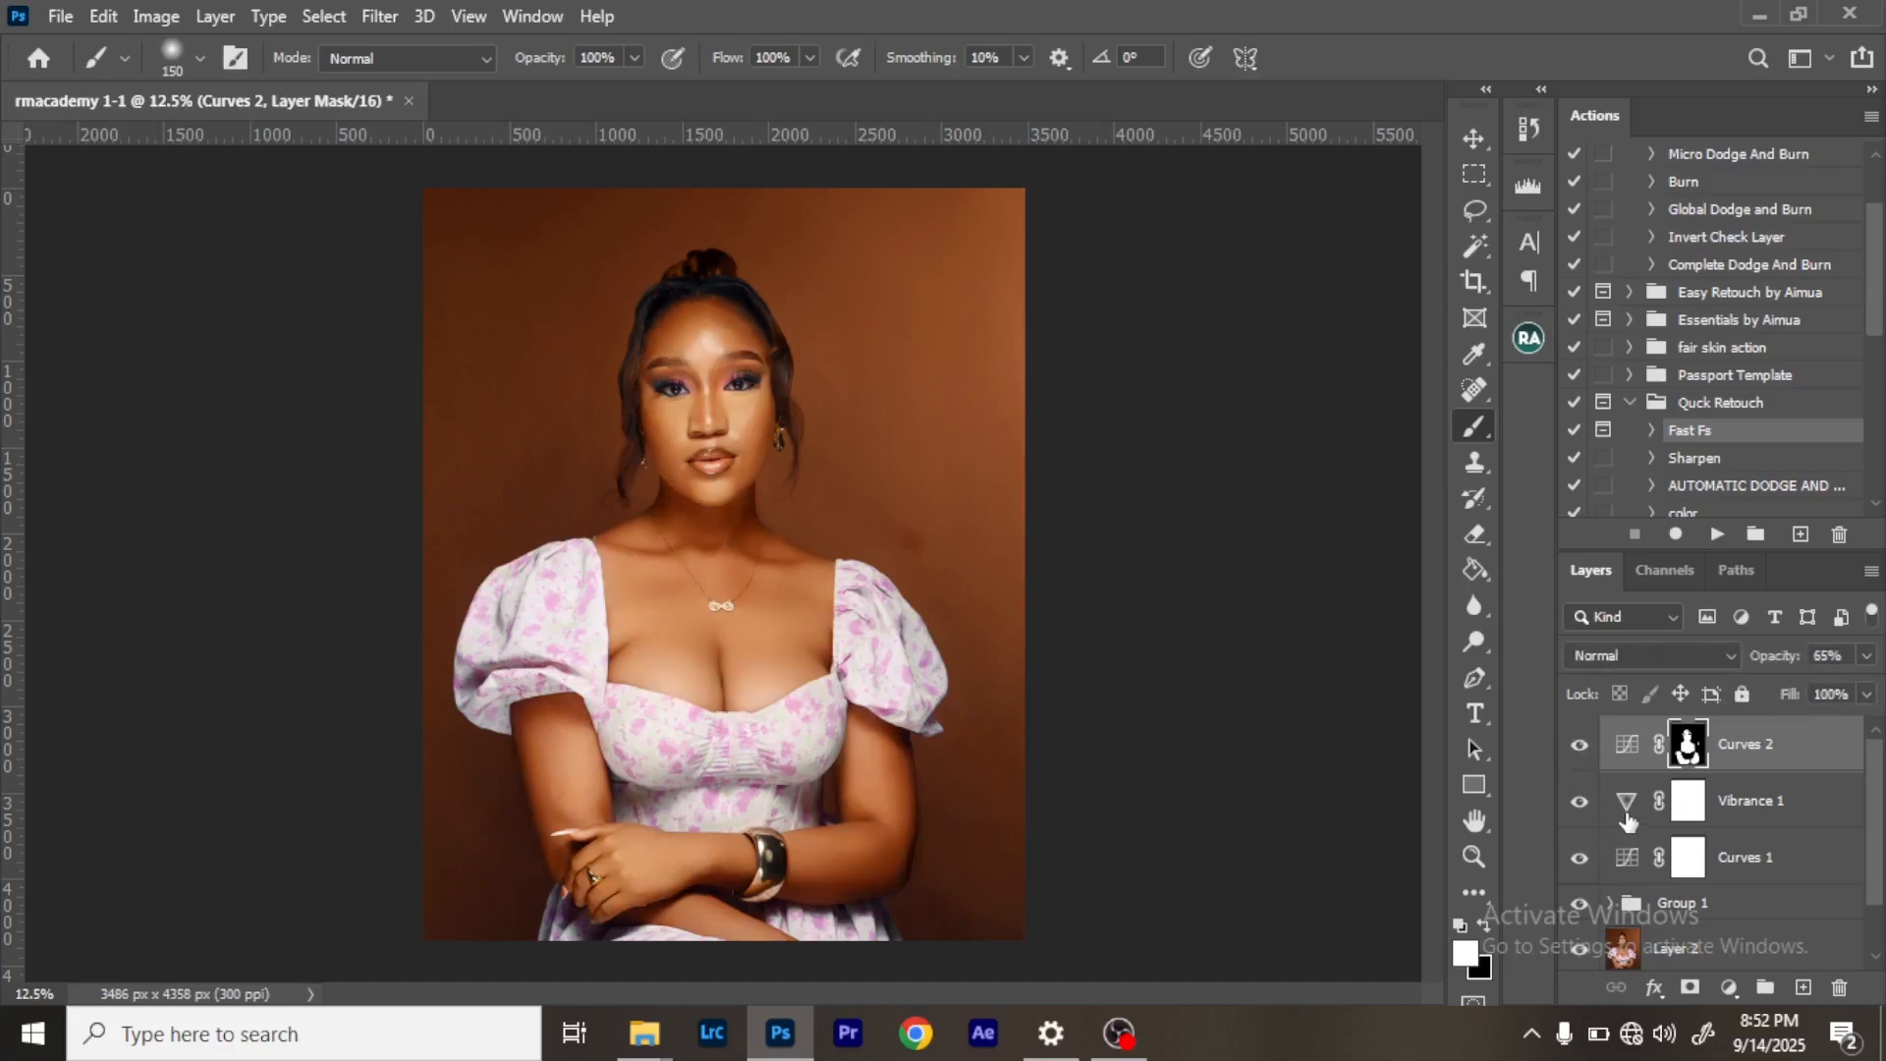
click(1867, 657)
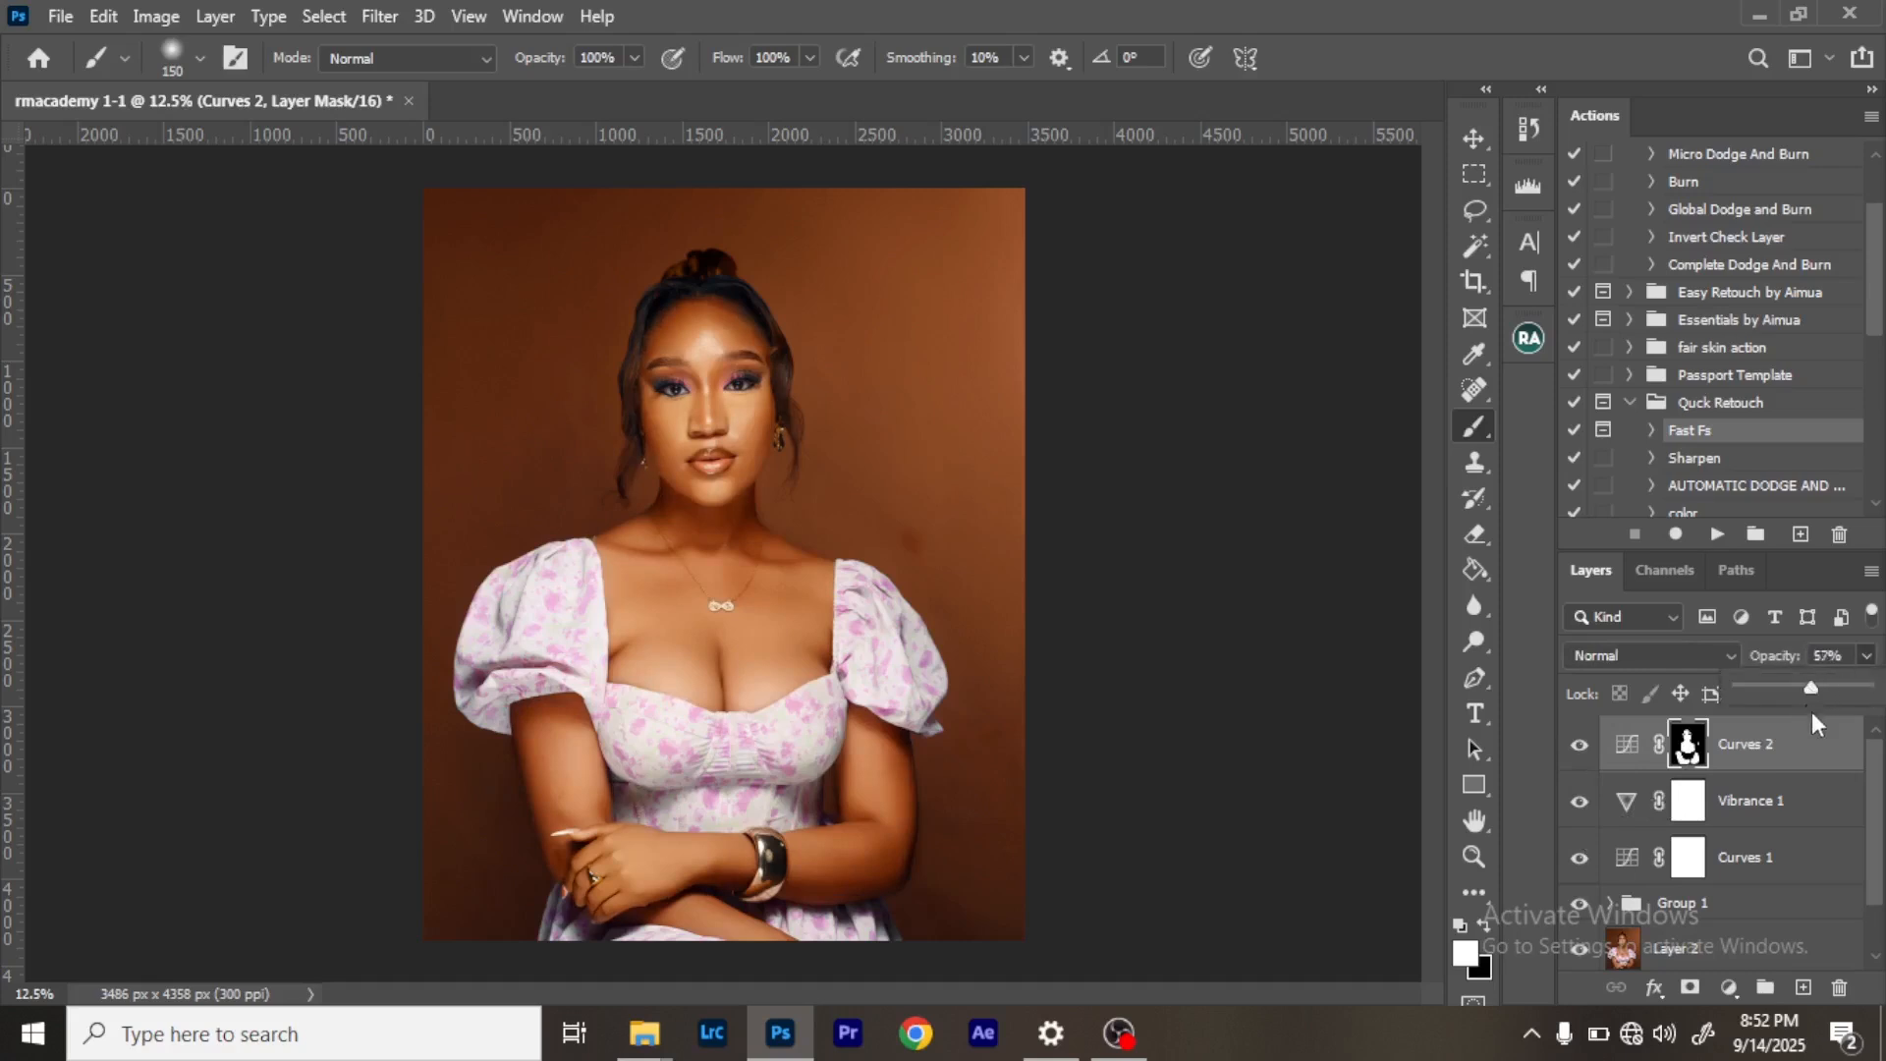
Add a Selective Color adjustment clipped to Curves 2 with Reds at cyan -16% and magenta +8%, and compare its effect.
click(1727, 988)
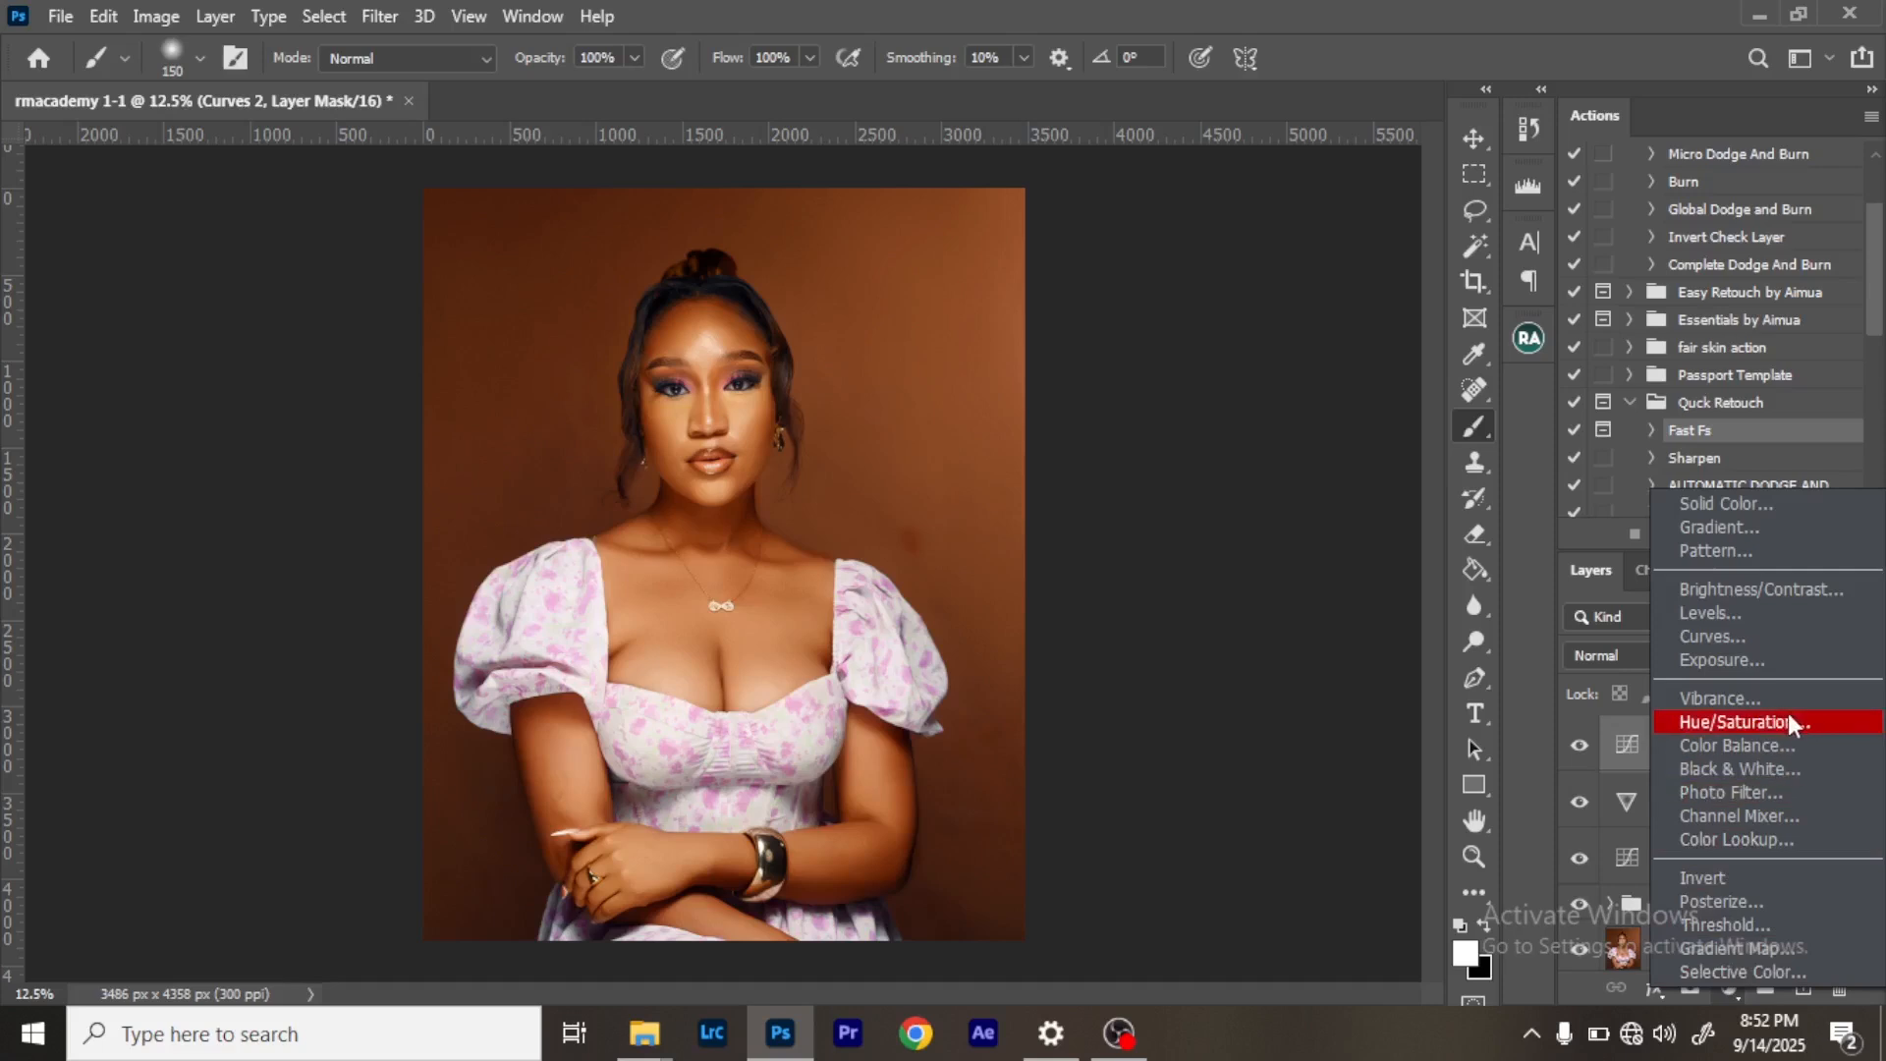
click(1785, 971)
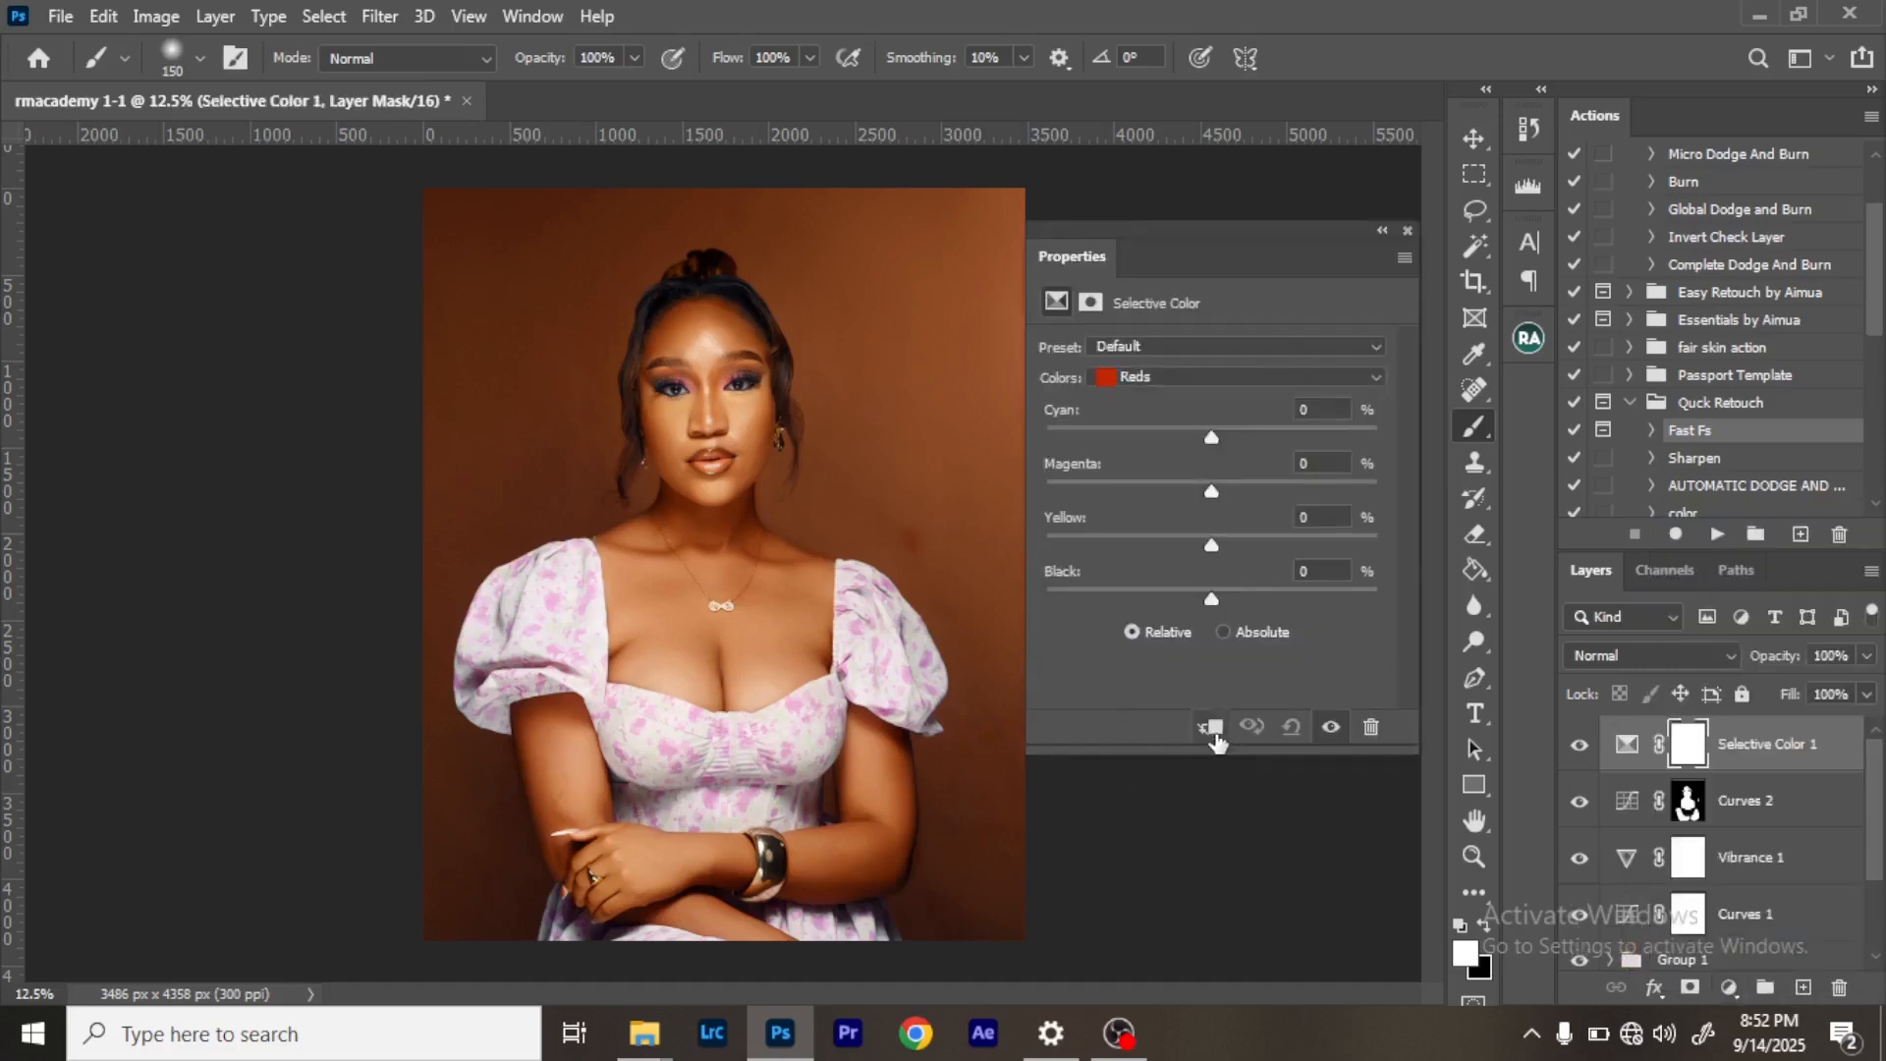
key(ctrl+alt+g)
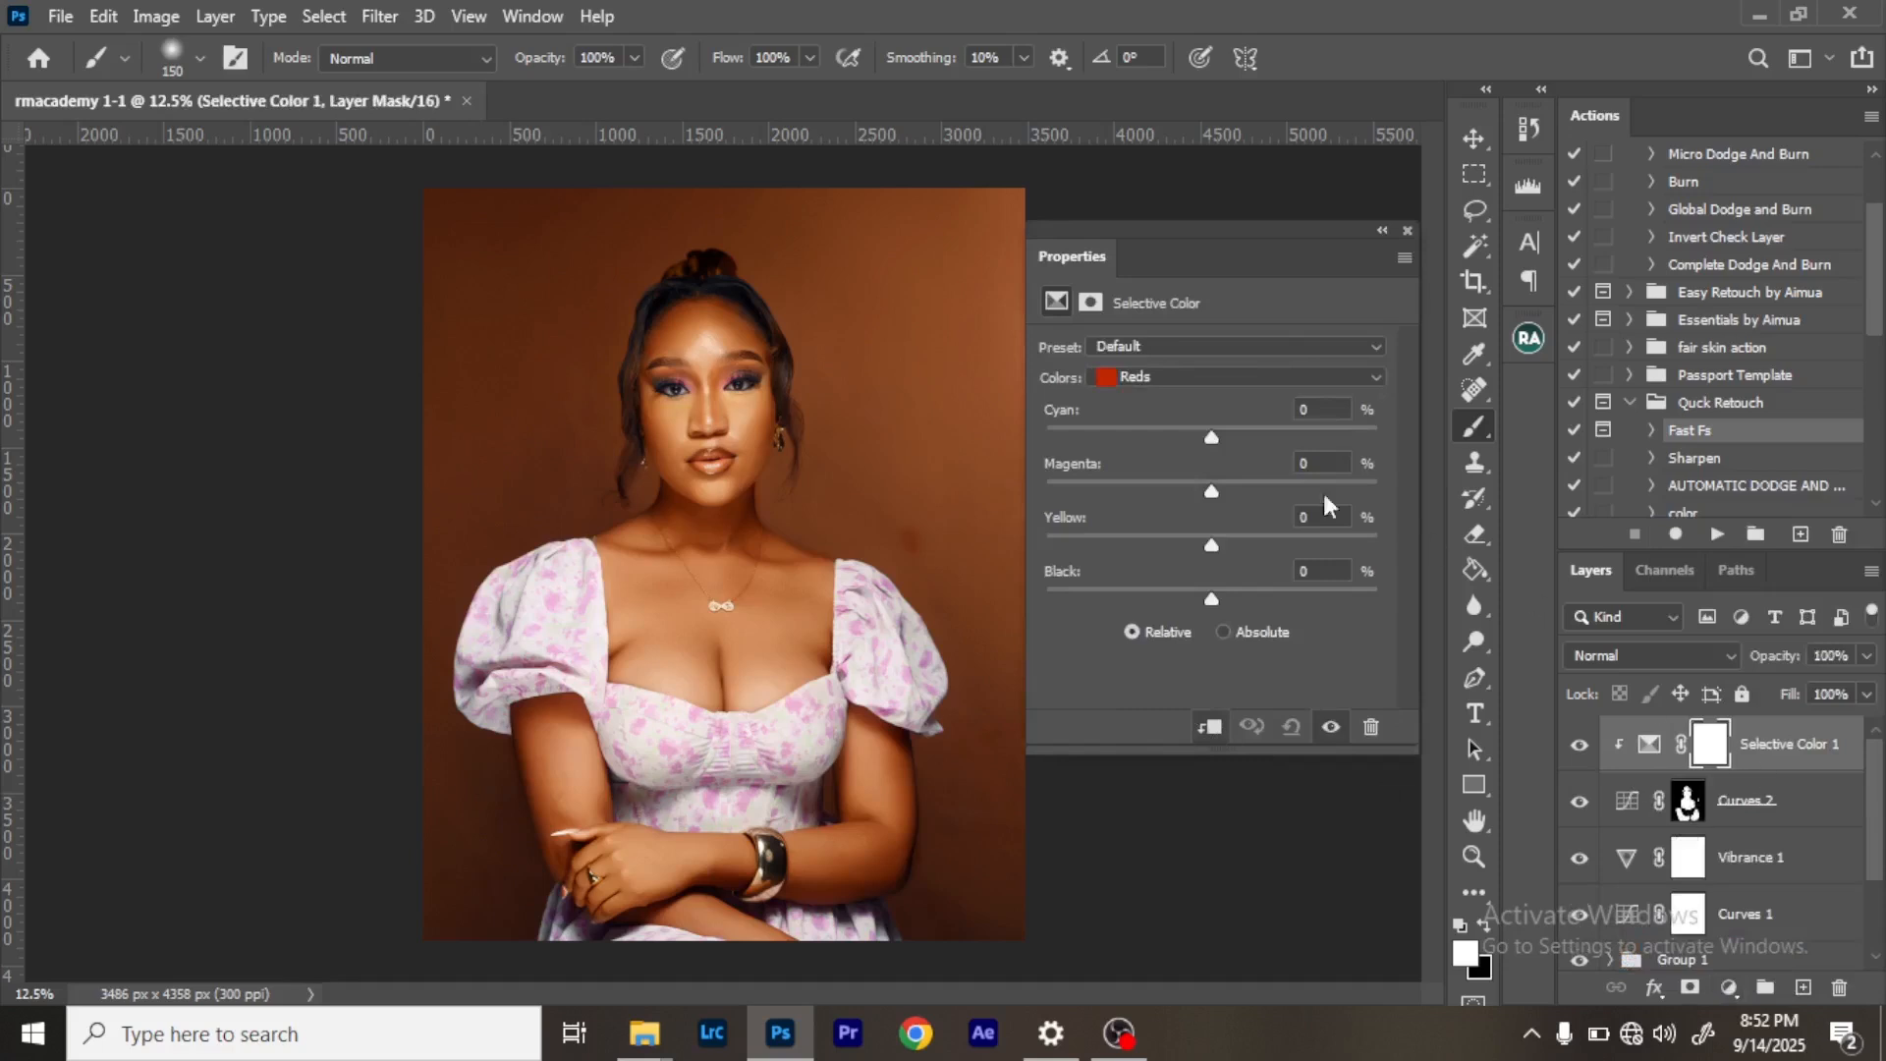
drag(1211, 450, 1156, 446)
mouse_move(1211, 493)
mouse_down()
mouse_move(1176, 497)
mouse_move(1251, 493)
mouse_move(1235, 495)
mouse_up()
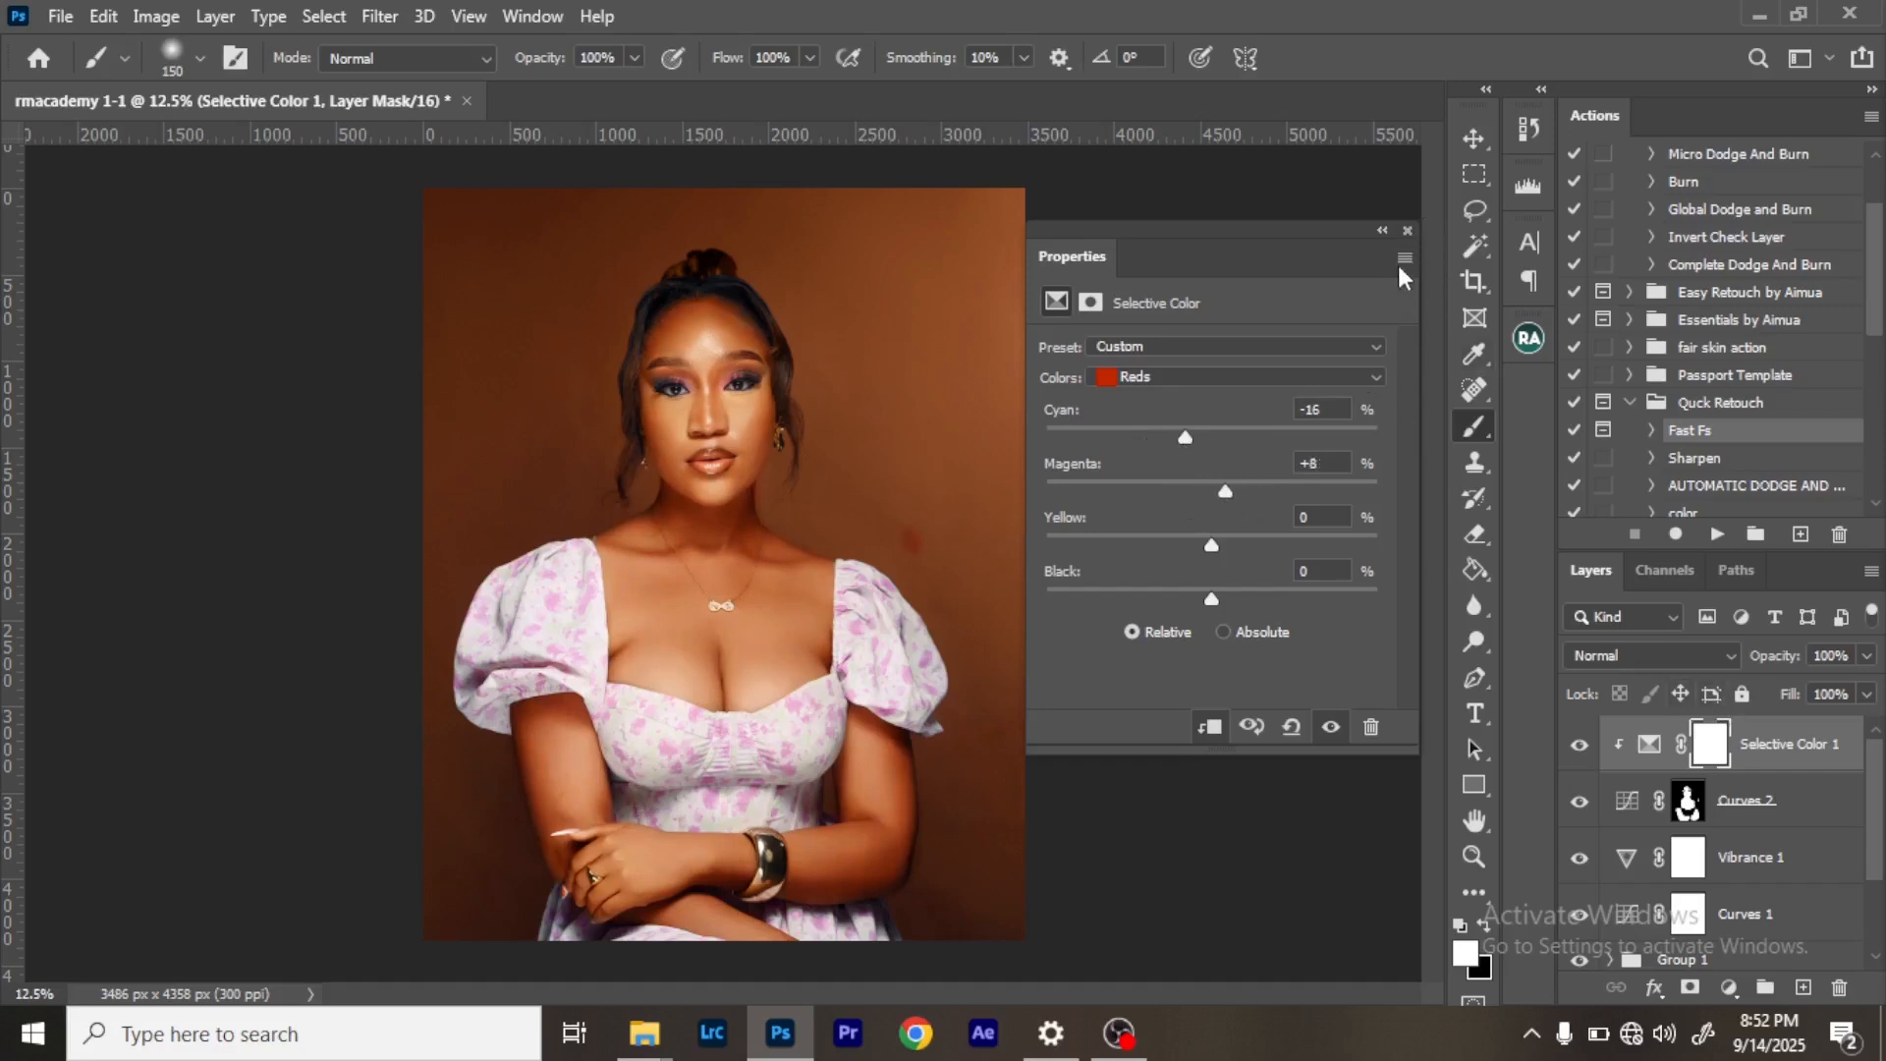
click(1407, 232)
click(1580, 749)
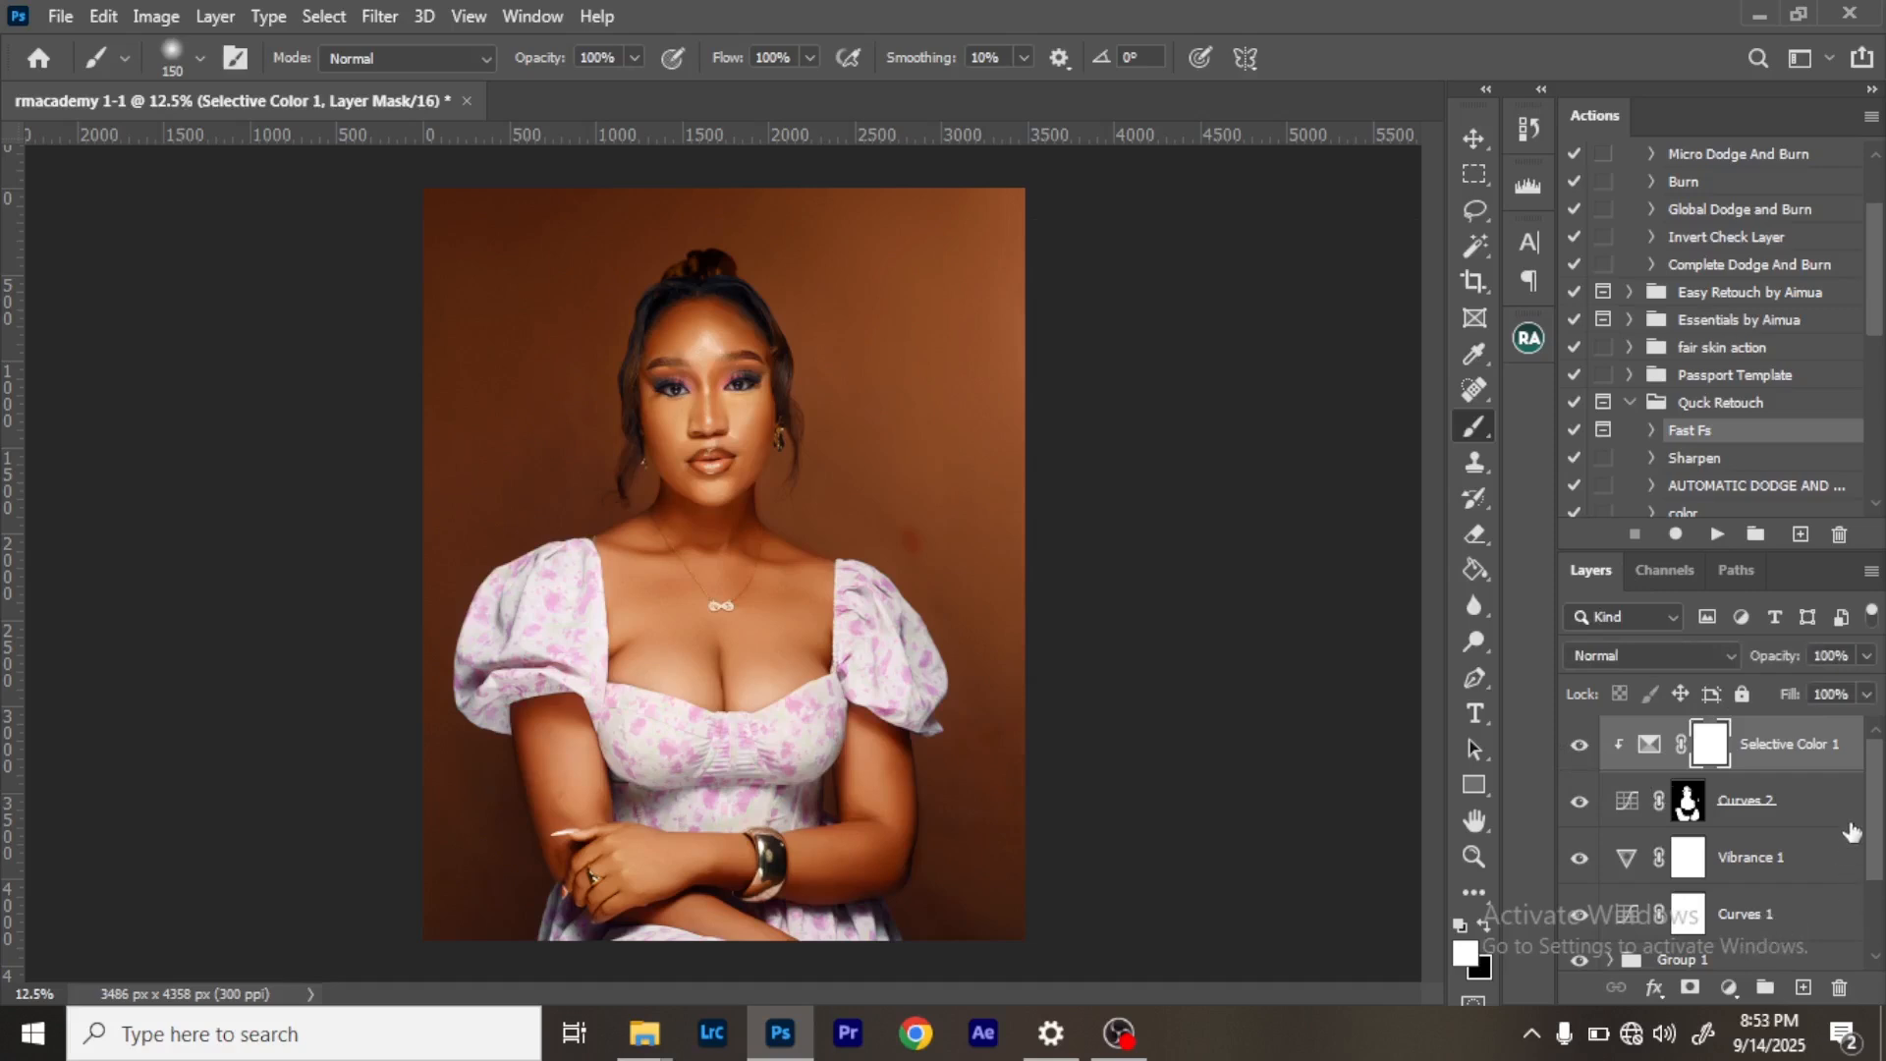
Reduce the opacity of the Curves 2 layer to 46%.
click(1813, 810)
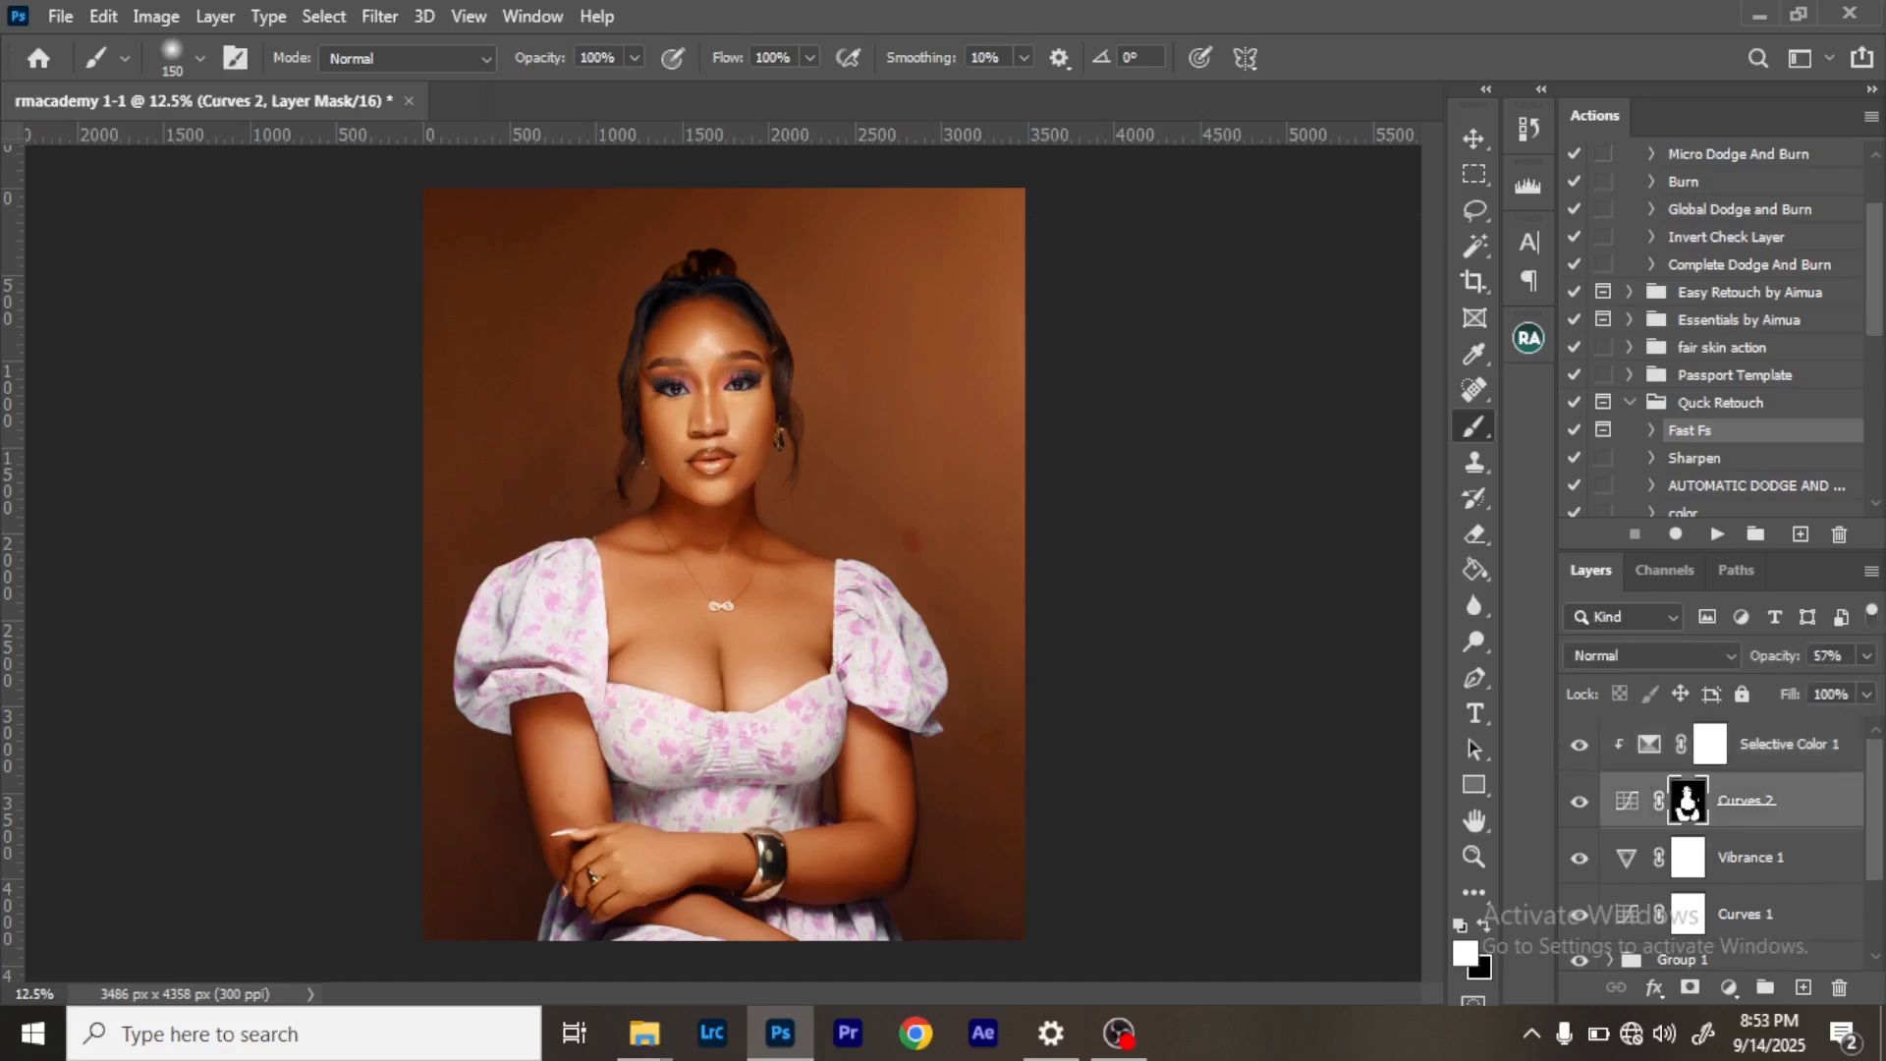
click(1867, 658)
drag(1798, 686, 1794, 686)
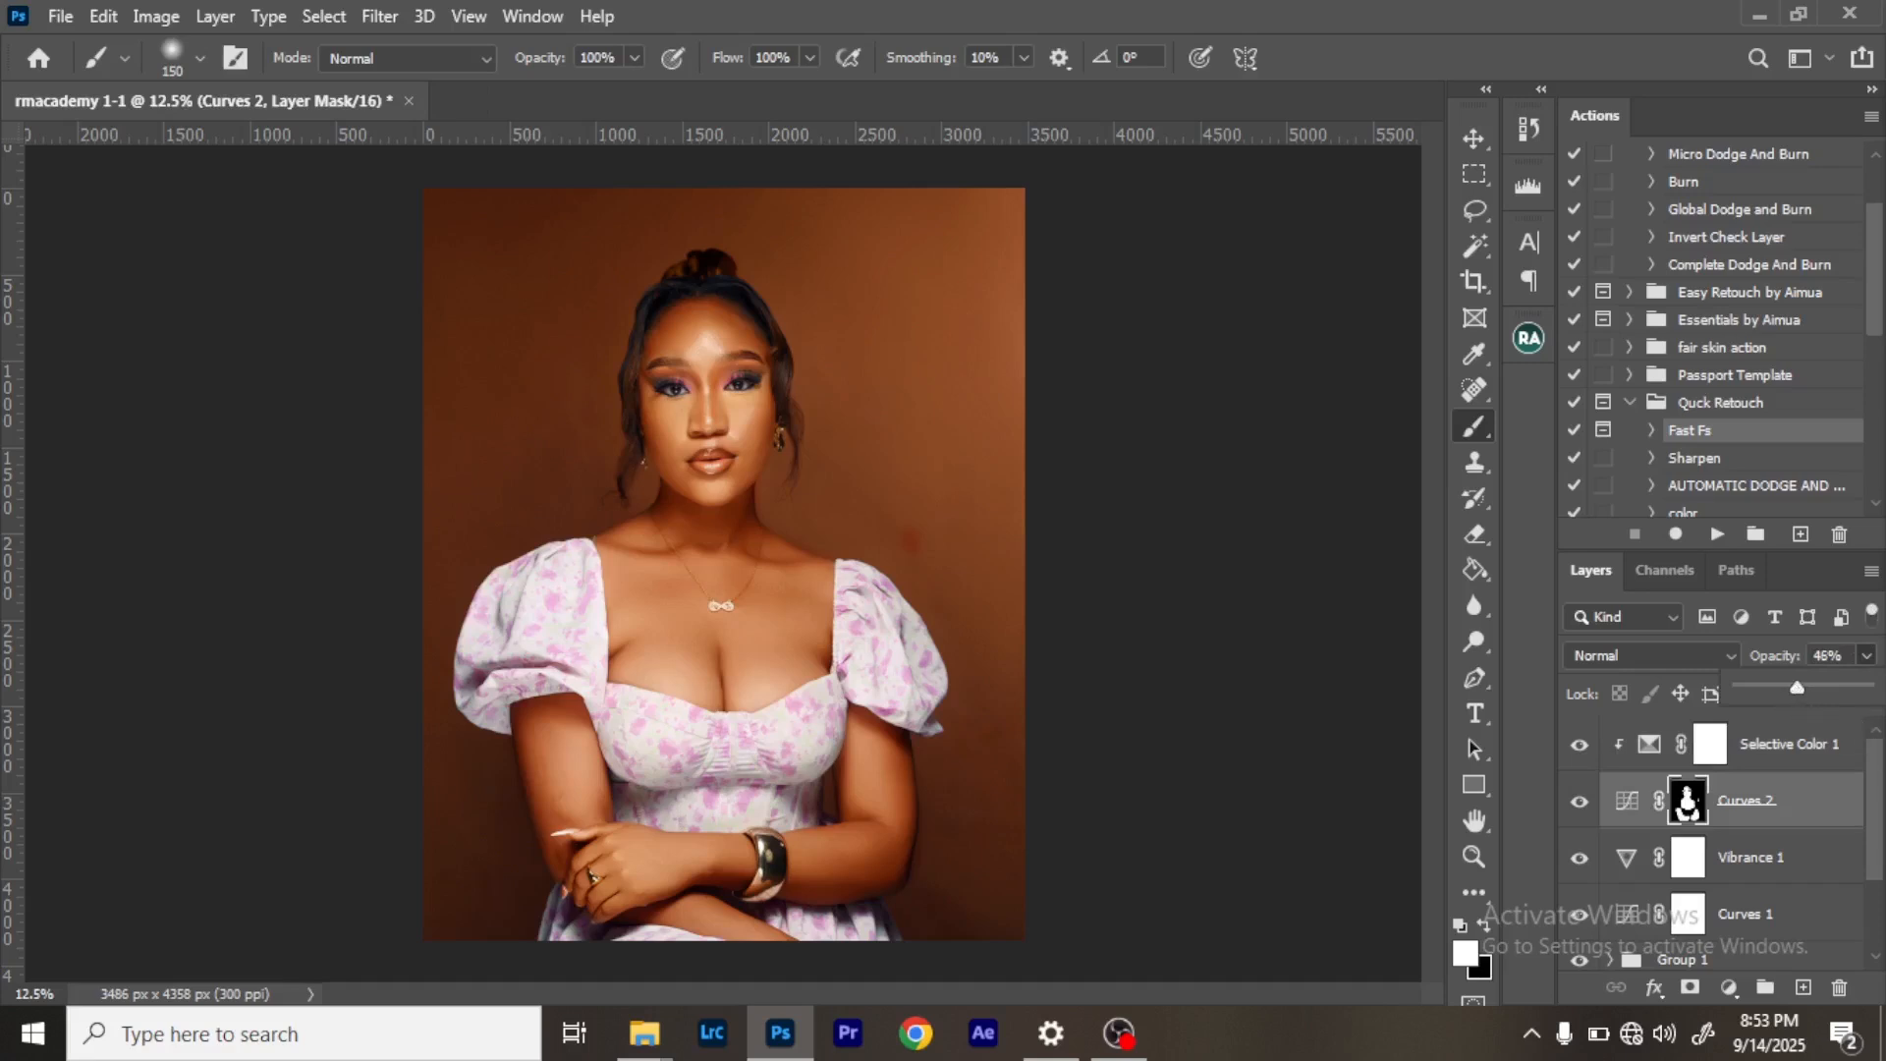
Hide the Background and merge Layer 2 with all the grading layers above it into one layer.
scroll(1877, 790, down, 2)
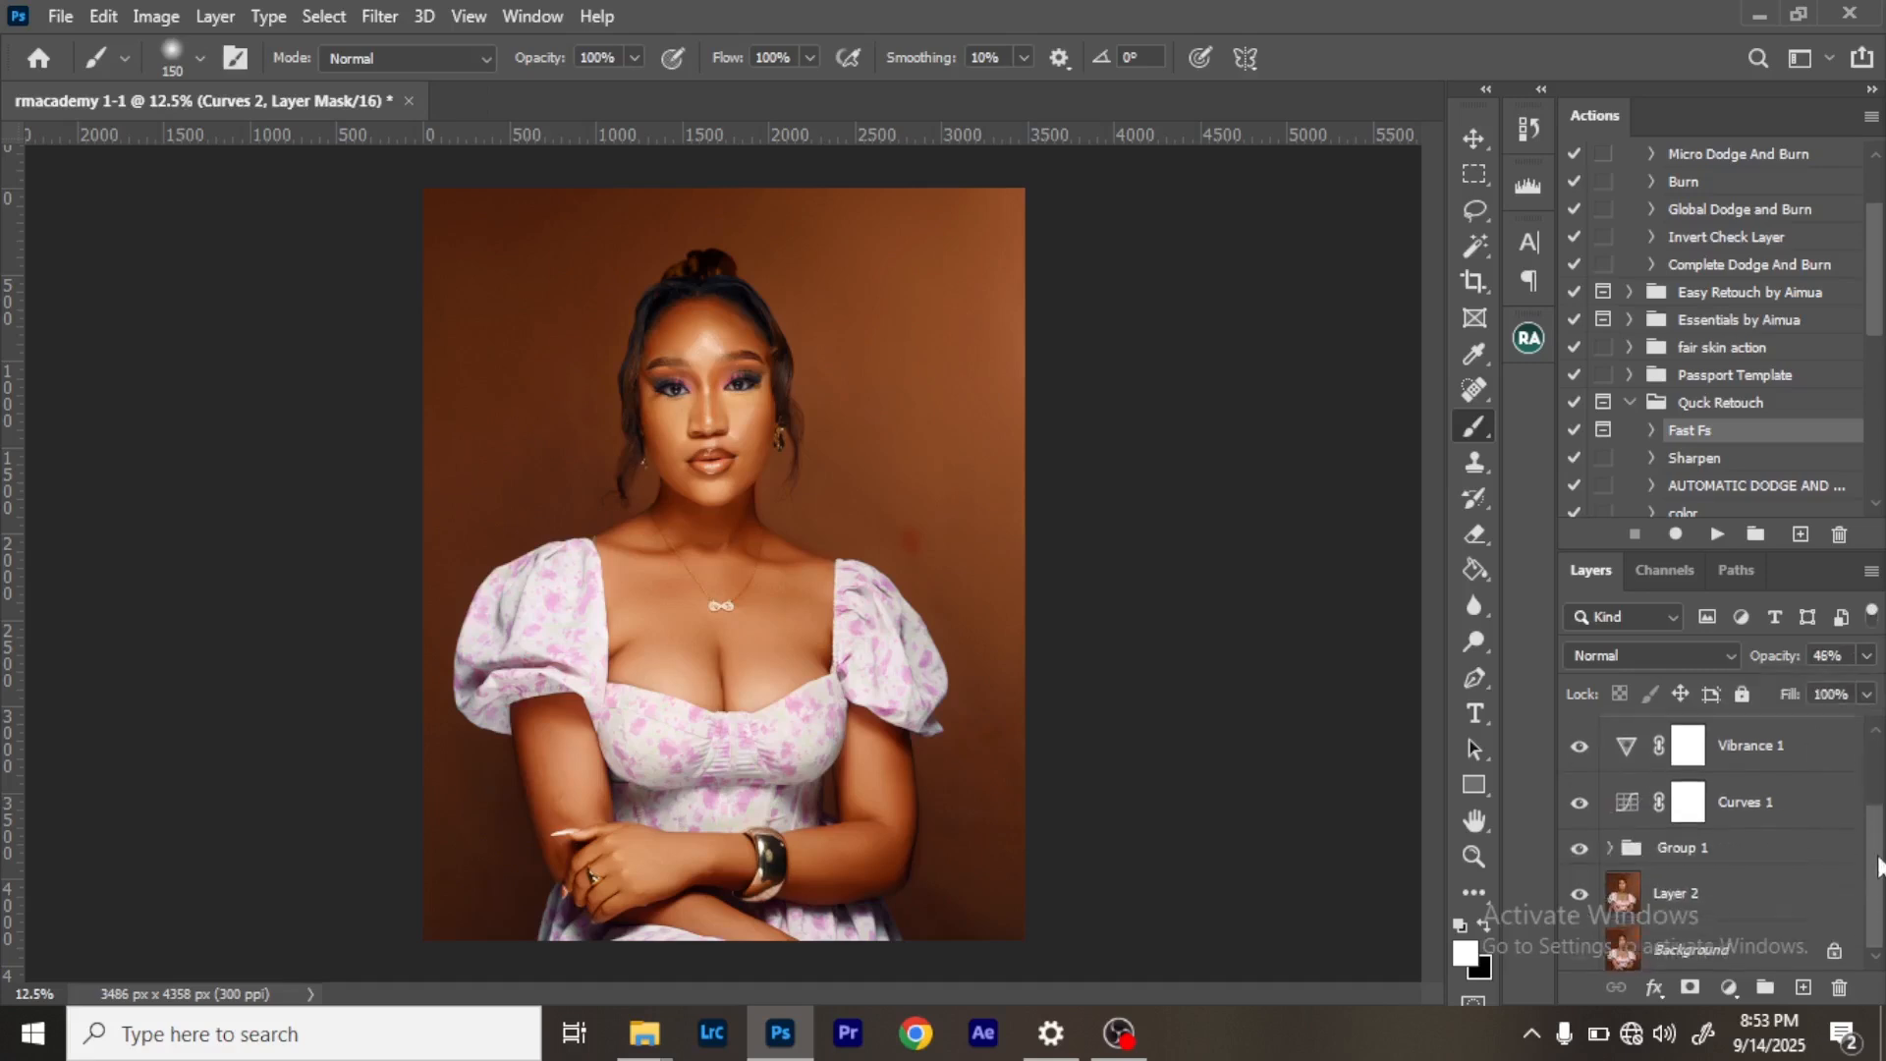
click(1737, 885)
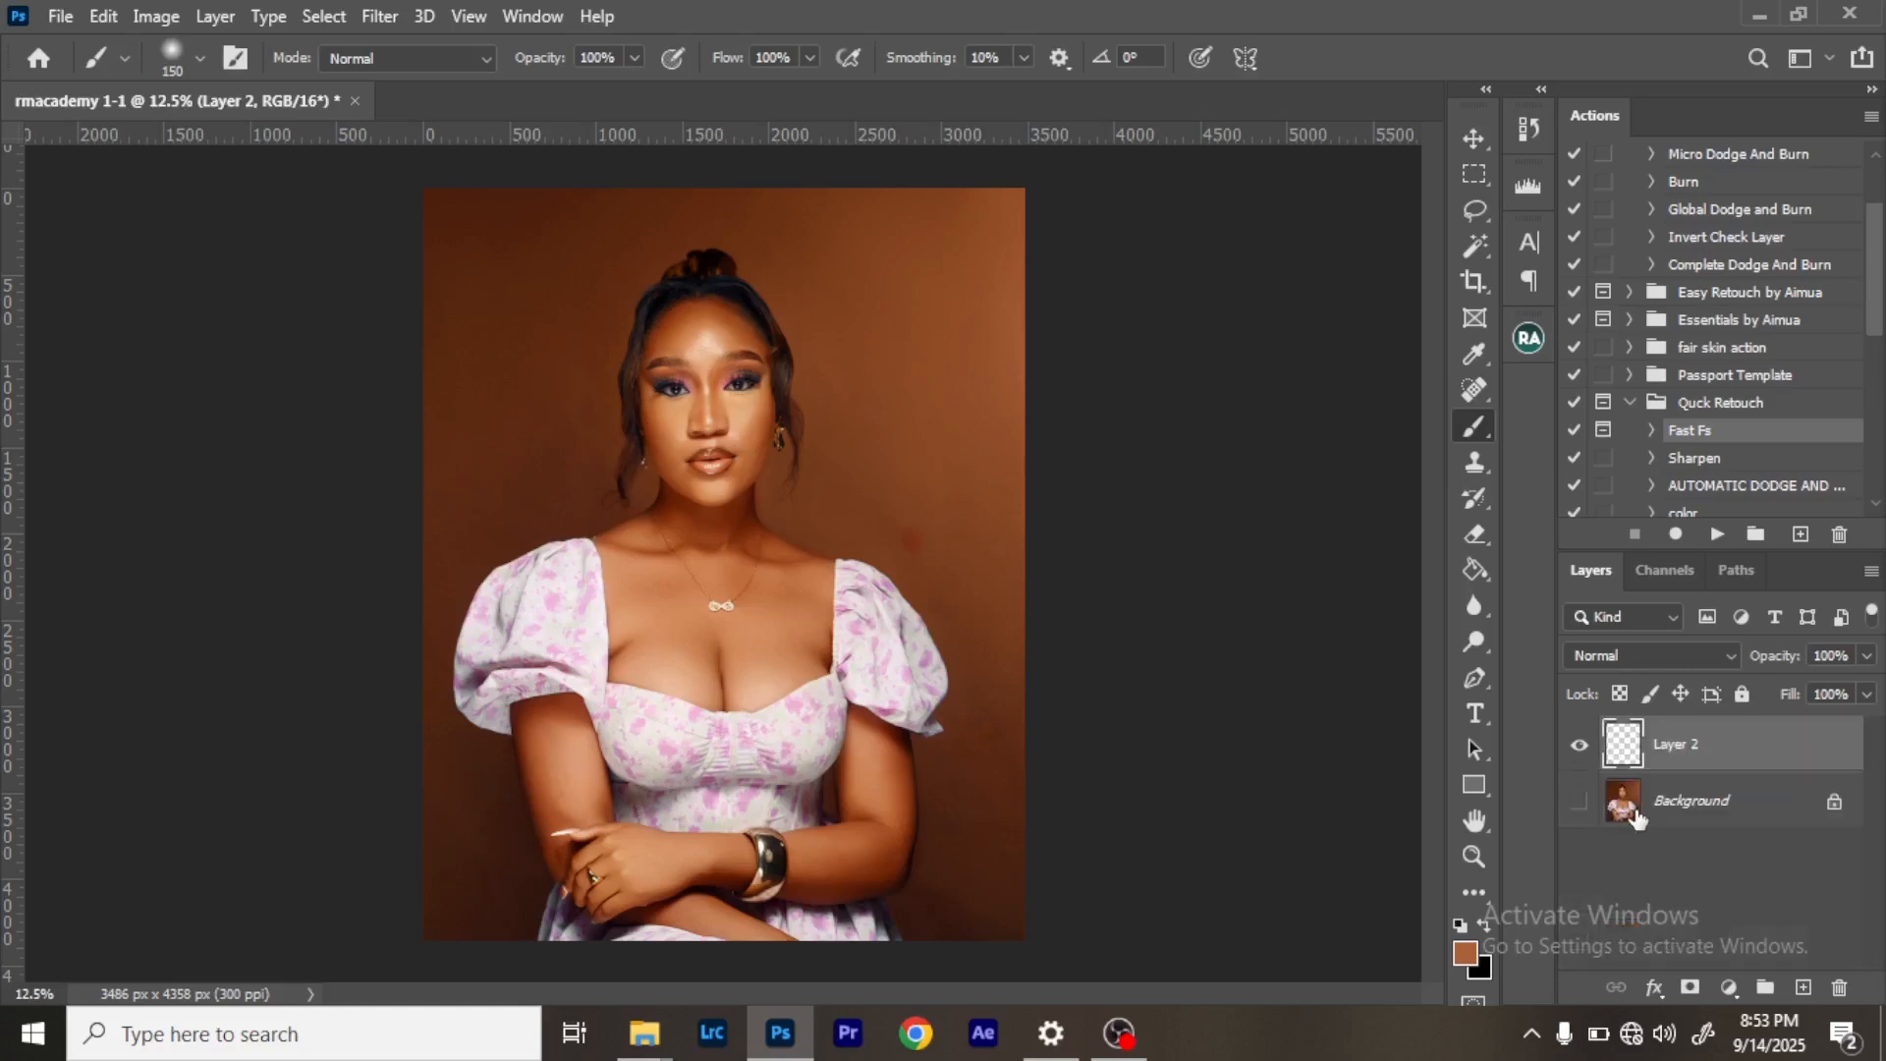
Run the Eyes N Teeth Whitening action from the Essentials by Aimua set on Layer 2.
click(1474, 857)
drag(633, 347, 793, 441)
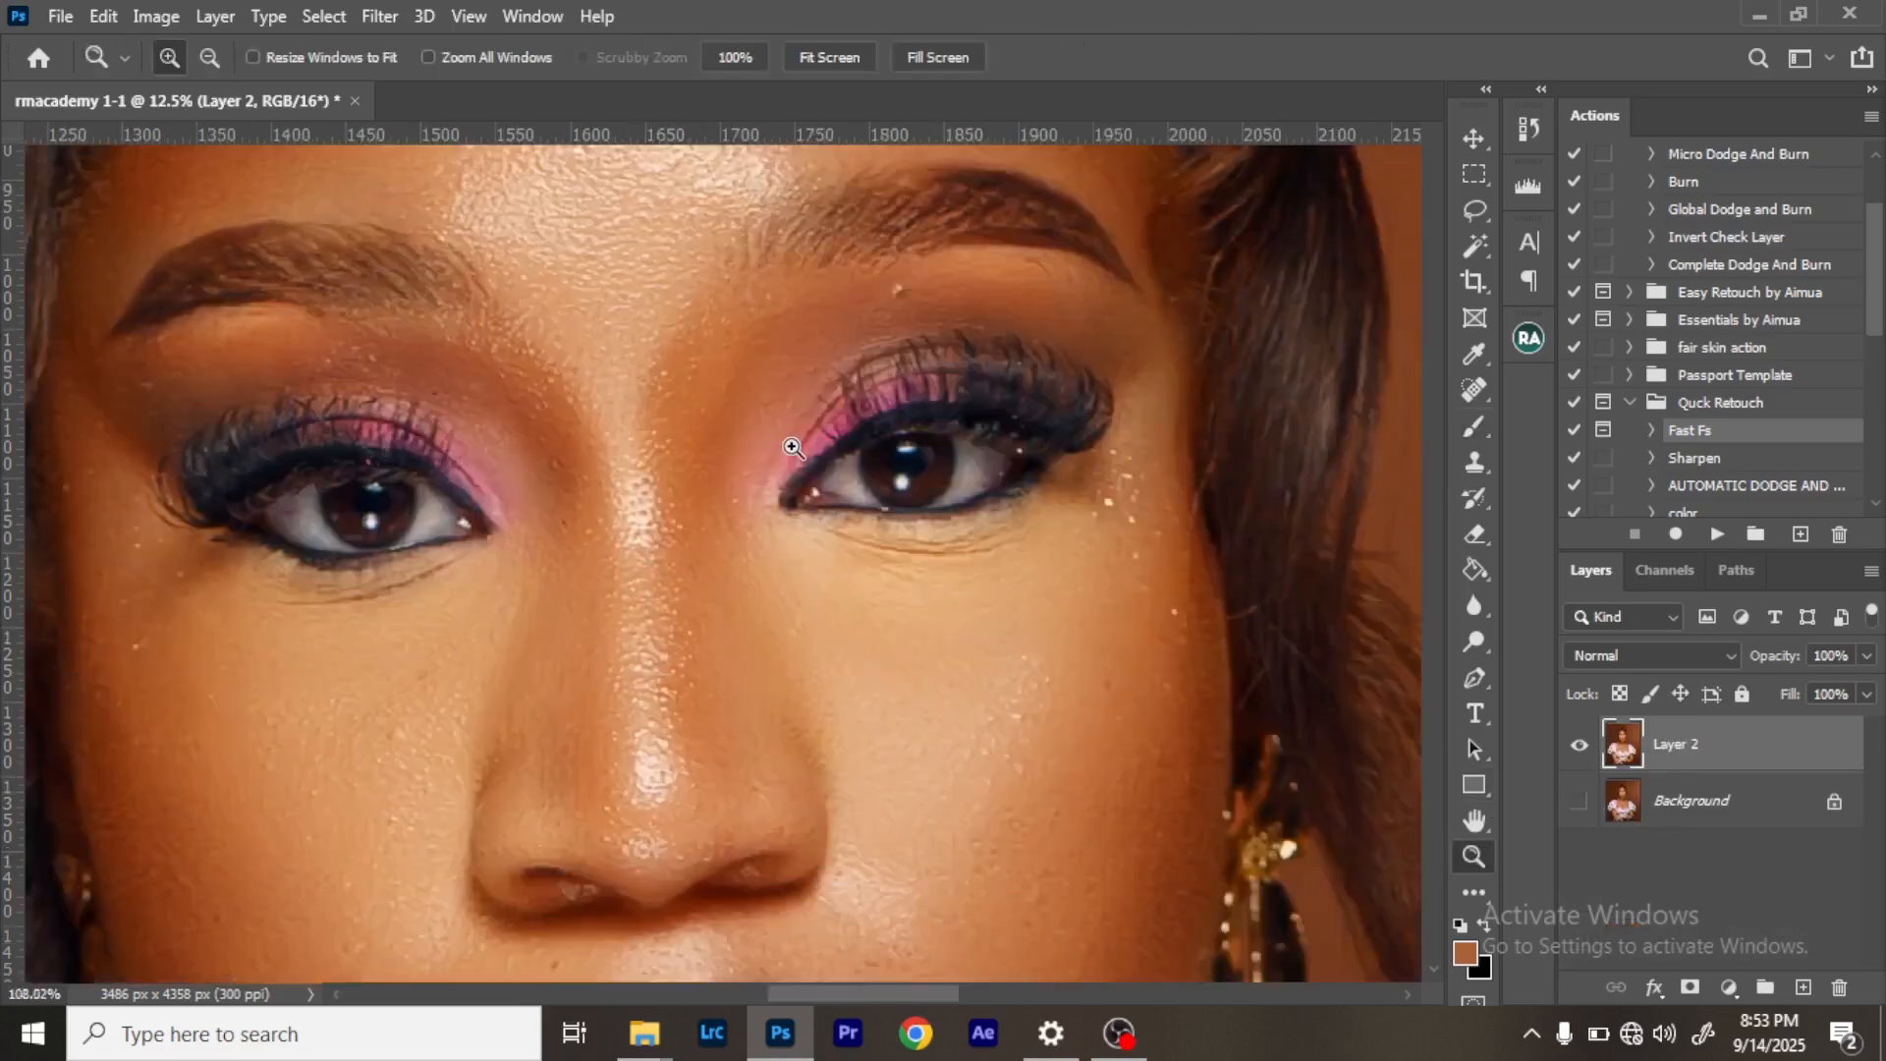
alt+click(655, 241)
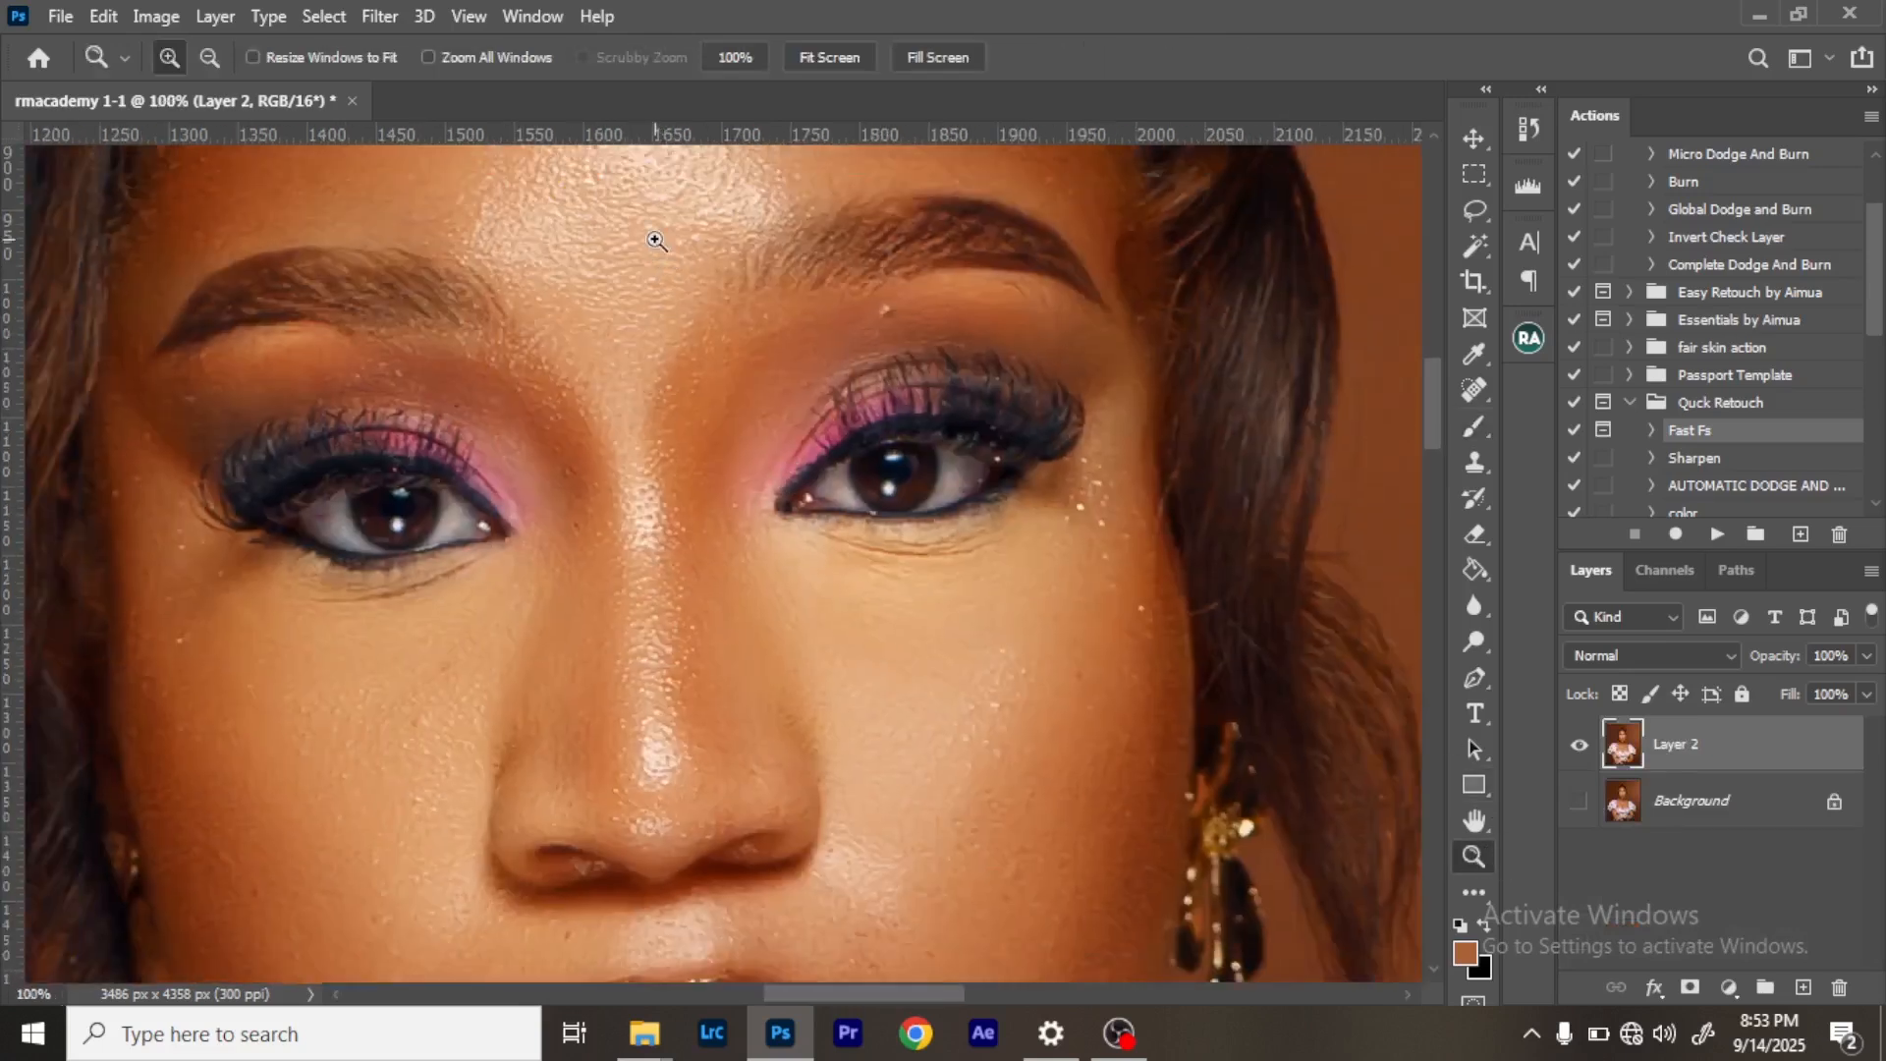
click(657, 242)
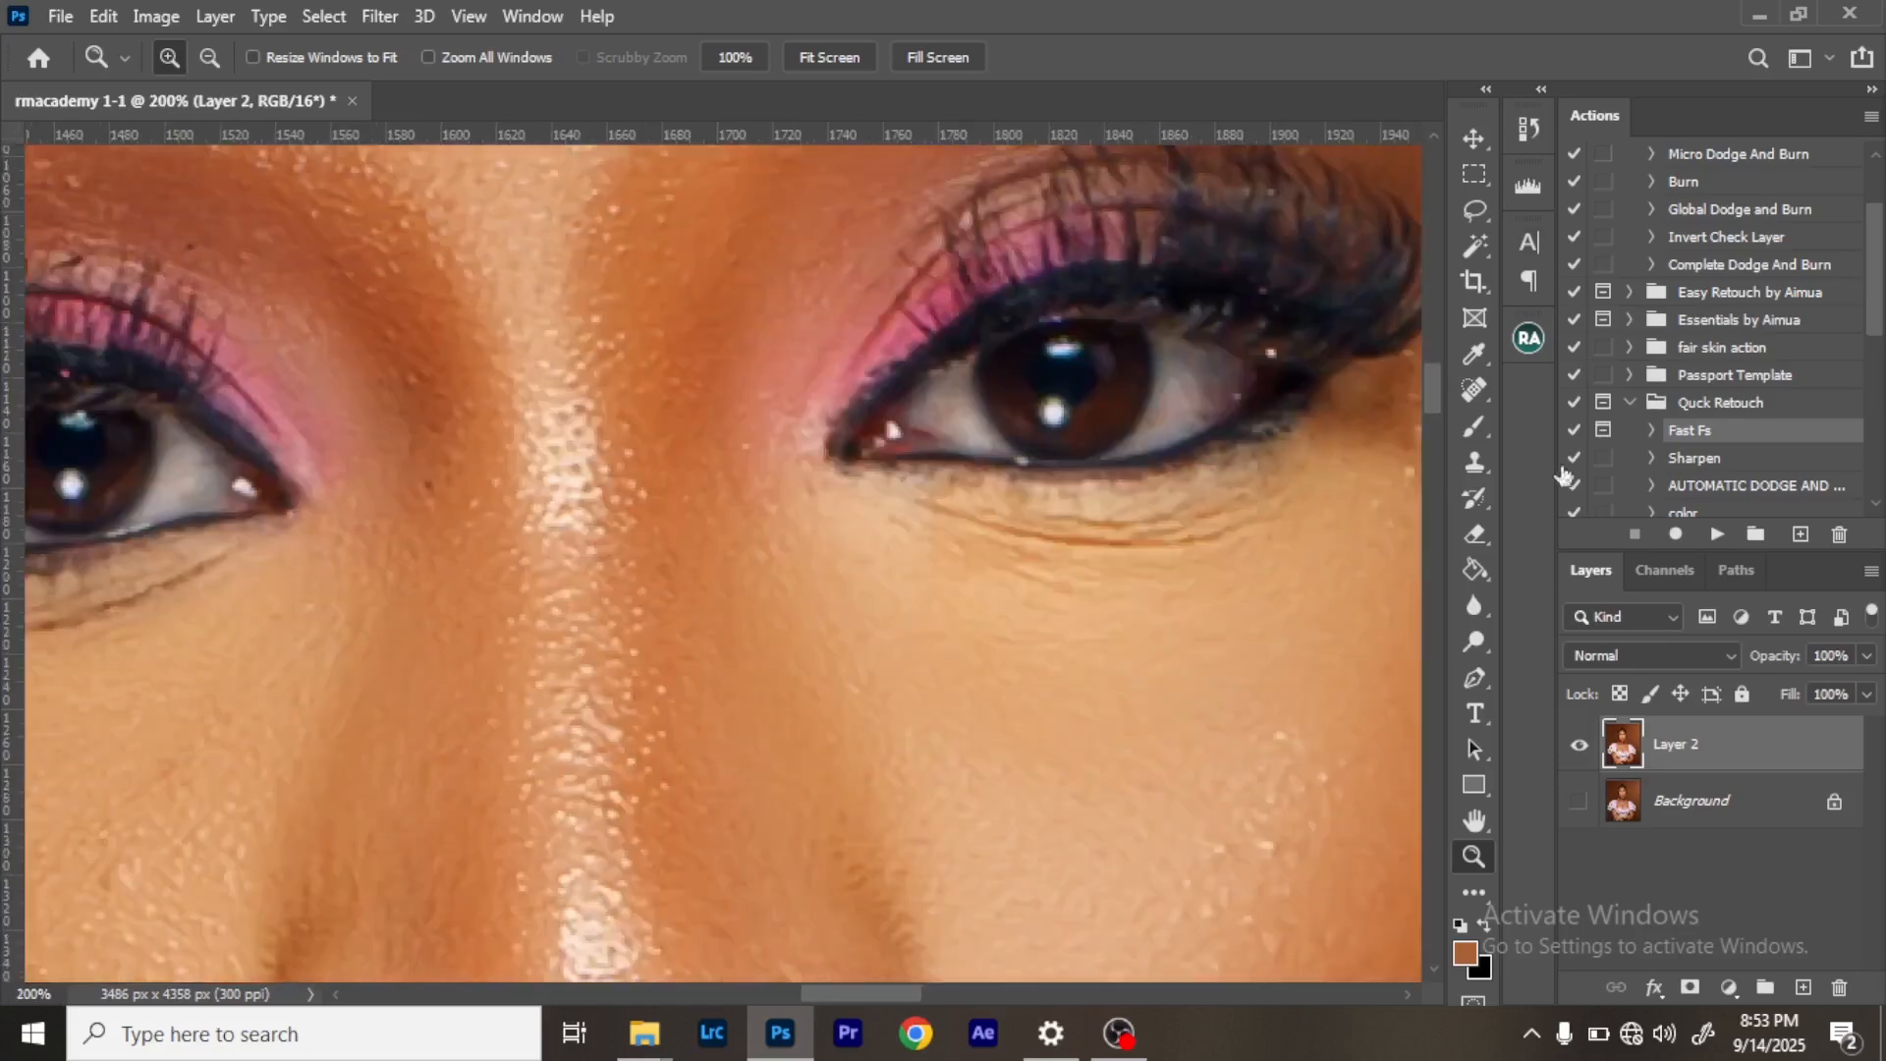
drag(1882, 278, 1872, 229)
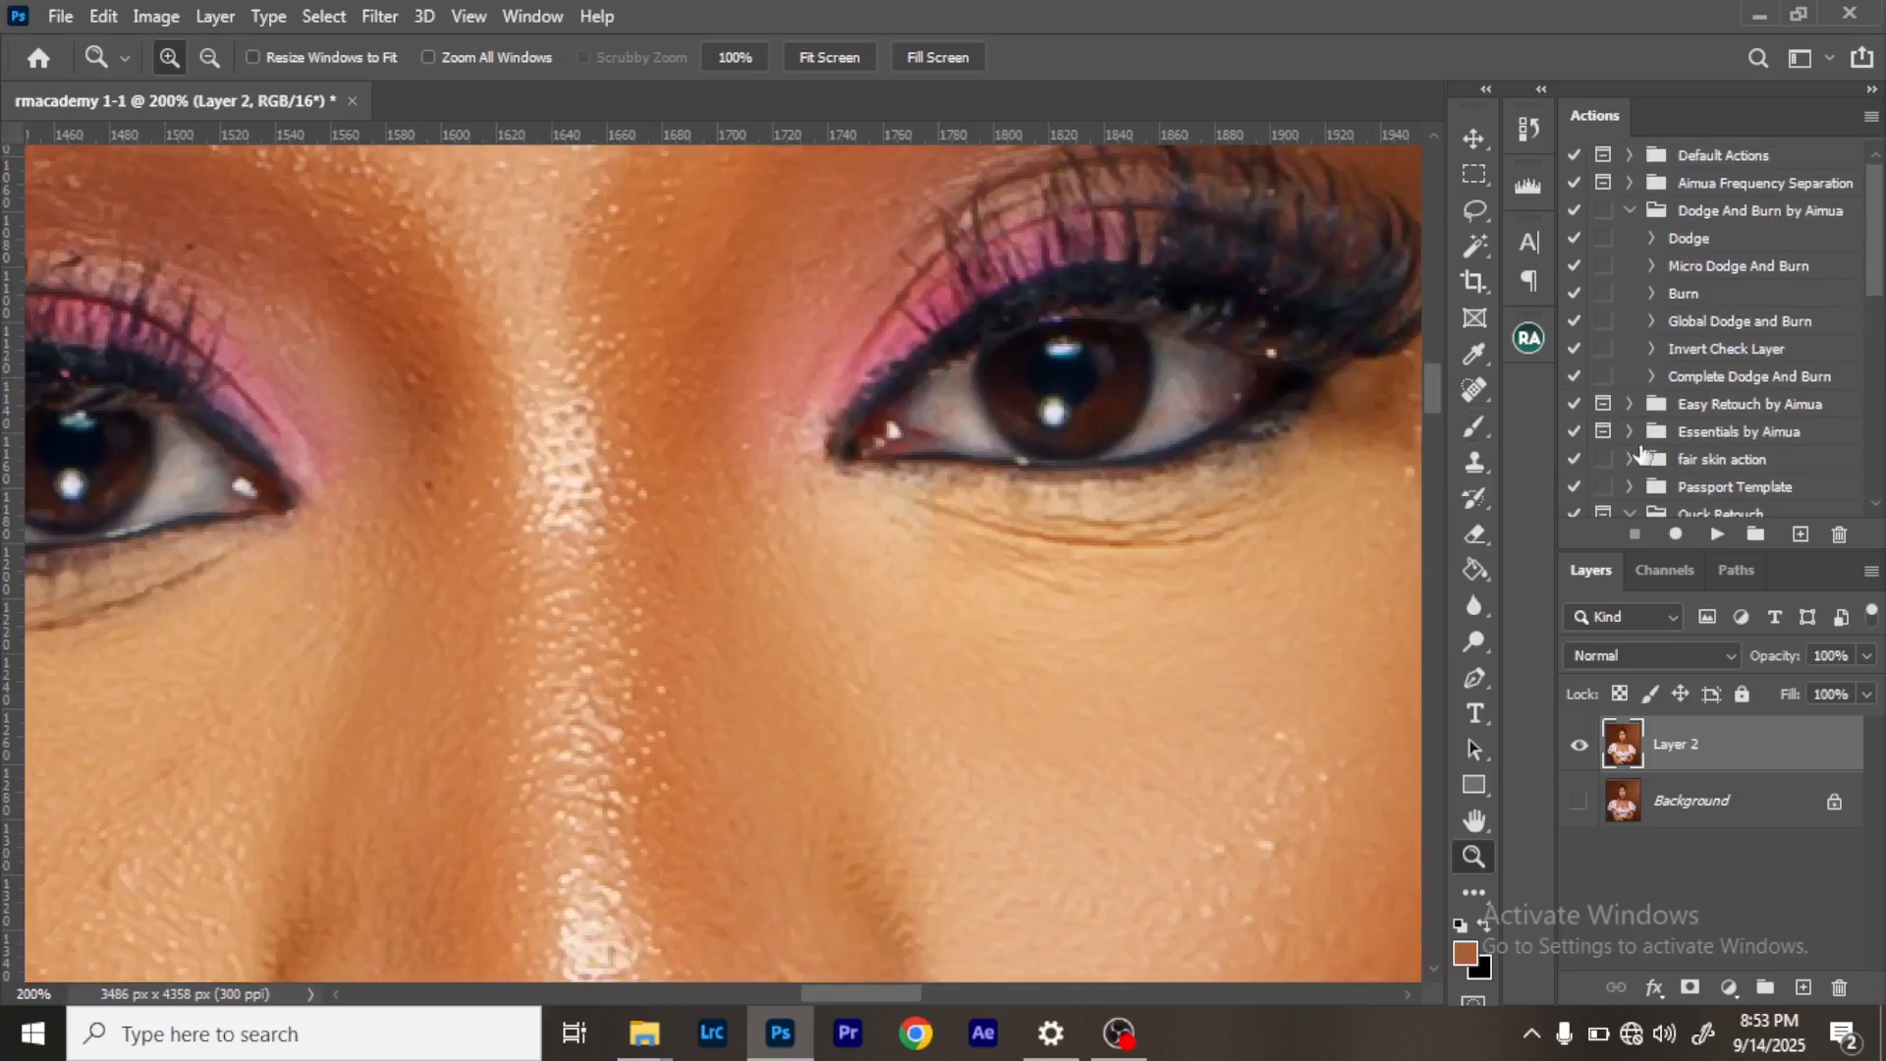
click(1630, 432)
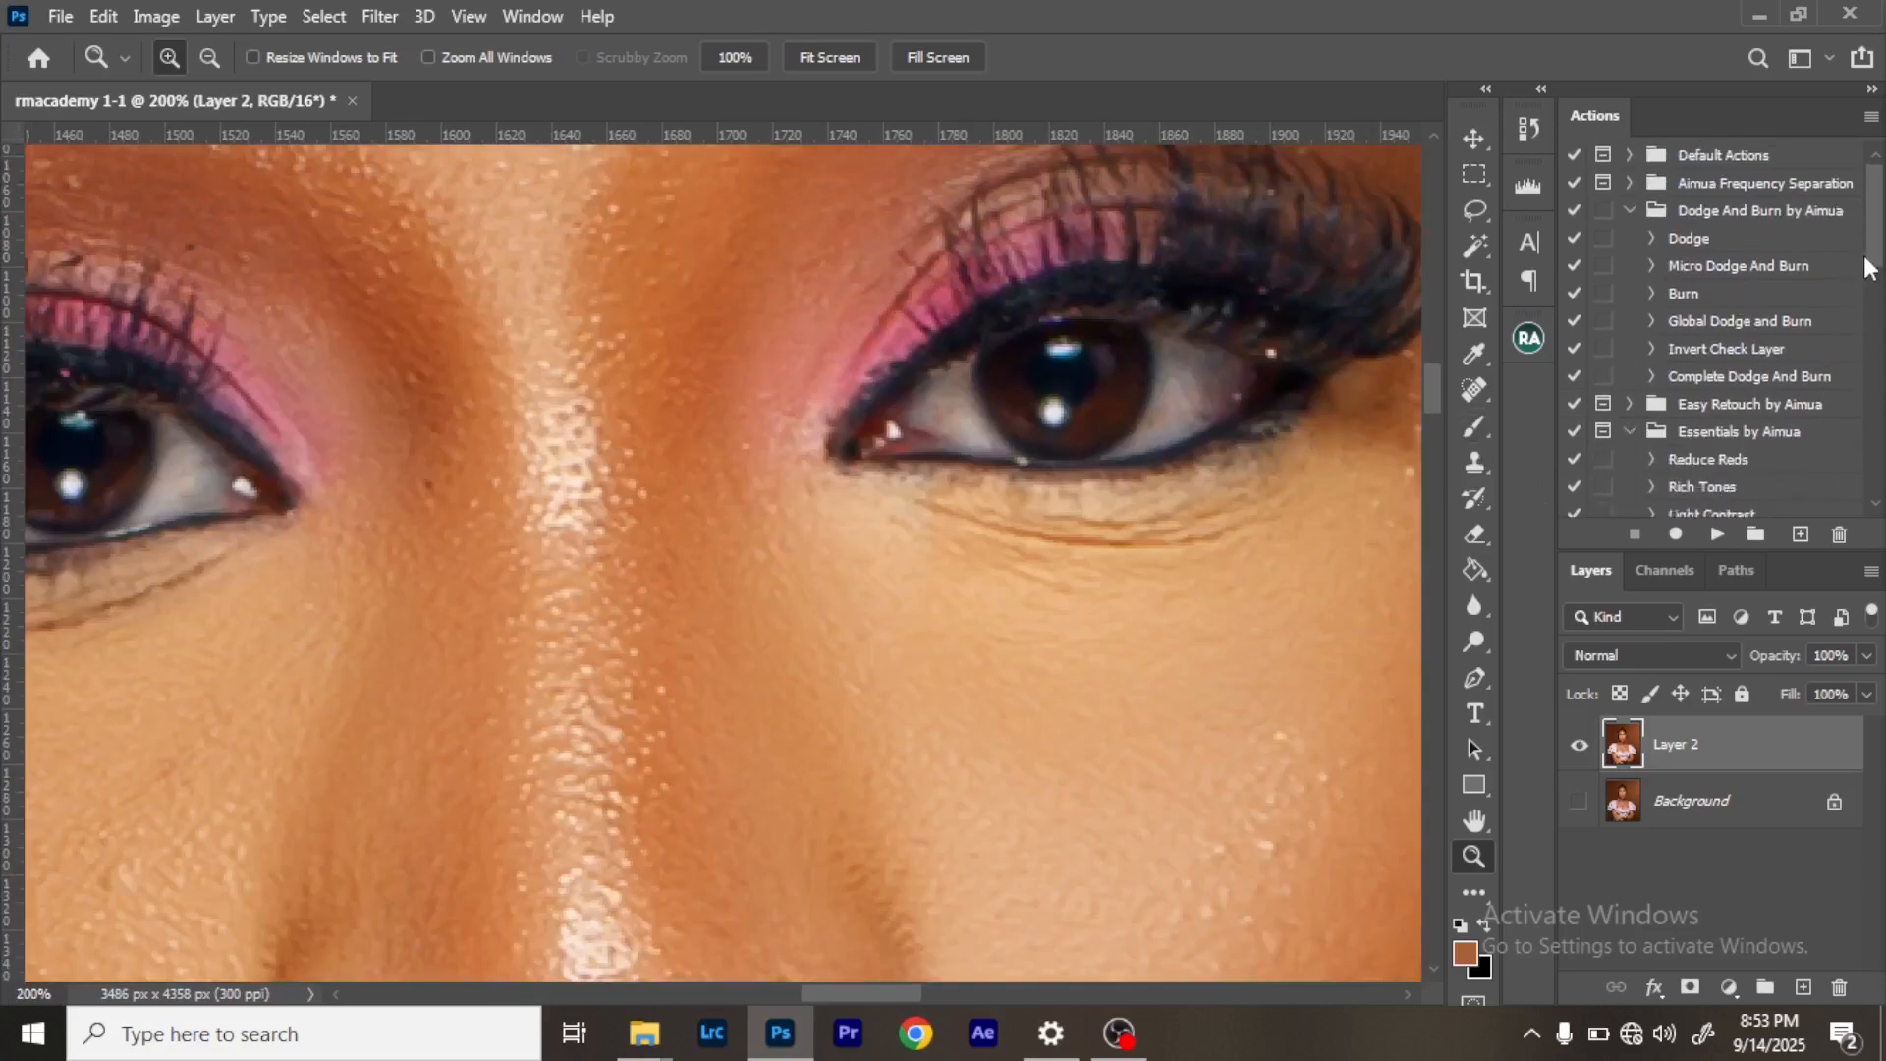
scroll(1869, 268, down, 3)
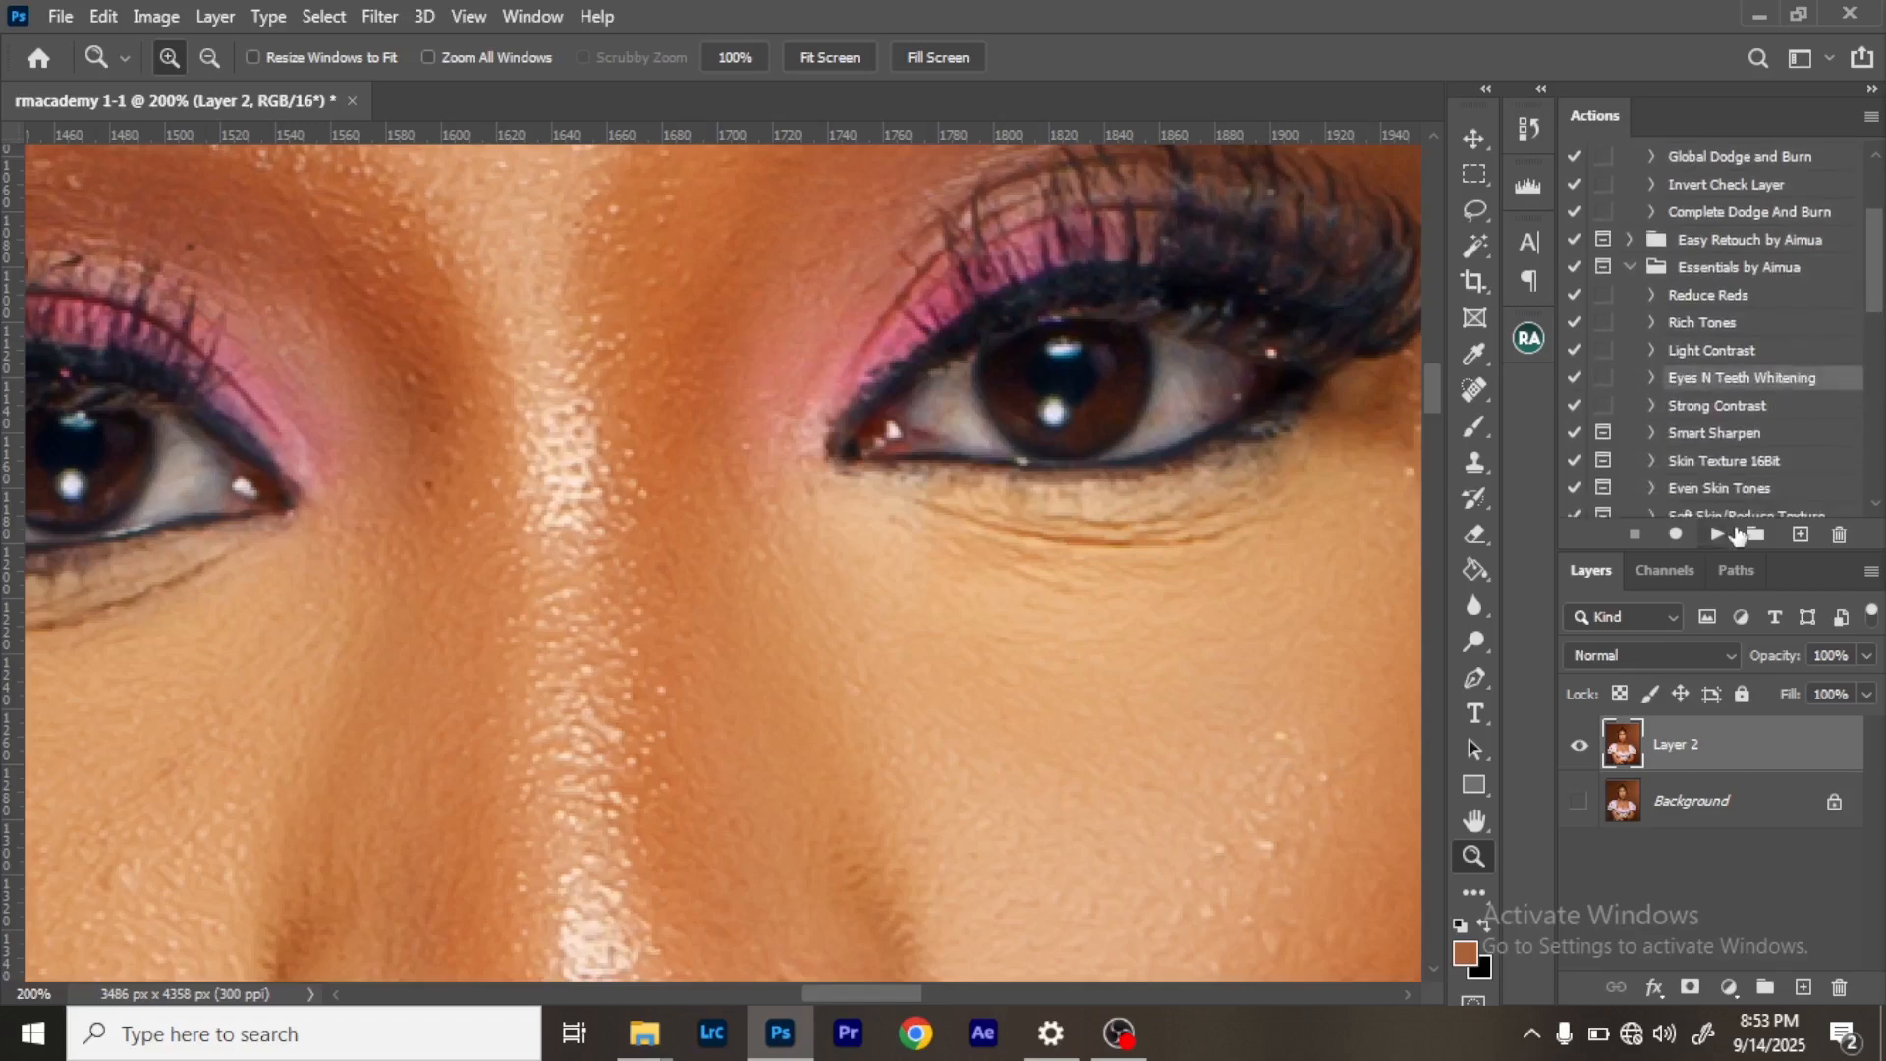
click(1718, 535)
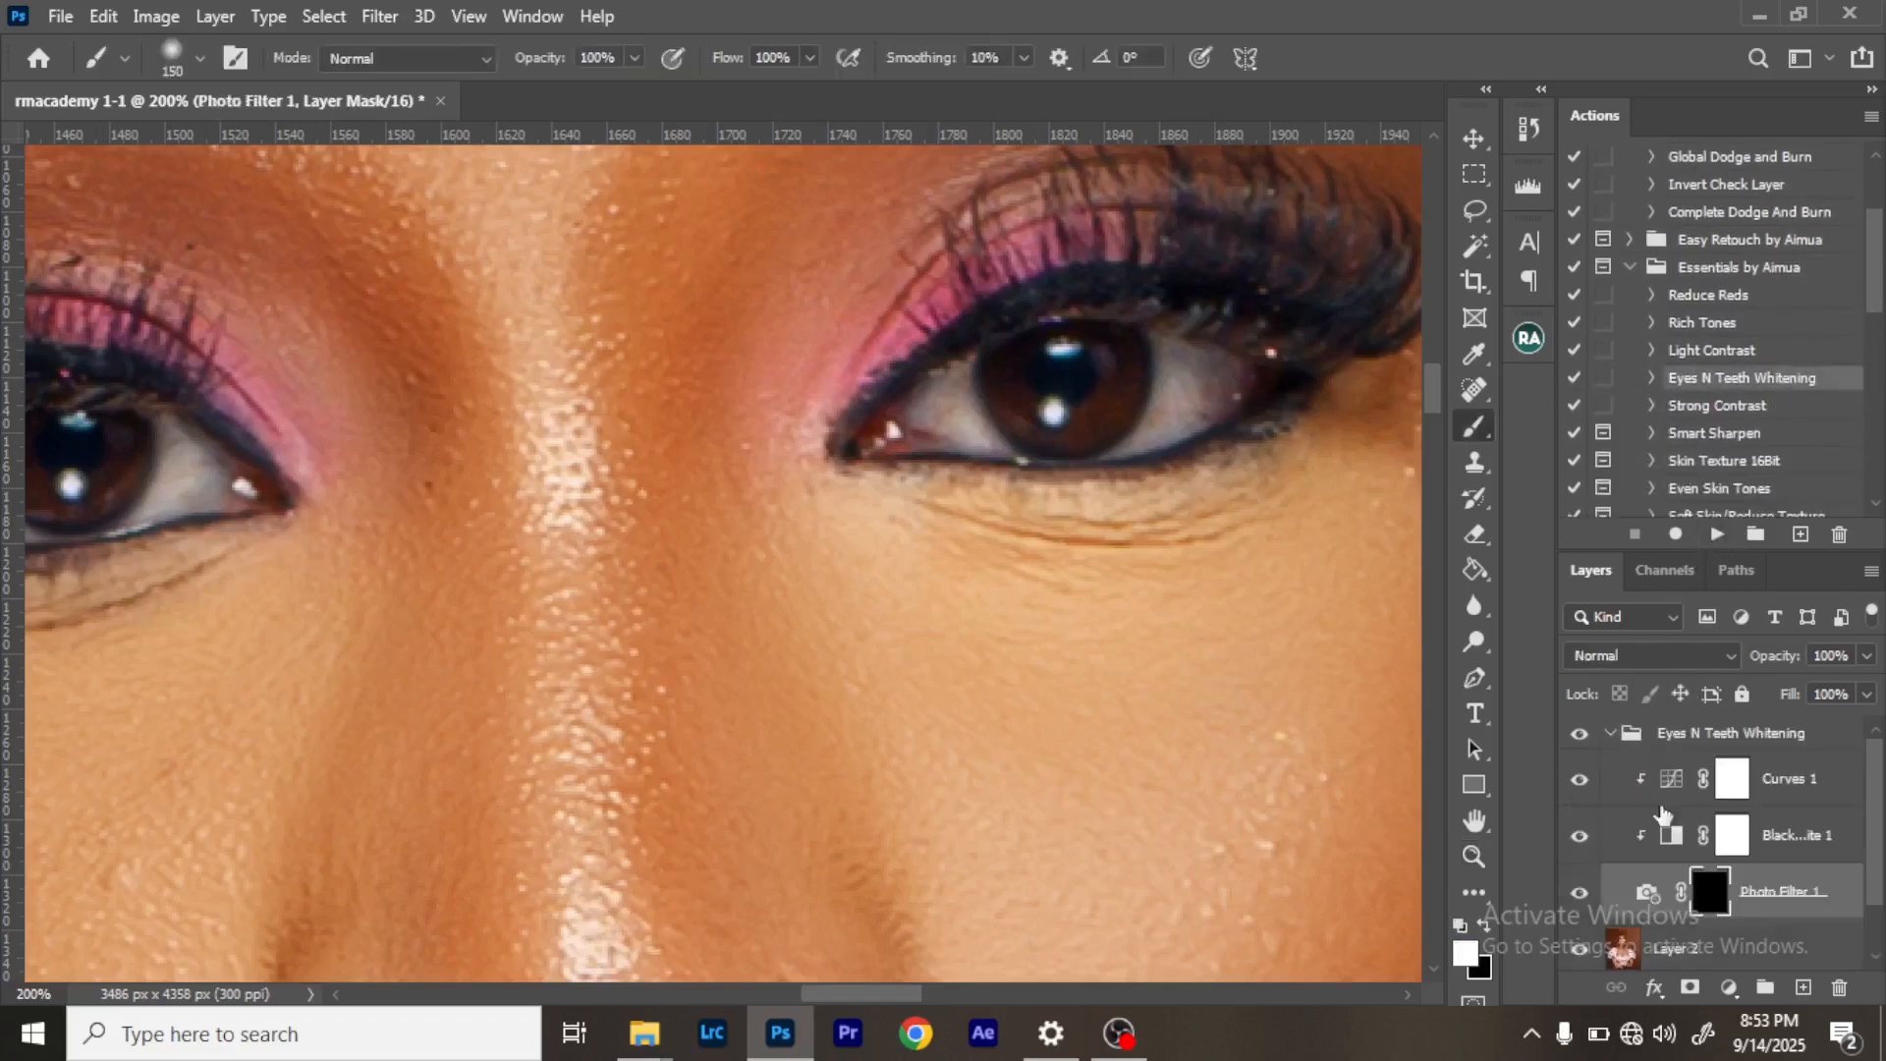
Paint white over the whites of both eyes on the Photo Filter 1 mask with a 15 px brush to reveal the whitening.
key(bracketleft)
key(bracketleft)
key(bracketleft)
key(bracketleft)
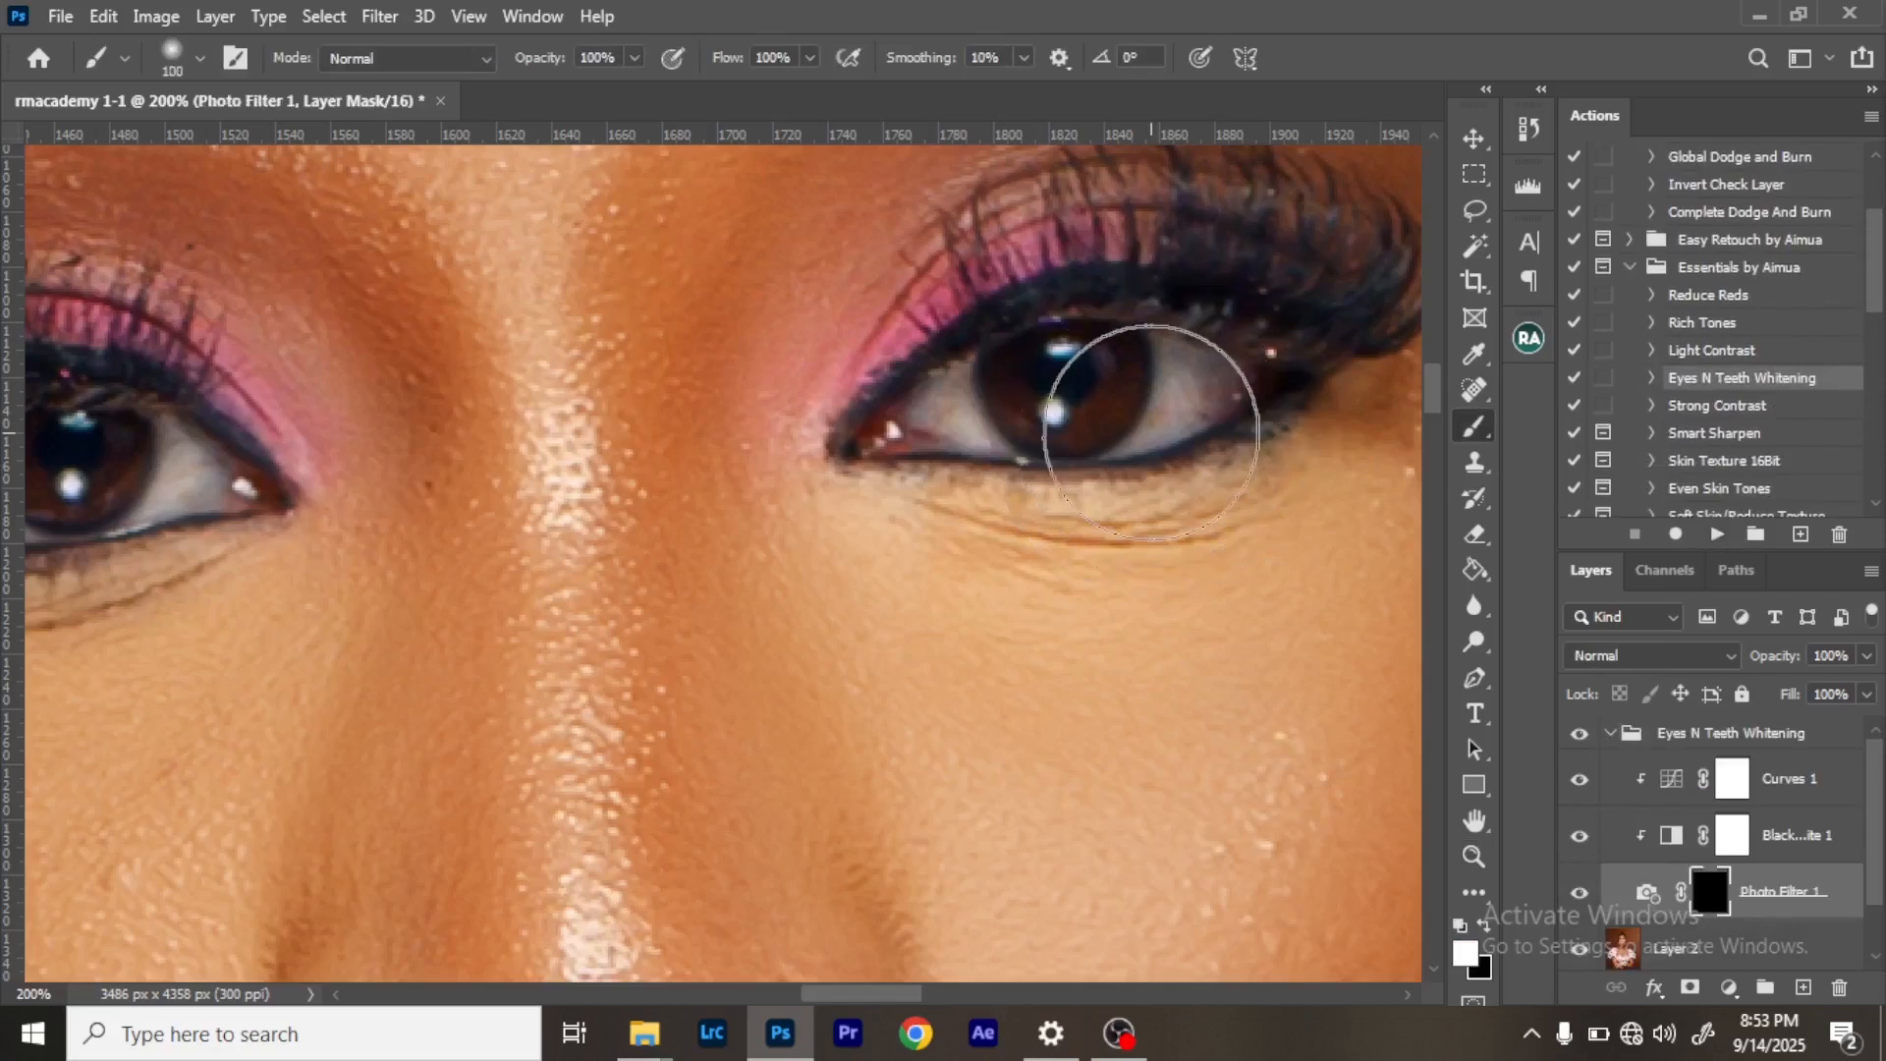
key(bracketleft)
key(bracketleft)
key(bracketleft)
key(bracketleft)
key(bracketleft)
key(bracketleft)
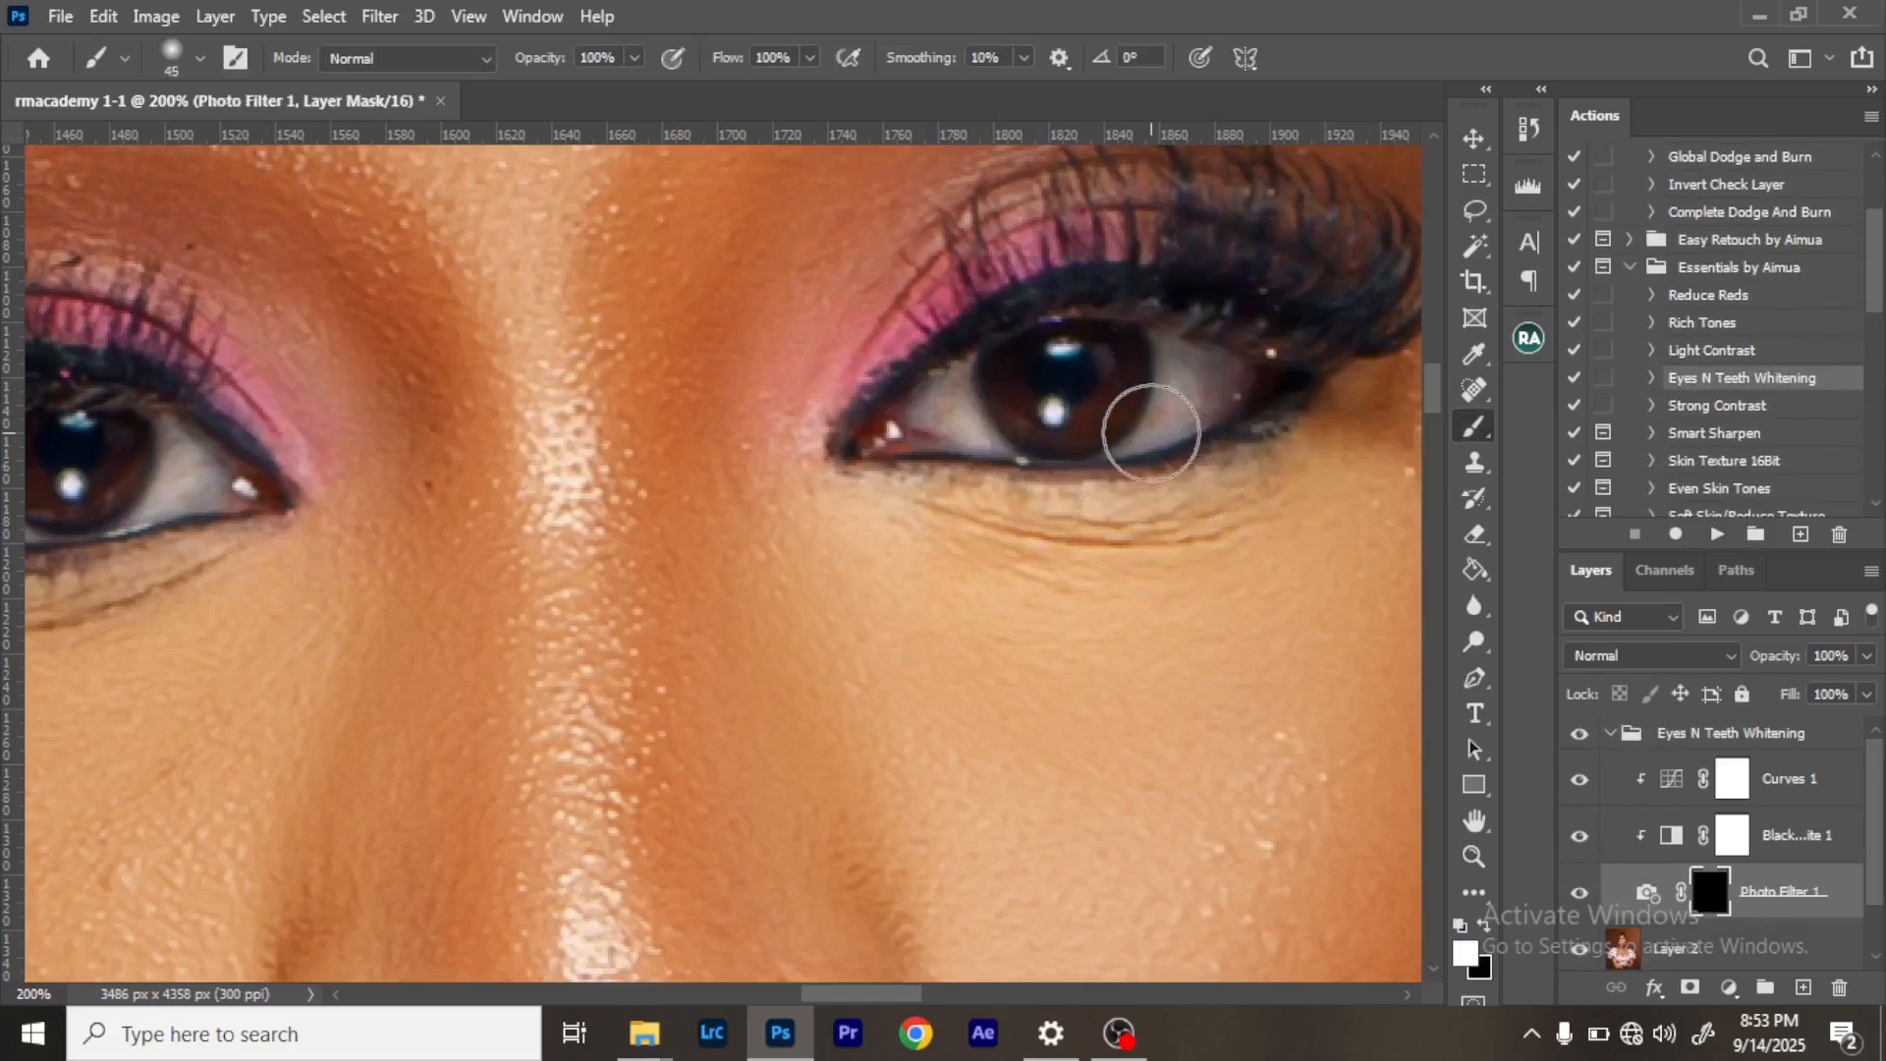
key(bracketleft)
key(bracketleft)
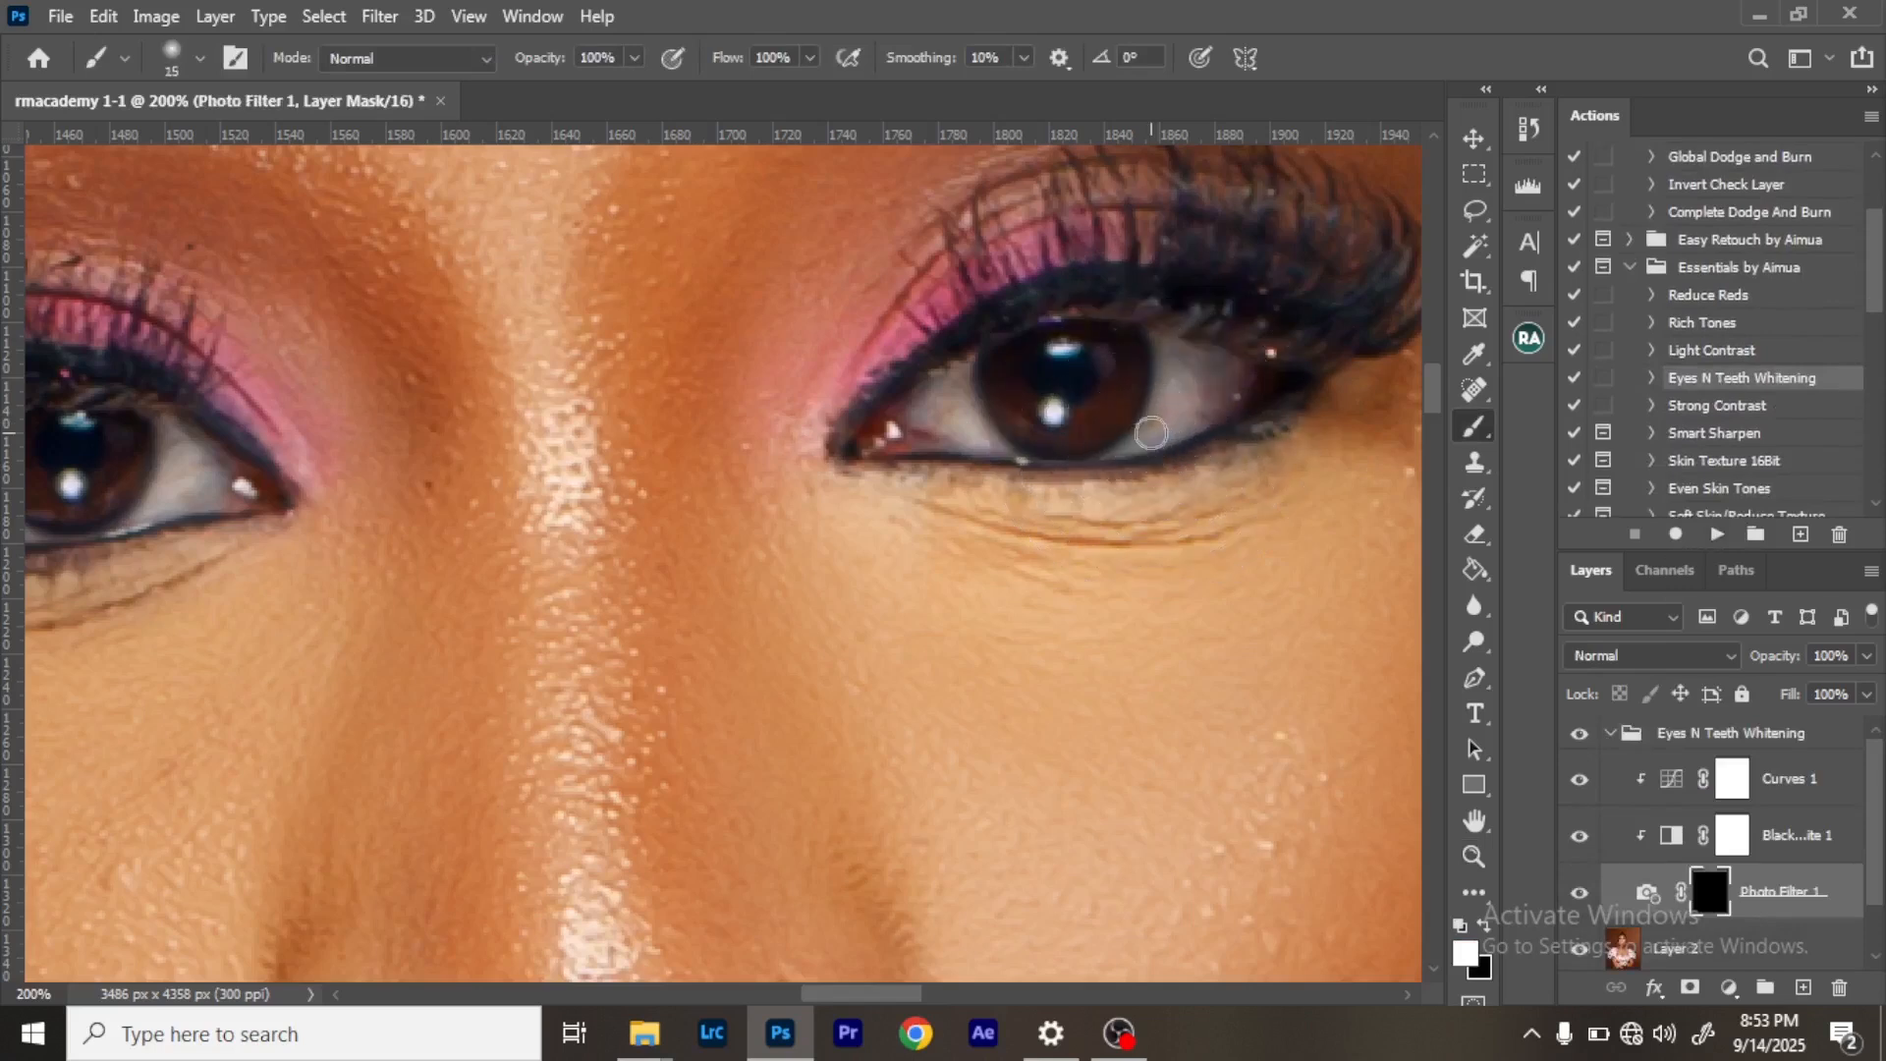
mouse_move(1184, 351)
mouse_down()
mouse_move(1183, 383)
mouse_move(1150, 341)
mouse_move(1166, 400)
mouse_move(1118, 451)
mouse_move(1242, 404)
mouse_move(1221, 371)
mouse_move(1187, 372)
mouse_up()
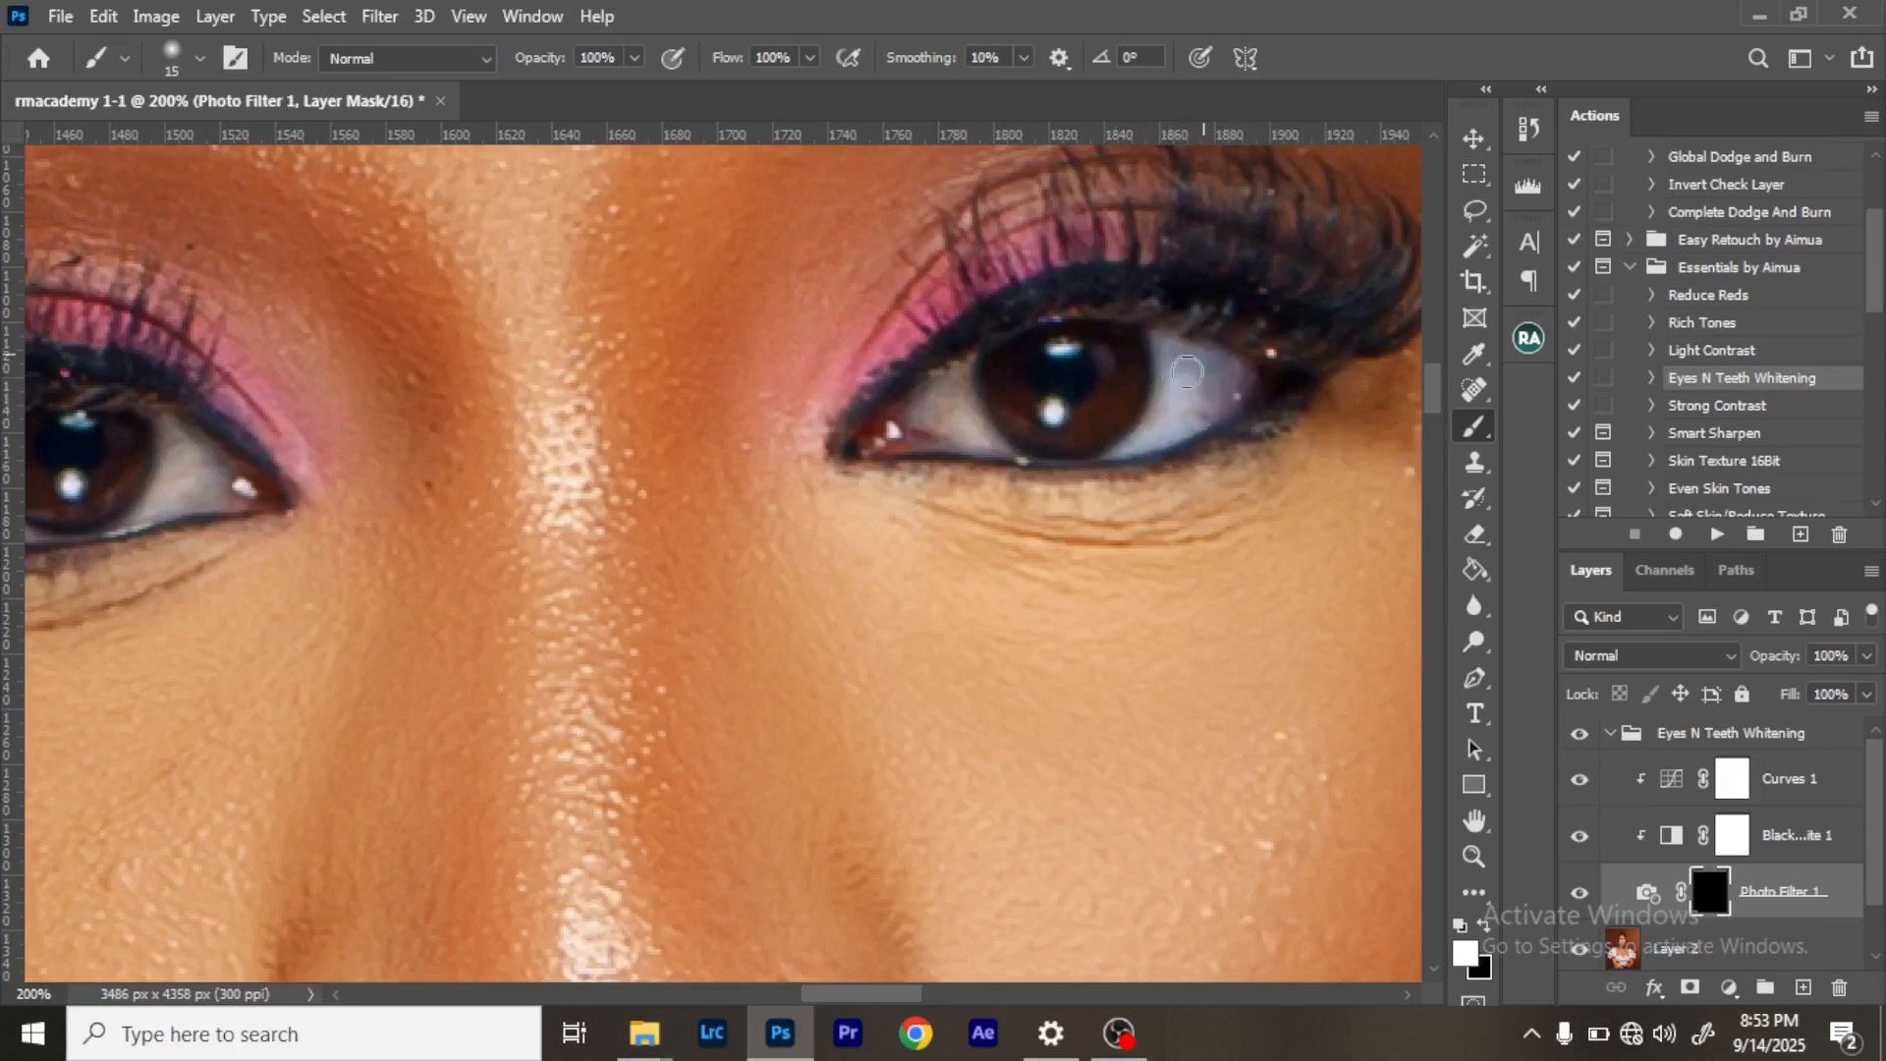
mouse_move(970, 435)
mouse_down()
mouse_move(903, 414)
mouse_move(962, 371)
mouse_move(946, 430)
mouse_move(969, 468)
mouse_up()
drag(503, 533, 1032, 518)
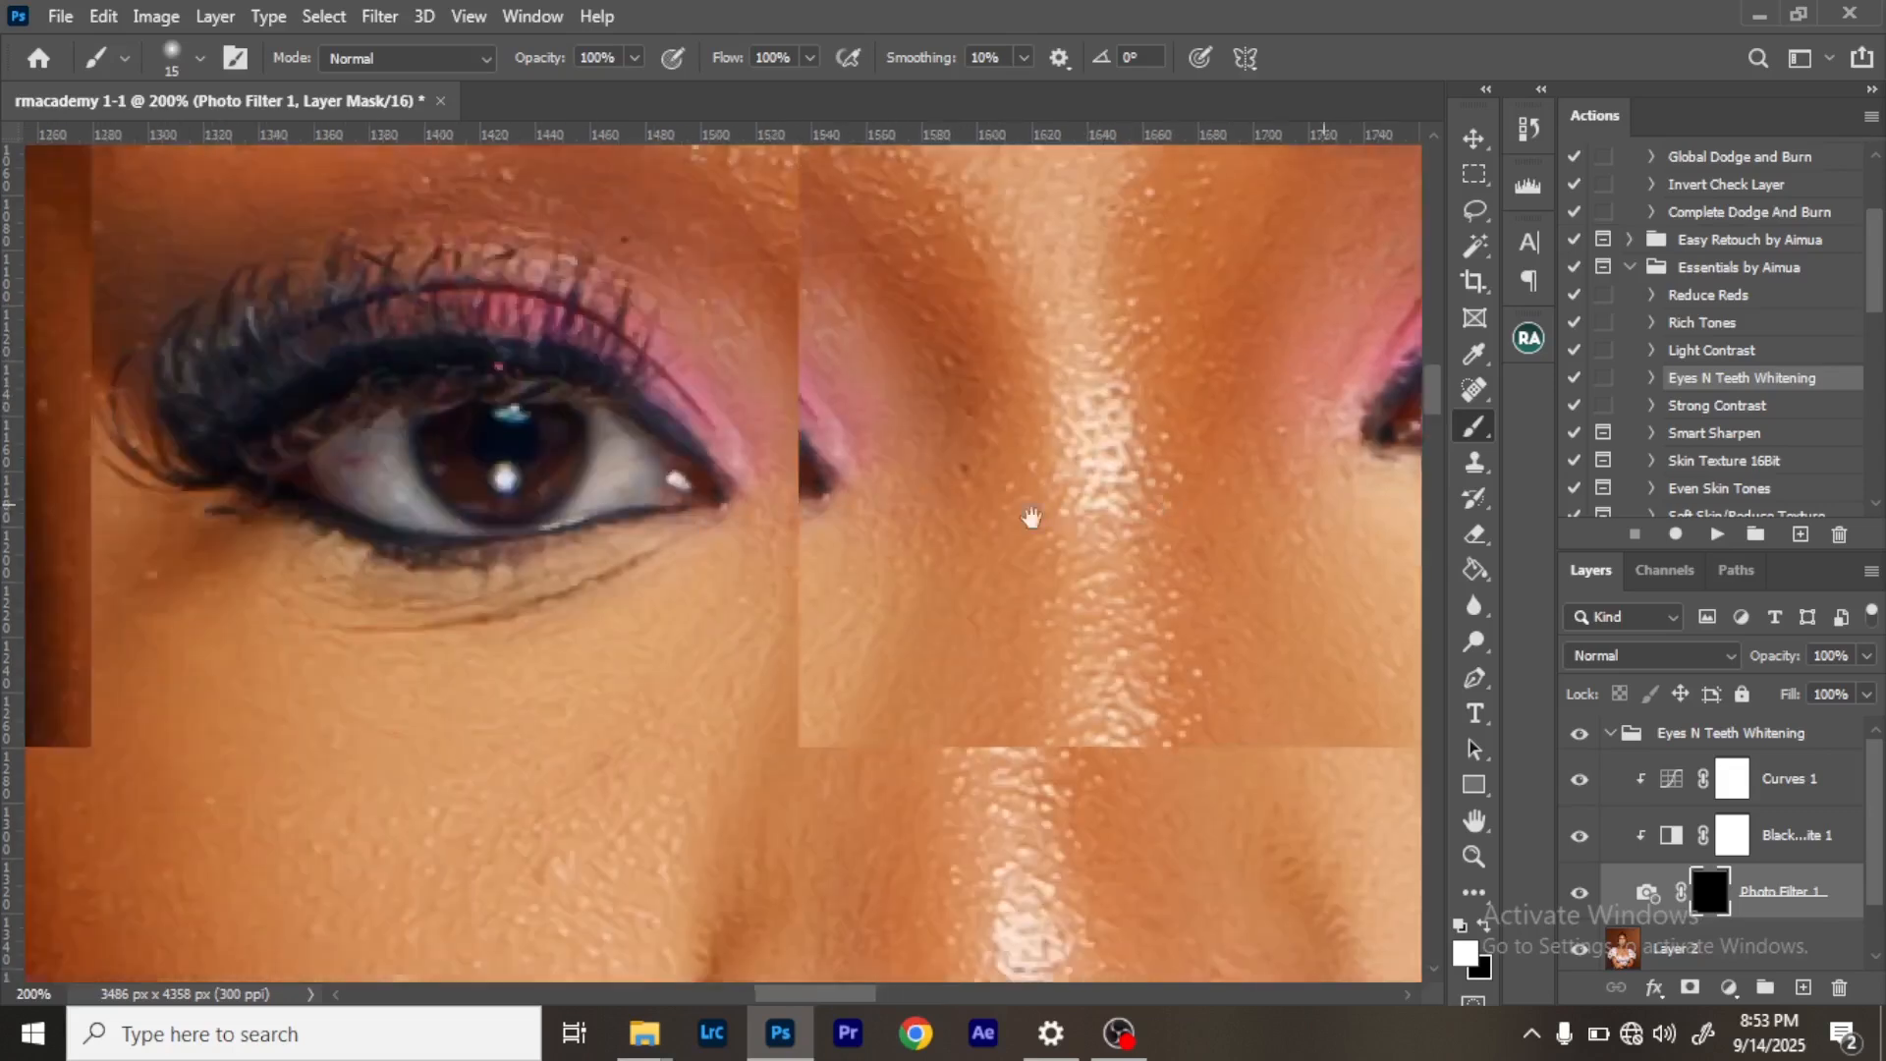
mouse_move(413, 501)
mouse_down()
mouse_move(416, 451)
mouse_move(488, 409)
mouse_move(461, 457)
mouse_move(530, 509)
mouse_move(422, 472)
mouse_move(551, 510)
mouse_move(704, 516)
mouse_move(717, 437)
mouse_move(702, 413)
mouse_move(739, 483)
mouse_up()
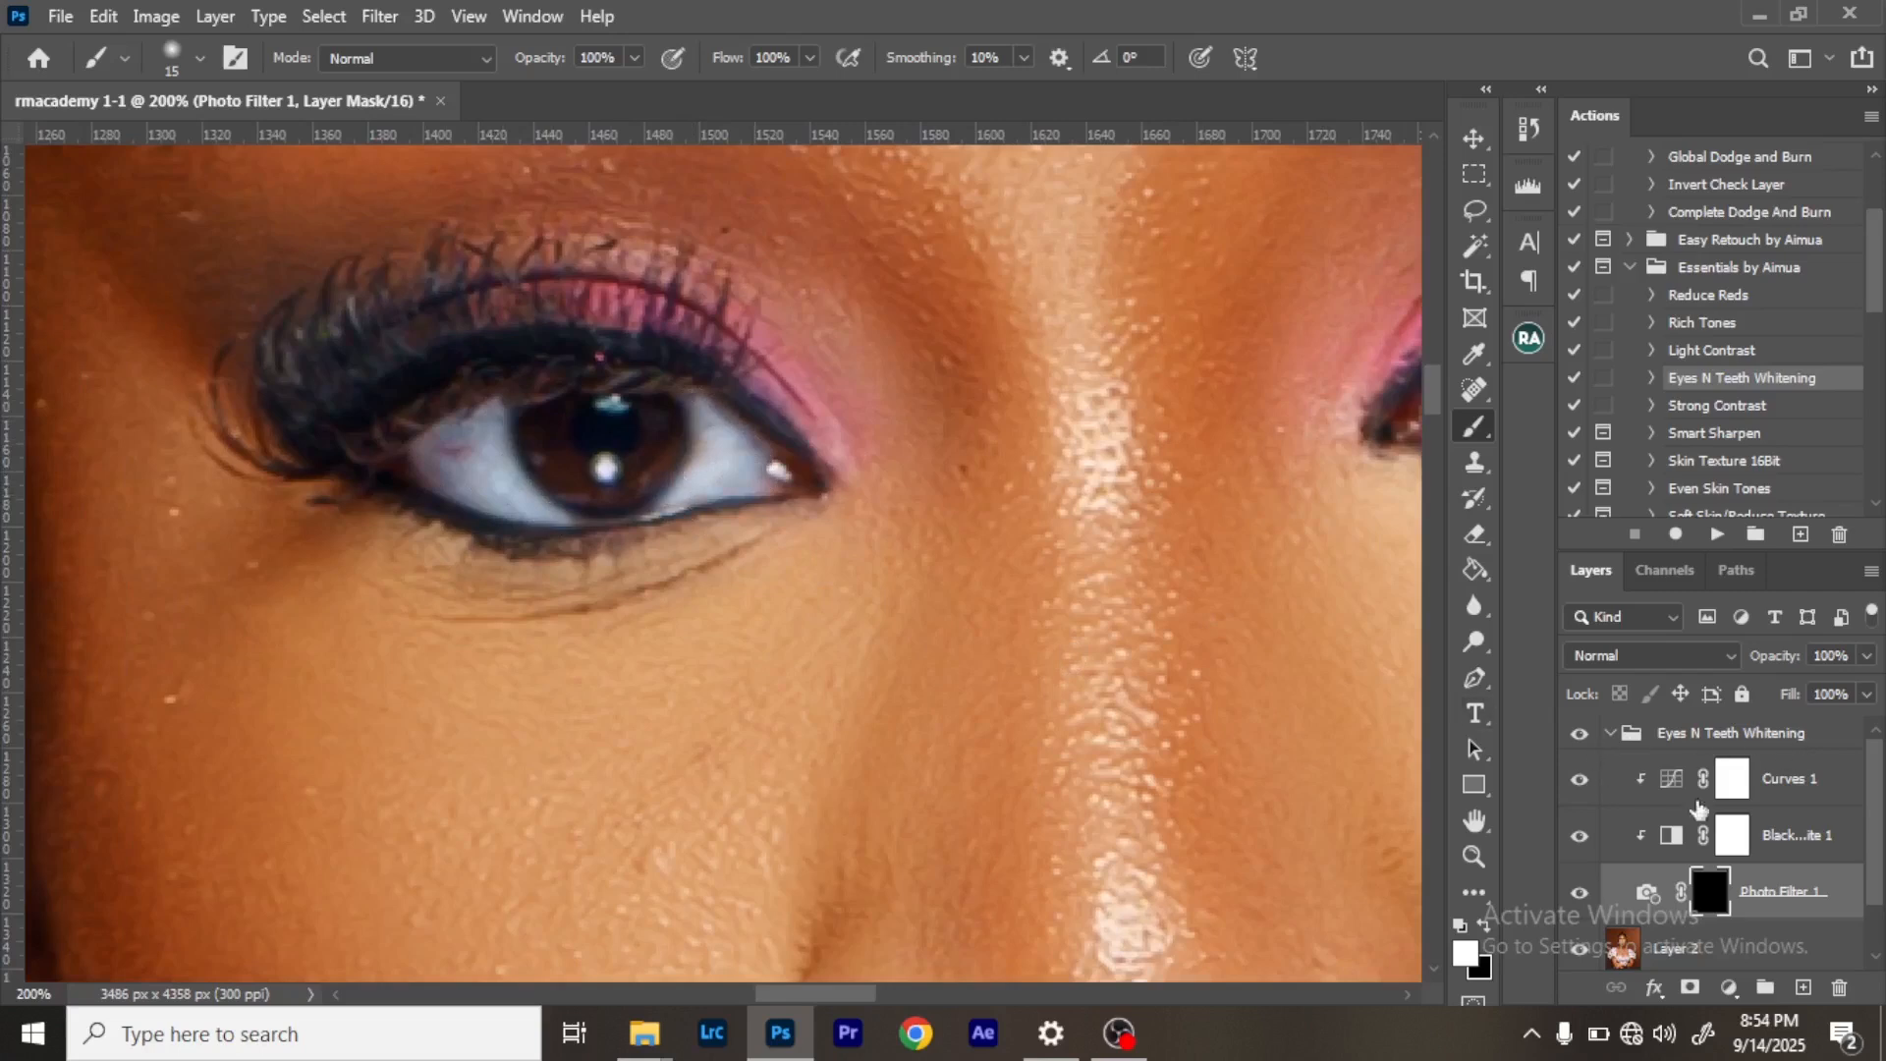
Collapse the Eyes N Teeth Whitening group and reduce its opacity to 62%.
click(1609, 735)
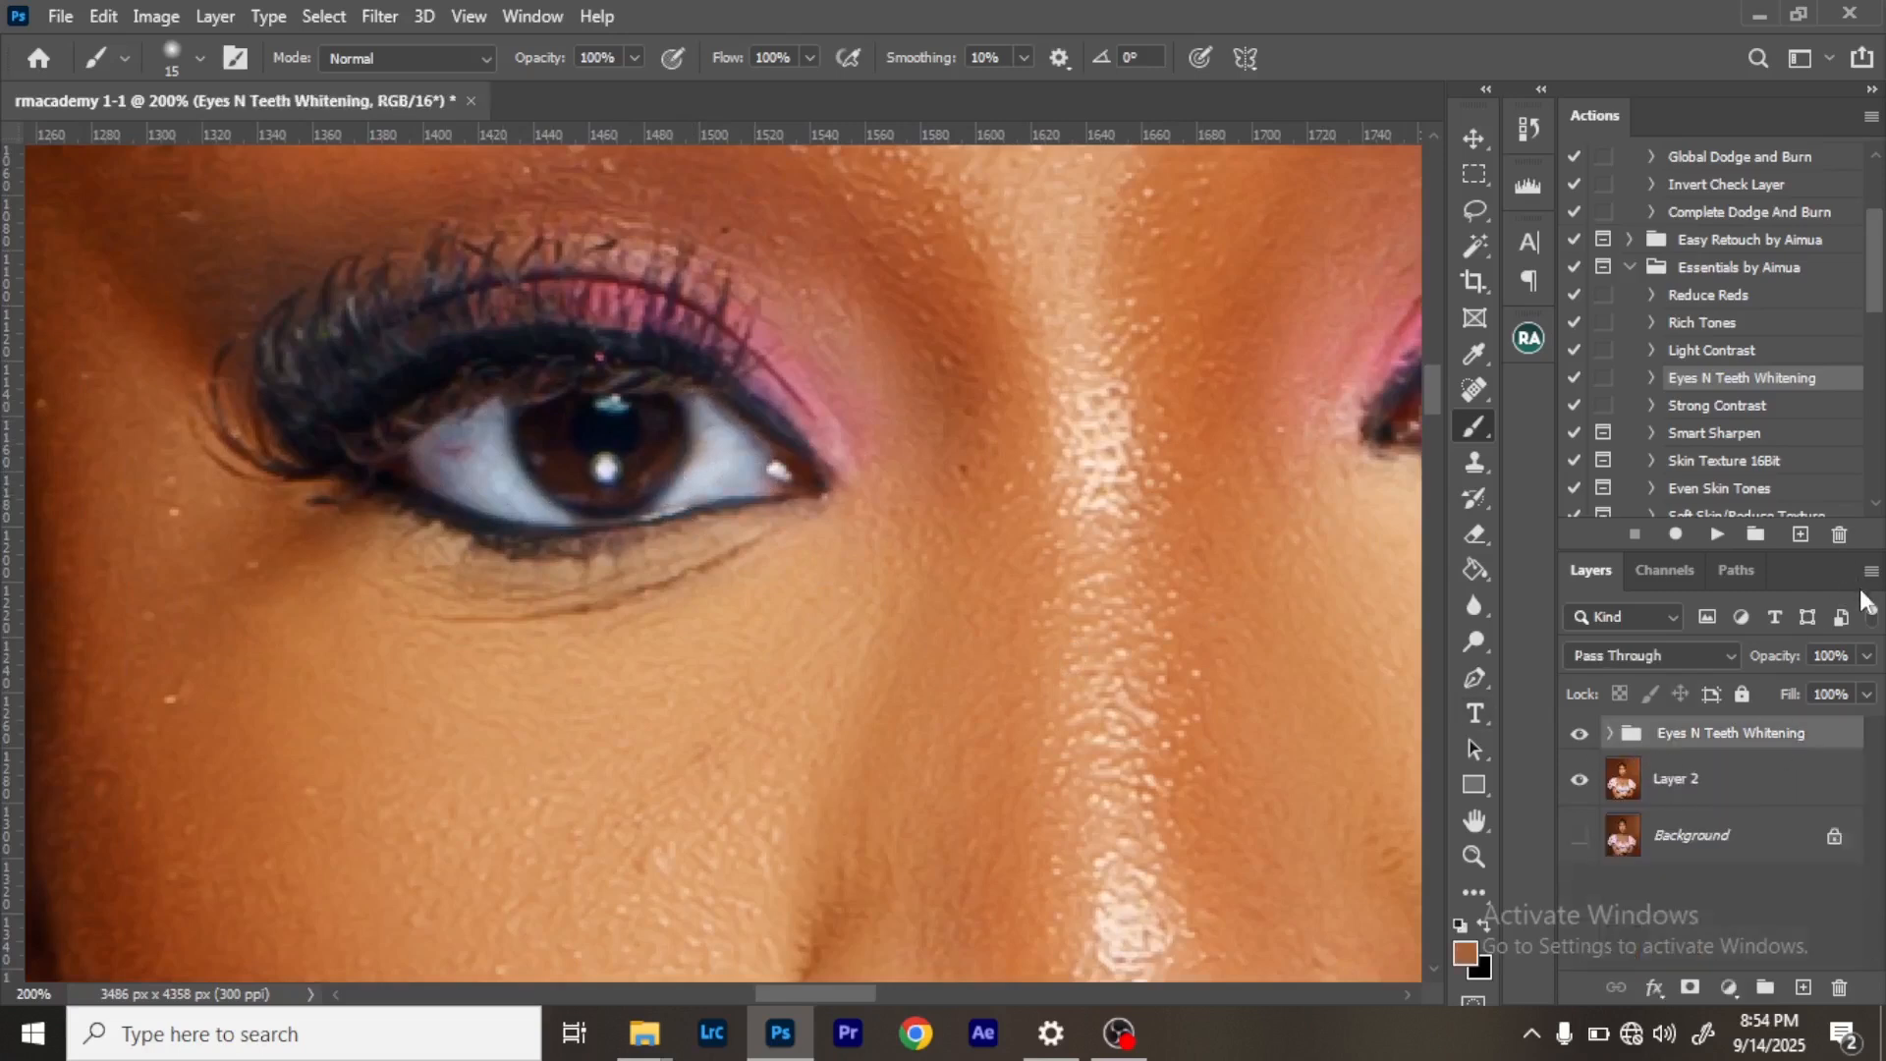
click(1866, 658)
drag(1822, 688, 1817, 723)
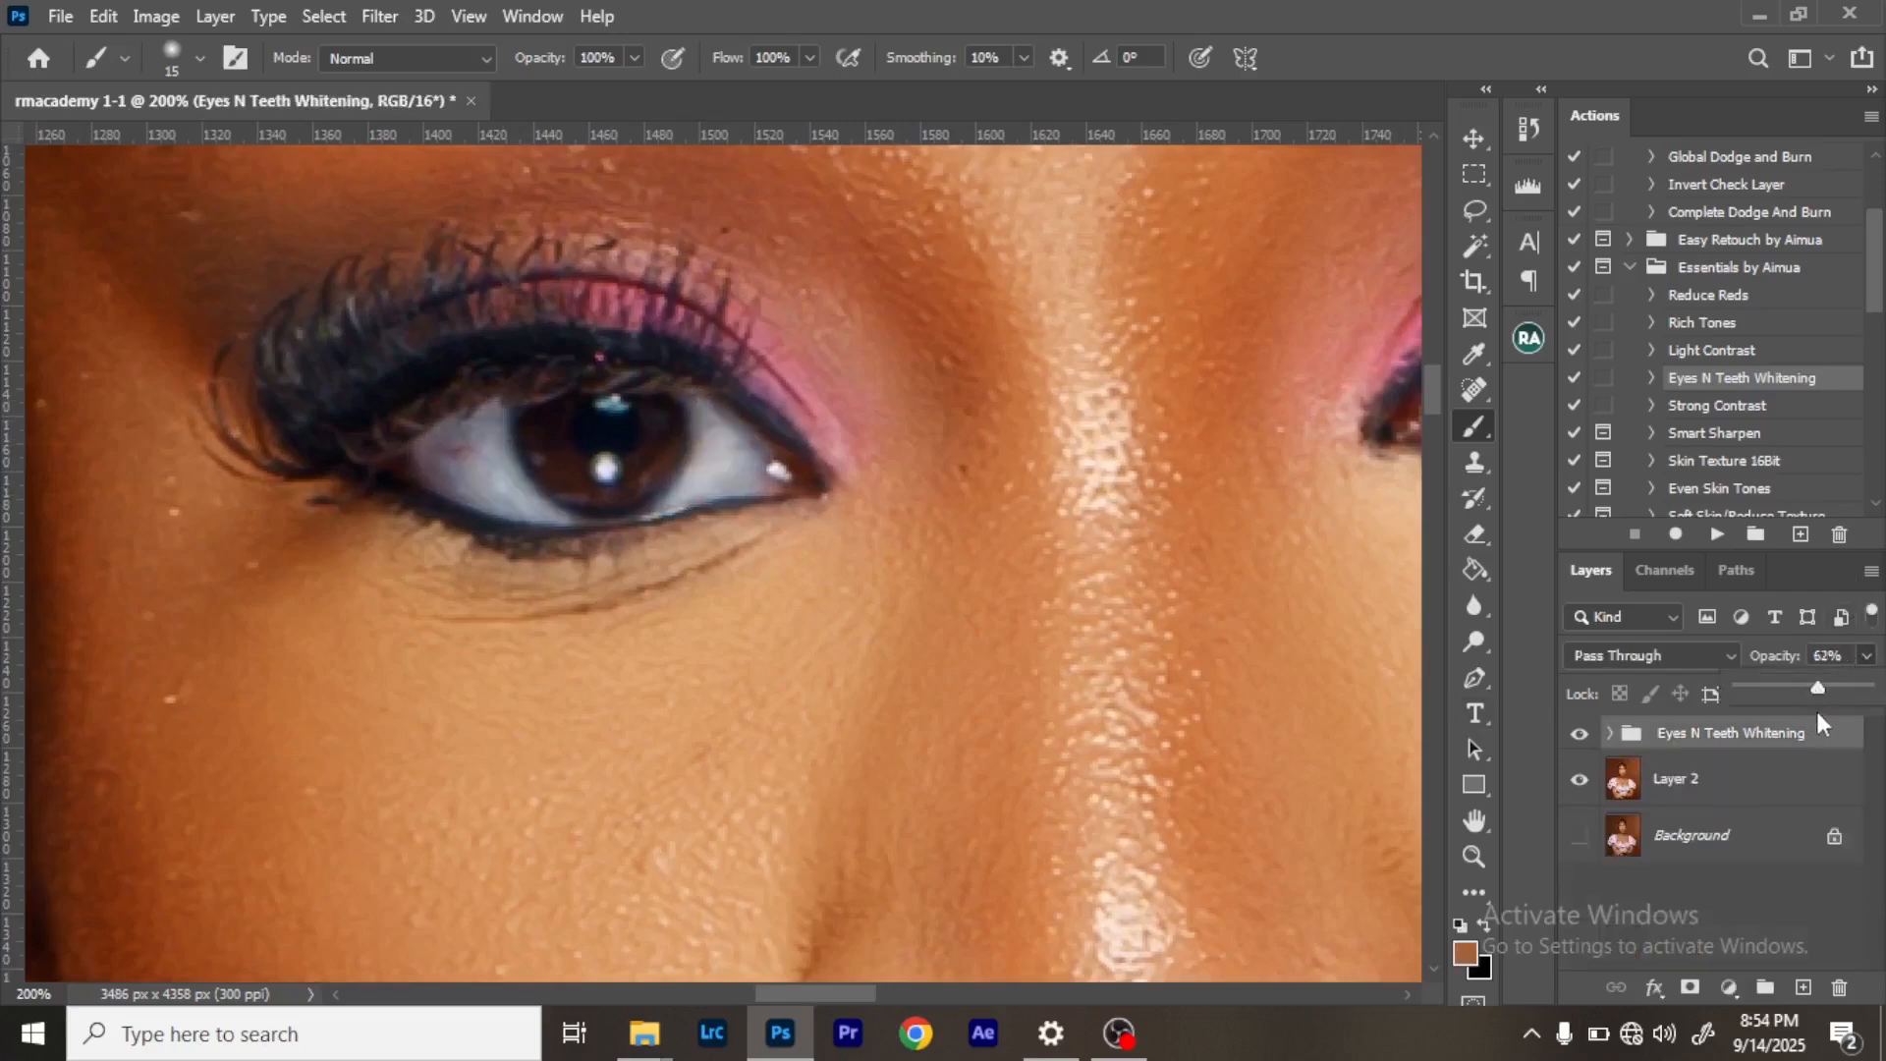
Add a new layer above the whitening group and clone out the lower catchlight in both eyes with the Clone Stamp tool.
click(1801, 989)
click(1474, 464)
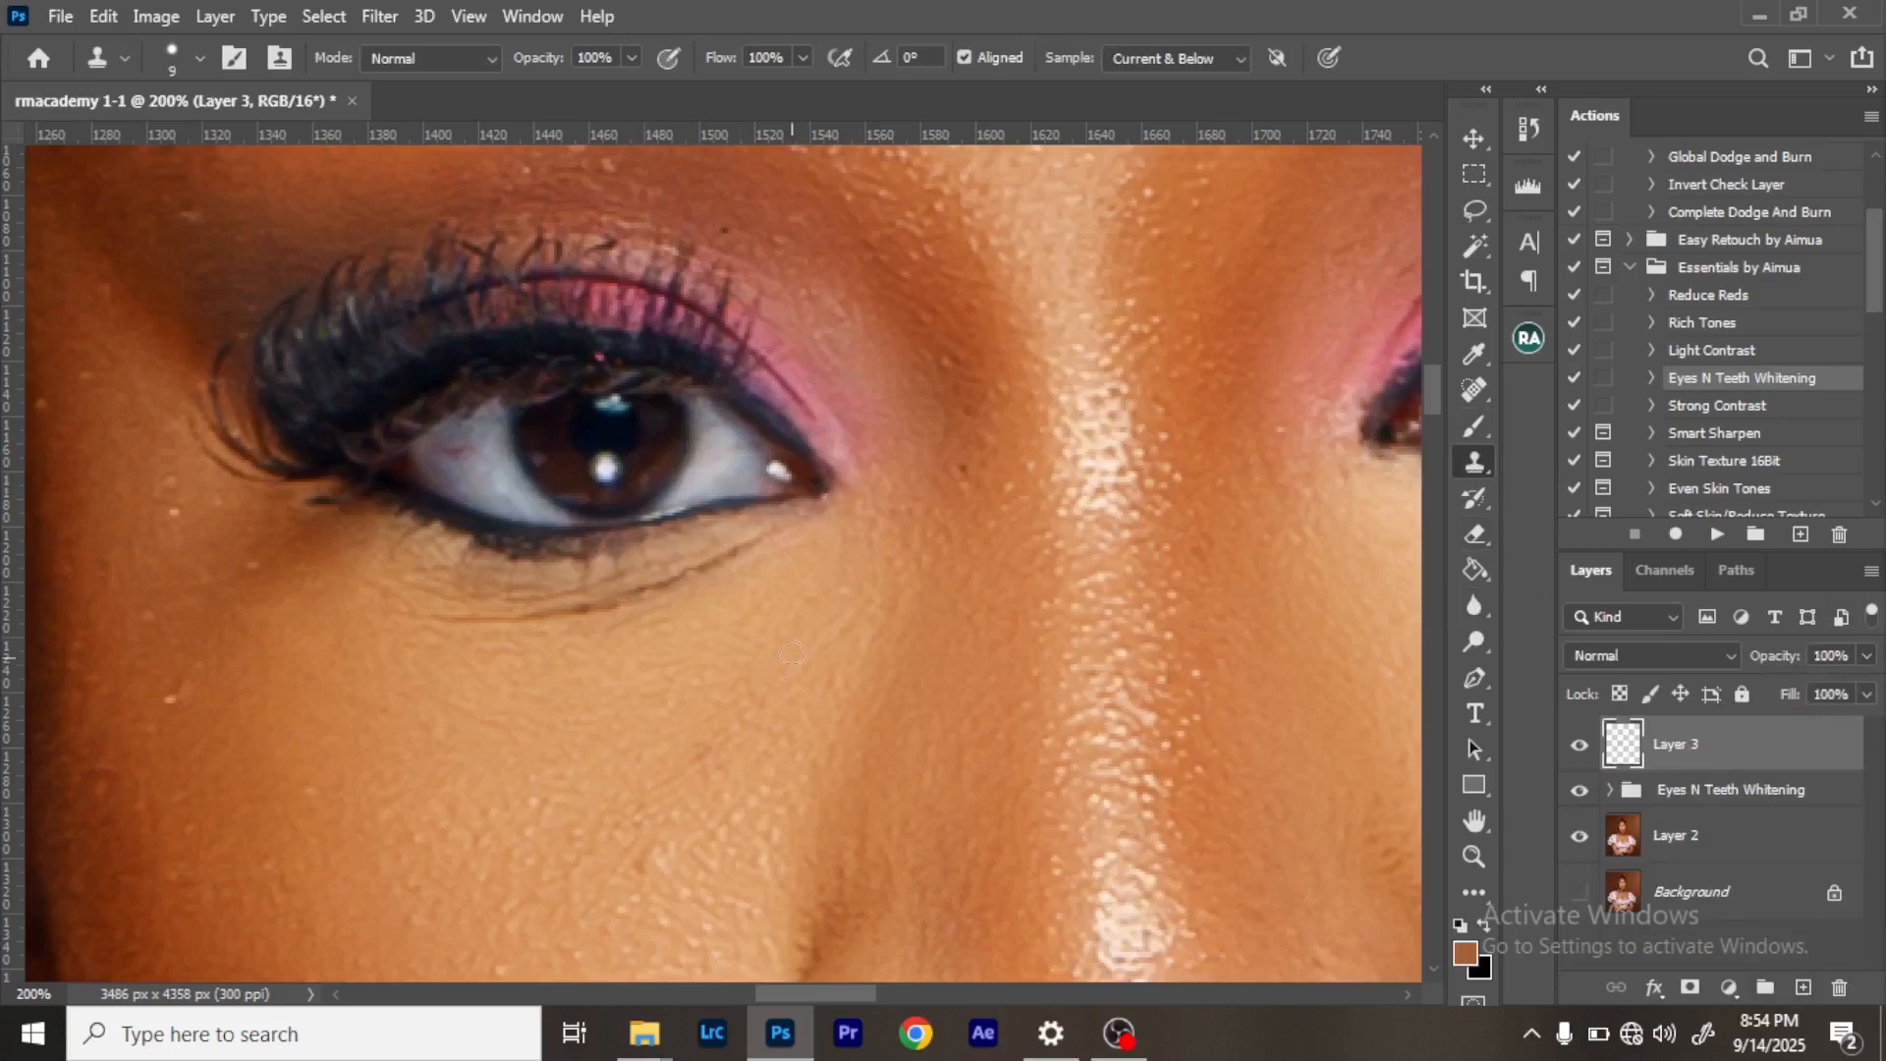
alt+click(562, 466)
mouse_move(609, 473)
mouse_down()
mouse_move(580, 452)
mouse_move(606, 517)
mouse_up()
drag(1217, 522, 587, 606)
alt+click(931, 474)
drag(956, 479, 995, 484)
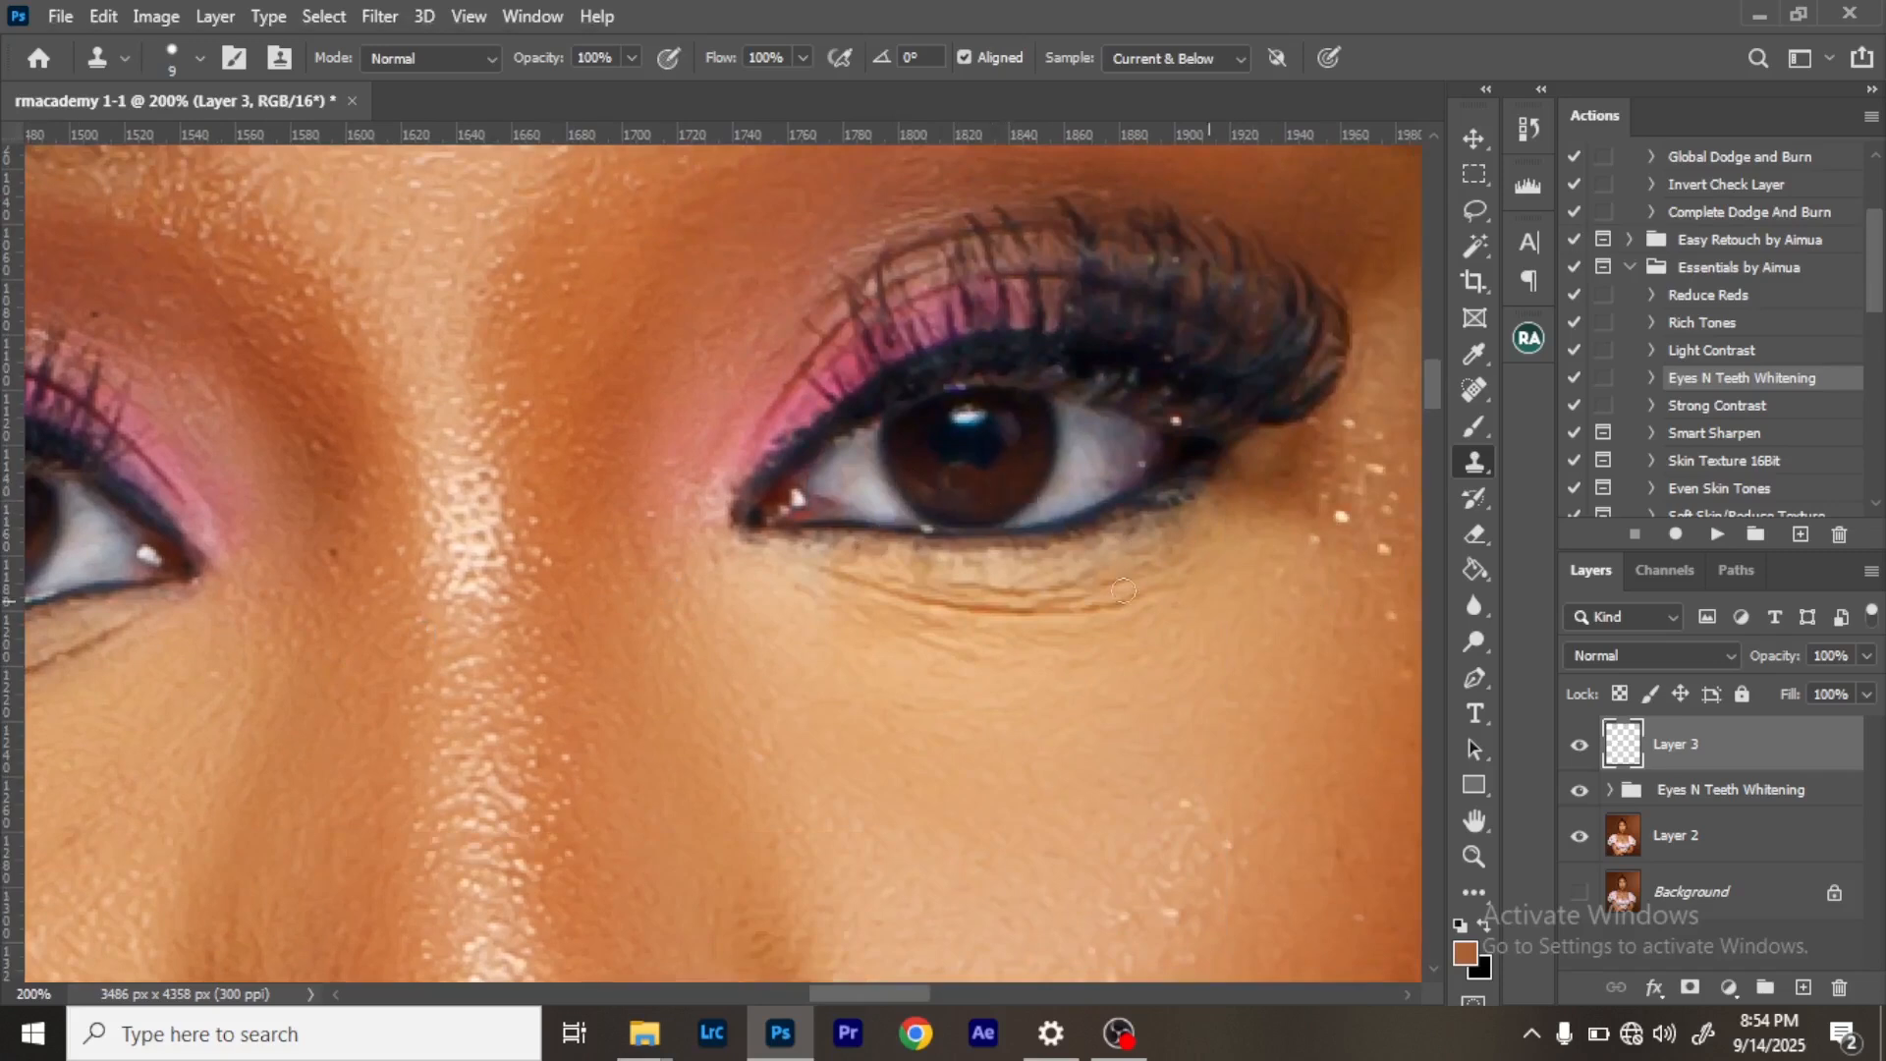
Set the opacity of Layer 3 to 73% and merge it and the whitening group with Layer 2.
click(1867, 659)
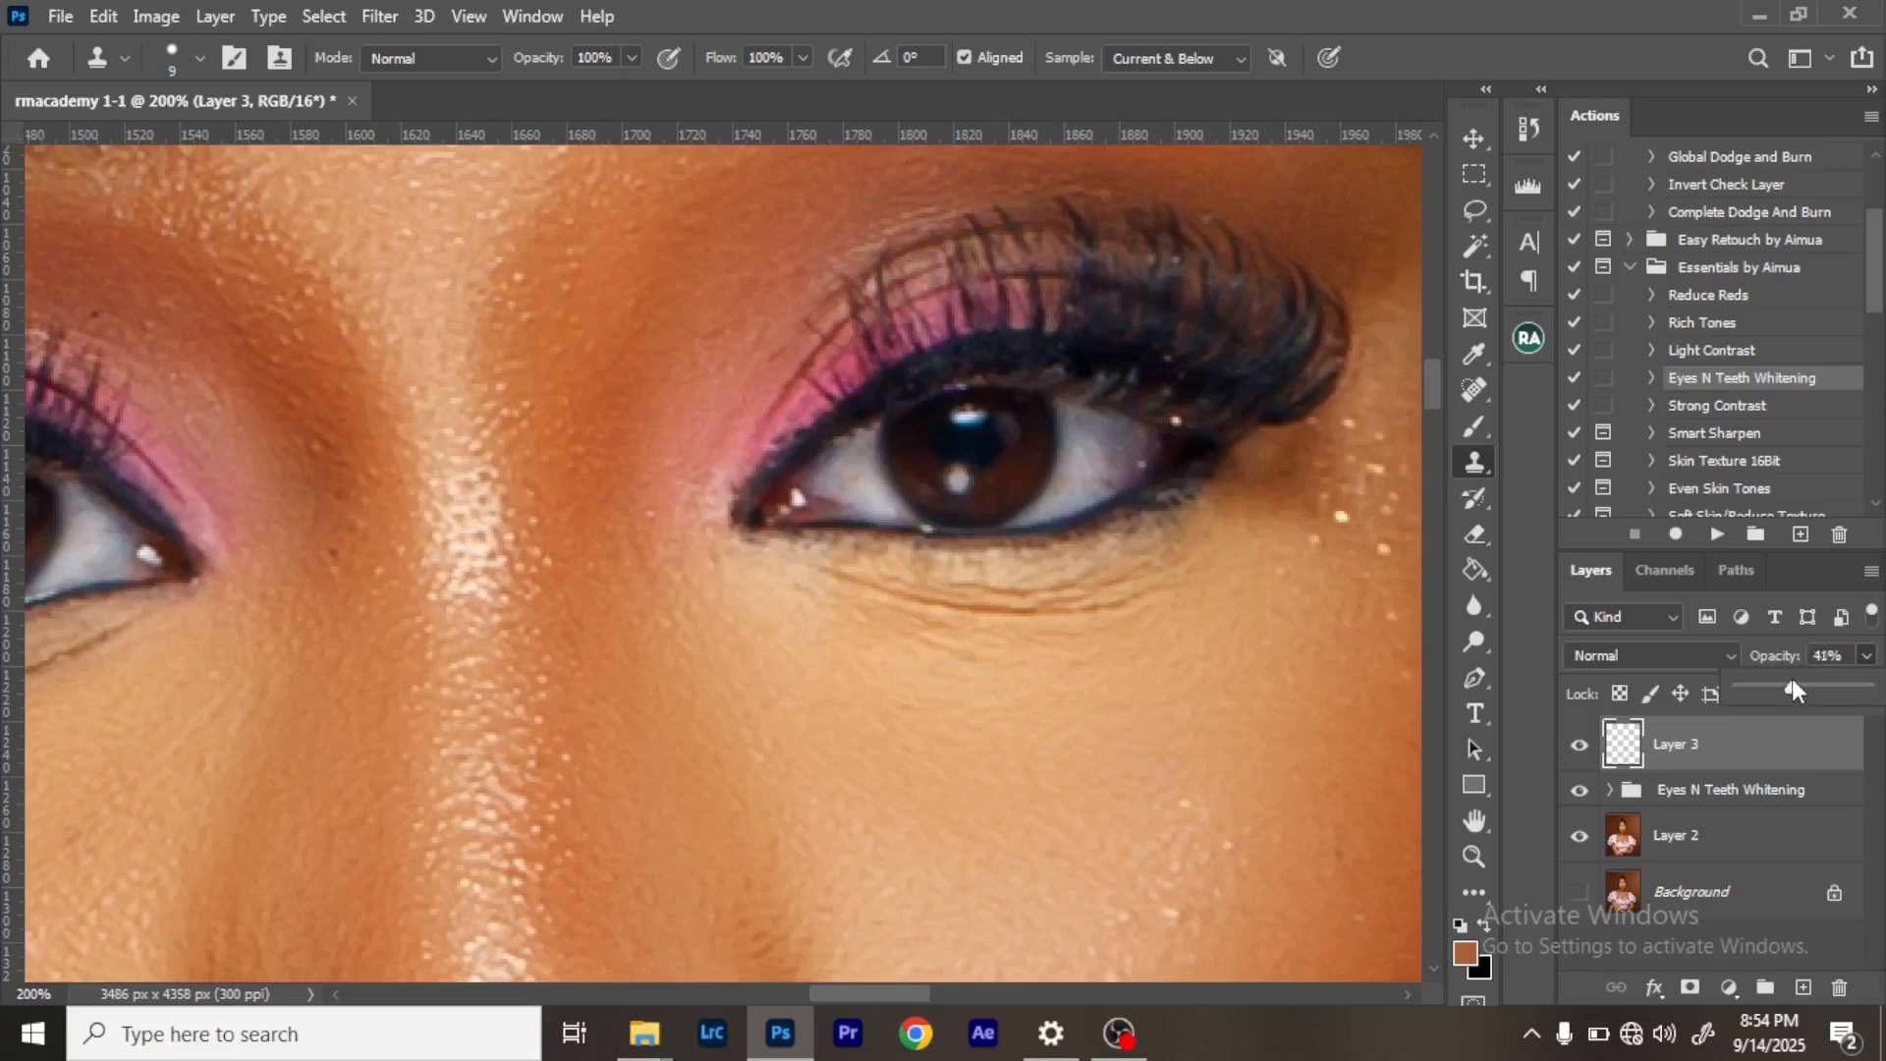
drag(1806, 688, 1826, 685)
key(ctrl+minus)
key(ctrl+minus)
key(ctrl+minus)
key(ctrl+minus)
key(ctrl+minus)
key(ctrl+minus)
key(ctrl+minus)
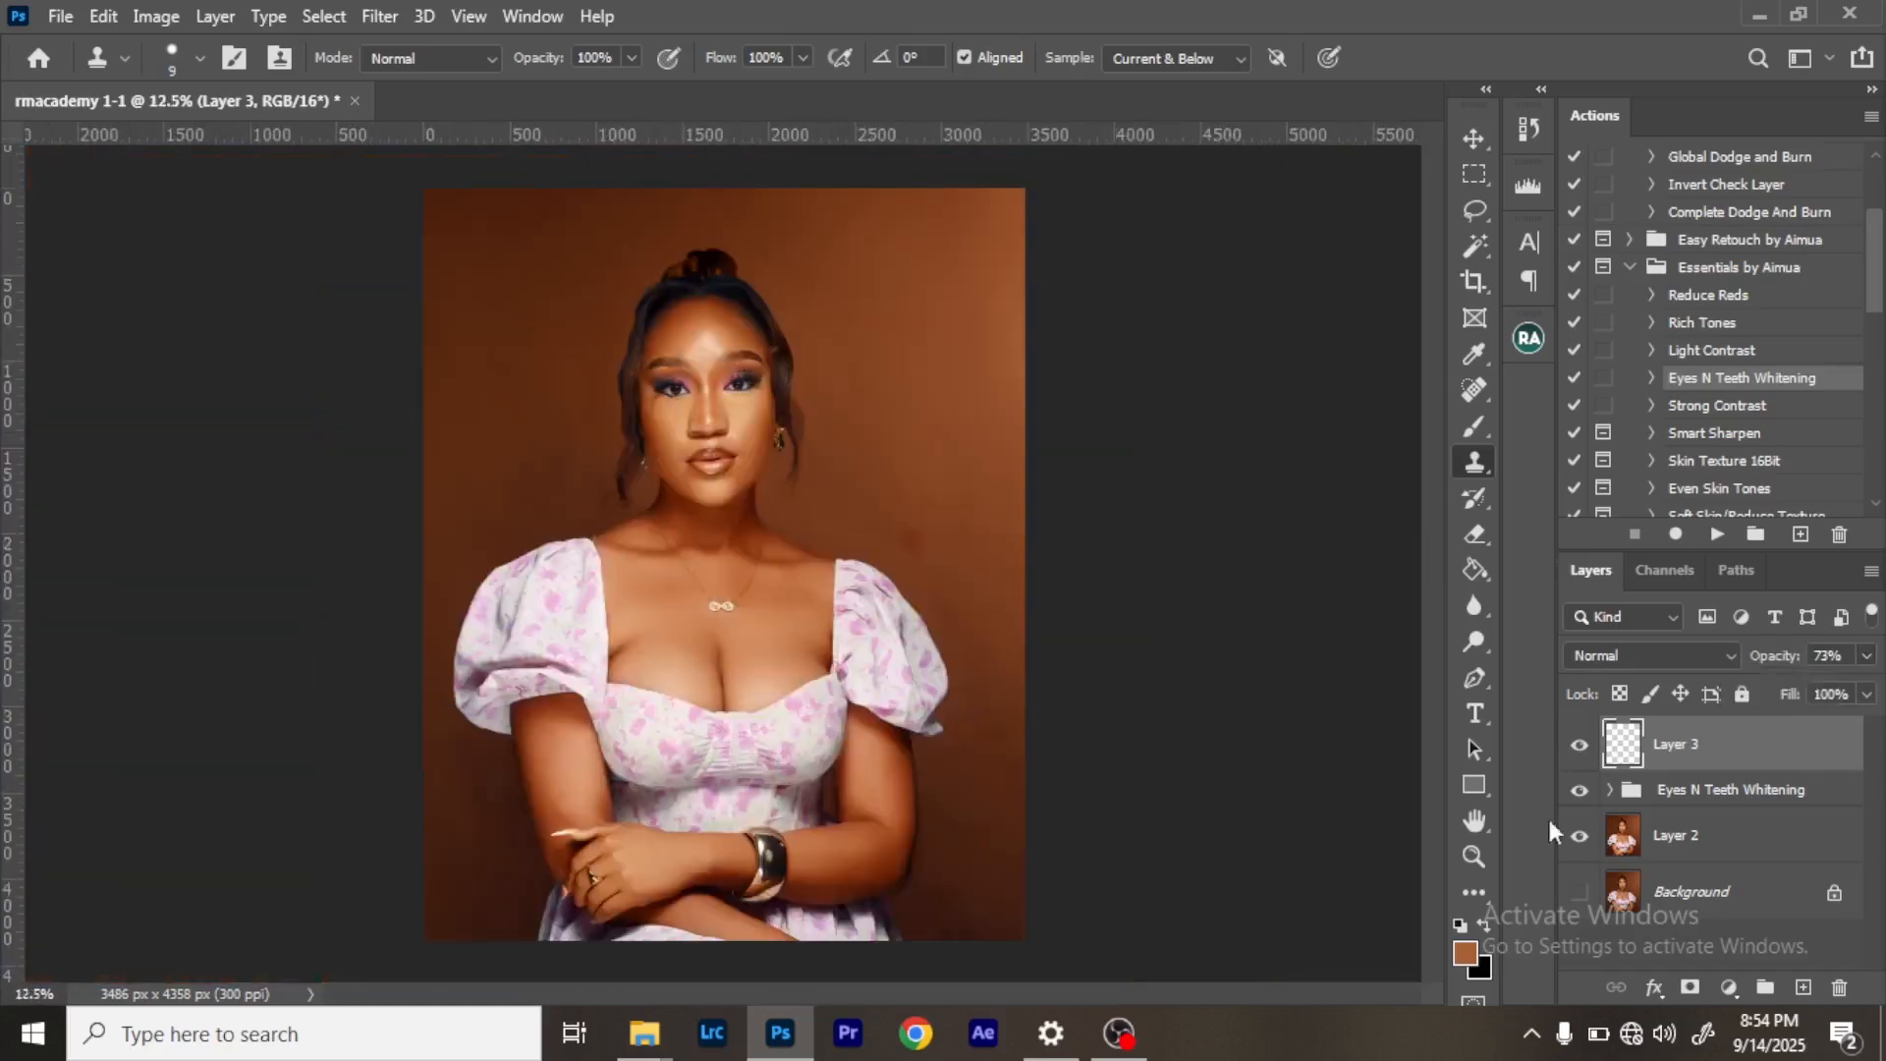
click(1714, 847)
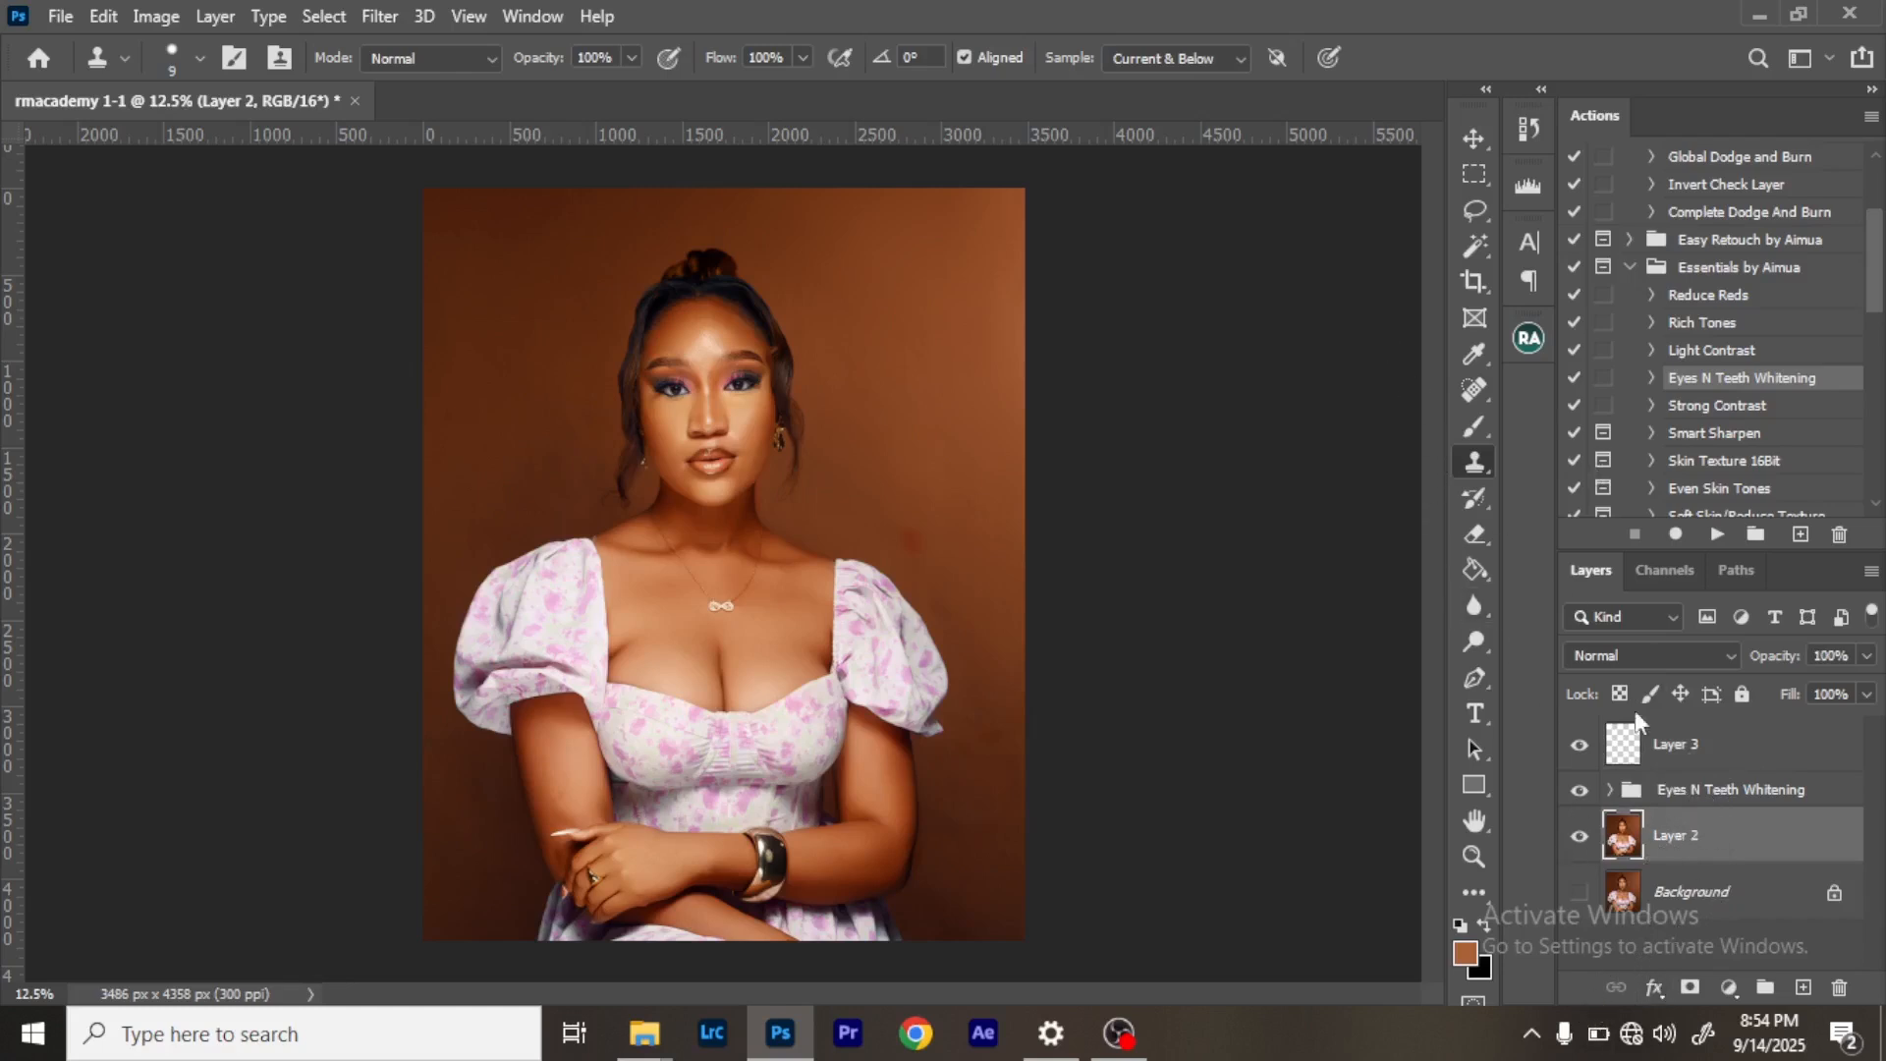
key(ctrl+shift+e)
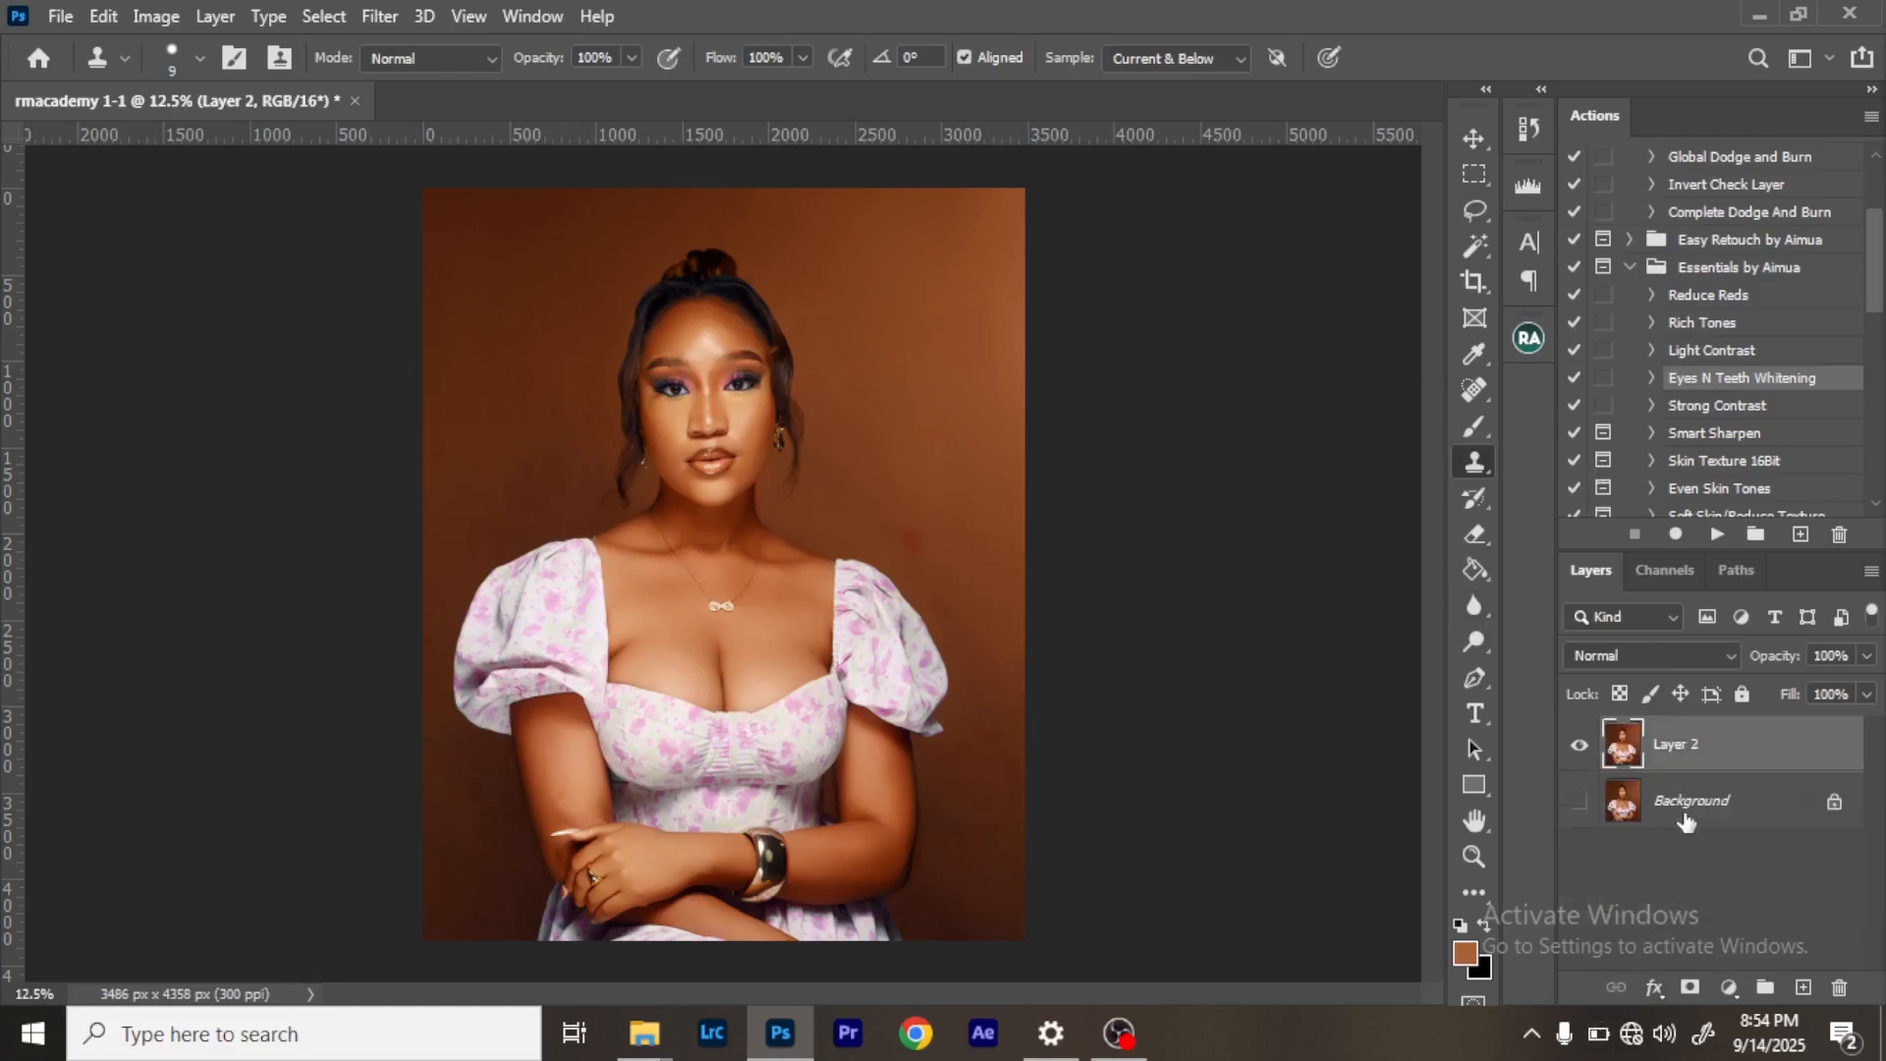
Add a Vibrance adjustment above Layer 2 with saturation -6, check its effect, and merge it into Layer 2.
click(1729, 987)
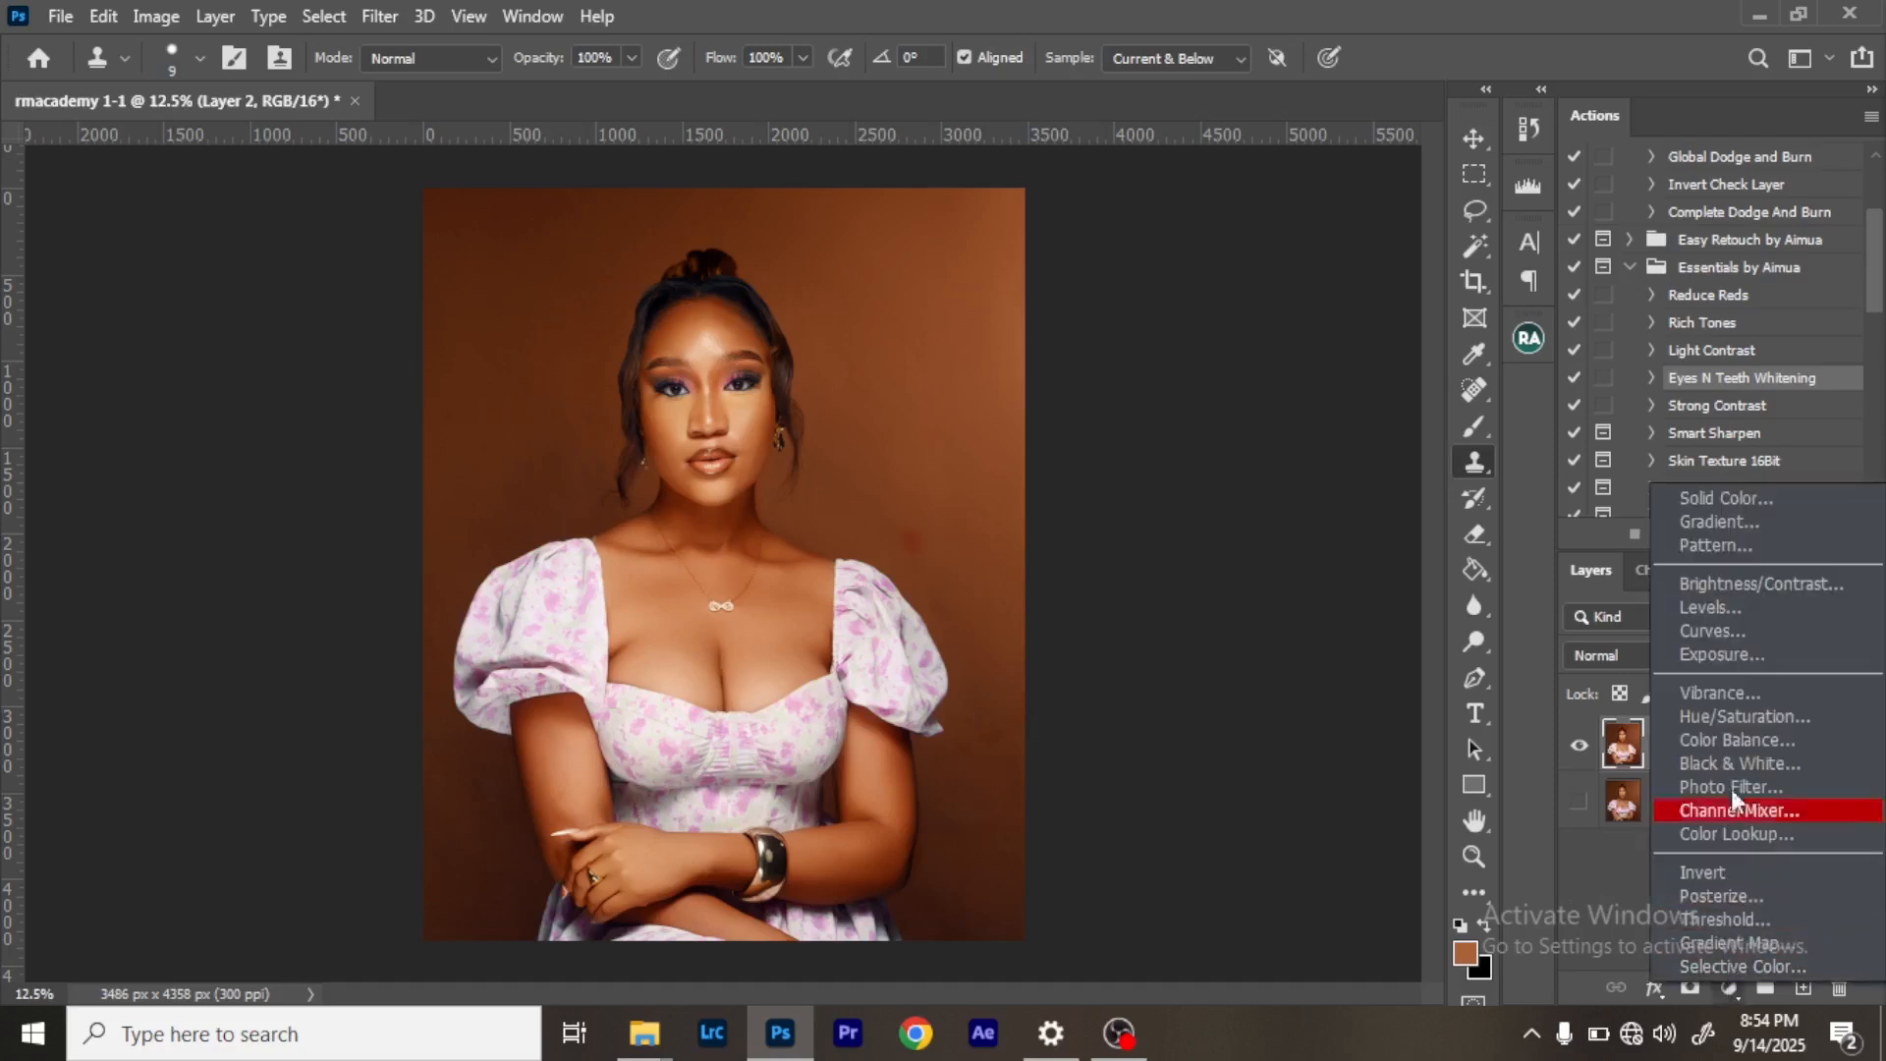
click(1730, 692)
drag(1214, 432, 1204, 436)
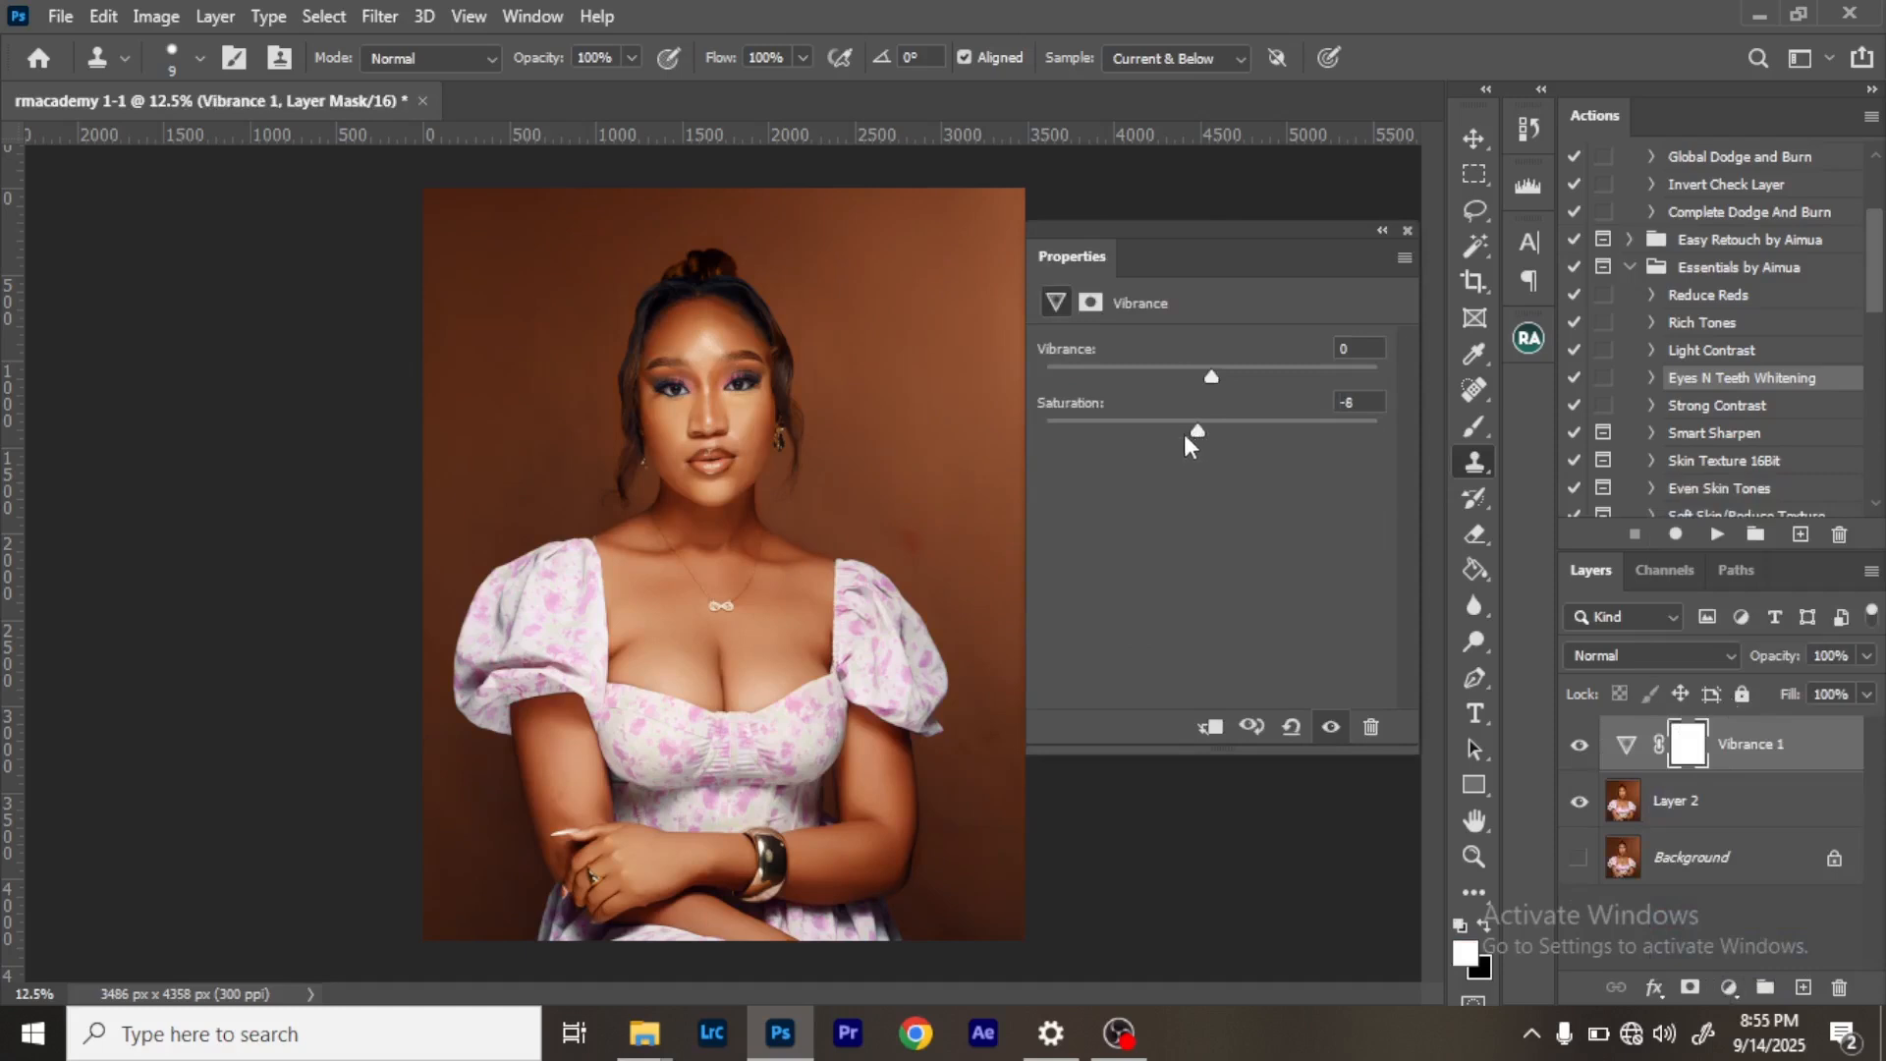
click(1407, 230)
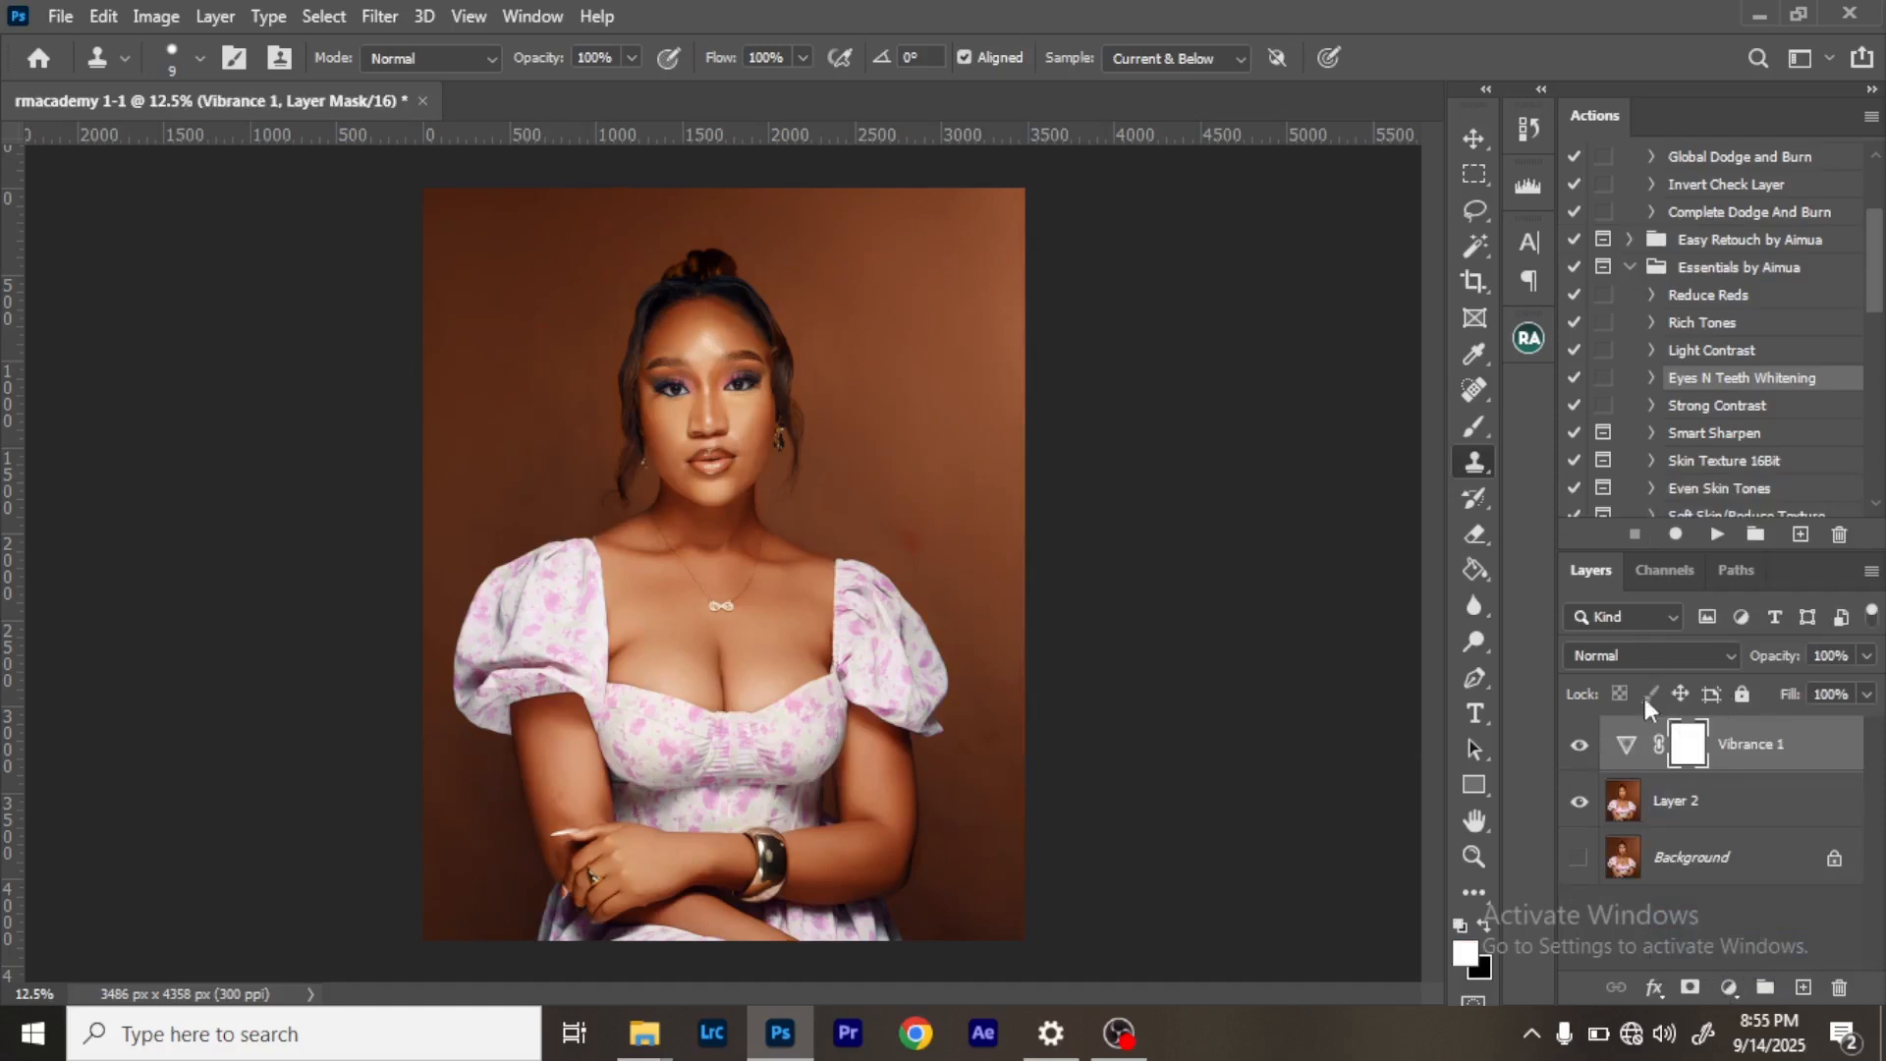
click(1580, 744)
click(1697, 830)
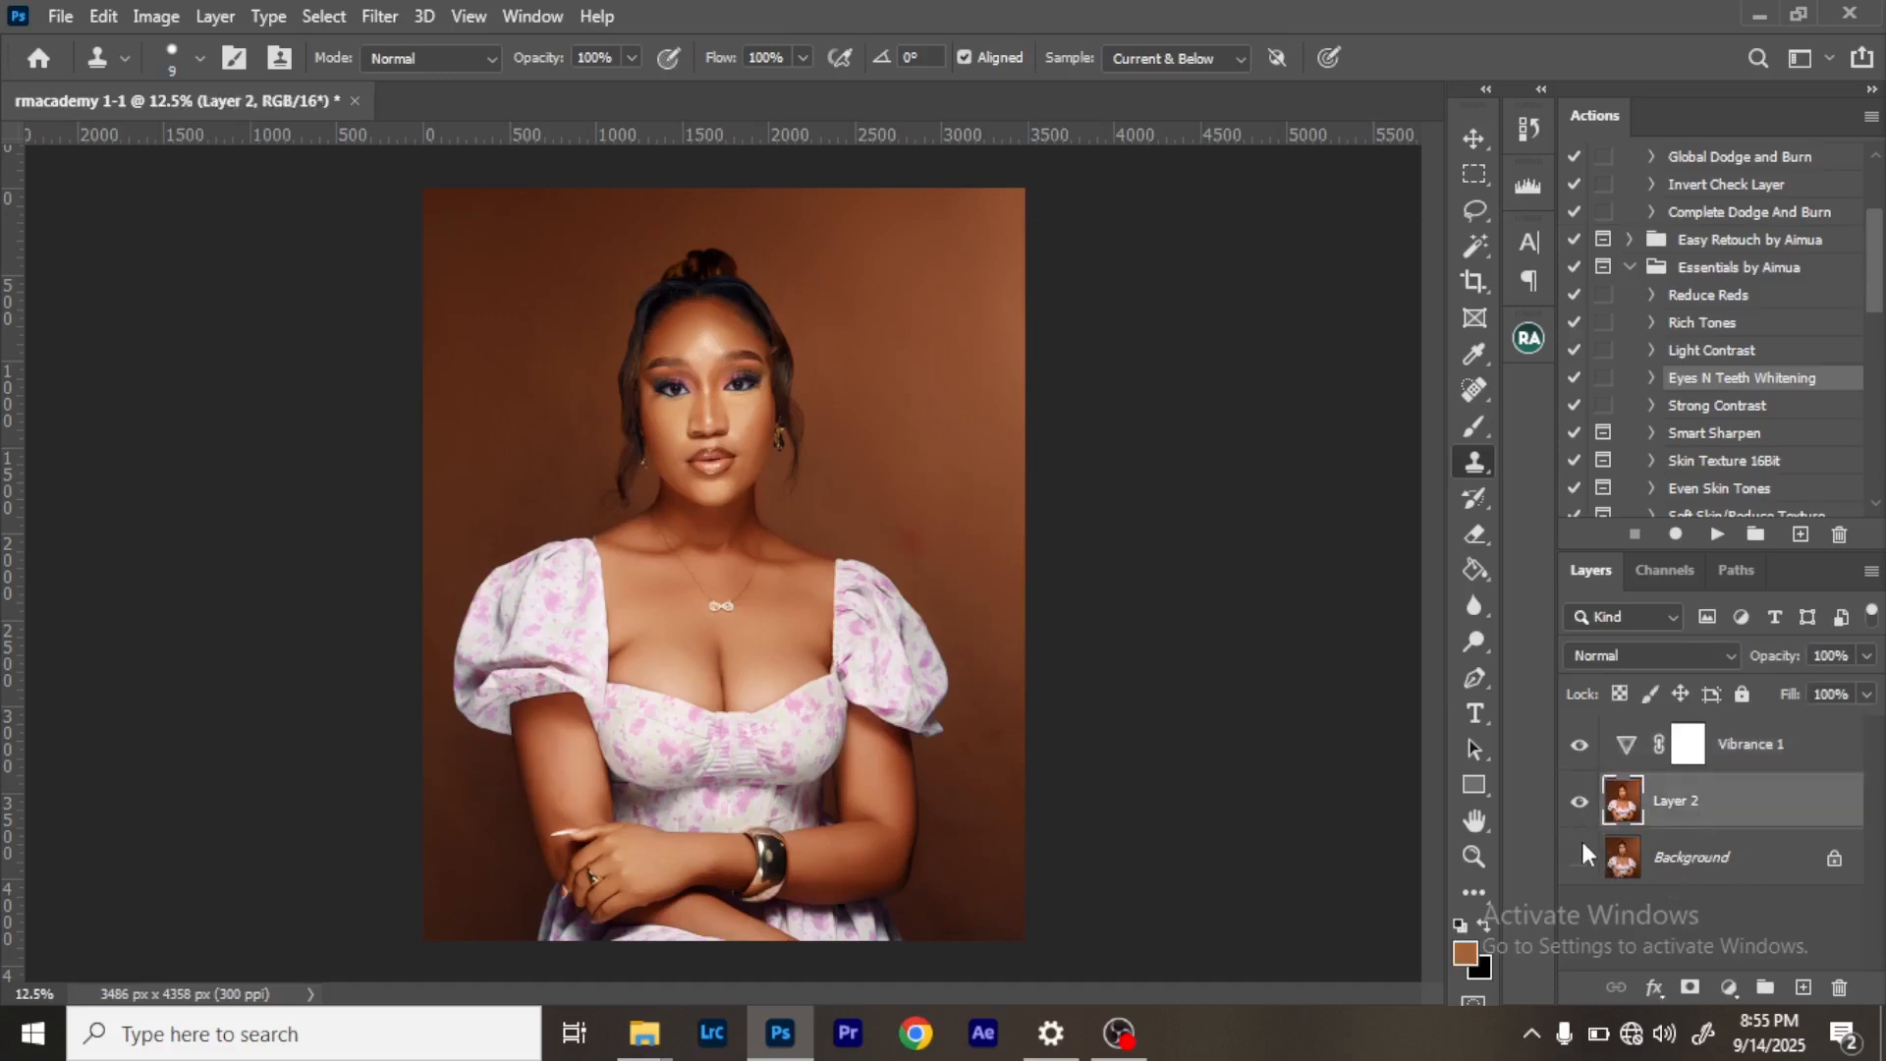
key(ctrl+shift+e)
Show the Background and toggle Layer 2 to compare the portrait before and after the grading.
click(1580, 806)
click(1580, 745)
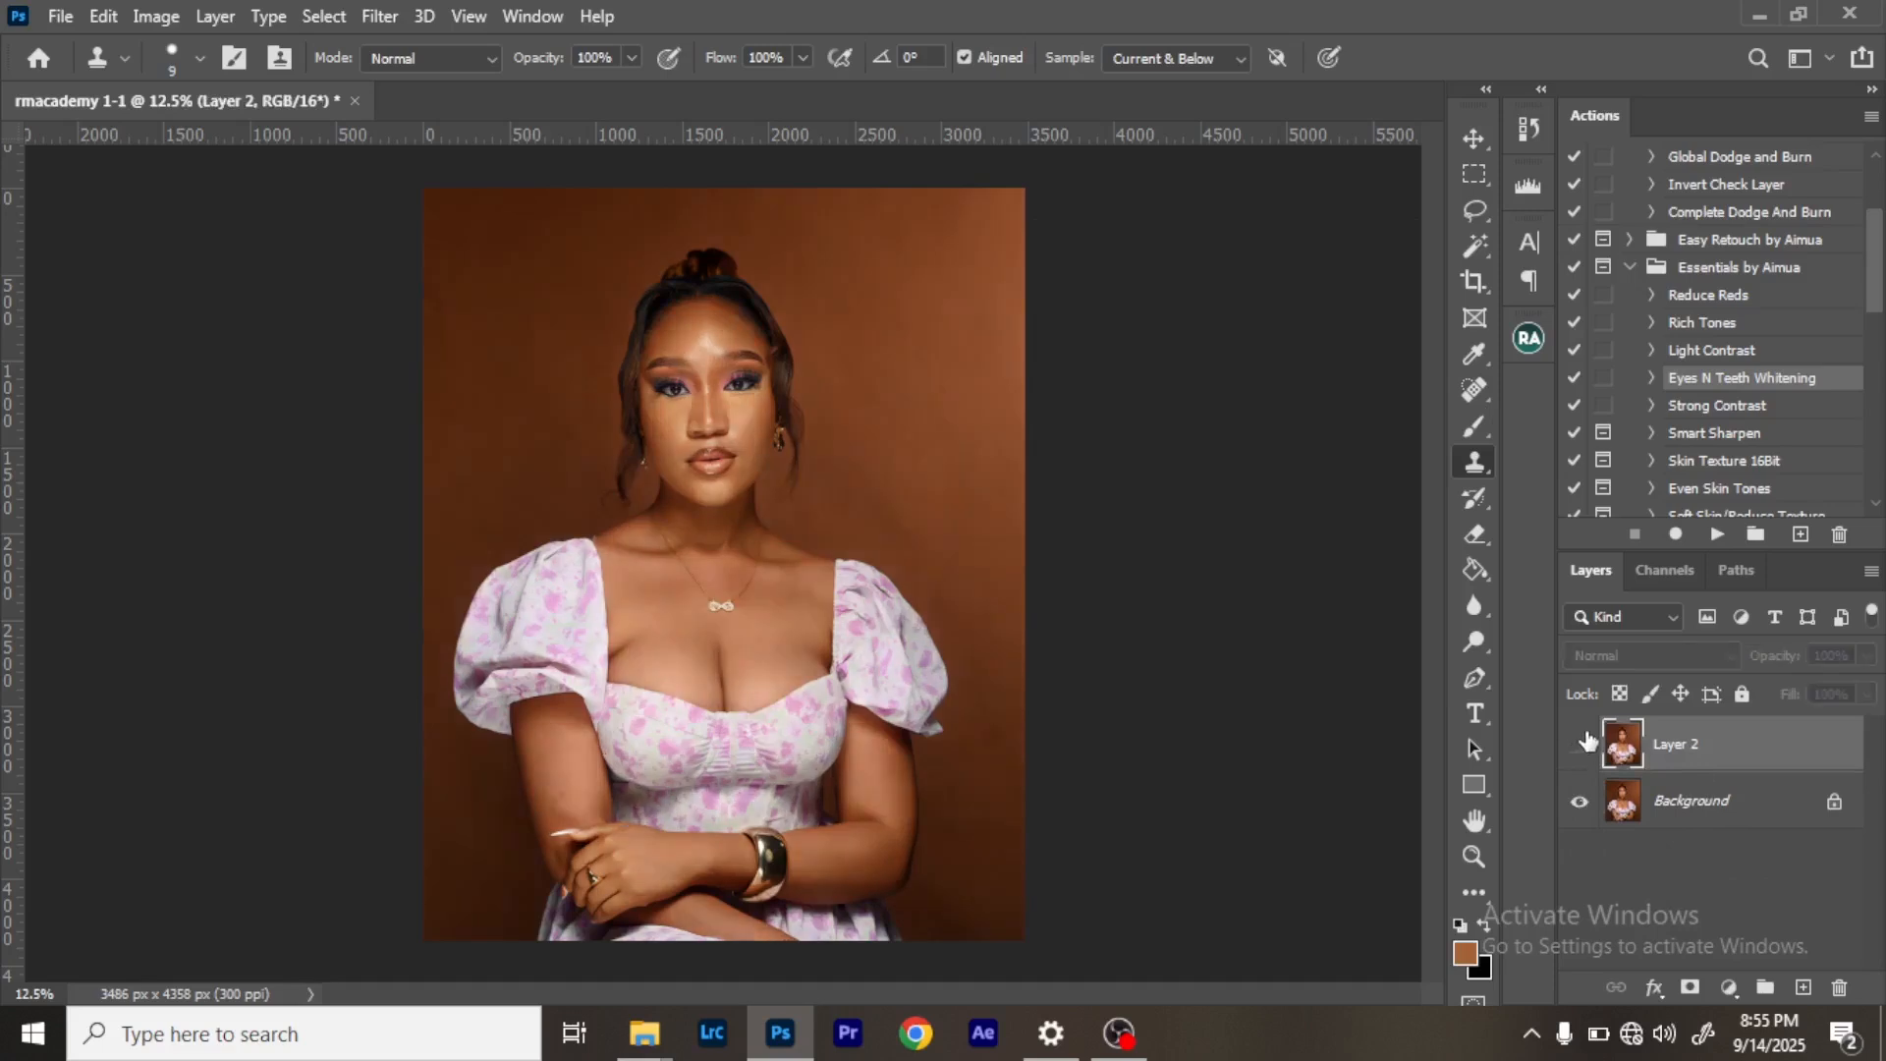
click(1580, 744)
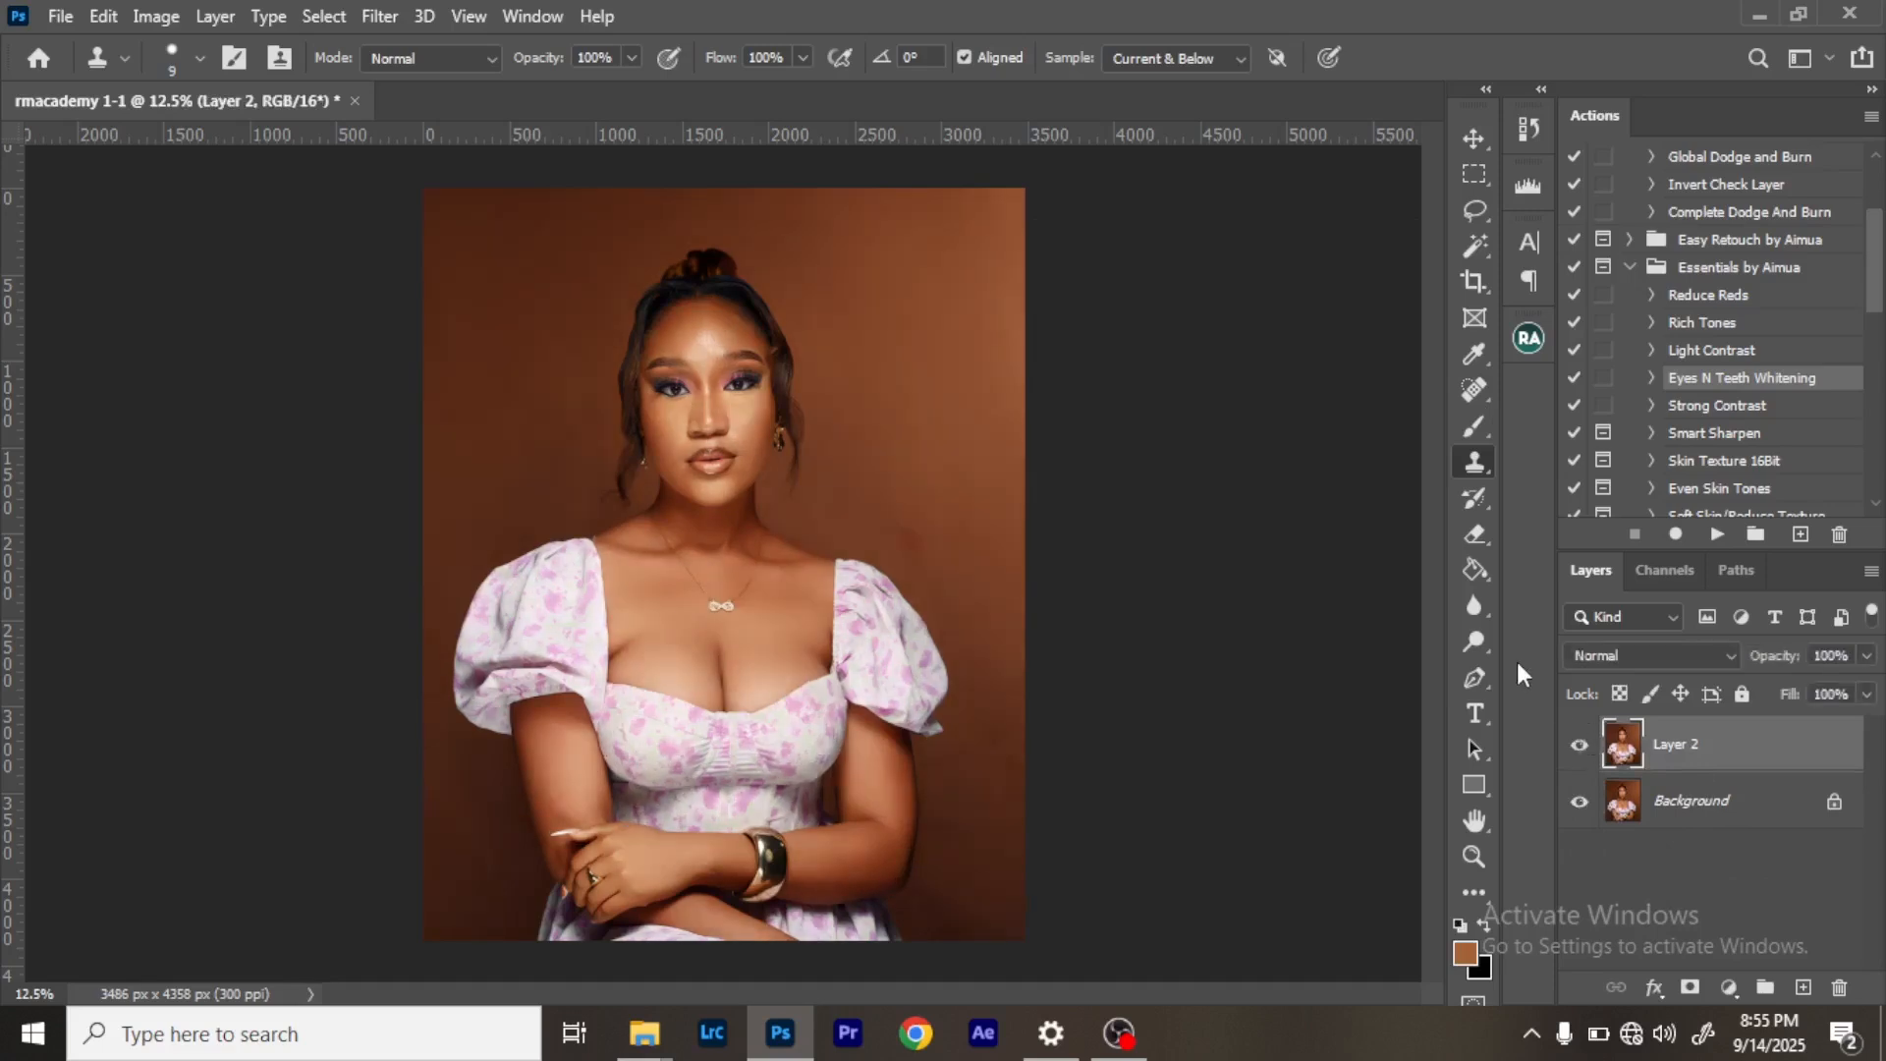